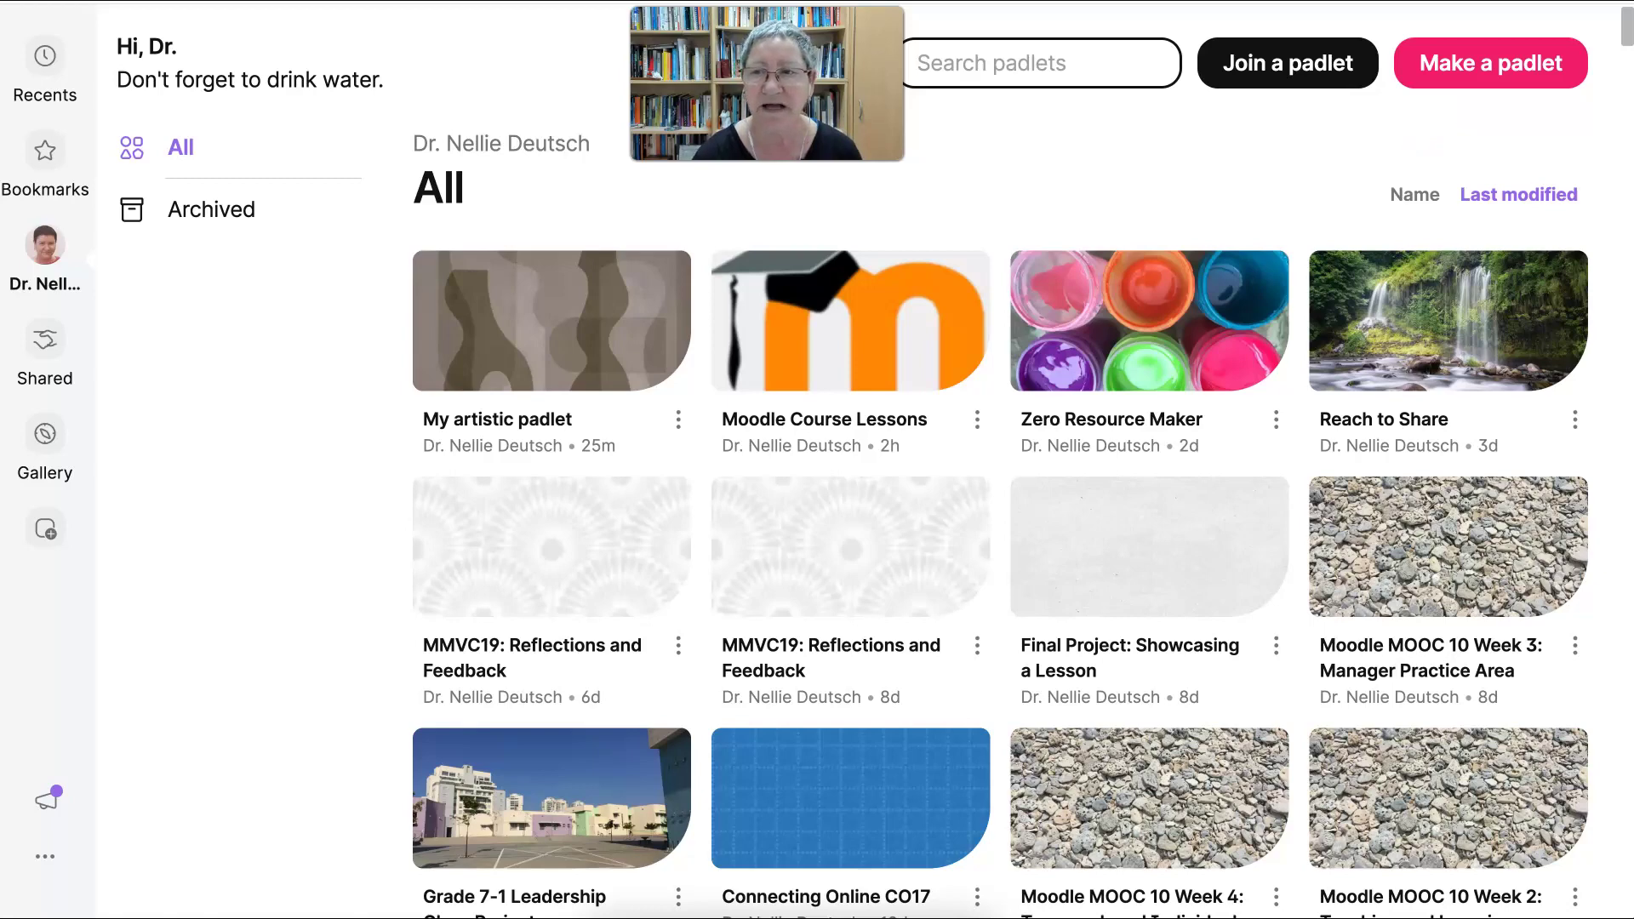
# - Start a new padlet to see the format choices: Wall, Wall with sections (Shelf), Canvas, Timeline
pyautogui.click(1490, 63)
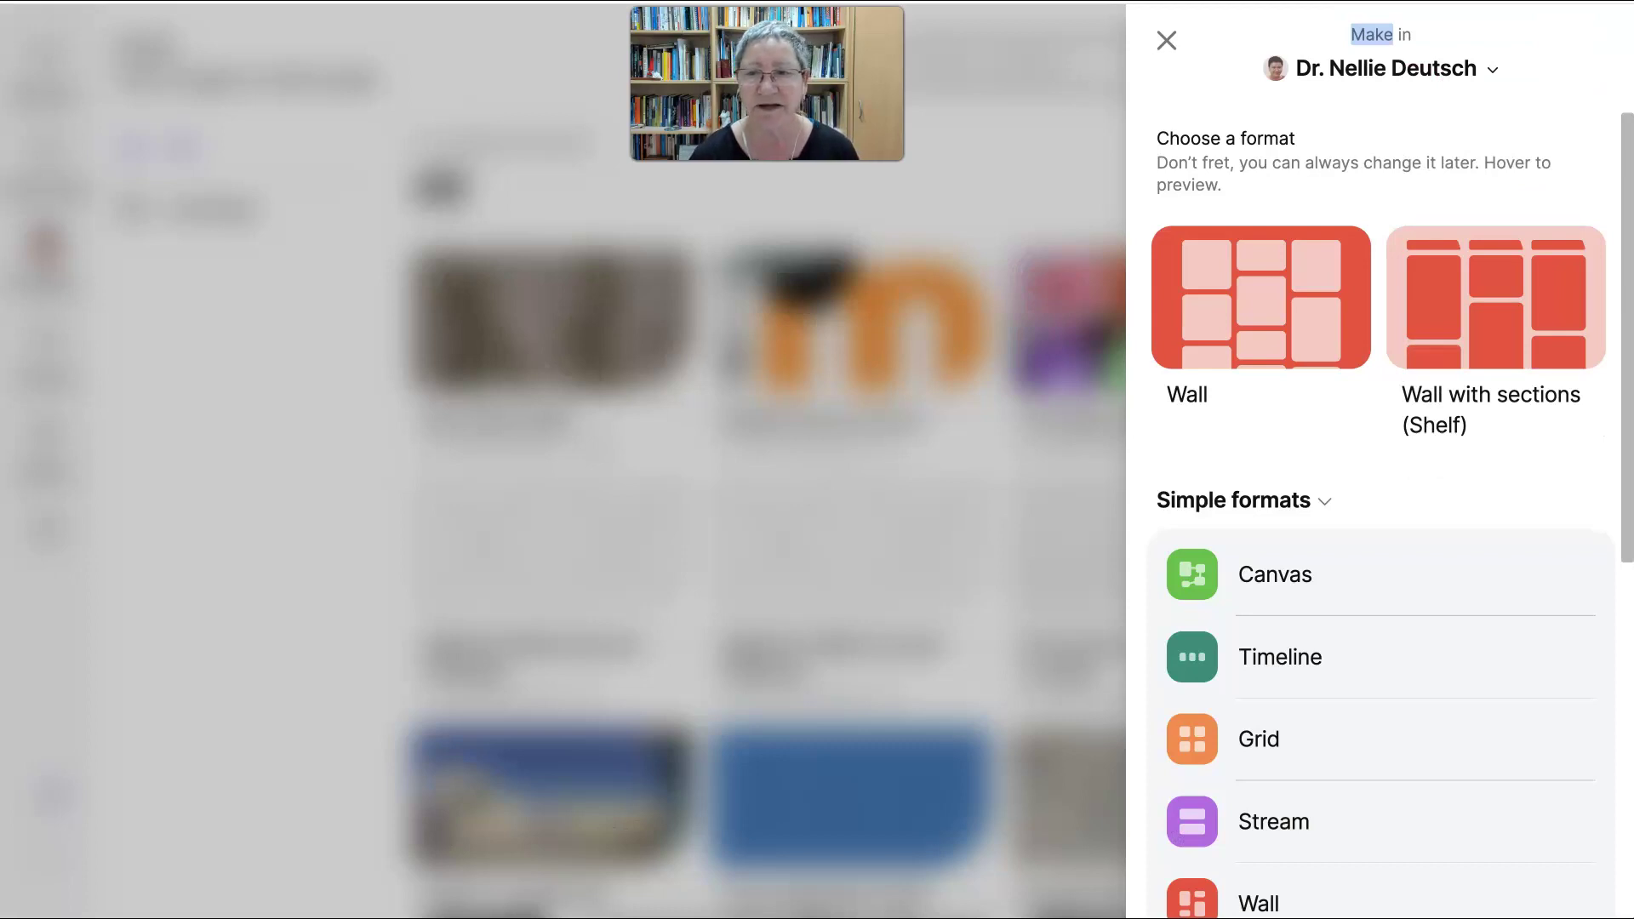
pyautogui.moveTo(1259, 340)
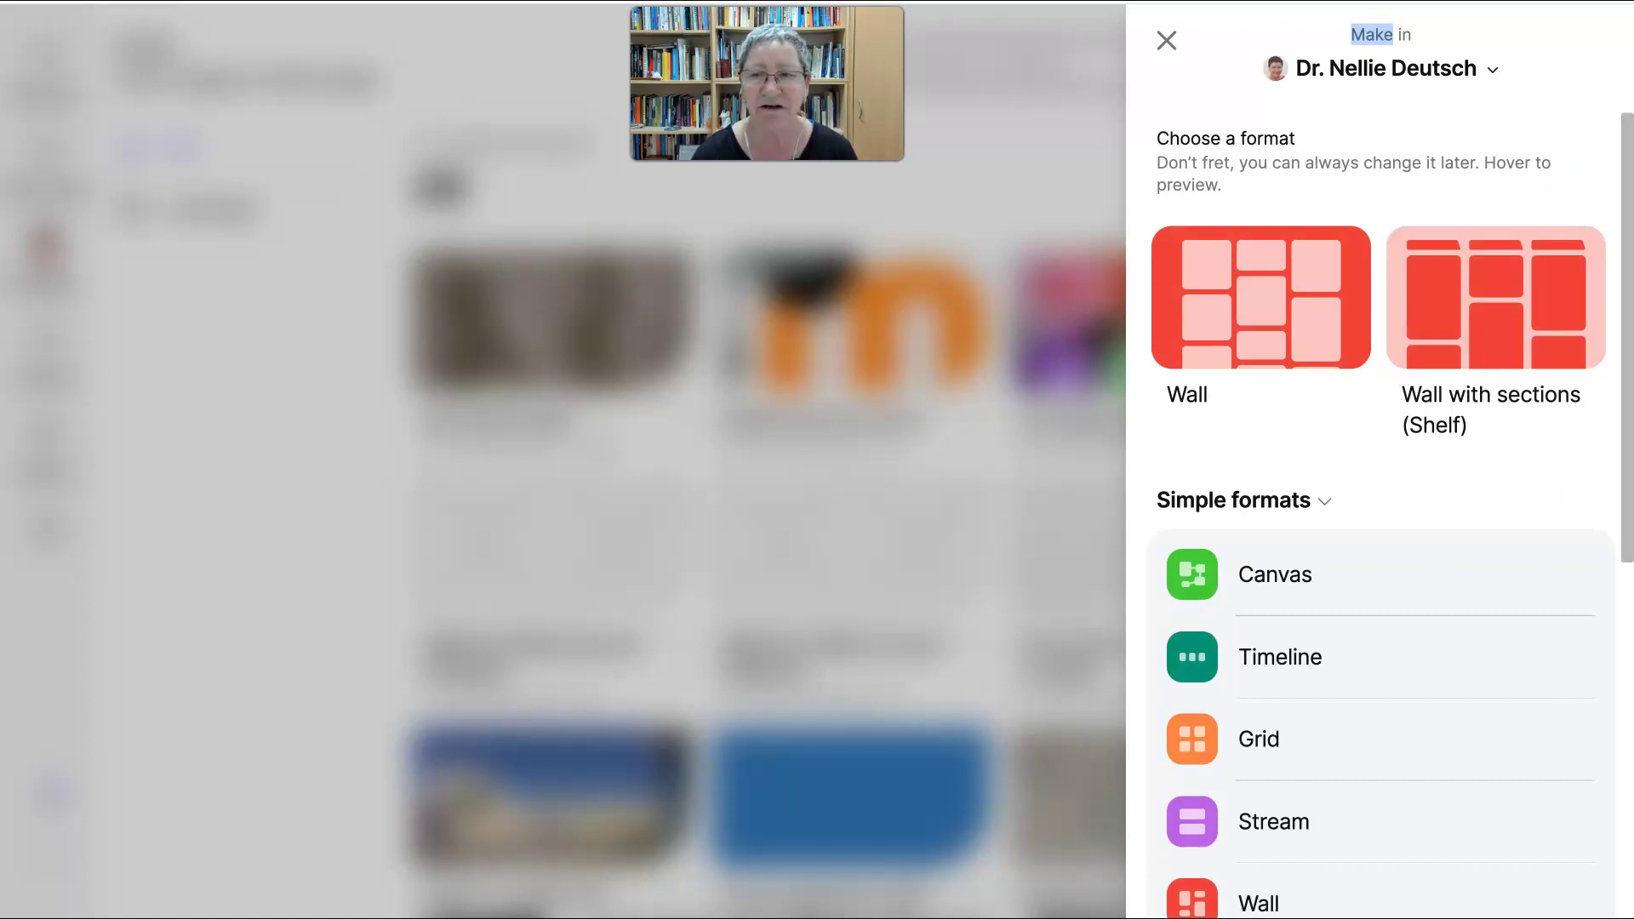
# - Create a Wall with sections (Shelf) padlet and title it 'The WebQuests'
pyautogui.click(1516, 319)
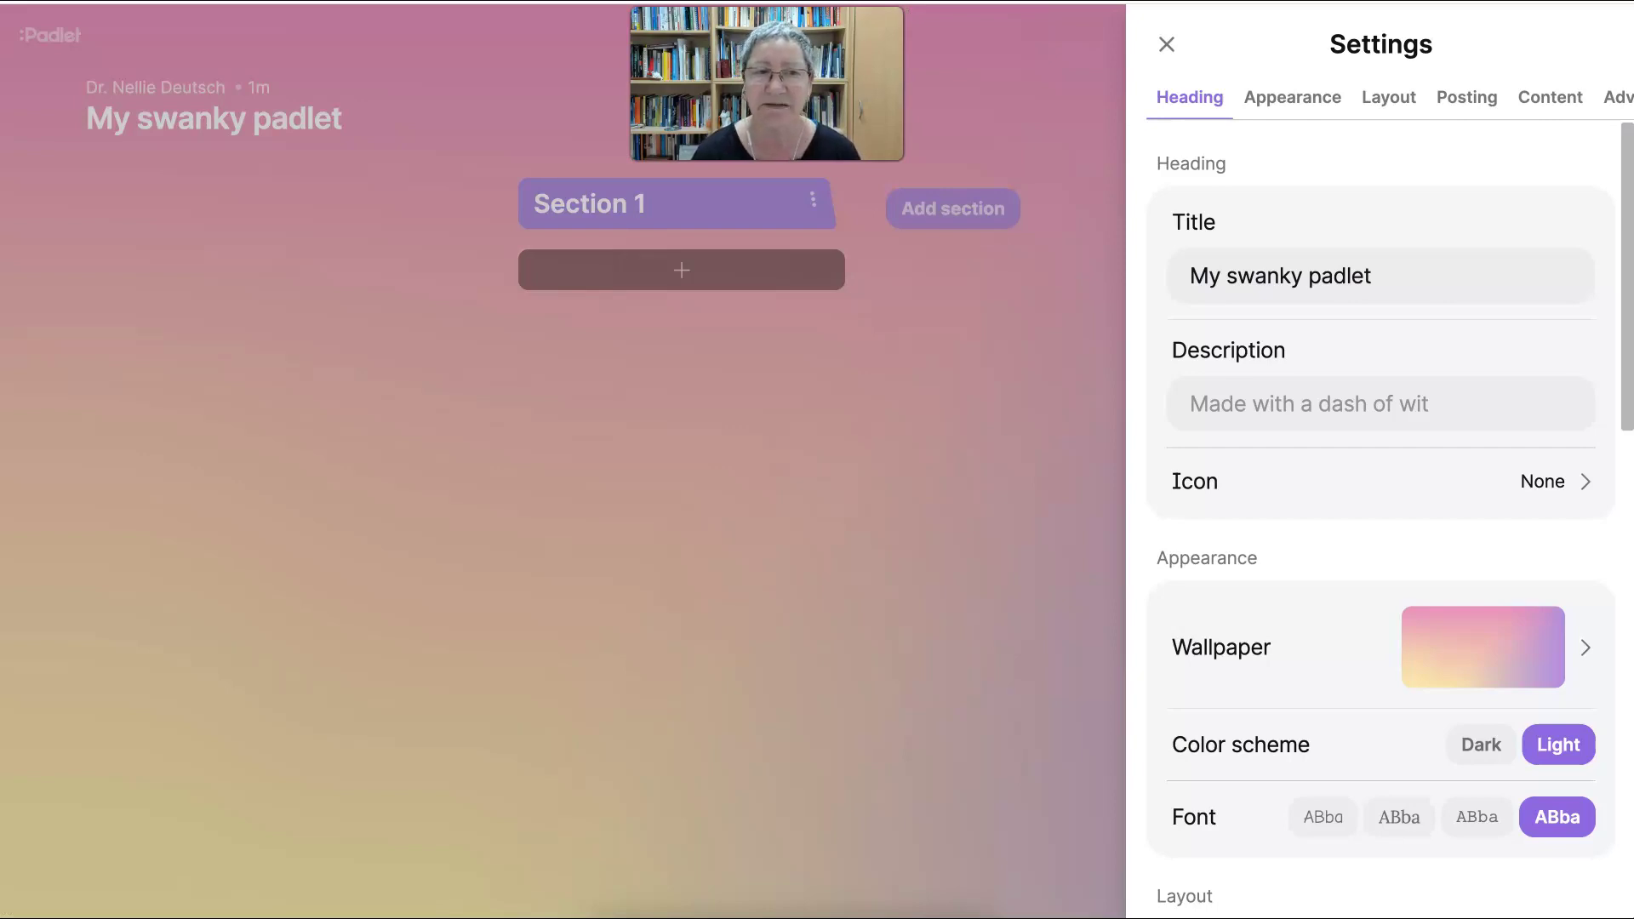
pyautogui.click(1280, 276)
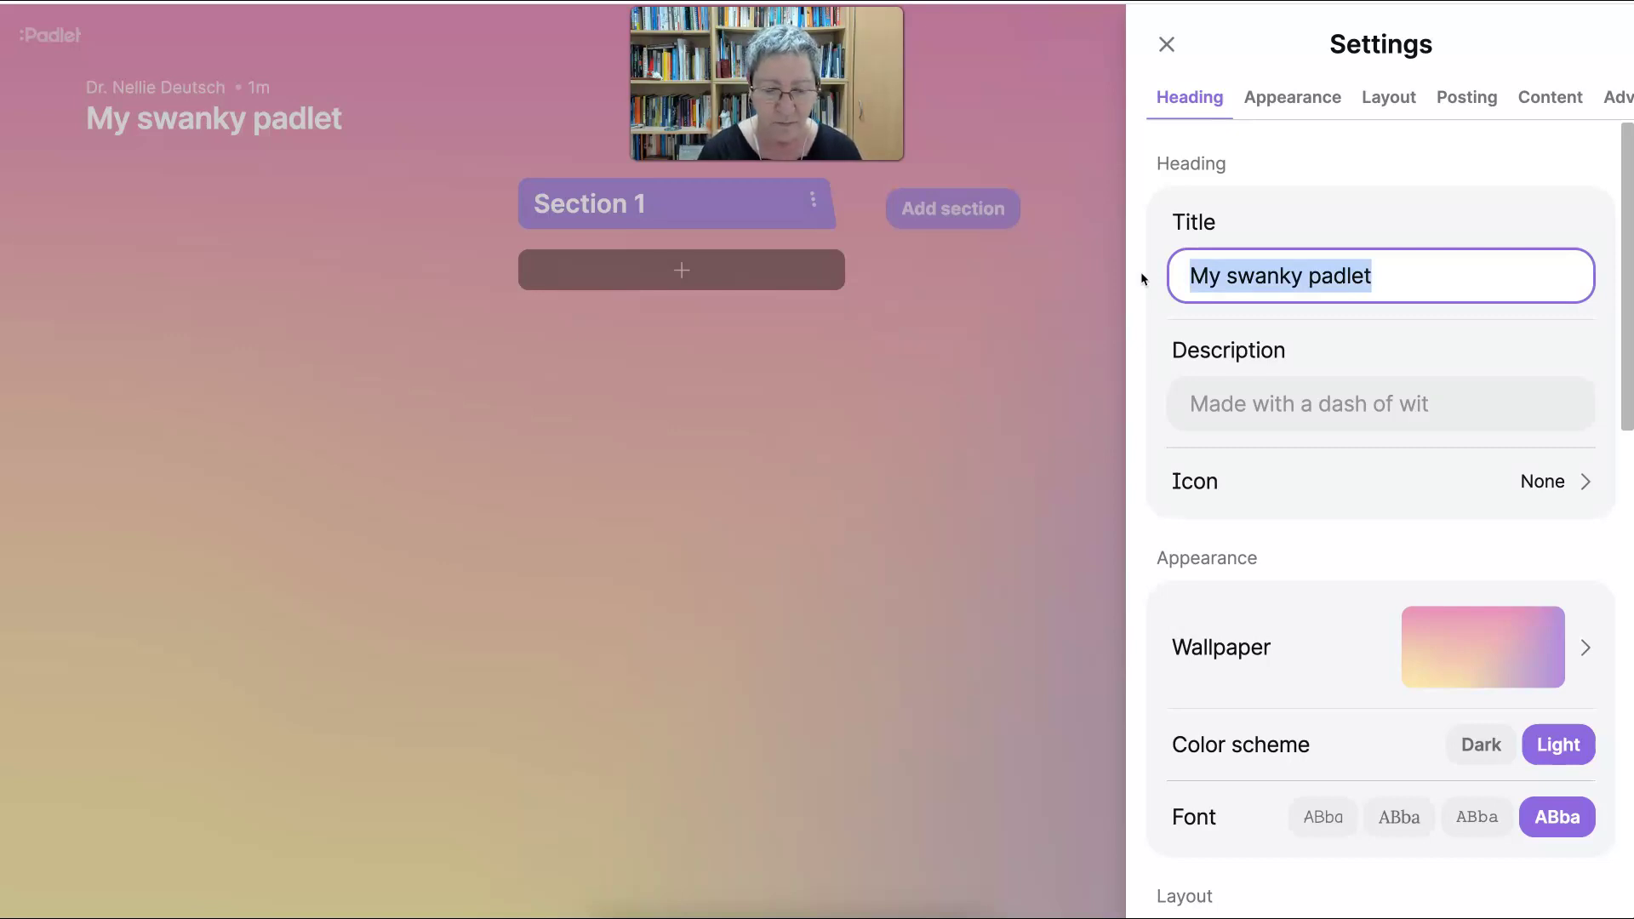
pyautogui.write('The')
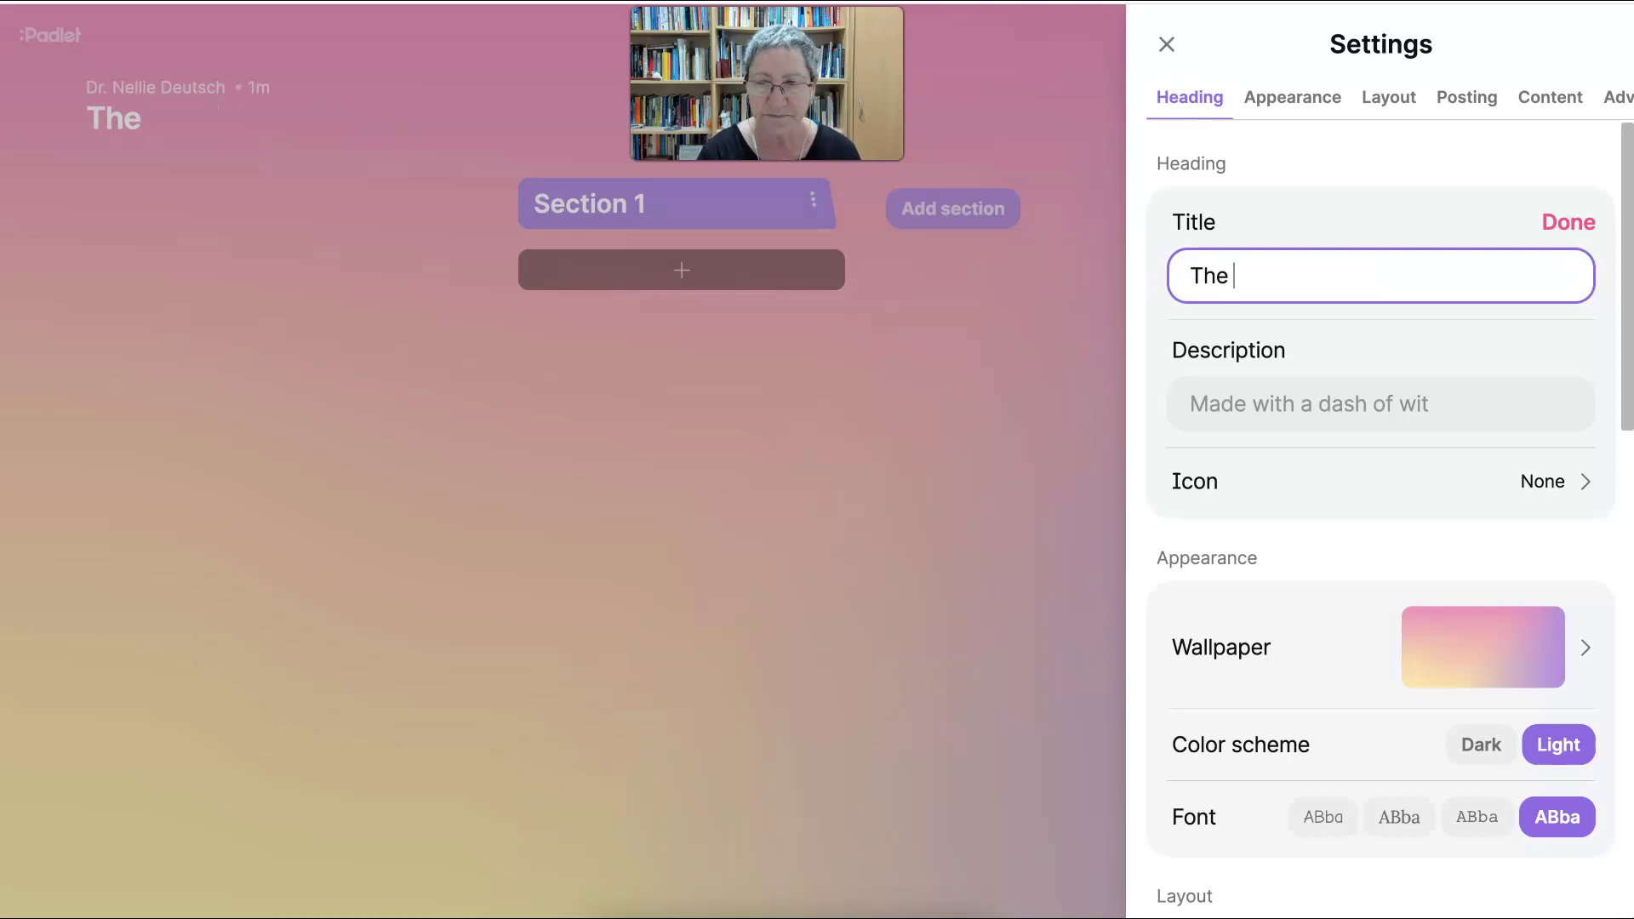
pyautogui.write(' Web')
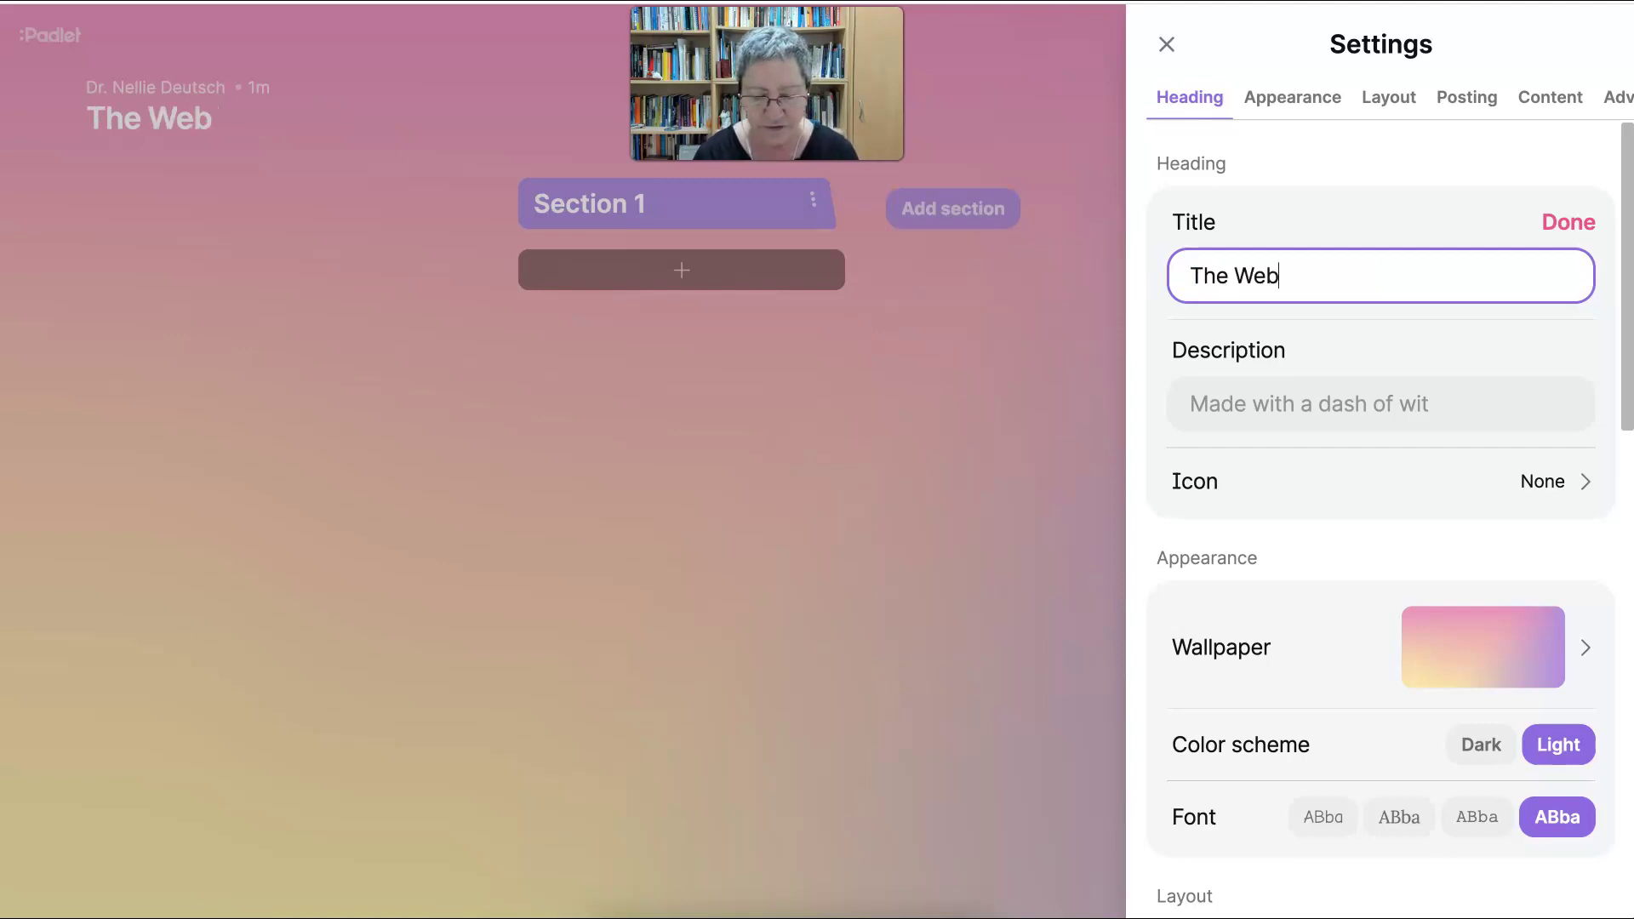
pyautogui.write('Ques')
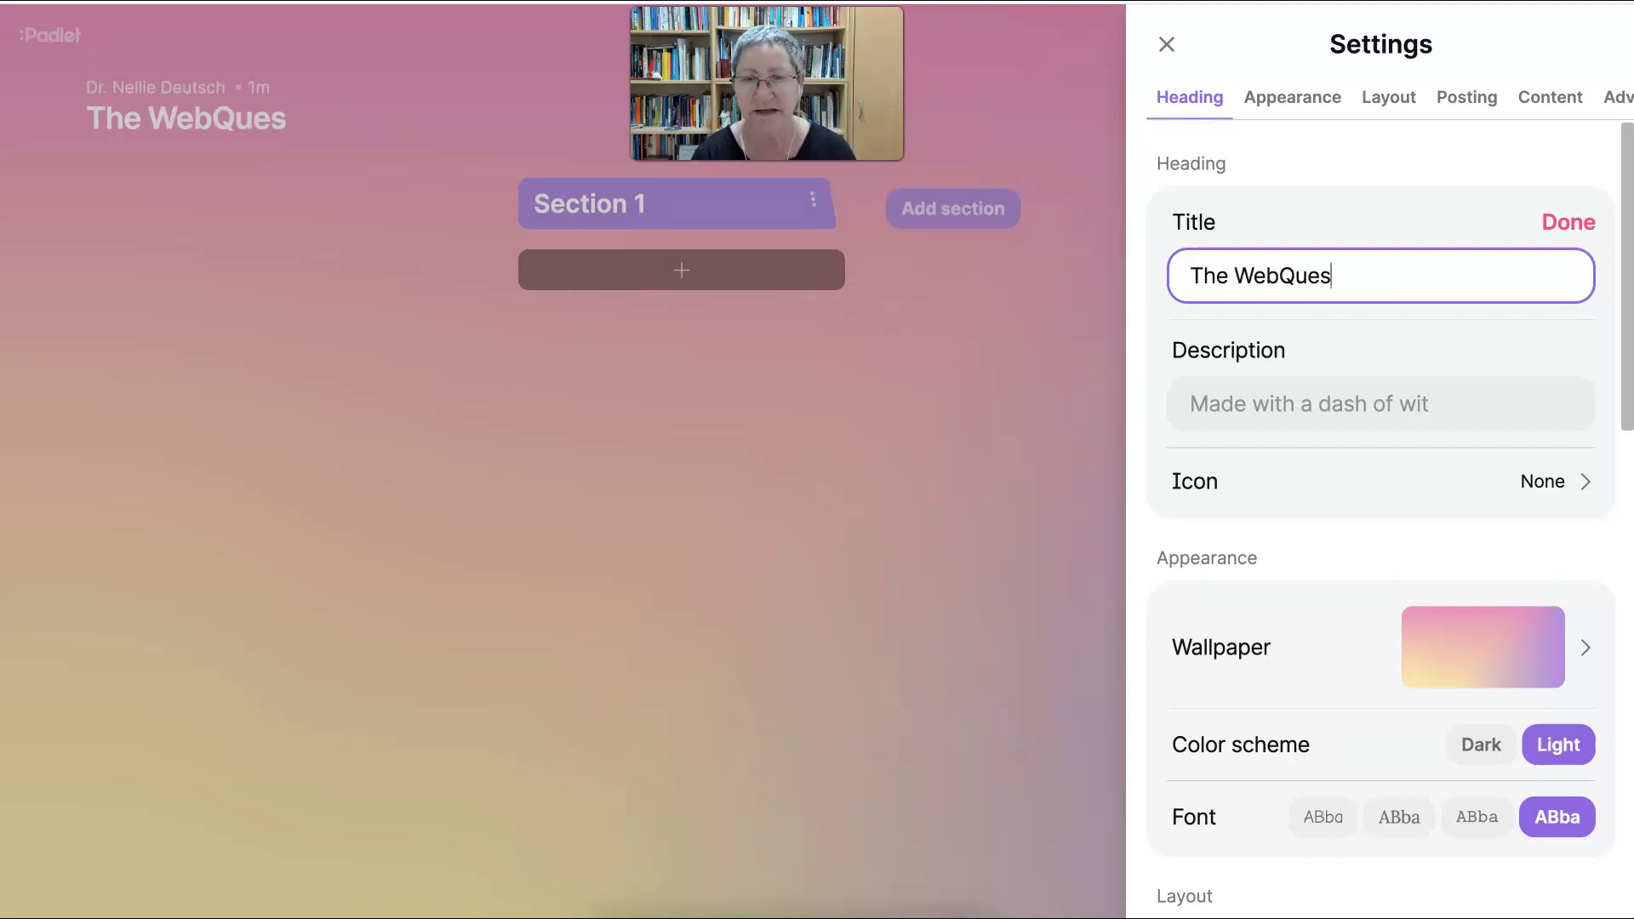
pyautogui.write('ts')
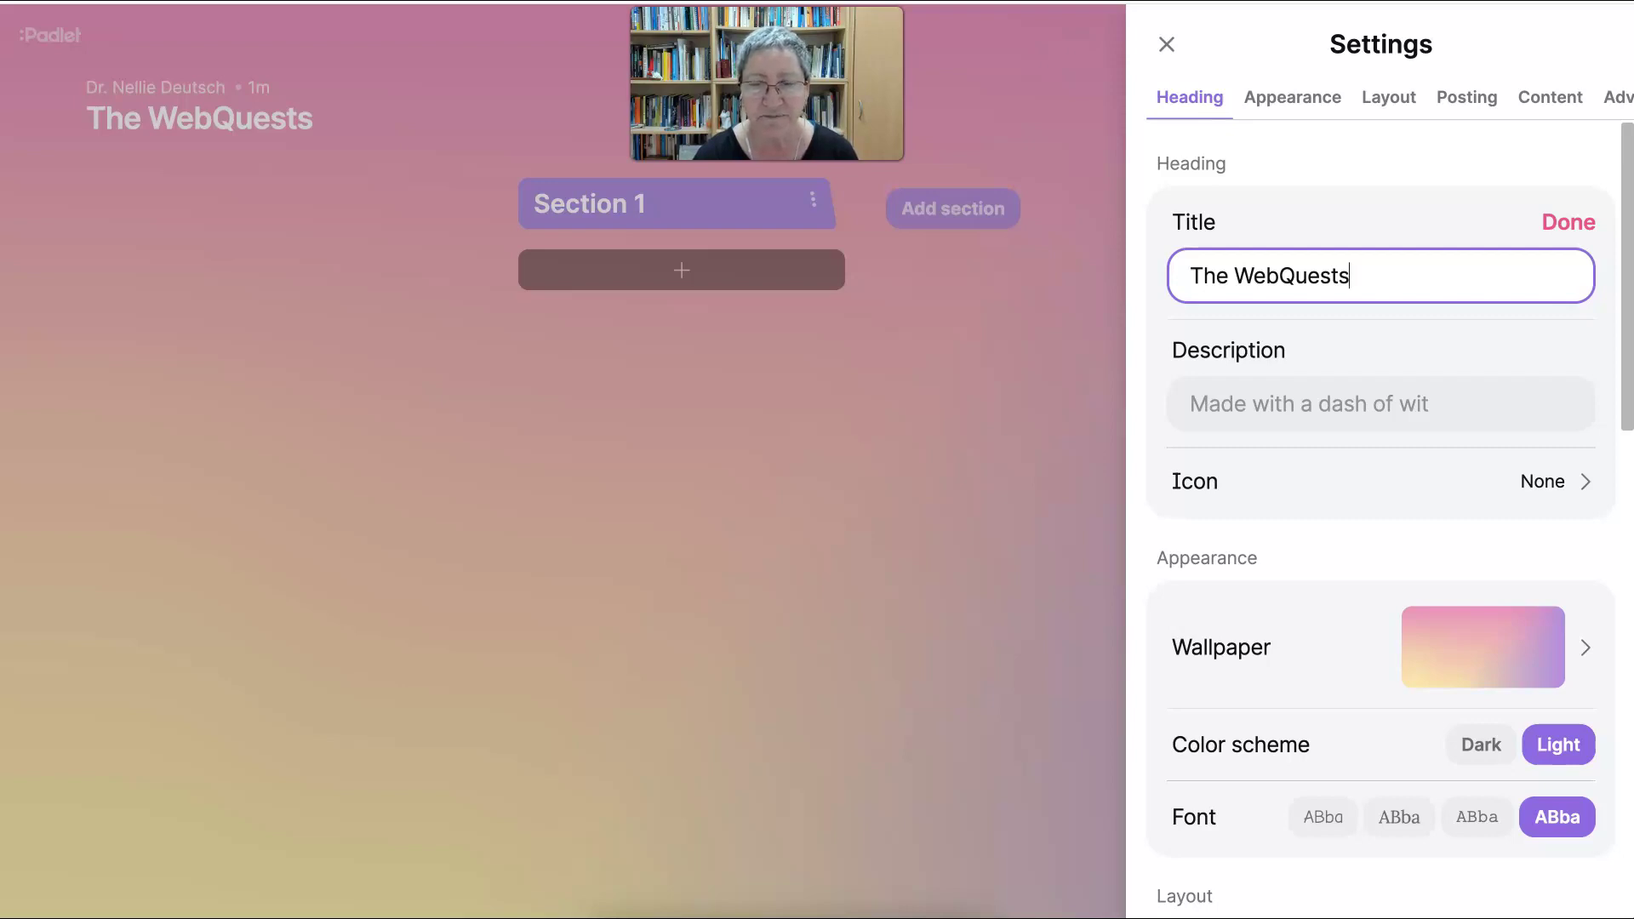
# - Set the padlet description to 'Please add your input to the right column.'
pyautogui.click(1206, 404)
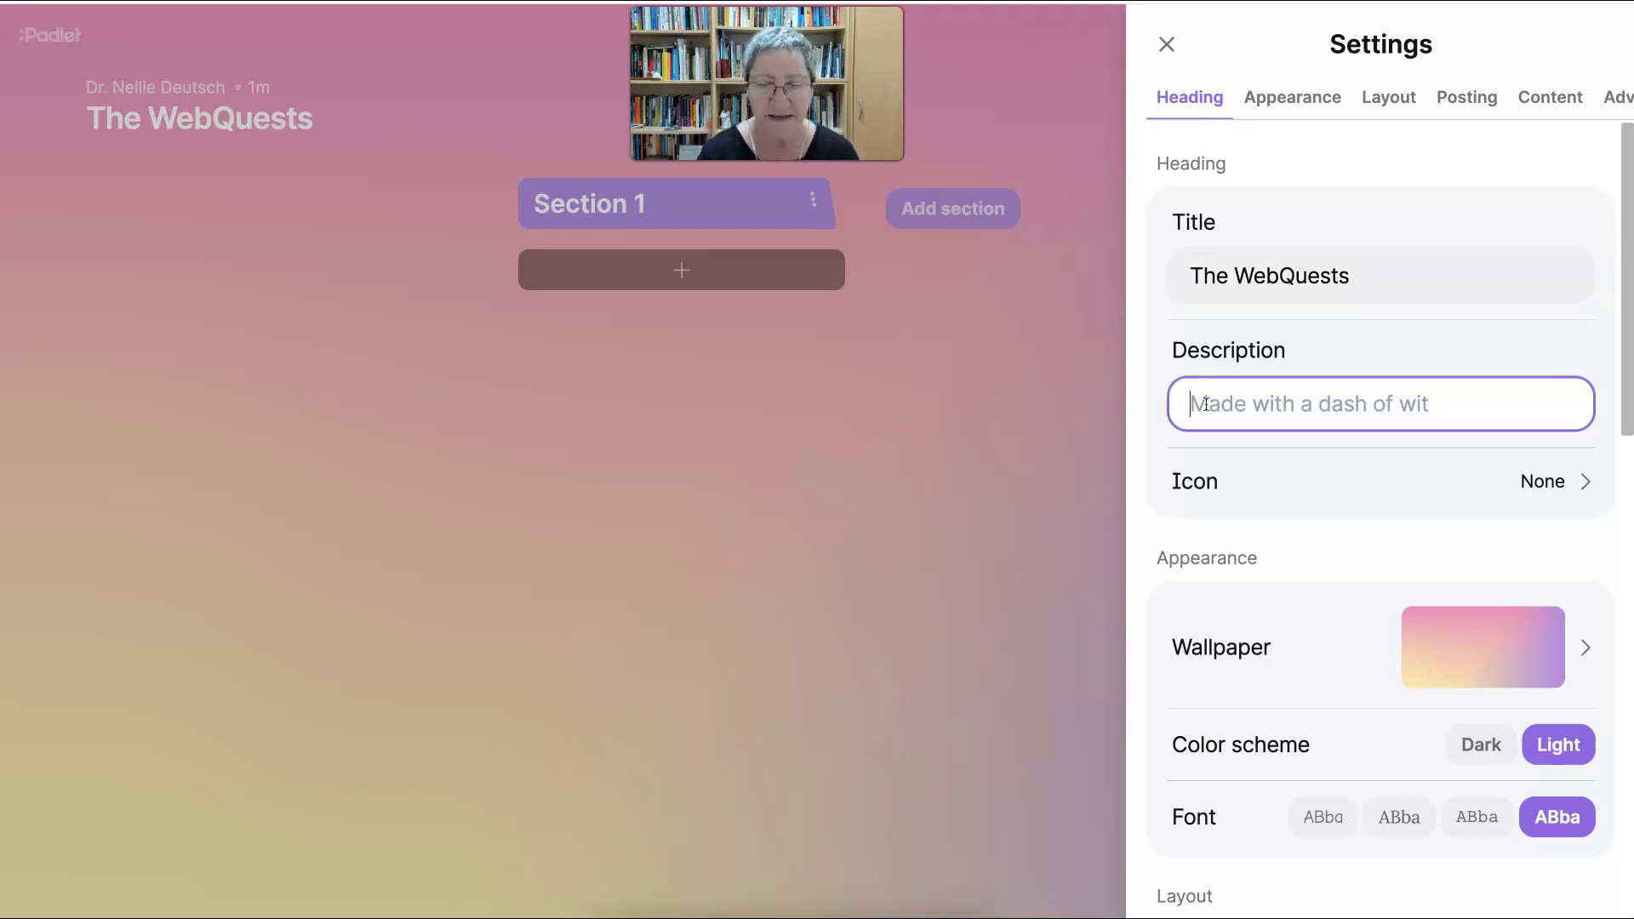
pyautogui.write('W')
pyautogui.press('BackSpace')
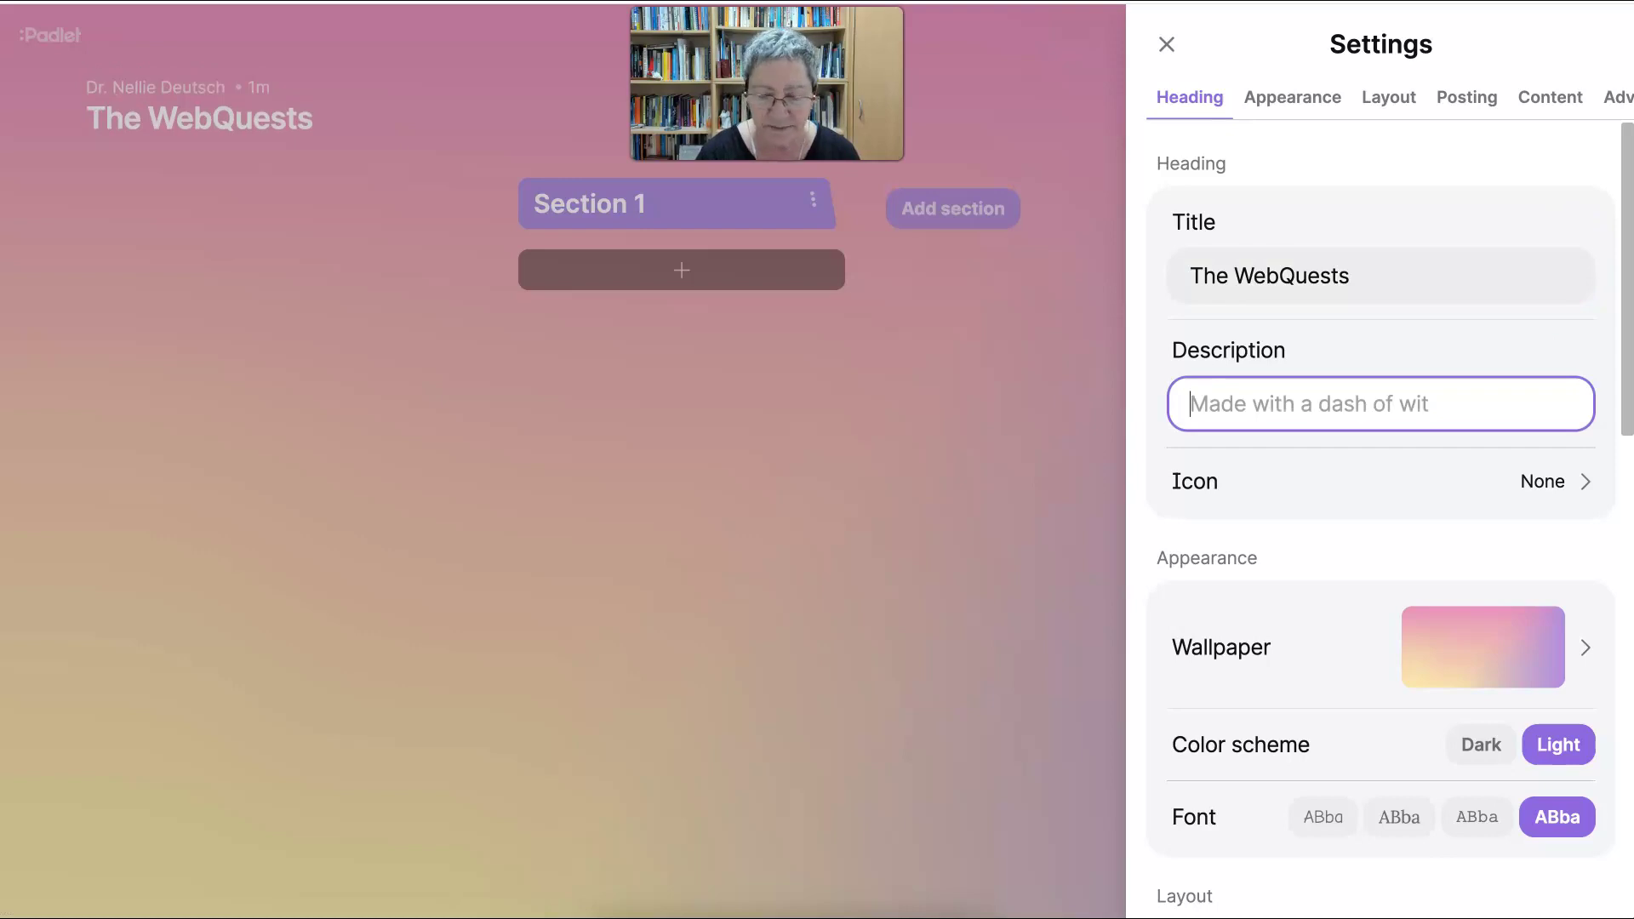
pyautogui.write('Please add')
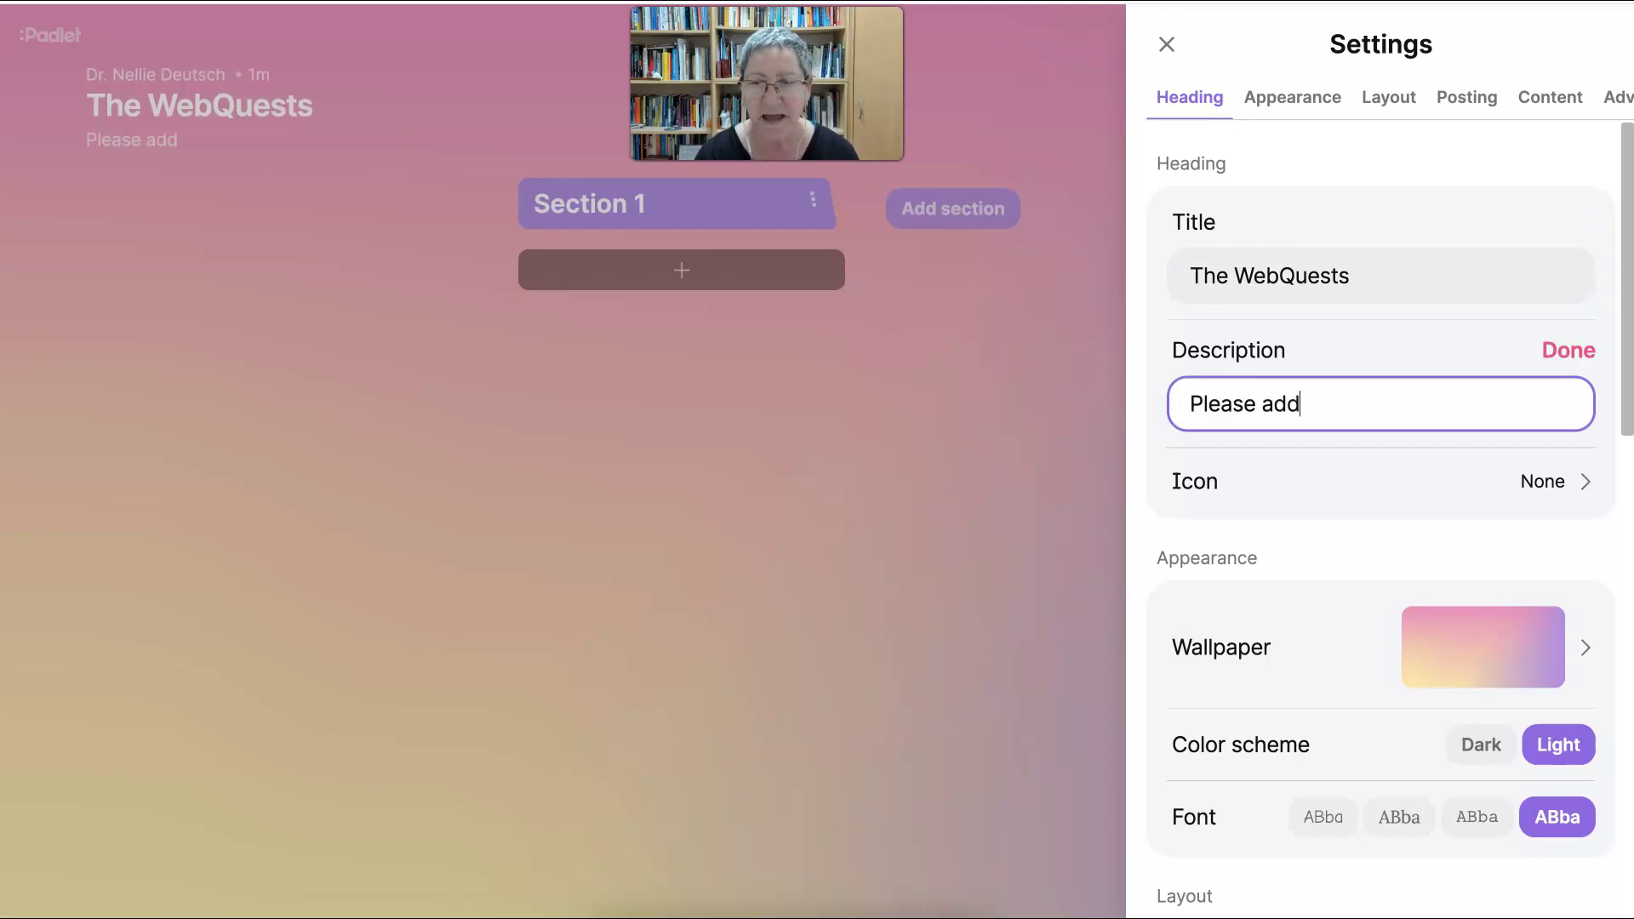
pyautogui.write(' your inp')
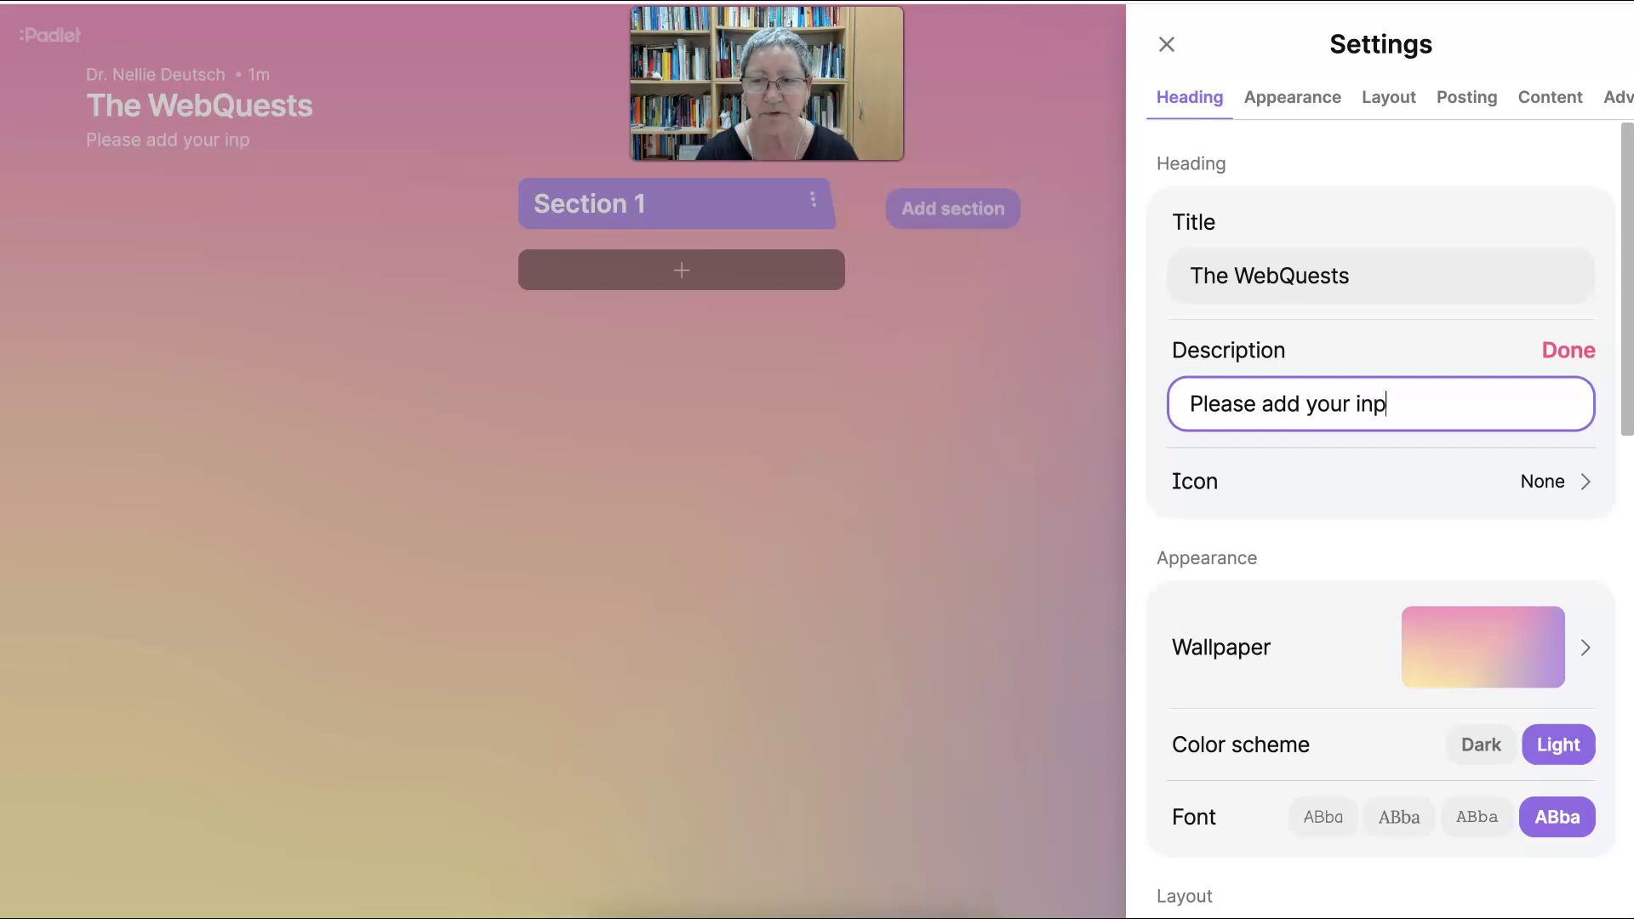
pyautogui.write('ut to the ')
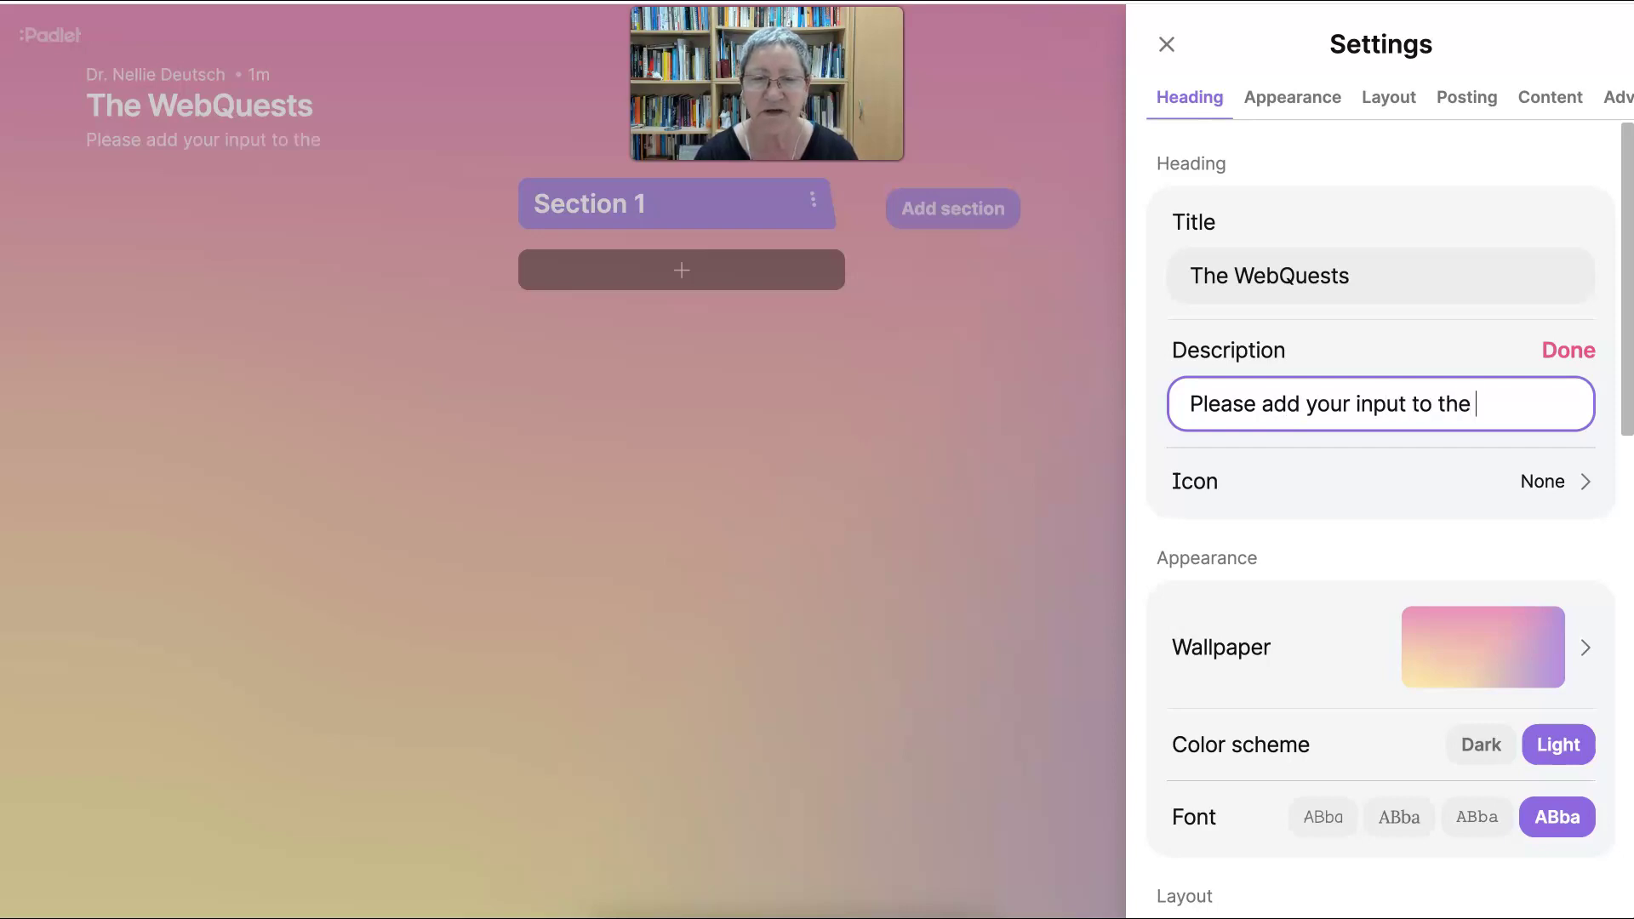
pyautogui.write('right')
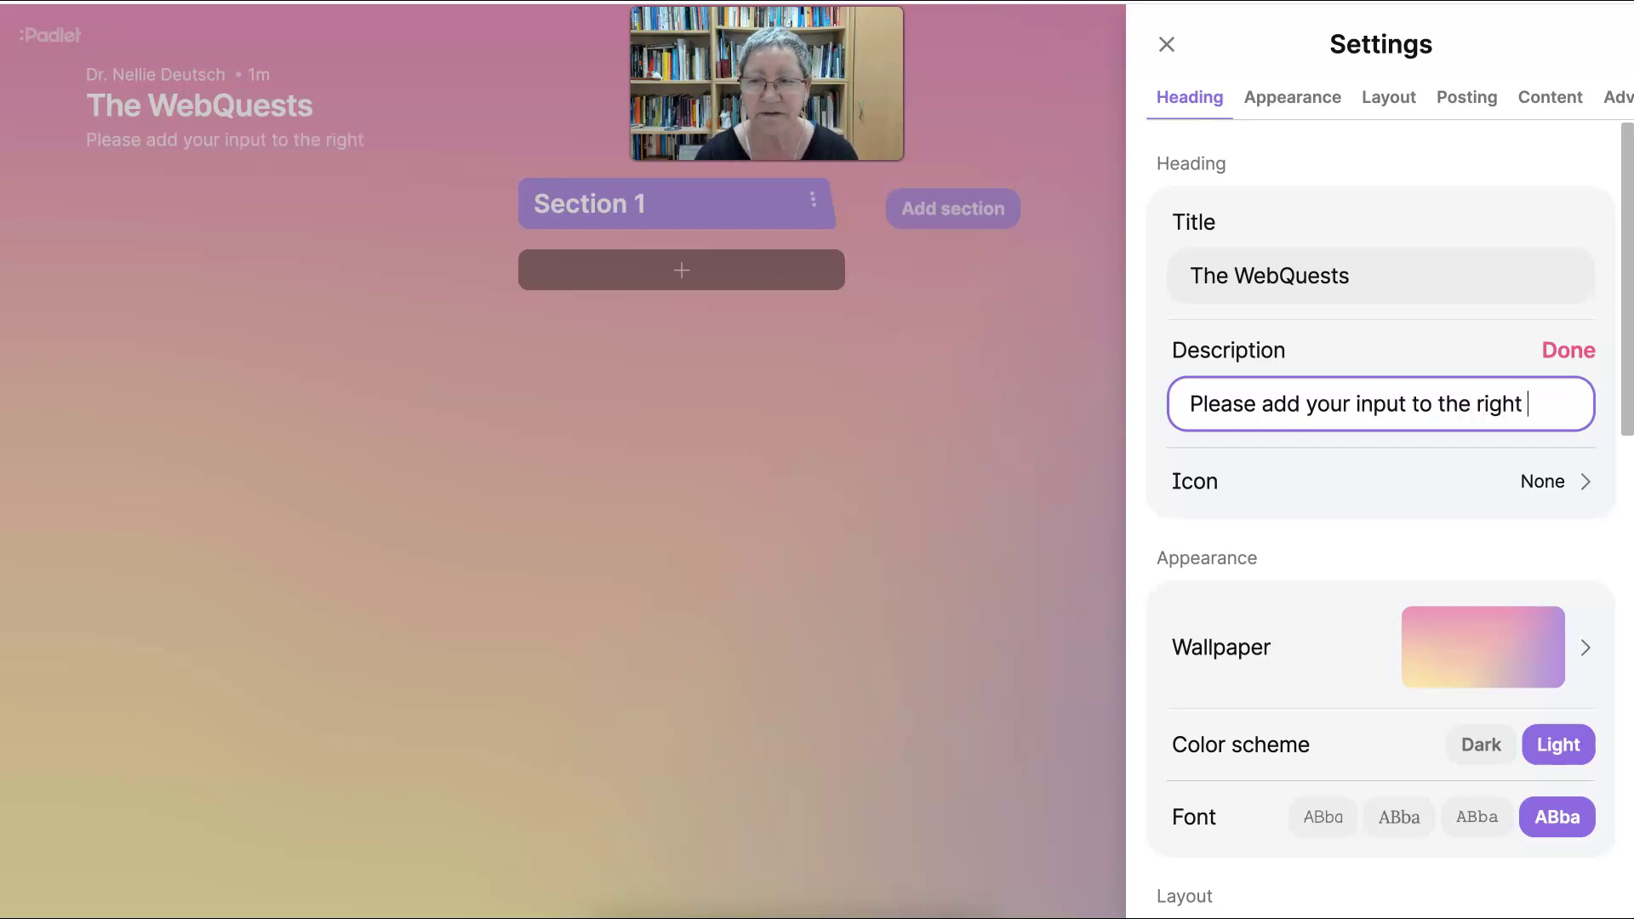
pyautogui.write(' column.')
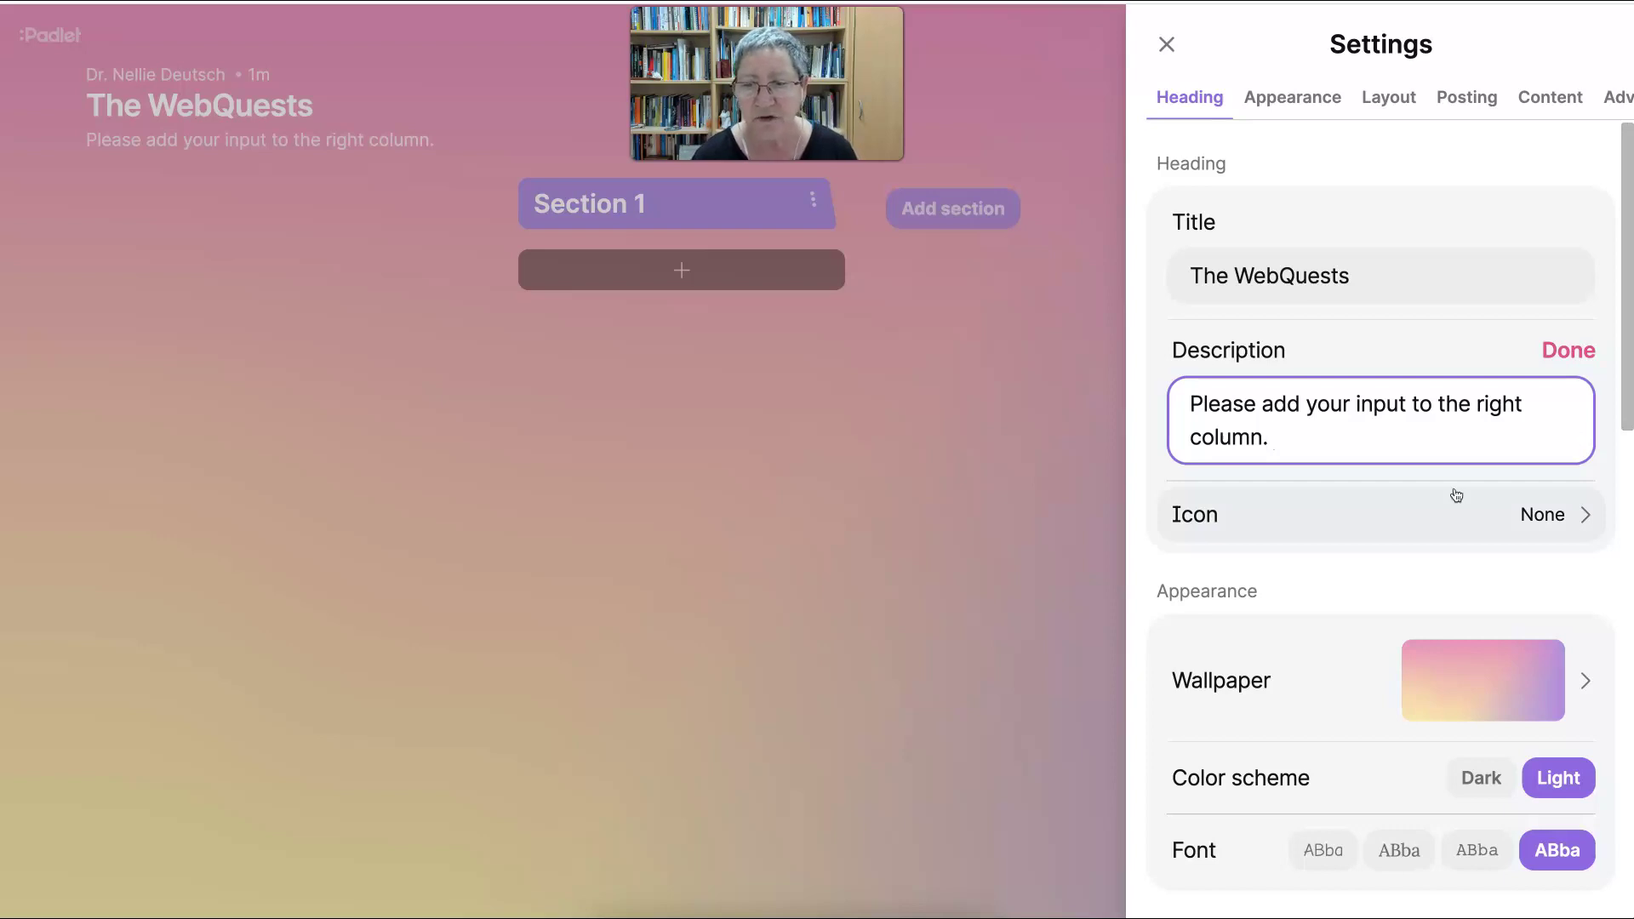
# - Scroll the Settings panel down to the Wallpaper colour options
pyautogui.scroll(-1, 1455, 495)
pyautogui.scroll(-1, 1456, 495)
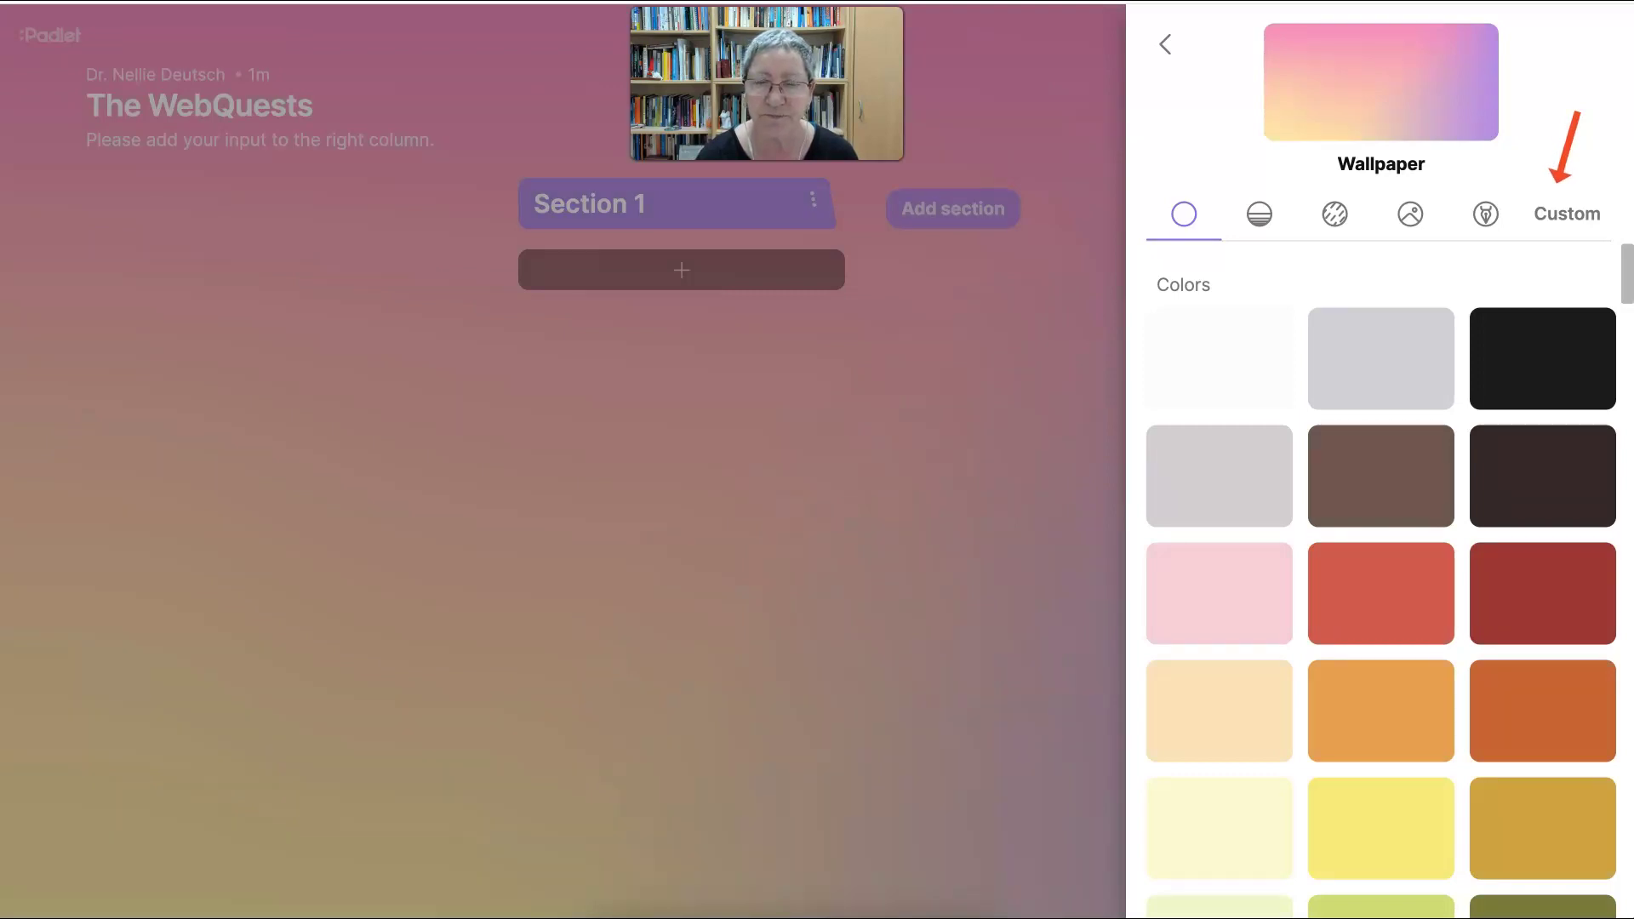
# - Switch to custom wallpaper and open the web image search for it
pyautogui.click(1567, 214)
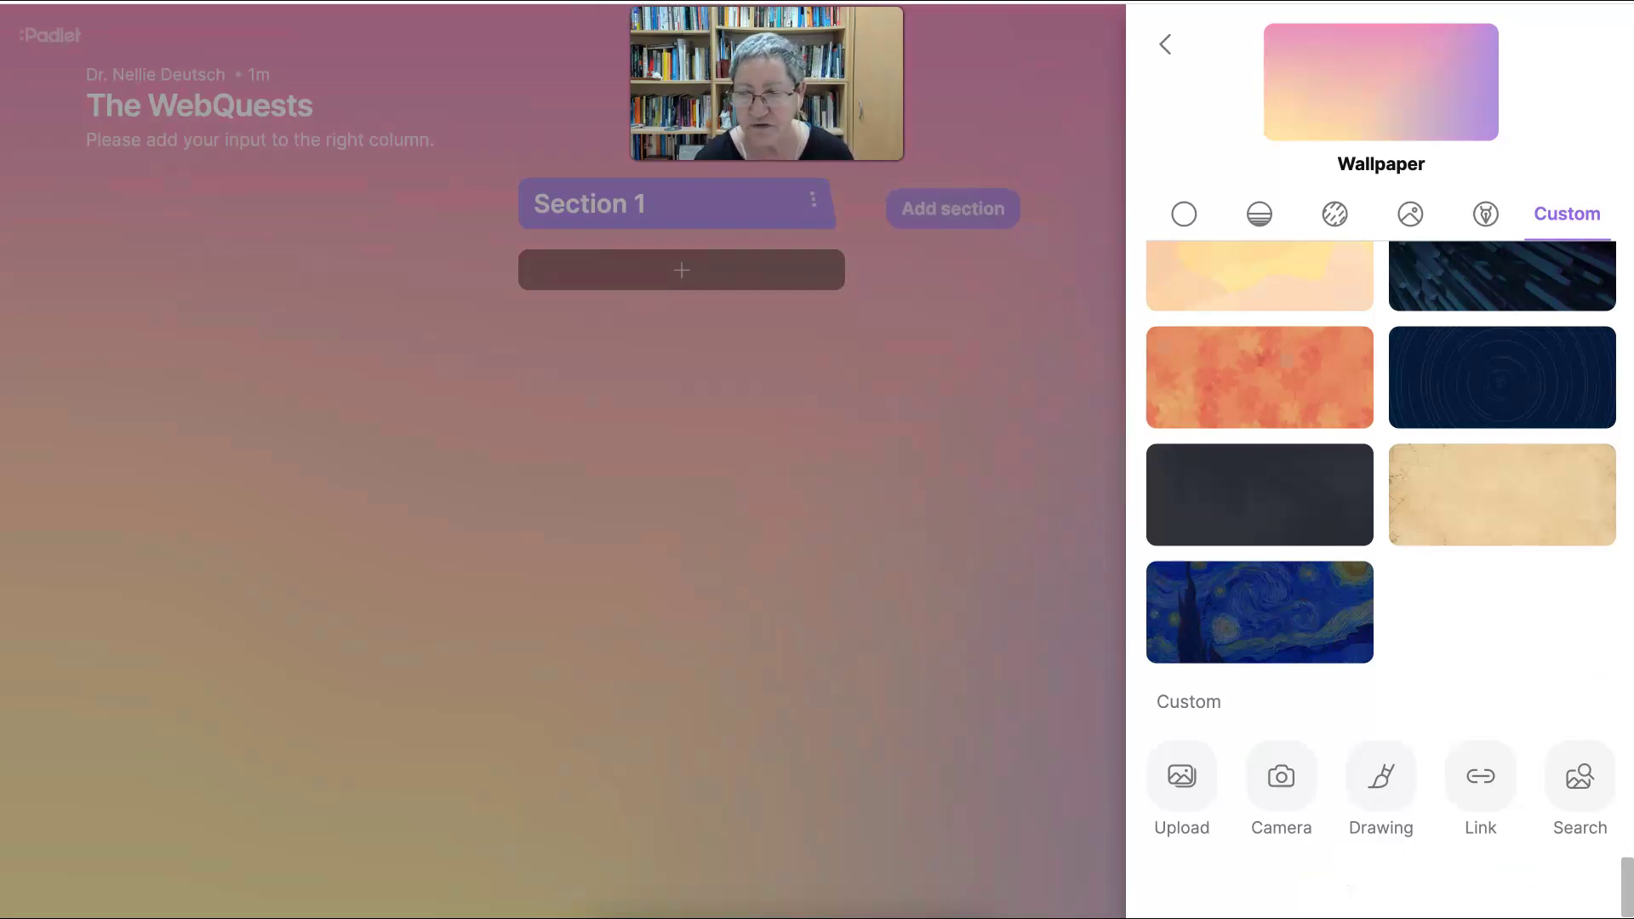
pyautogui.click(1579, 778)
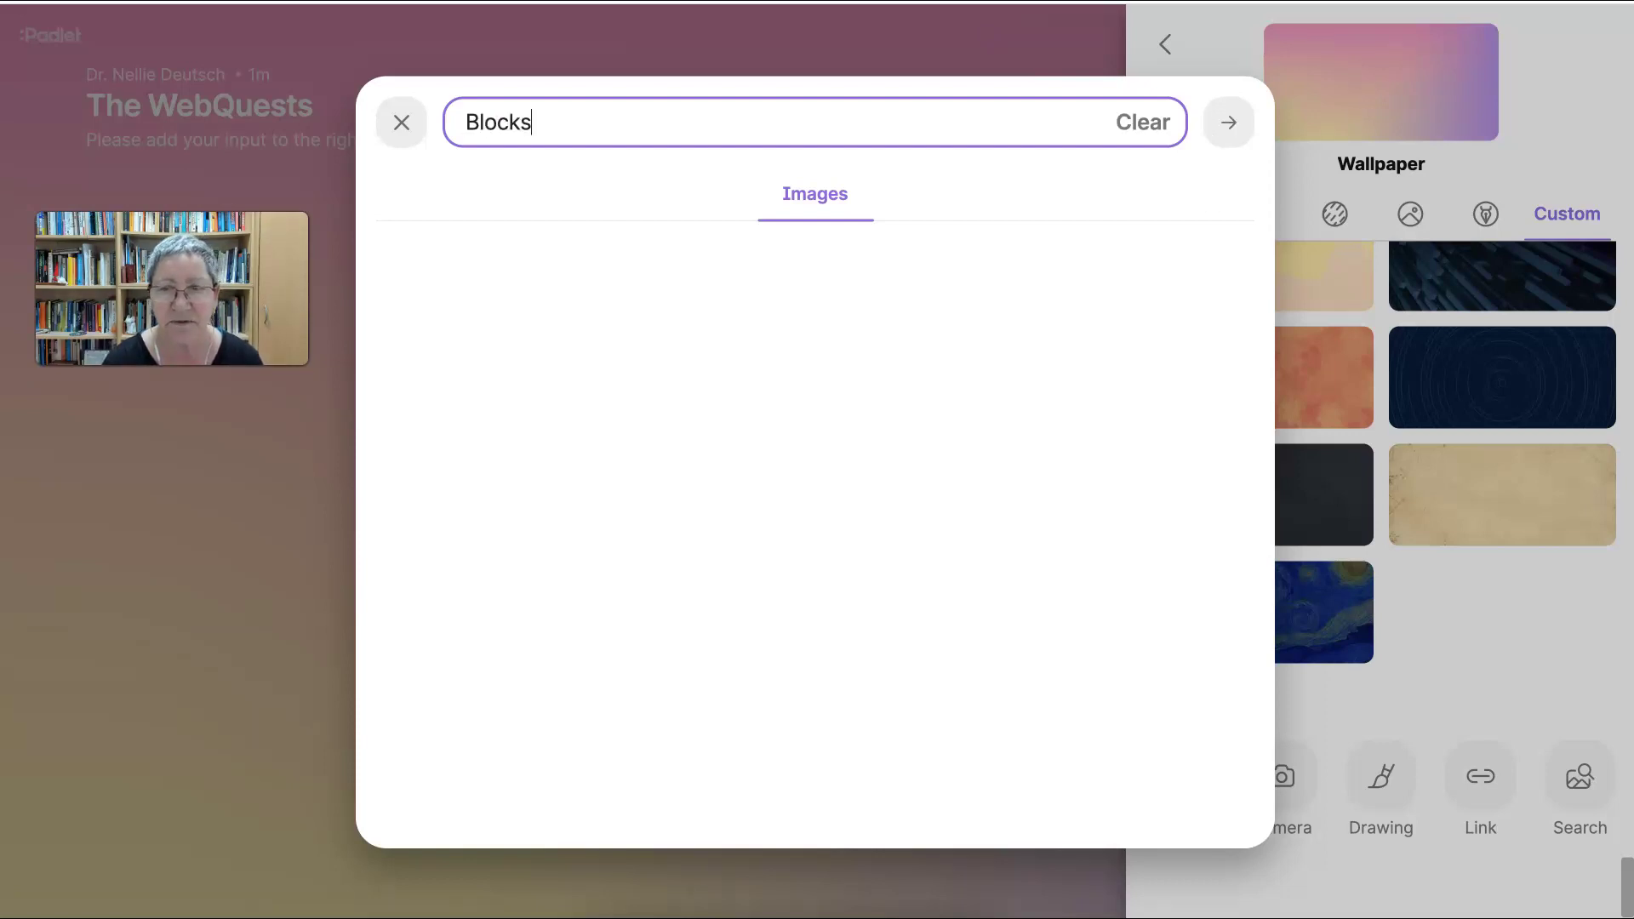
# - Run the 'Blocks' image search and browse the photo results
pyautogui.click(1226, 126)
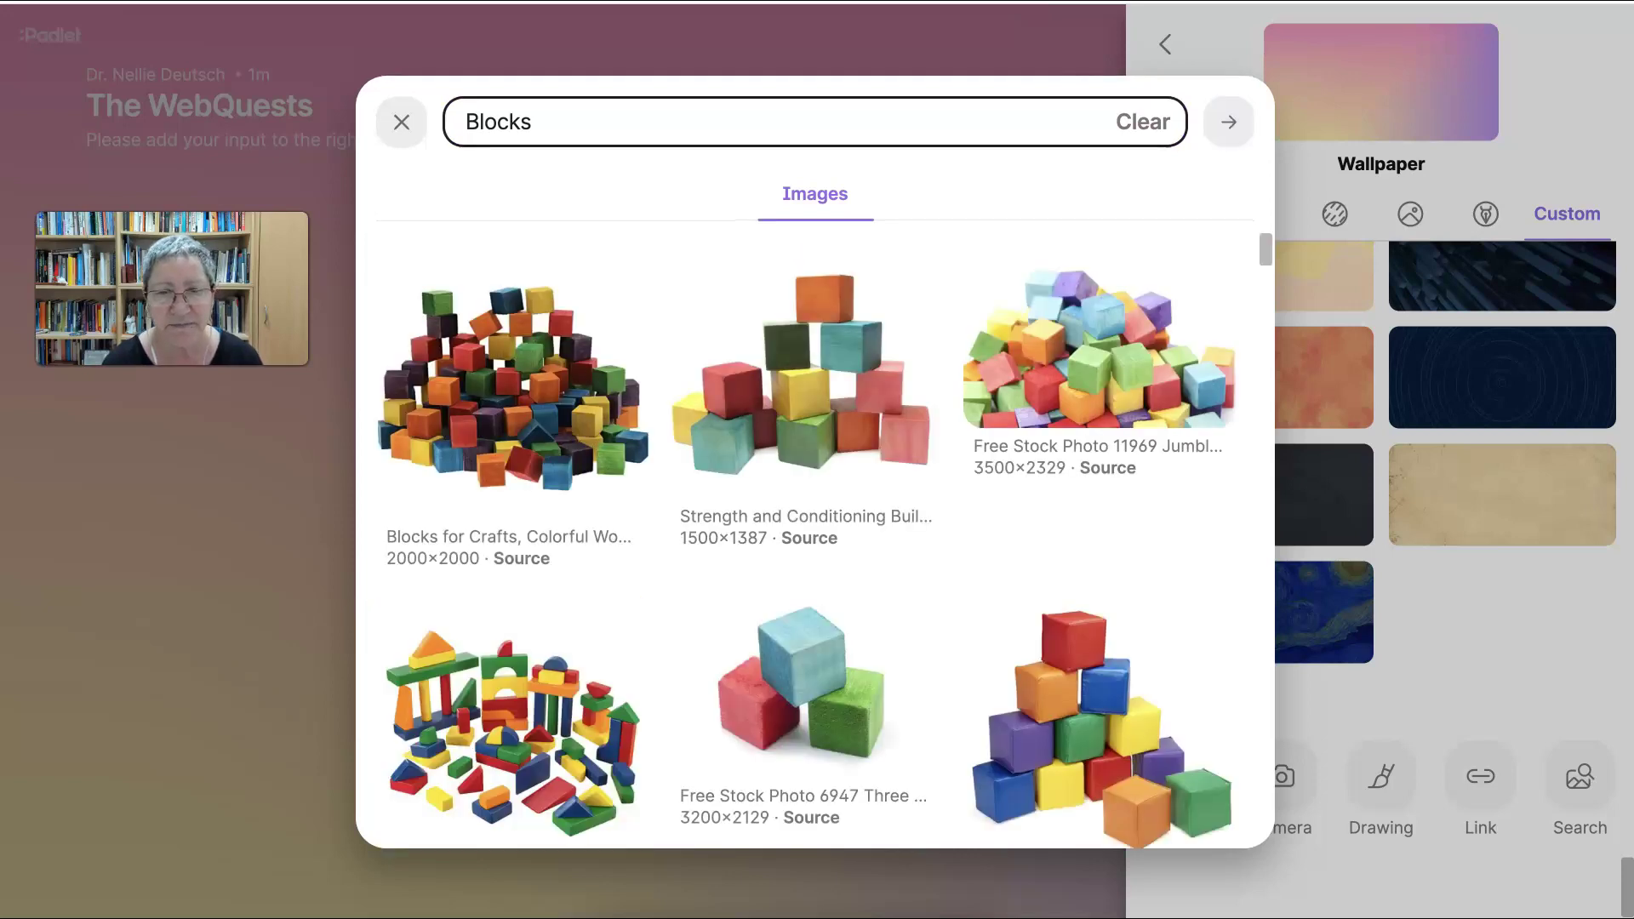
pyautogui.scroll(-8, 906, 361)
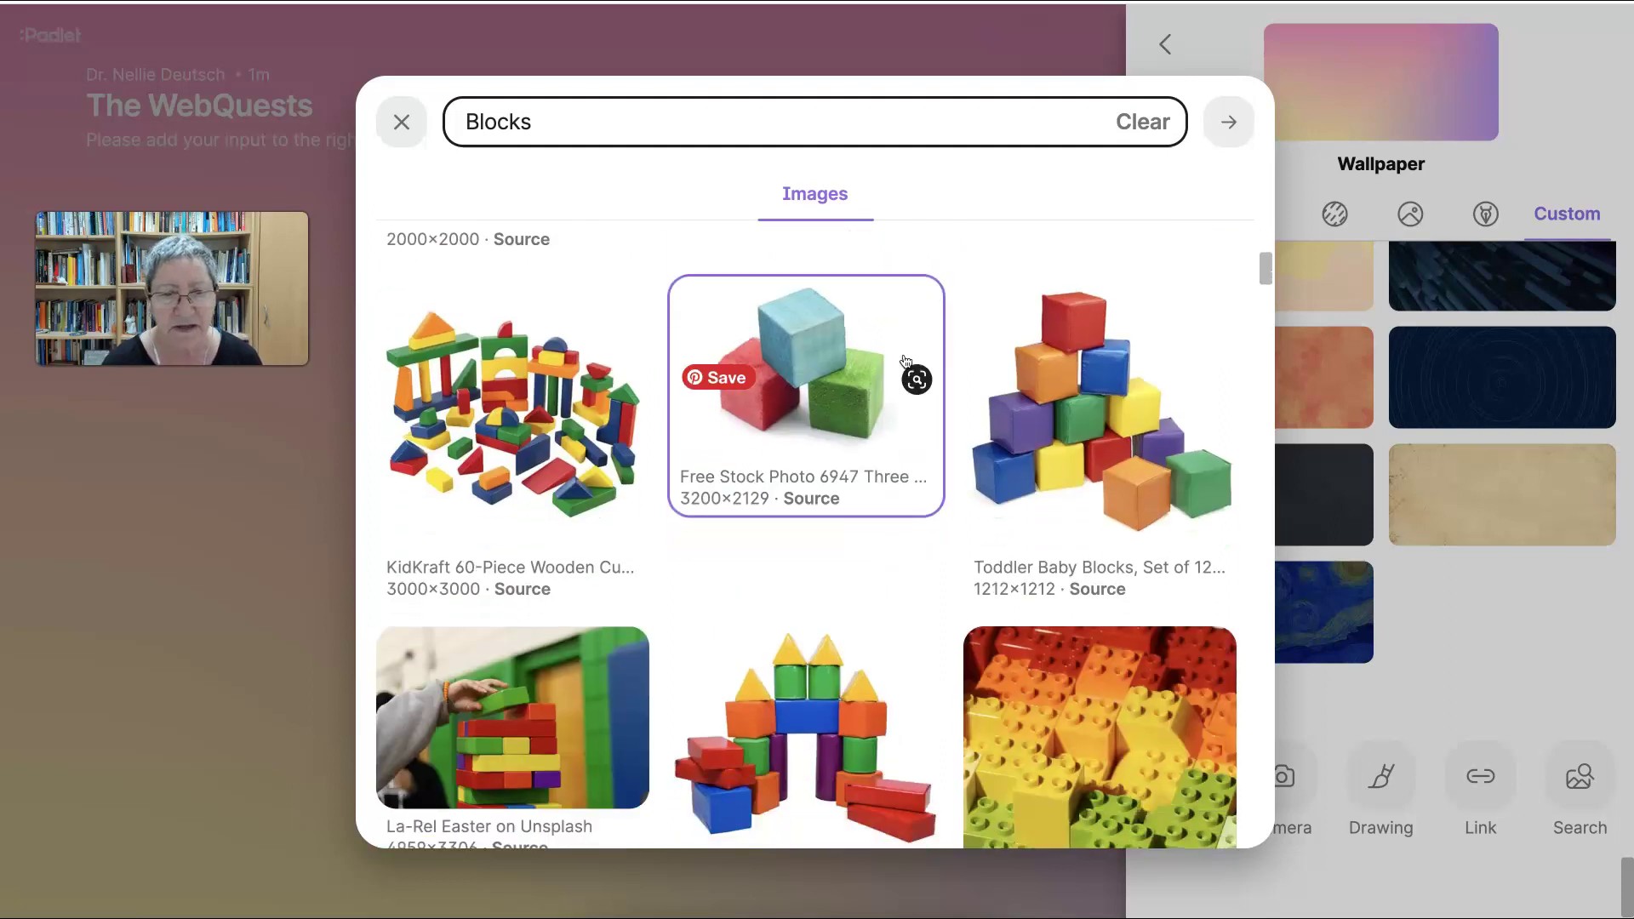
pyautogui.scroll(-7, 906, 361)
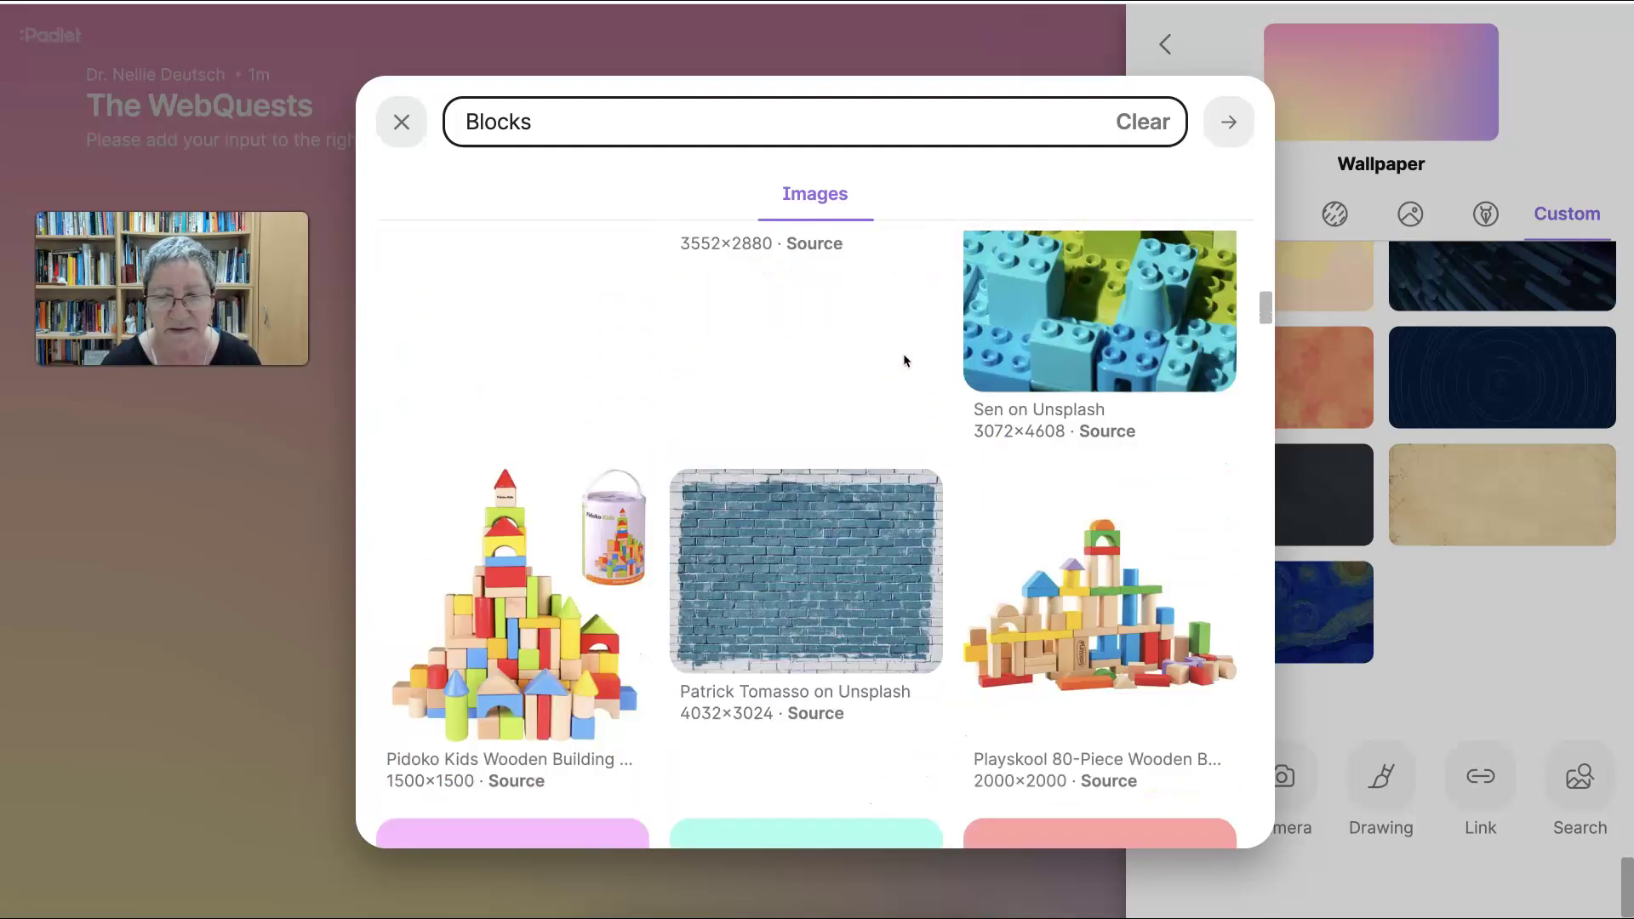
pyautogui.scroll(-1, 906, 362)
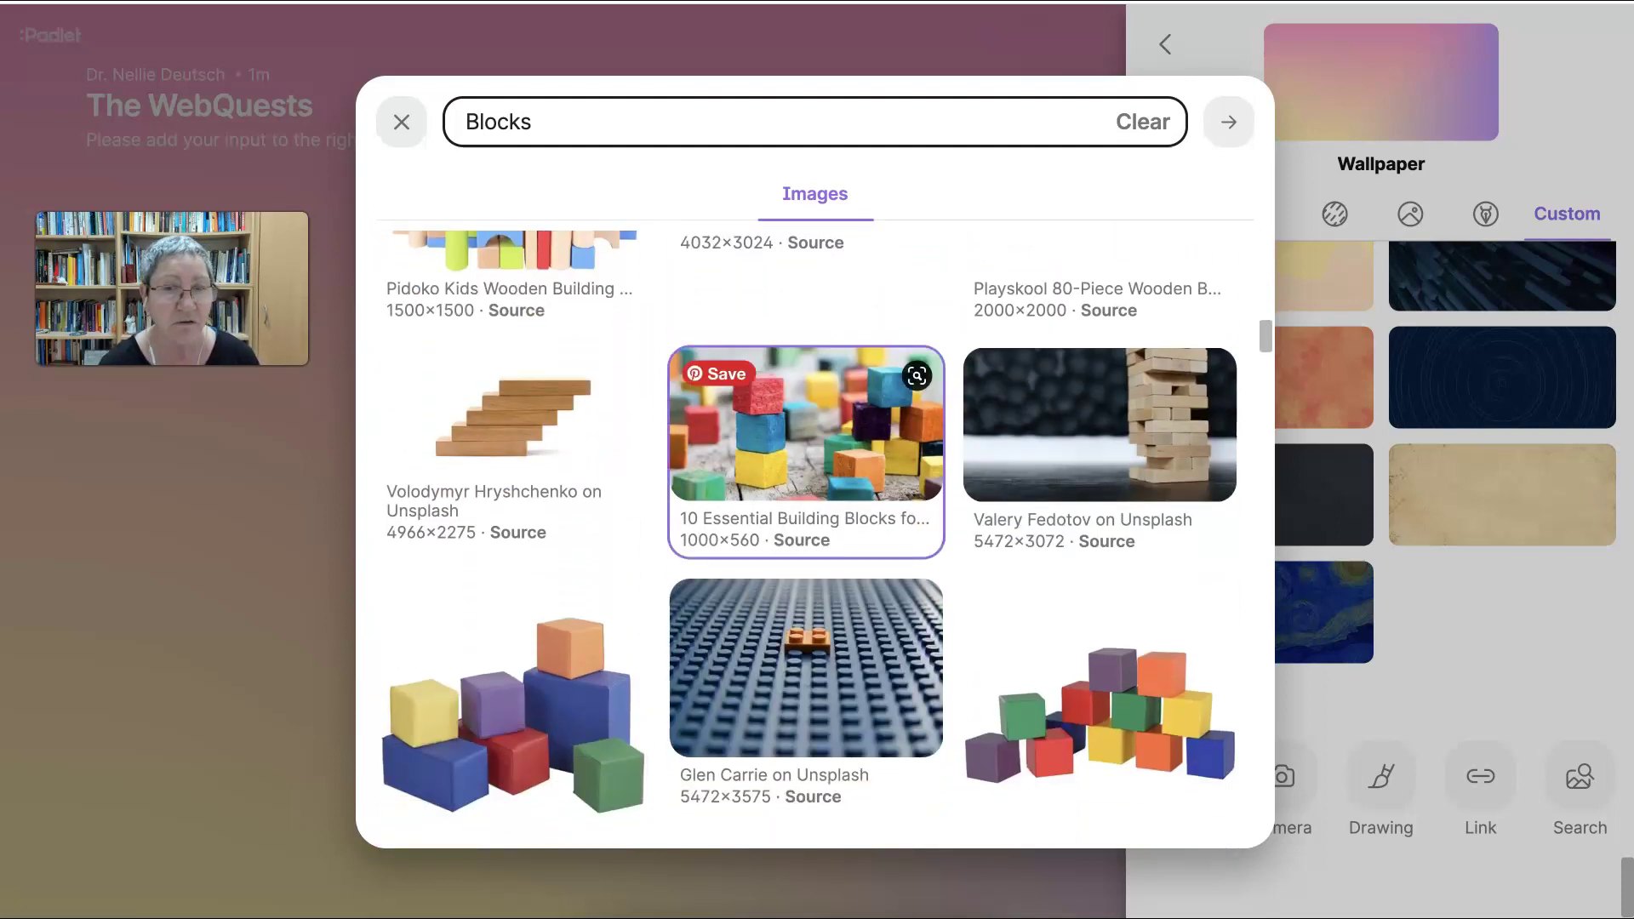
pyautogui.scroll(-5, 904, 373)
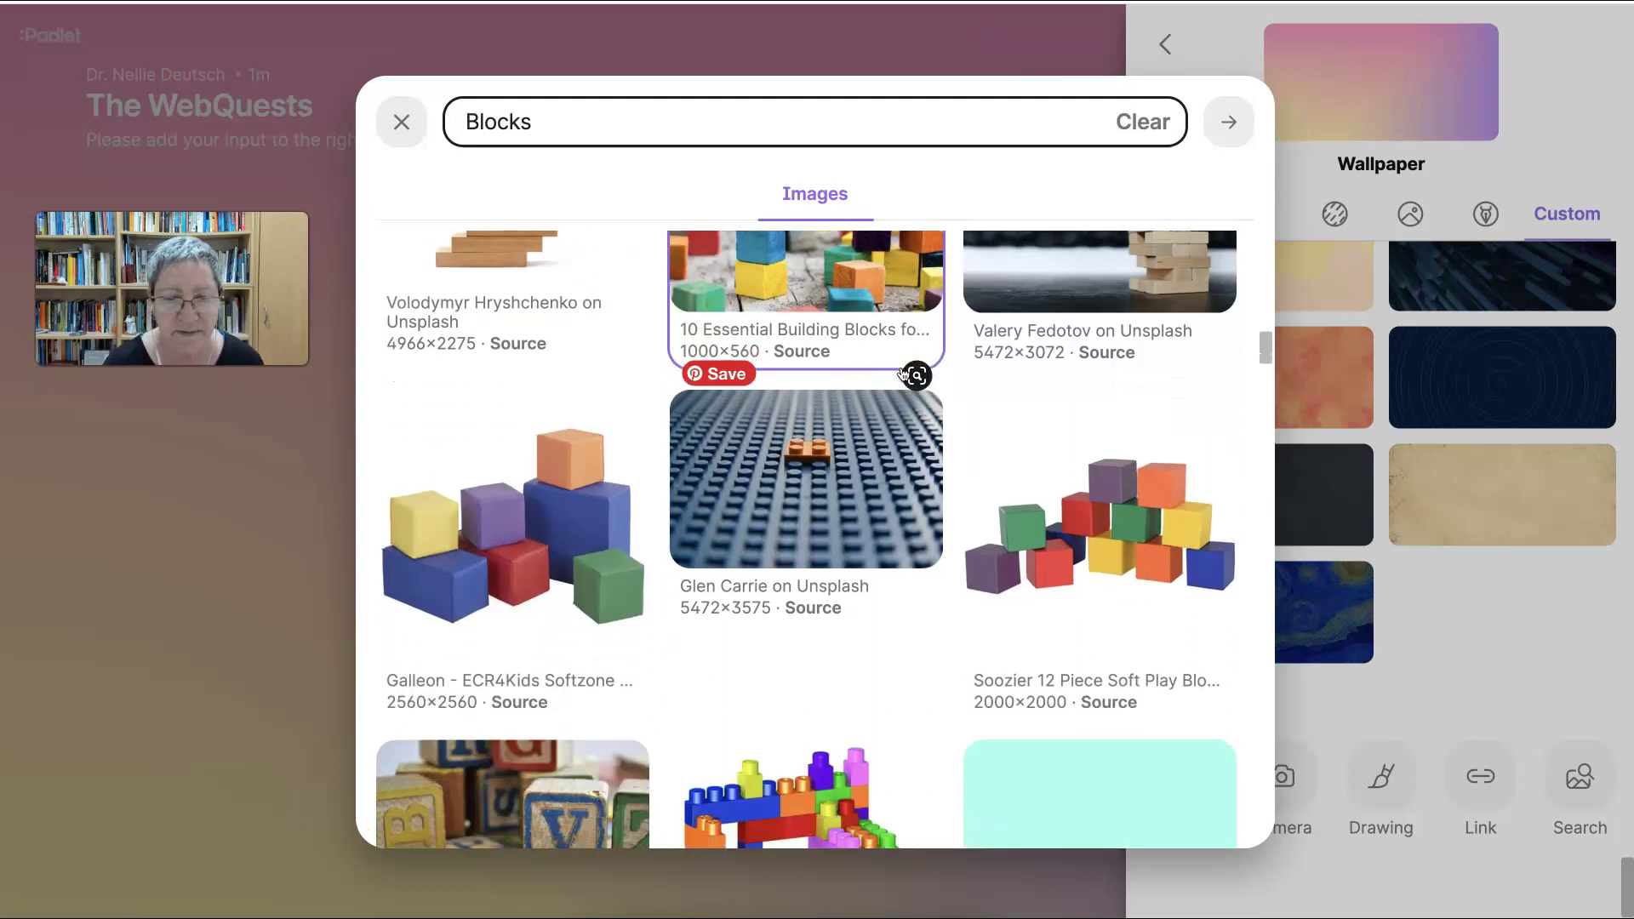
pyautogui.scroll(-5, 903, 373)
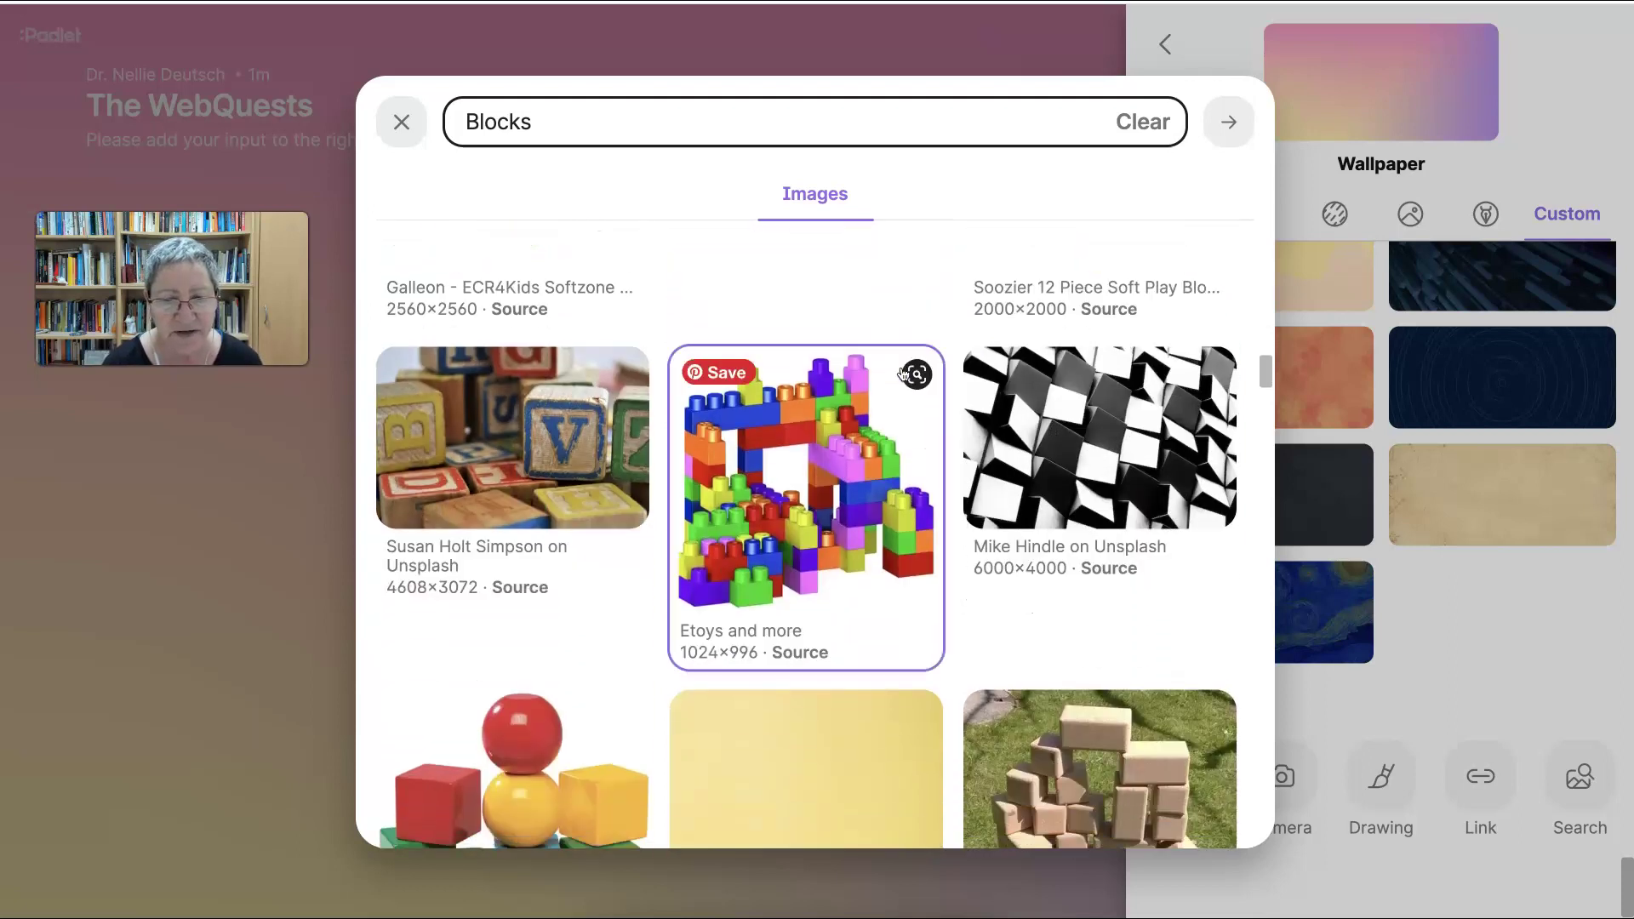
pyautogui.scroll(-4, 904, 372)
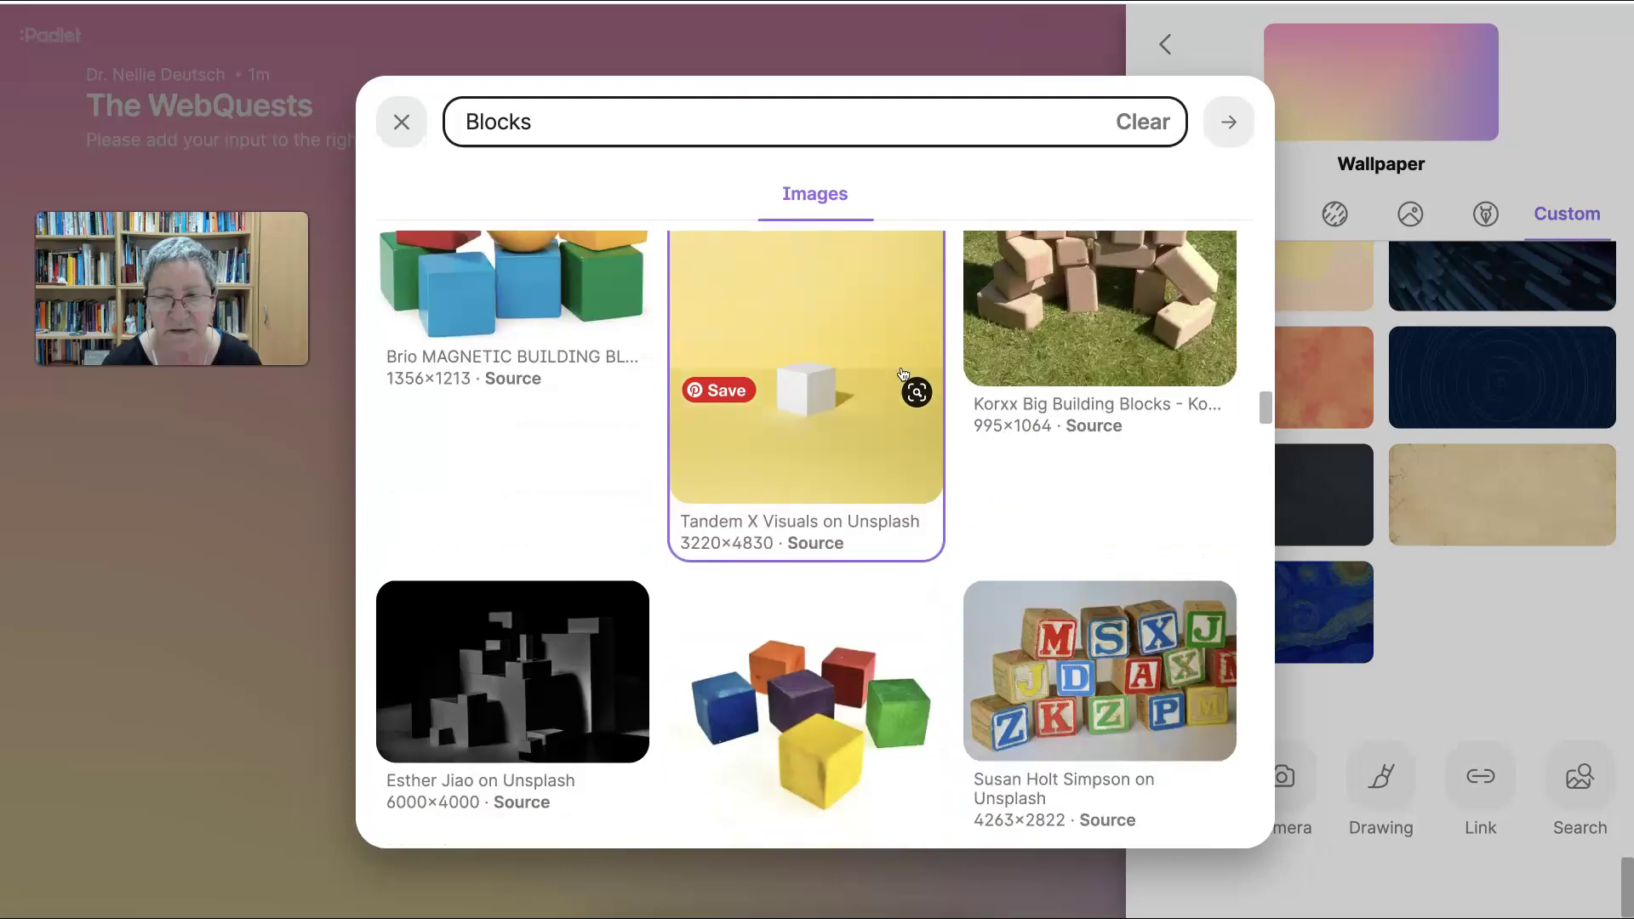
pyautogui.scroll(-7, 903, 372)
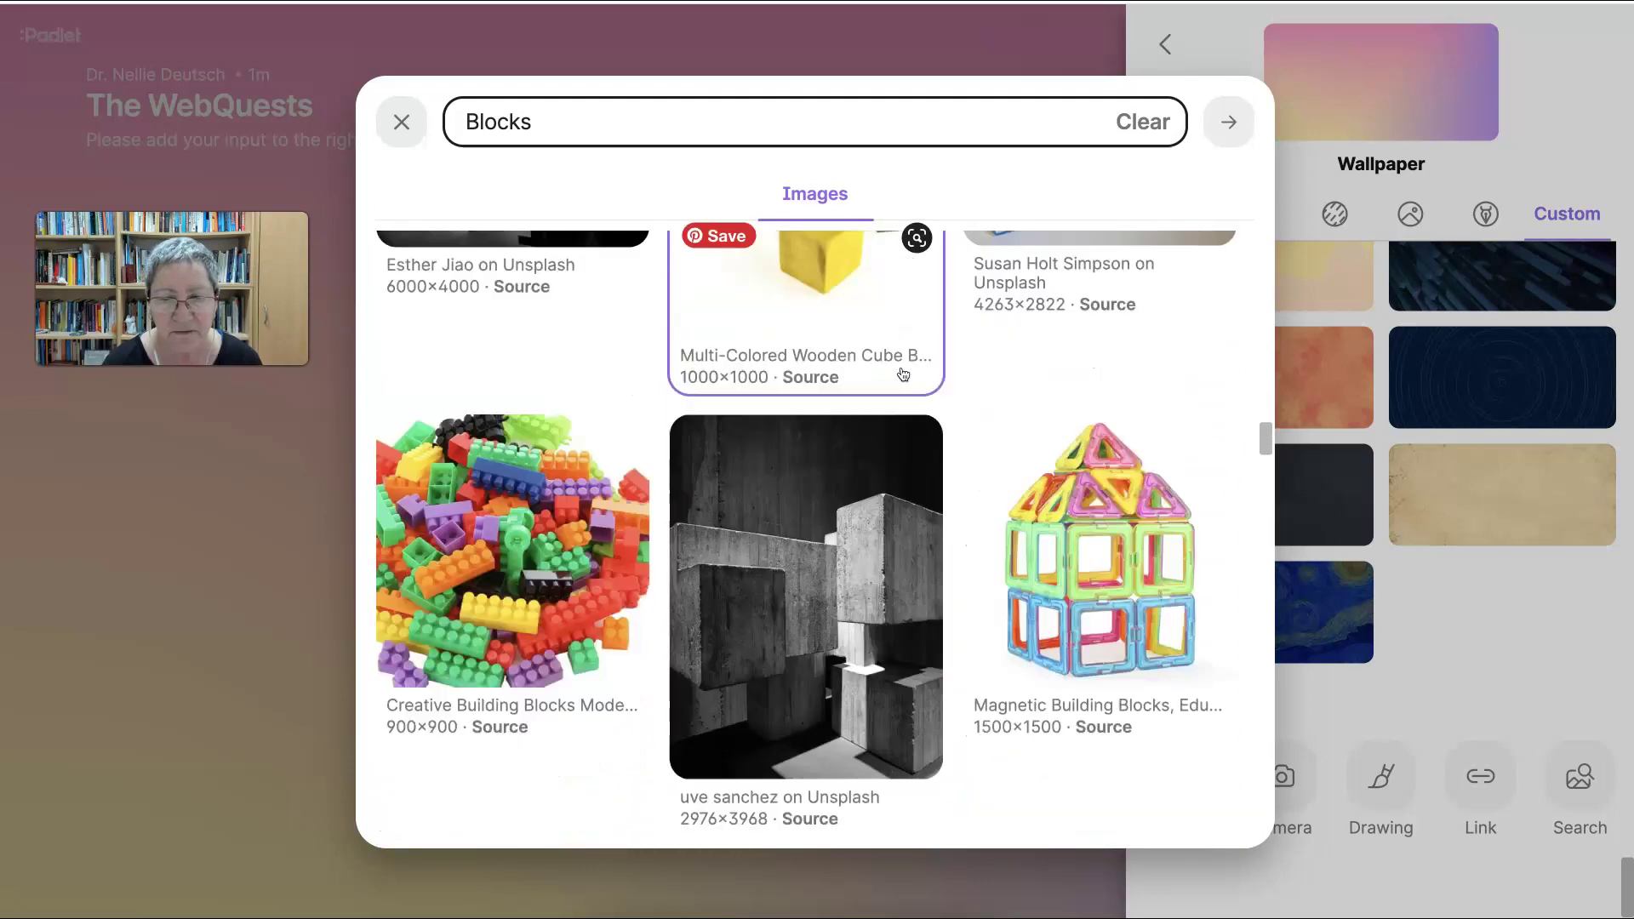
pyautogui.scroll(-9, 904, 373)
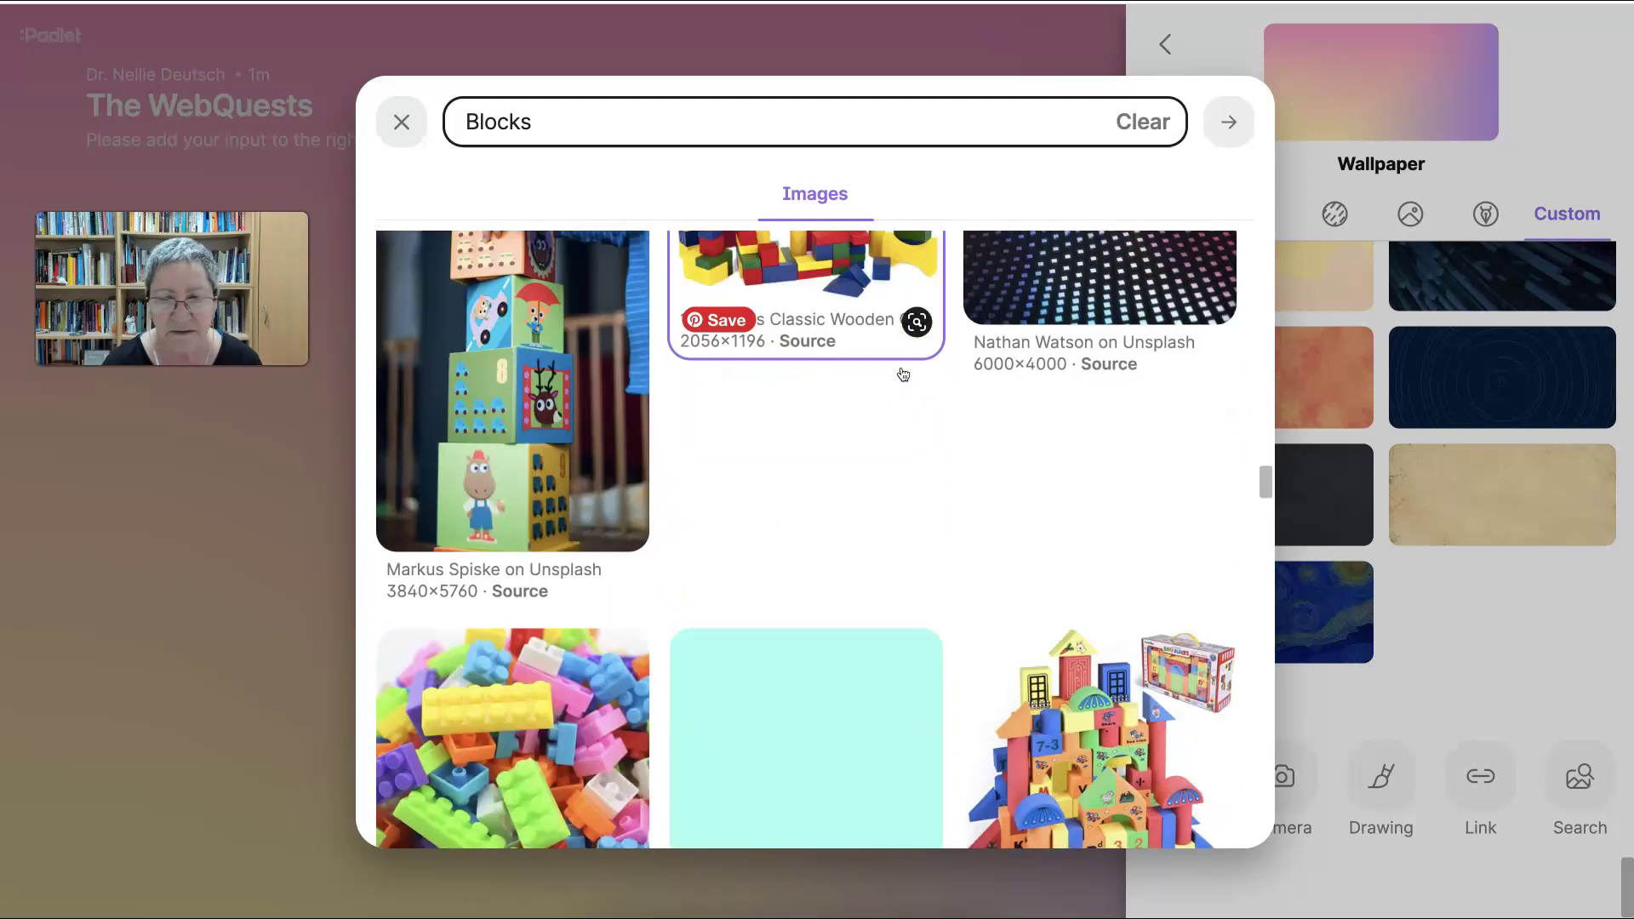
pyautogui.scroll(-1, 900, 366)
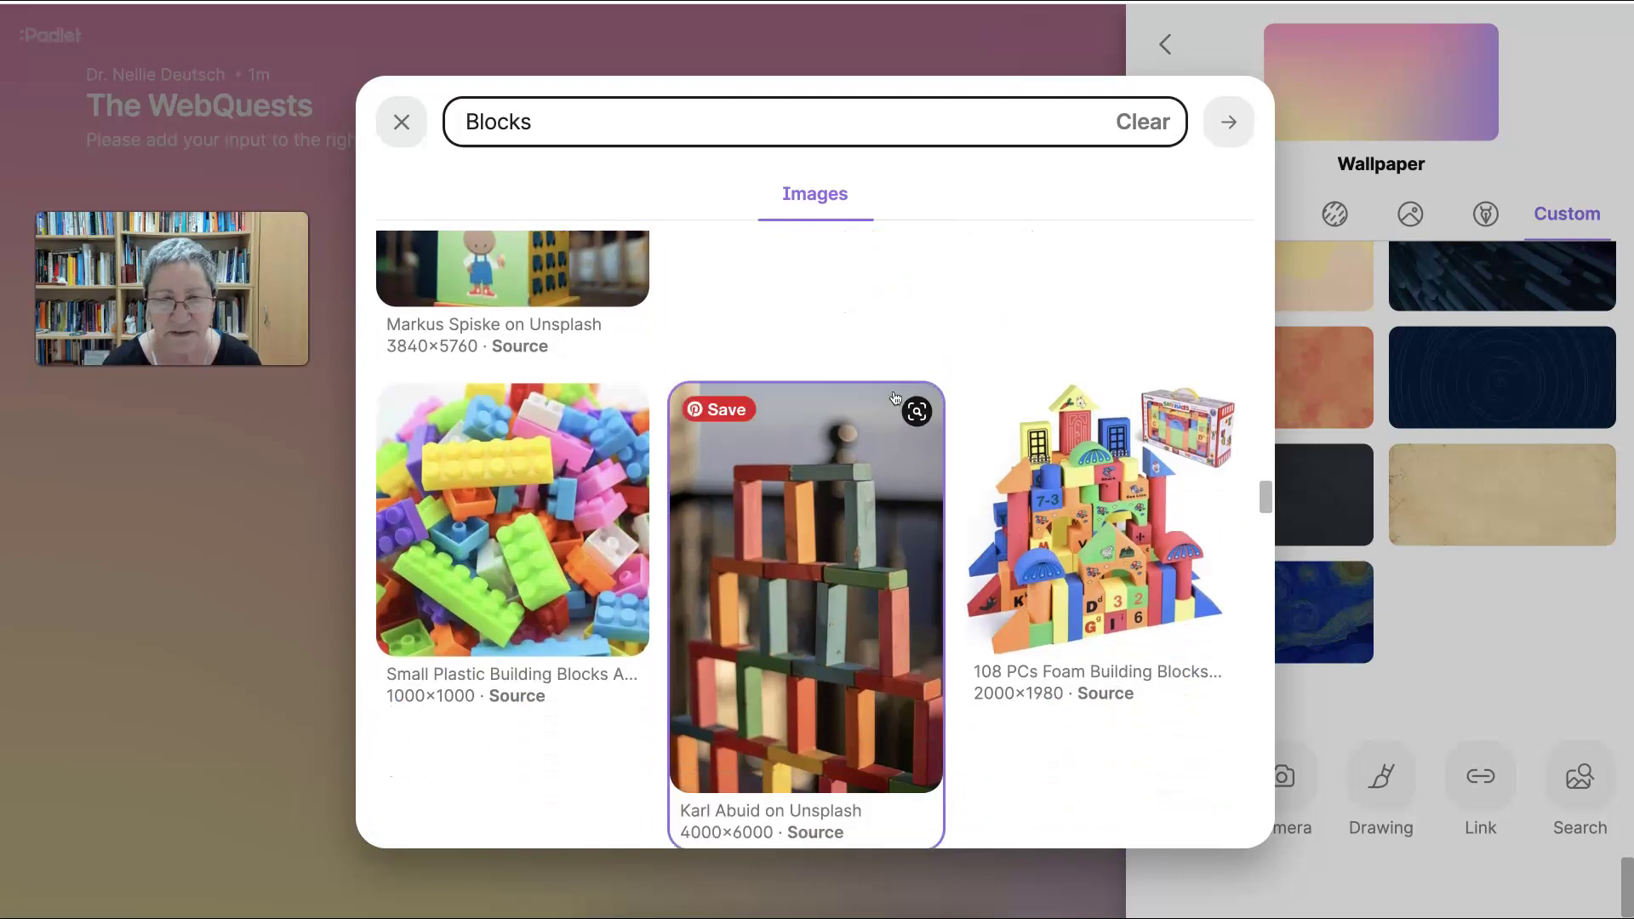
pyautogui.scroll(-7, 895, 397)
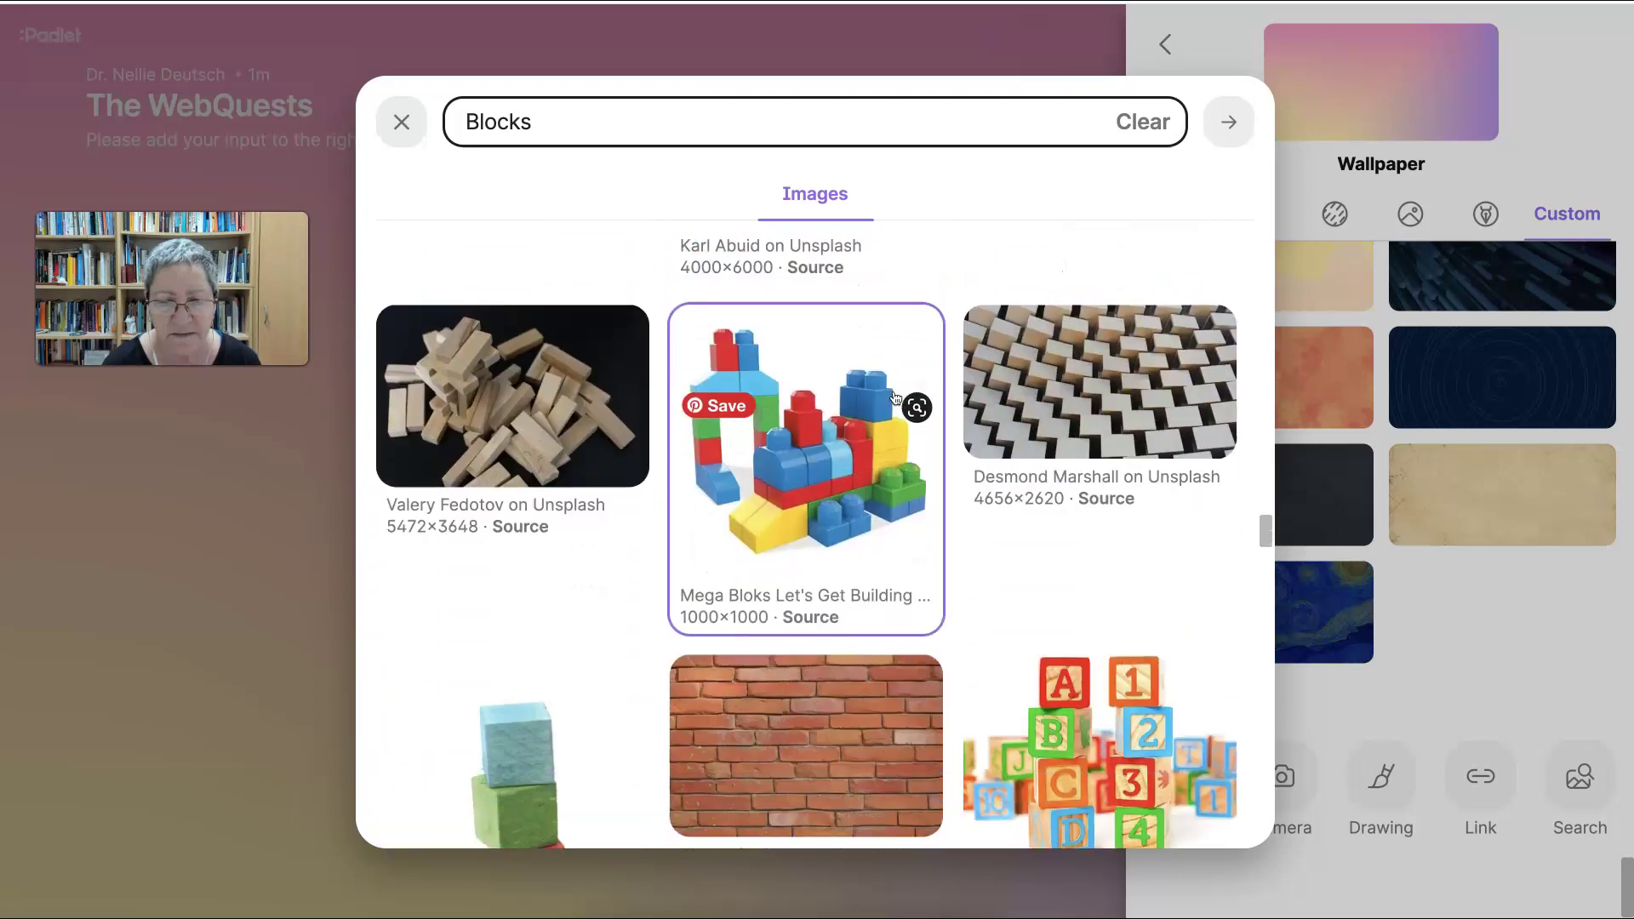
pyautogui.scroll(-9, 894, 397)
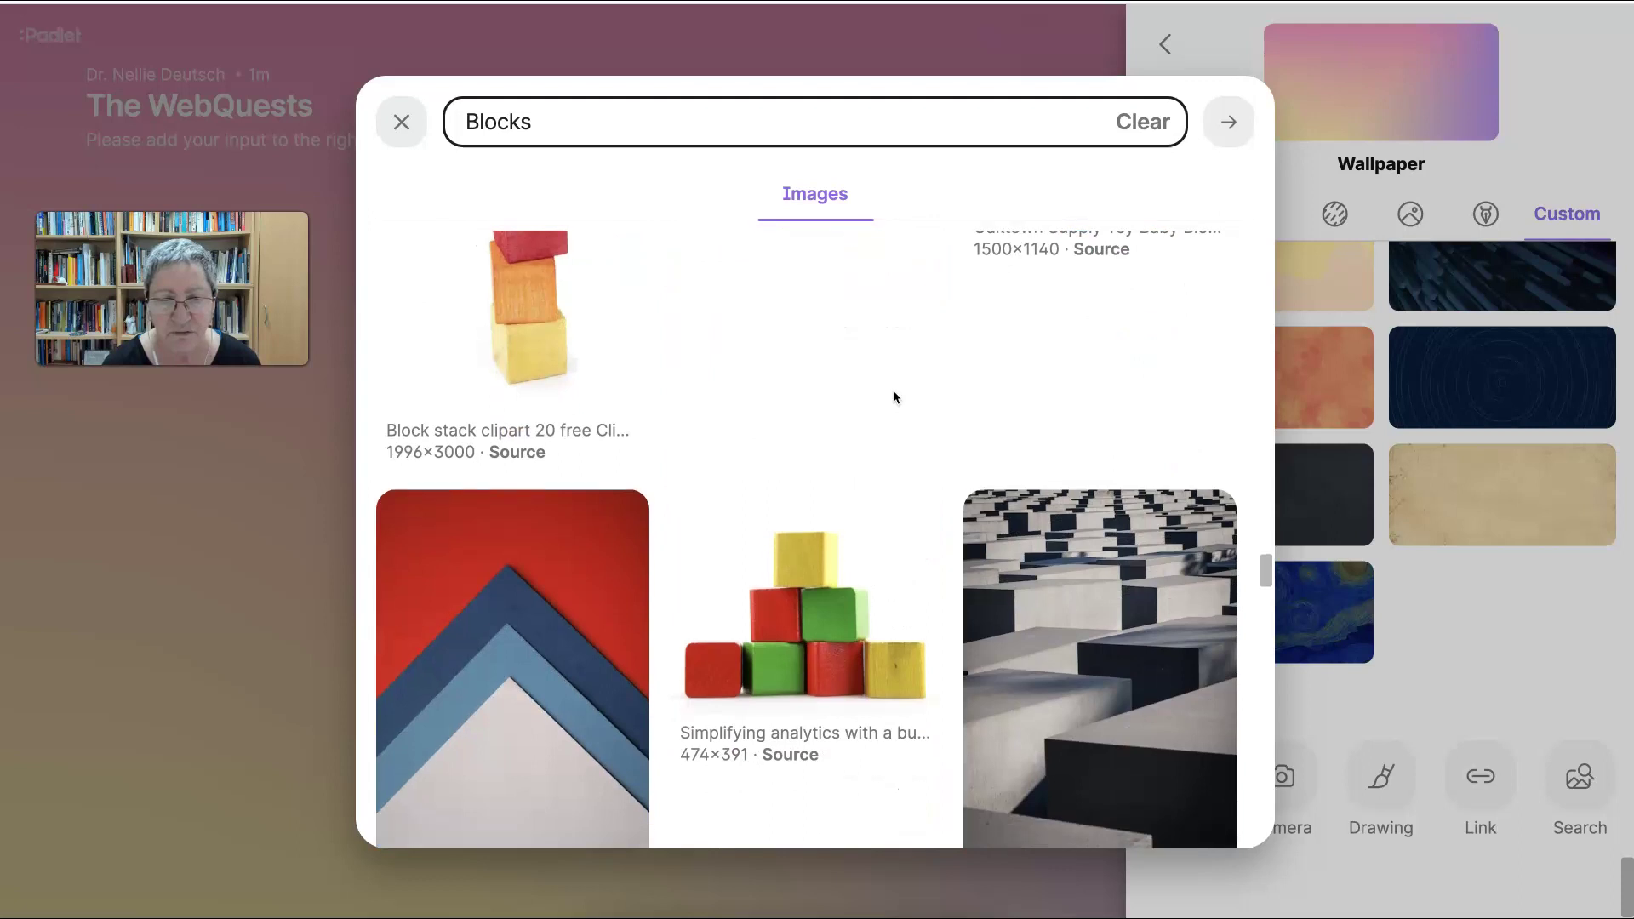
pyautogui.scroll(-12, 893, 393)
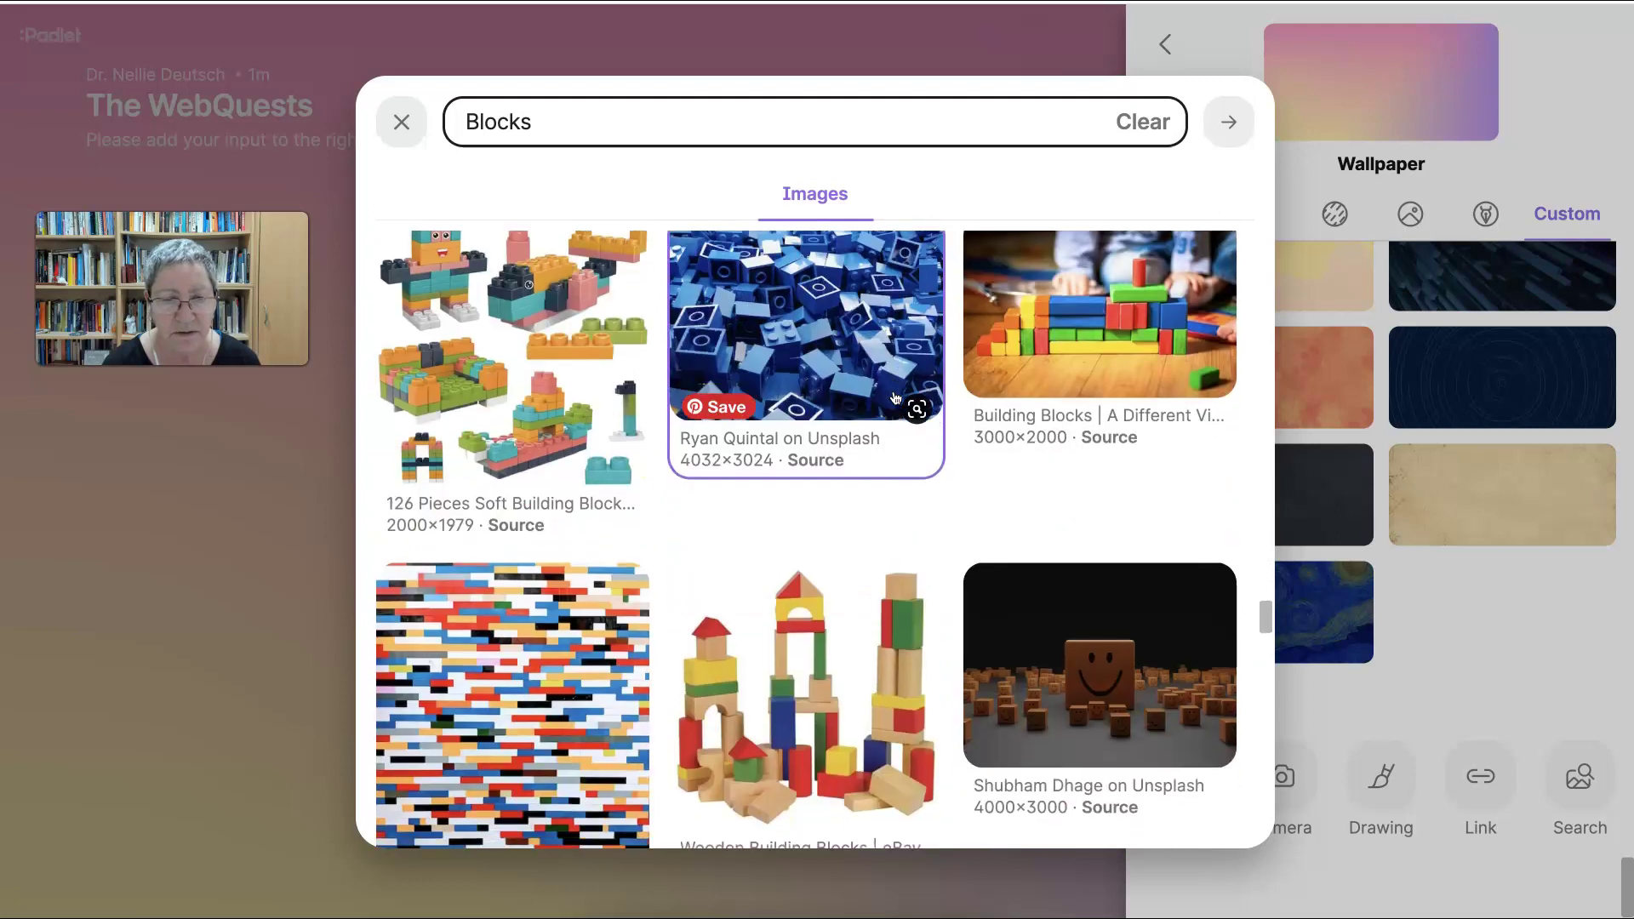
pyautogui.scroll(-8, 895, 397)
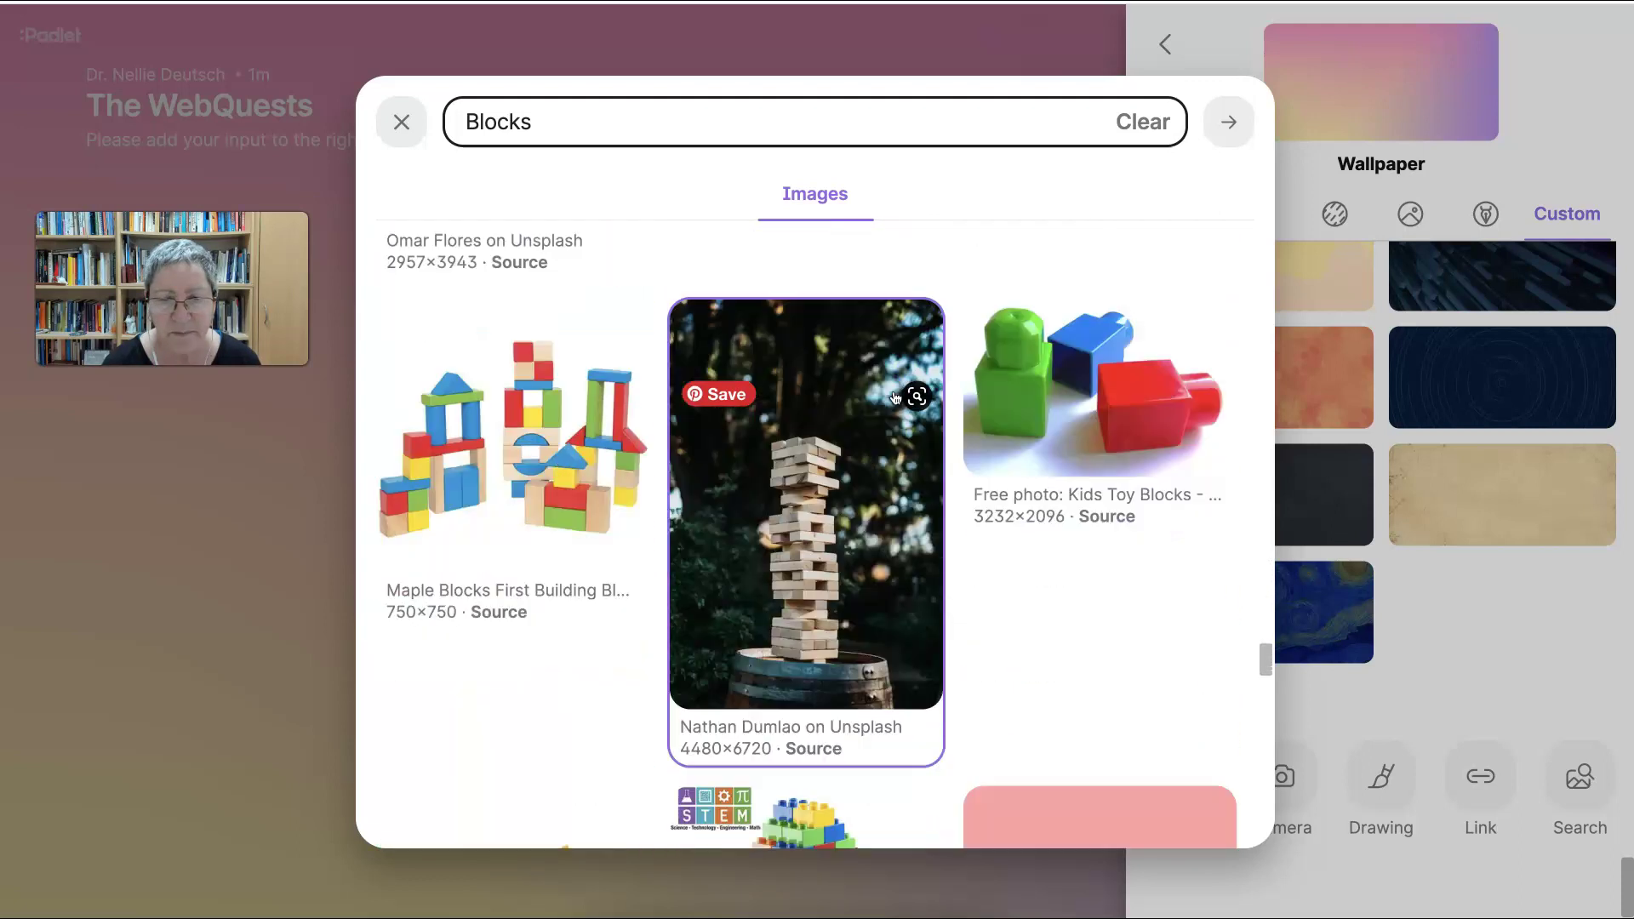
pyautogui.scroll(-7, 895, 397)
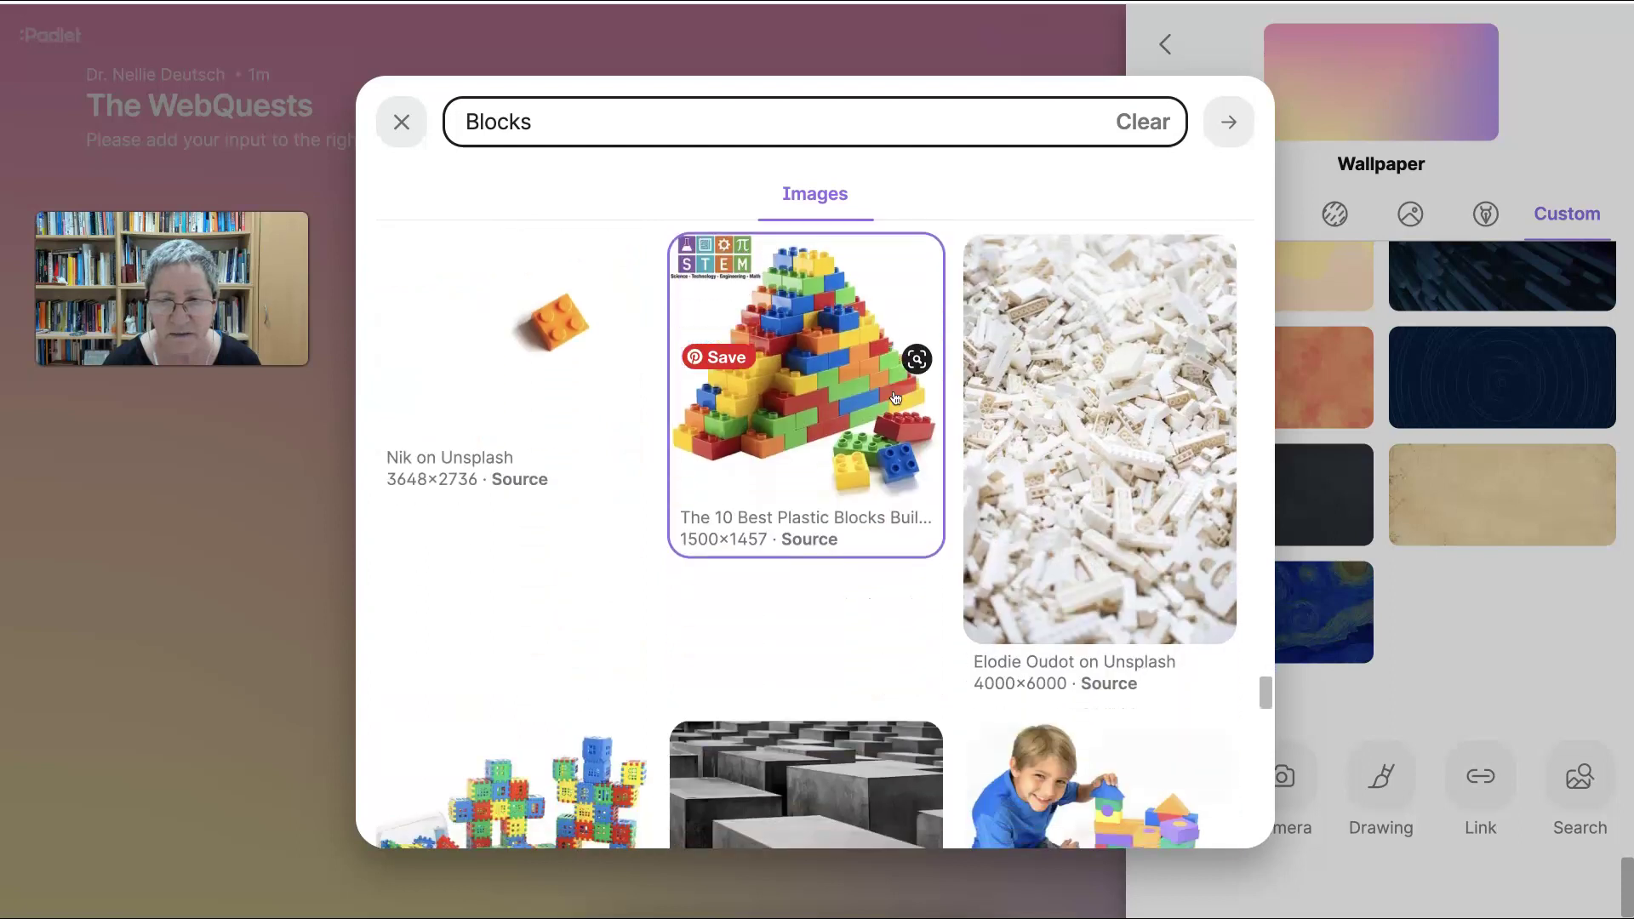
pyautogui.scroll(-7, 895, 397)
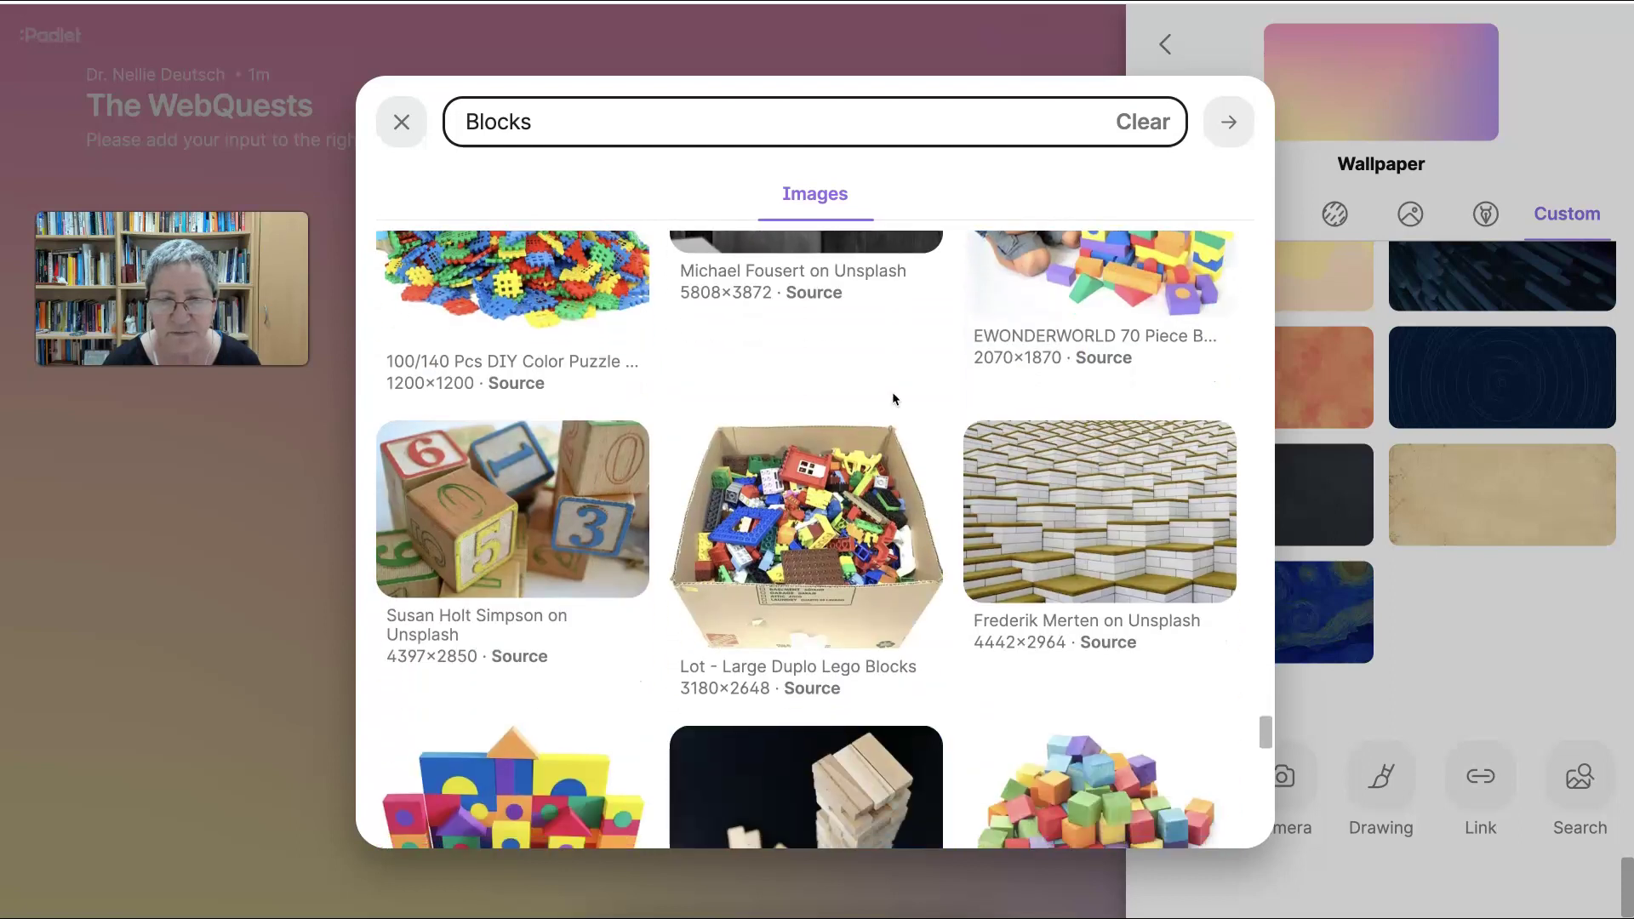
pyautogui.scroll(-7, 892, 397)
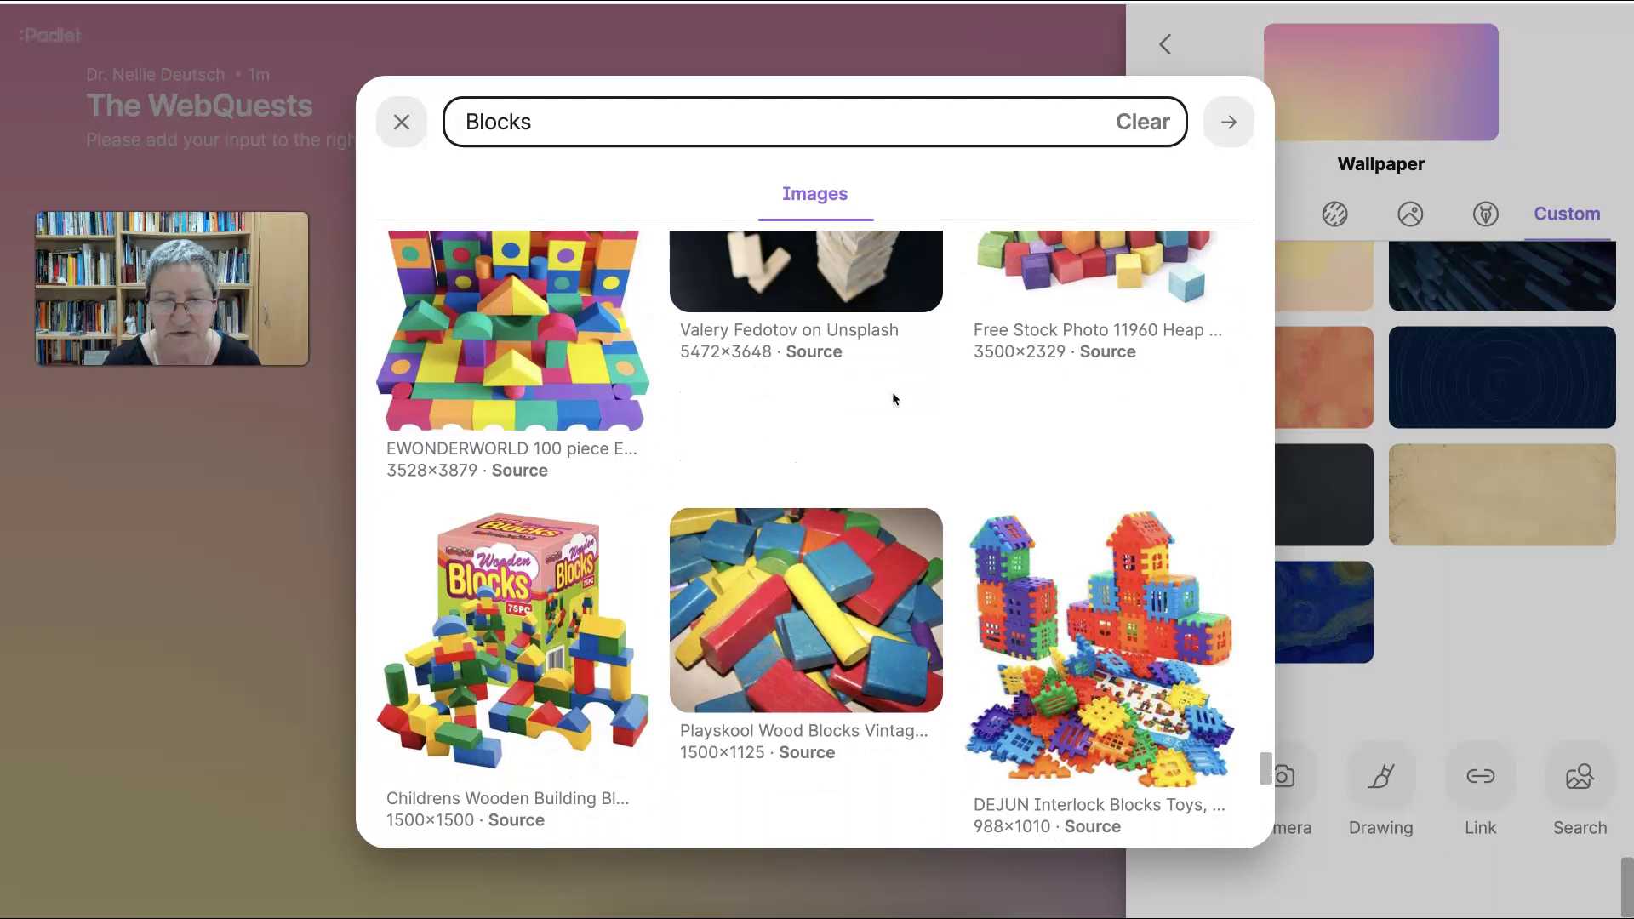
pyautogui.scroll(-4, 892, 397)
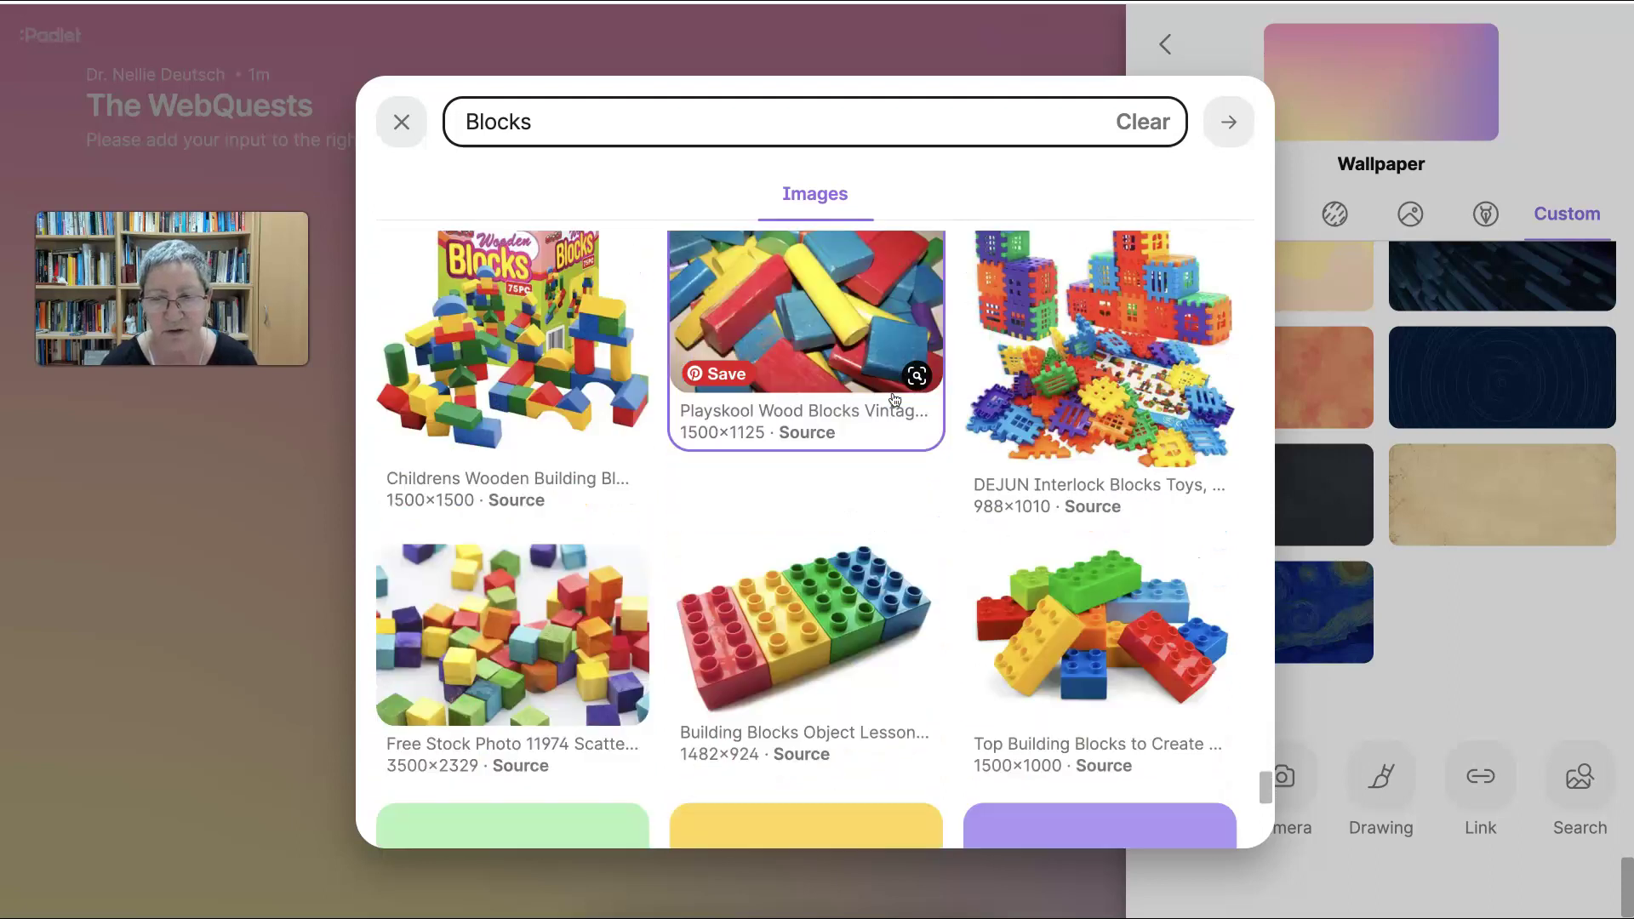
pyautogui.scroll(-7, 894, 397)
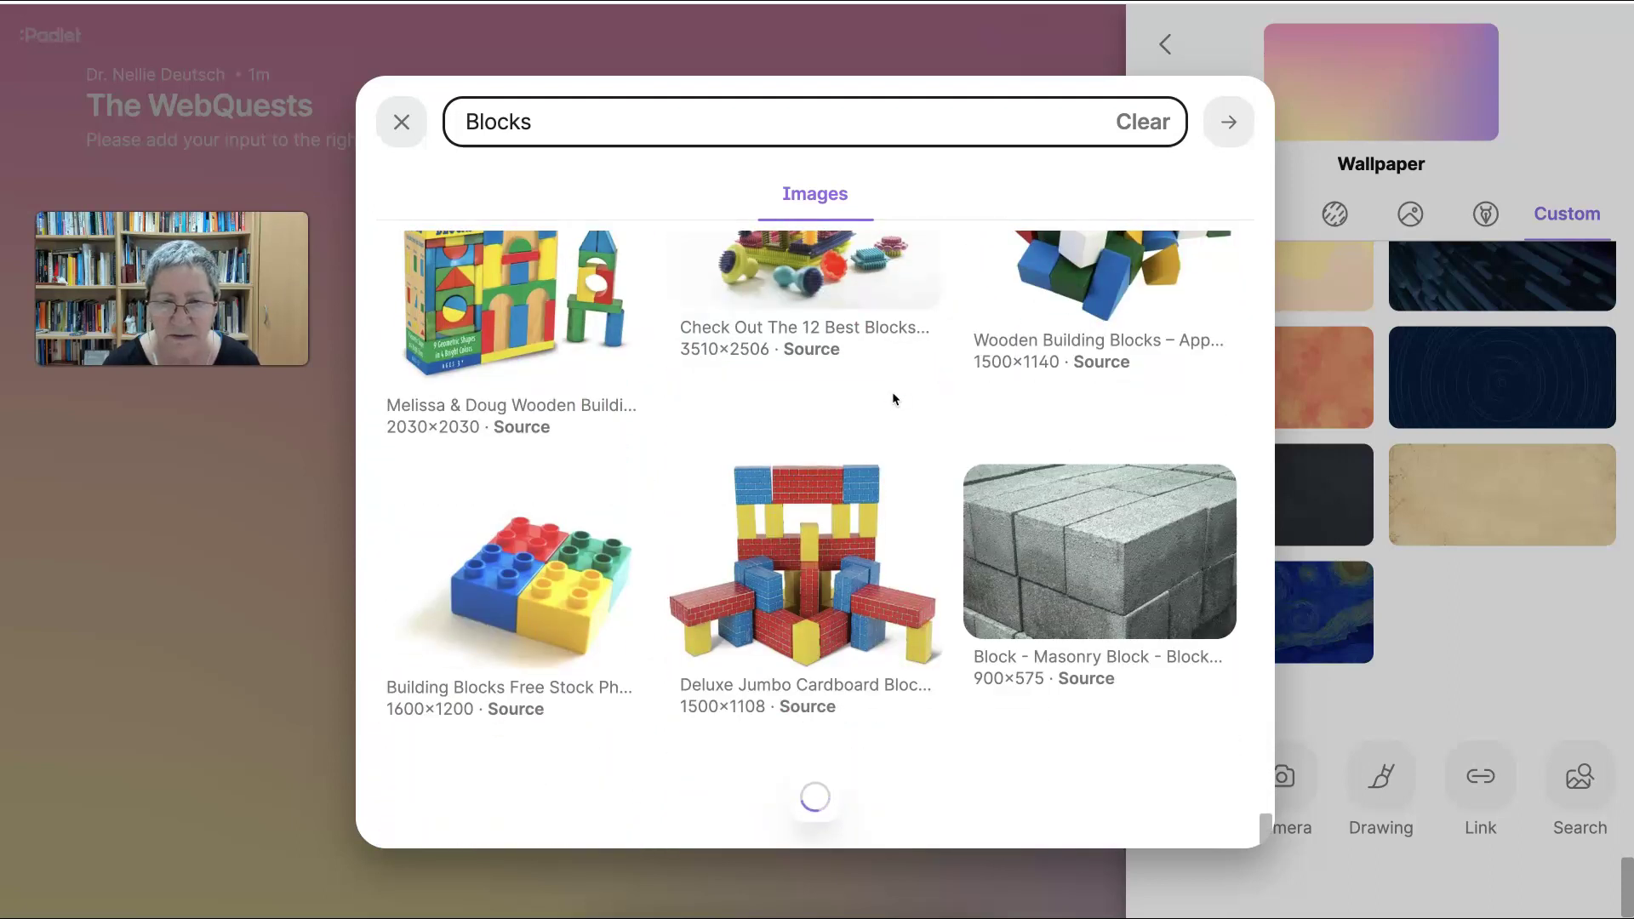
pyautogui.scroll(-10, 892, 397)
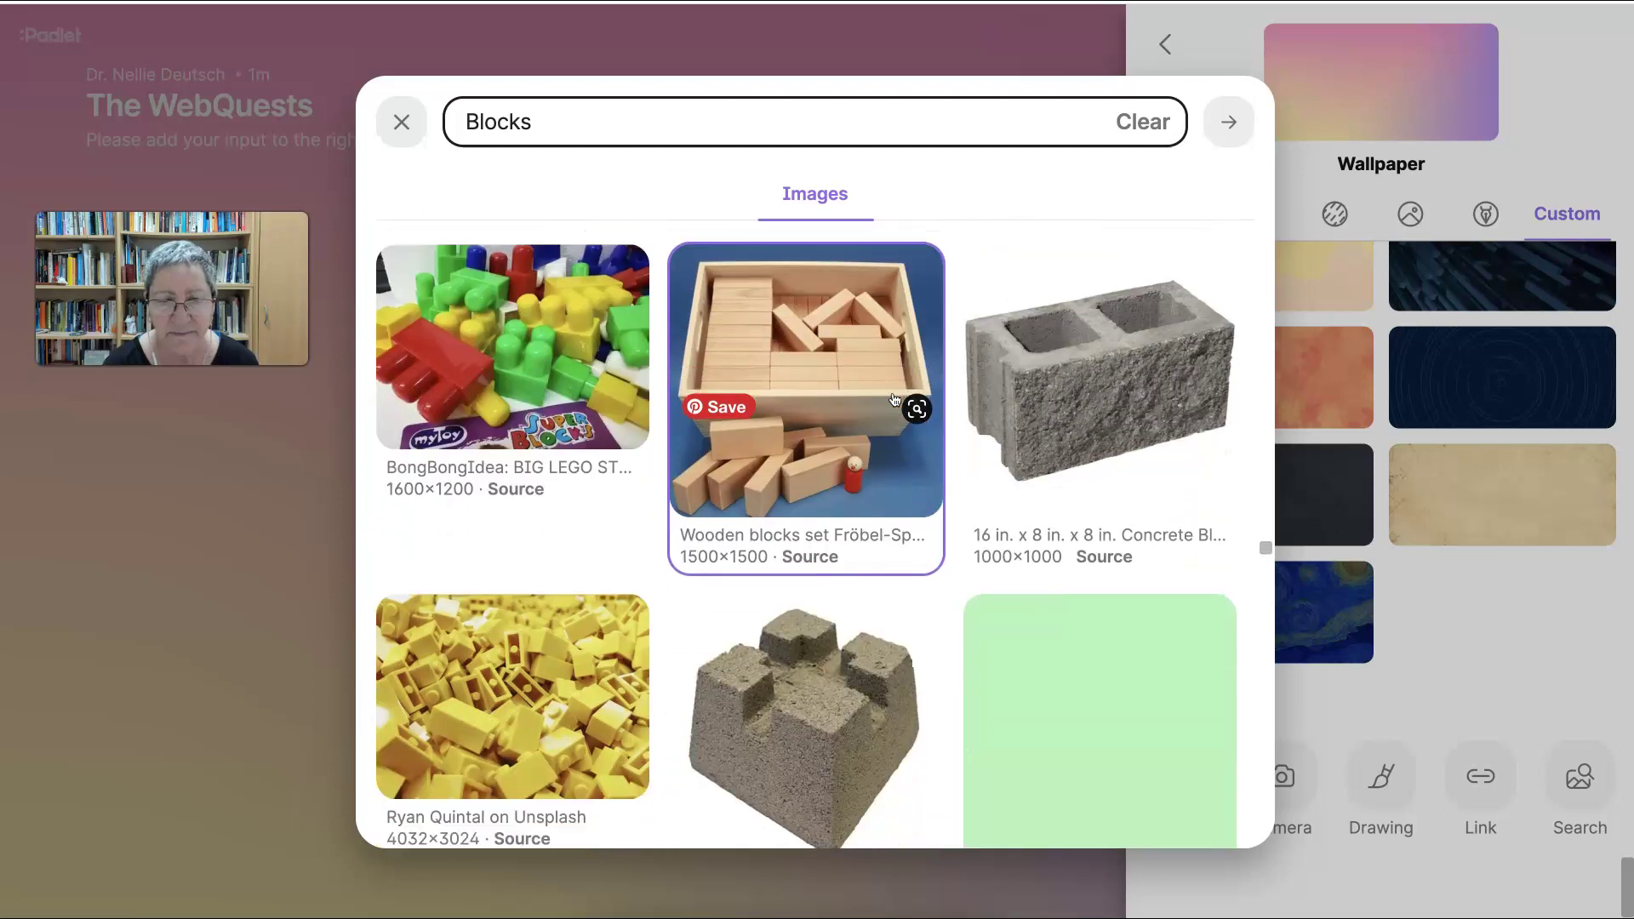
pyautogui.scroll(-12, 893, 398)
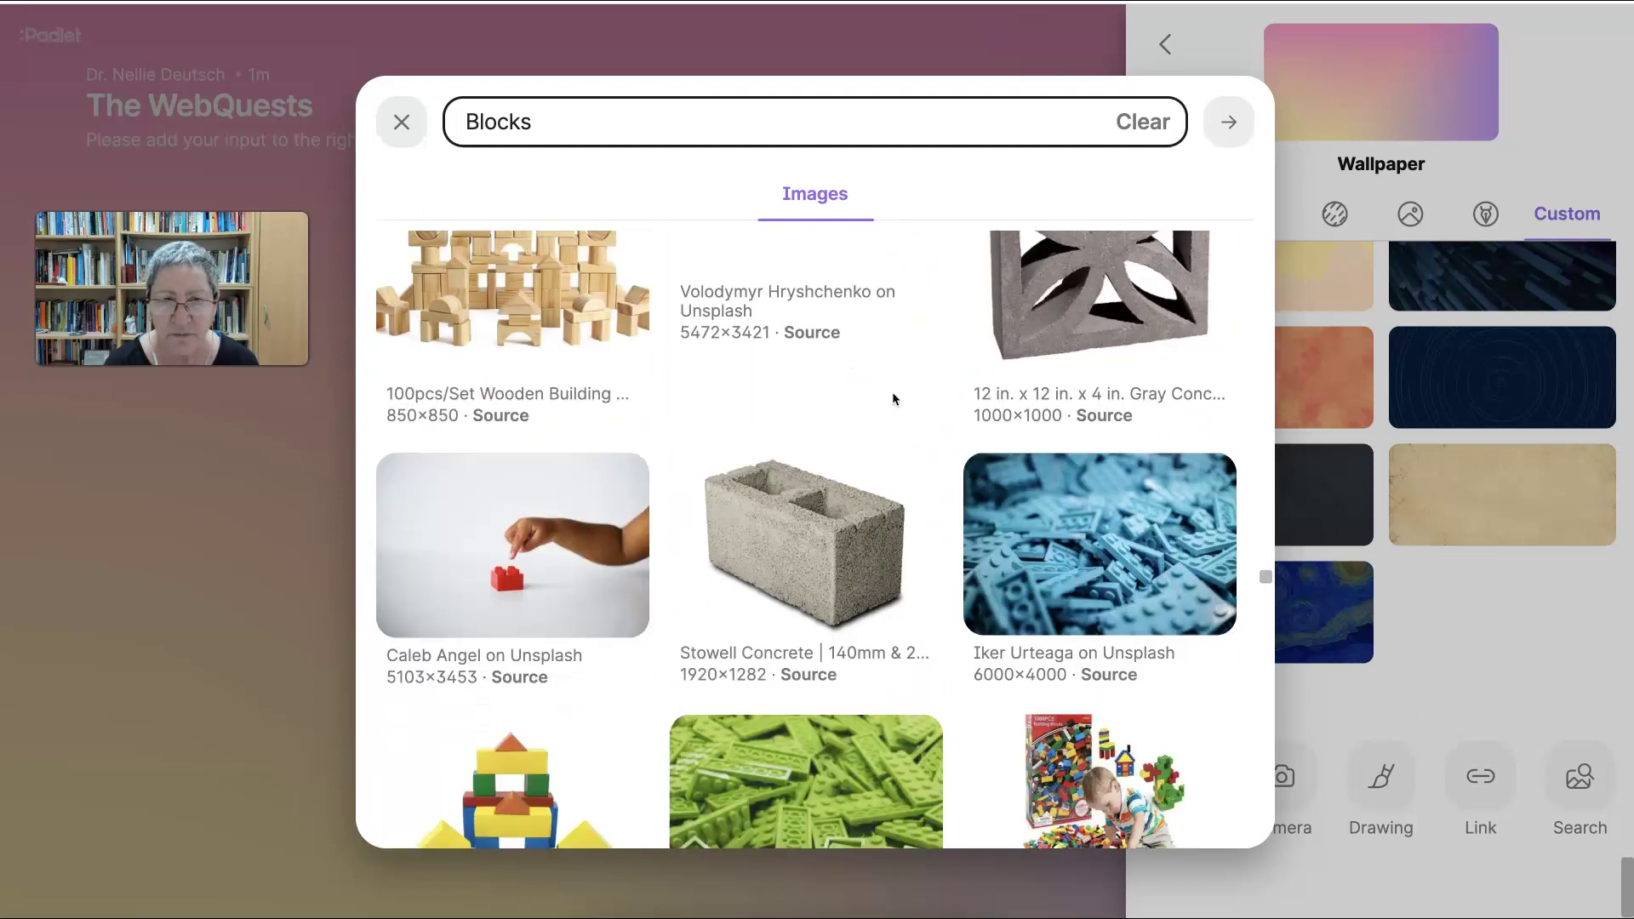
pyautogui.scroll(-2, 894, 397)
pyautogui.scroll(3, 894, 400)
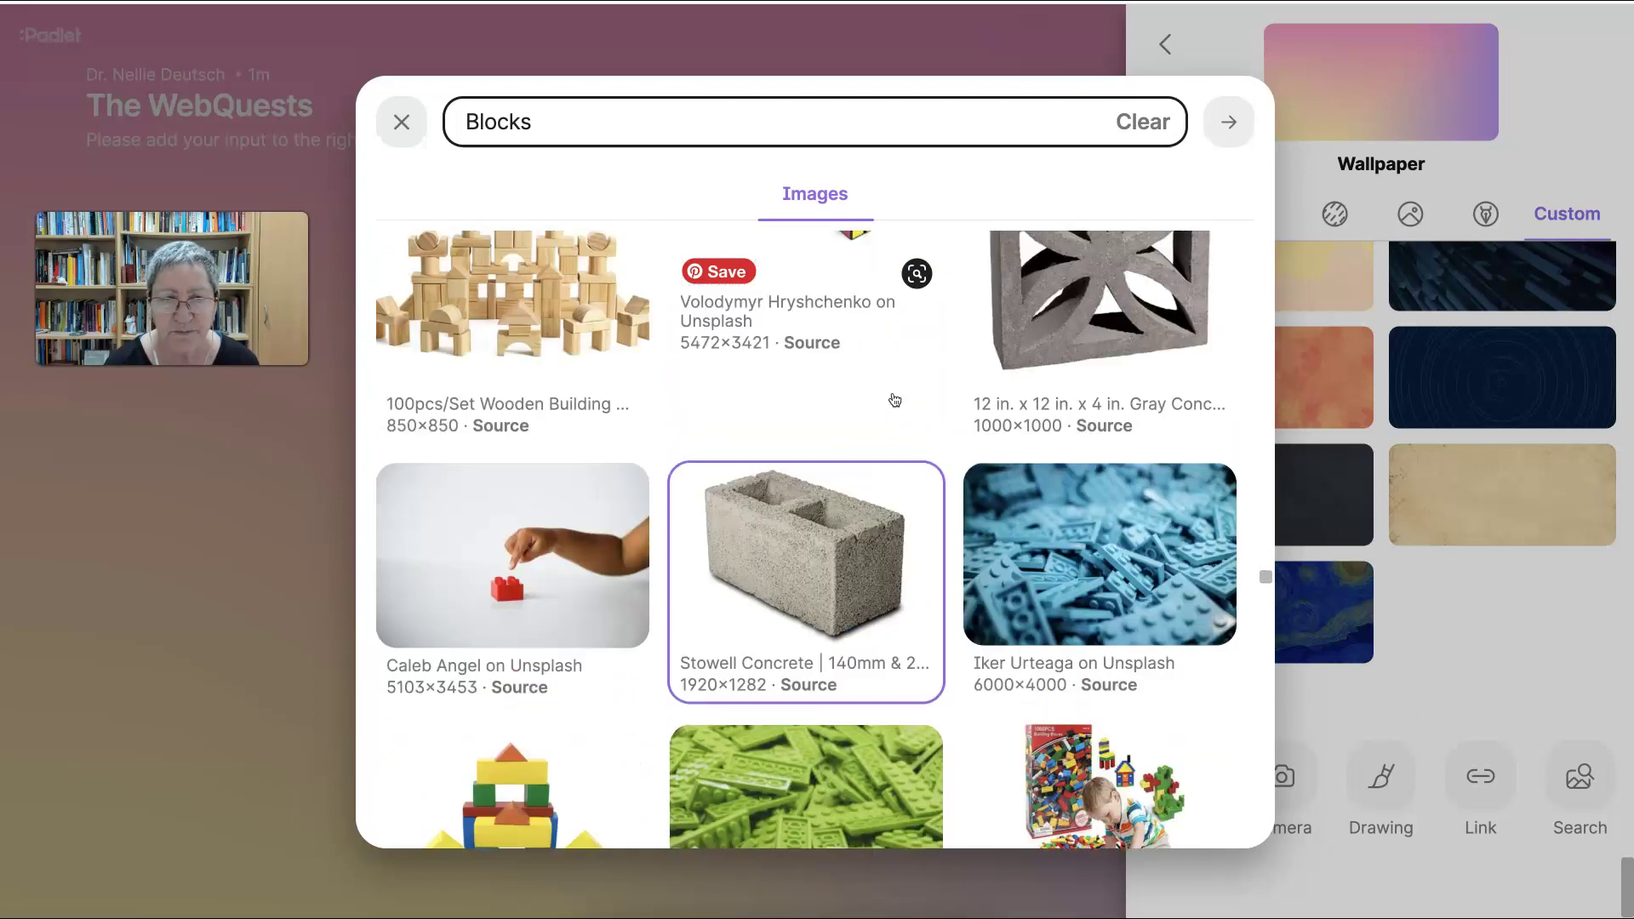
pyautogui.scroll(-11, 894, 399)
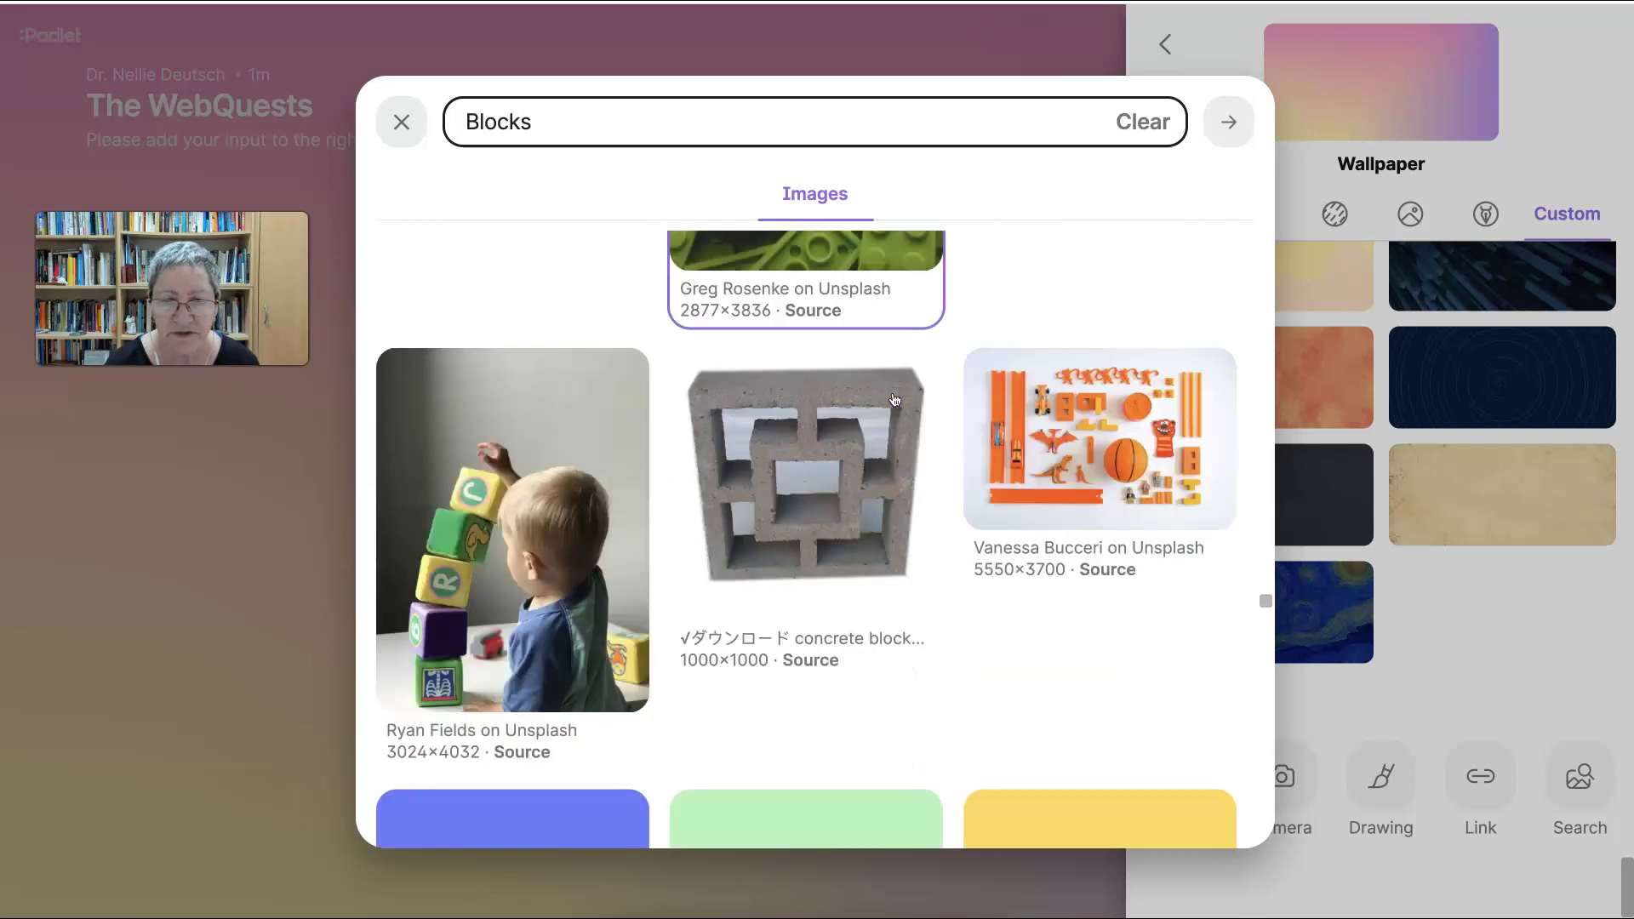
pyautogui.scroll(-7, 894, 399)
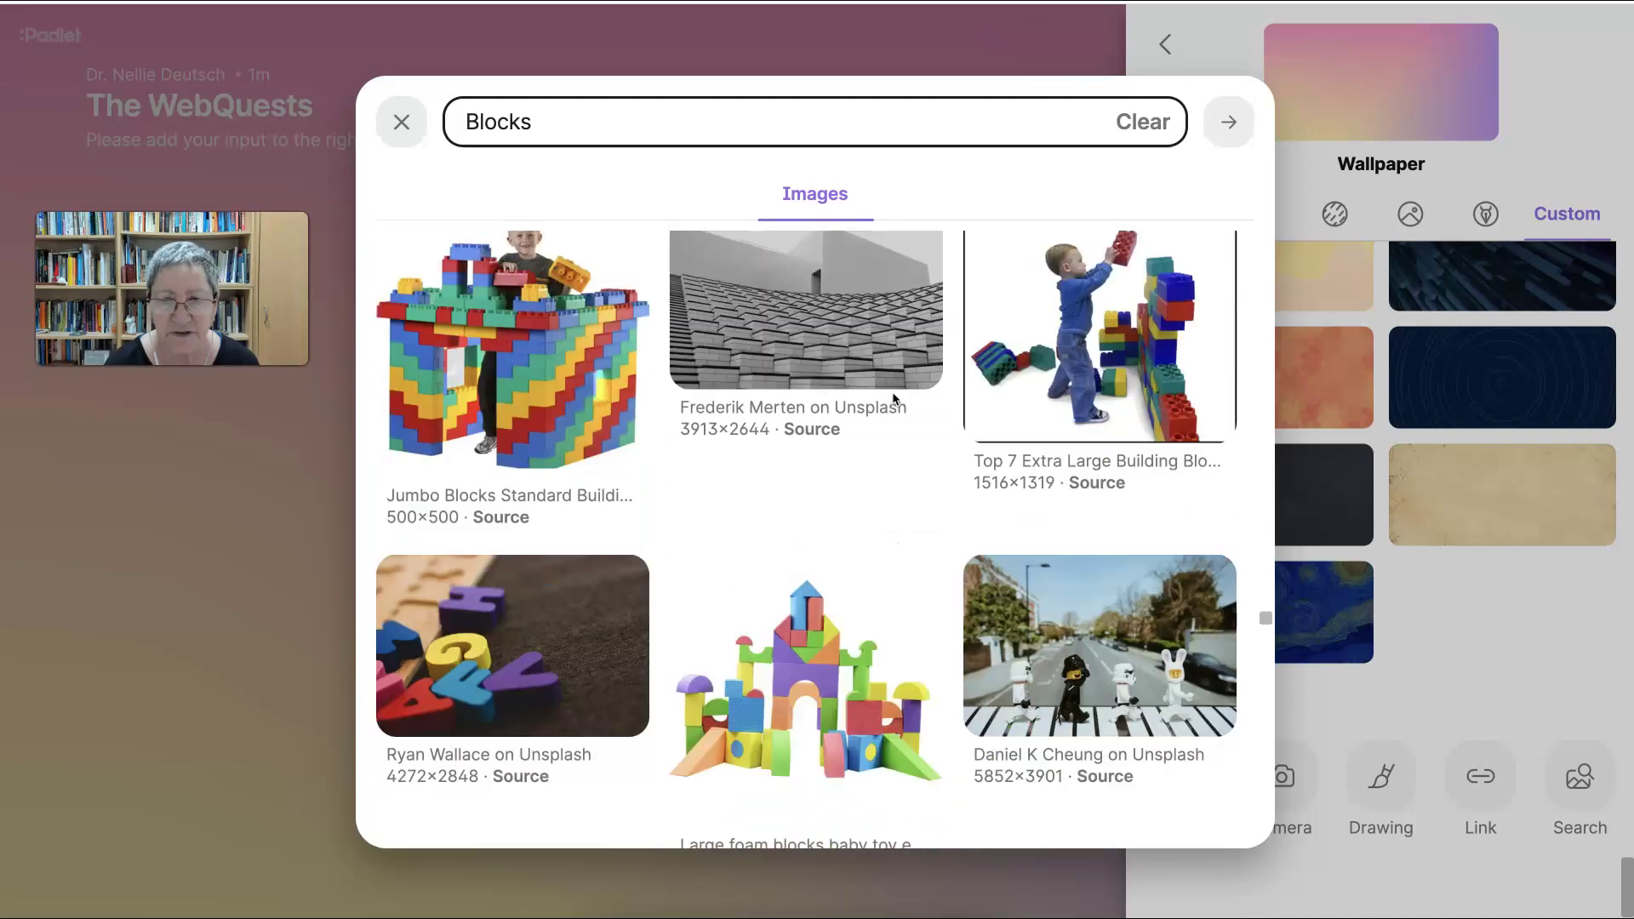
pyautogui.scroll(-7, 893, 398)
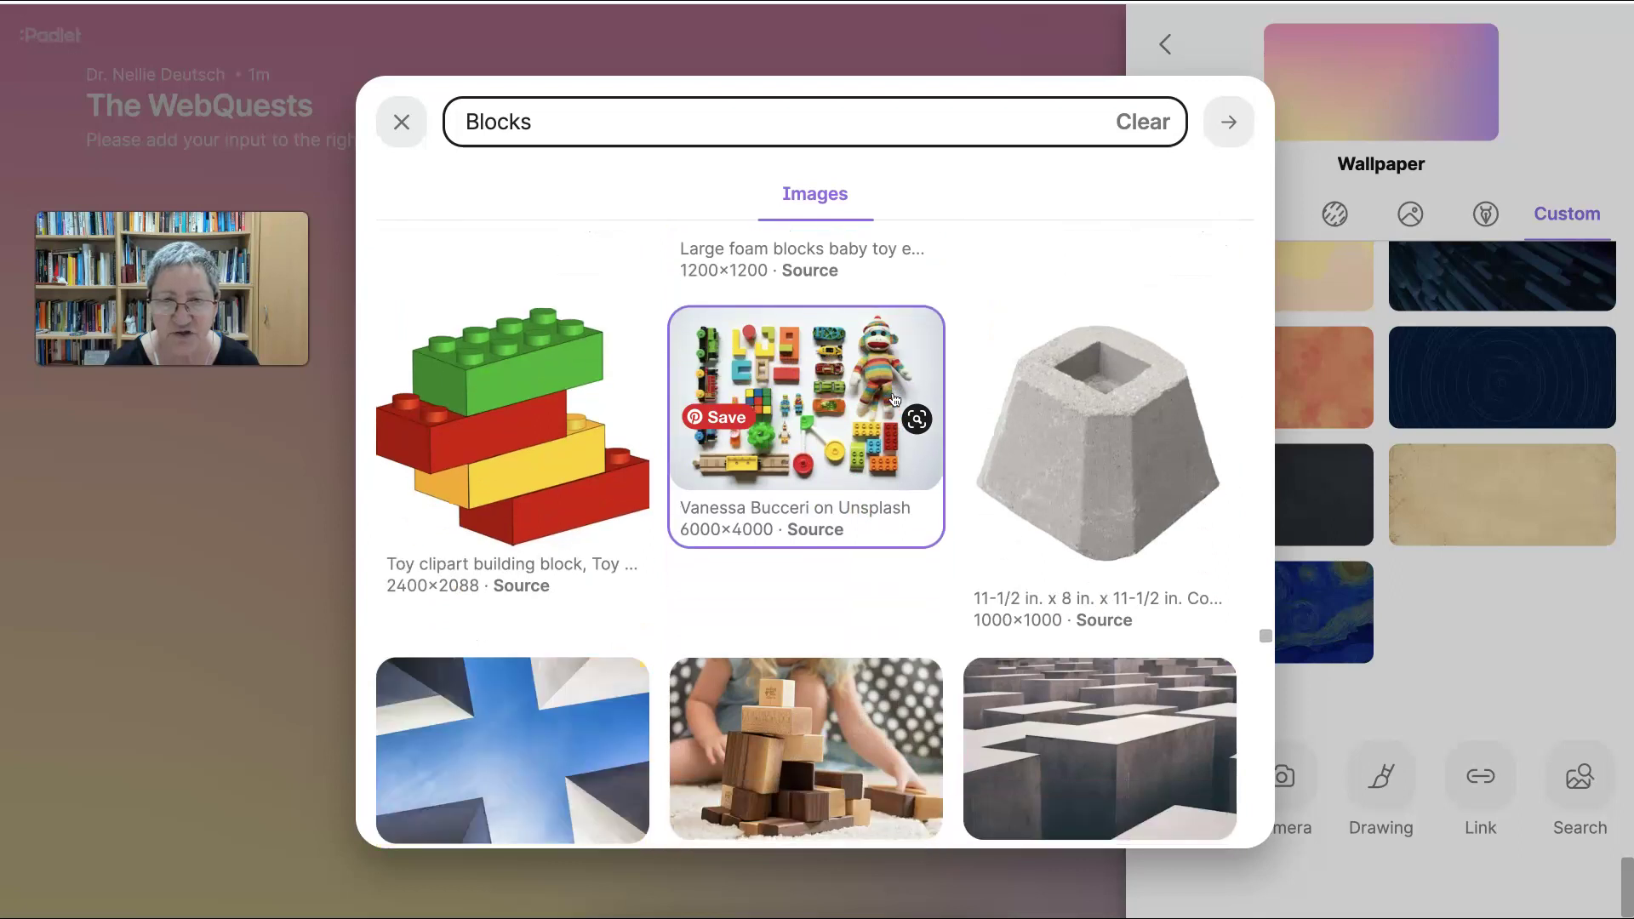
pyautogui.scroll(-7, 893, 399)
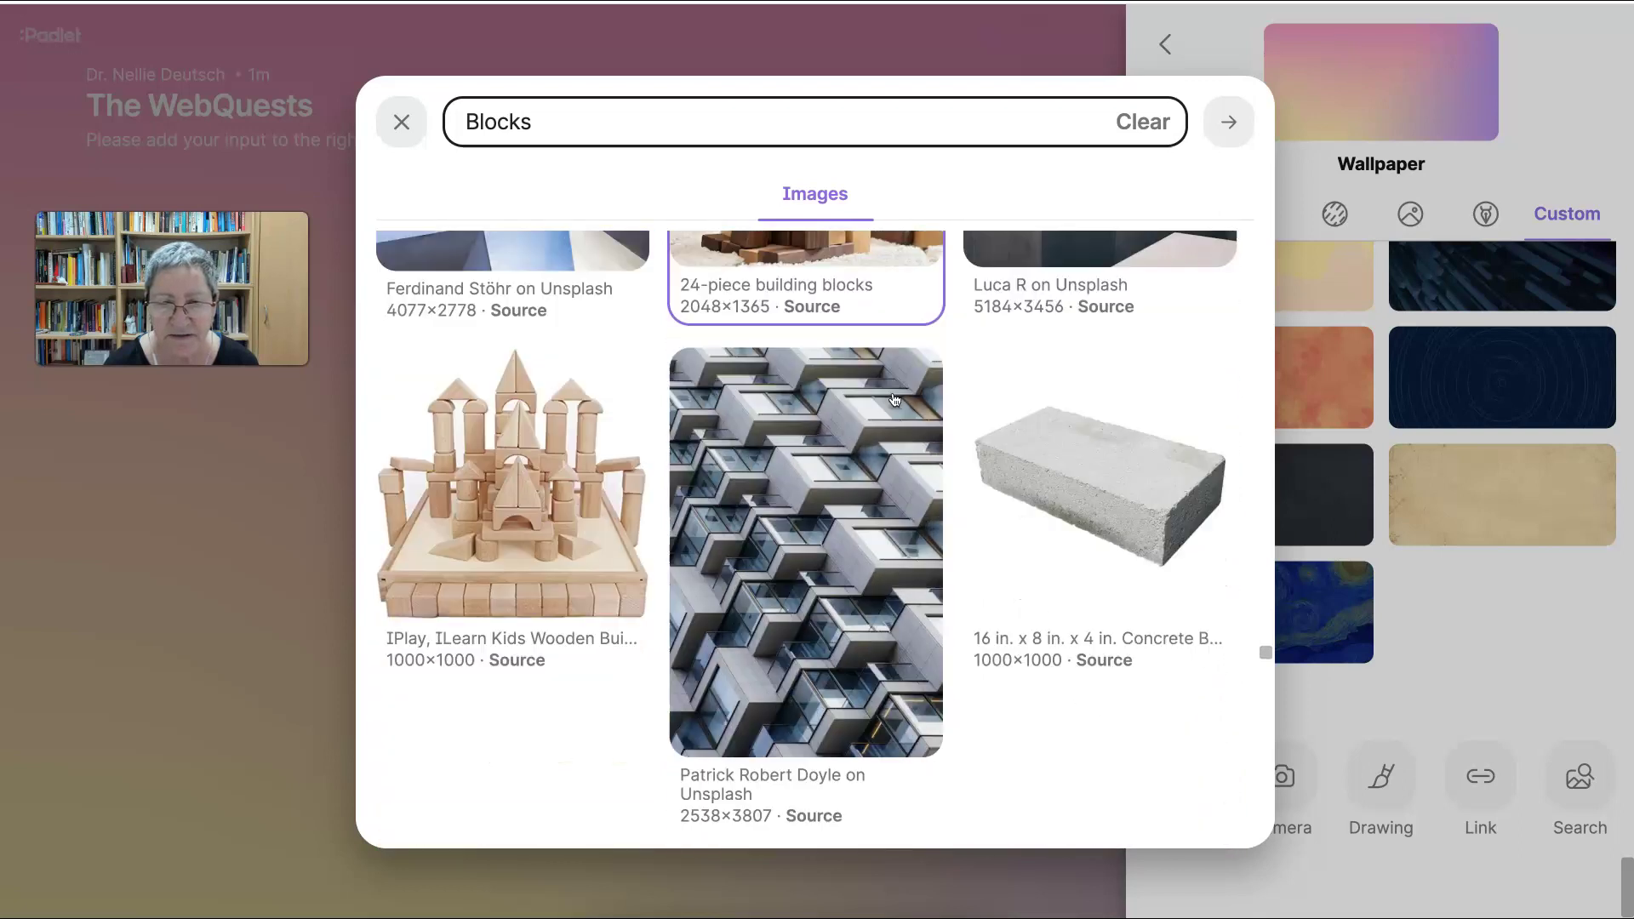
pyautogui.scroll(-7, 894, 398)
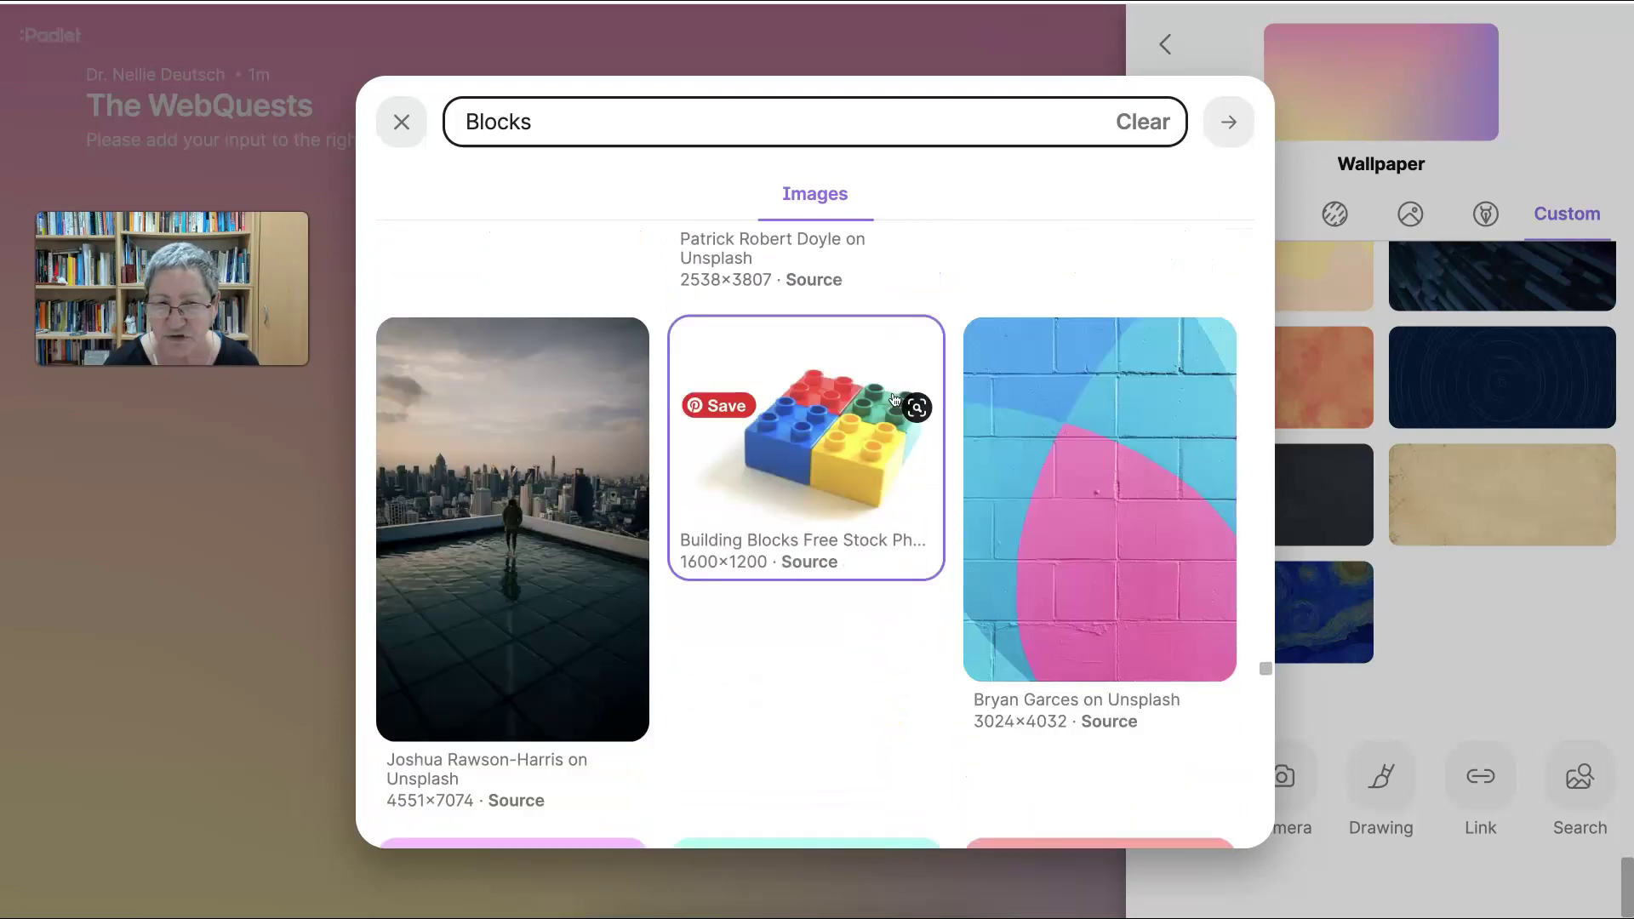
pyautogui.scroll(-8, 893, 398)
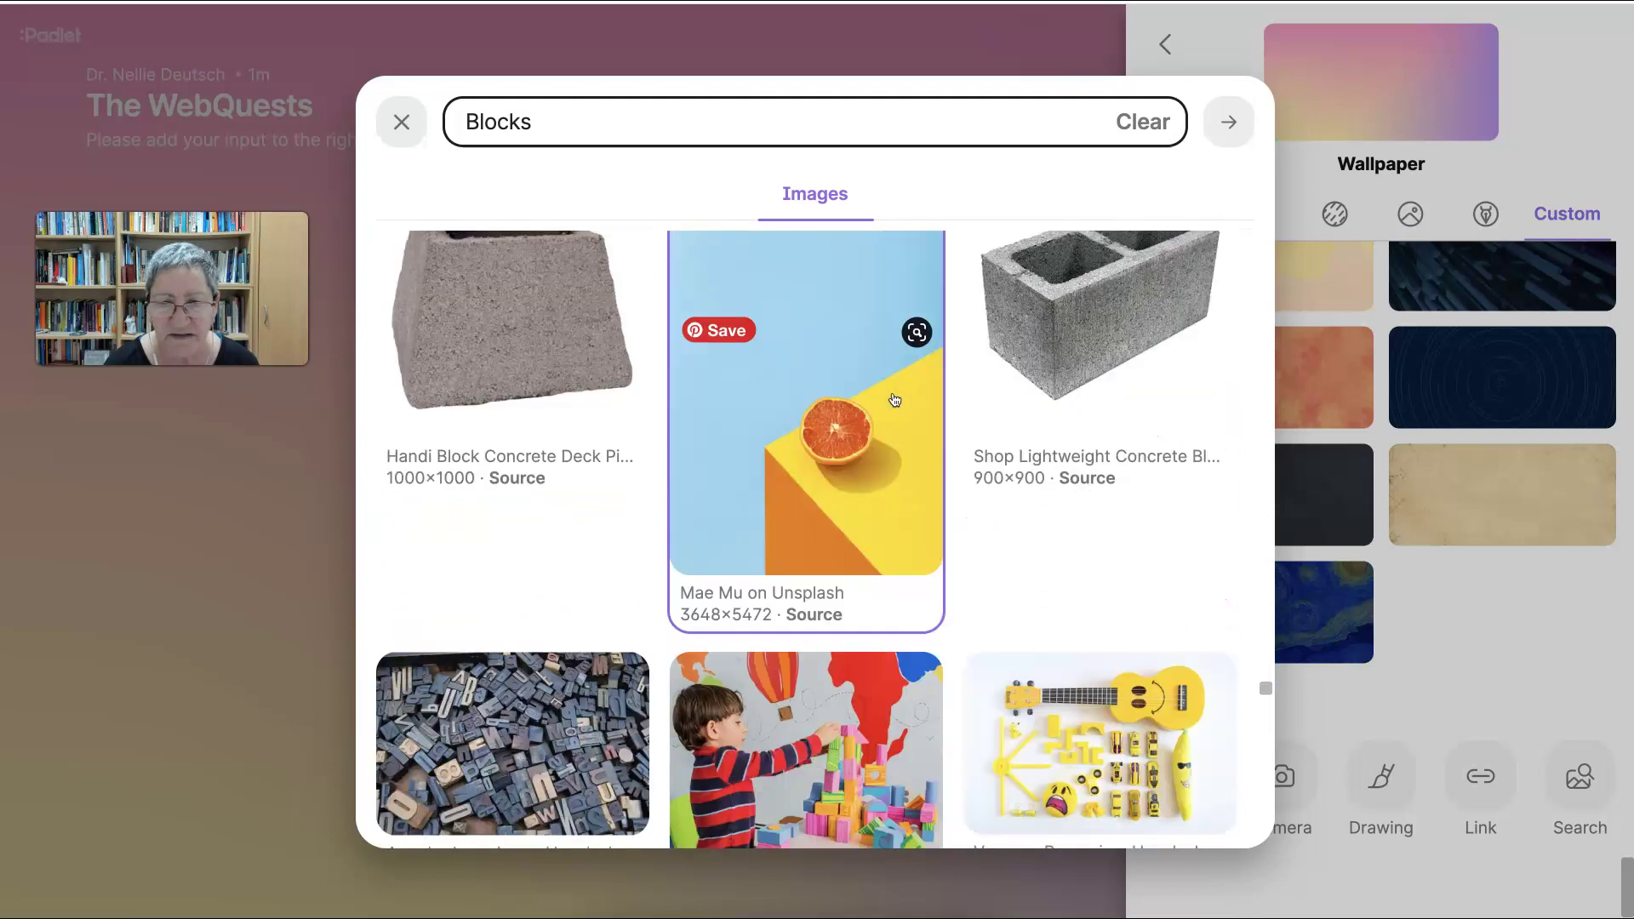
pyautogui.scroll(-7, 894, 398)
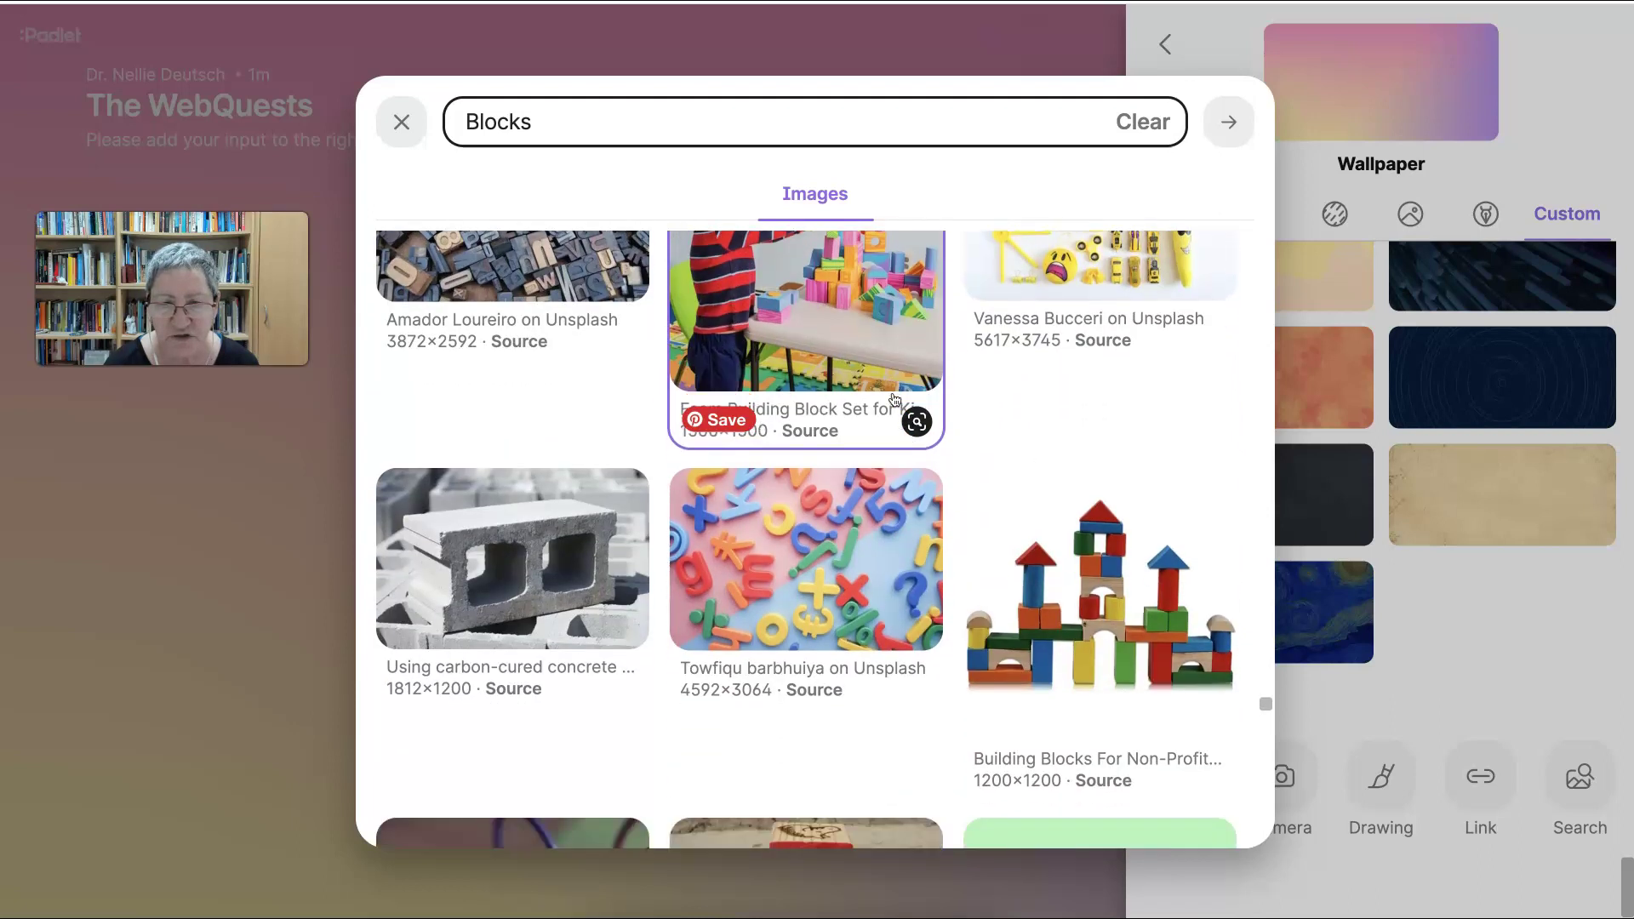
pyautogui.scroll(-7, 893, 398)
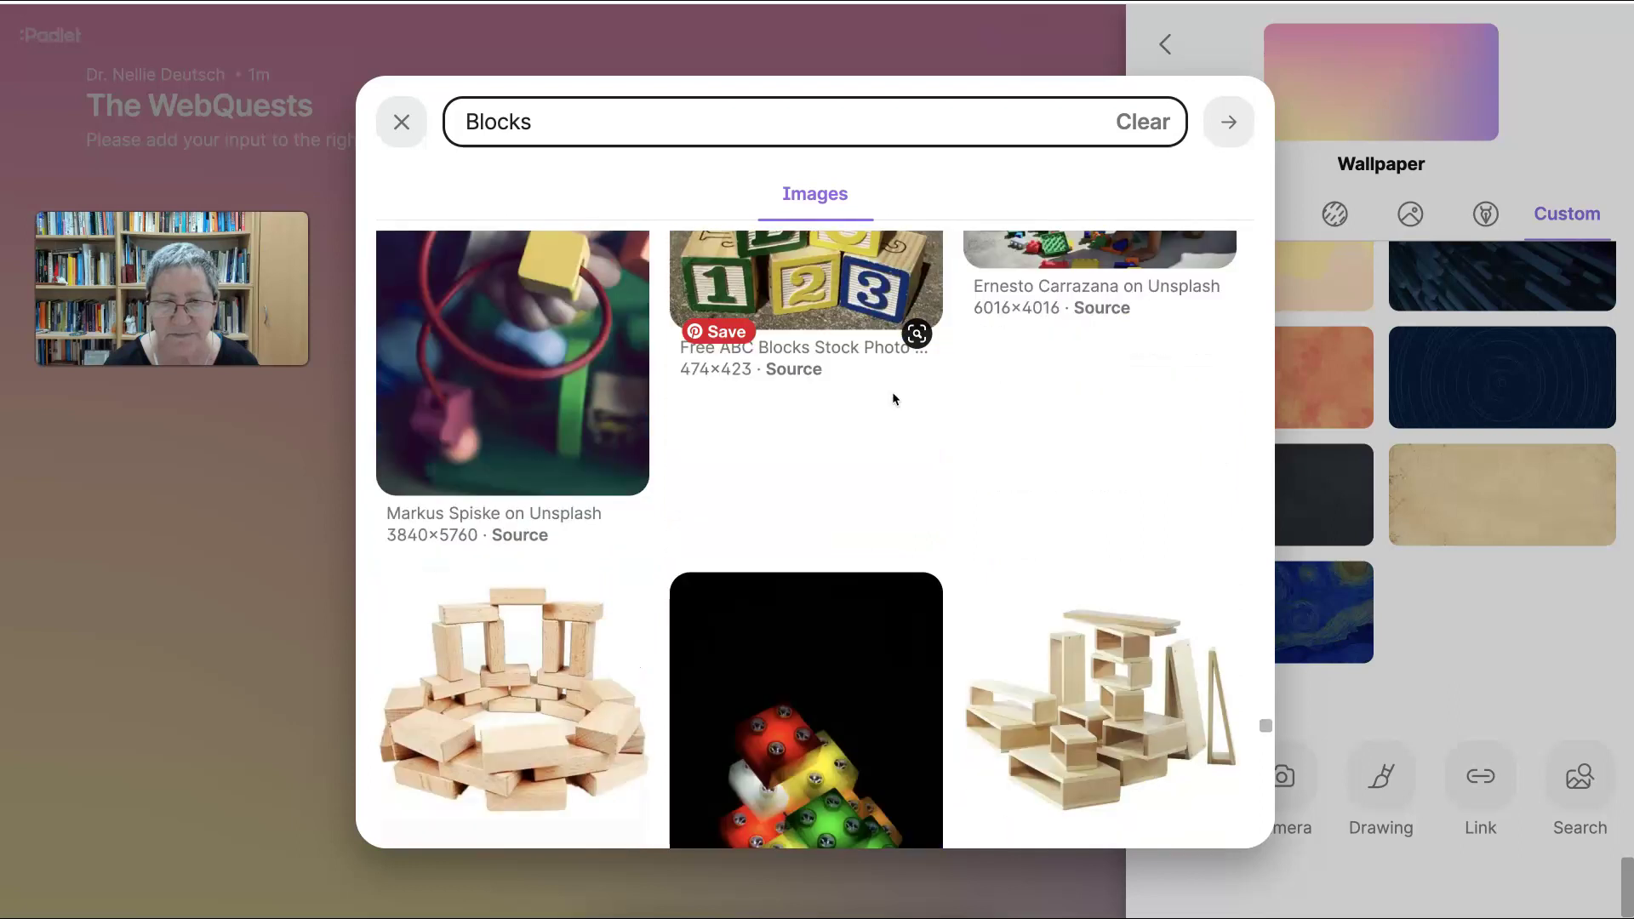
pyautogui.scroll(-6, 893, 398)
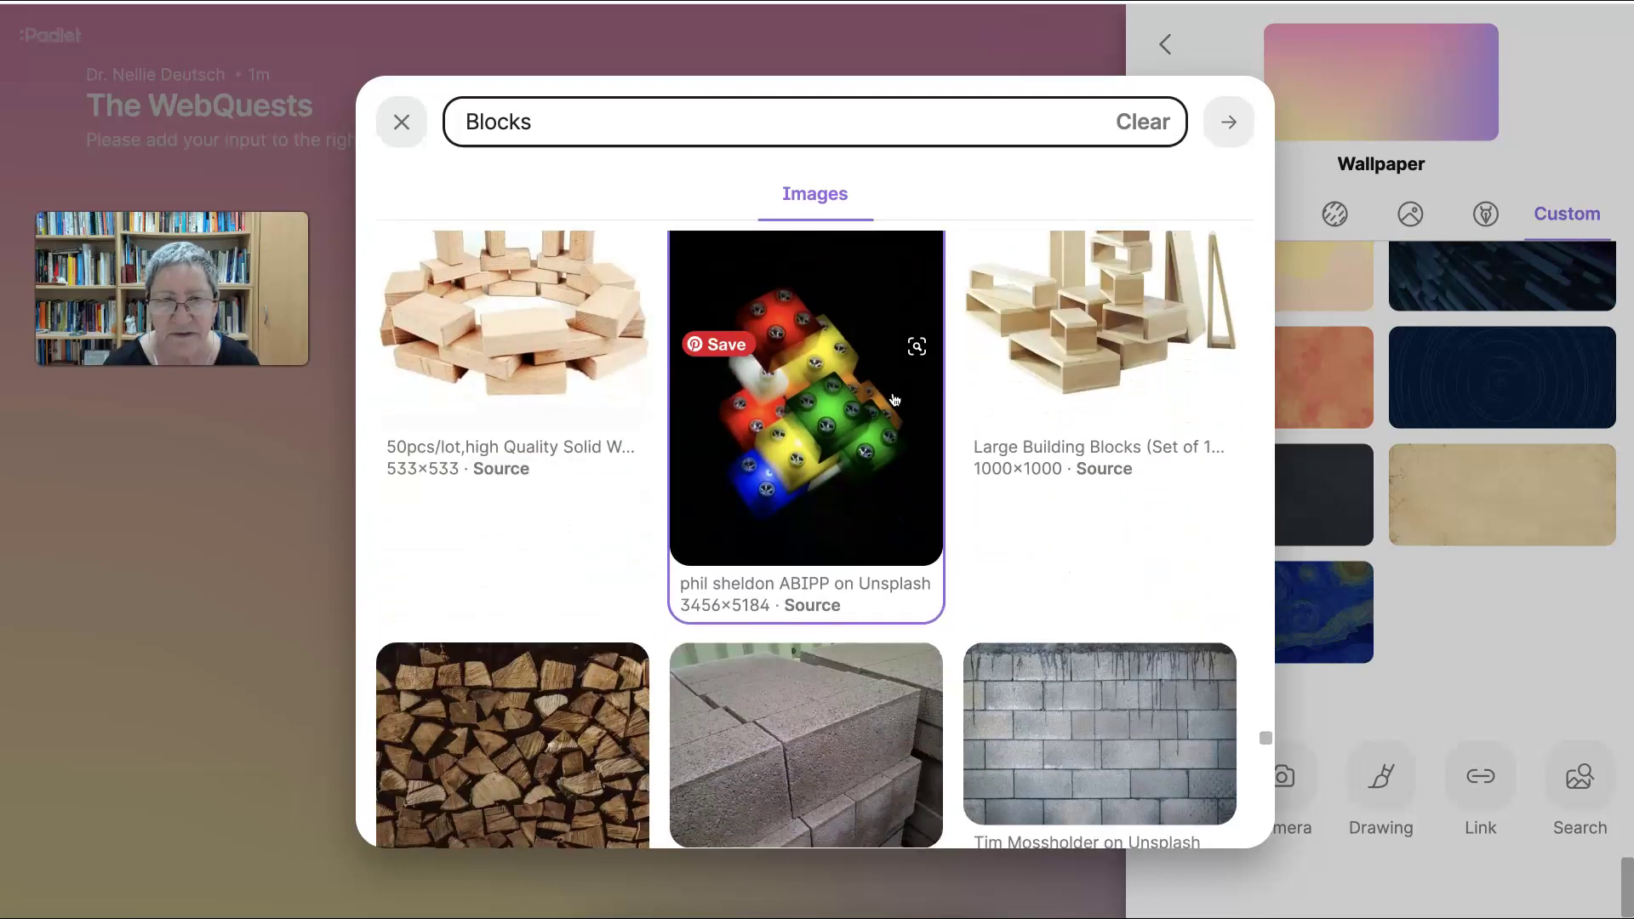
pyautogui.scroll(-14, 894, 398)
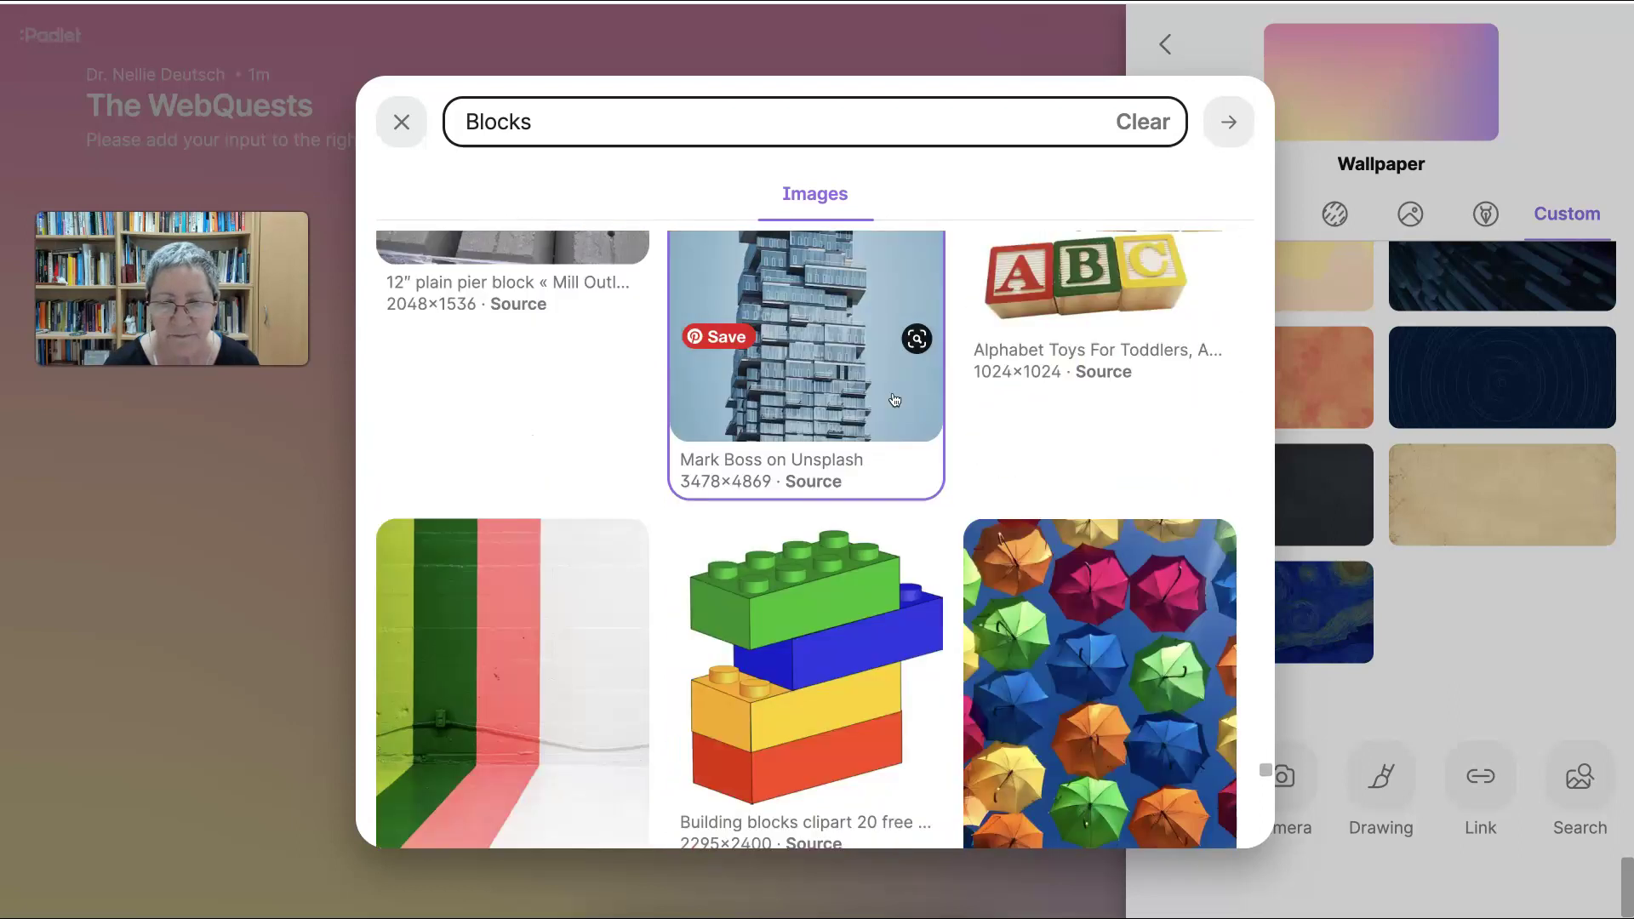
pyautogui.scroll(-8, 893, 399)
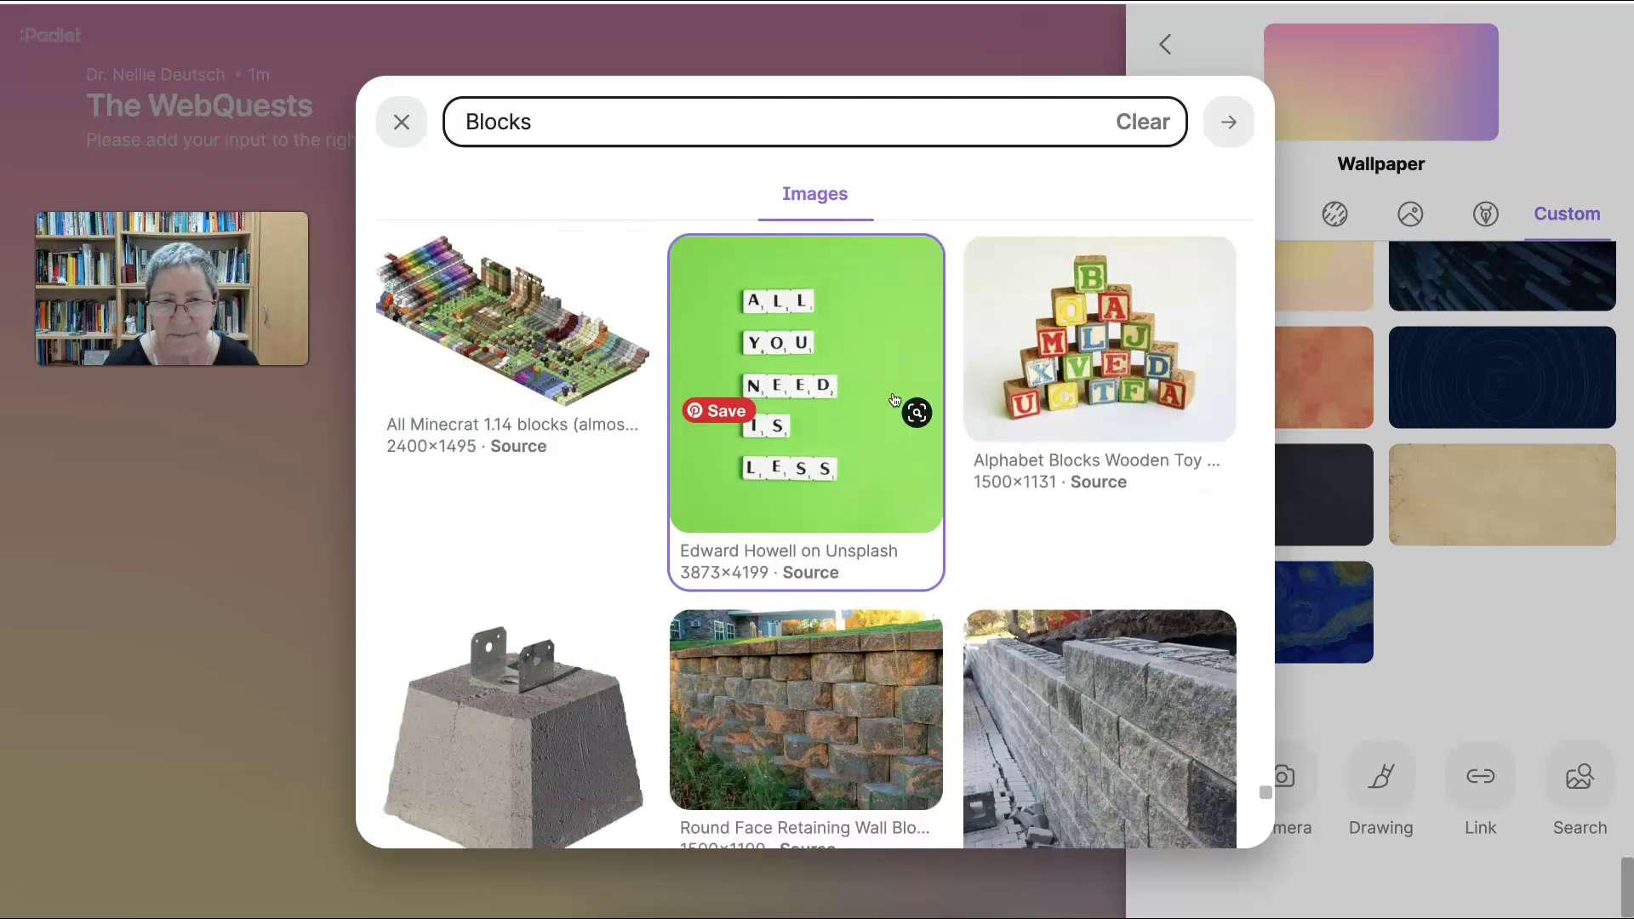
pyautogui.scroll(-5, 893, 398)
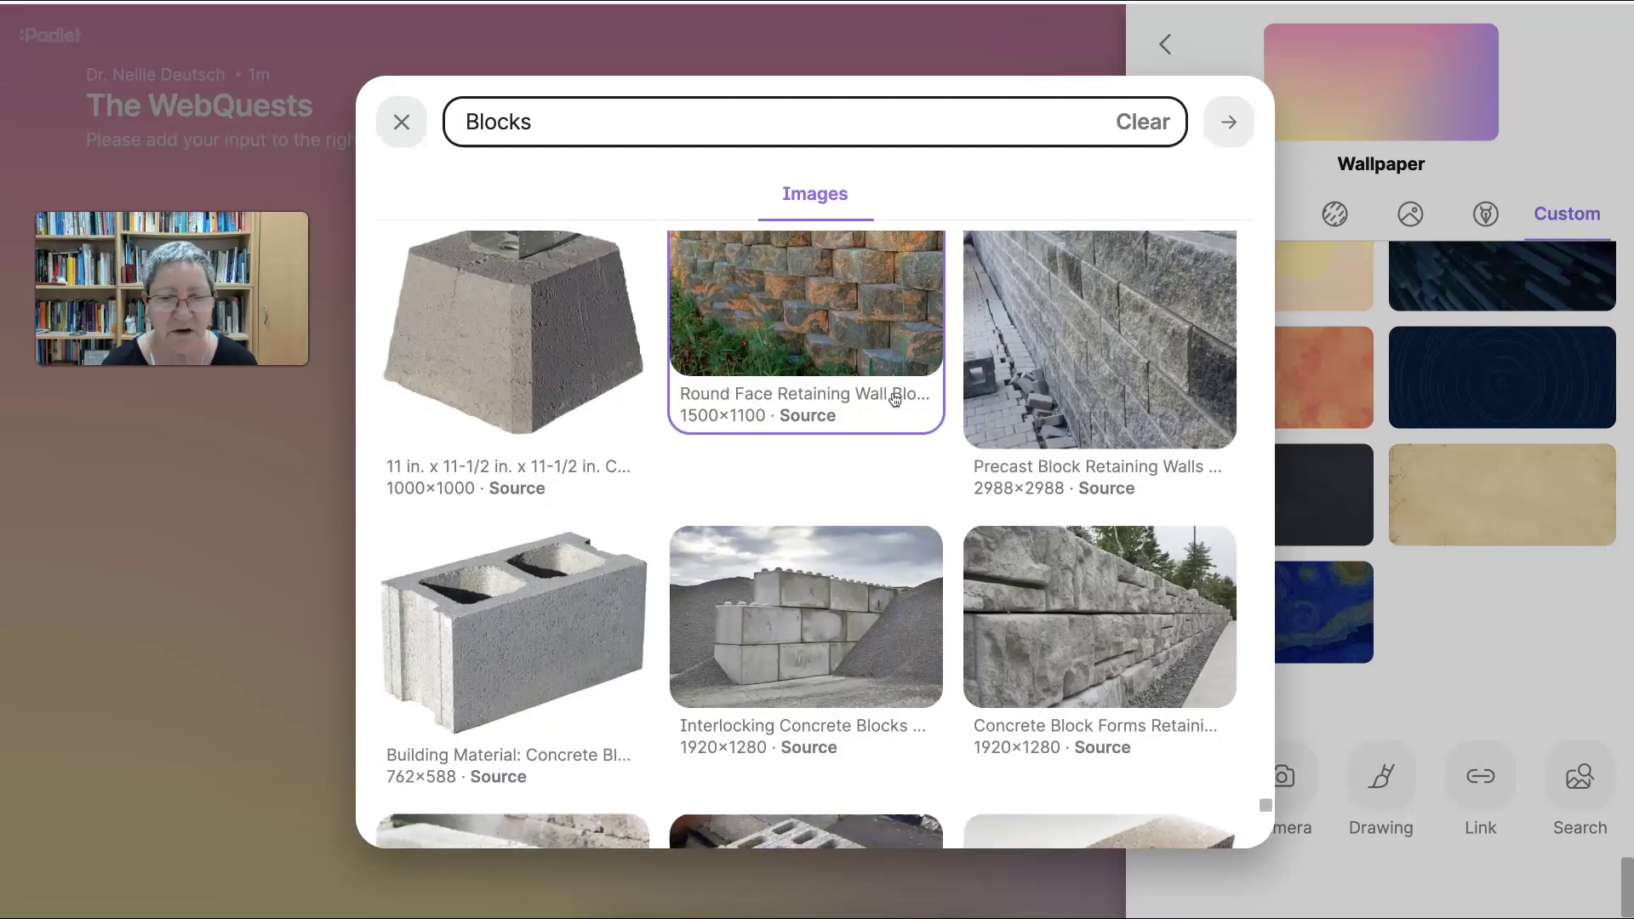
pyautogui.scroll(-8, 893, 398)
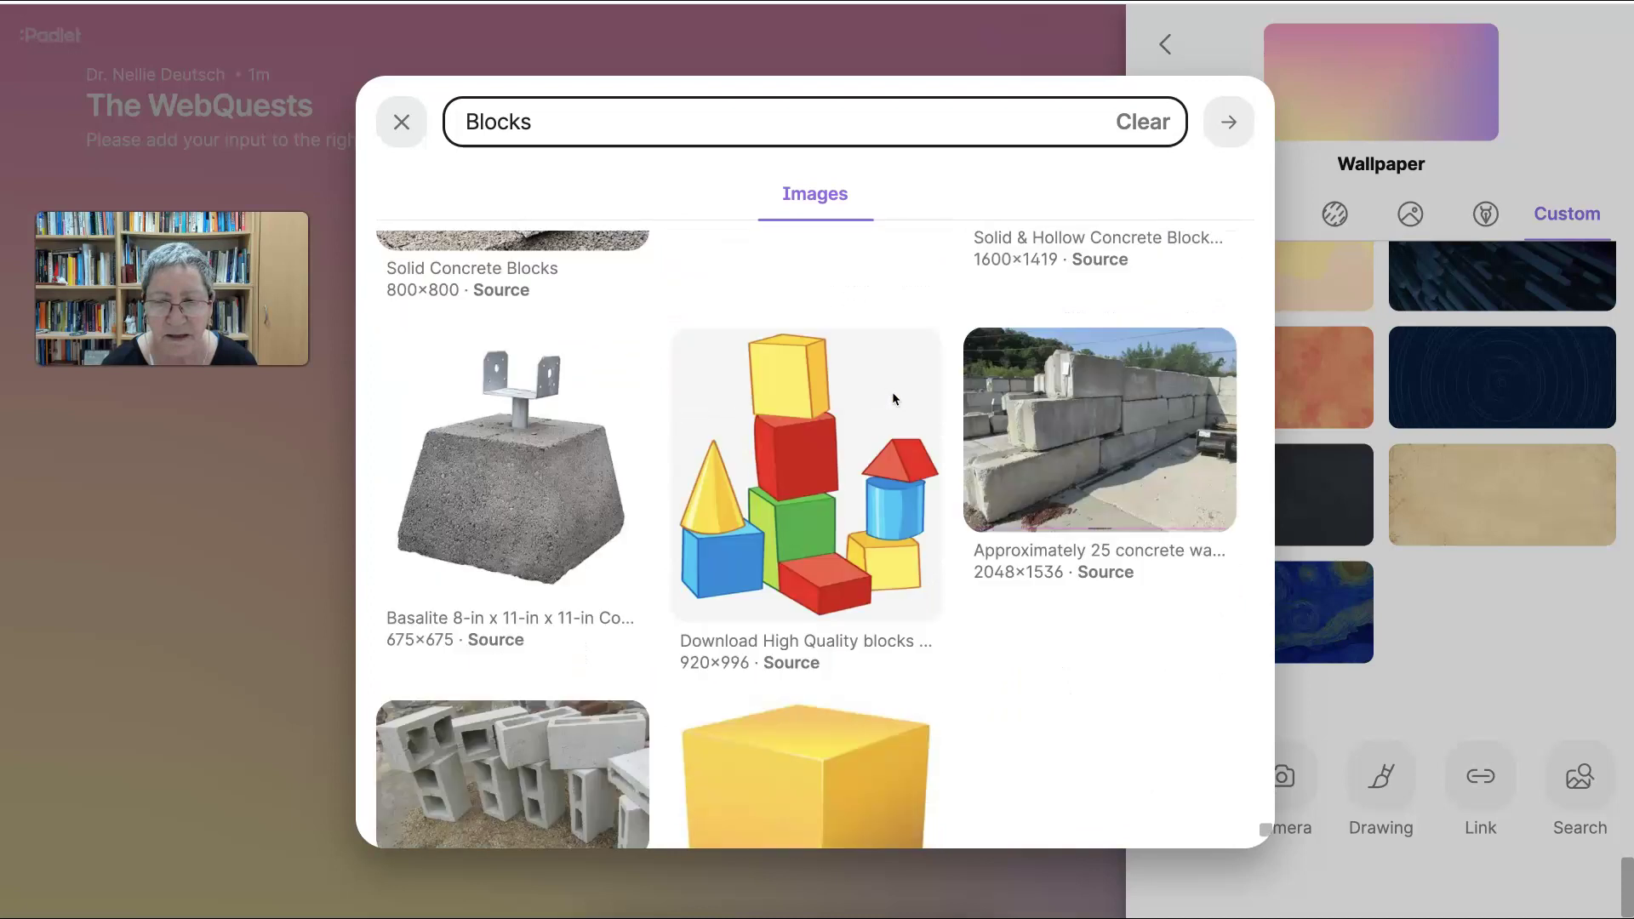
pyautogui.scroll(-8, 894, 398)
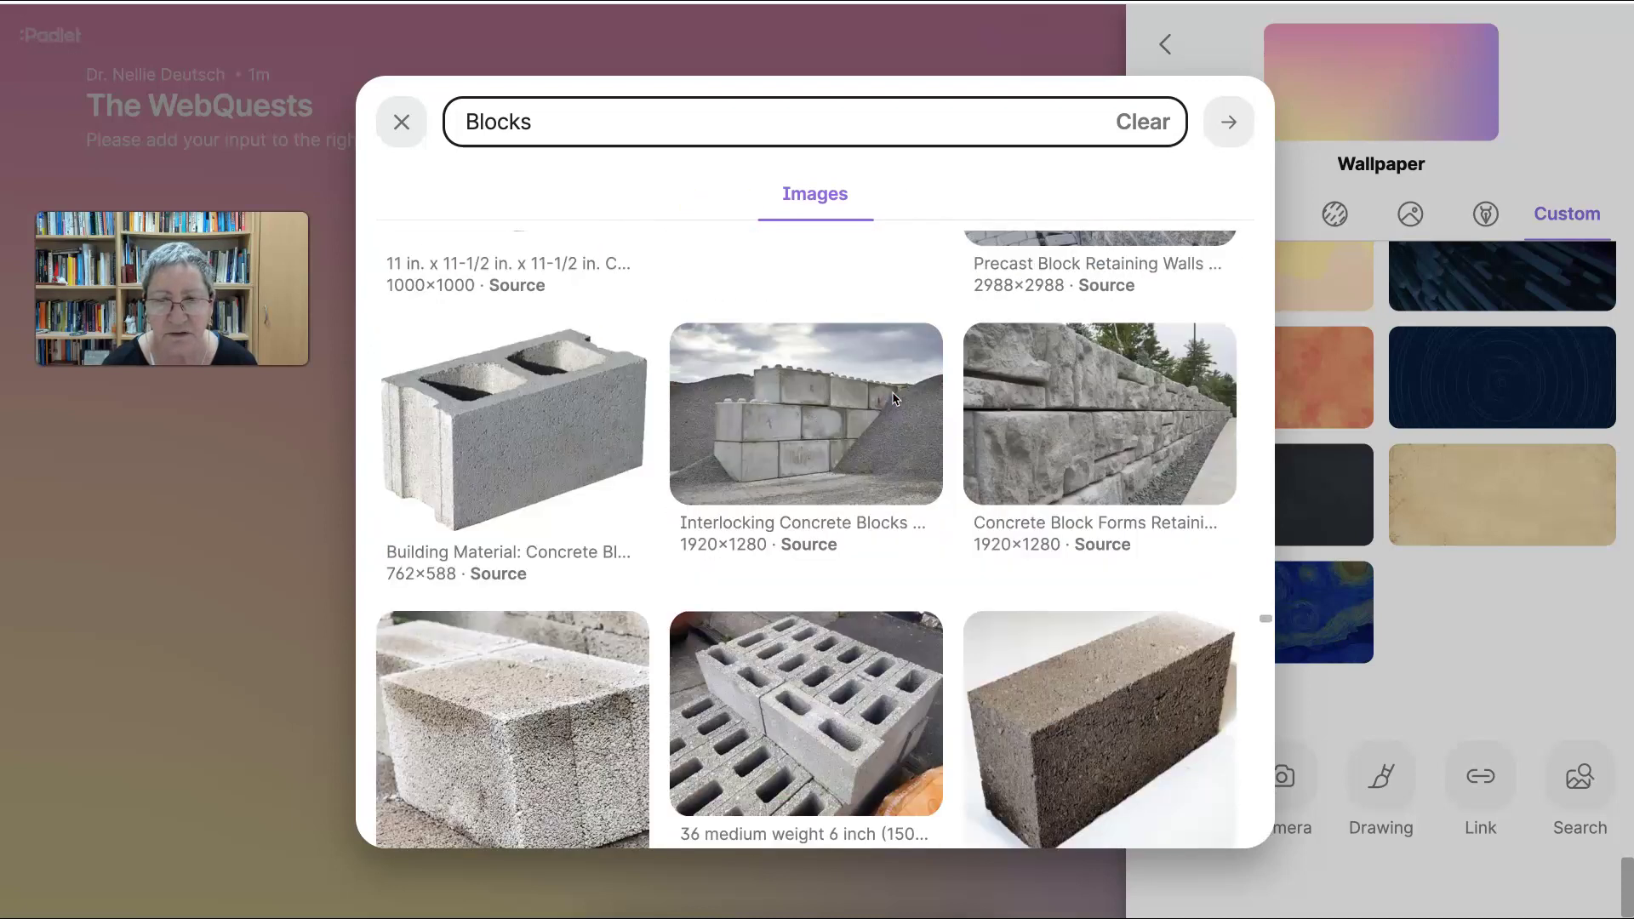
pyautogui.scroll(-10, 891, 398)
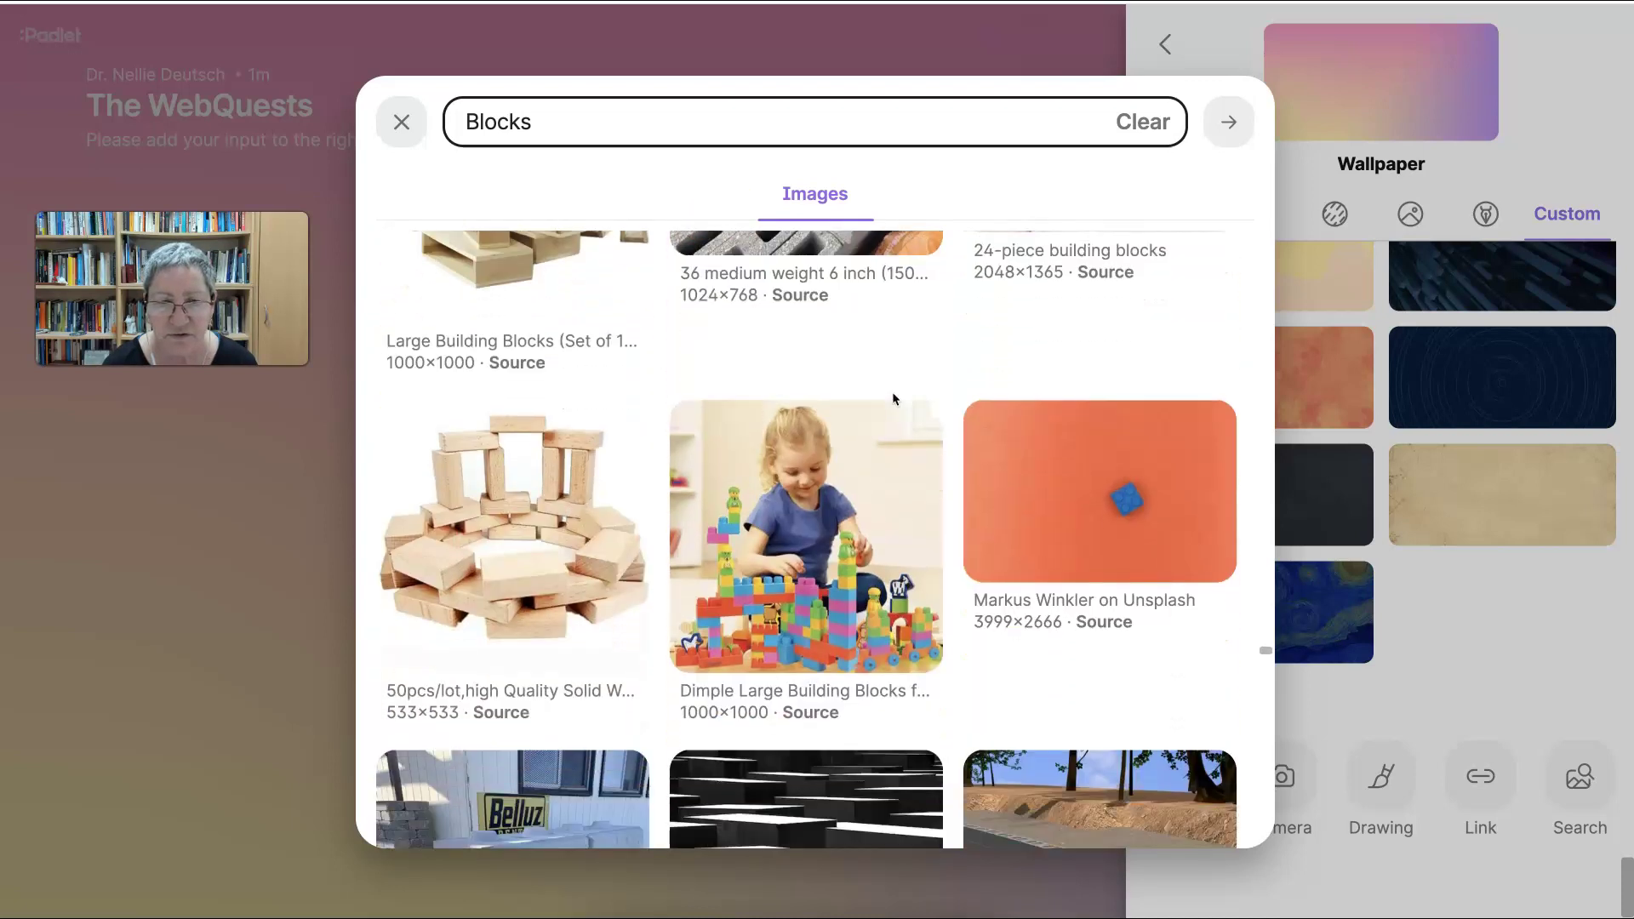
pyautogui.scroll(-9, 892, 399)
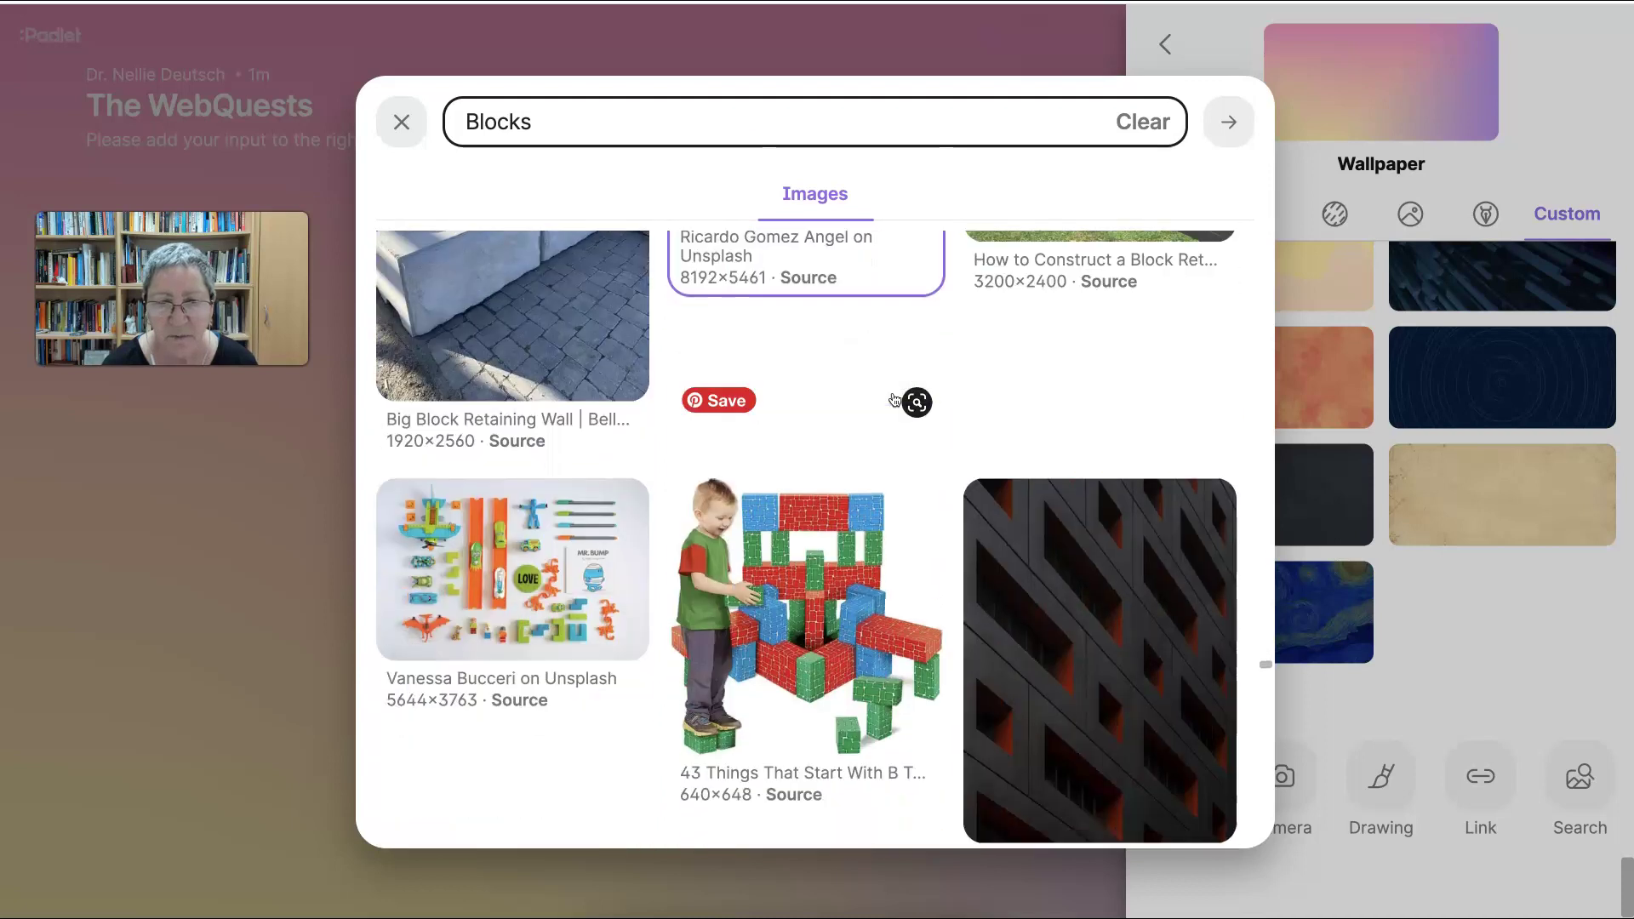
pyautogui.scroll(-9, 894, 400)
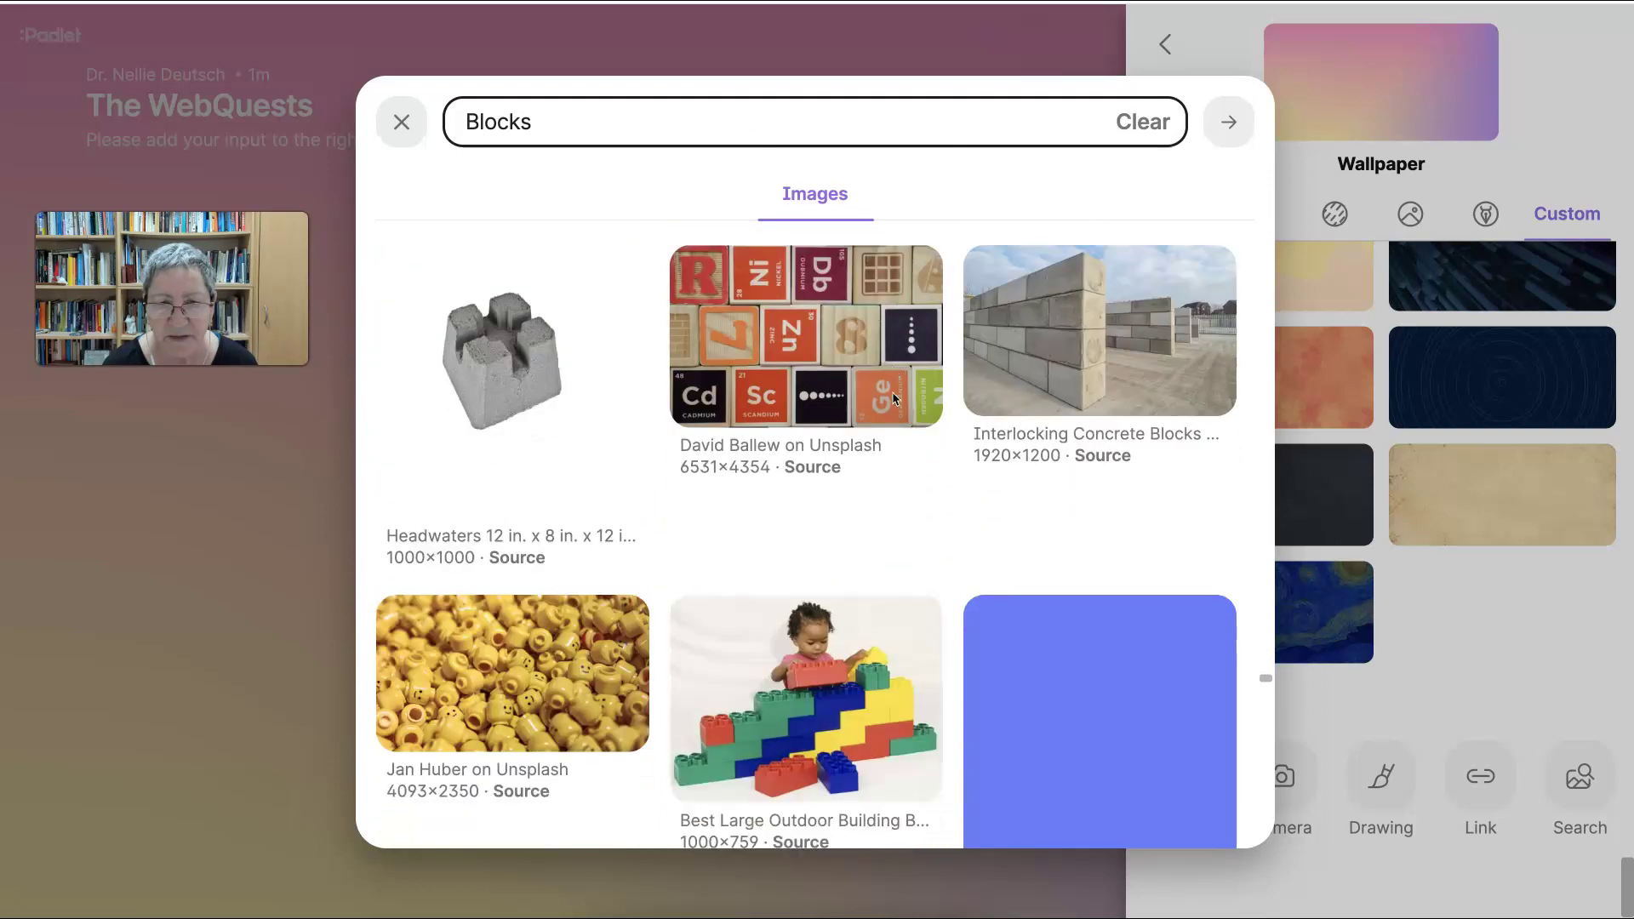
pyautogui.scroll(-5, 893, 397)
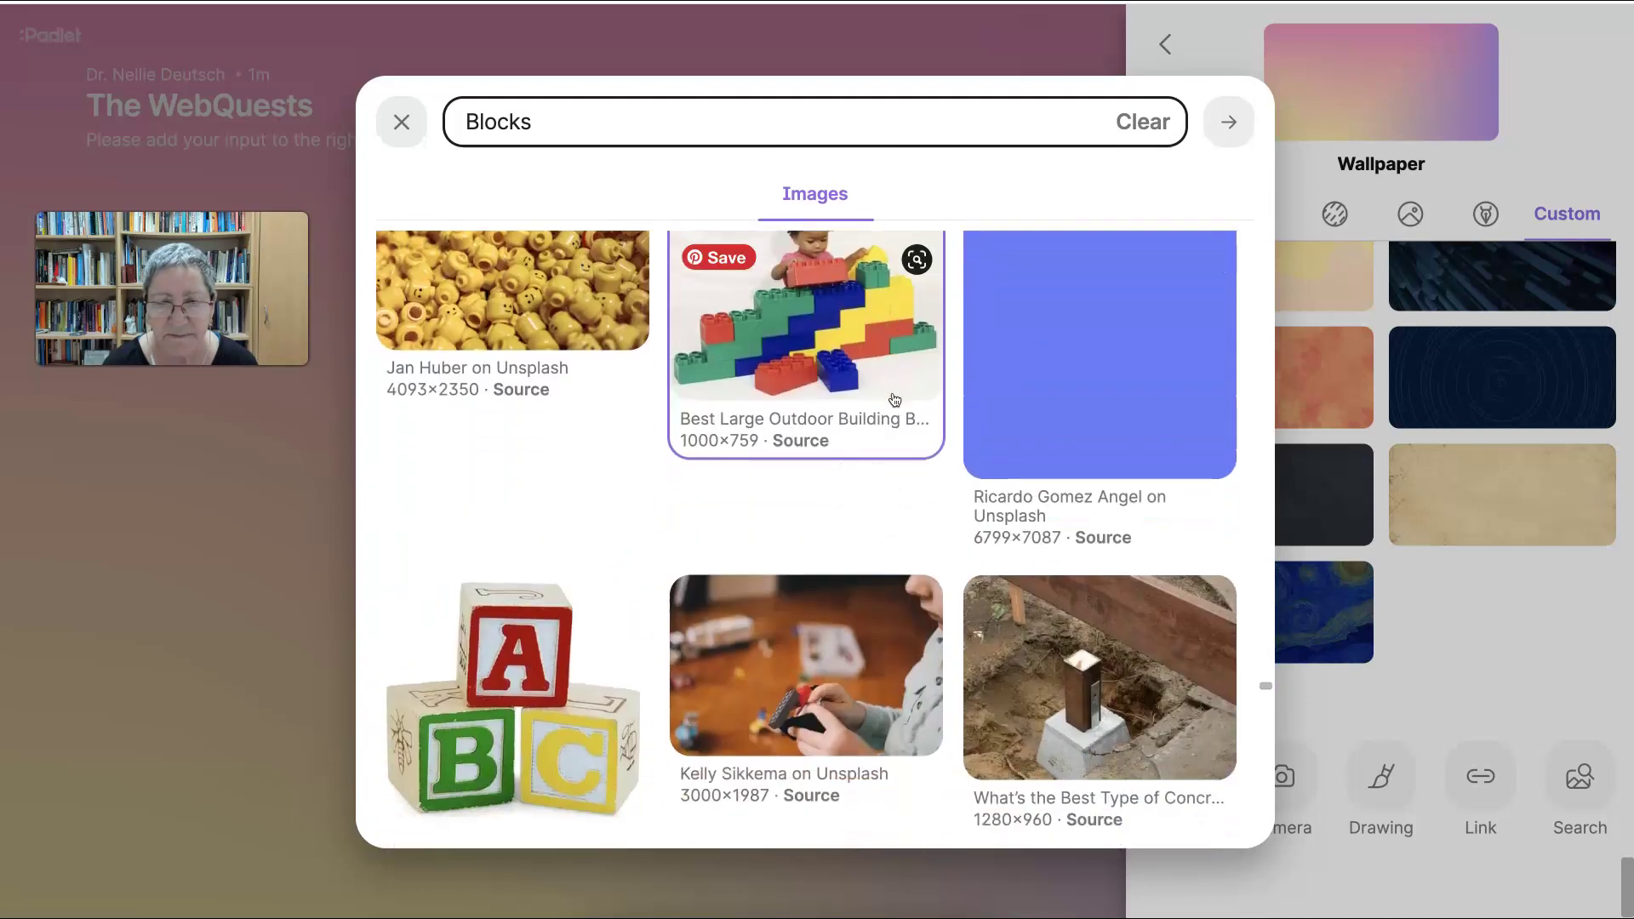
pyautogui.scroll(-12, 893, 400)
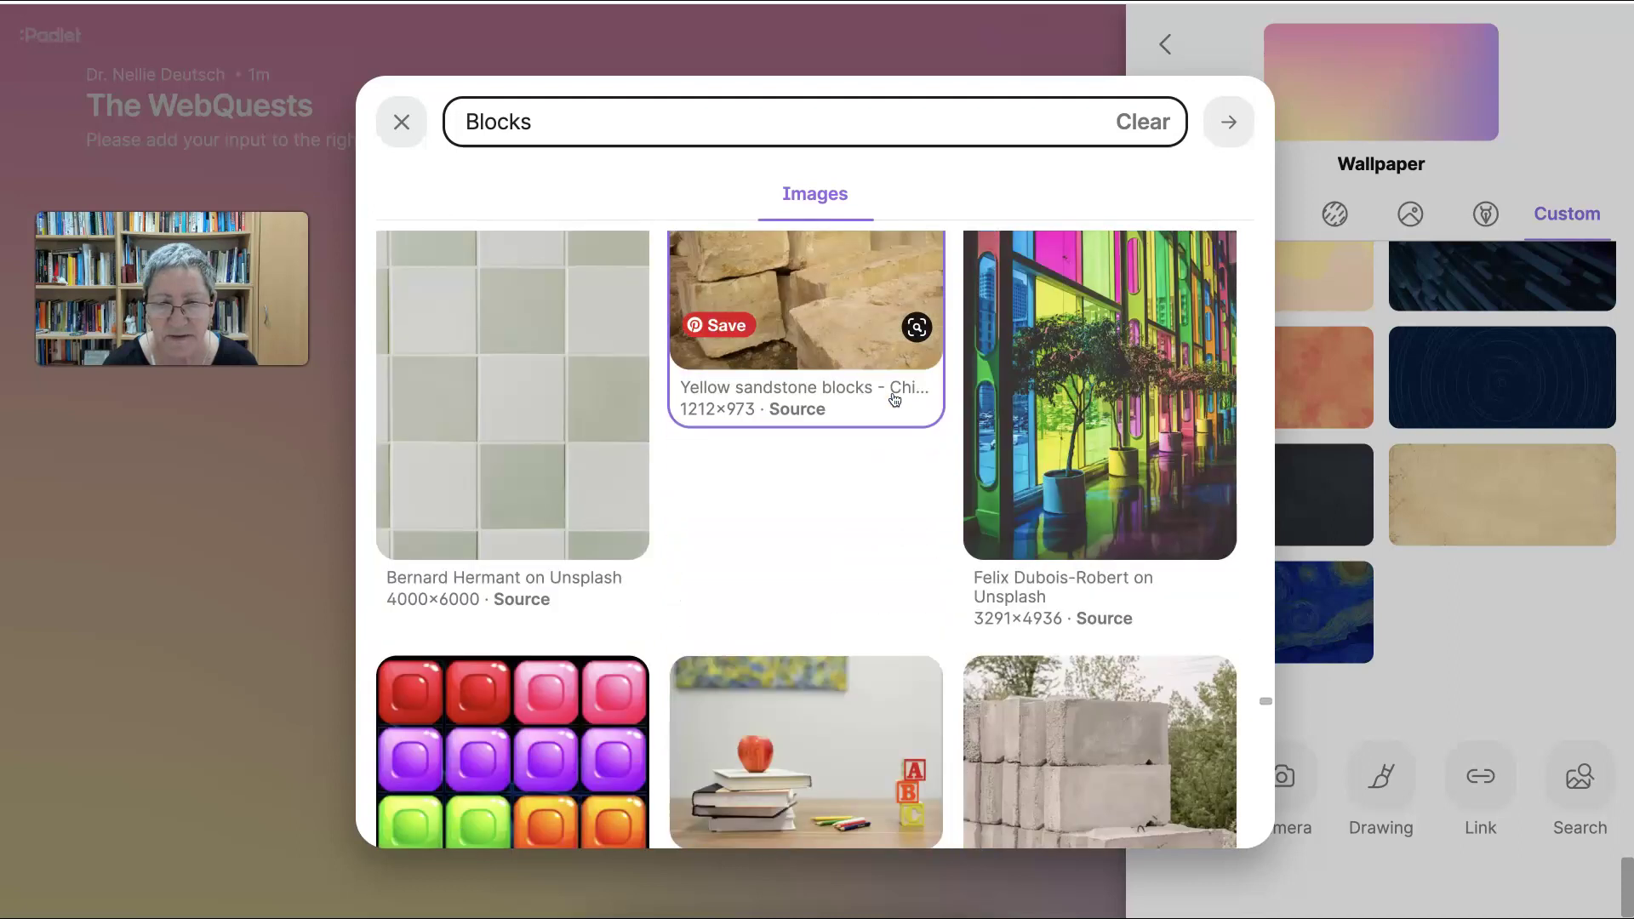
pyautogui.scroll(-15, 893, 400)
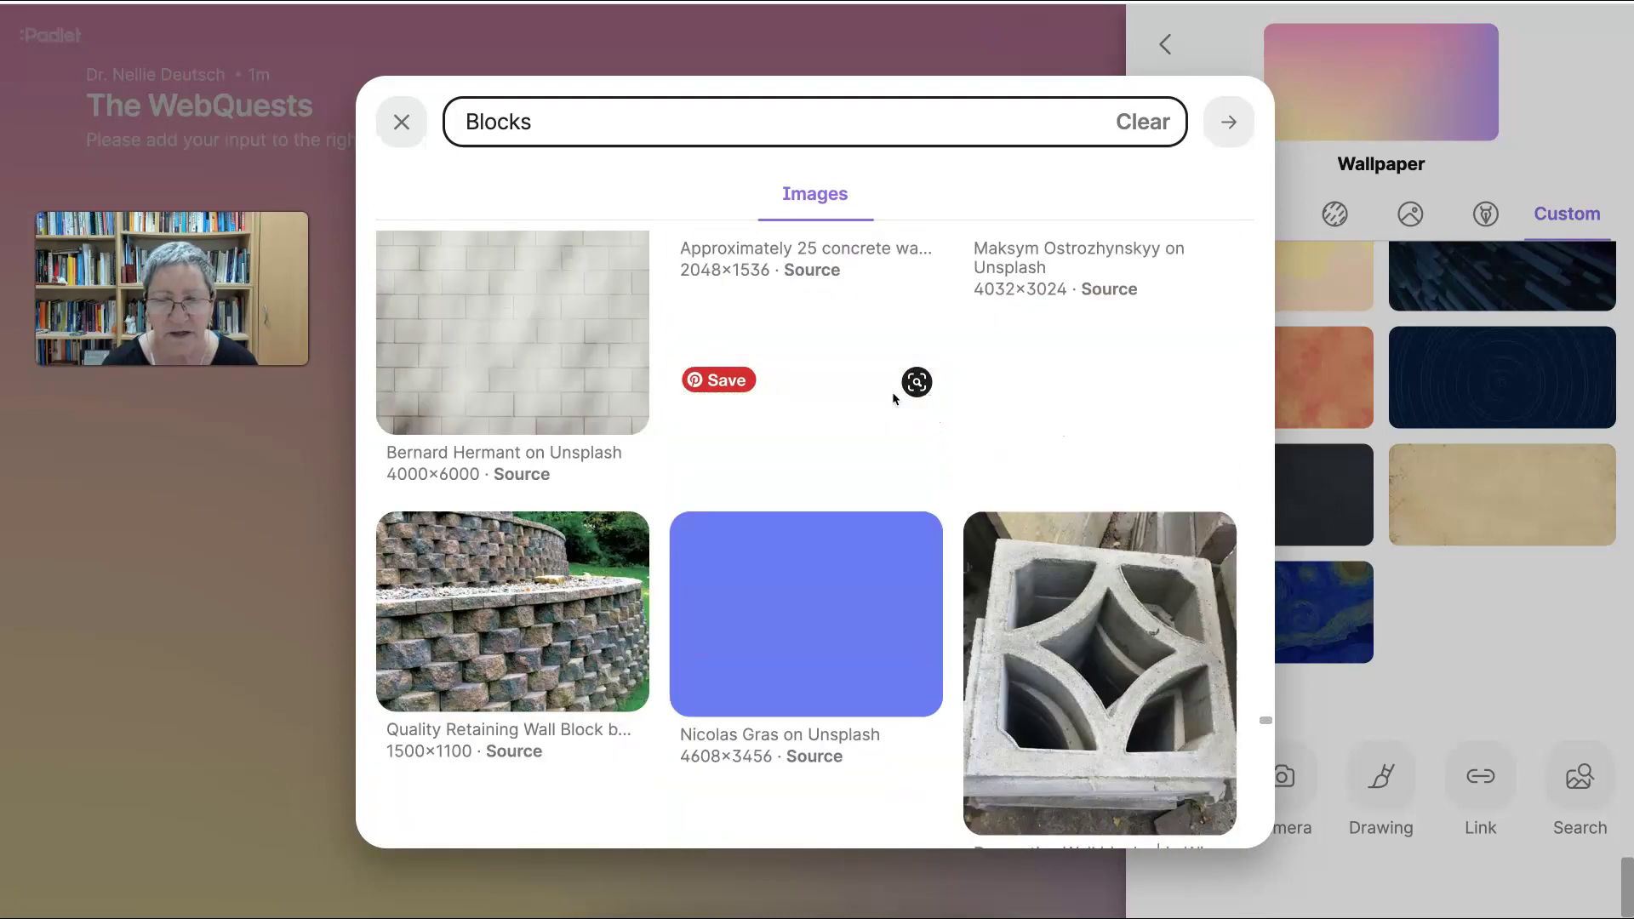
pyautogui.scroll(-10, 892, 398)
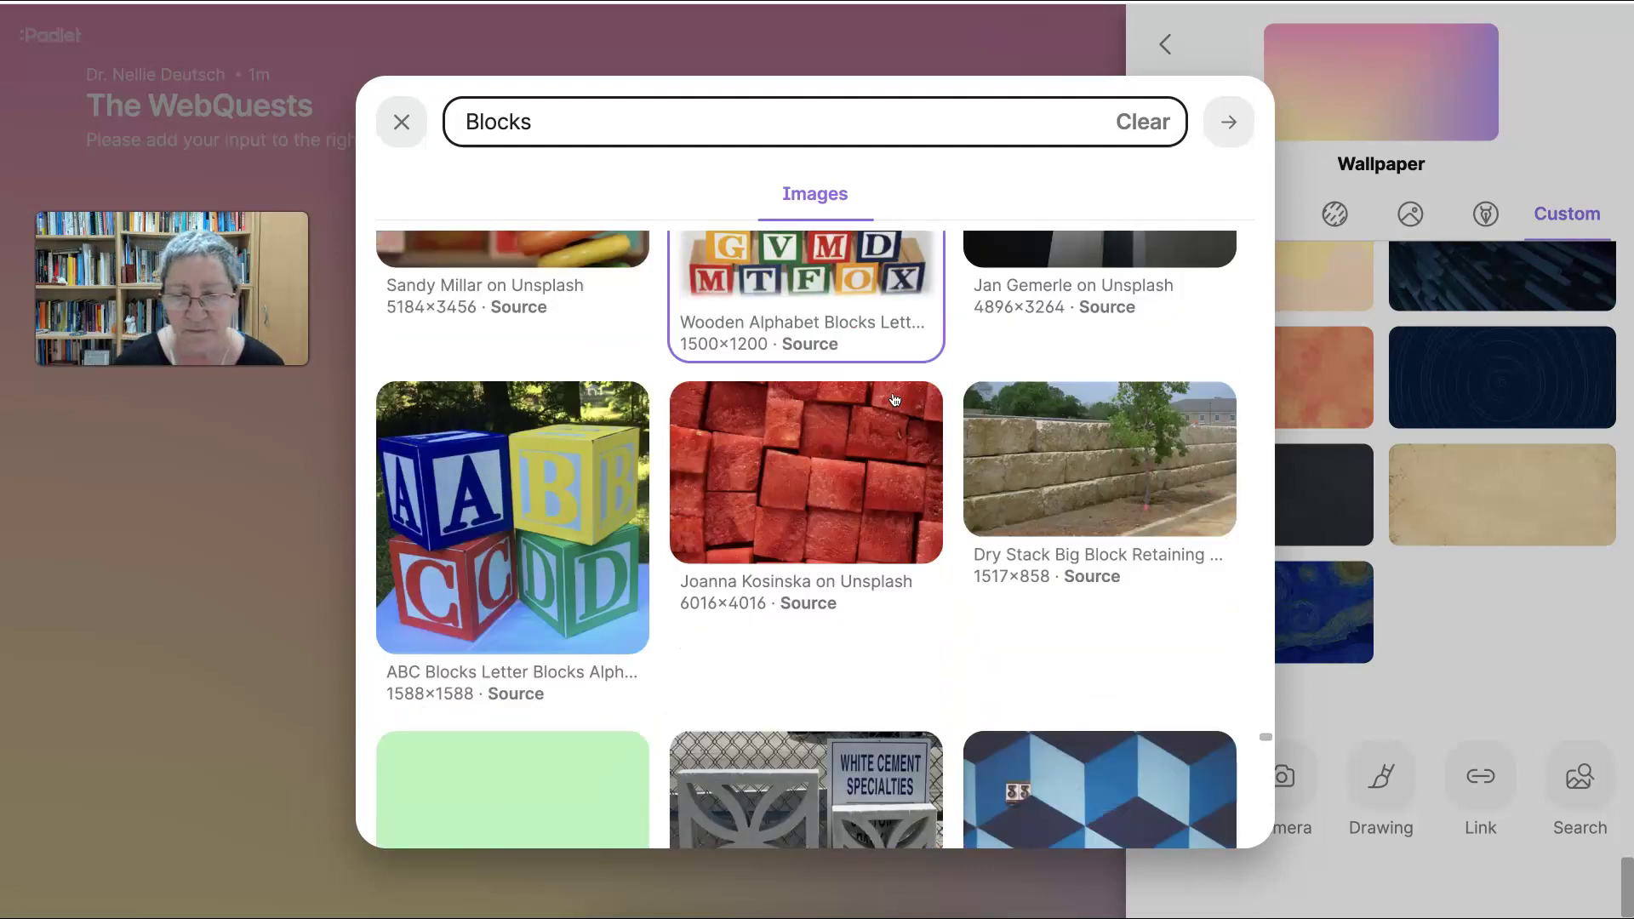
pyautogui.scroll(-9, 893, 398)
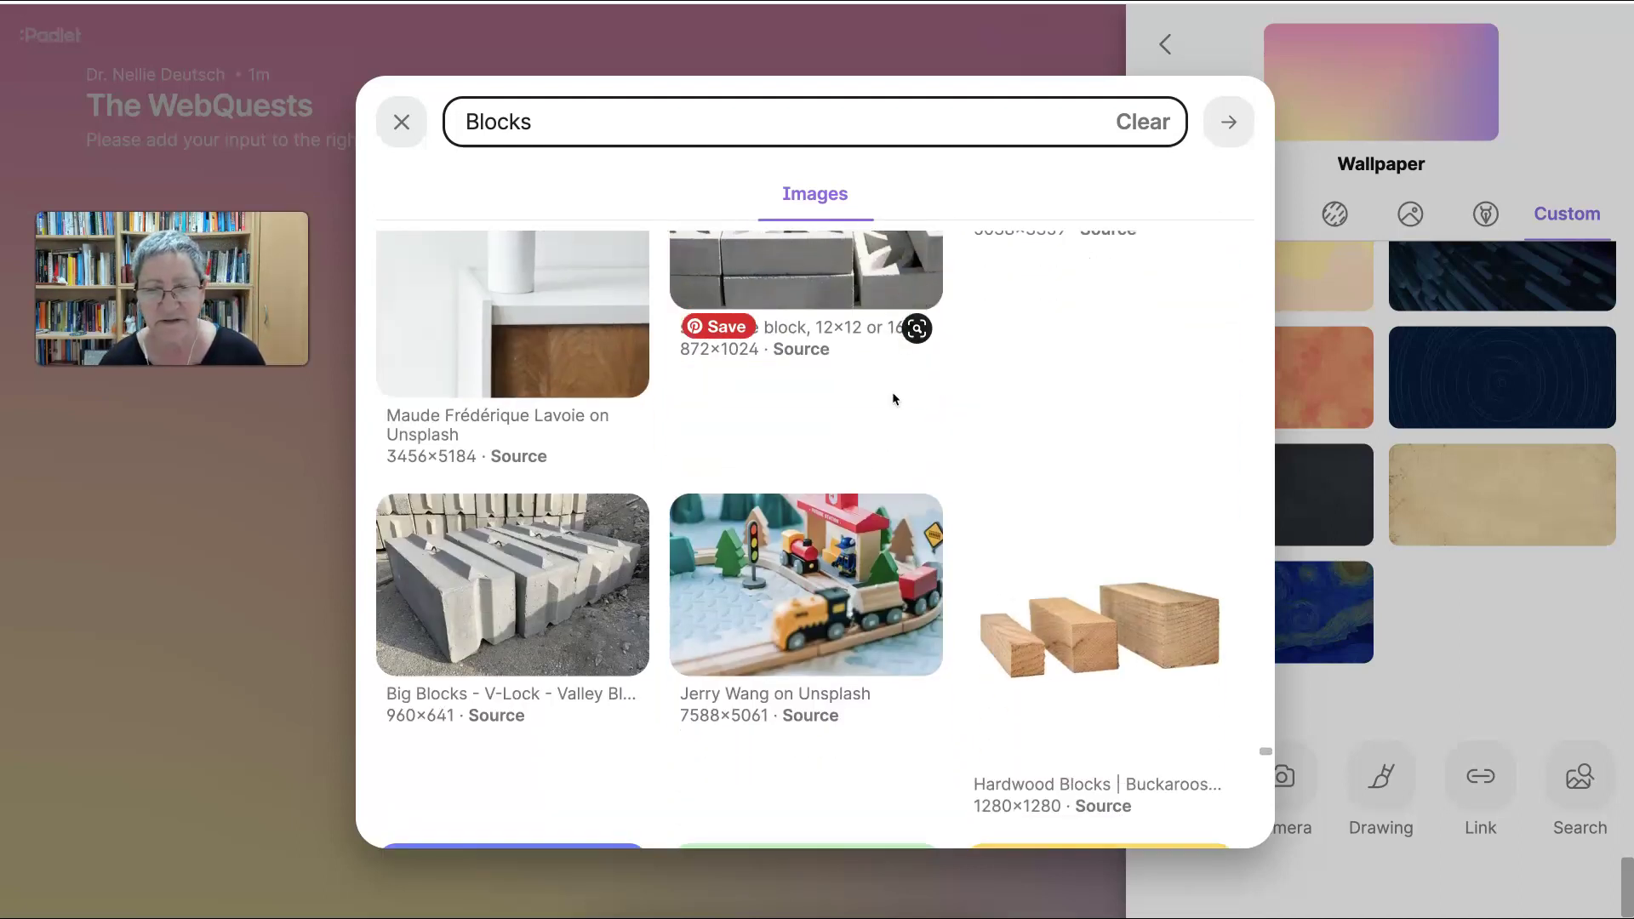
pyautogui.scroll(-9, 892, 398)
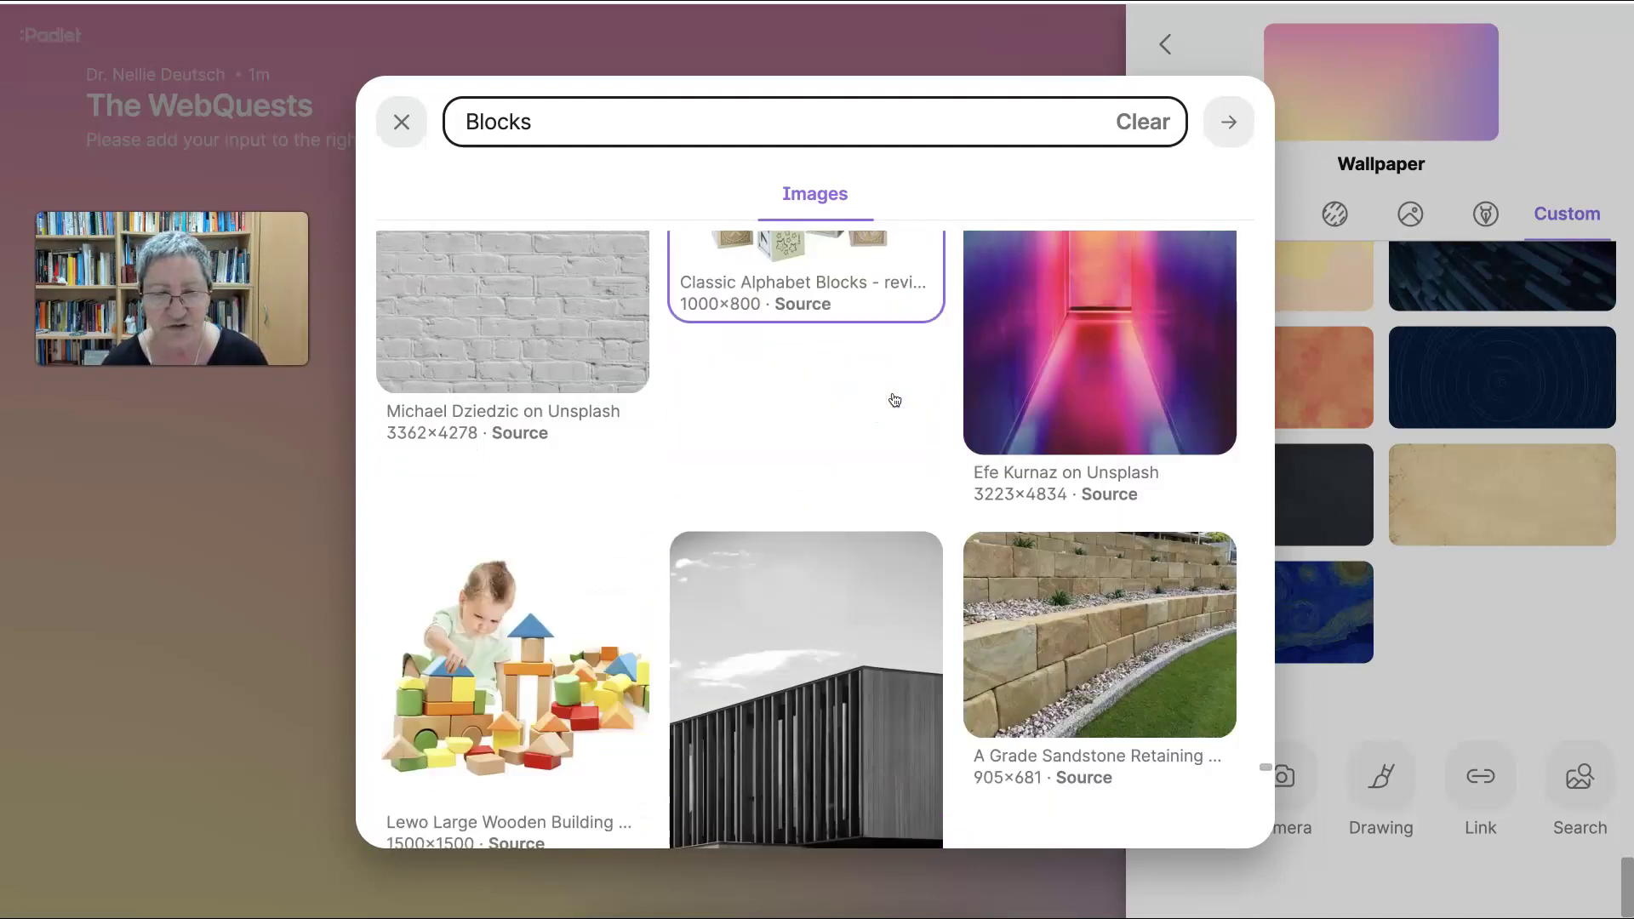
pyautogui.scroll(-9, 894, 398)
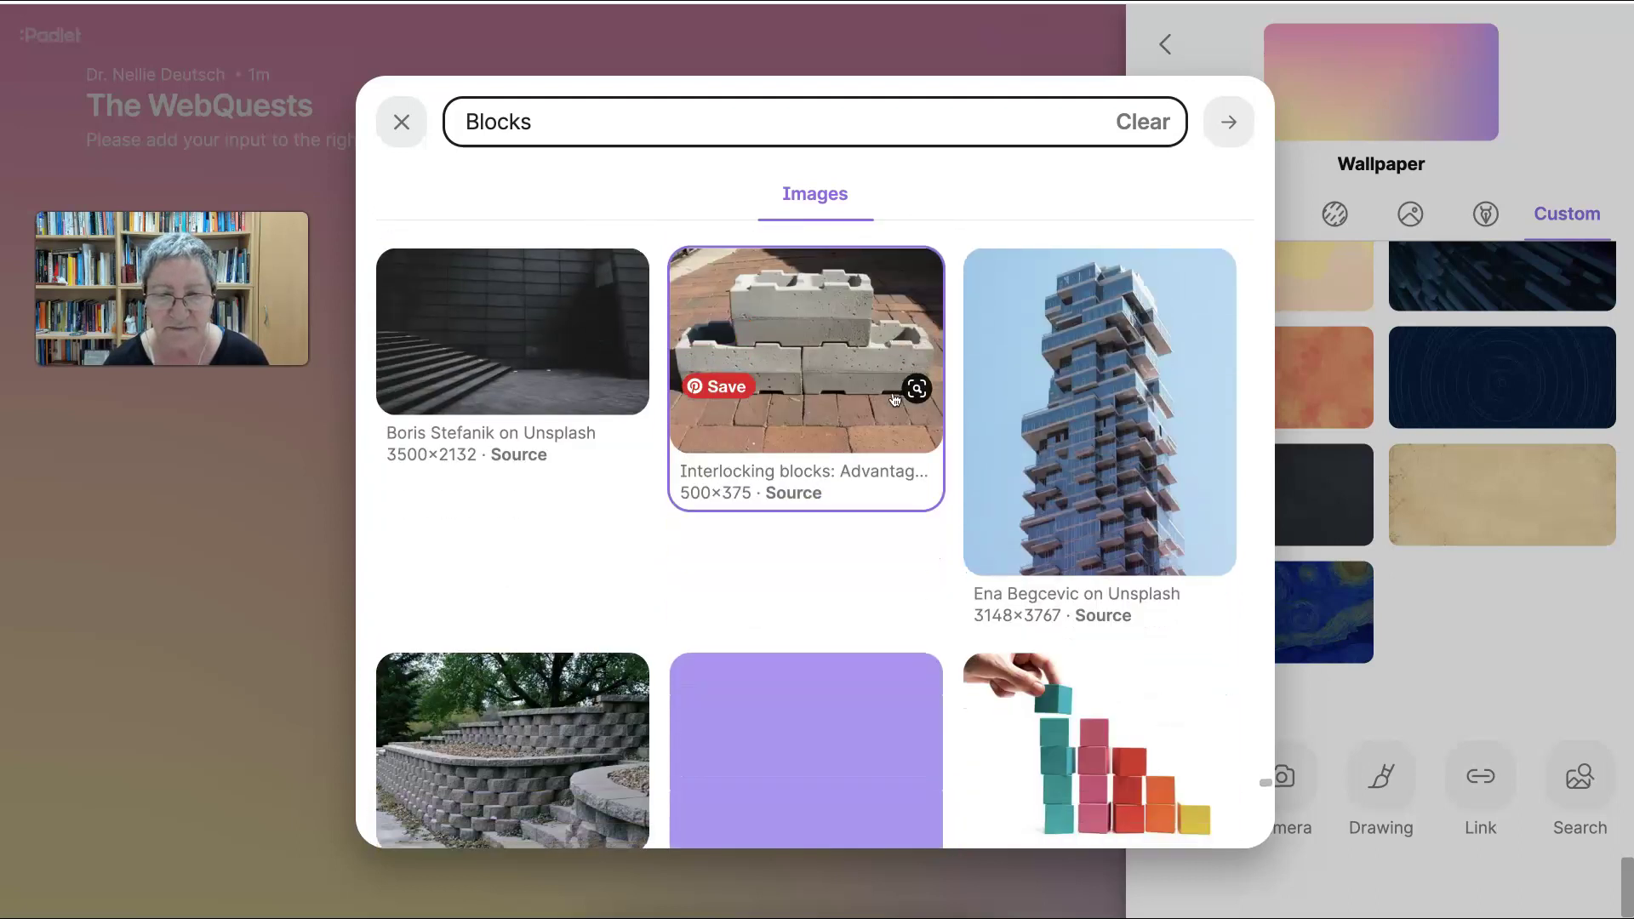
pyautogui.scroll(20, 893, 398)
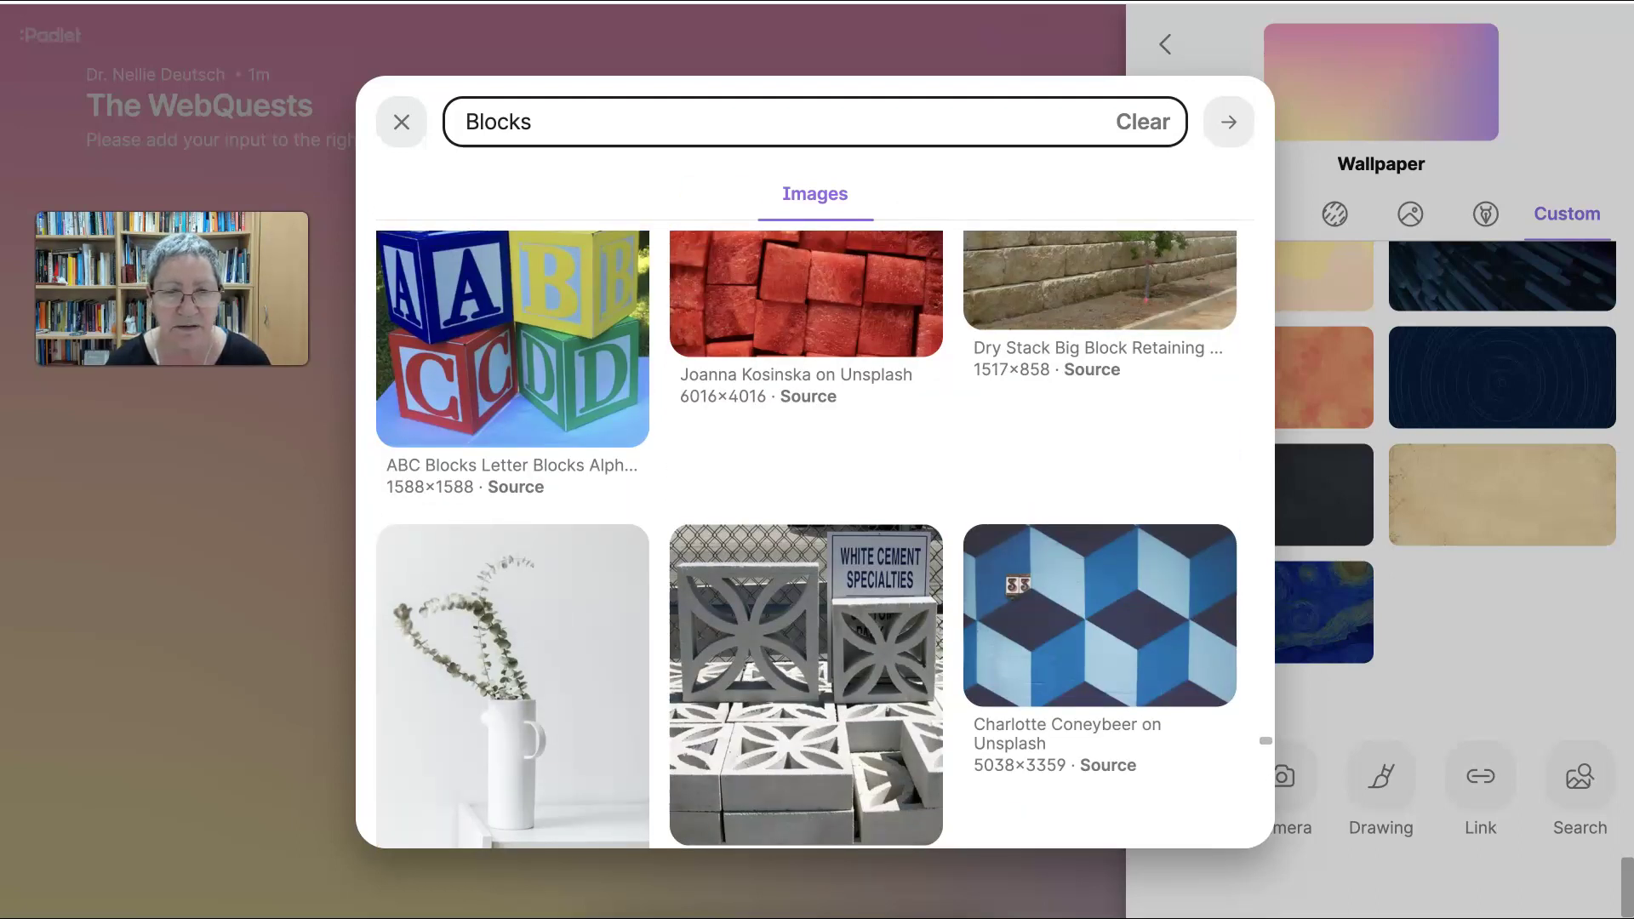
# - Search images for 'WebQuest' and set the WebQuests word-cloud image as the wallpaper
pyautogui.doubleClick(497, 122)
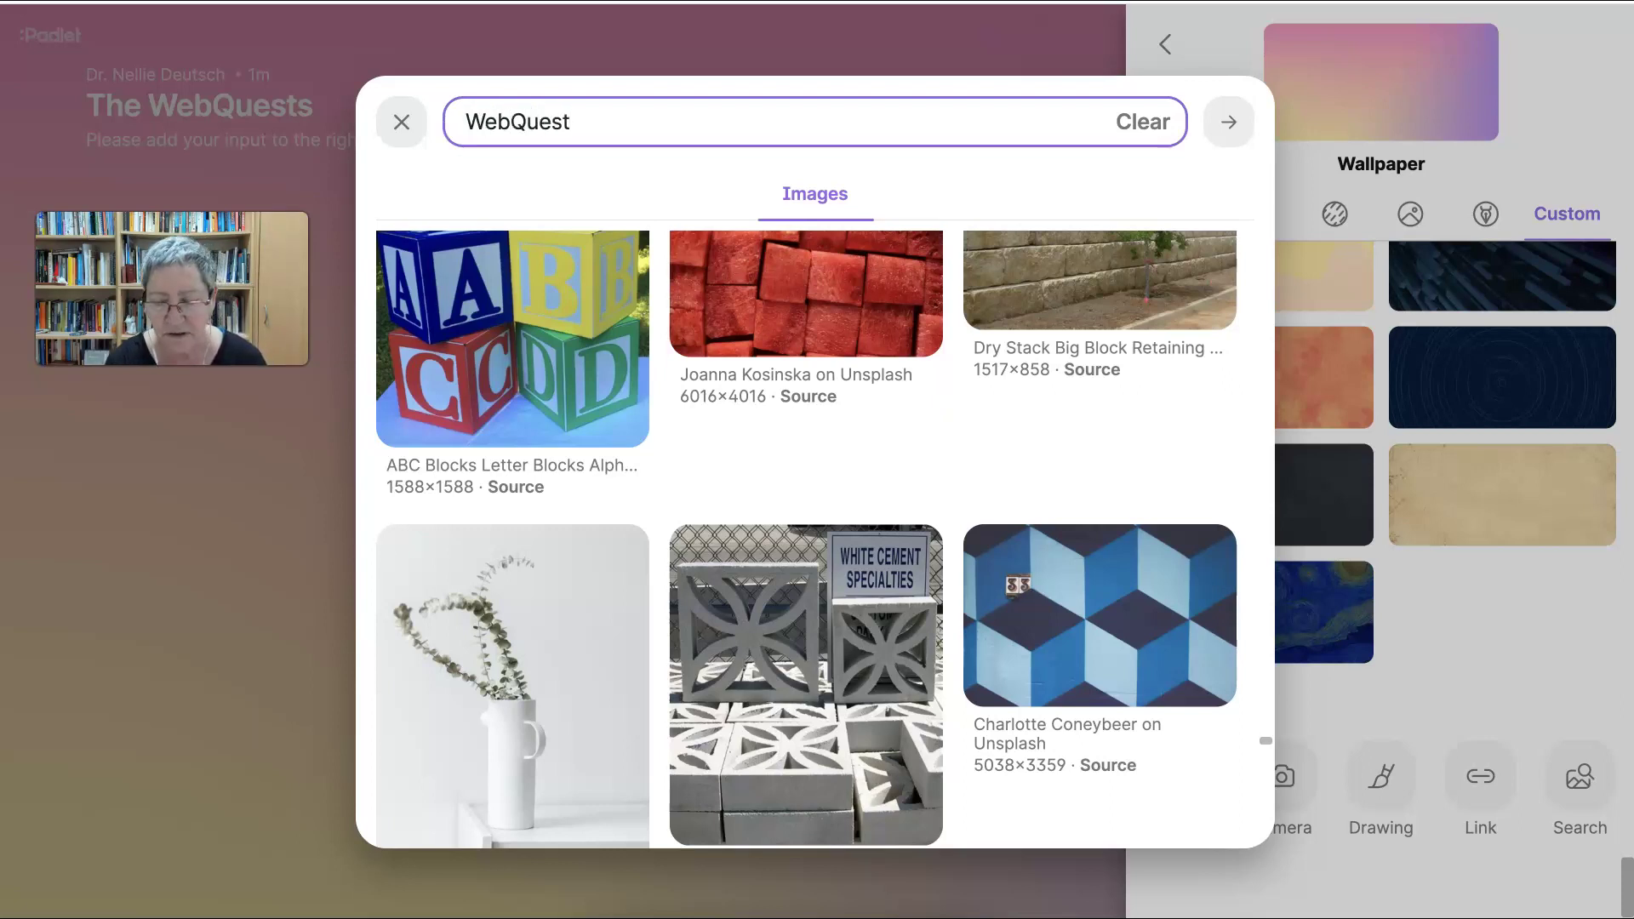
pyautogui.press('Return')
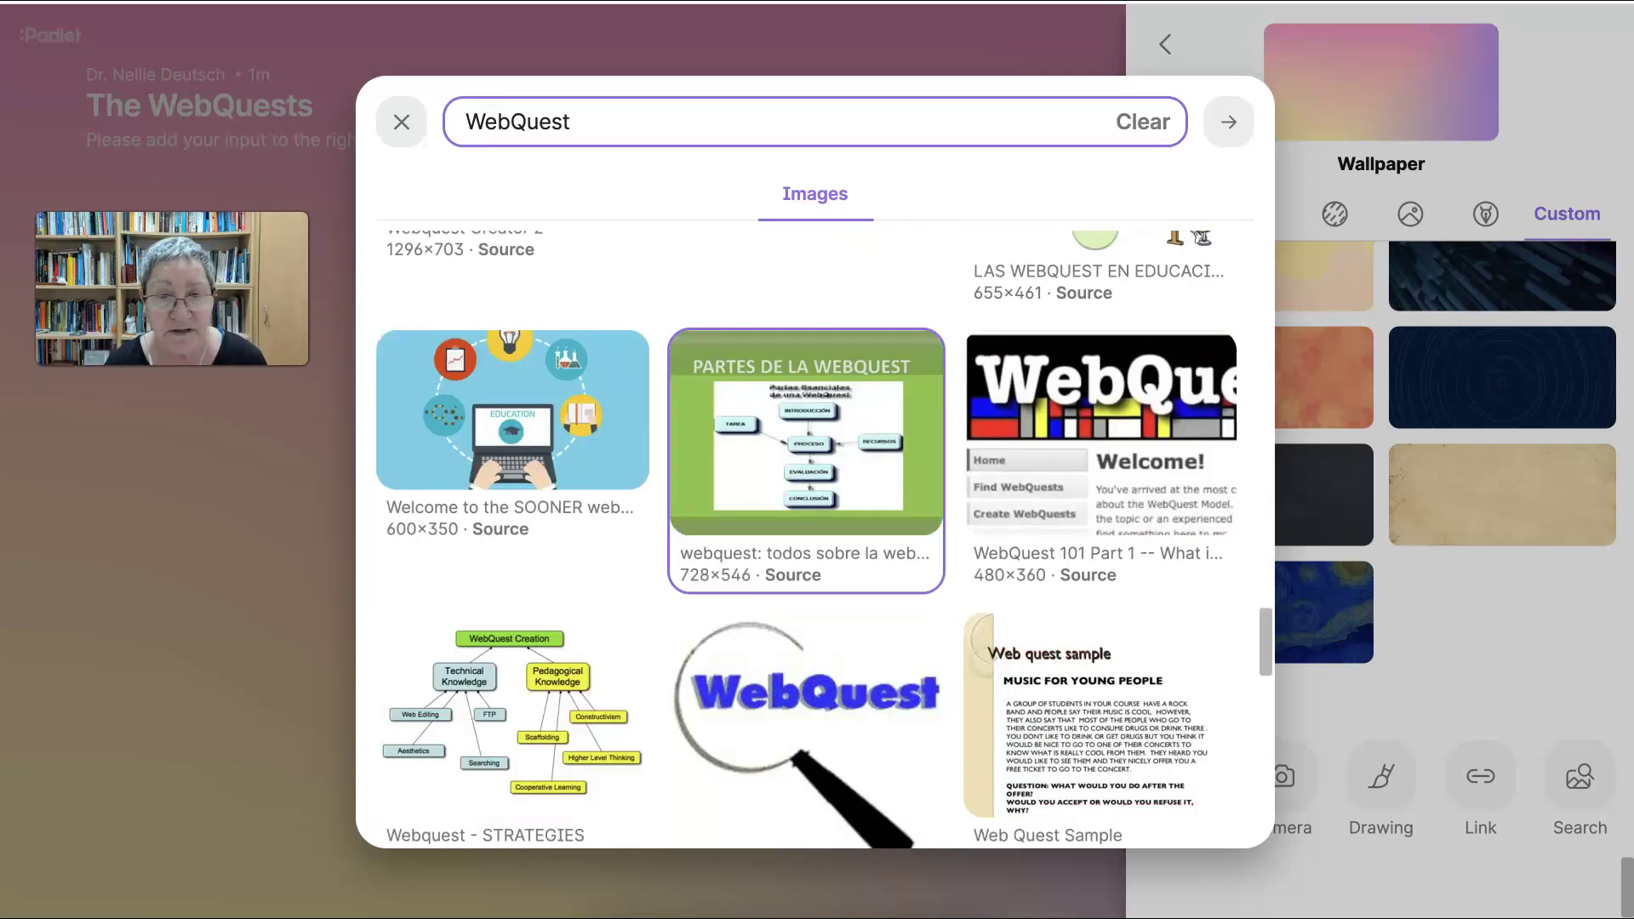
pyautogui.scroll(-5, 868, 437)
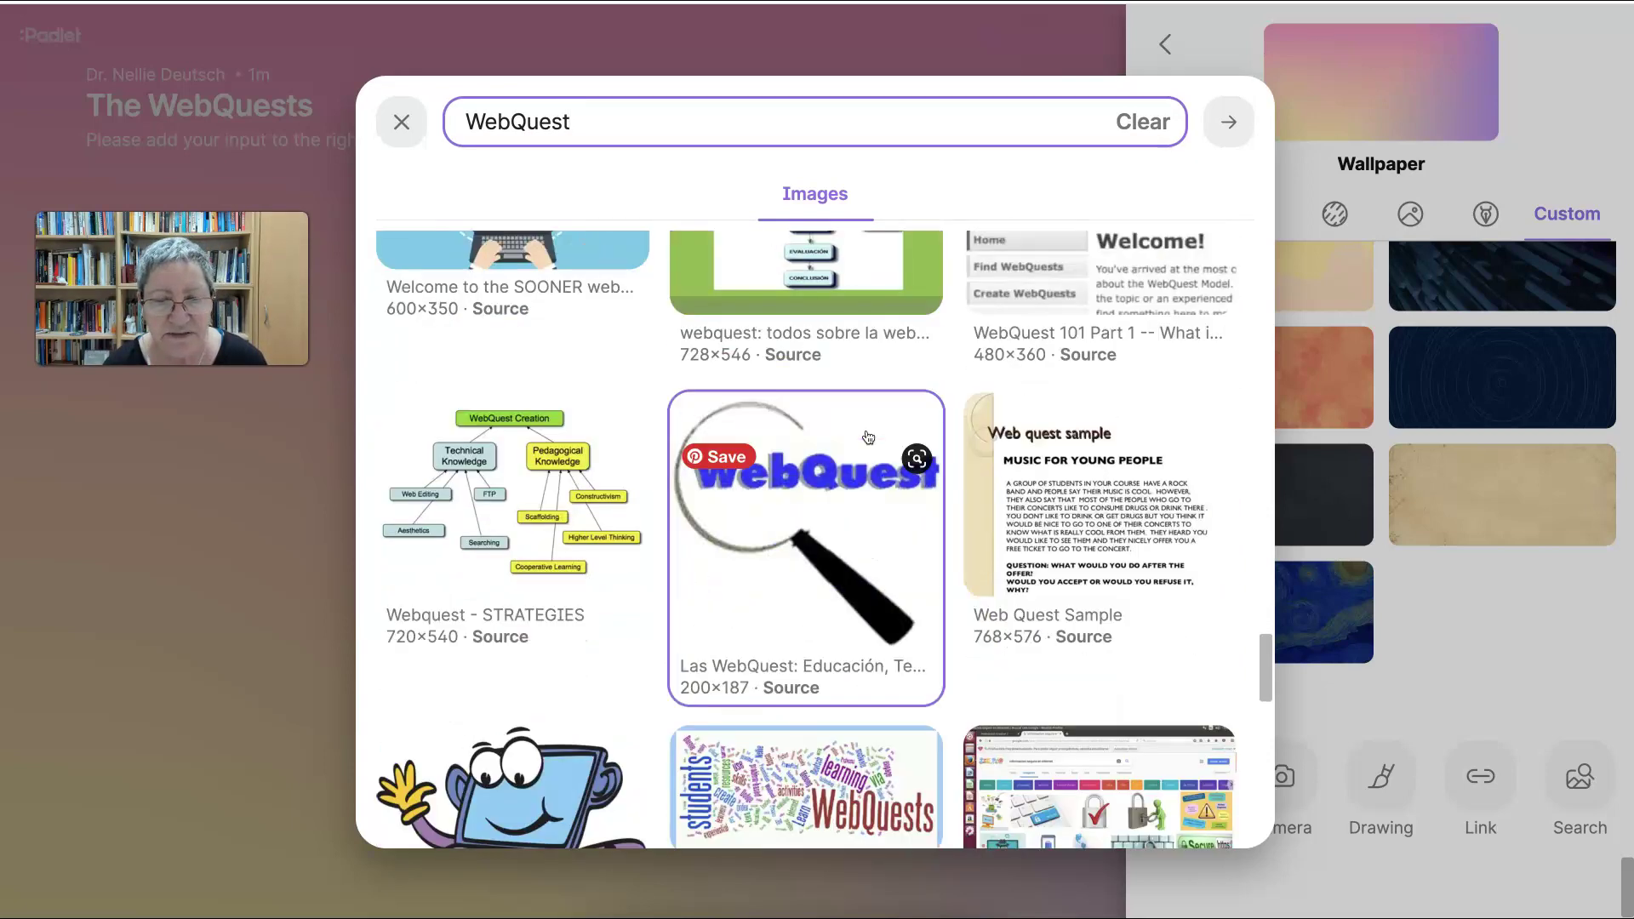
pyautogui.scroll(-3, 868, 437)
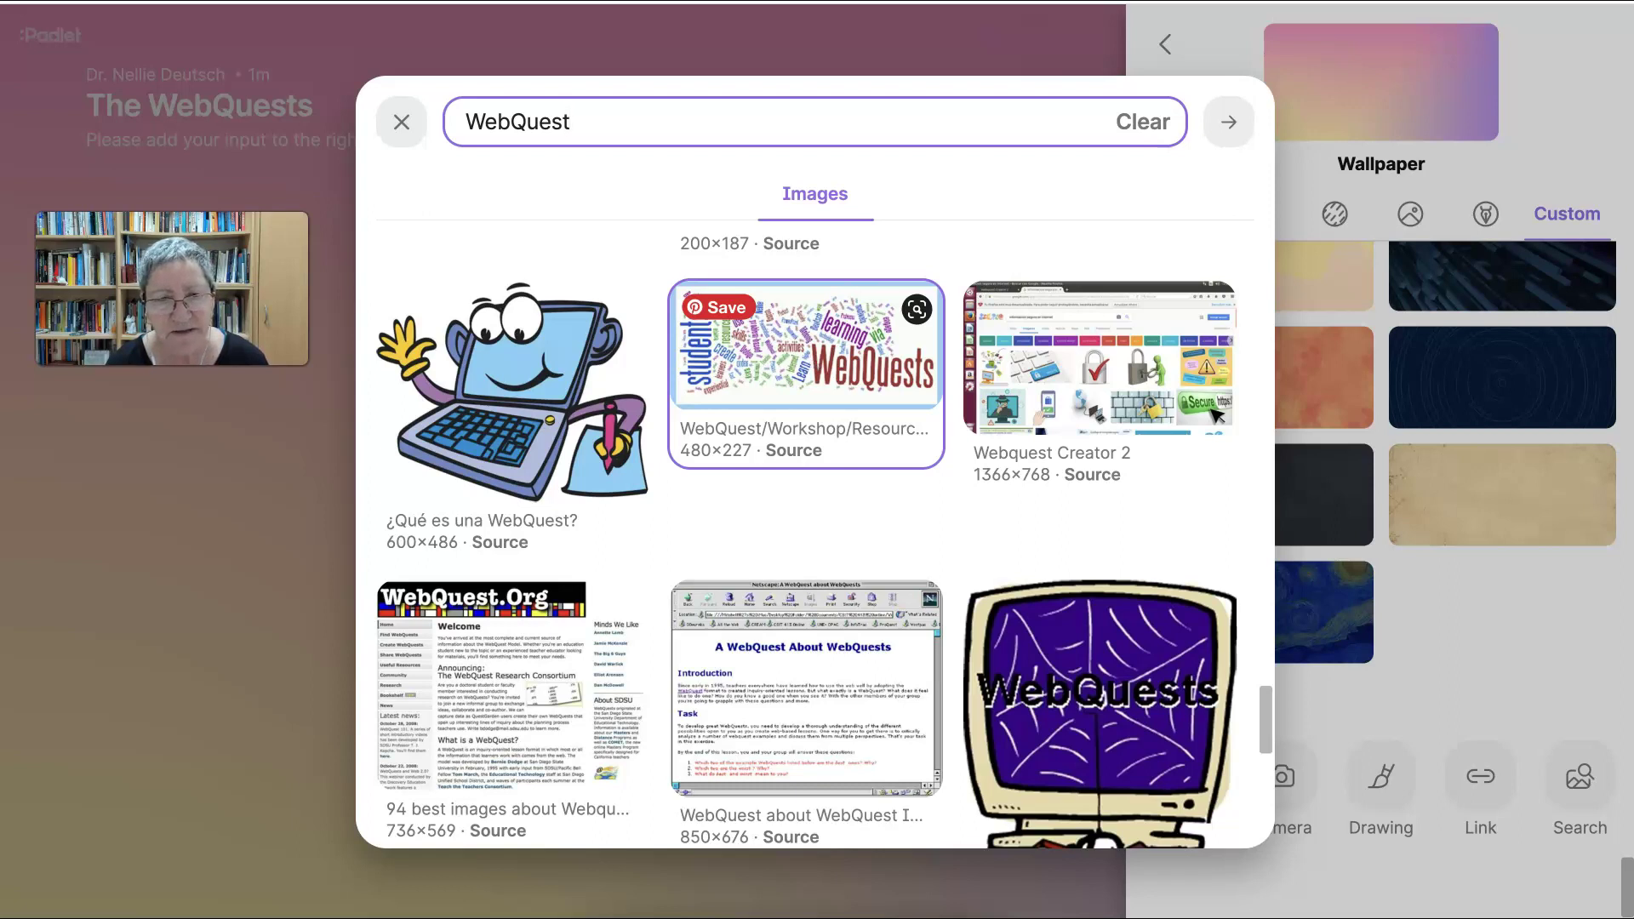
pyautogui.click(807, 364)
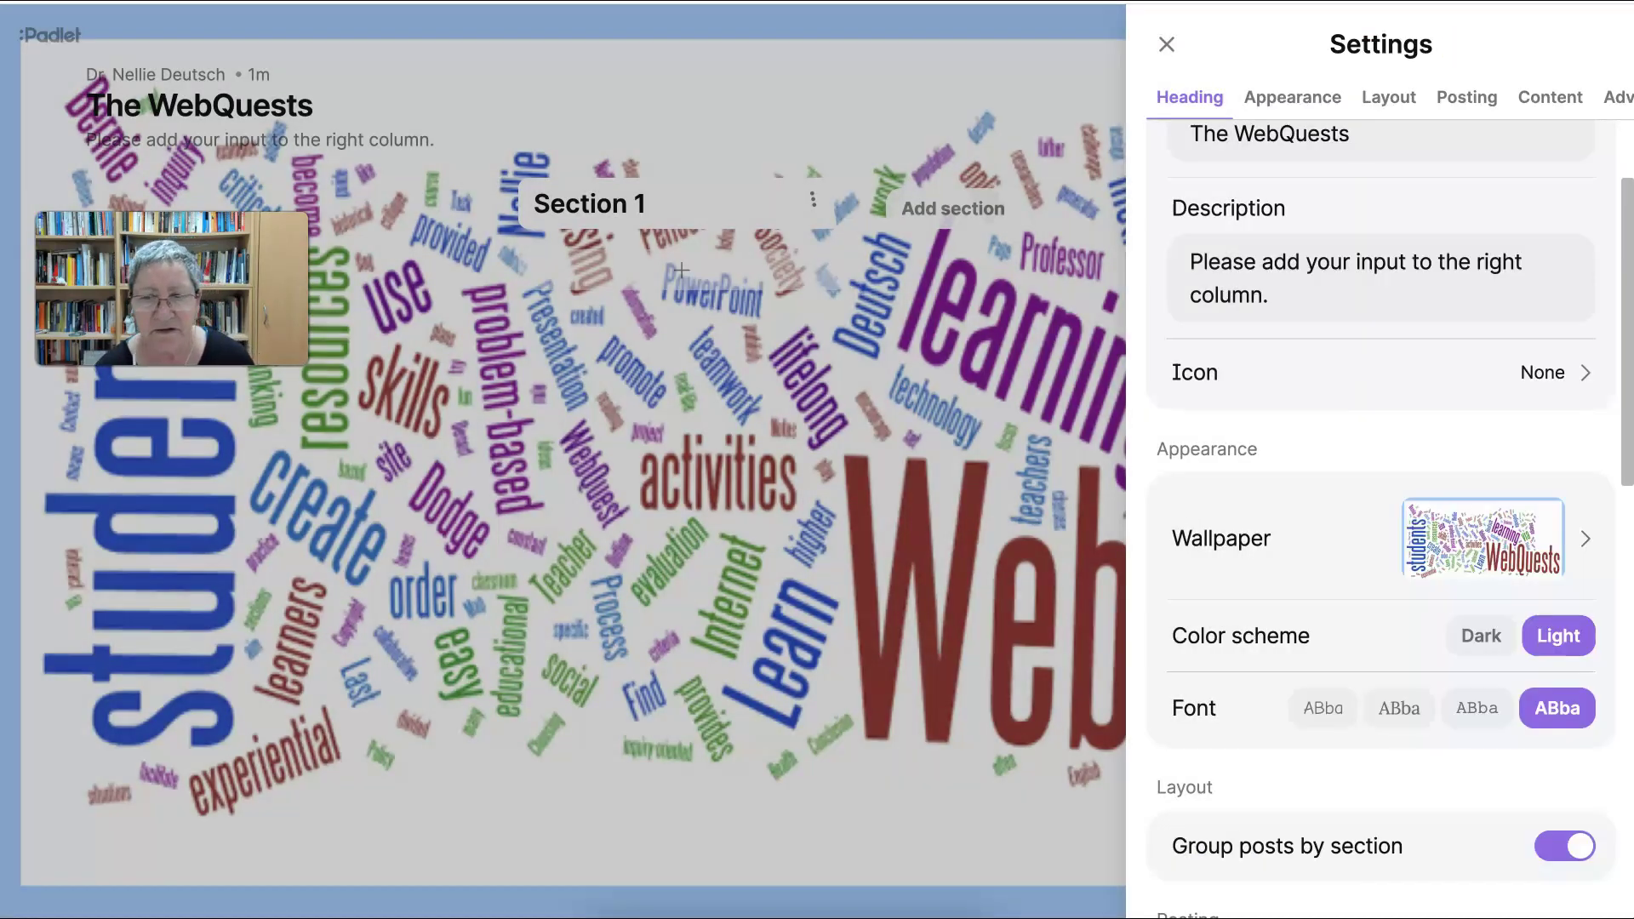
# - Turn on viewer comments and profanity filtering in the board Settings
pyautogui.scroll(-1, 1283, 342)
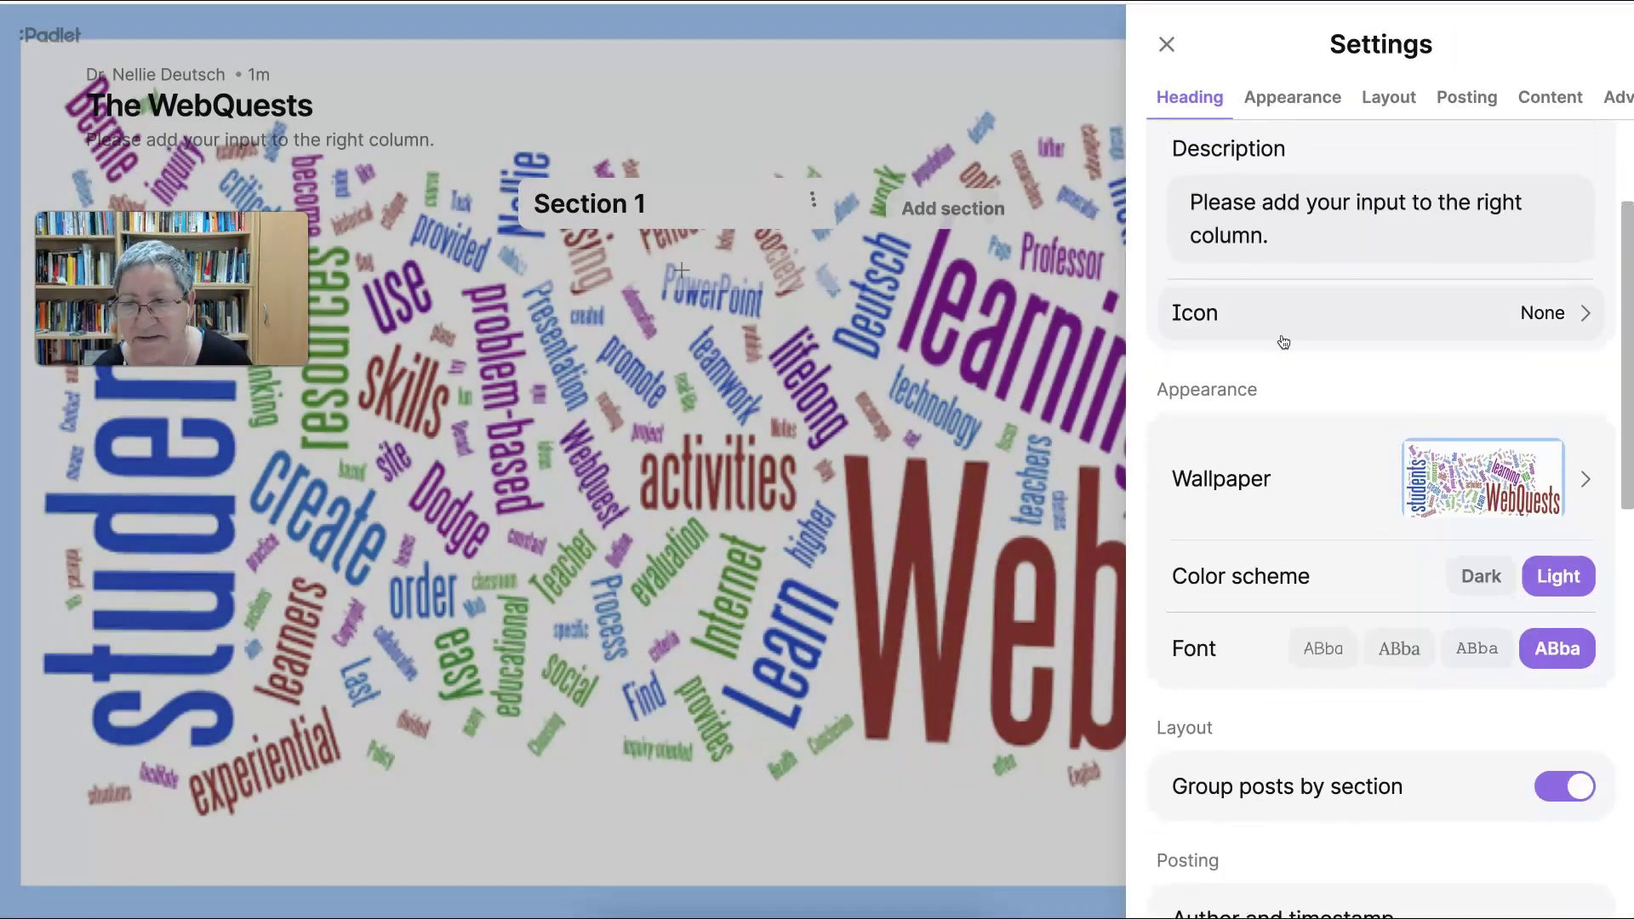
pyautogui.scroll(-5, 1283, 341)
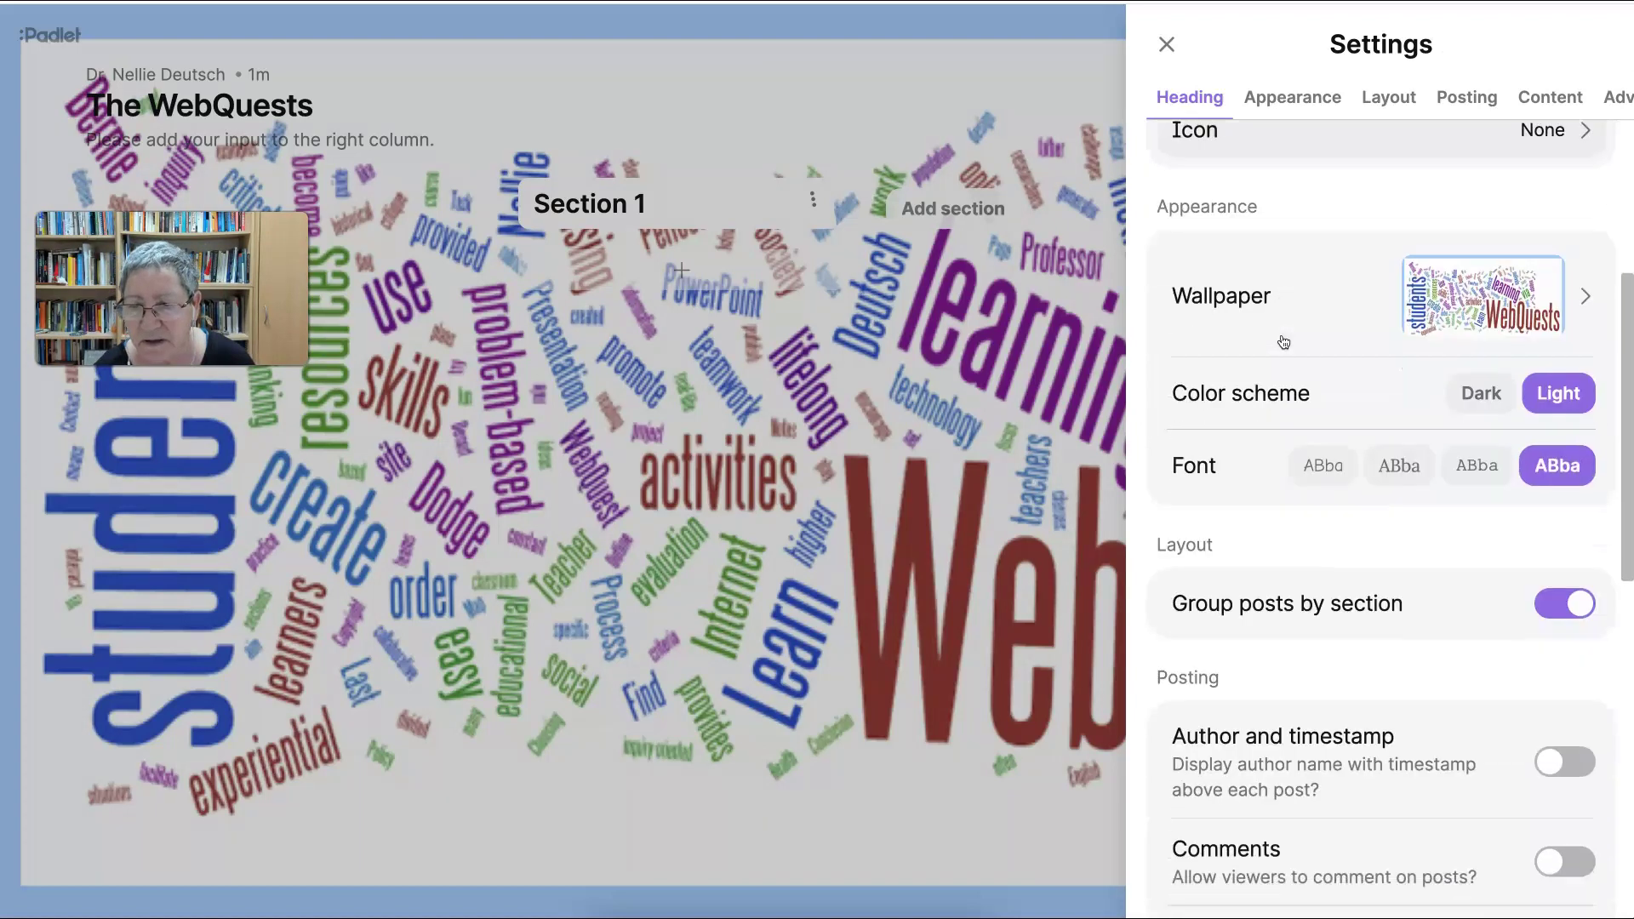
pyautogui.scroll(-1, 1282, 338)
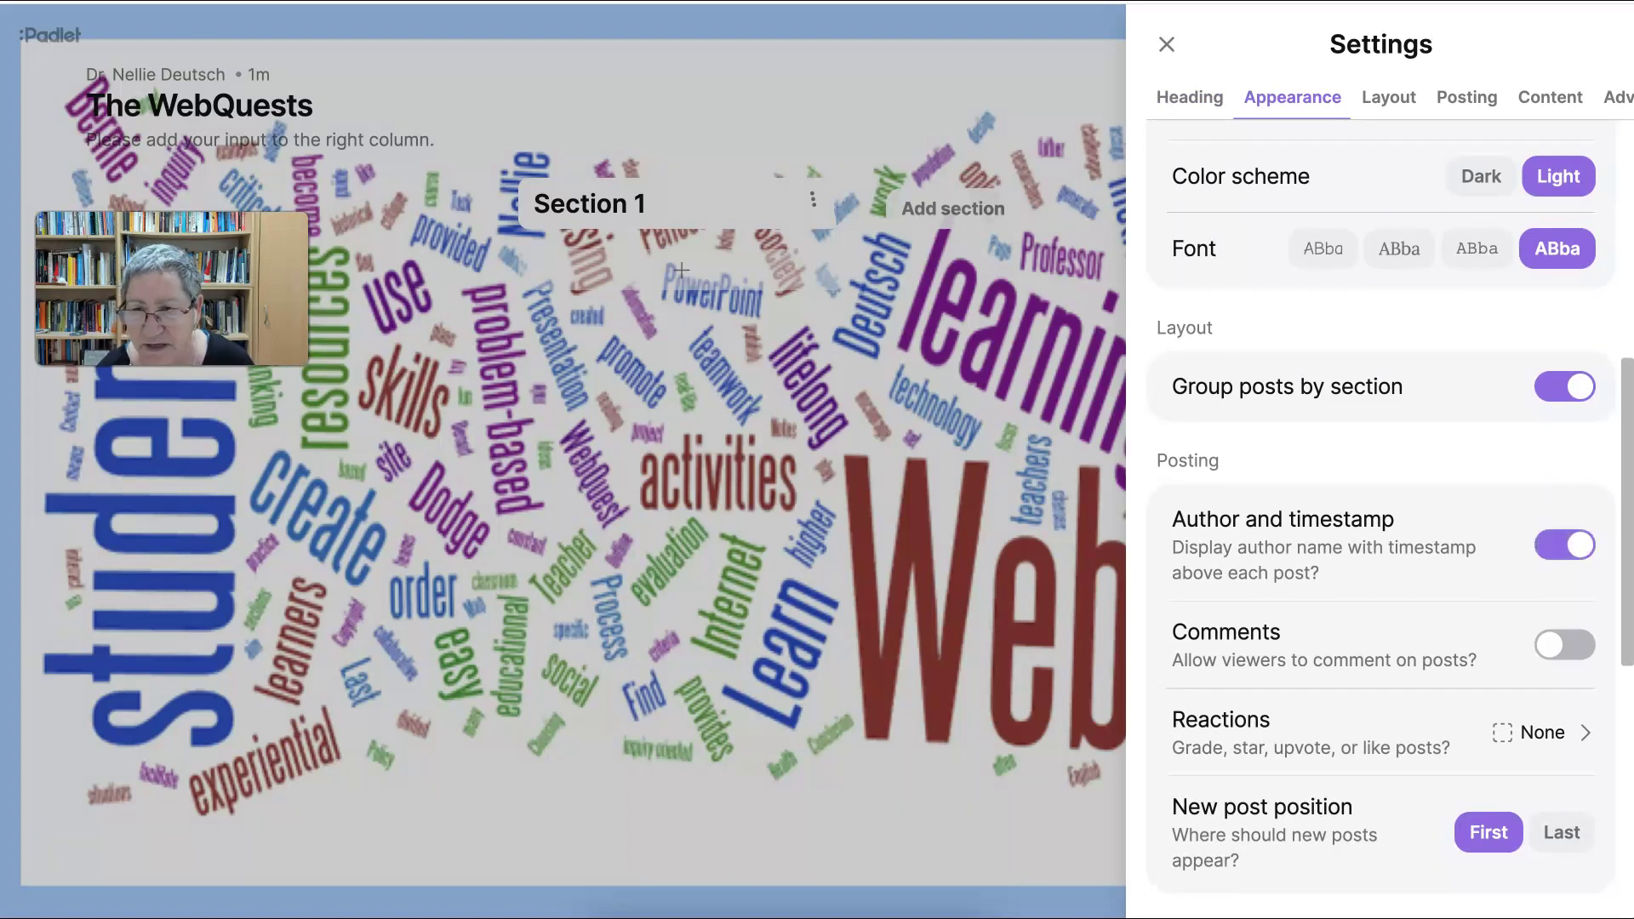
pyautogui.scroll(-1, 1389, 508)
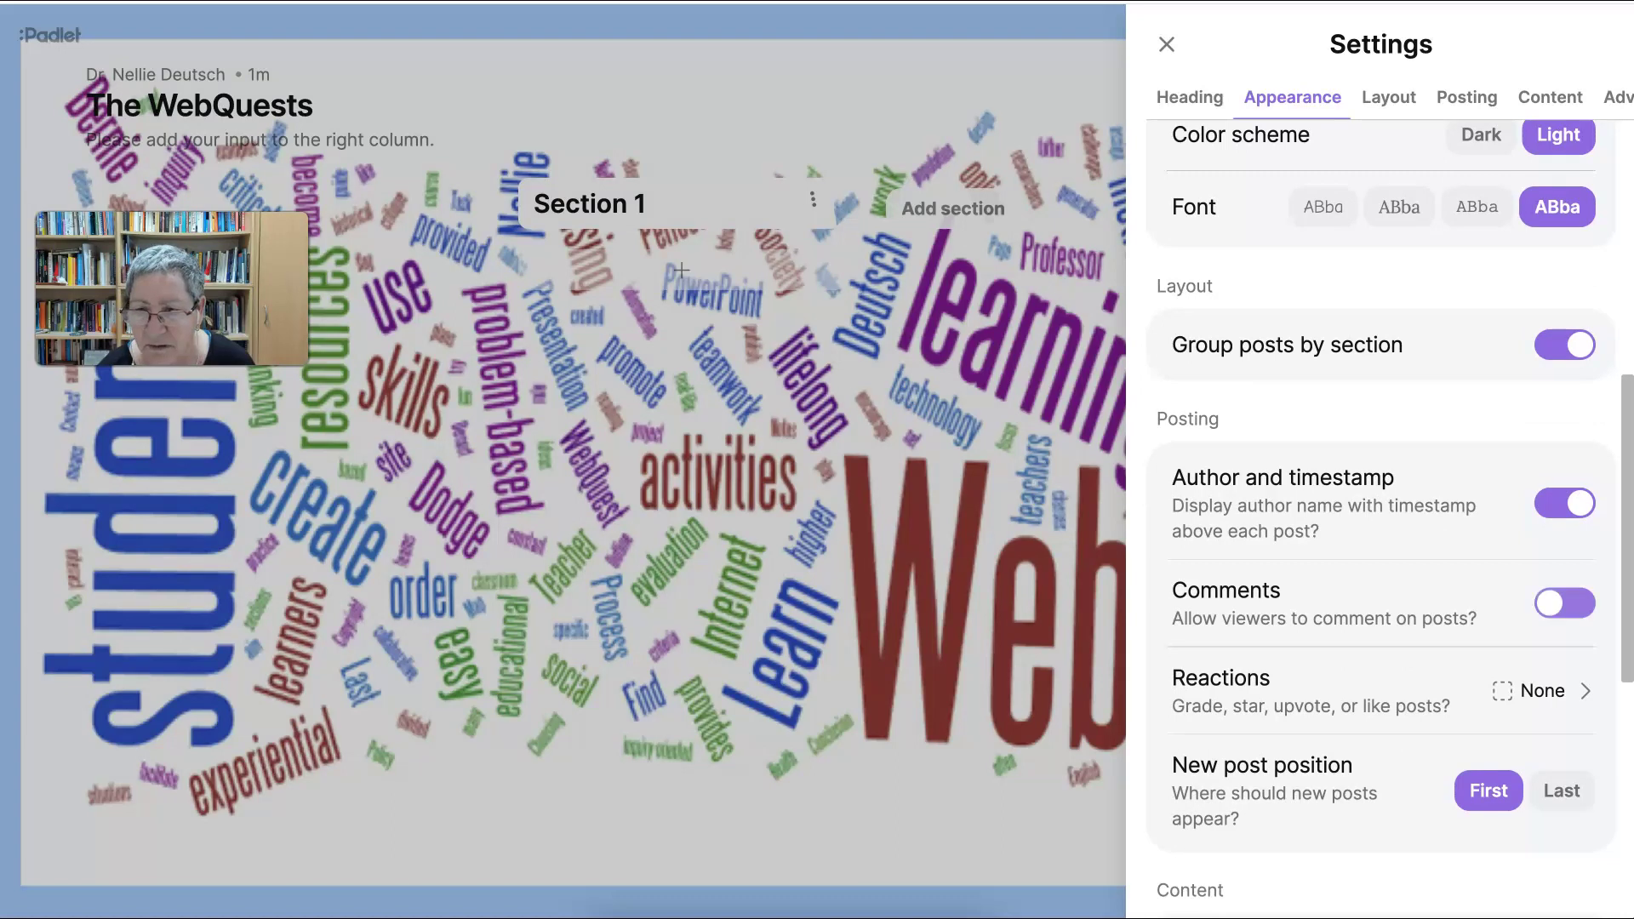
pyautogui.click(1564, 602)
pyautogui.scroll(-3, 1365, 613)
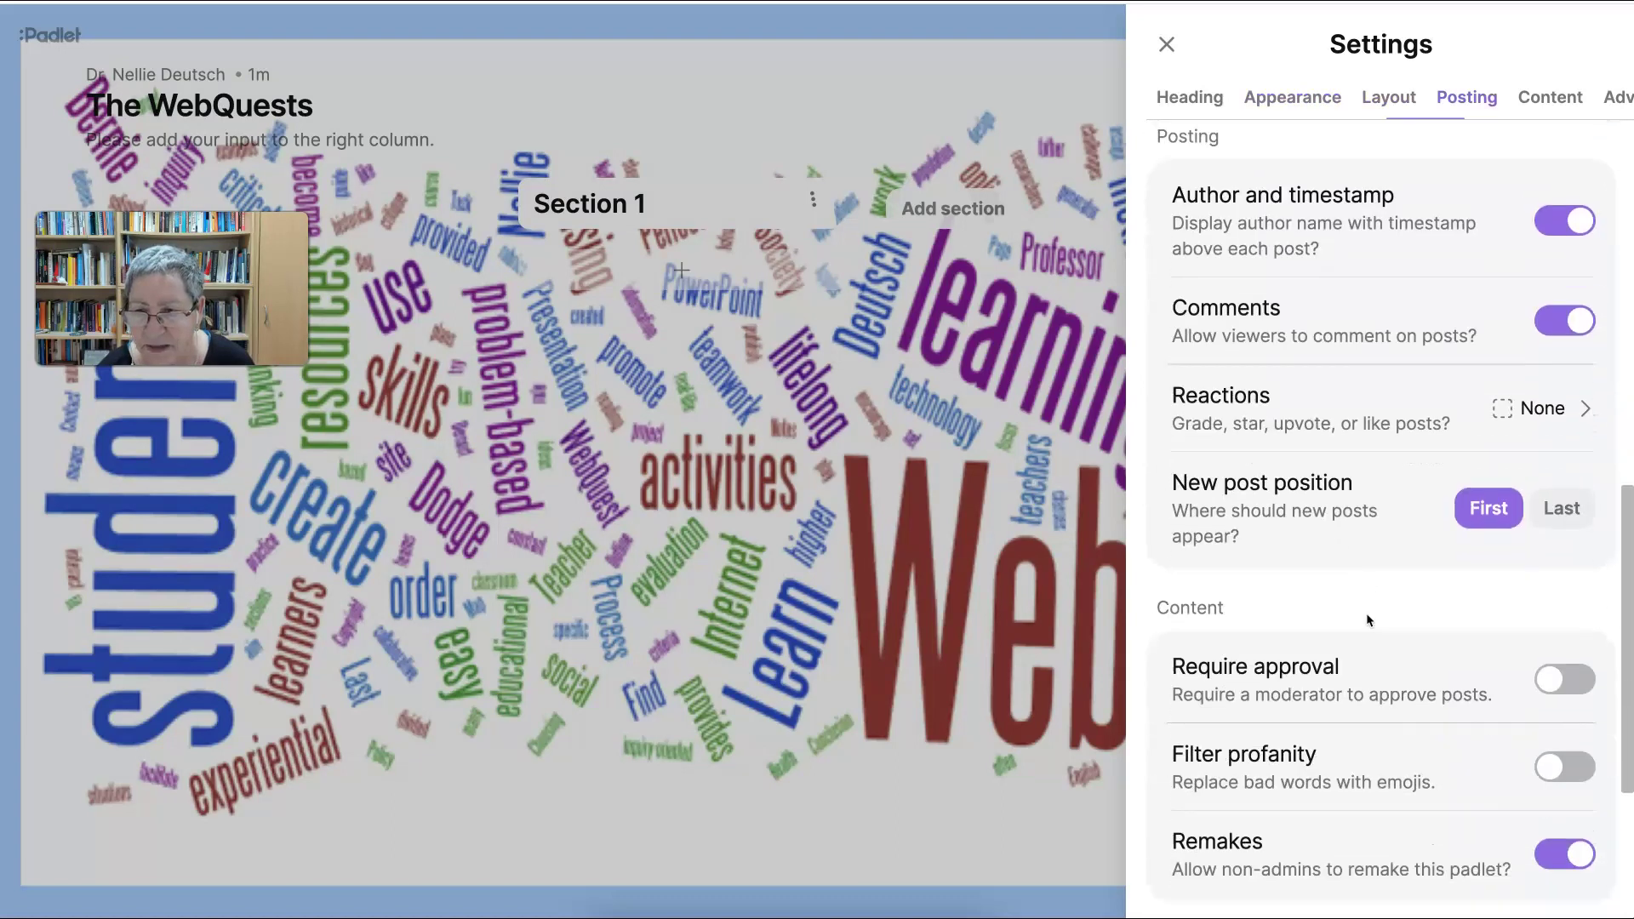
pyautogui.scroll(-2, 1367, 619)
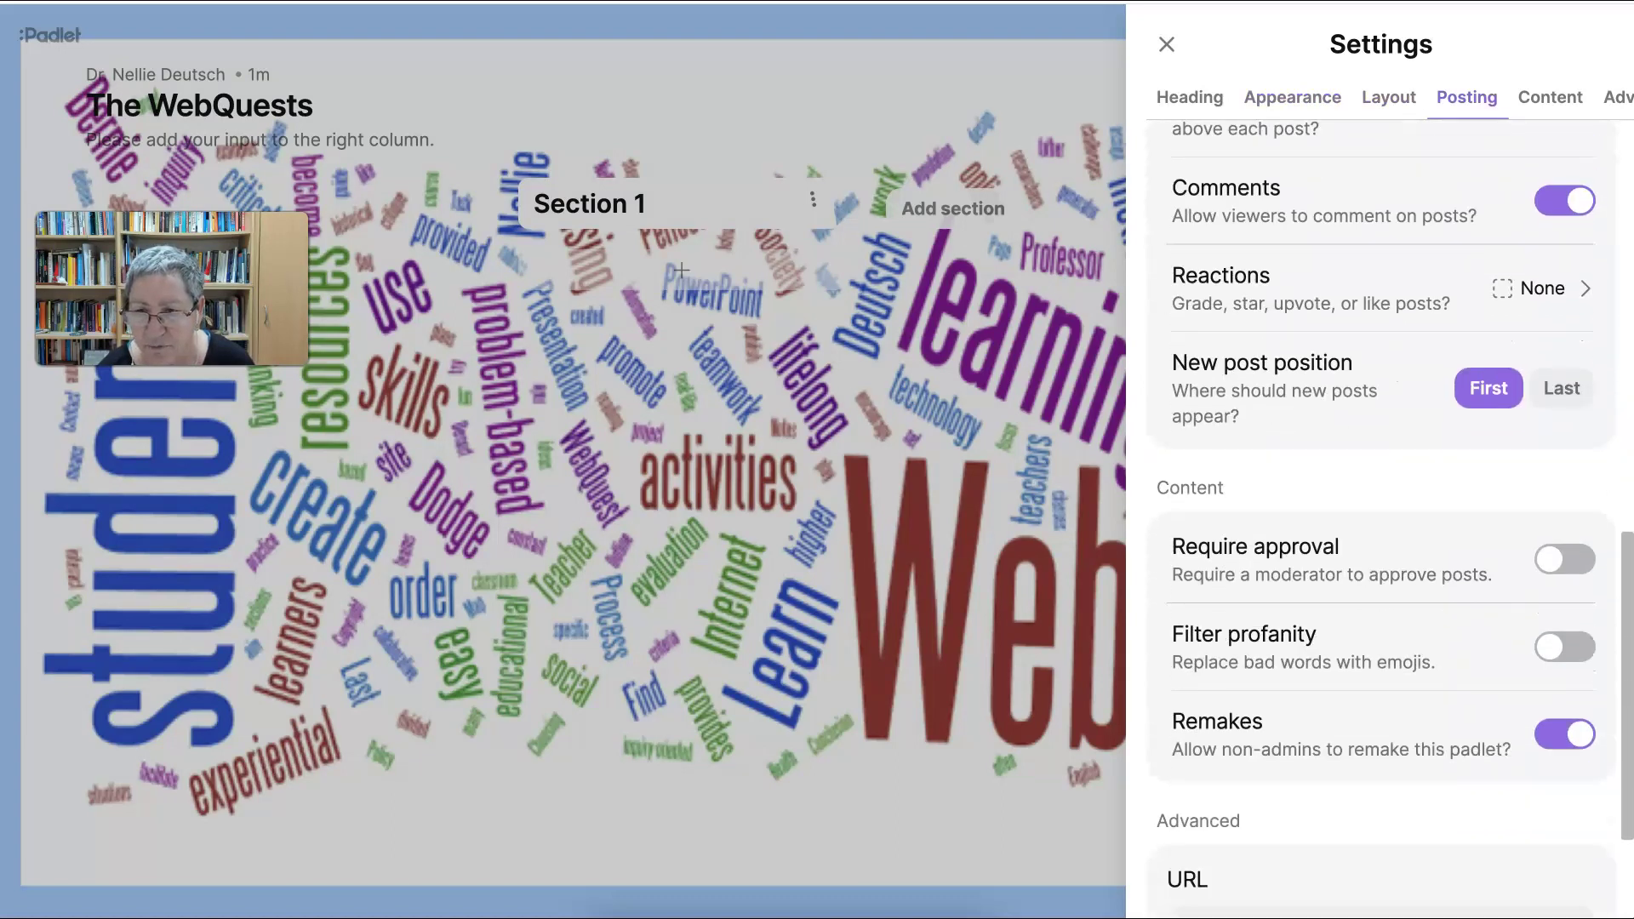
pyautogui.click(1564, 647)
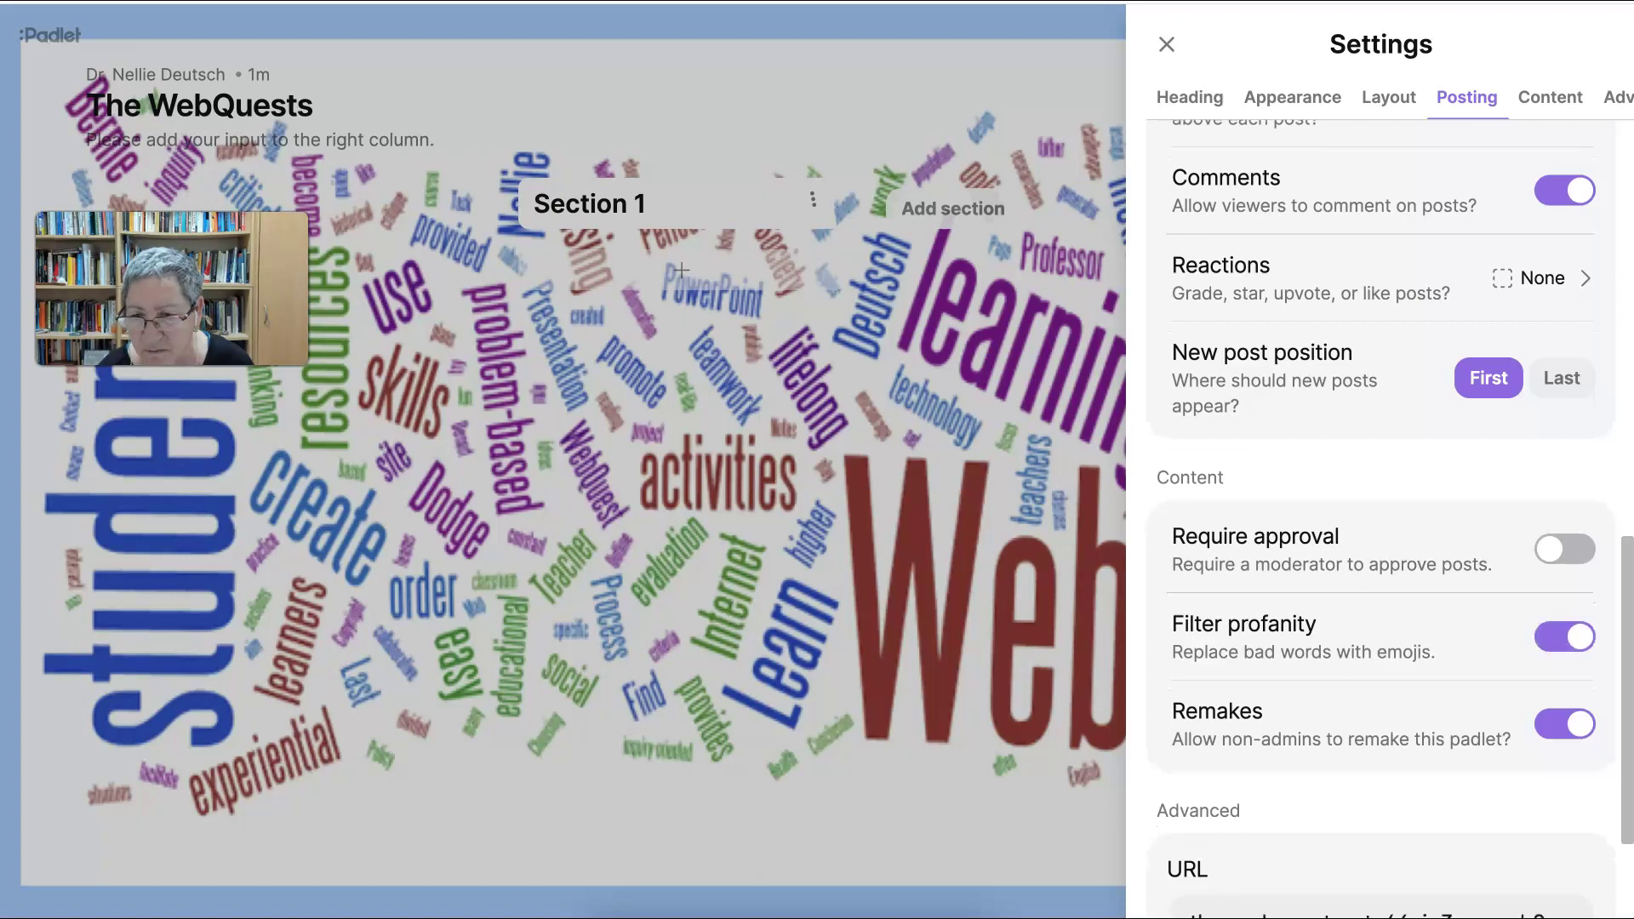
pyautogui.scroll(-3, 1334, 648)
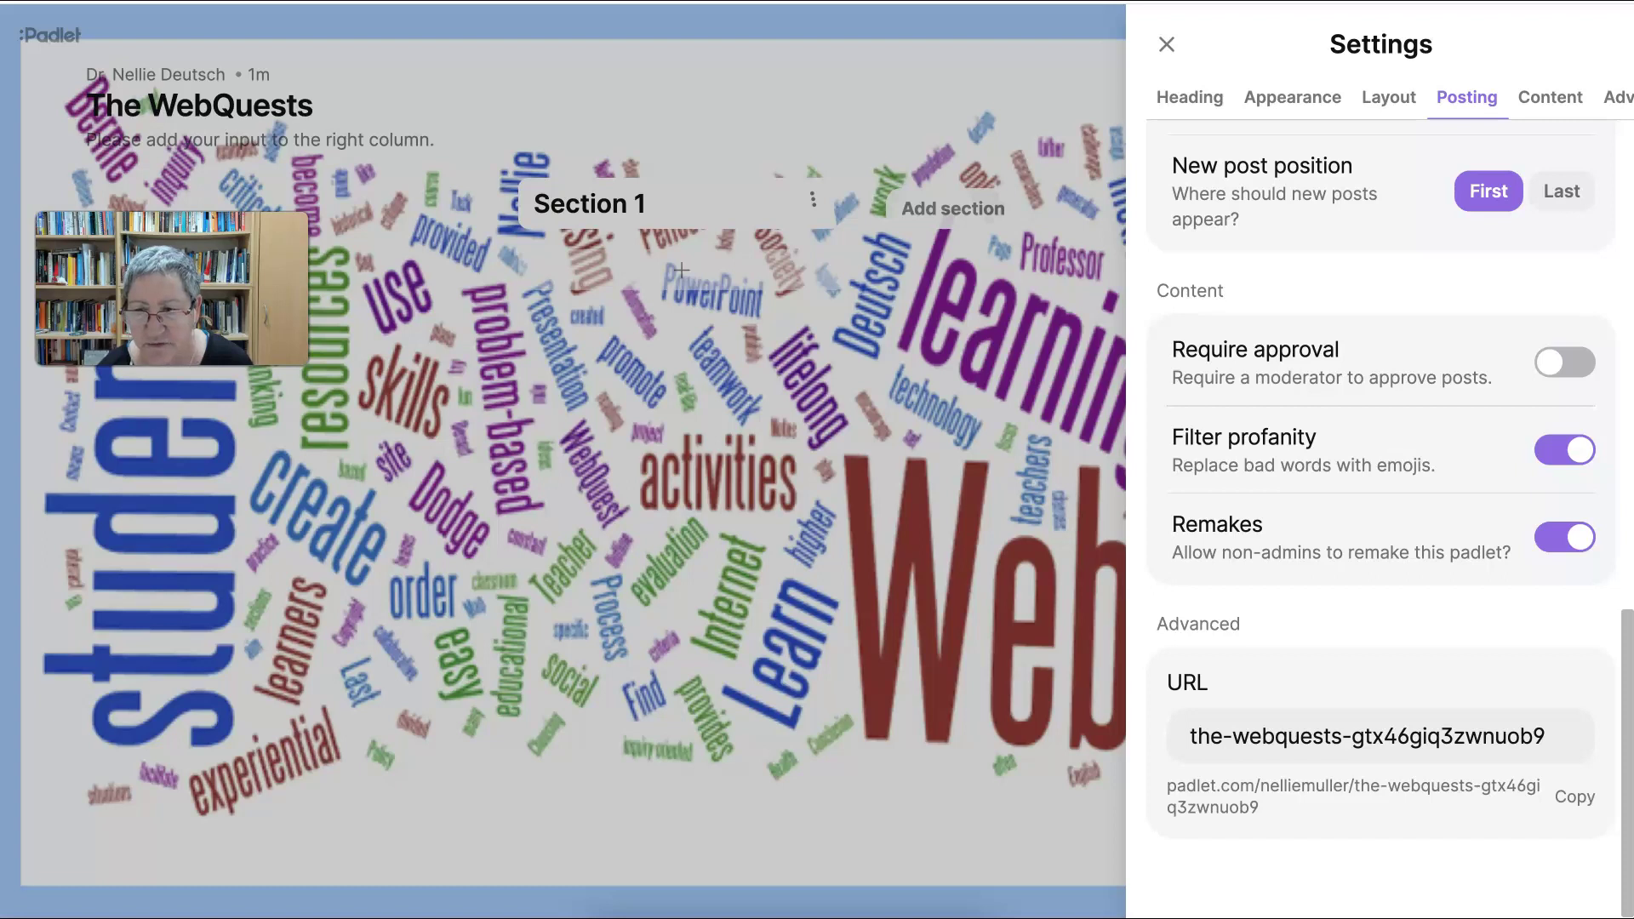
pyautogui.scroll(10, 1378, 510)
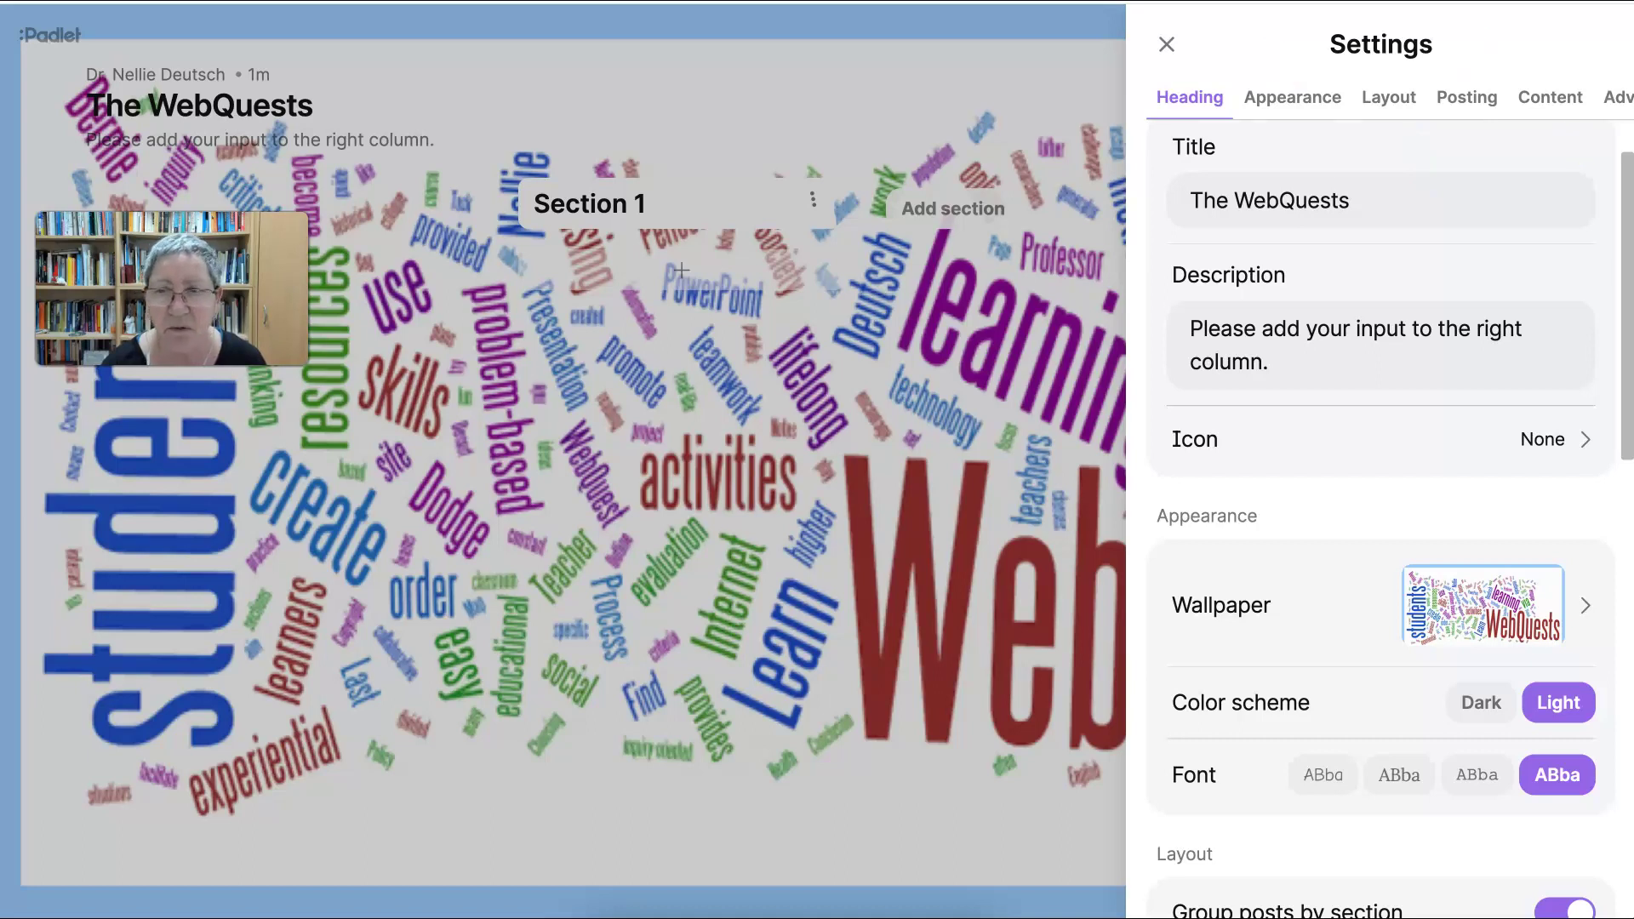
pyautogui.scroll(-15, 1359, 431)
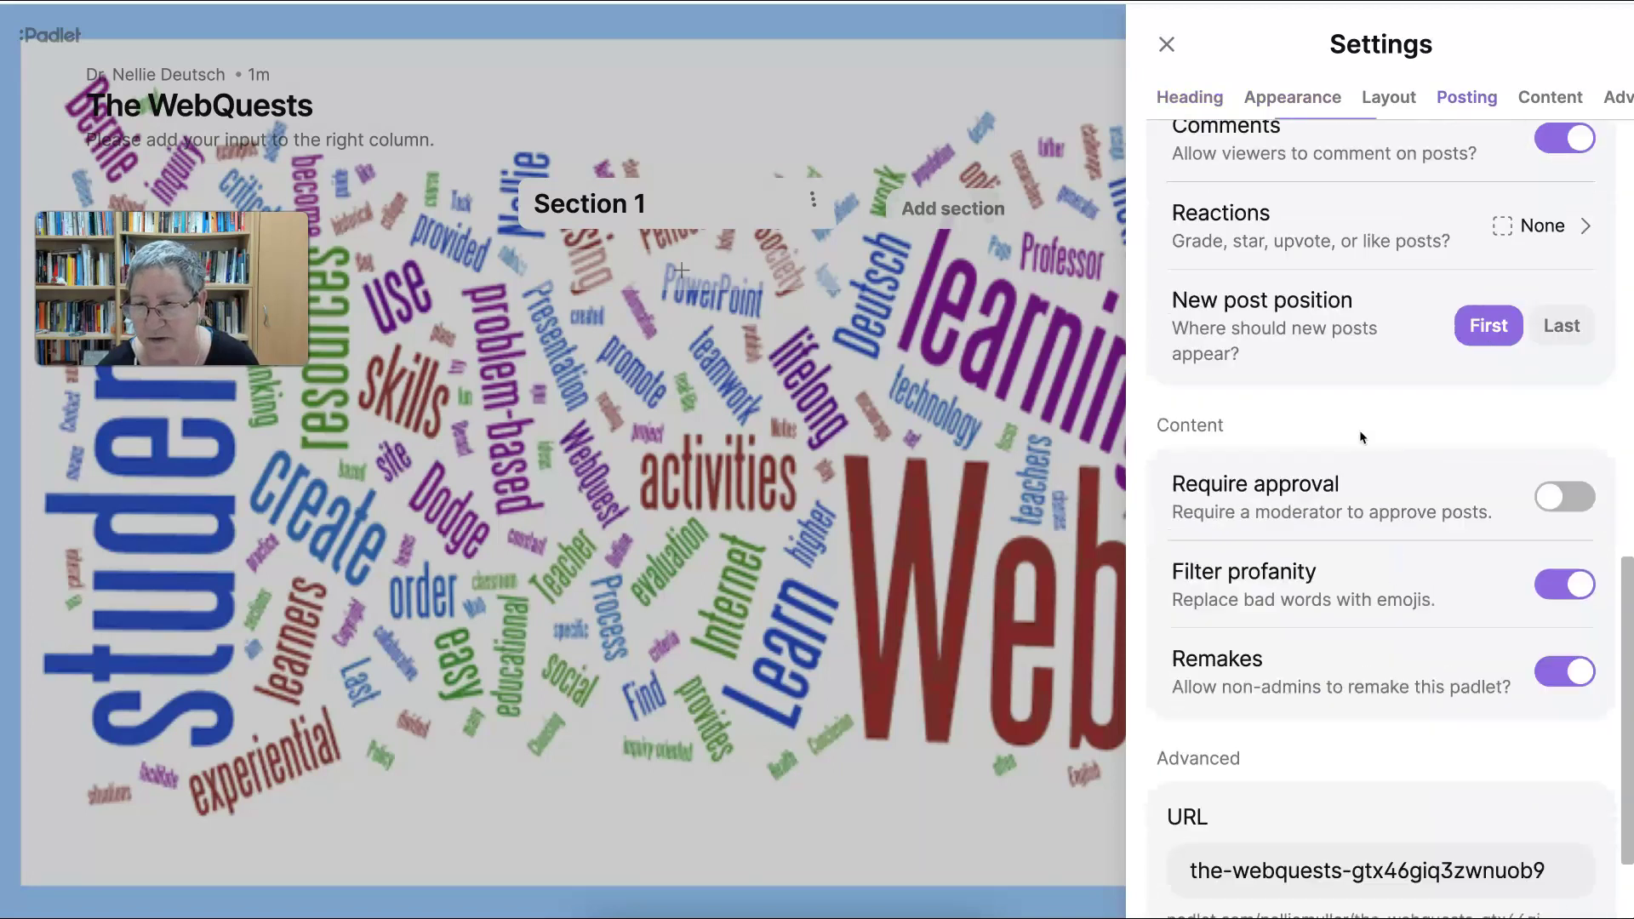
pyautogui.scroll(20, 1360, 430)
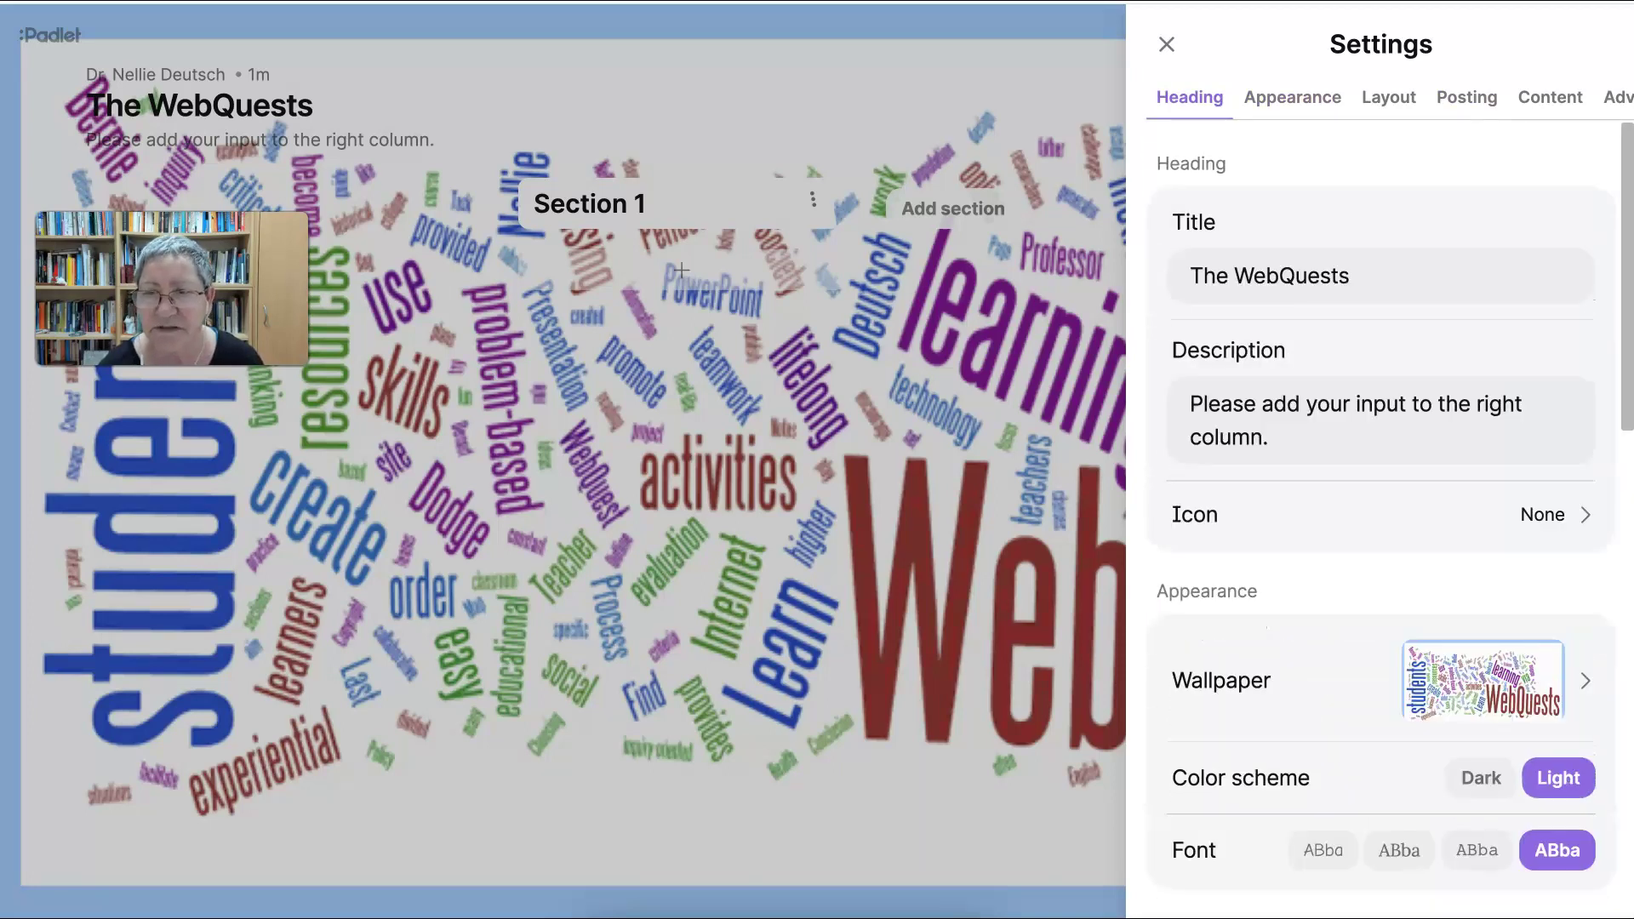
# - Close Settings to show the board's empty 'Section 1' over the word-cloud wallpaper
pyautogui.click(680, 269)
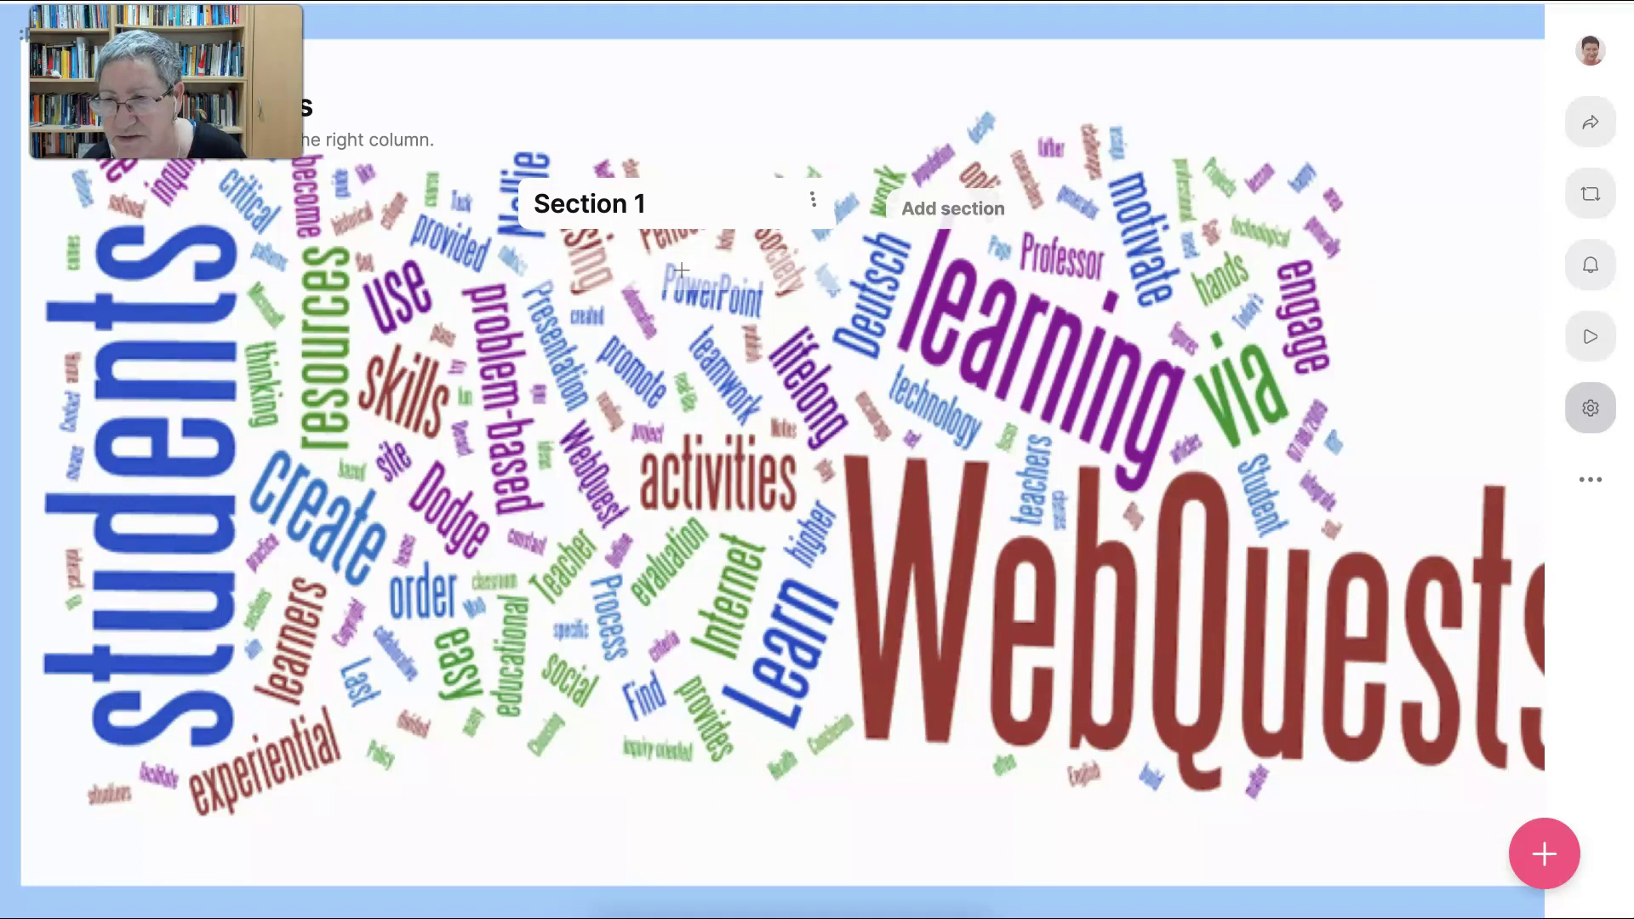
# - Bring up the board's Share options from the ... menu
pyautogui.click(1590, 480)
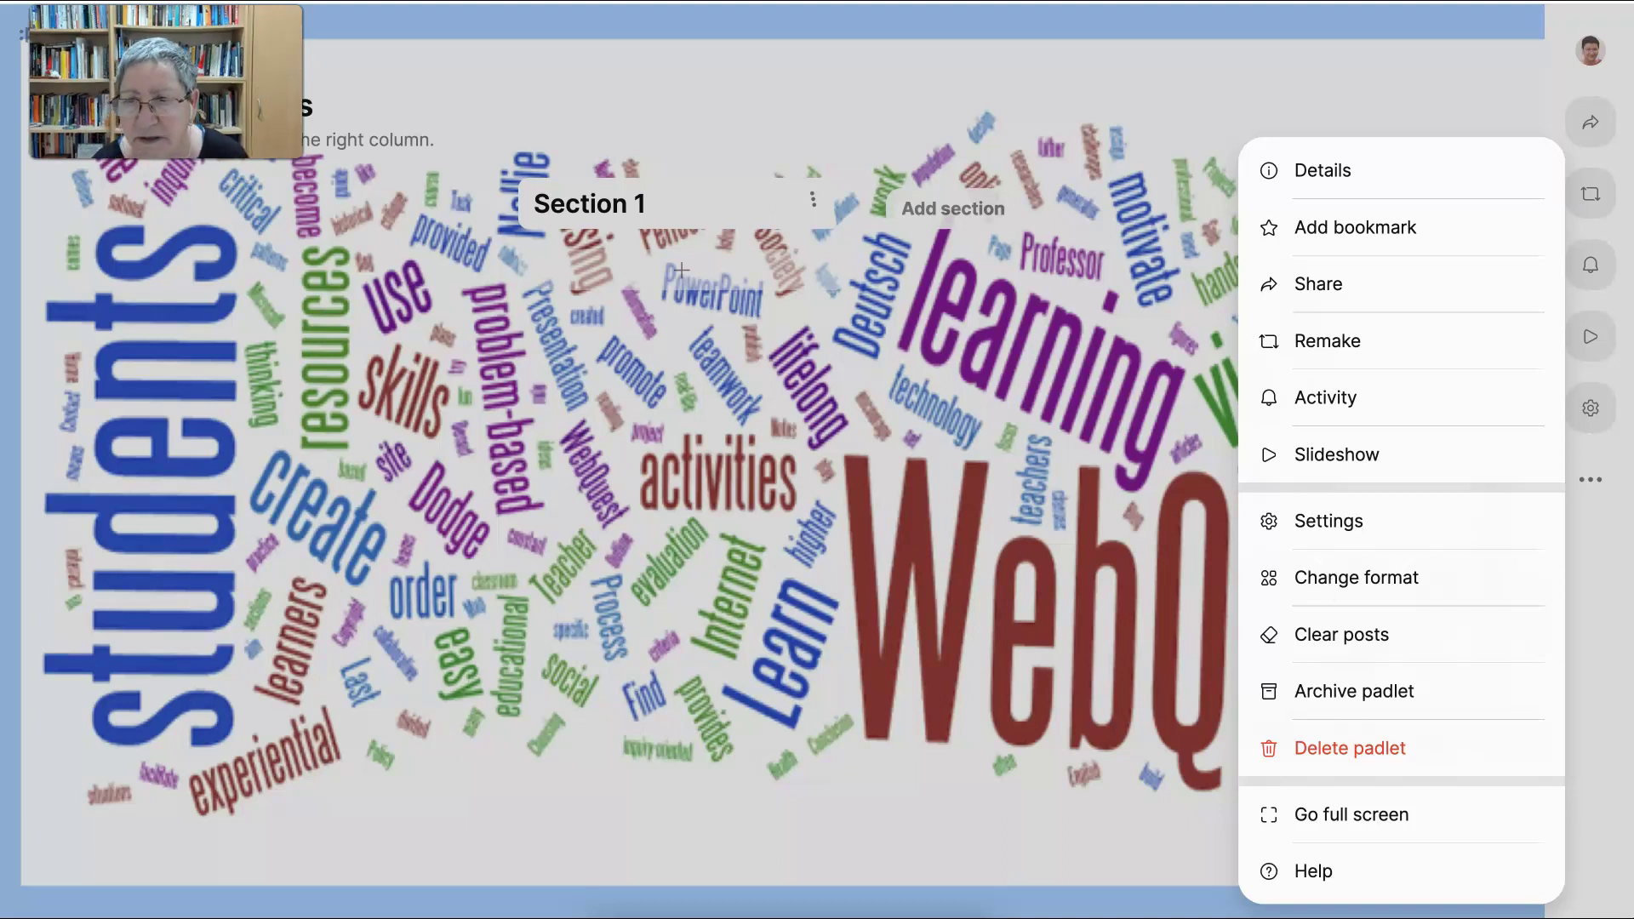
pyautogui.click(1314, 285)
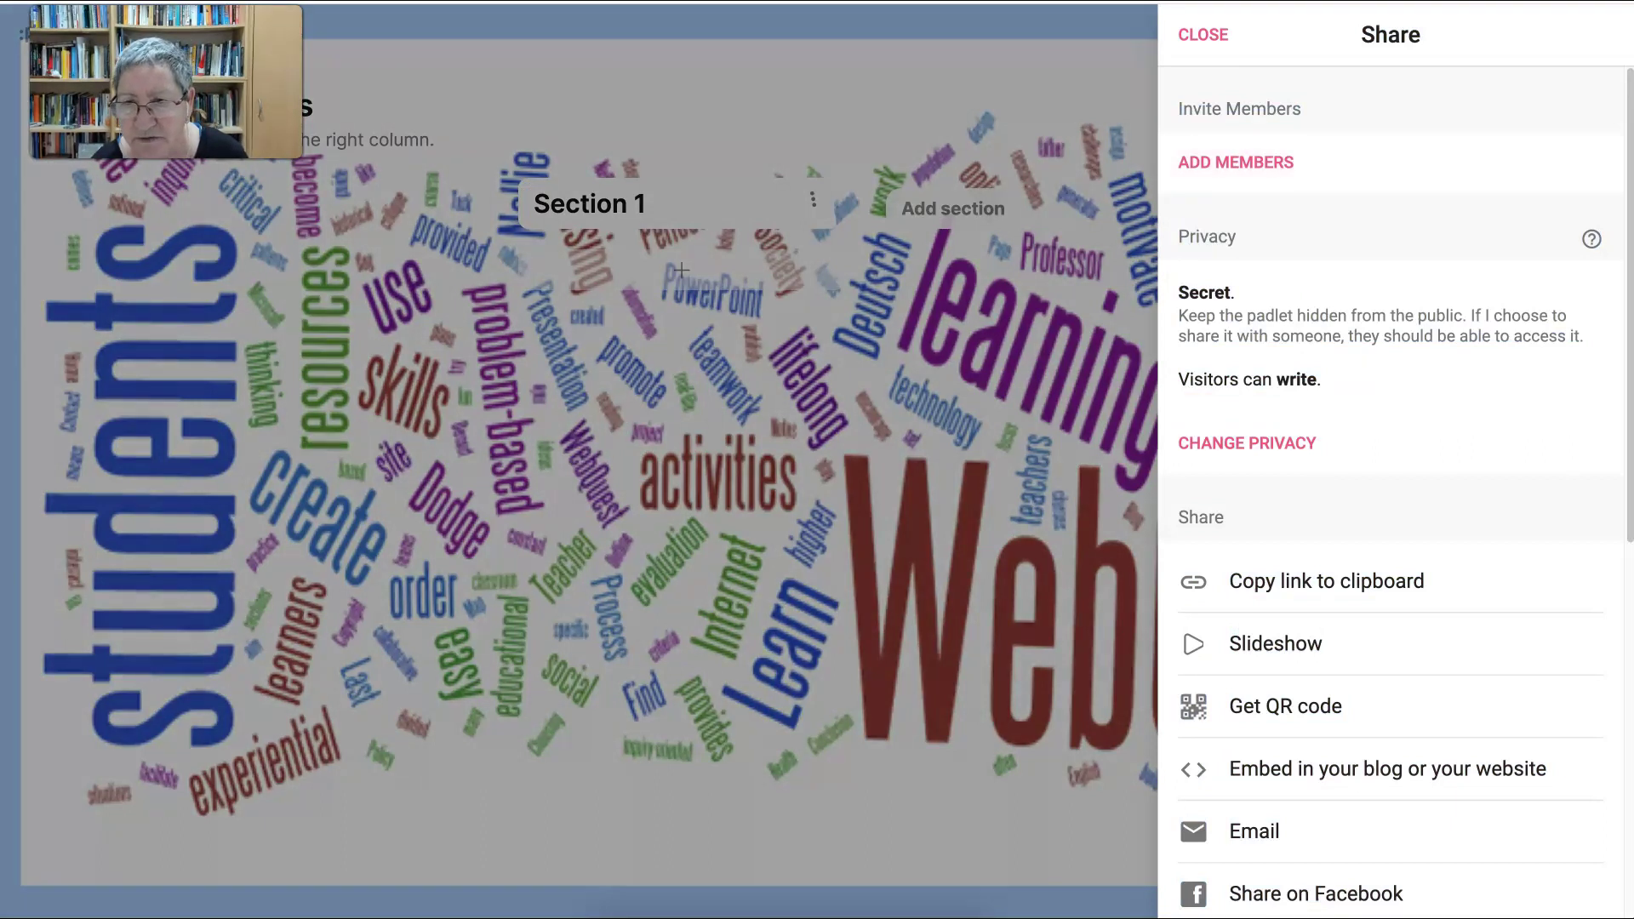
pyautogui.scroll(-1, 1299, 457)
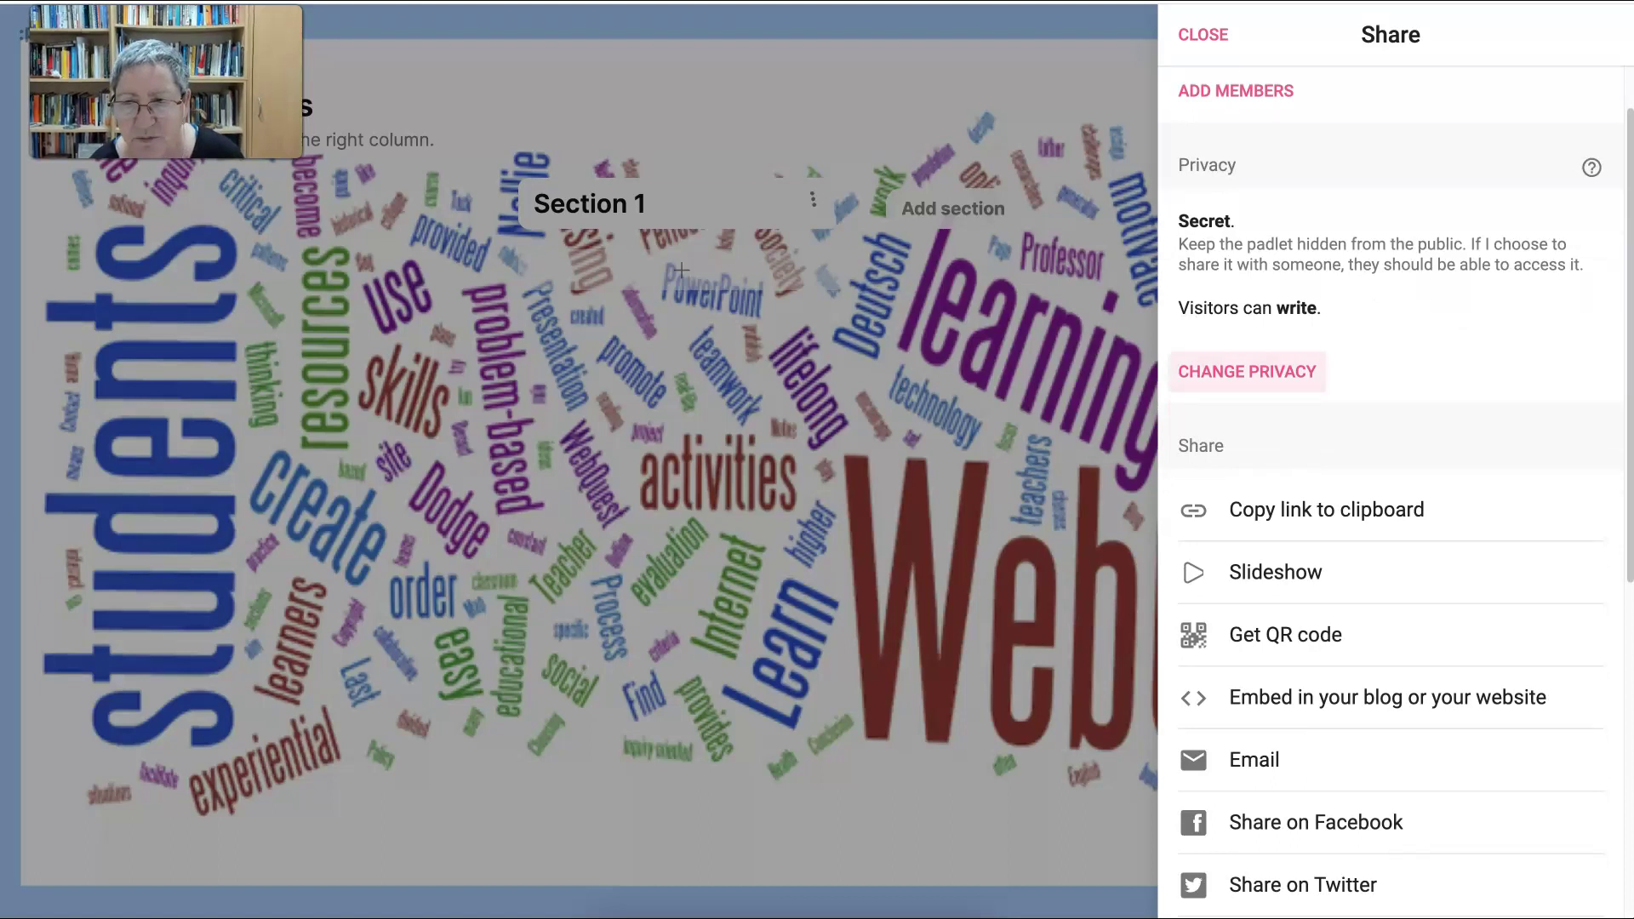
# - Save Secret privacy limited to logged-in visitors, keeping Can write permission
pyautogui.click(1246, 371)
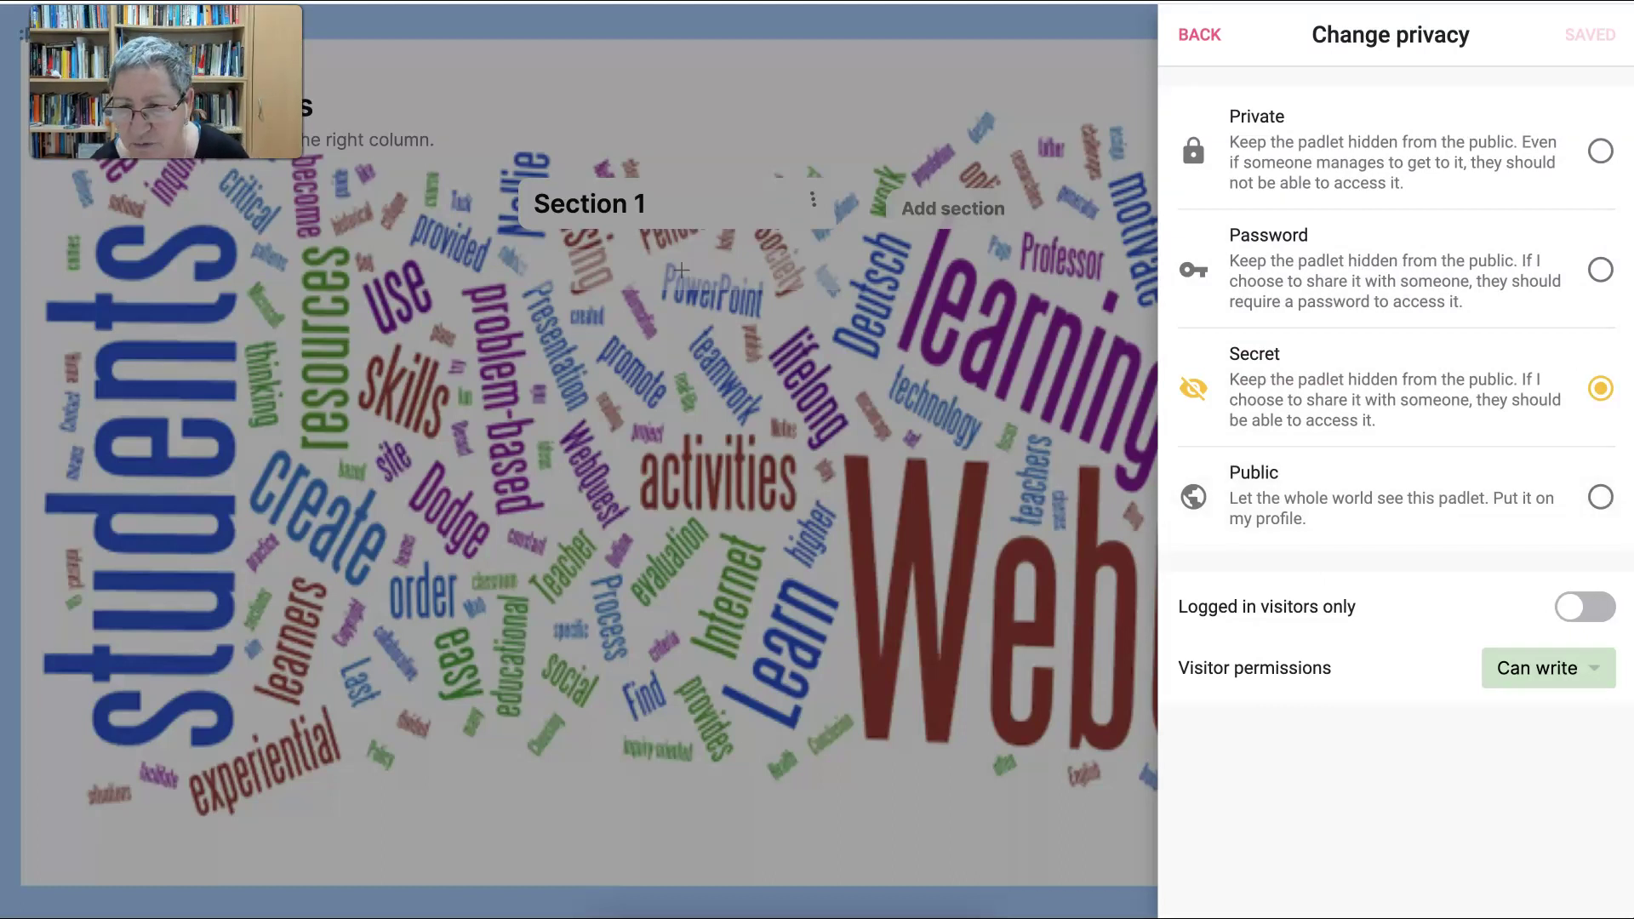
pyautogui.click(1547, 668)
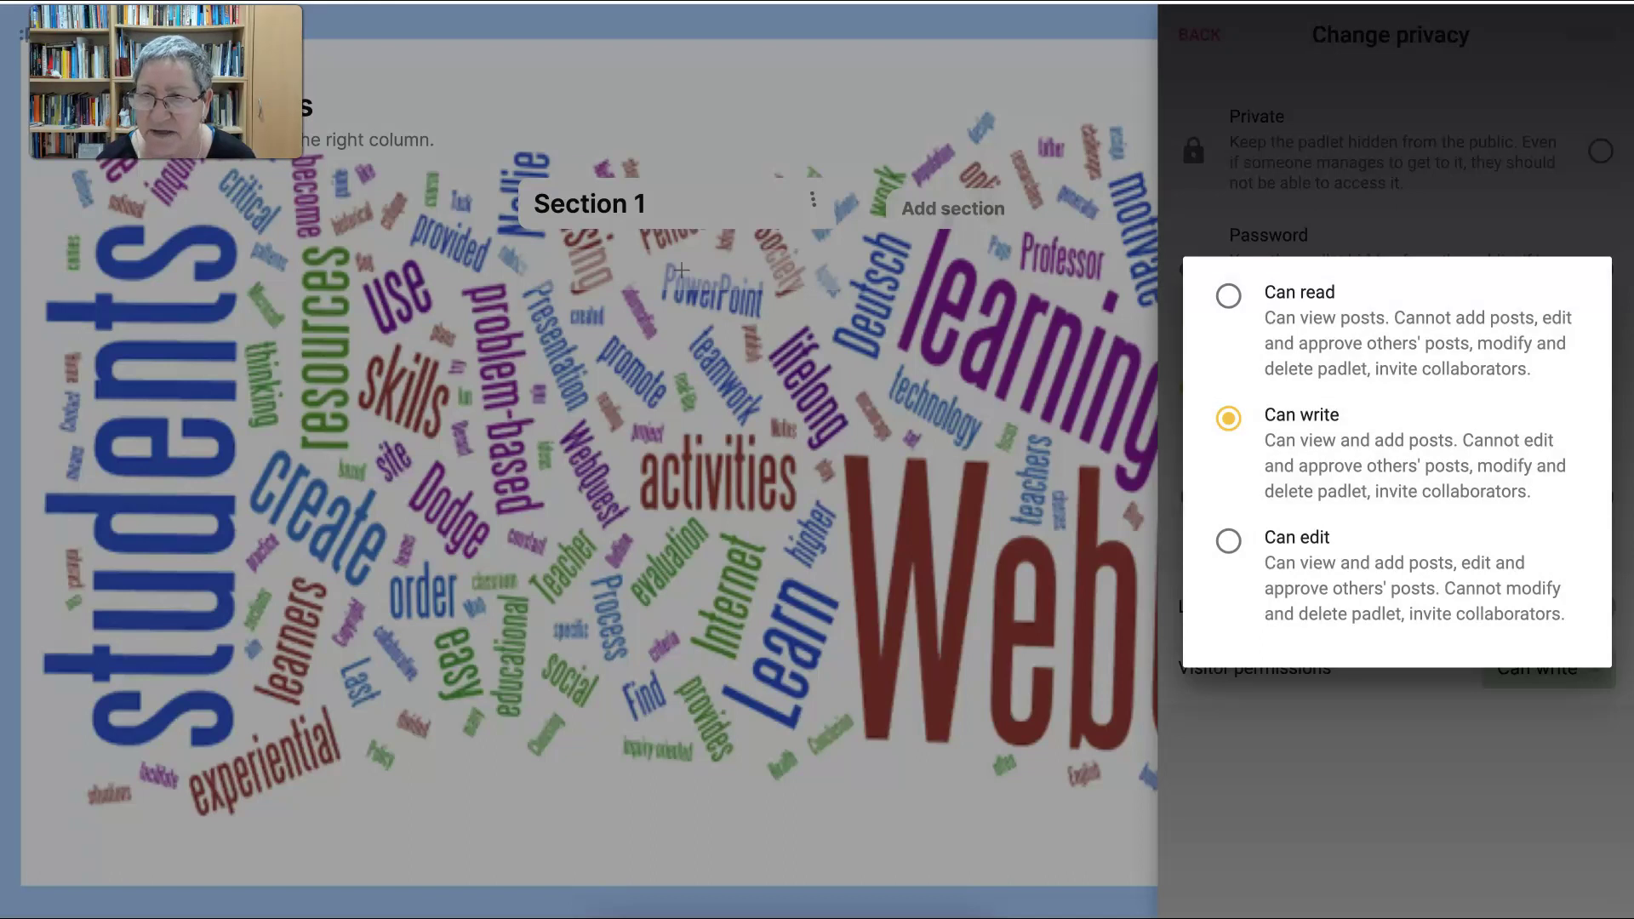
pyautogui.click(681, 270)
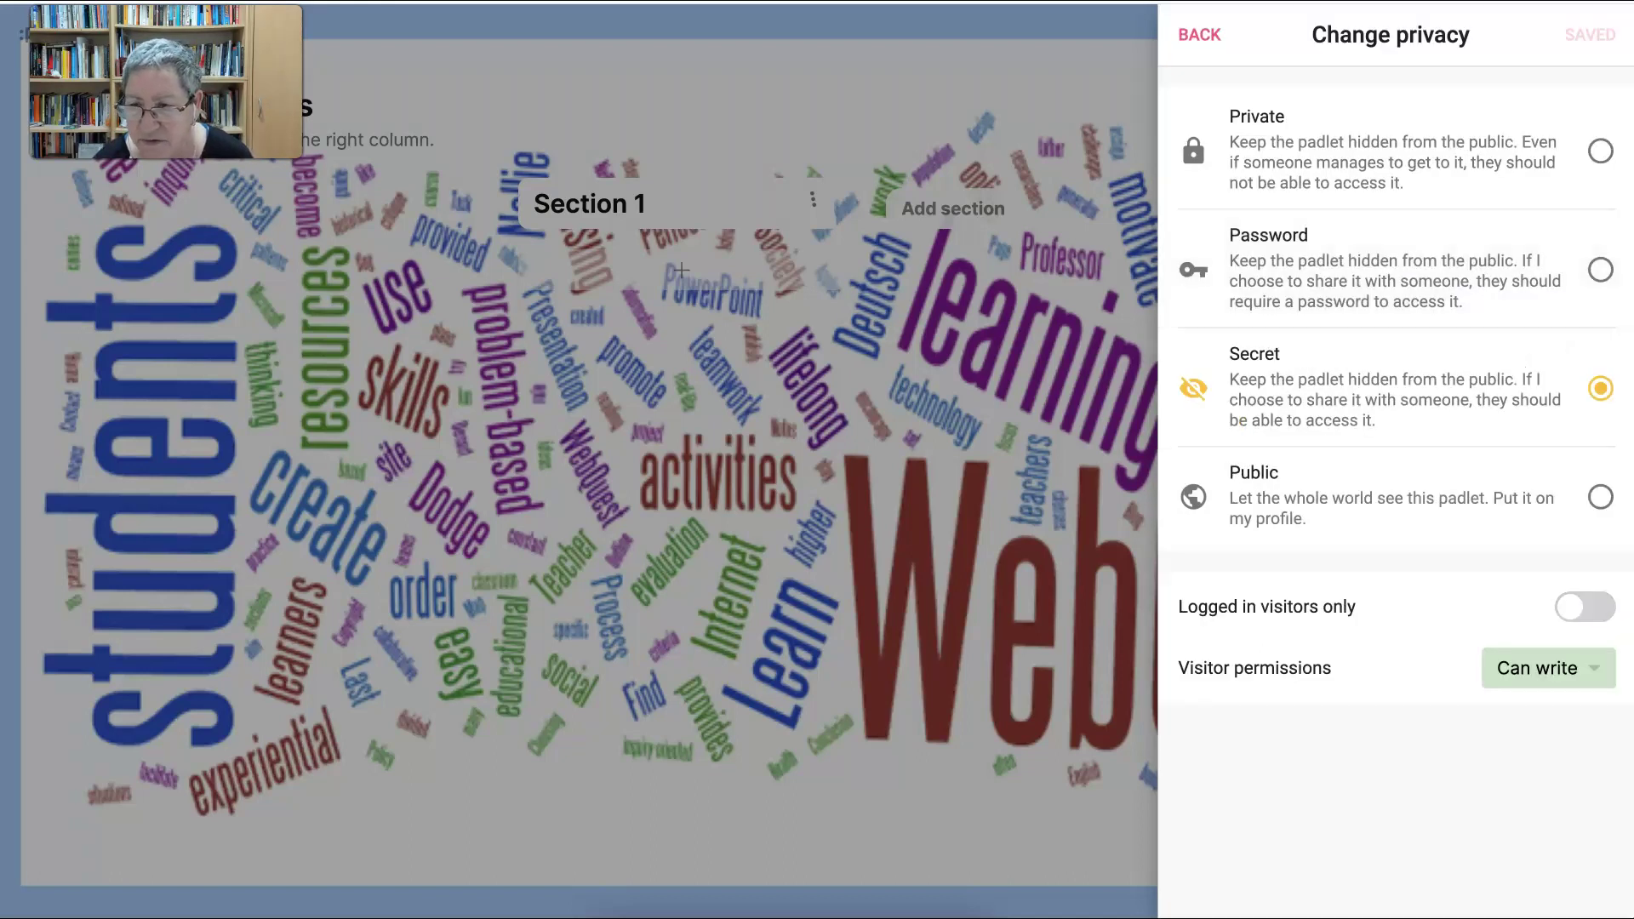
pyautogui.click(1584, 607)
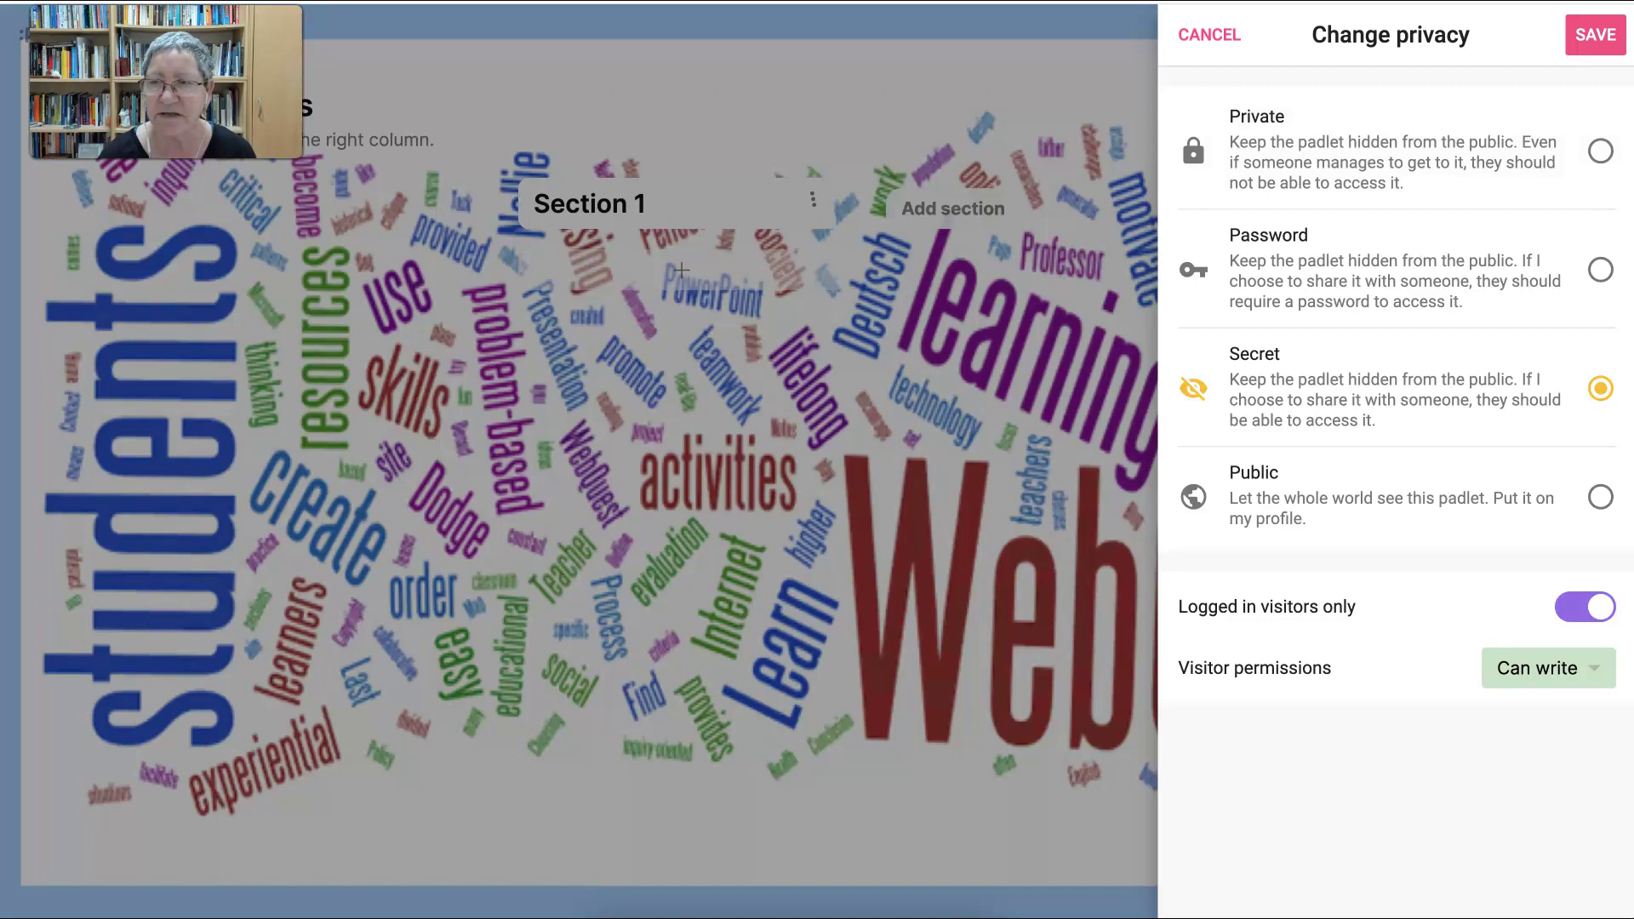
pyautogui.click(1594, 35)
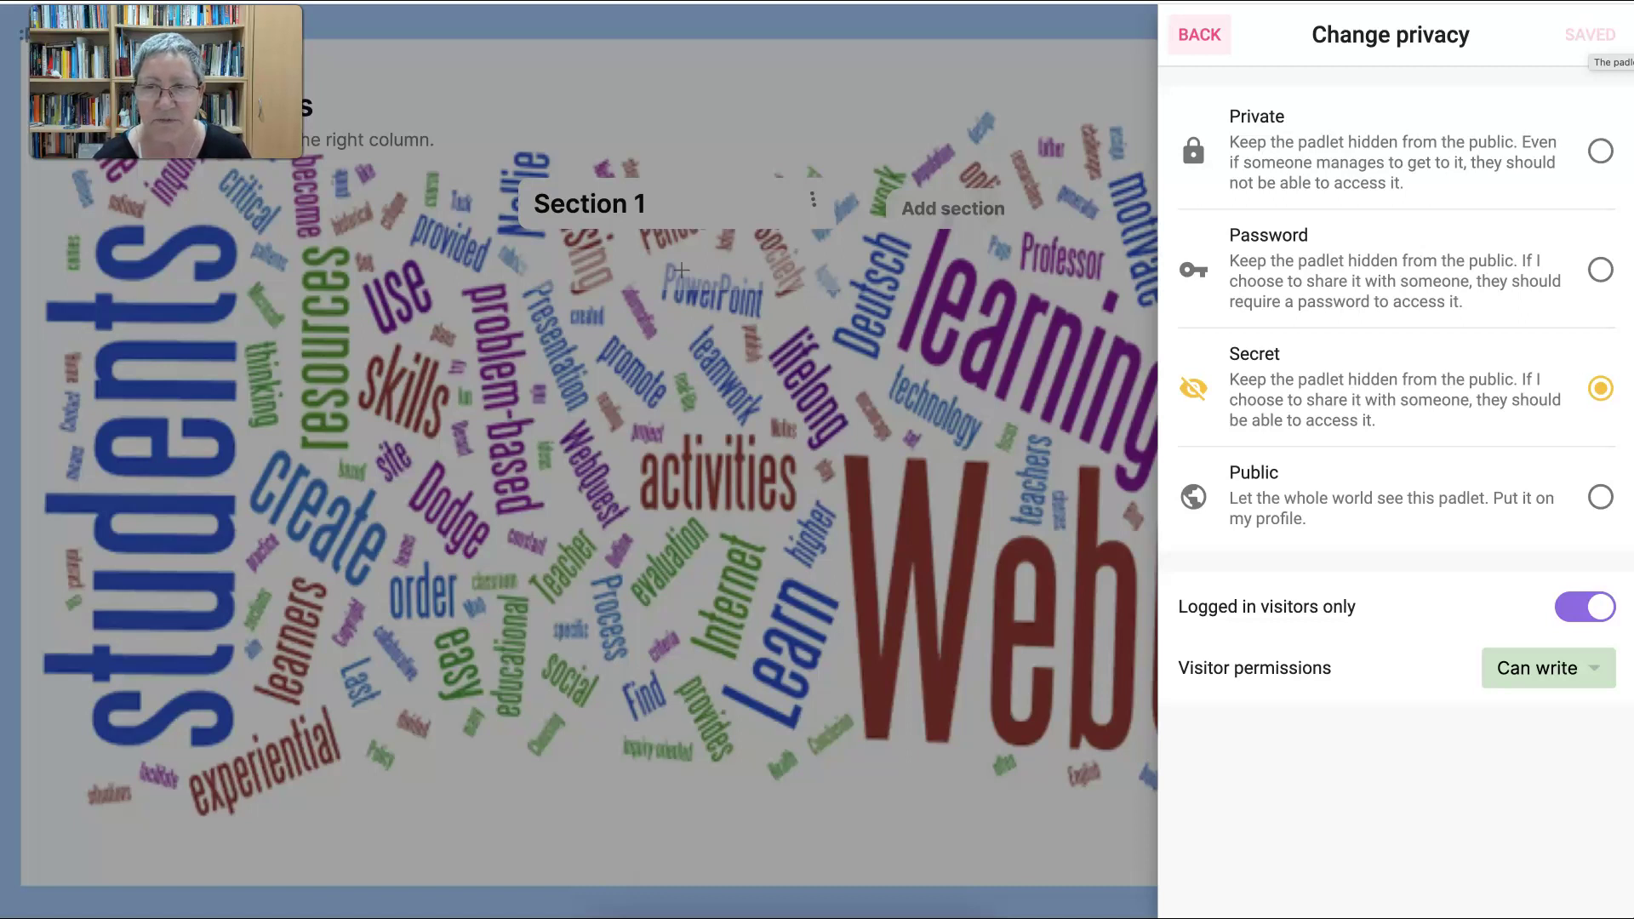
# - Go back to the Share options, look through them, and close the sharing panel
pyautogui.click(1200, 35)
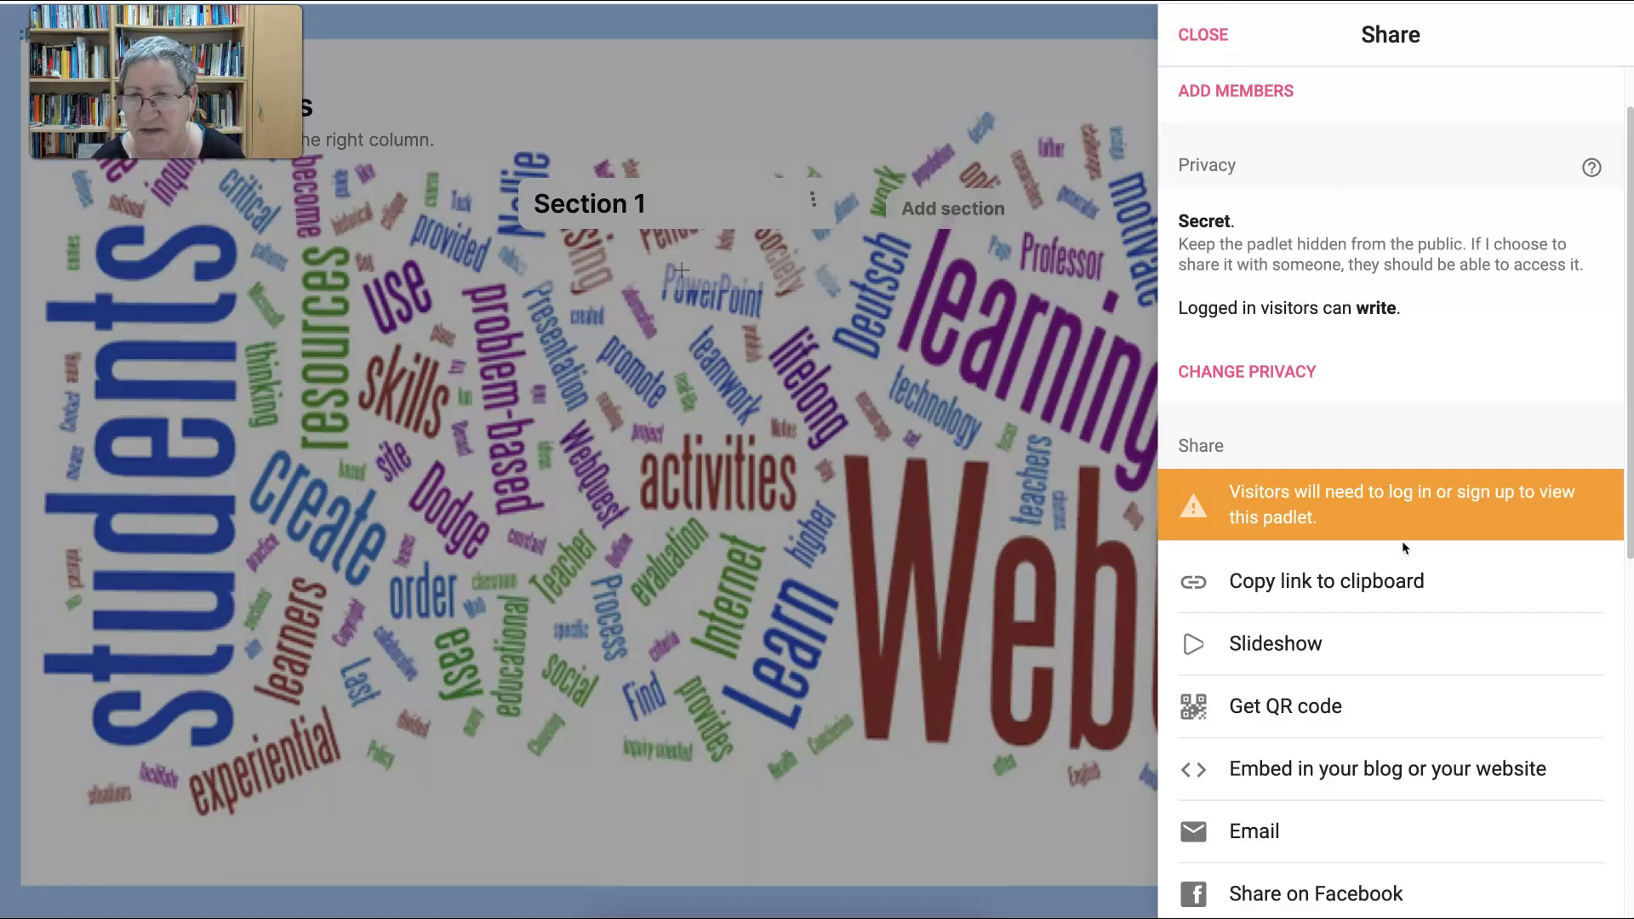
pyautogui.scroll(-2, 1361, 511)
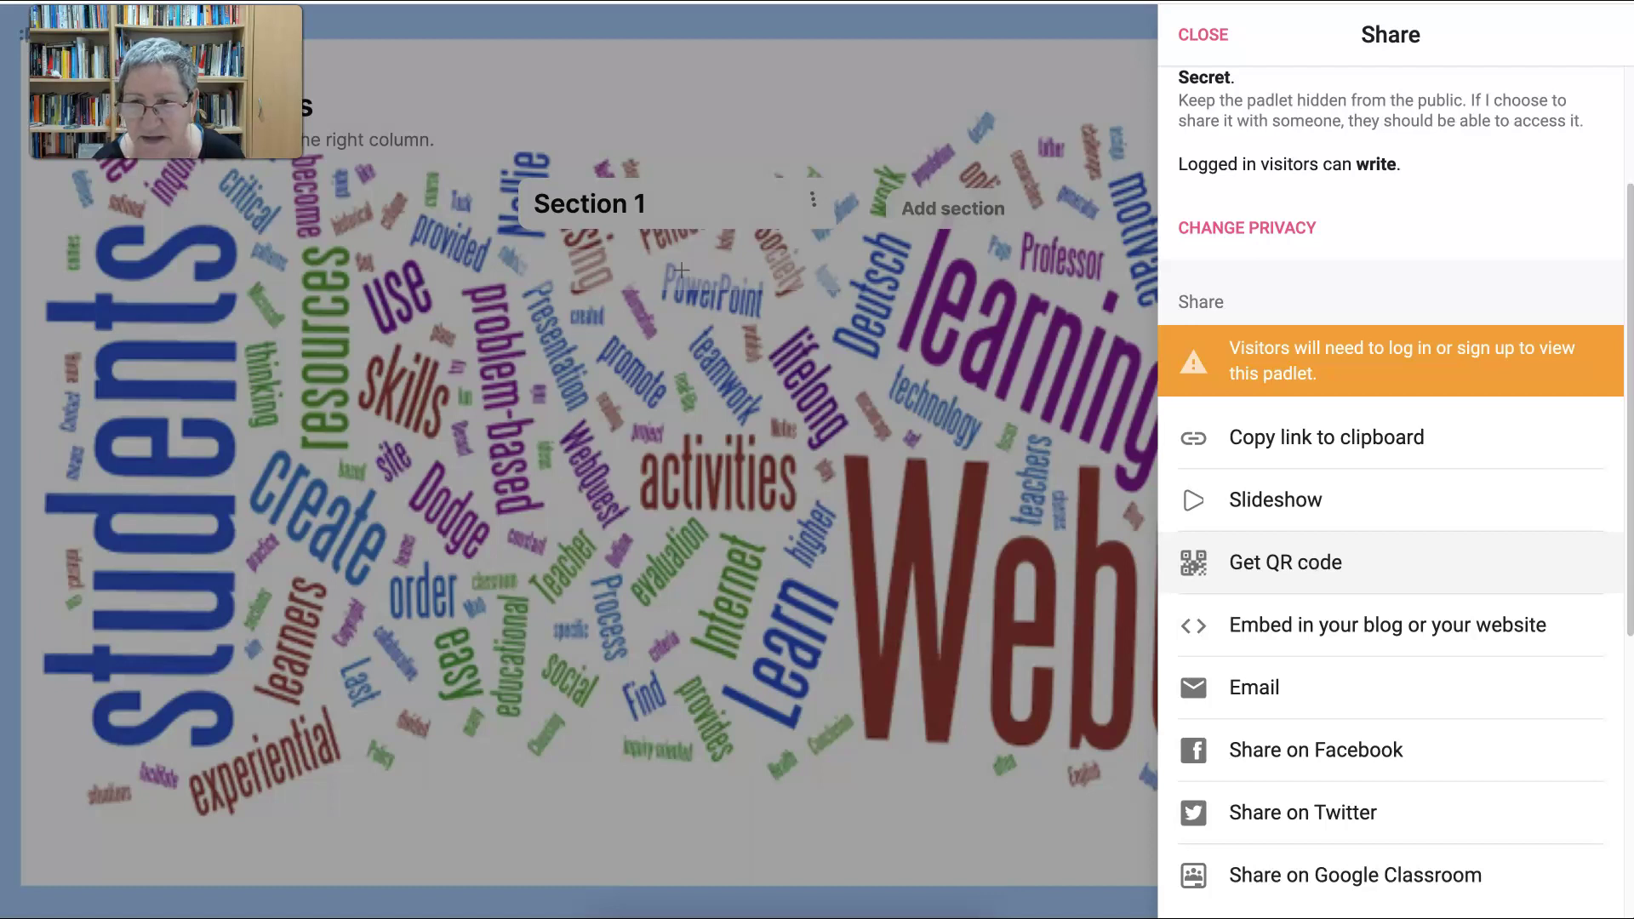
pyautogui.scroll(-1, 1395, 499)
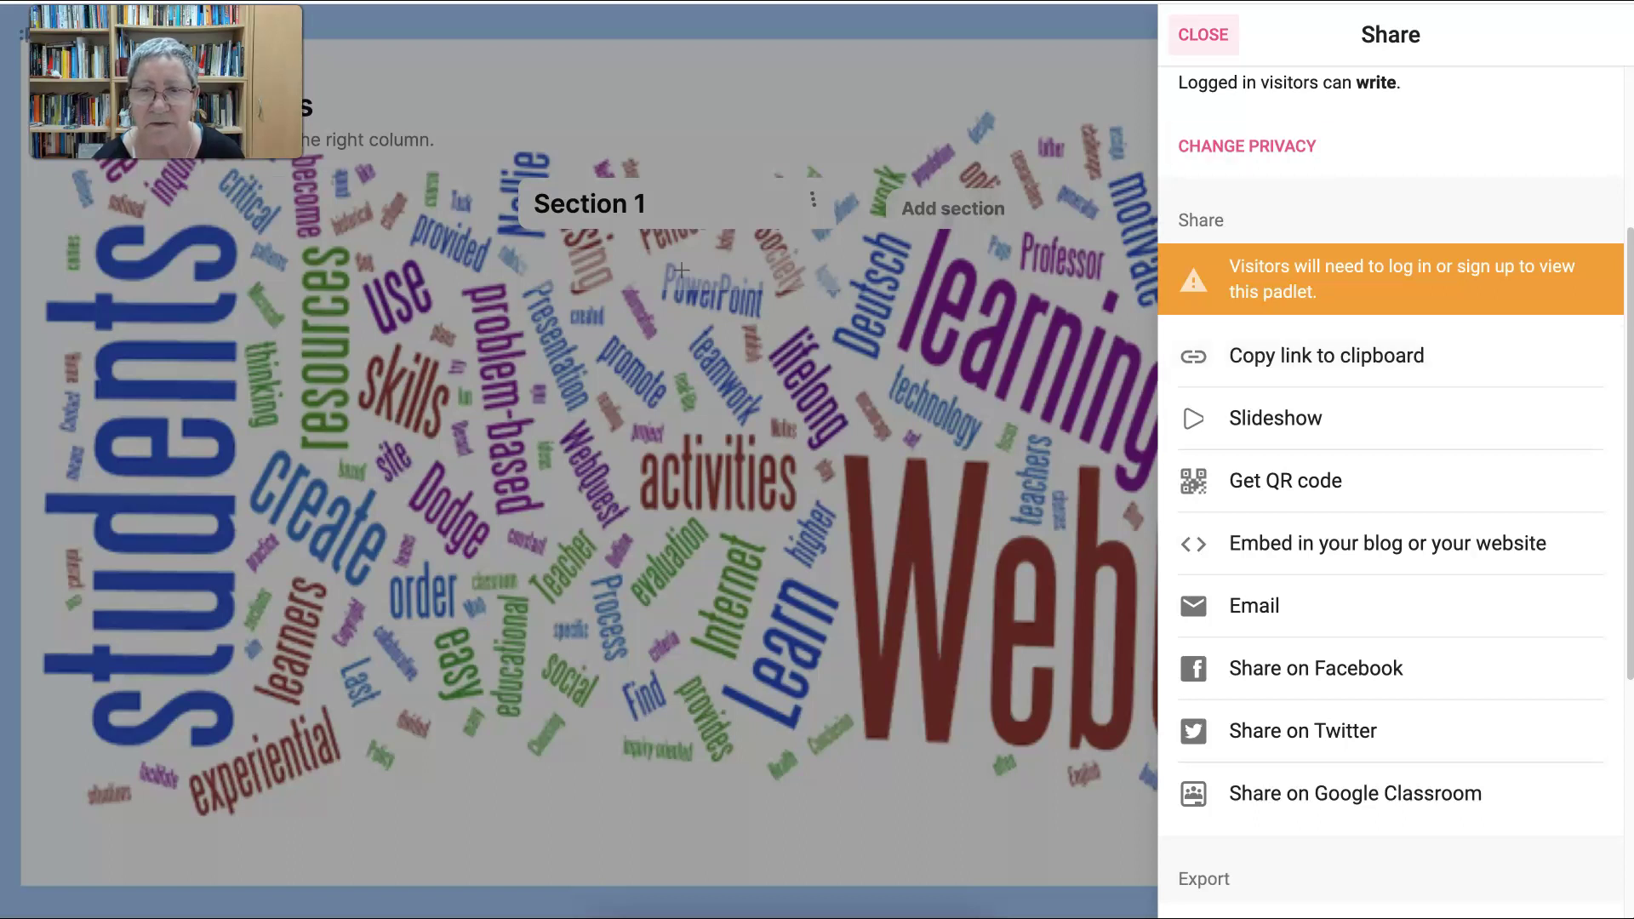
pyautogui.click(1202, 34)
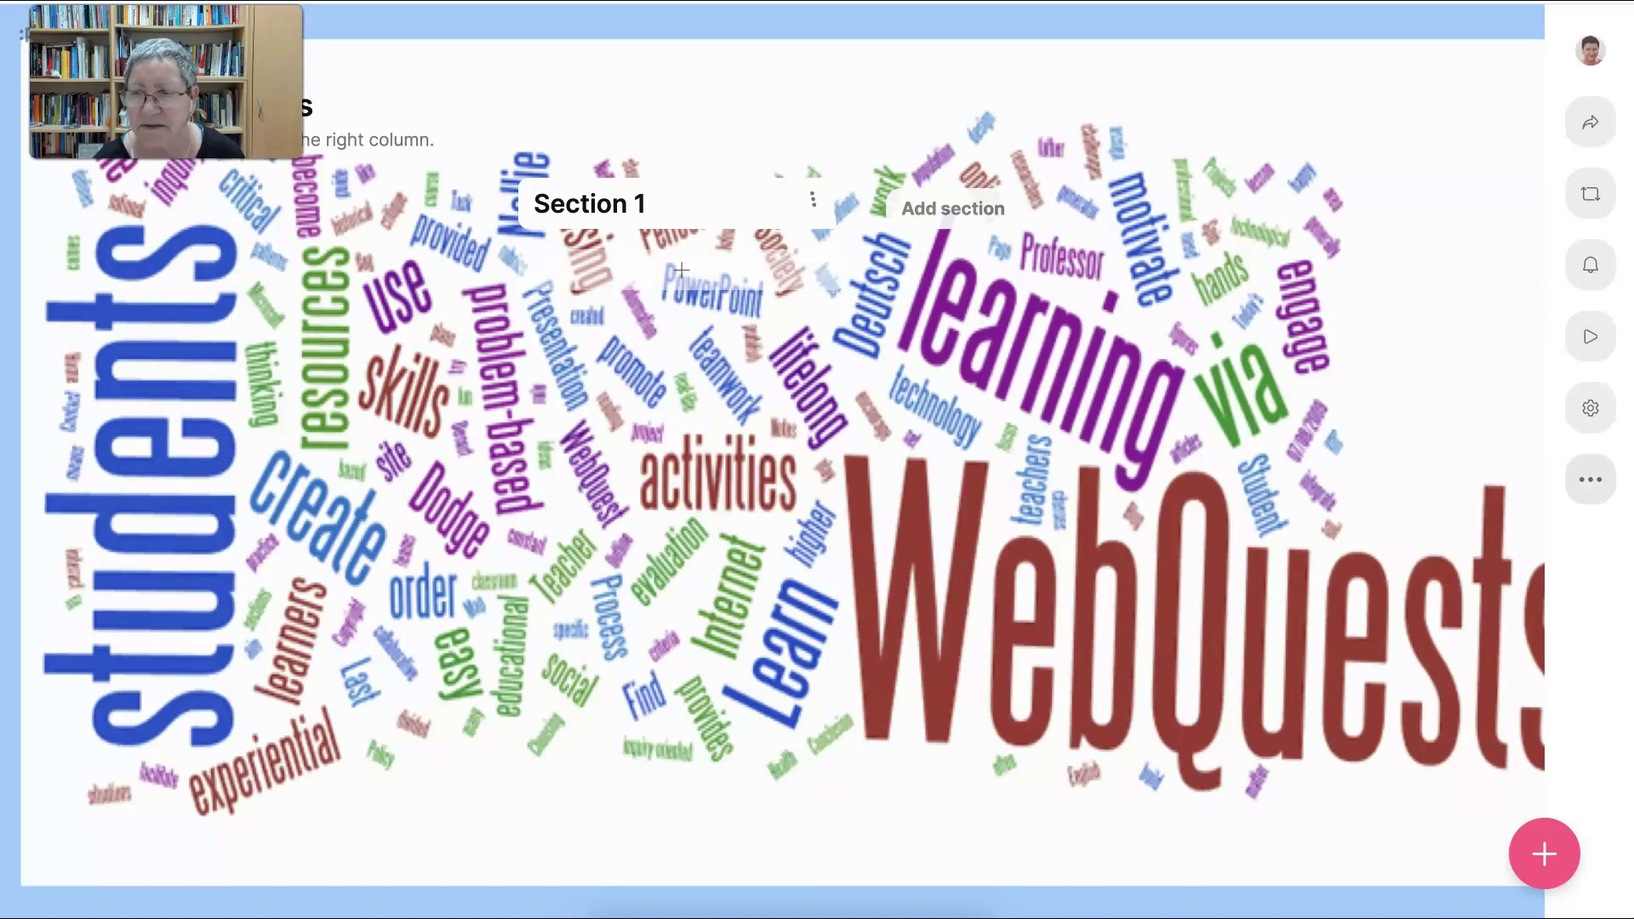
pyautogui.click(1589, 408)
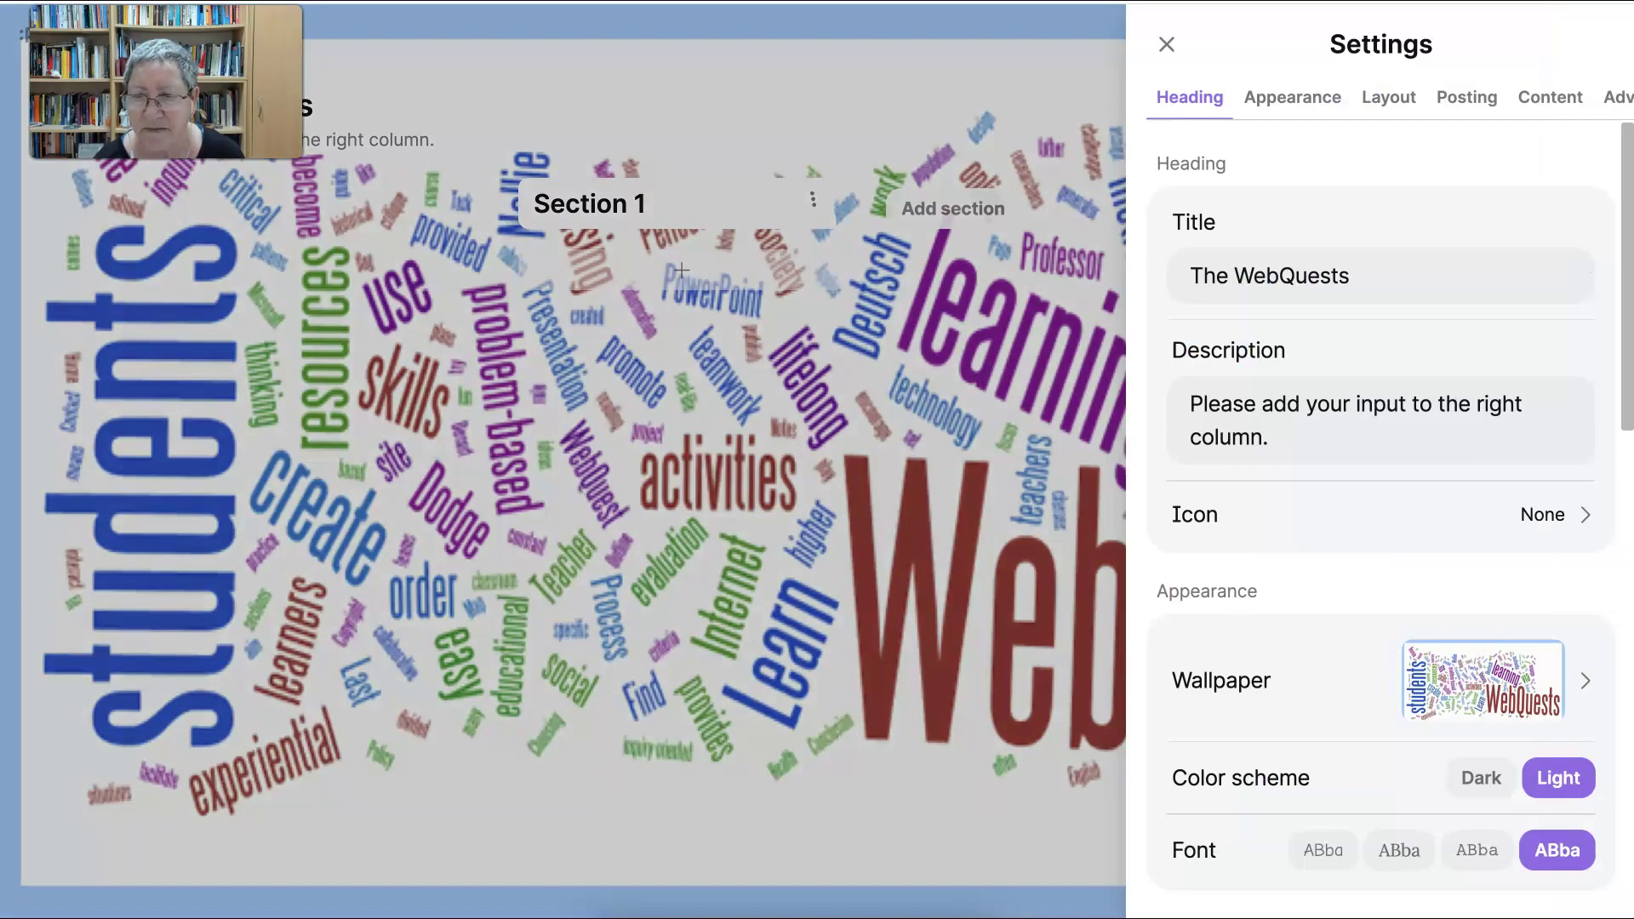
pyautogui.scroll(-3, 1418, 383)
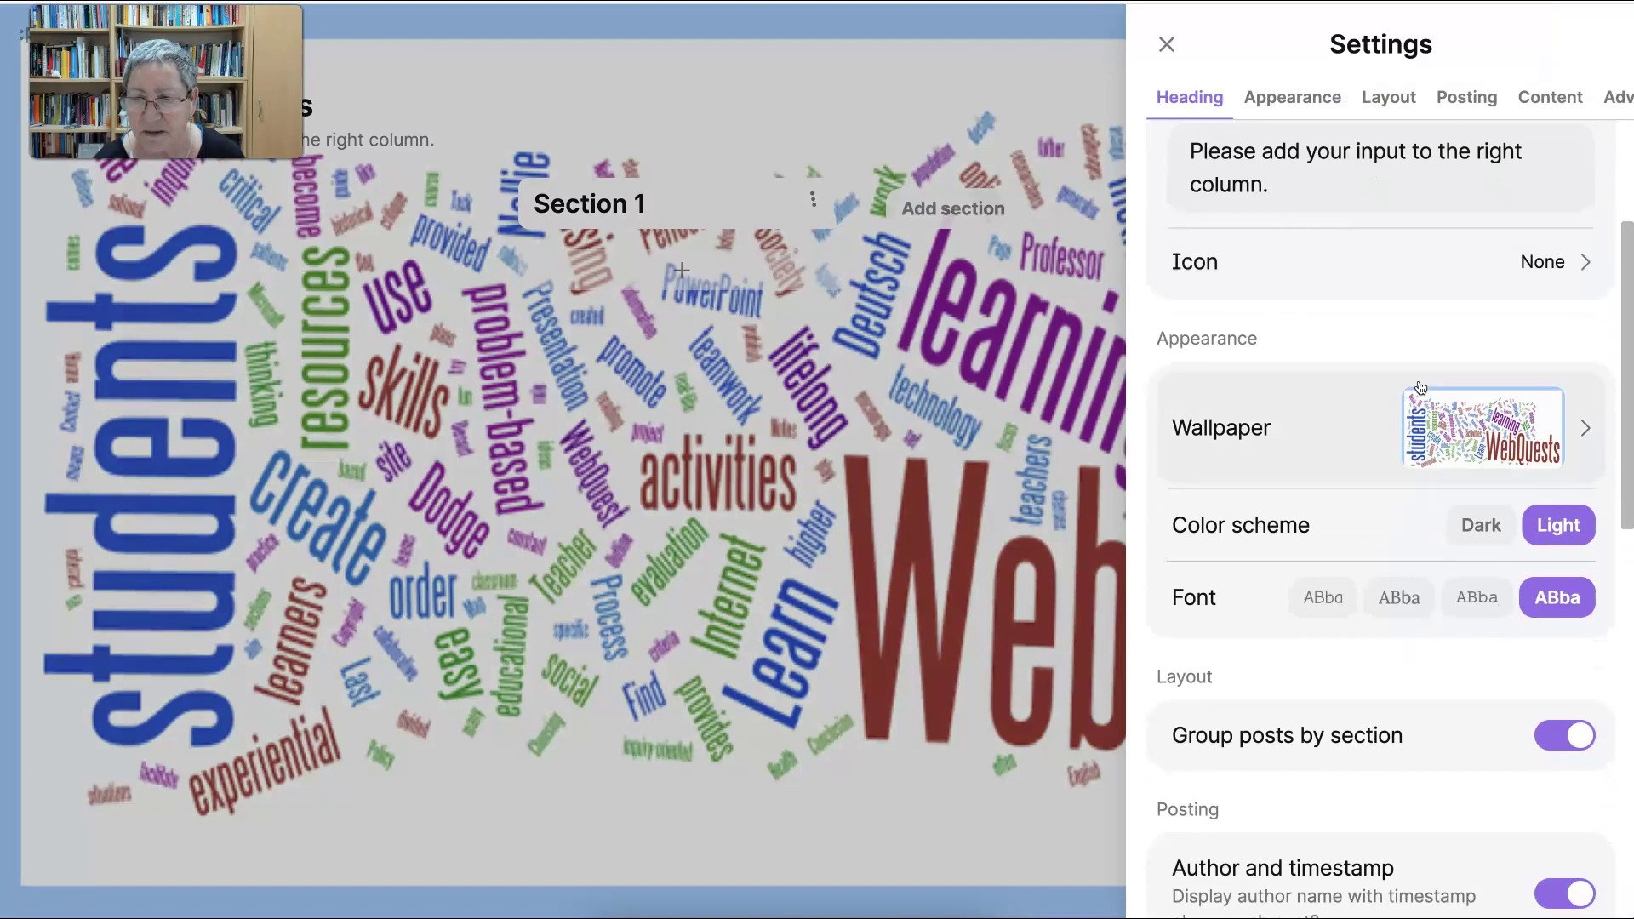
pyautogui.scroll(-5, 1419, 387)
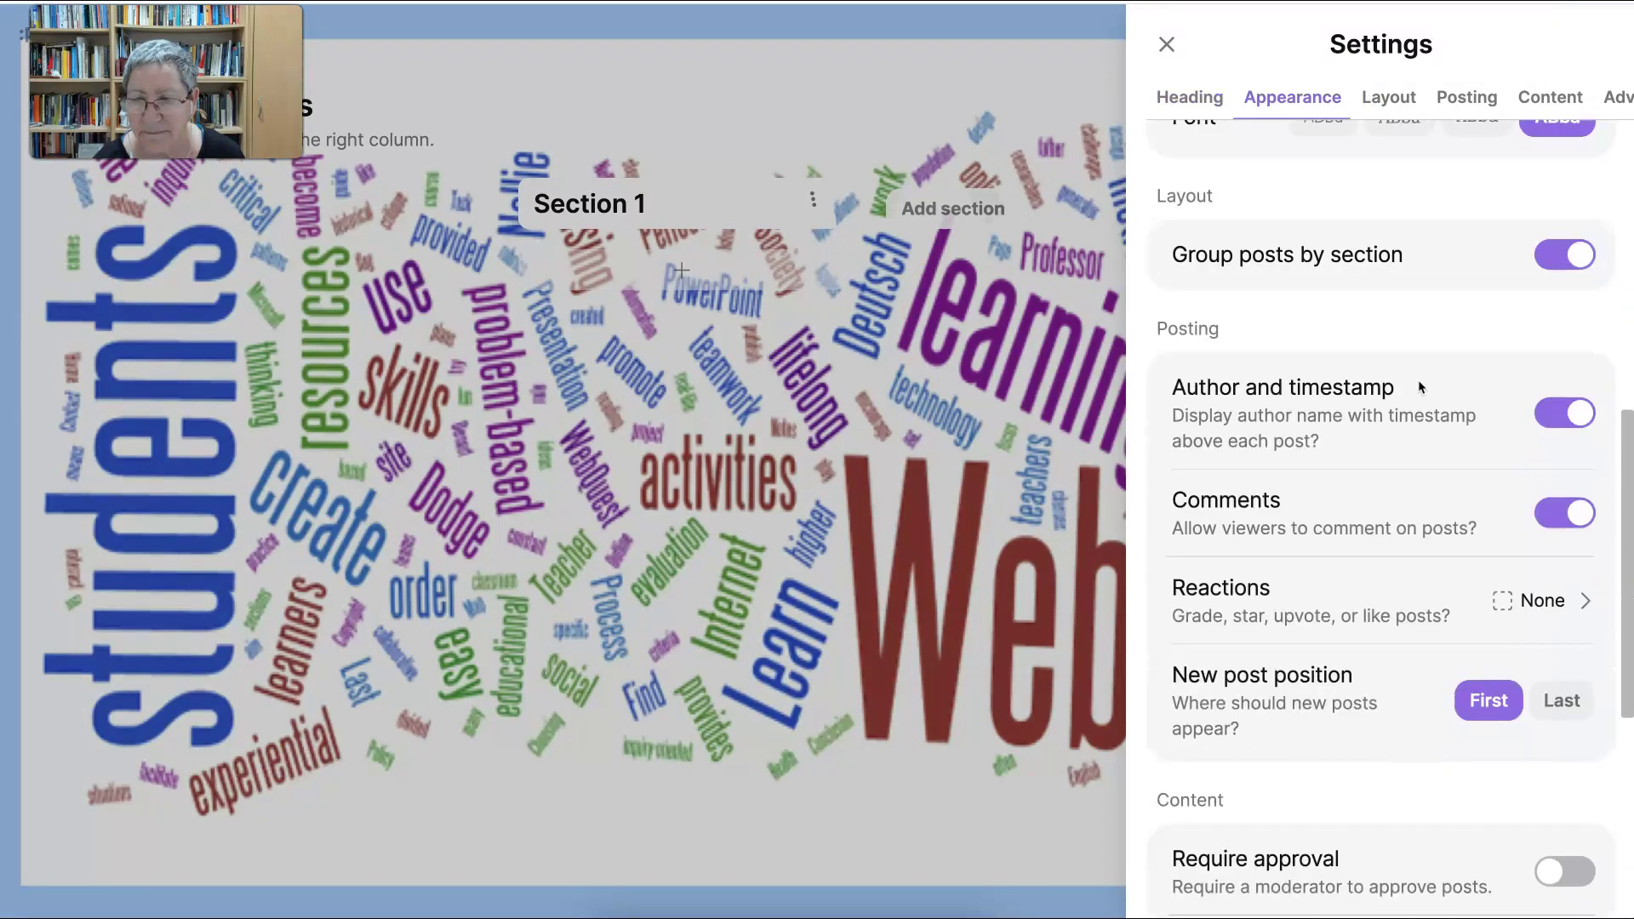
pyautogui.scroll(-6, 1419, 385)
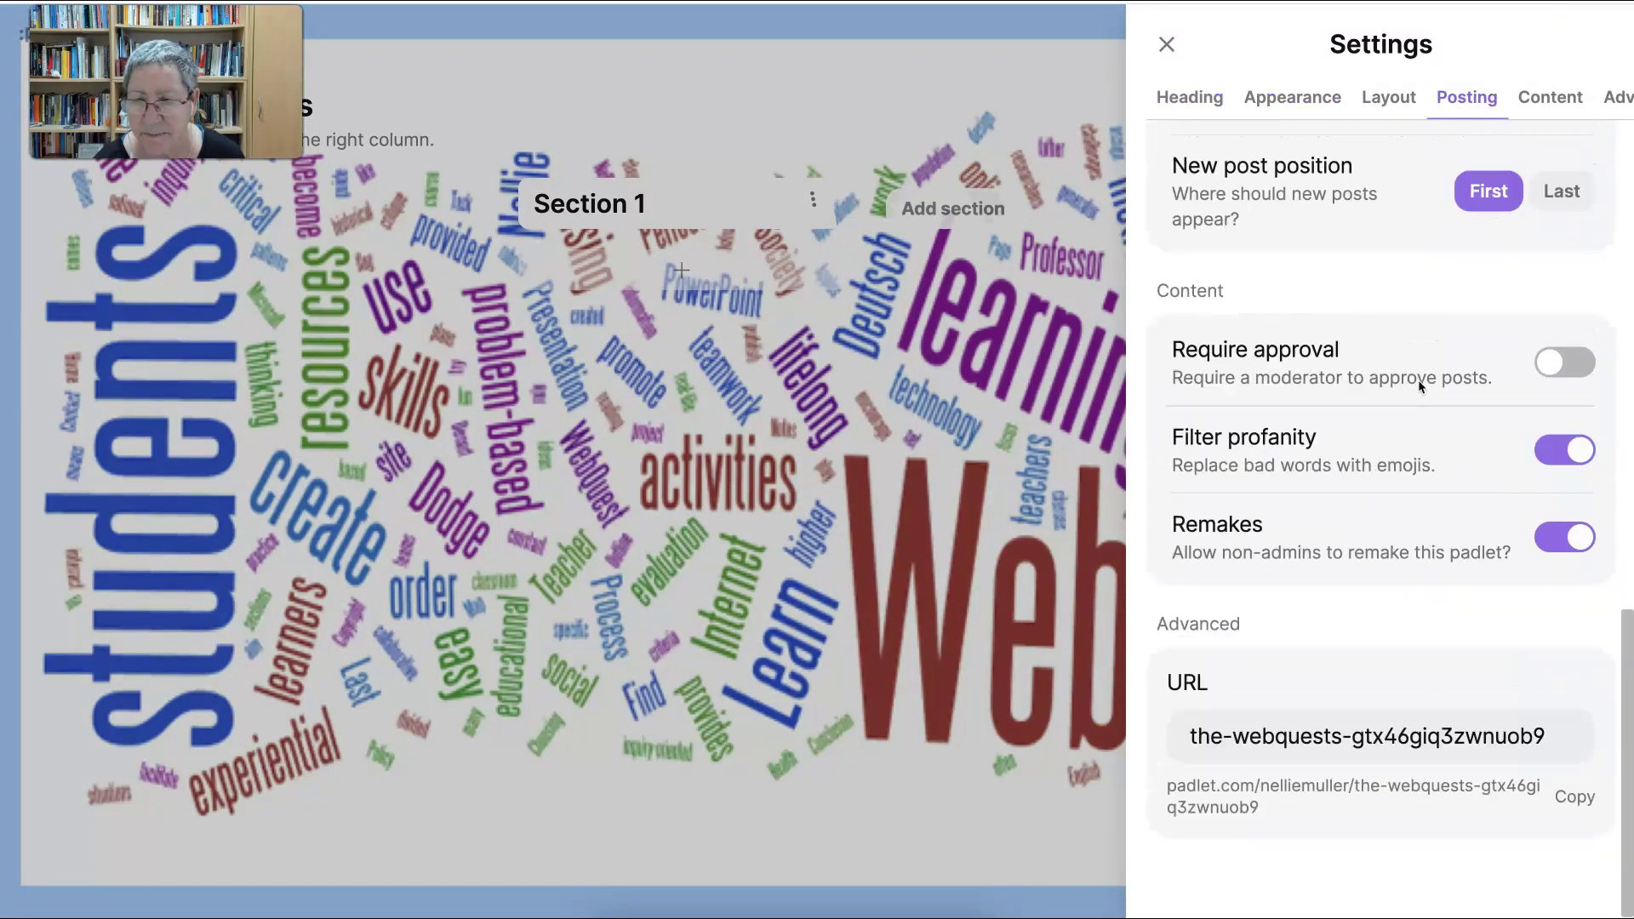
pyautogui.scroll(12, 1418, 379)
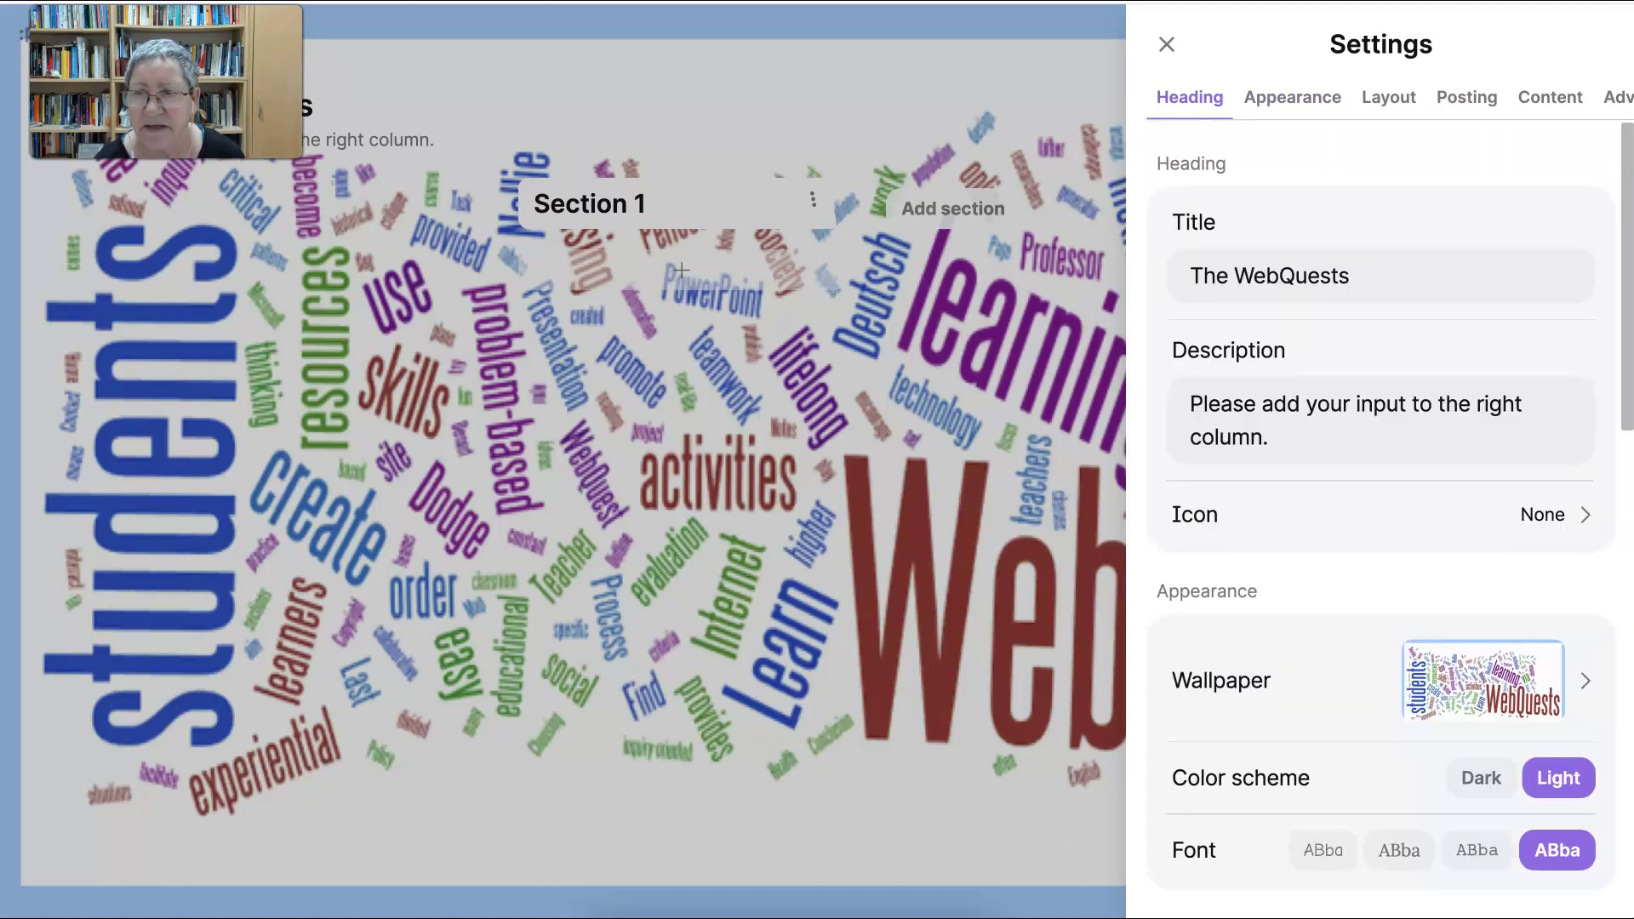
pyautogui.scroll(-5, 1380, 510)
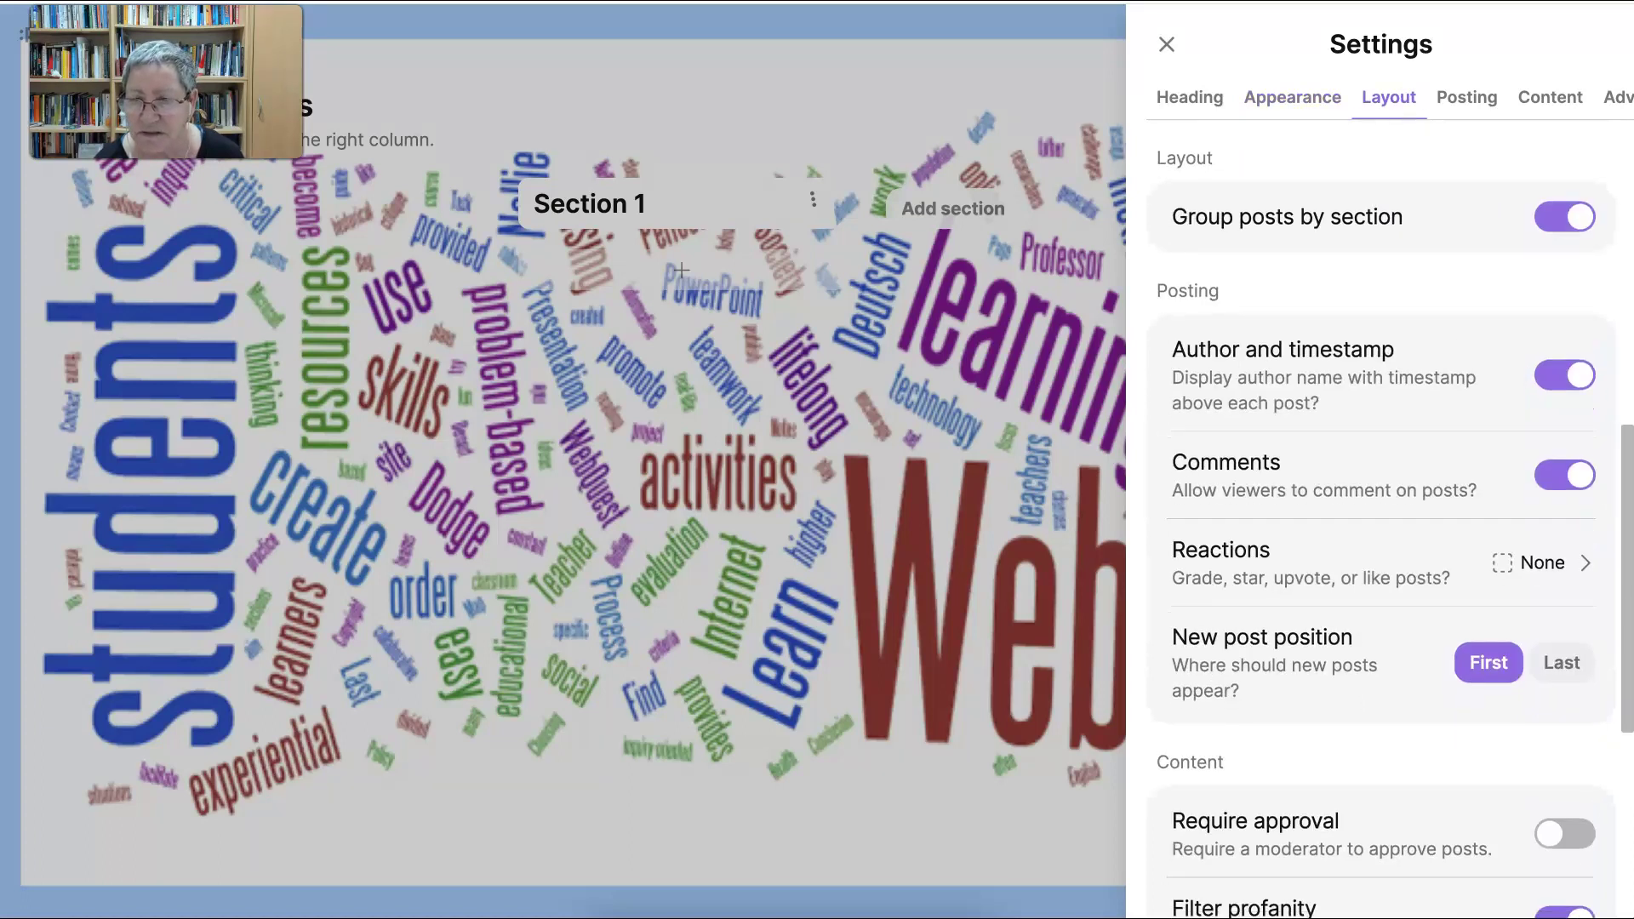
pyautogui.scroll(-2, 1389, 412)
pyautogui.scroll(-3, 1391, 412)
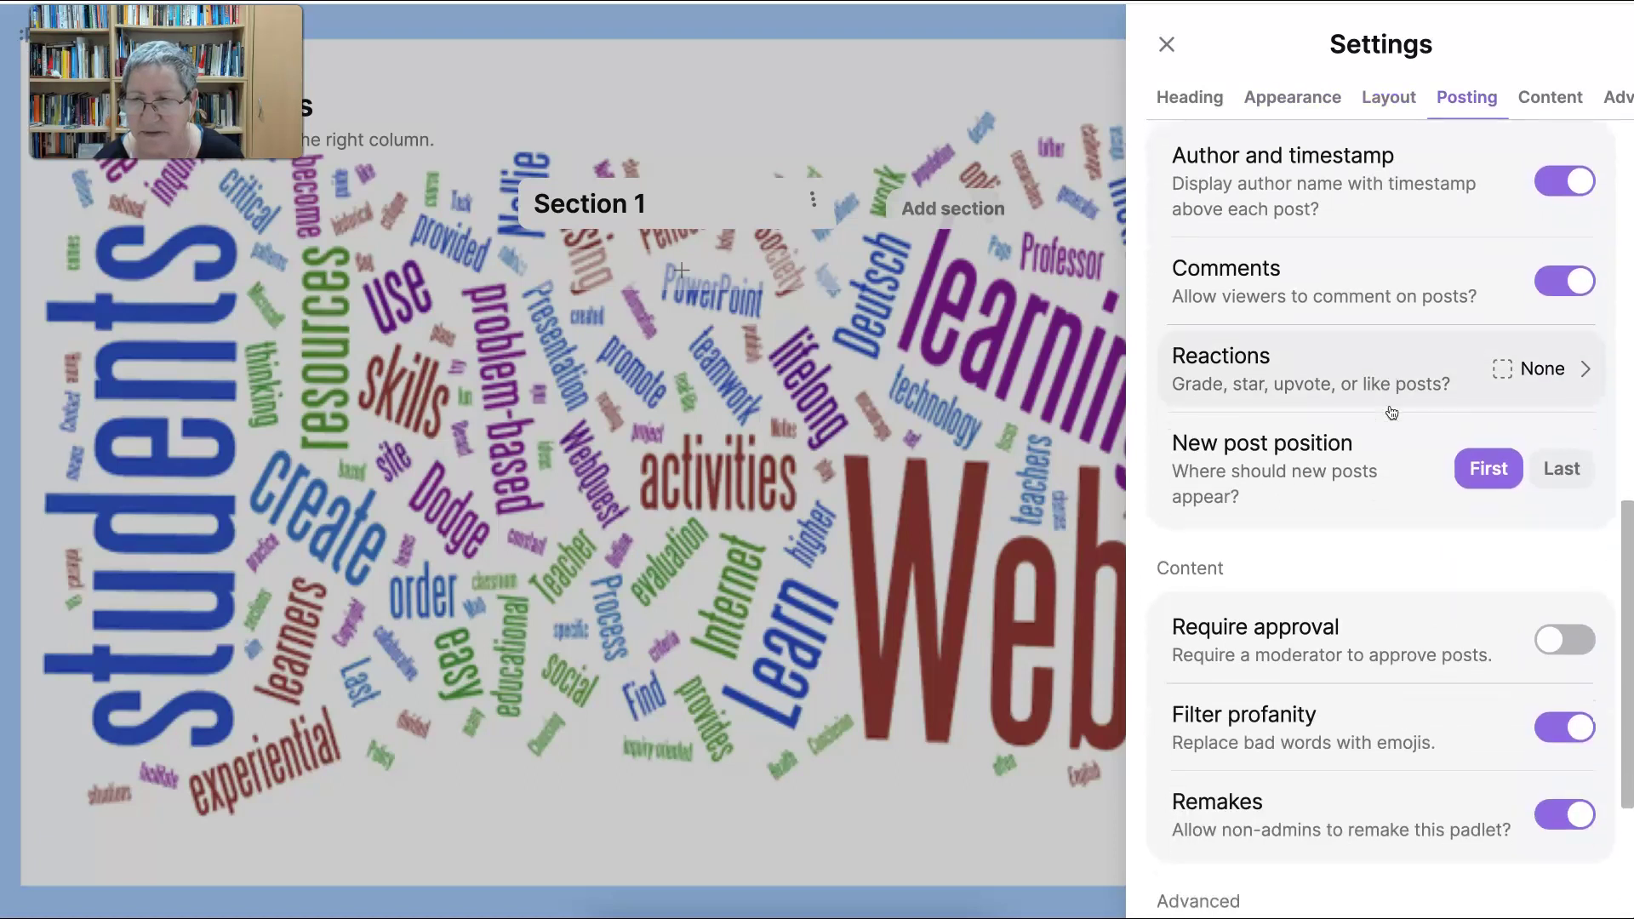
pyautogui.scroll(-1, 1391, 412)
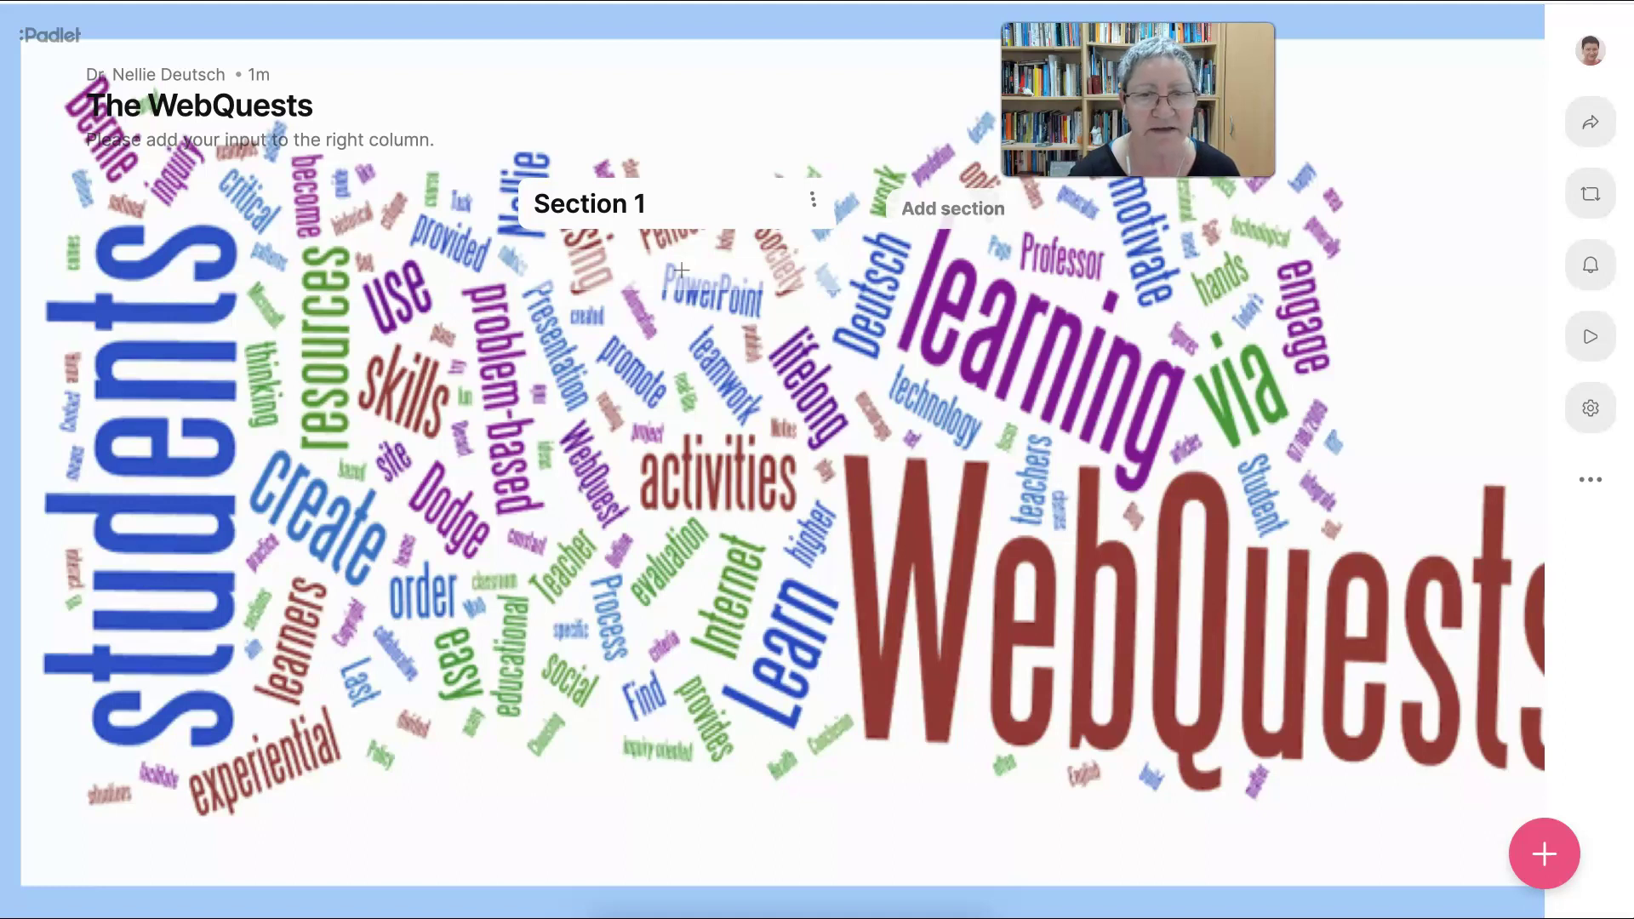
# - Add a new post to Section 1 with the subject 'Topic' and publish it
pyautogui.click(813, 199)
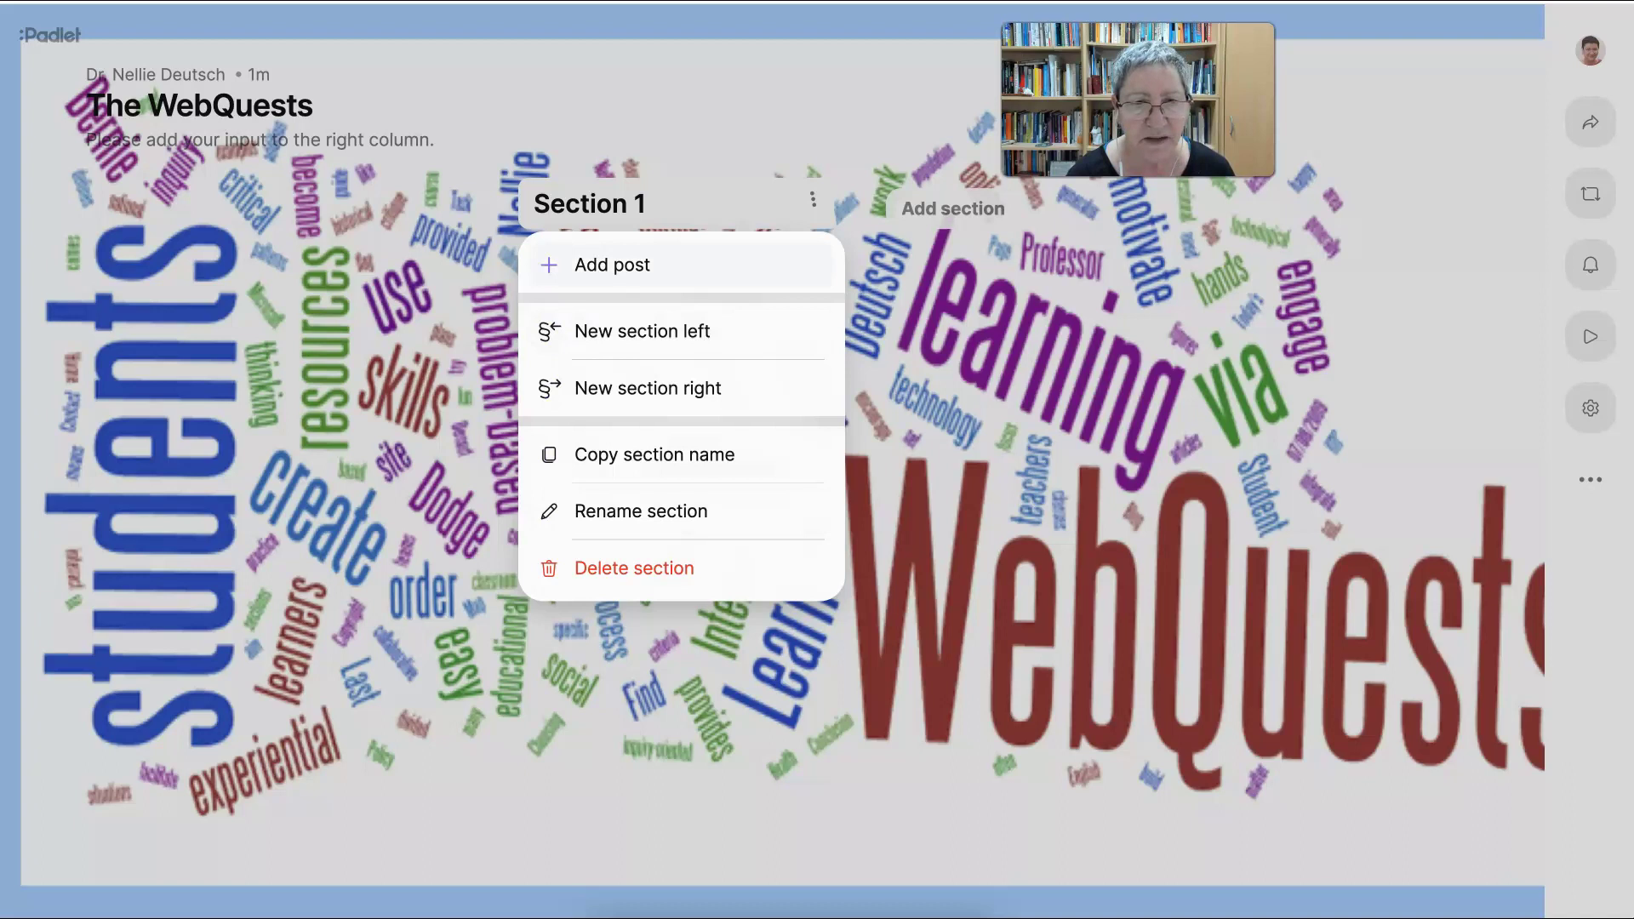
pyautogui.click(680, 266)
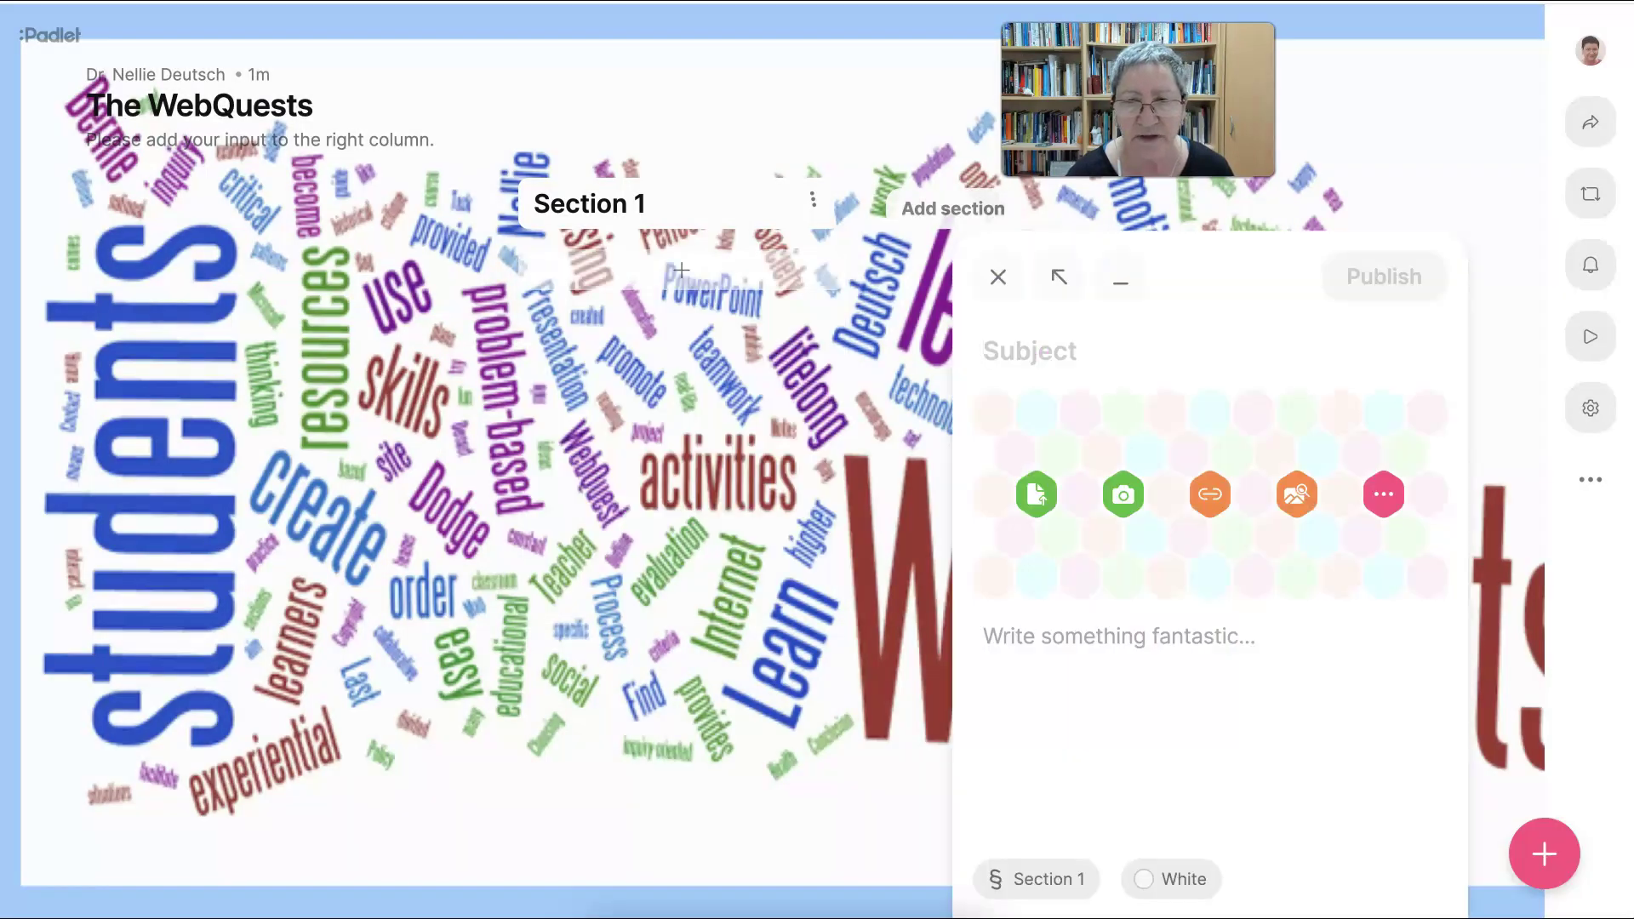
pyautogui.click(812, 199)
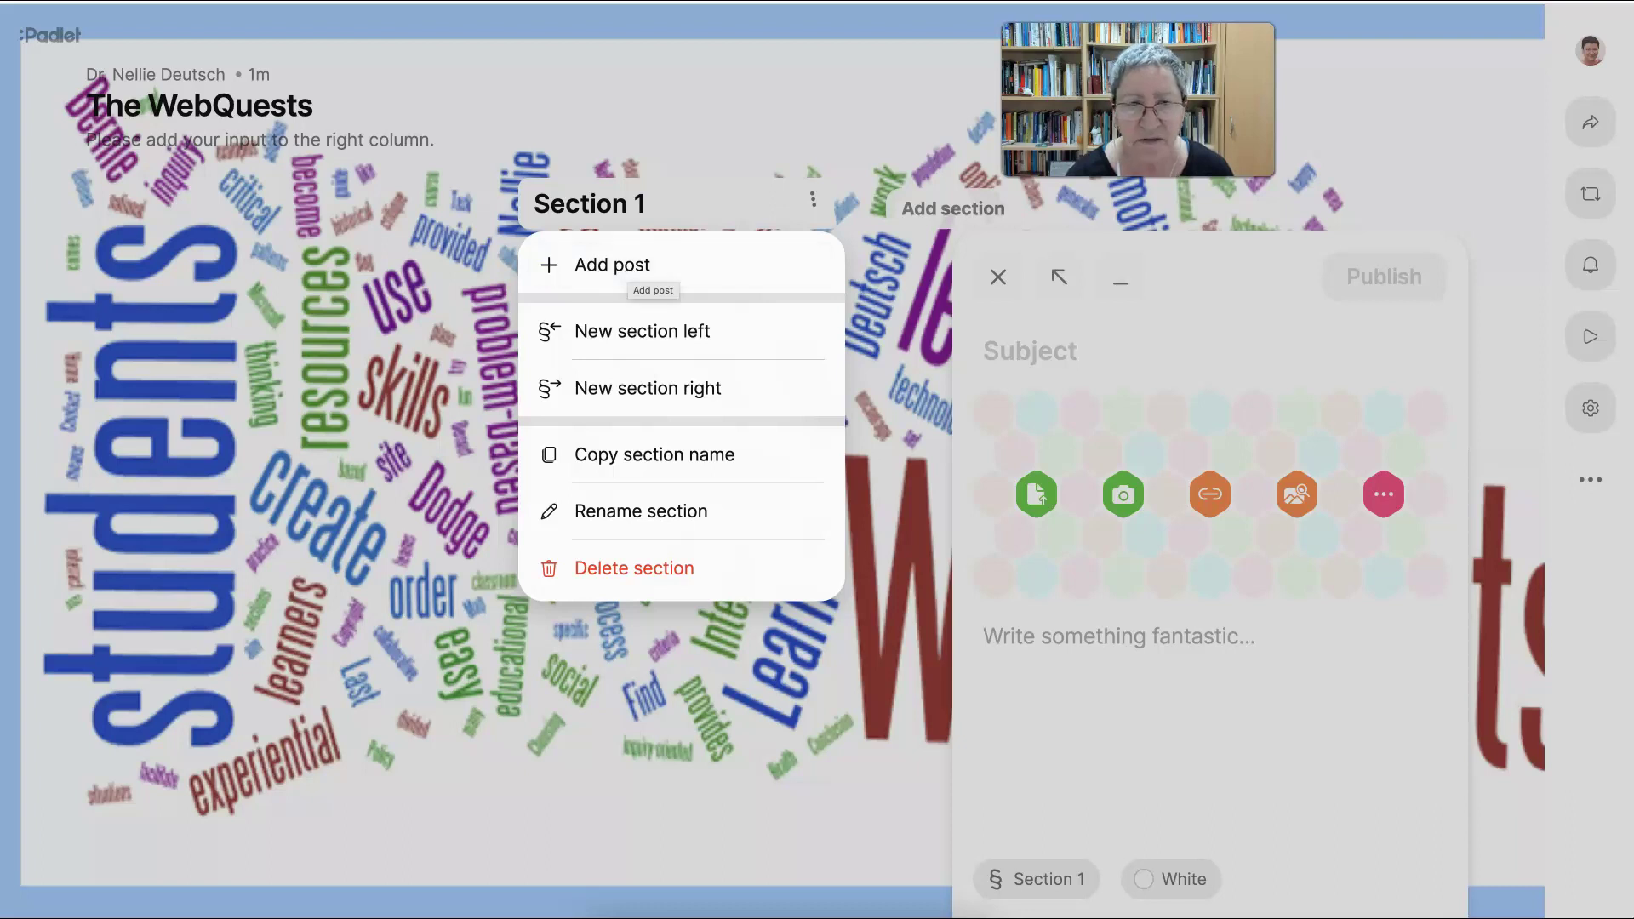
pyautogui.click(681, 271)
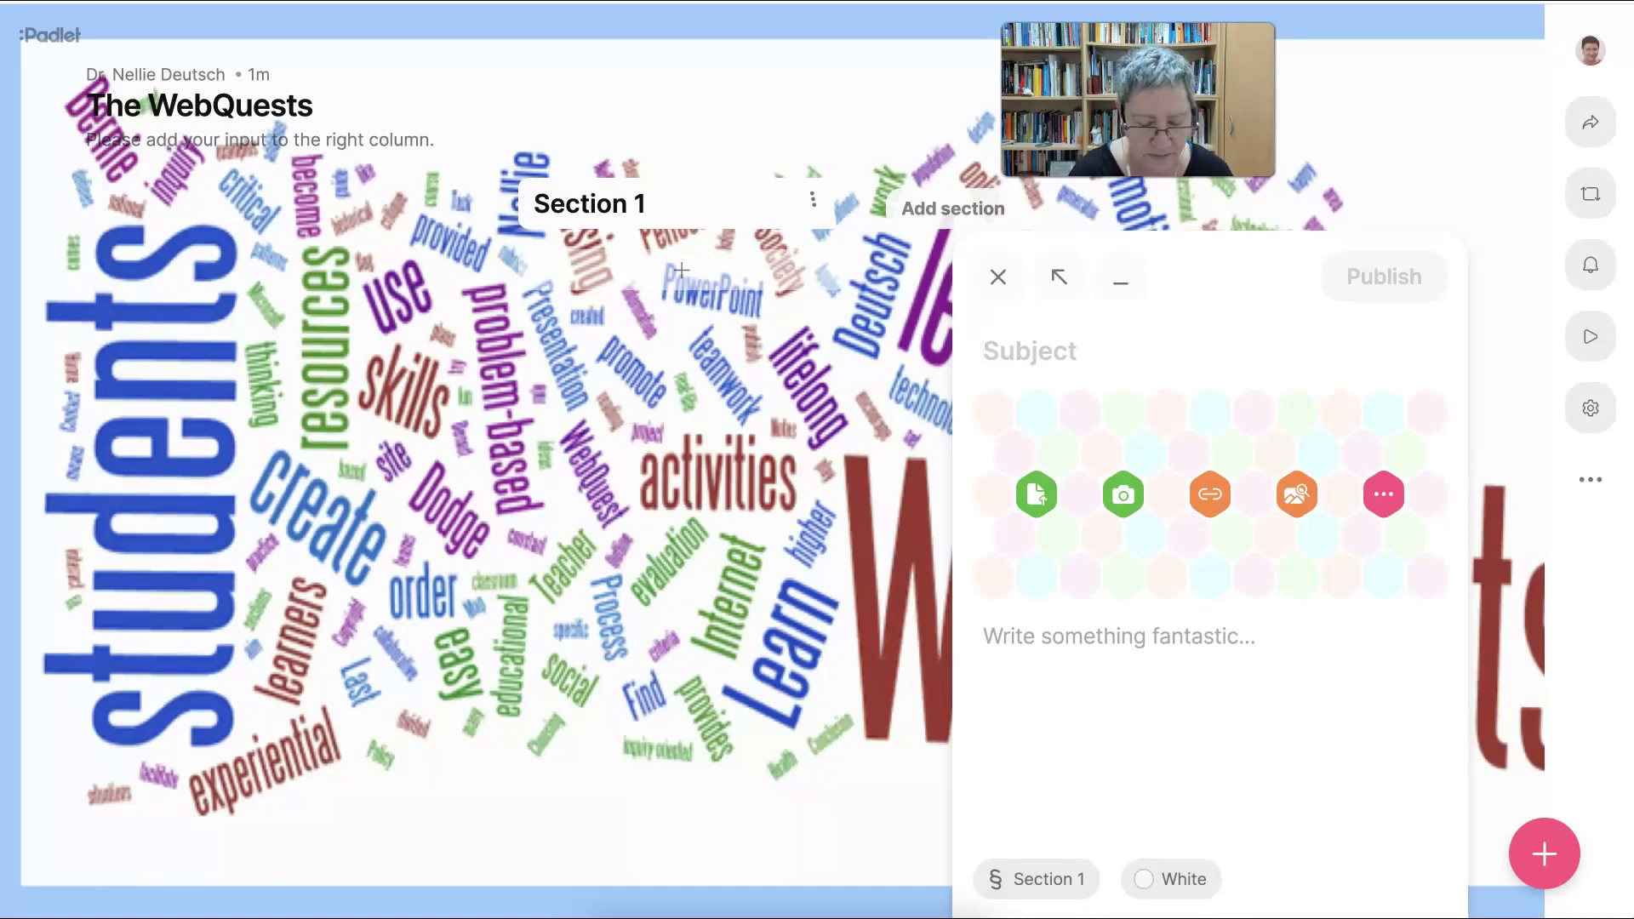
pyautogui.write('T')
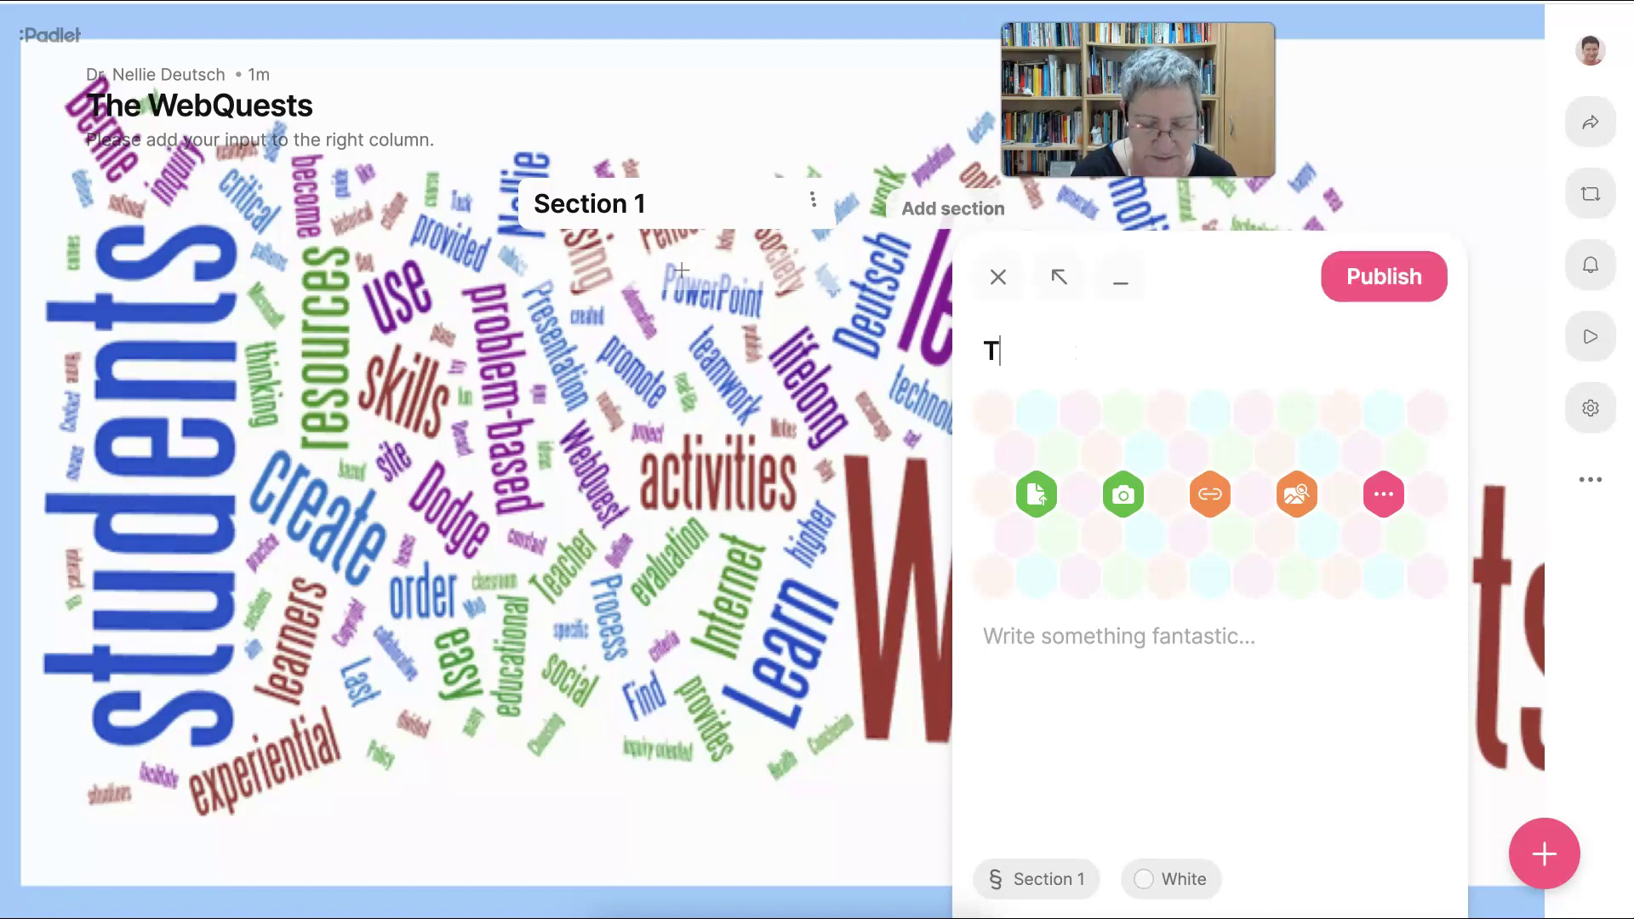
pyautogui.write('opic')
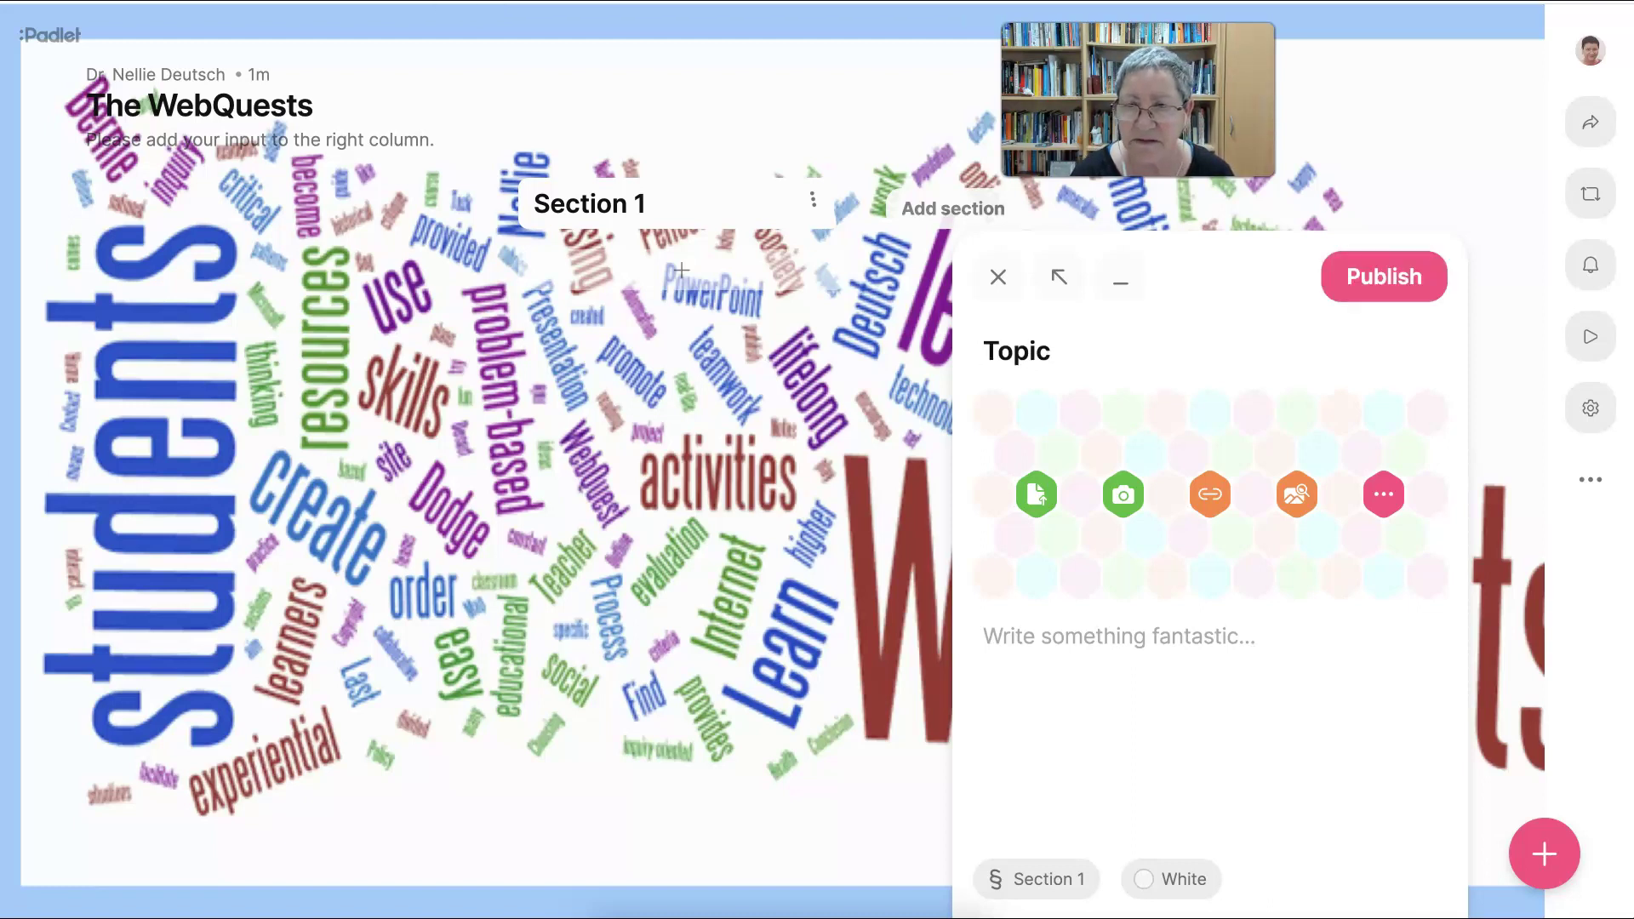
pyautogui.hotkey('ctrl', 'a')
pyautogui.press('End')
pyautogui.write('of the')
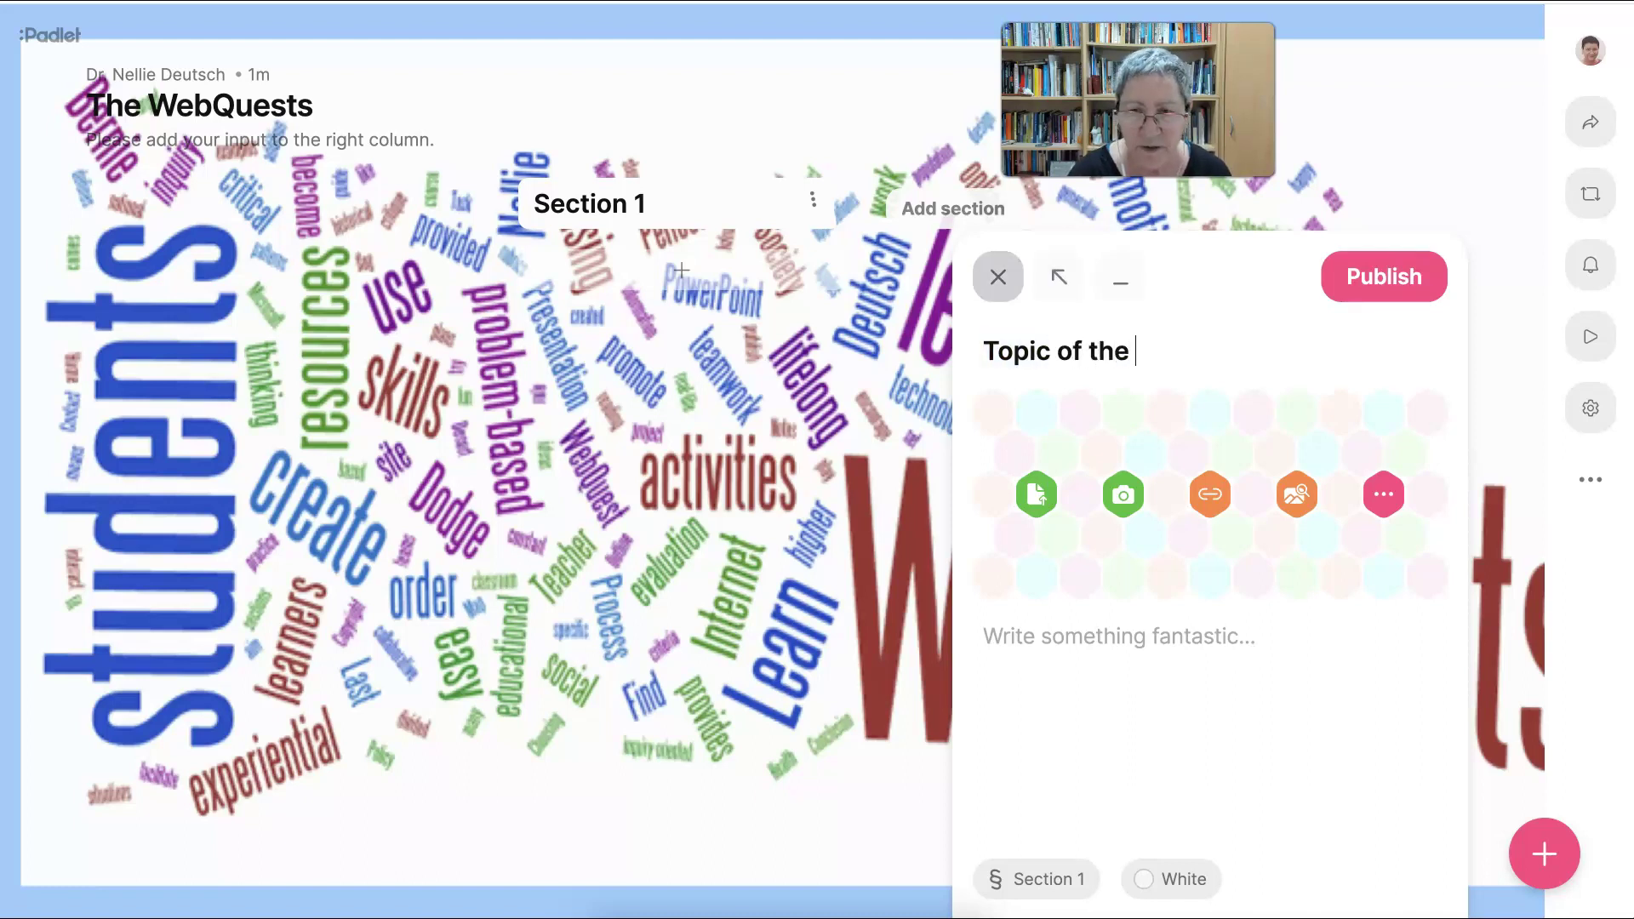
pyautogui.press('BackSpace')
pyautogui.press('BackSpace')
pyautogui.press('BackSpace')
pyautogui.press('BackSpace')
pyautogui.press('BackSpace')
pyautogui.press('BackSpace')
pyautogui.press('BackSpace')
pyautogui.press('BackSpace')
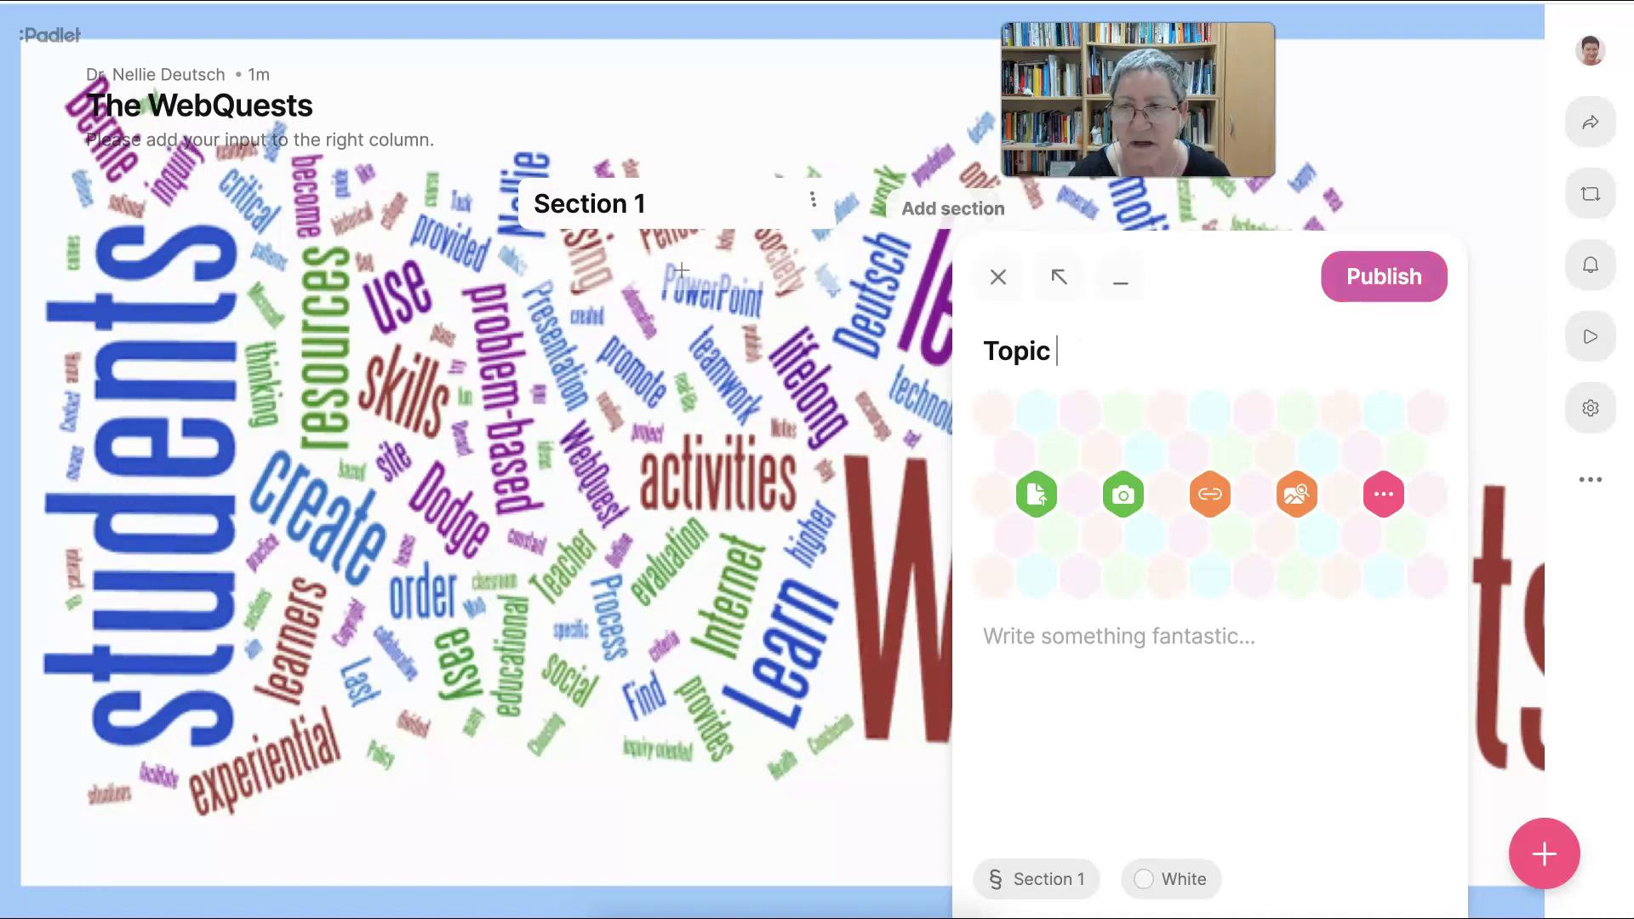
pyautogui.press('Escape')
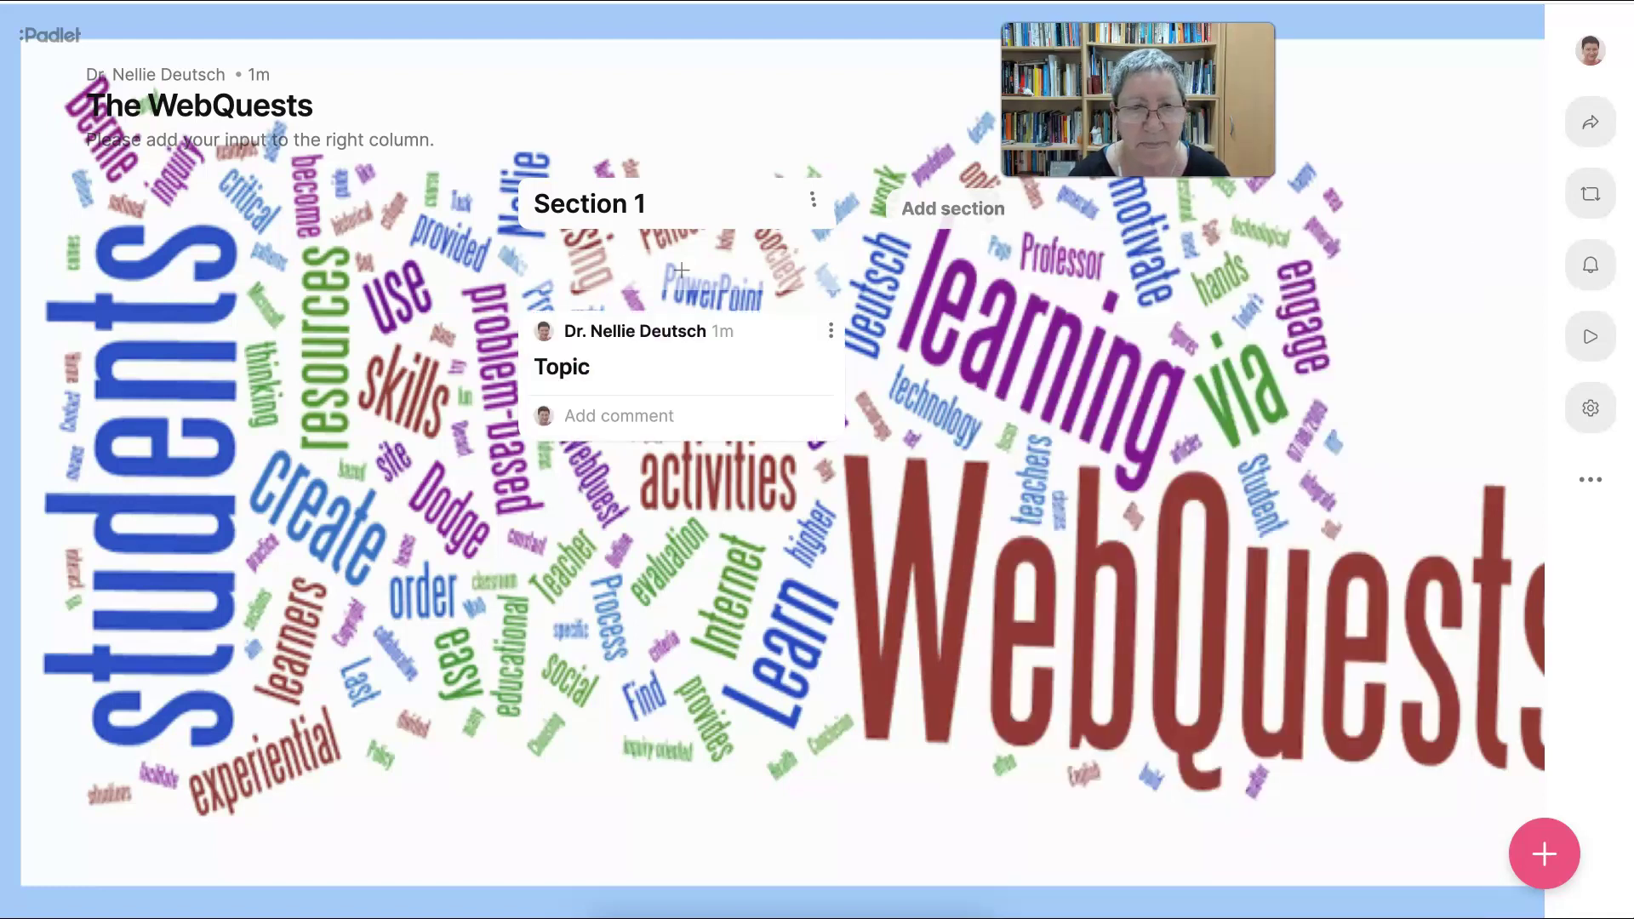
# - Rename Section 1 to 'Topic of WebQuest'
pyautogui.click(813, 200)
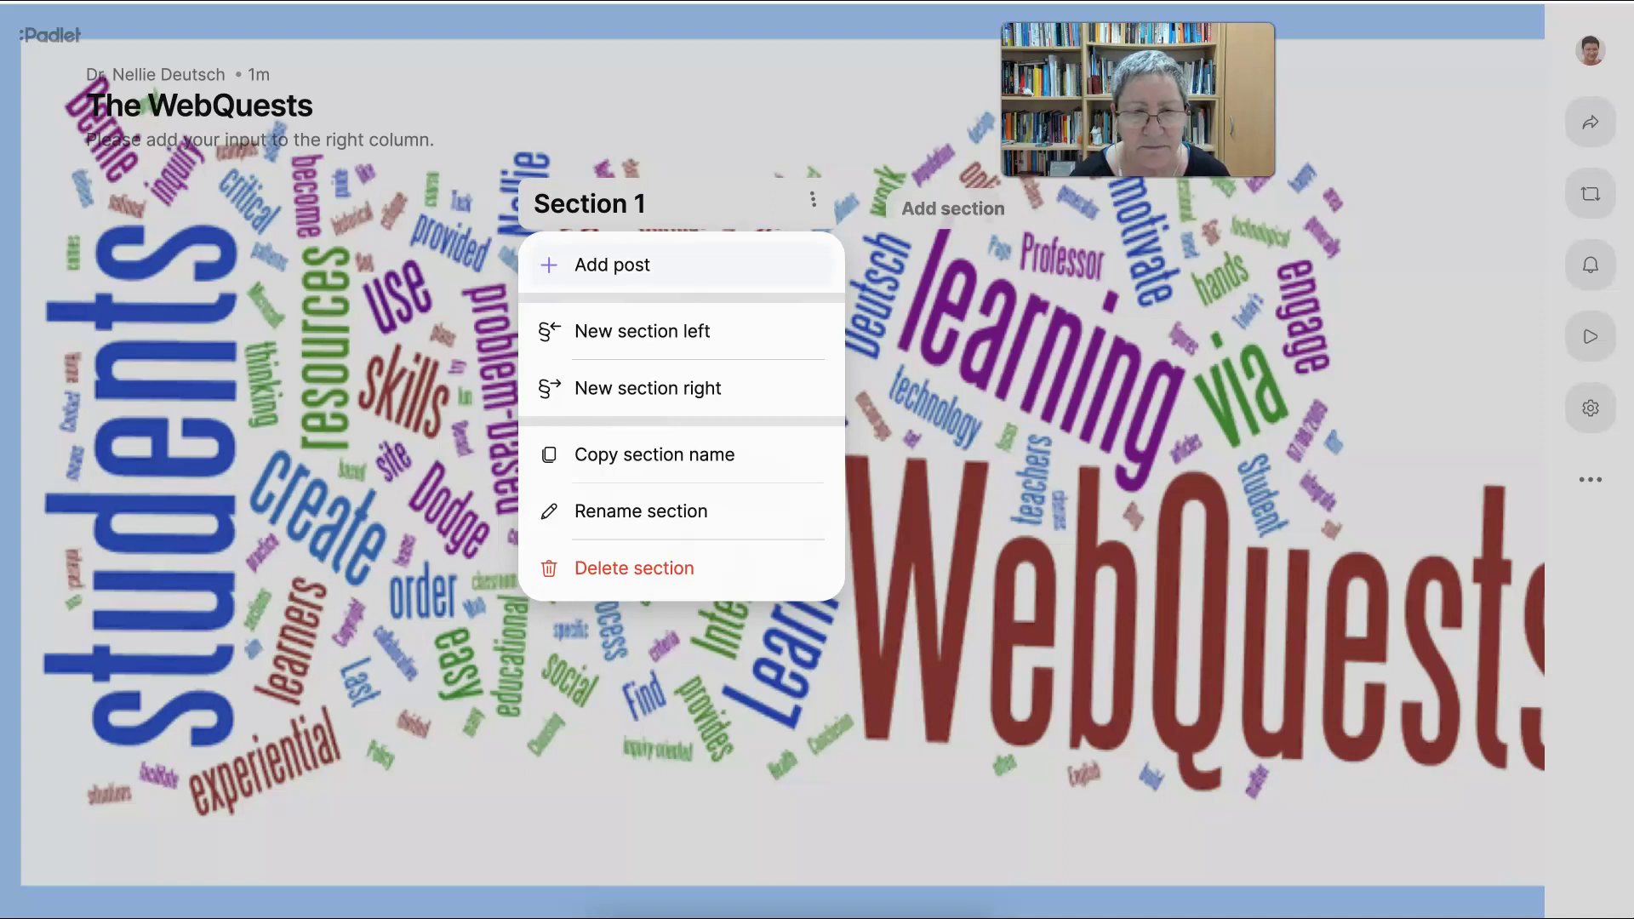
pyautogui.press('Down')
pyautogui.press('Down')
pyautogui.press('Down')
pyautogui.press('Return')
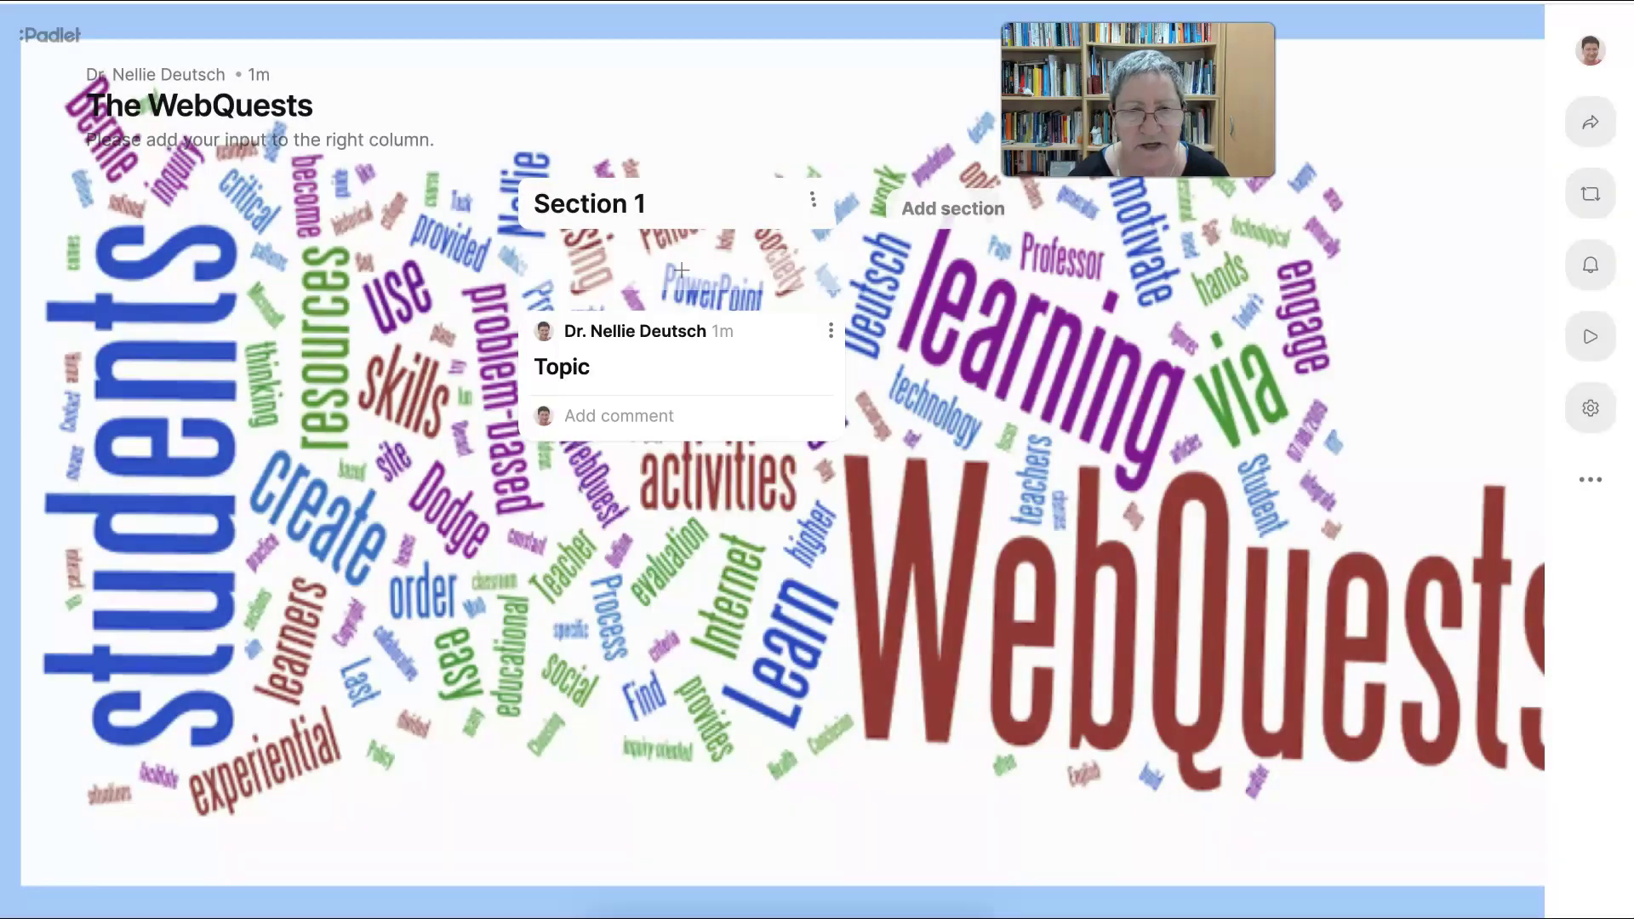
pyautogui.write('To')
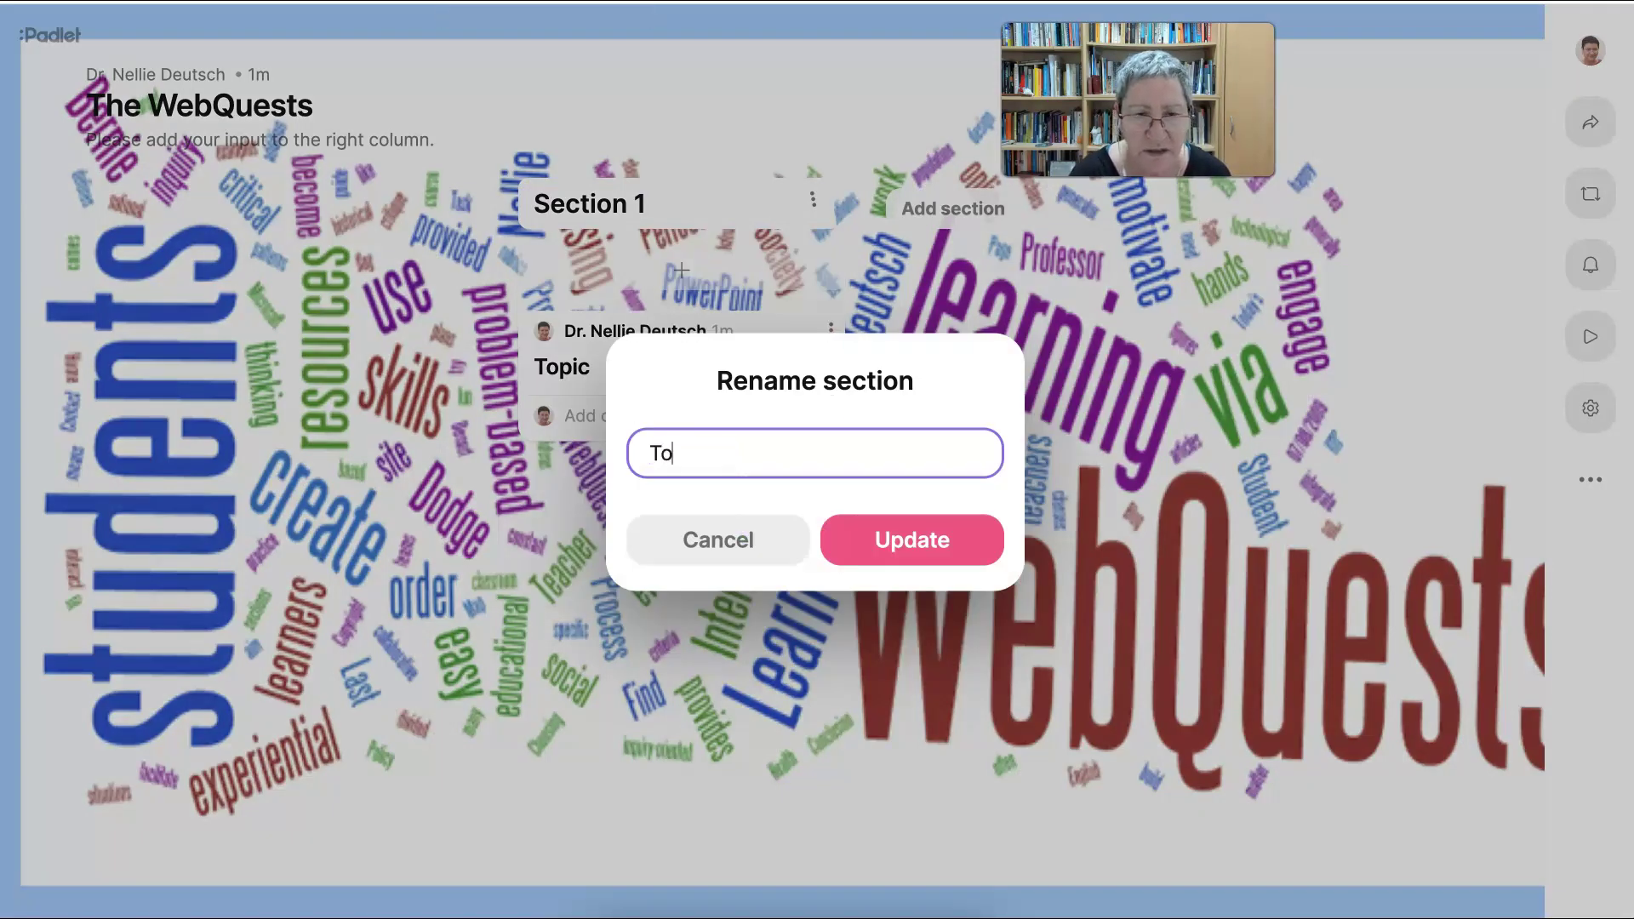
pyautogui.write('pic of W')
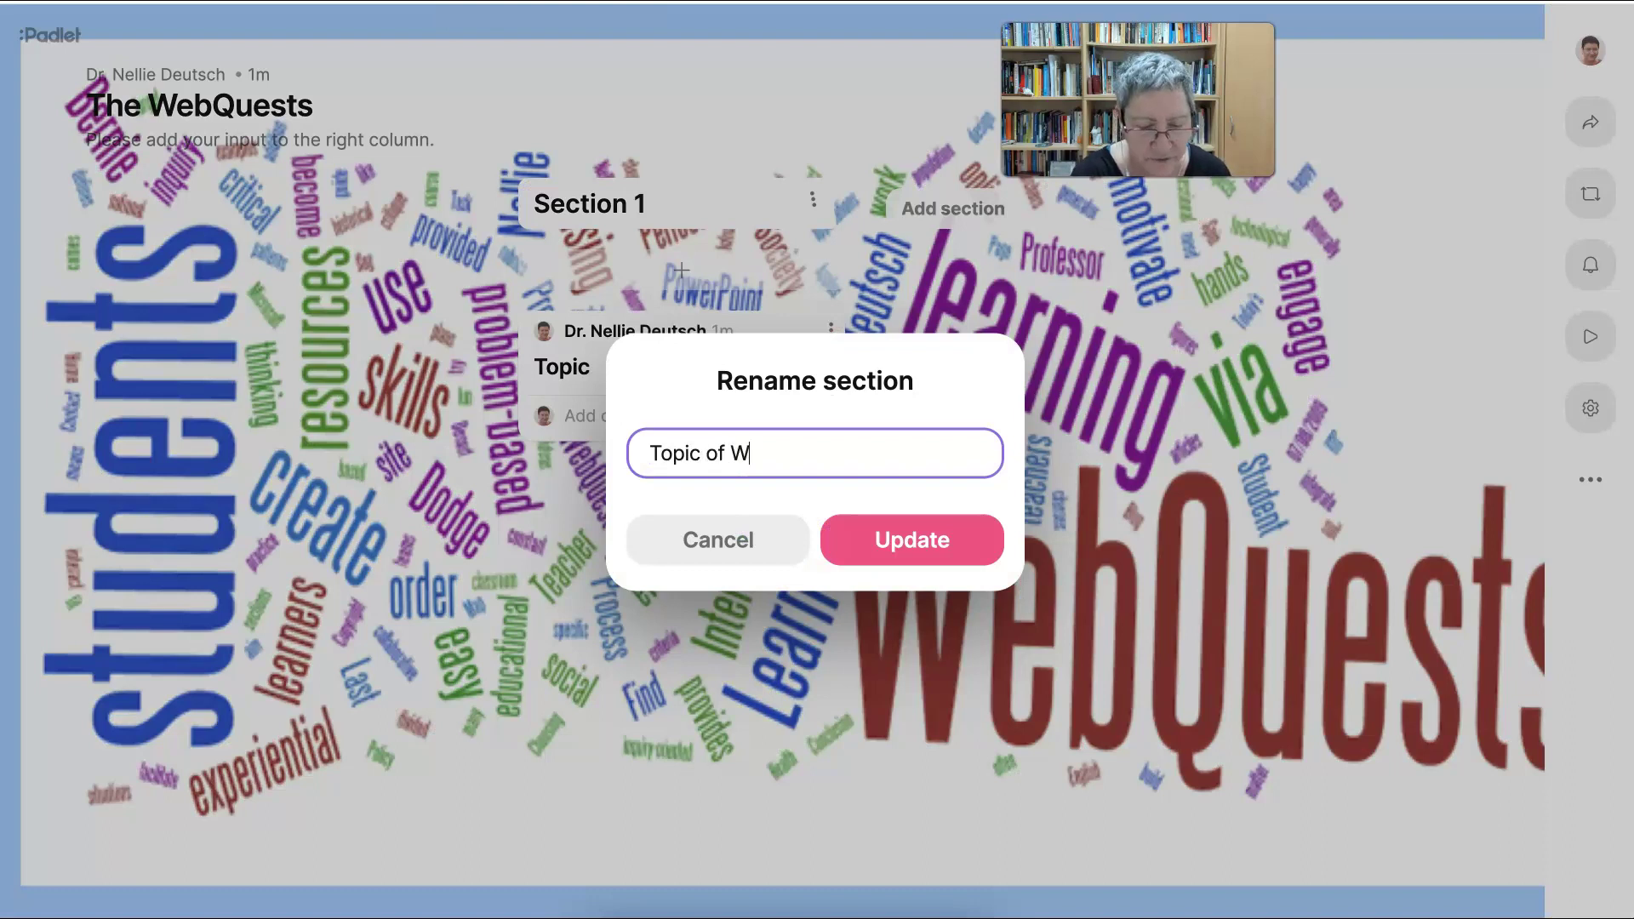
pyautogui.write('ebQuest')
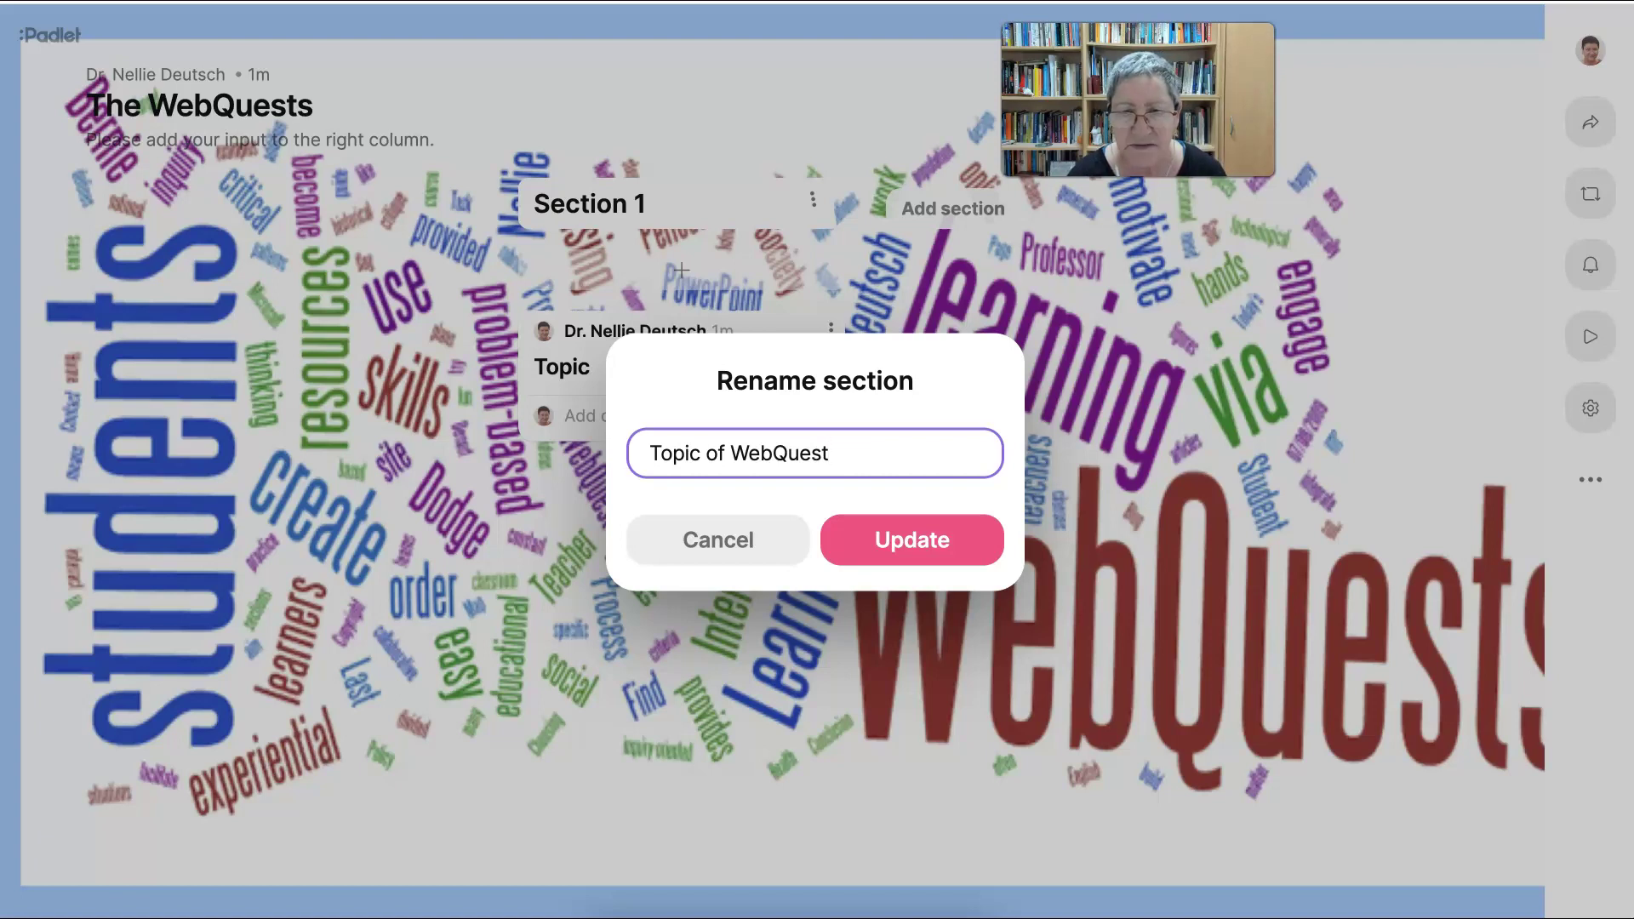
pyautogui.press('Return')
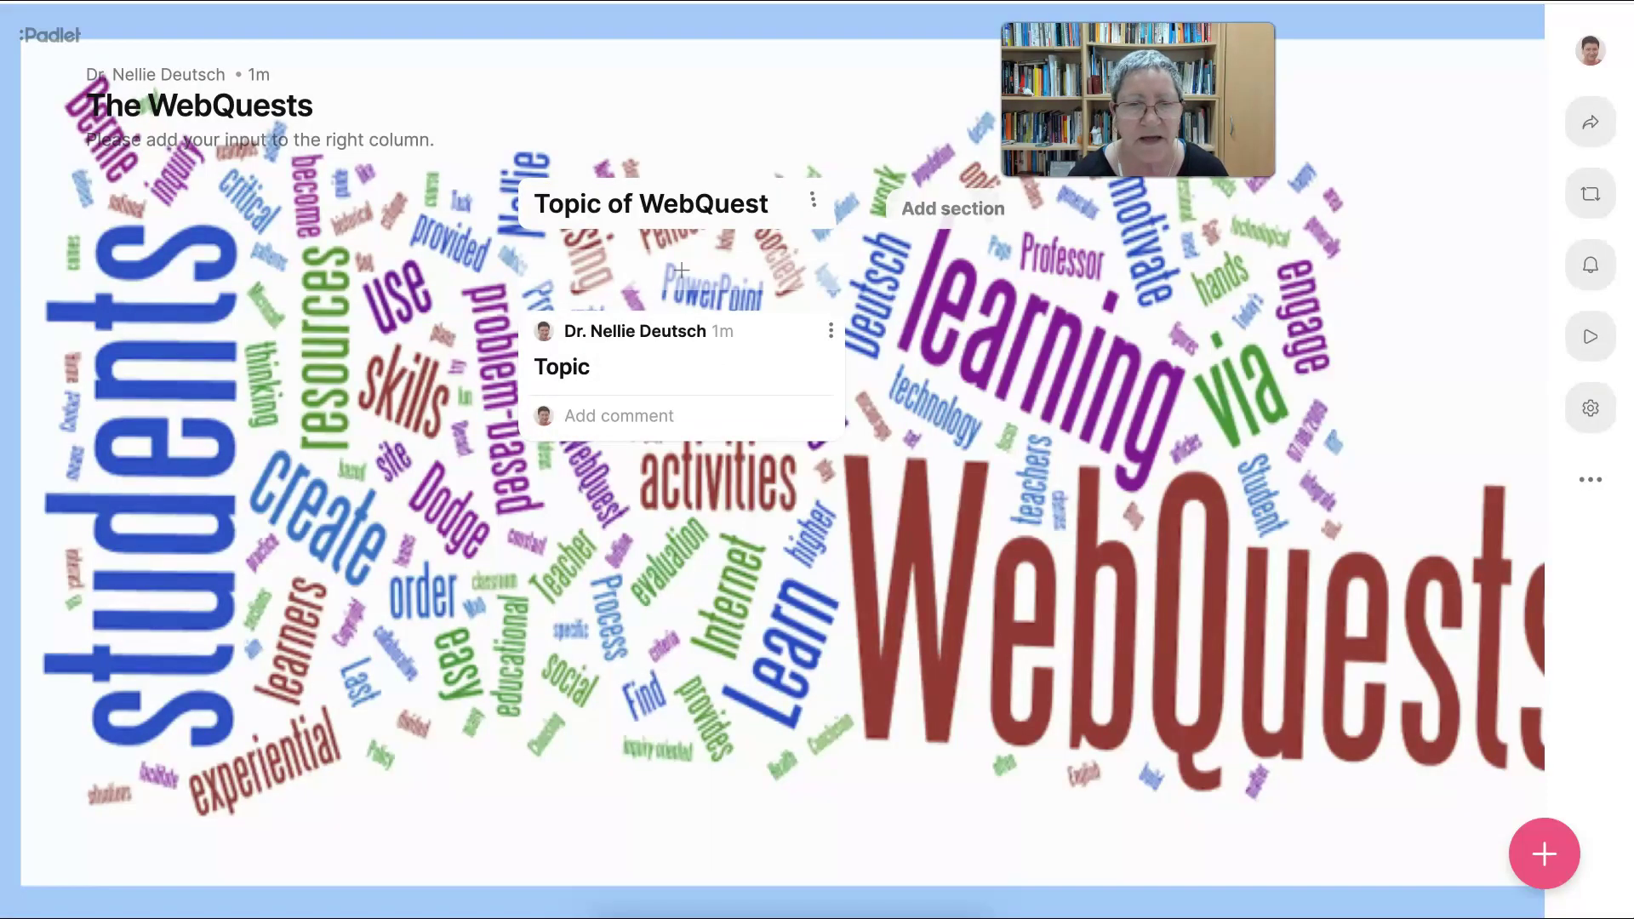
# - Delete the placeholder 'Topic' post from the section
pyautogui.click(830, 330)
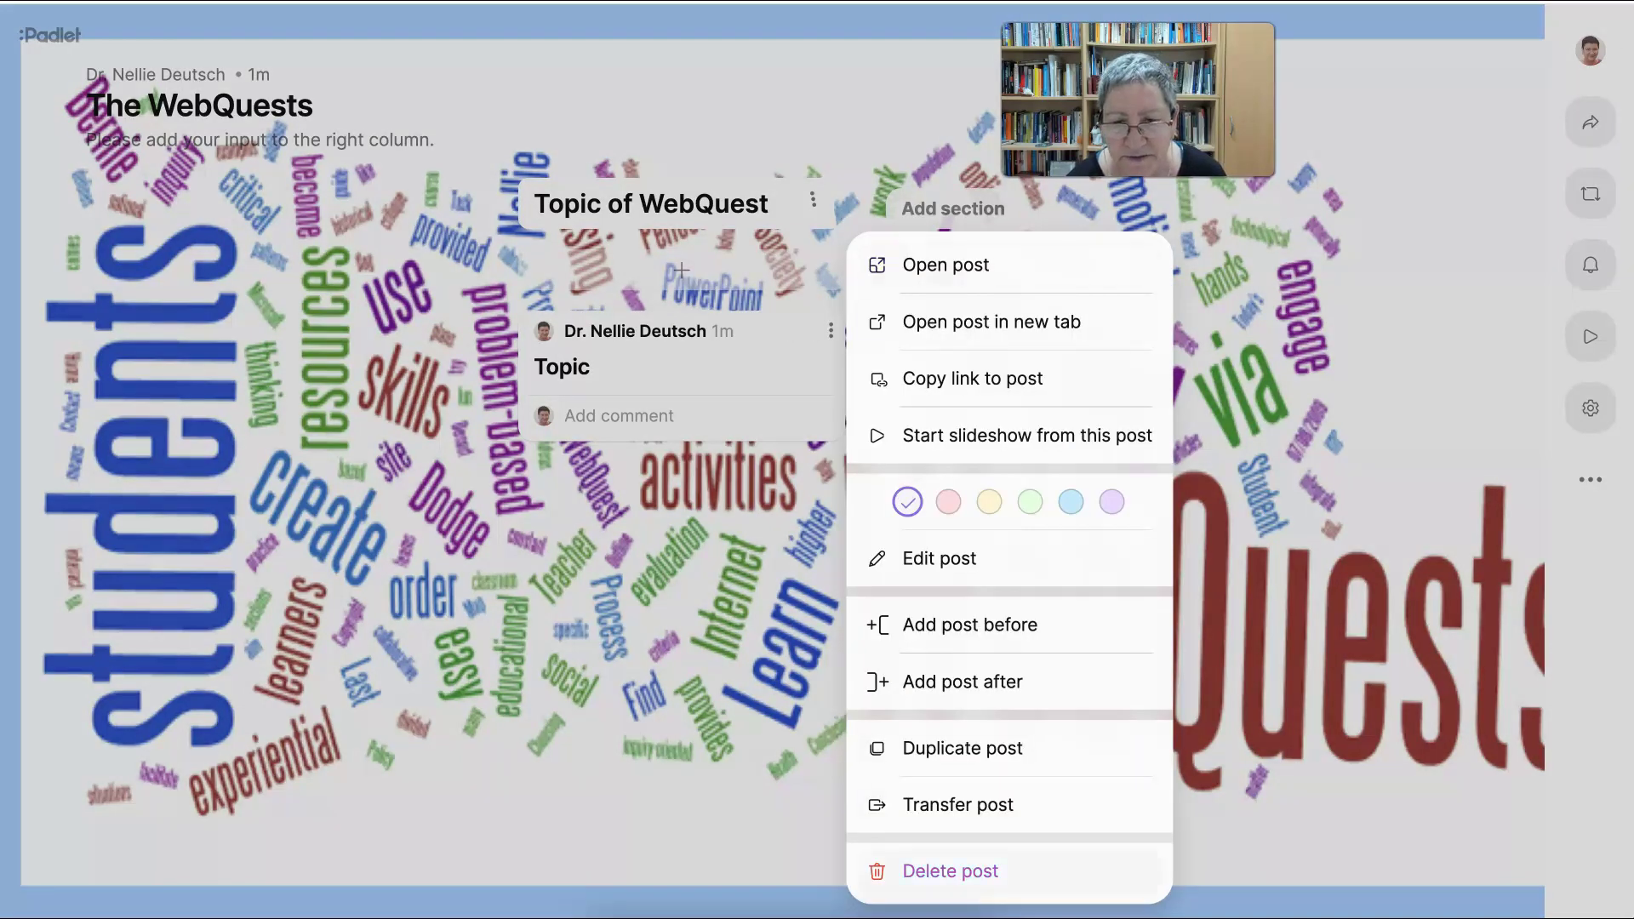
pyautogui.click(949, 870)
pyautogui.click(911, 530)
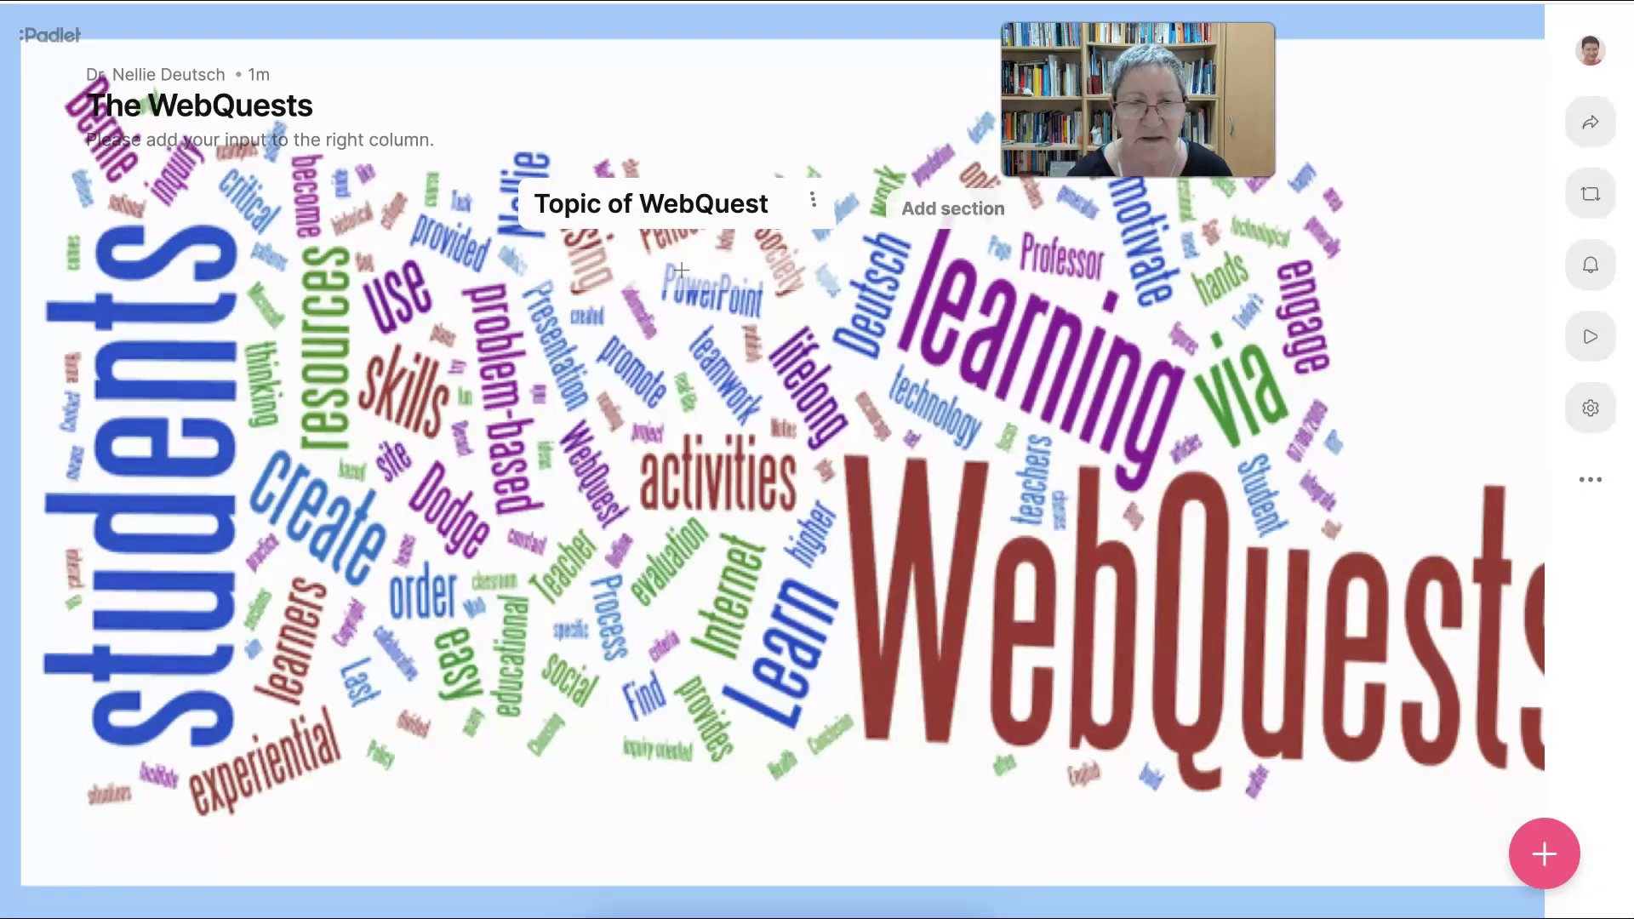
pyautogui.moveTo(651, 203)
pyautogui.mouseDown()
pyautogui.moveTo(341, 201)
pyautogui.moveTo(651, 203)
pyautogui.mouseUp()
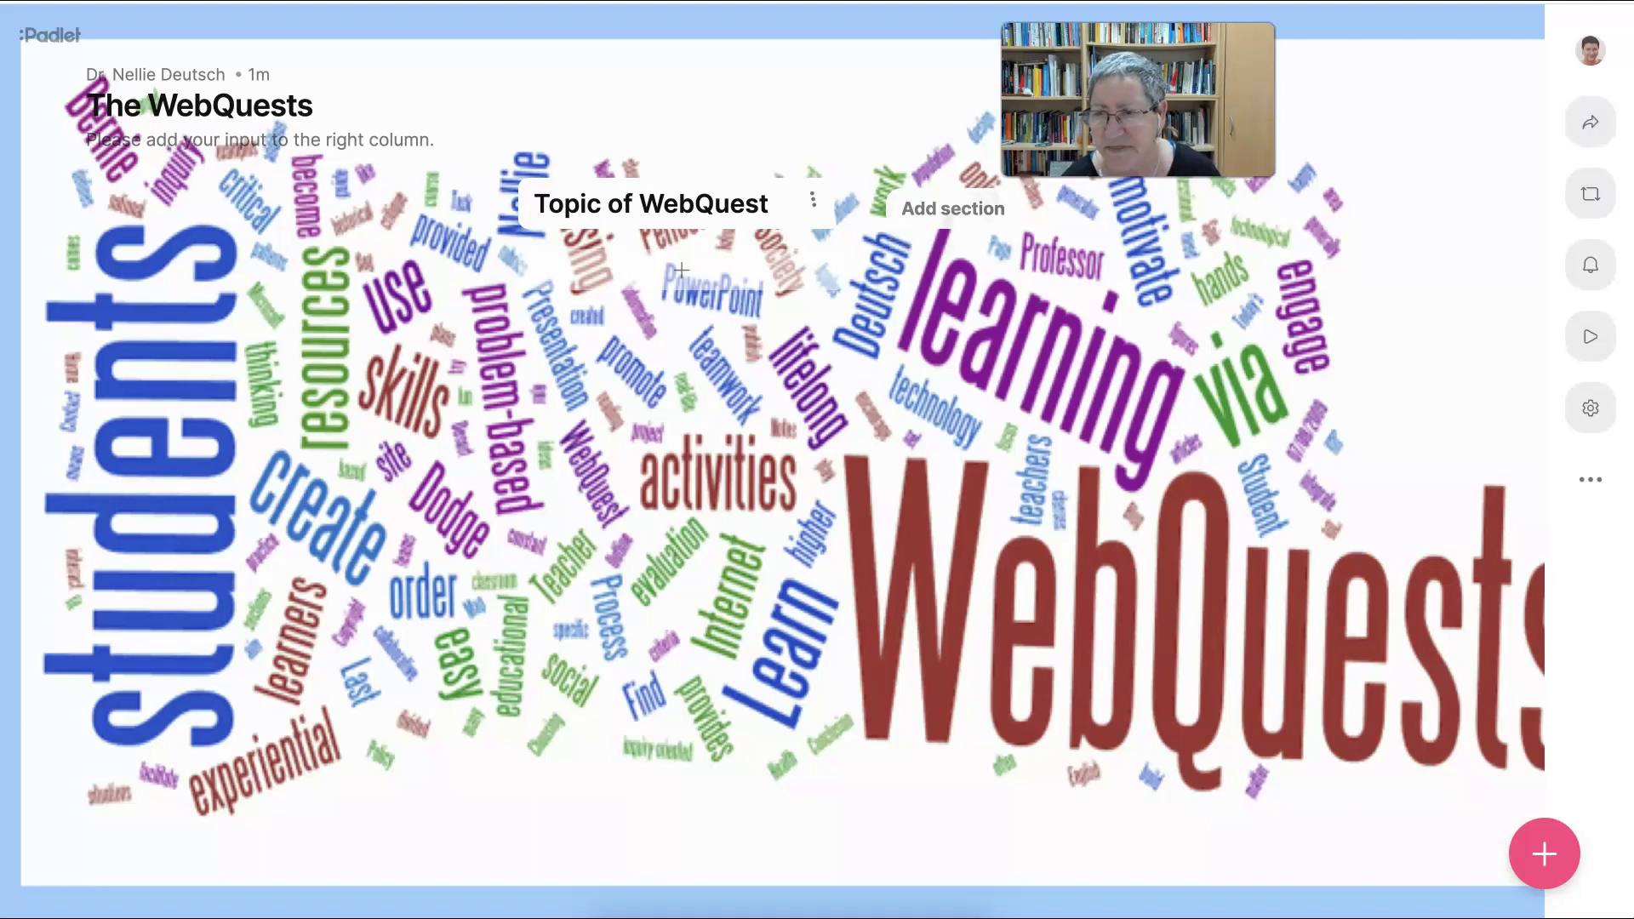
# - Open the board's wallpaper settings and browse the Photos, Textures, Art and custom categories
pyautogui.click(1589, 407)
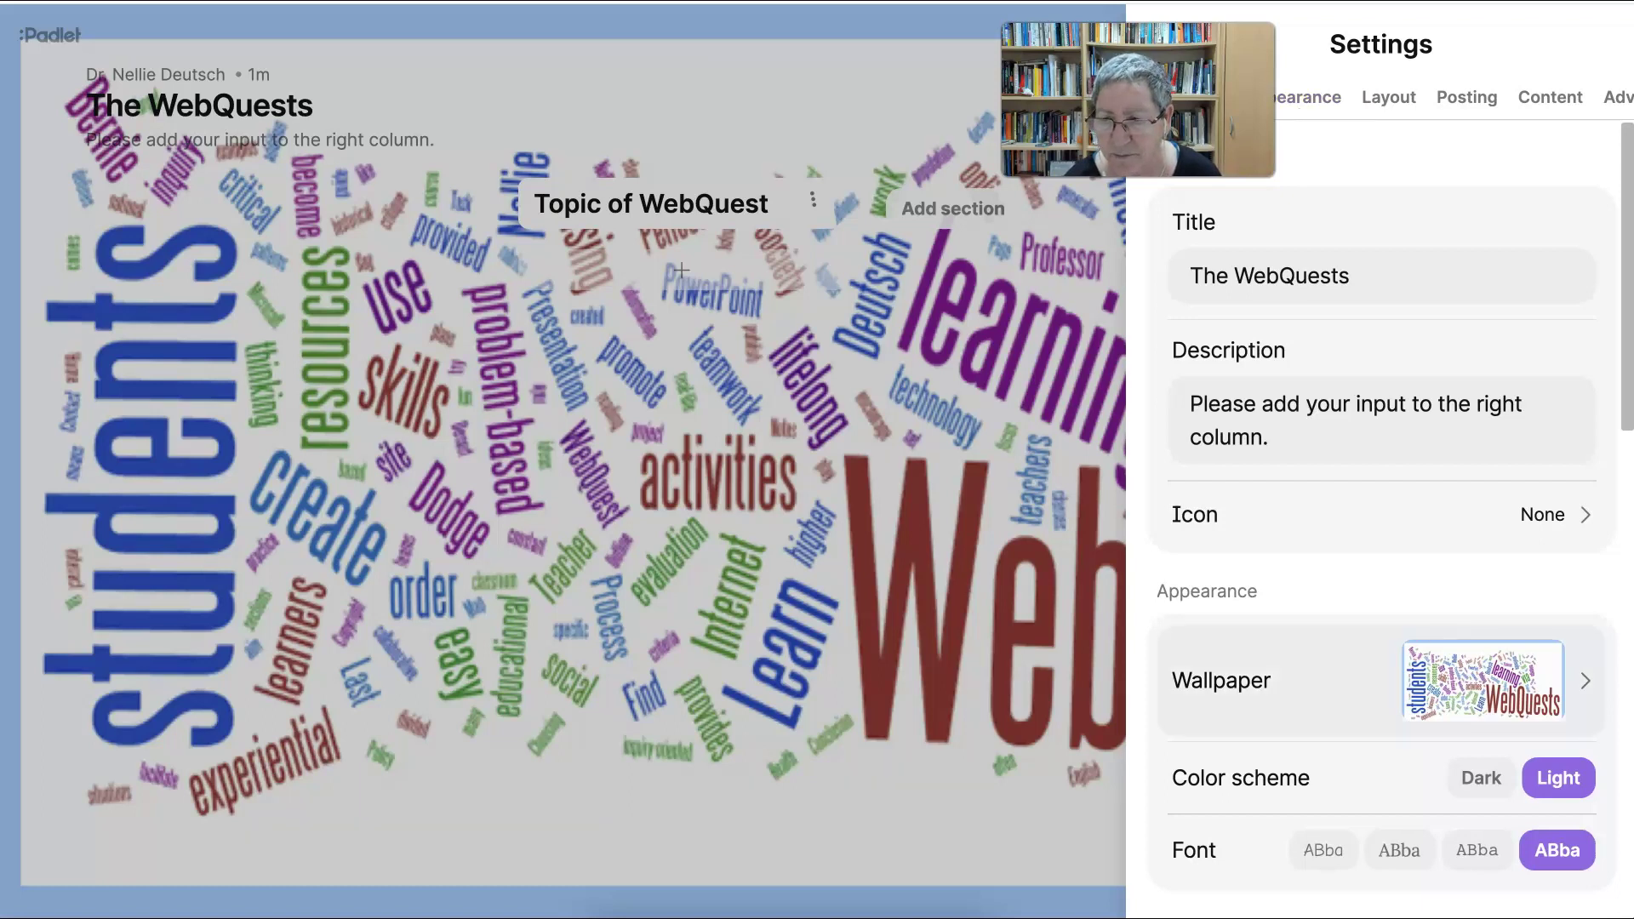
pyautogui.click(1584, 680)
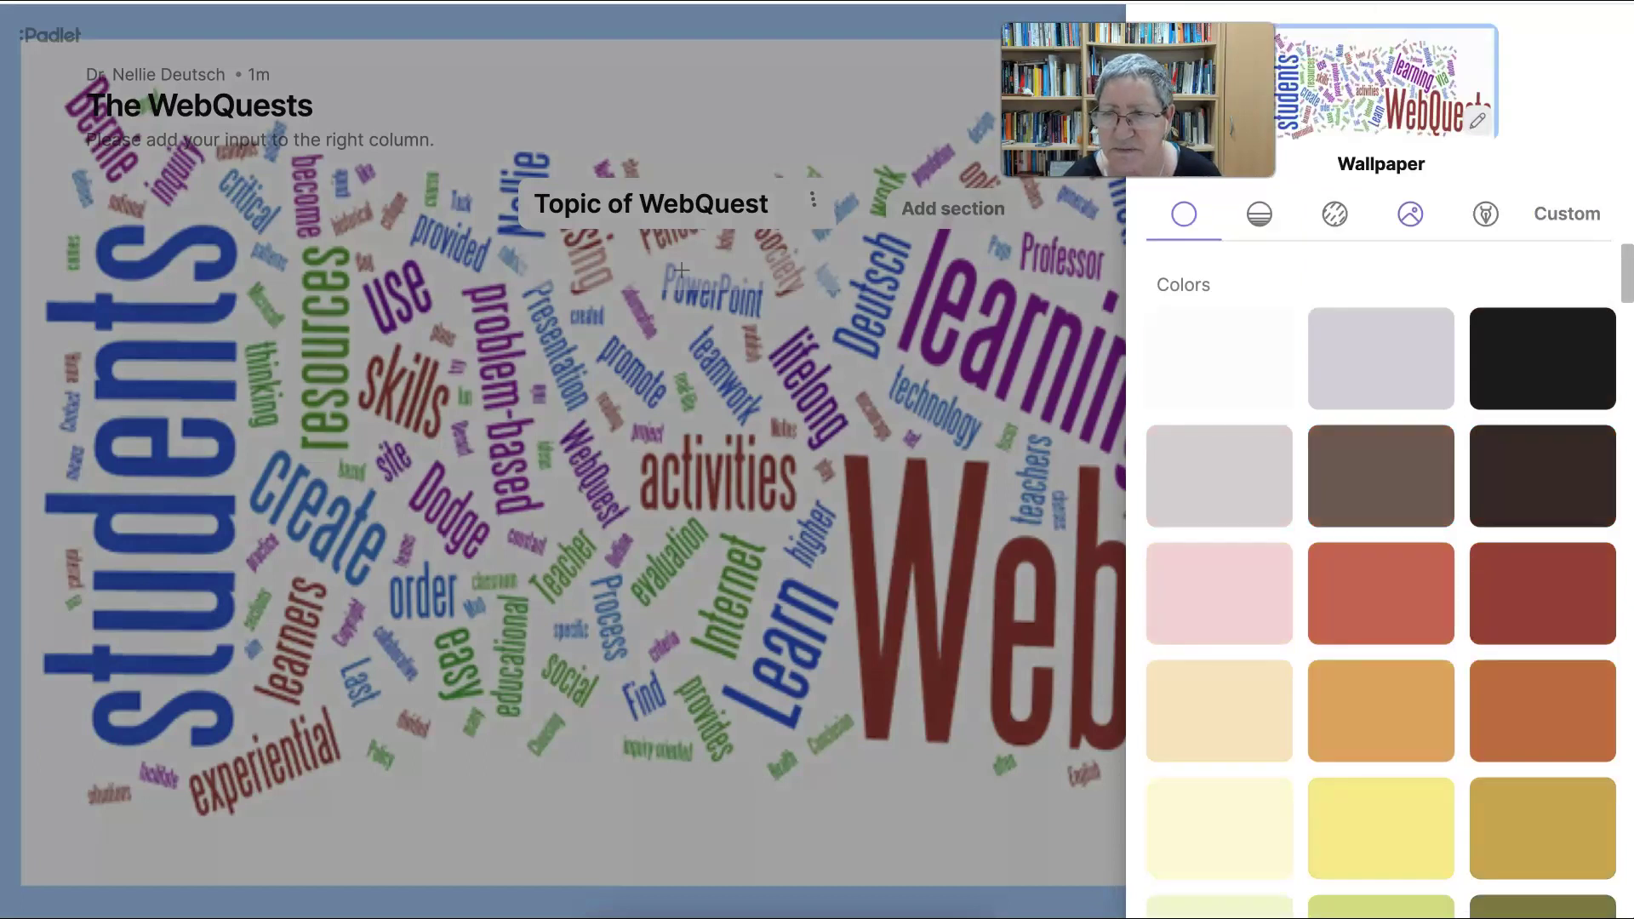
pyautogui.click(1410, 213)
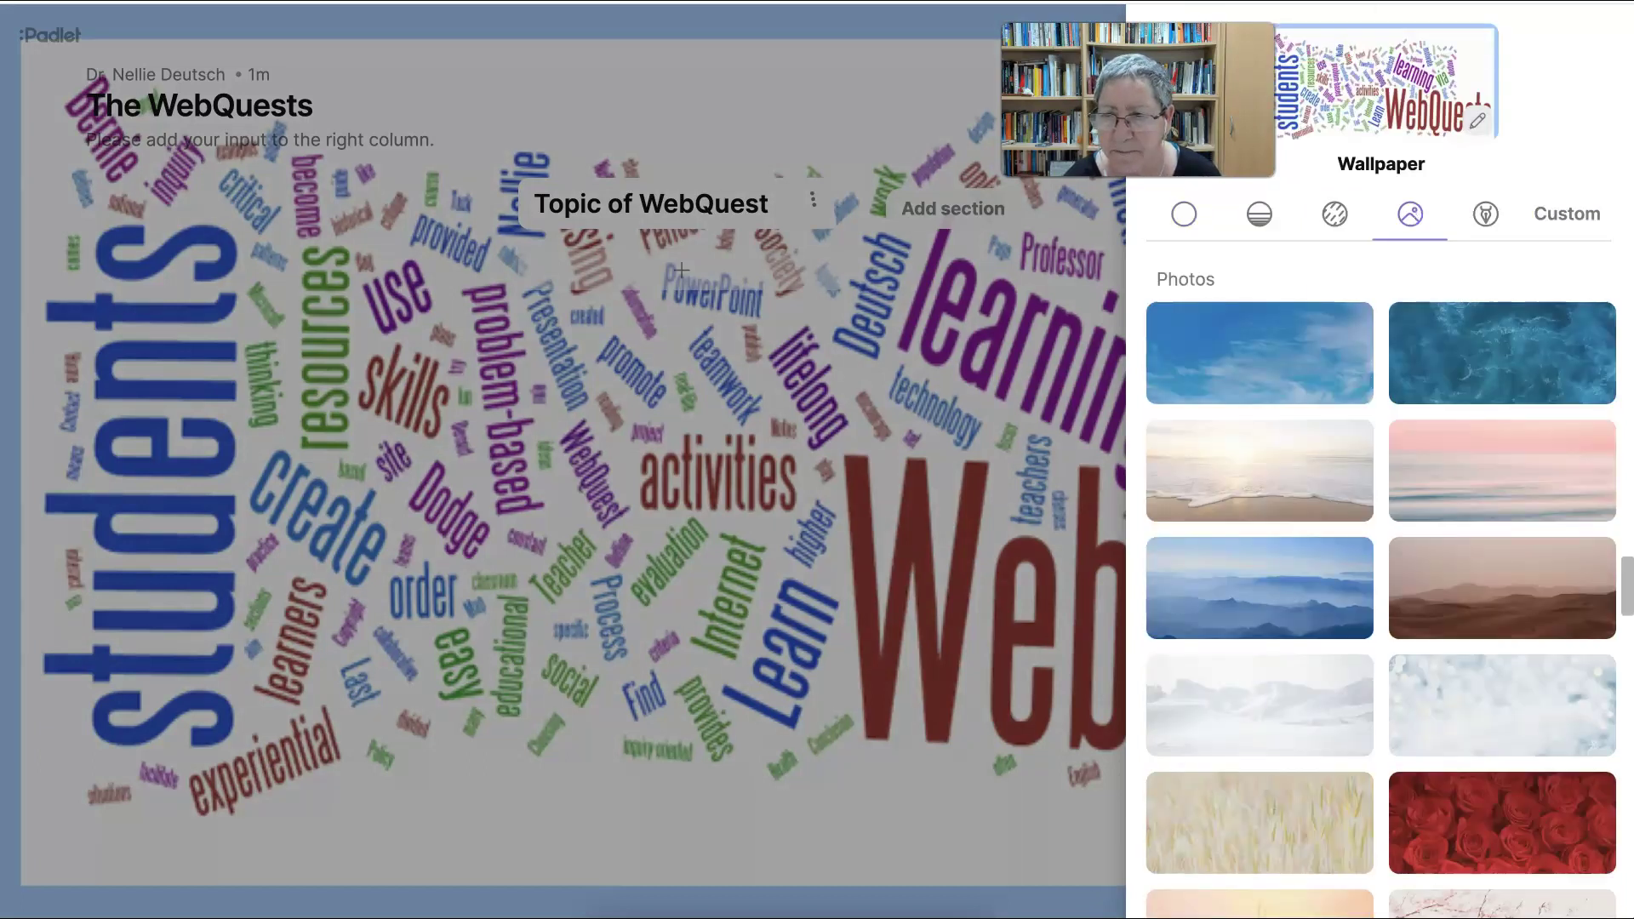
pyautogui.click(1334, 213)
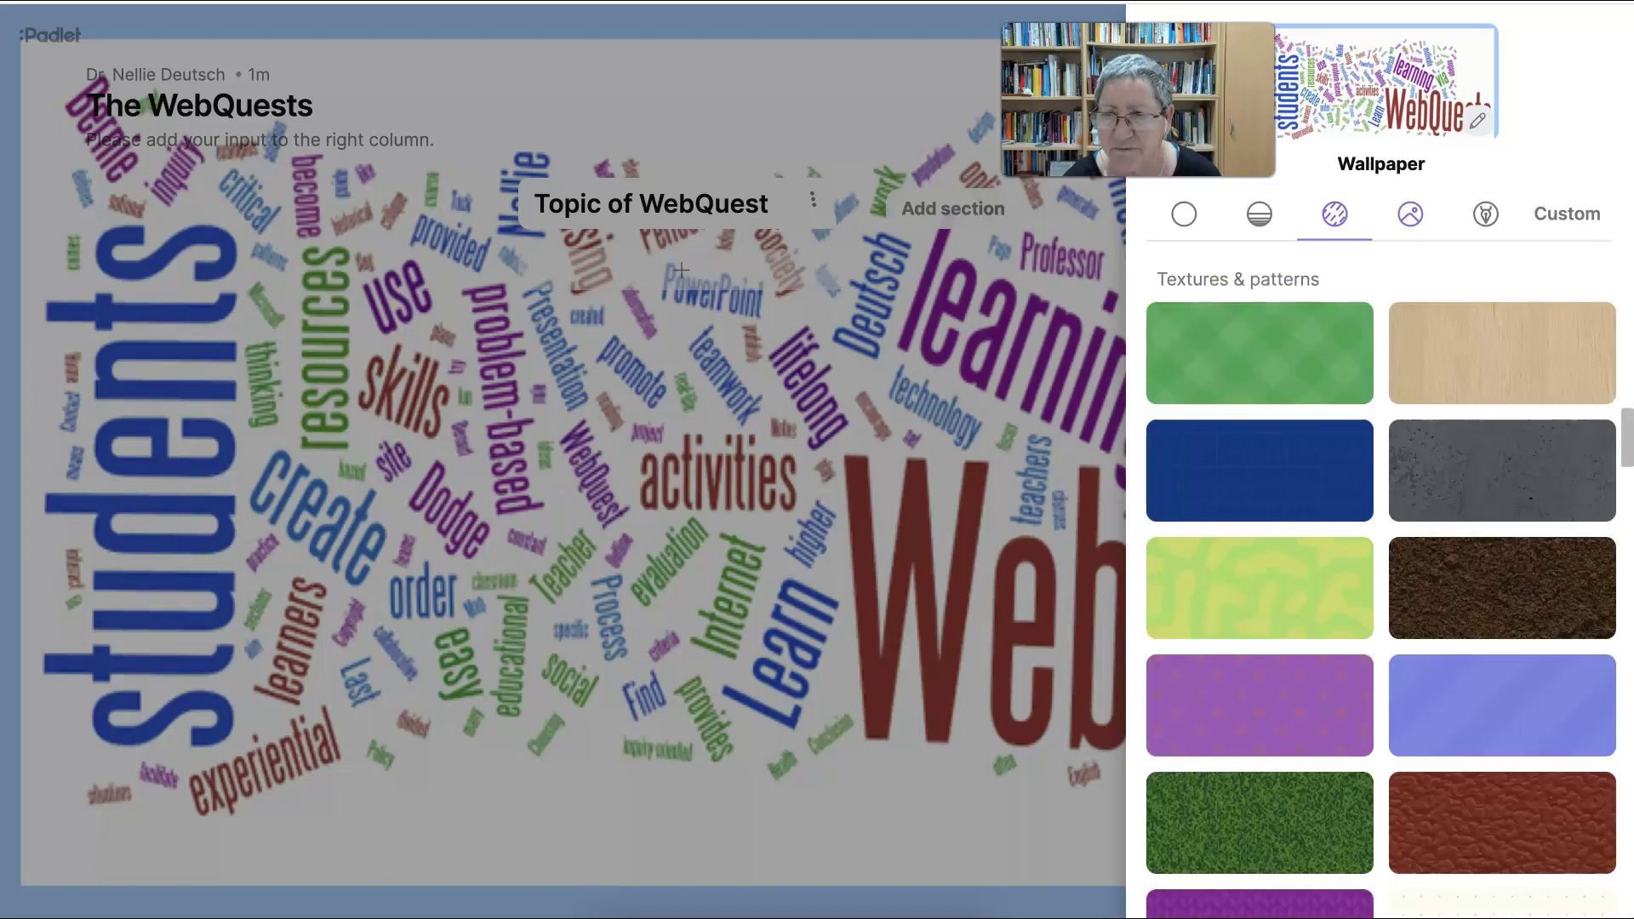
pyautogui.click(1486, 213)
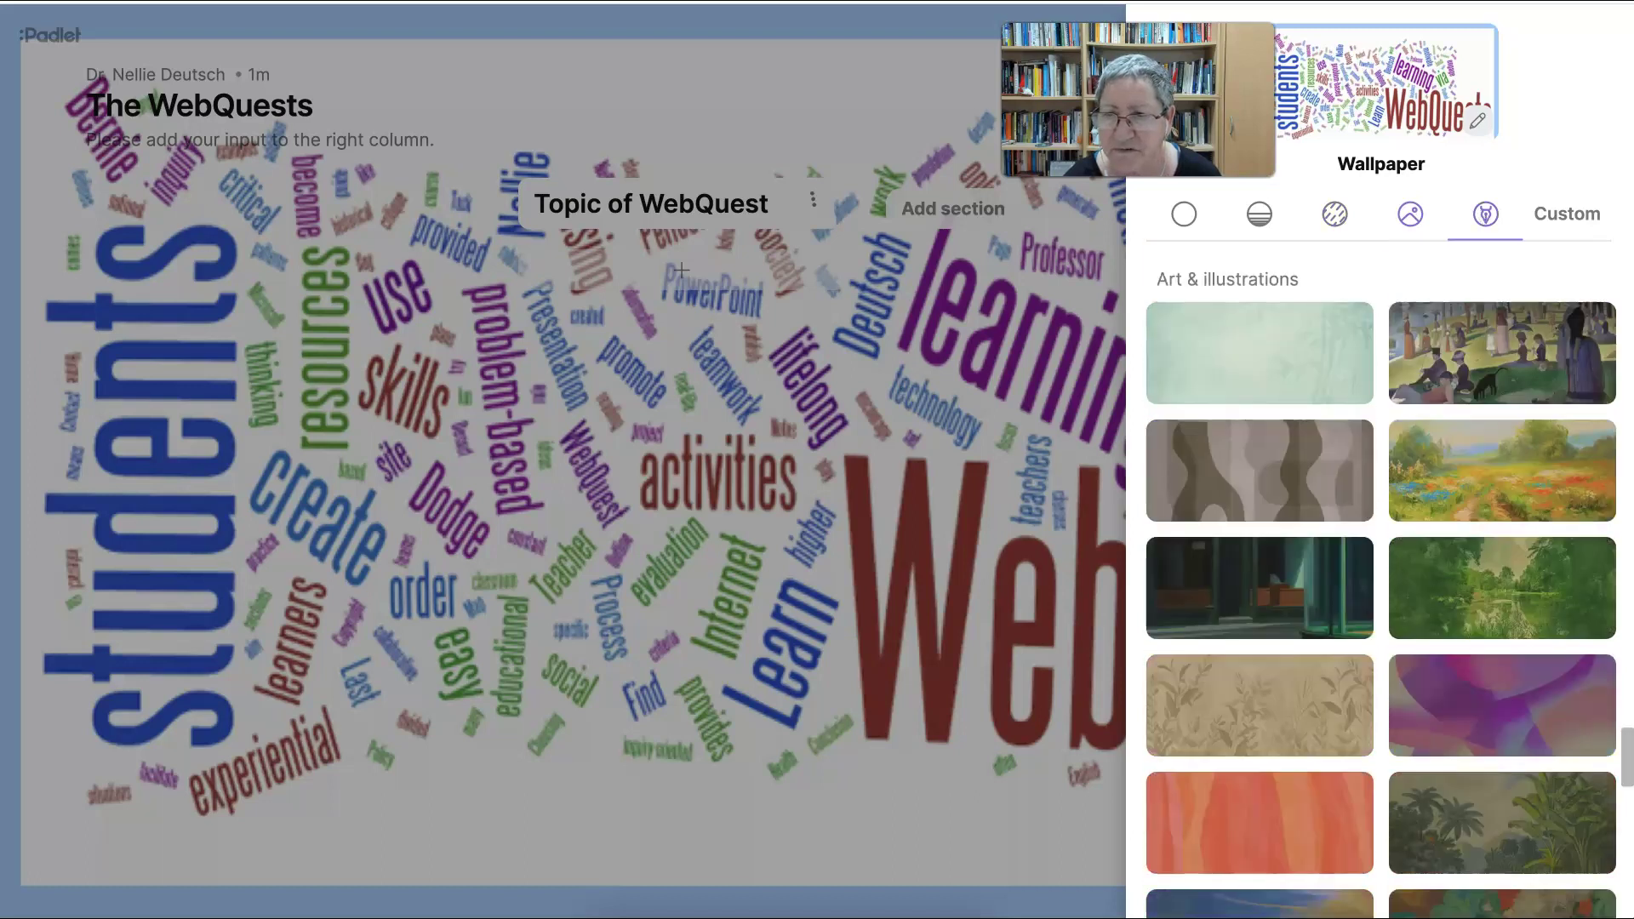
pyautogui.click(1410, 214)
pyautogui.scroll(-3, 1380, 578)
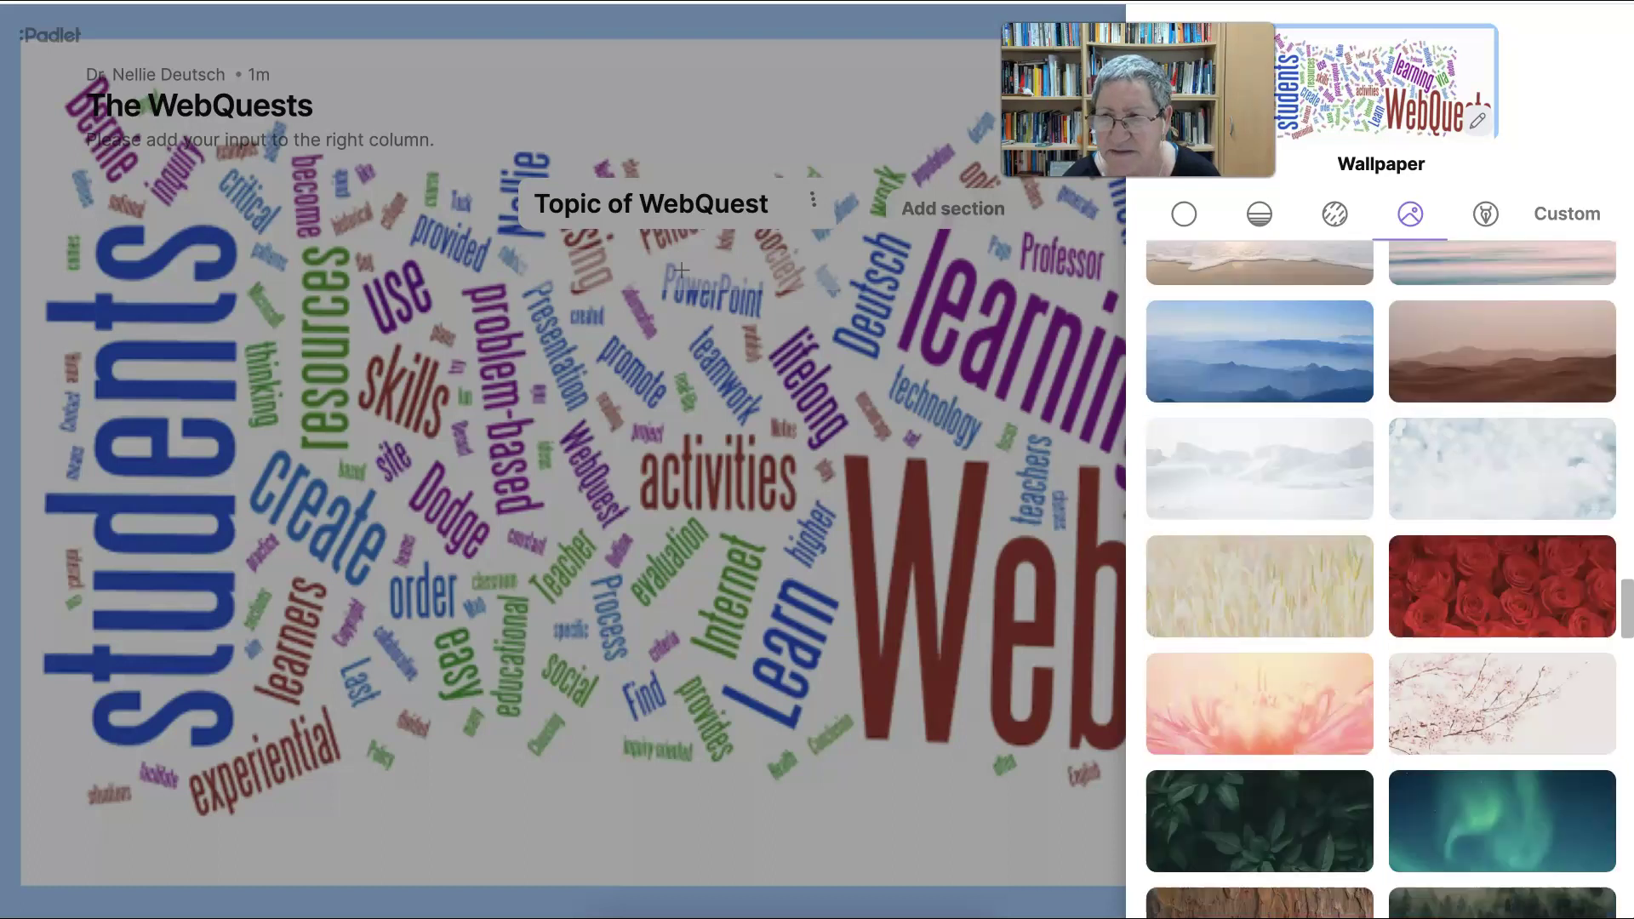
pyautogui.click(1566, 213)
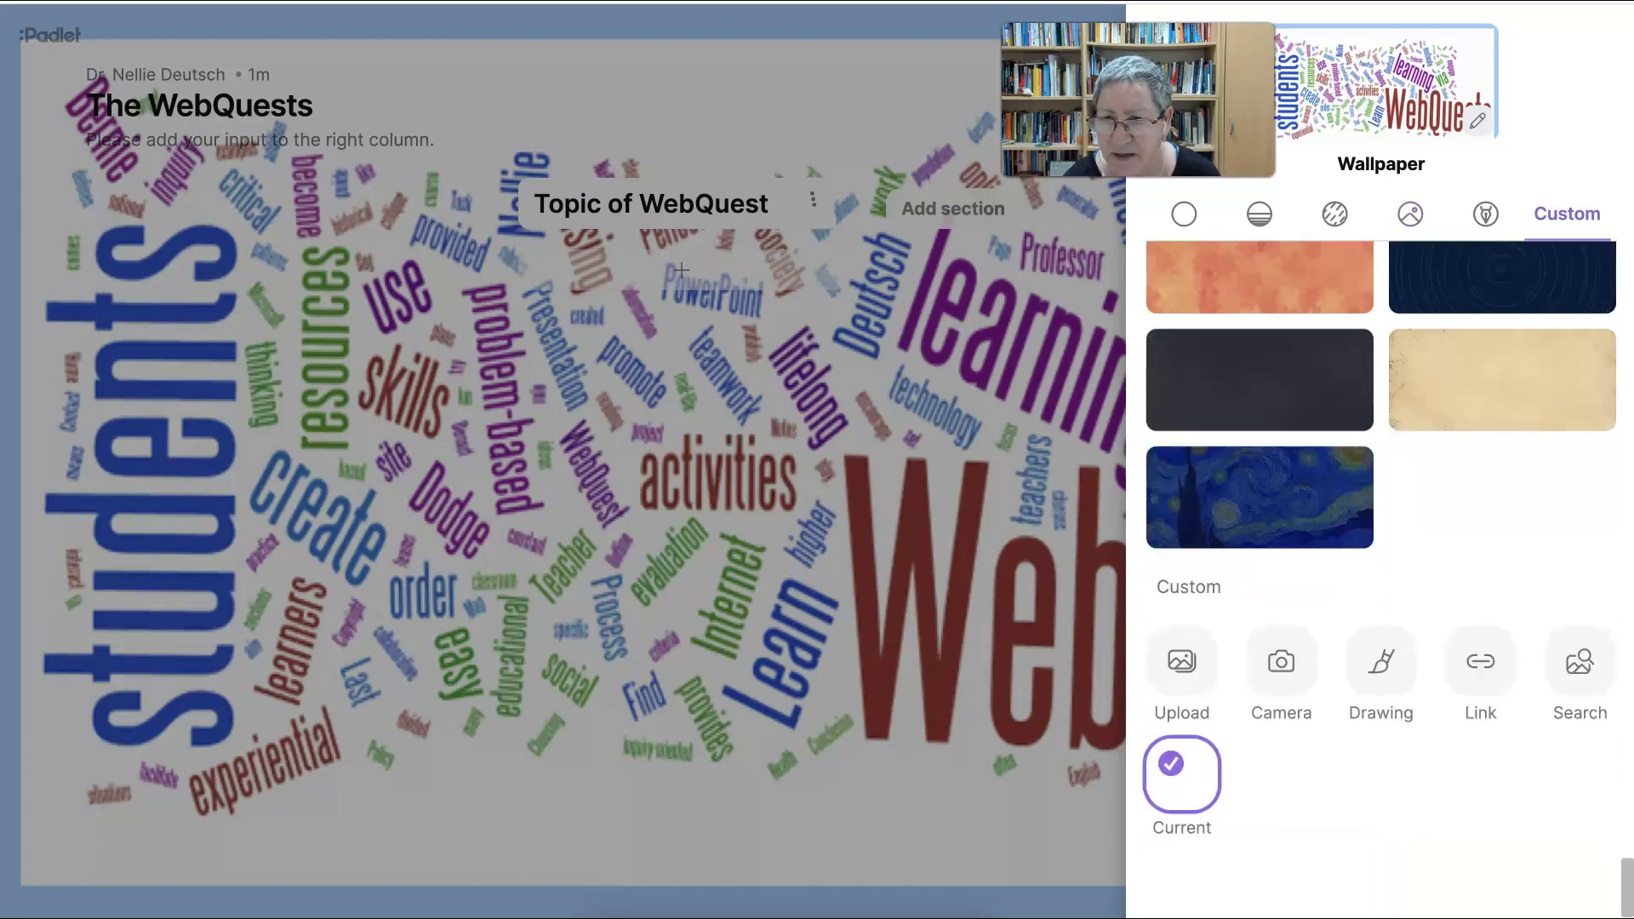
pyautogui.scroll(5, 1308, 534)
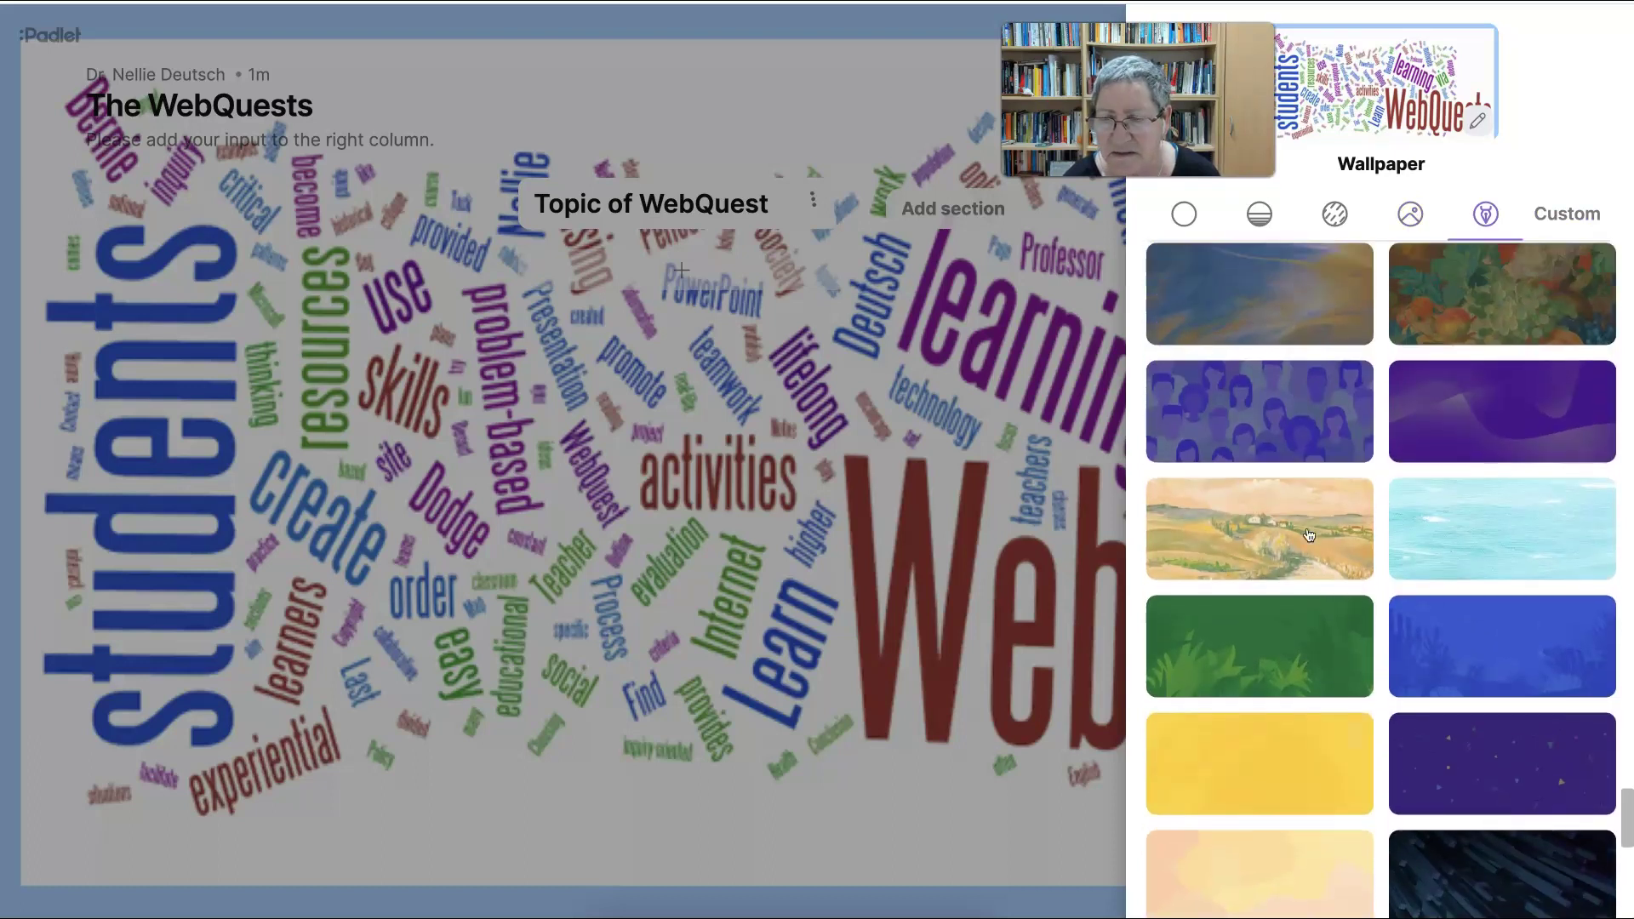
pyautogui.scroll(2, 1308, 534)
pyautogui.scroll(-4, 1309, 534)
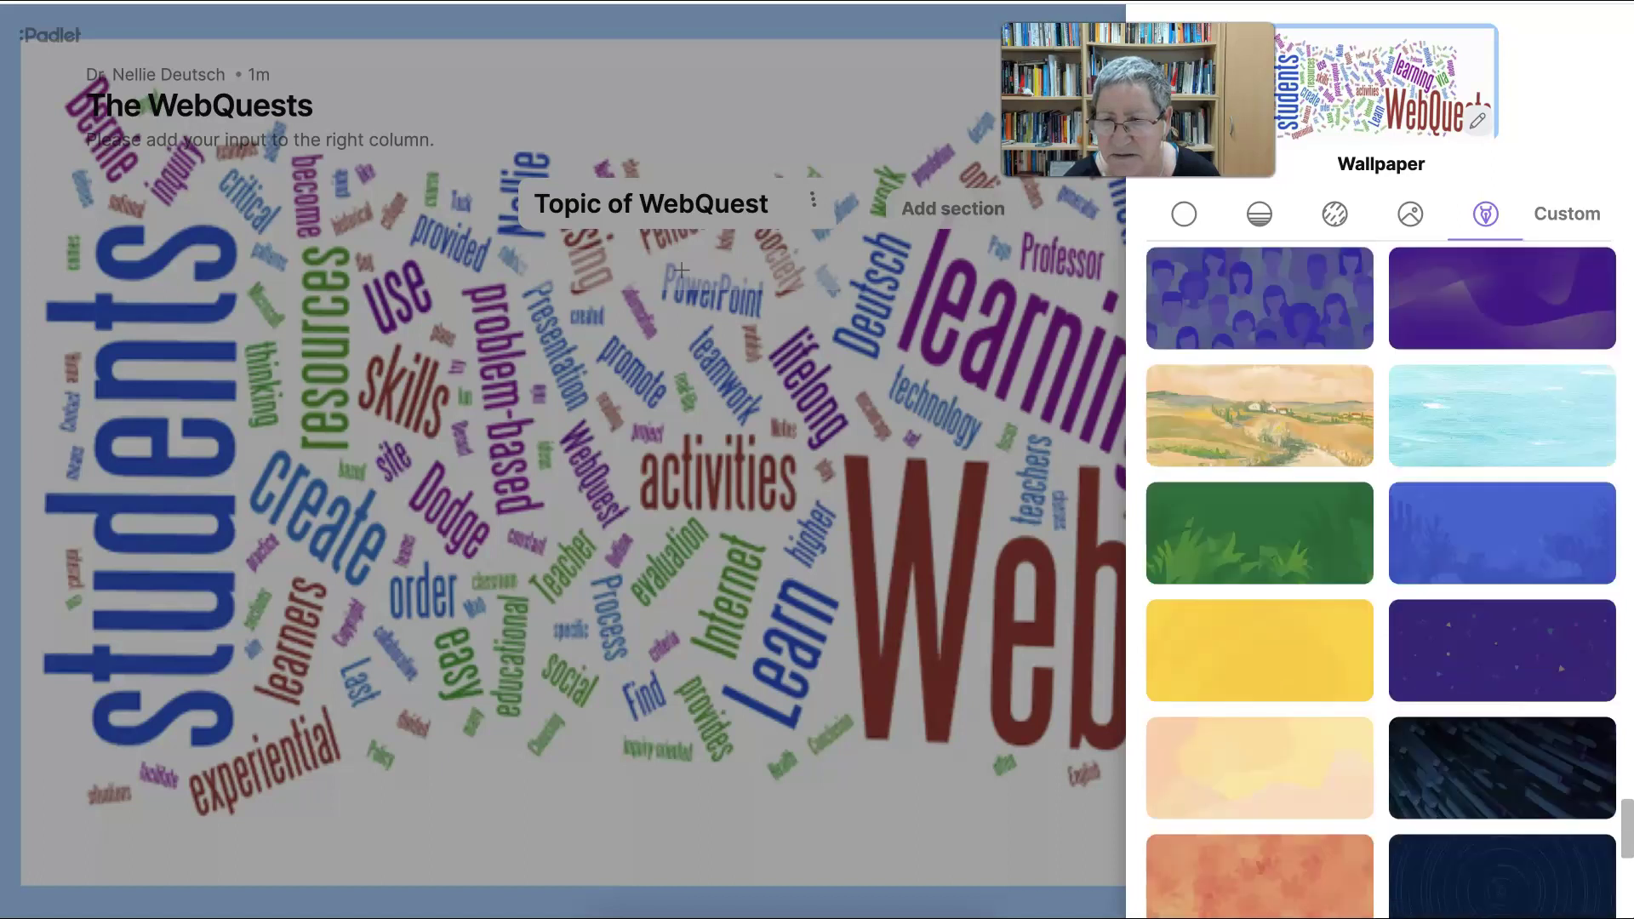
# - Preview sea, dark blue, peach and yellow wallpapers, ending on the orange maple-leaf one
pyautogui.click(1489, 408)
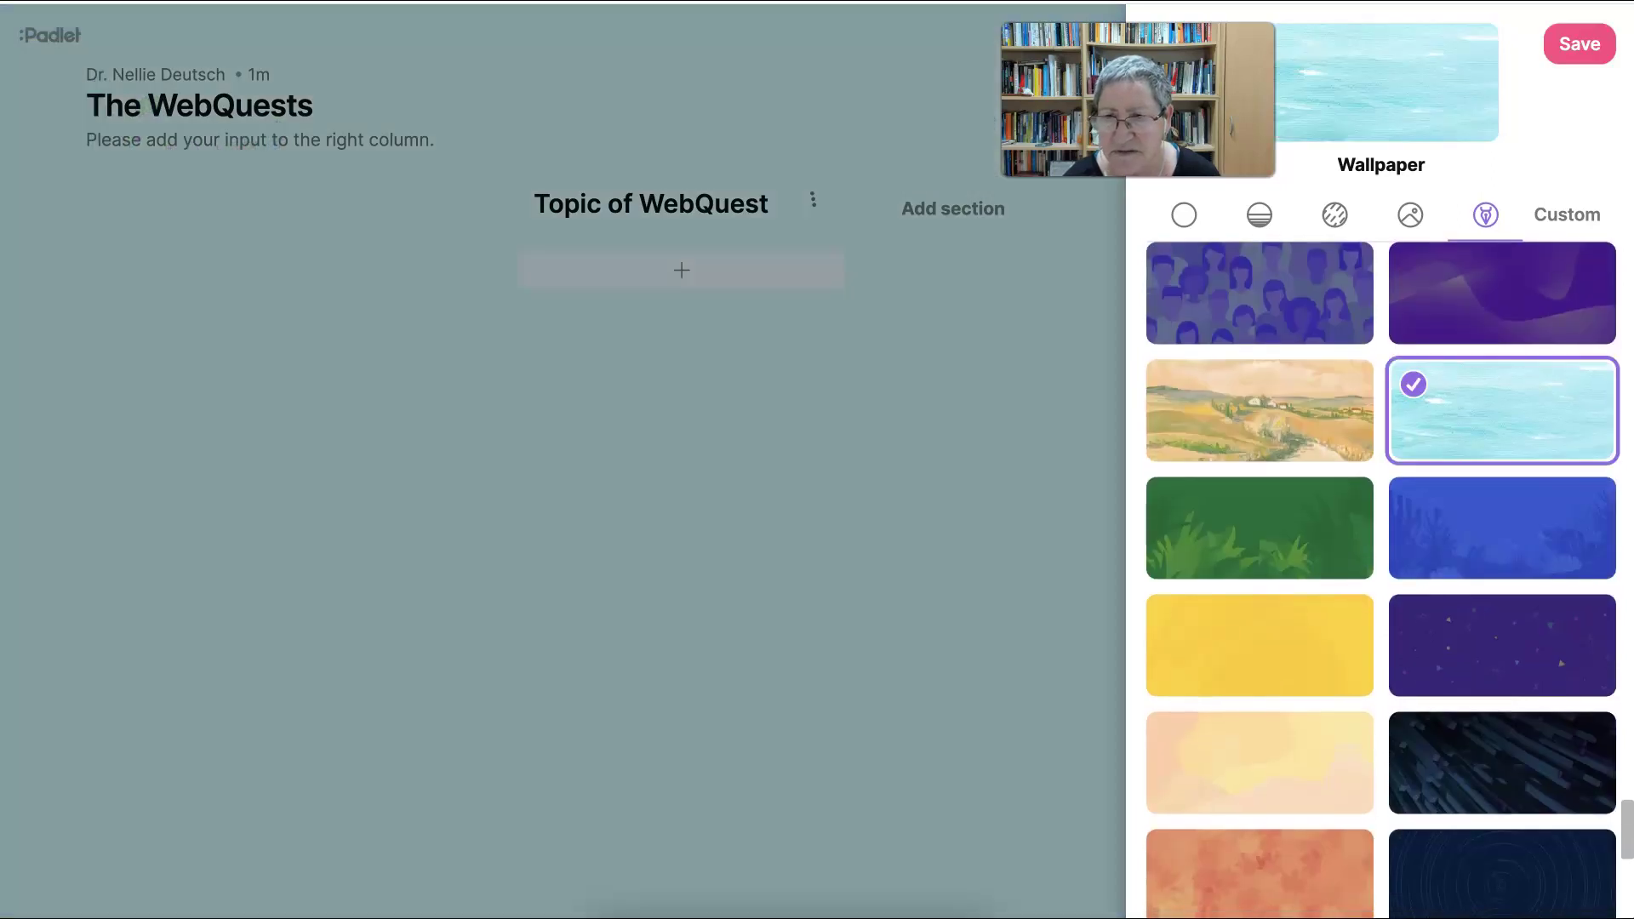
pyautogui.scroll(-1, 1474, 481)
pyautogui.click(1475, 481)
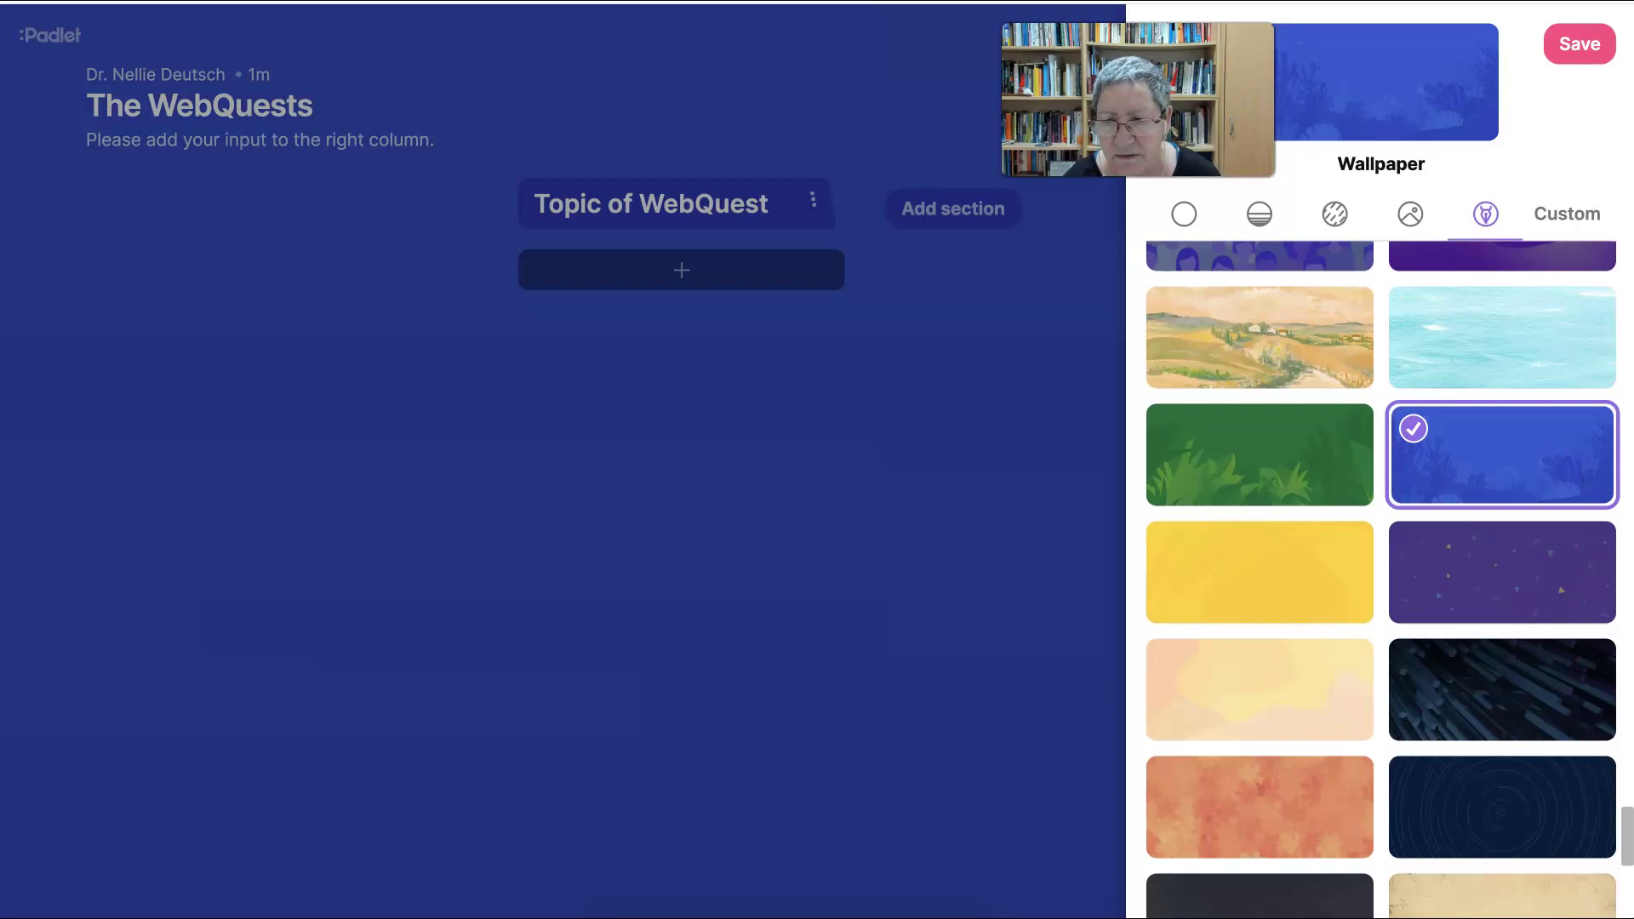
pyautogui.scroll(-1, 1259, 621)
pyautogui.click(1259, 621)
pyautogui.click(1259, 505)
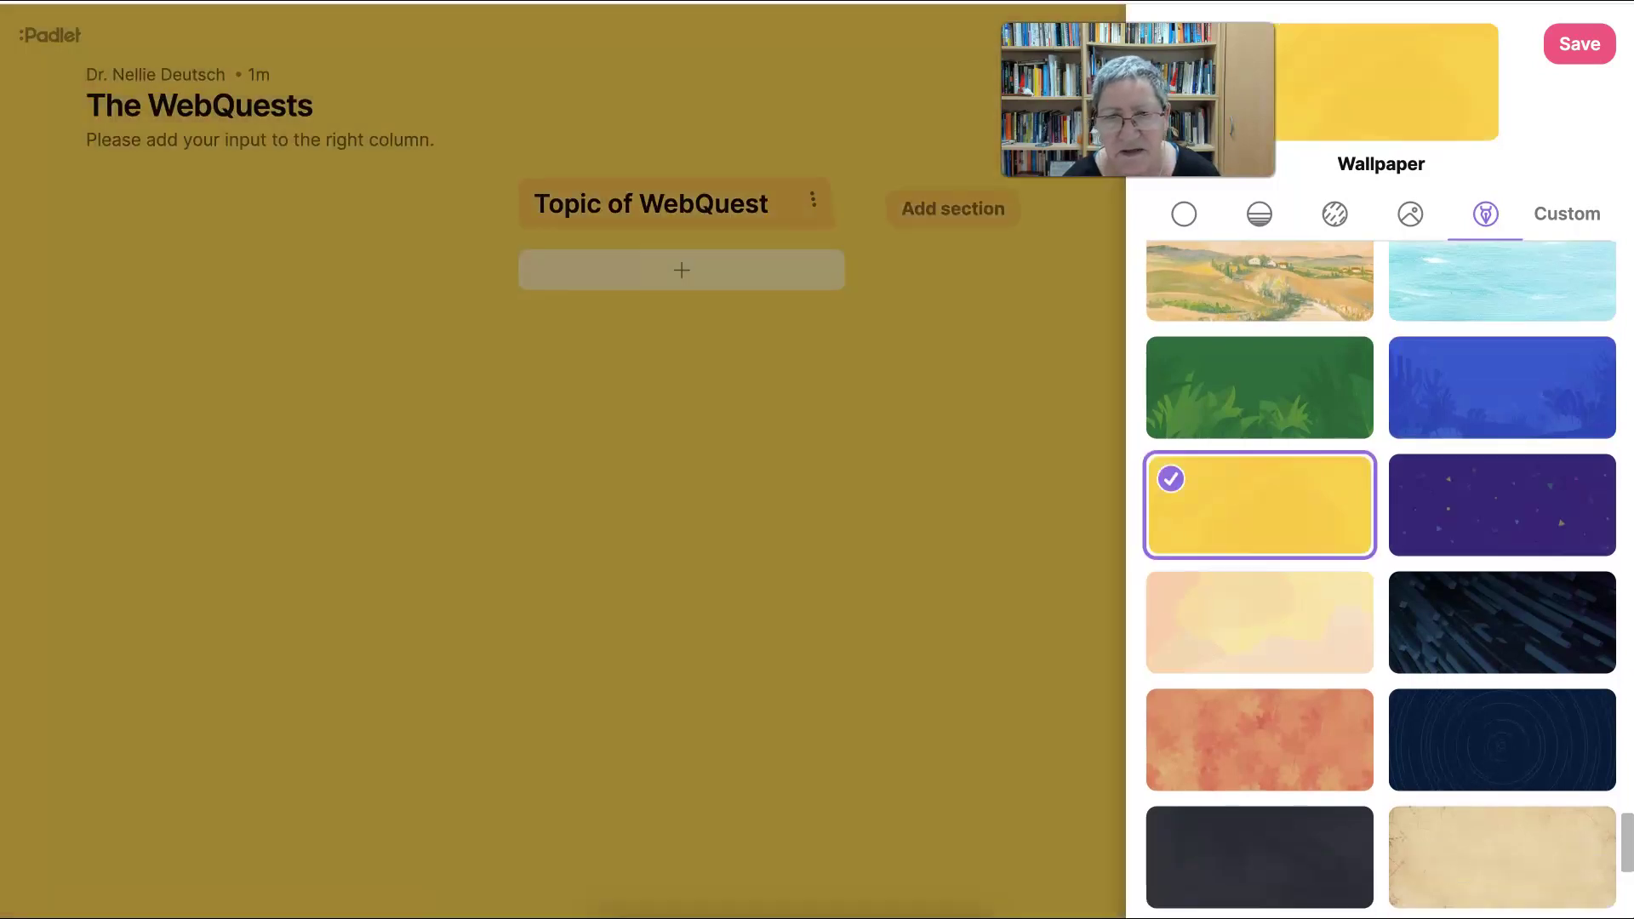
pyautogui.scroll(-3, 1259, 504)
pyautogui.click(1259, 539)
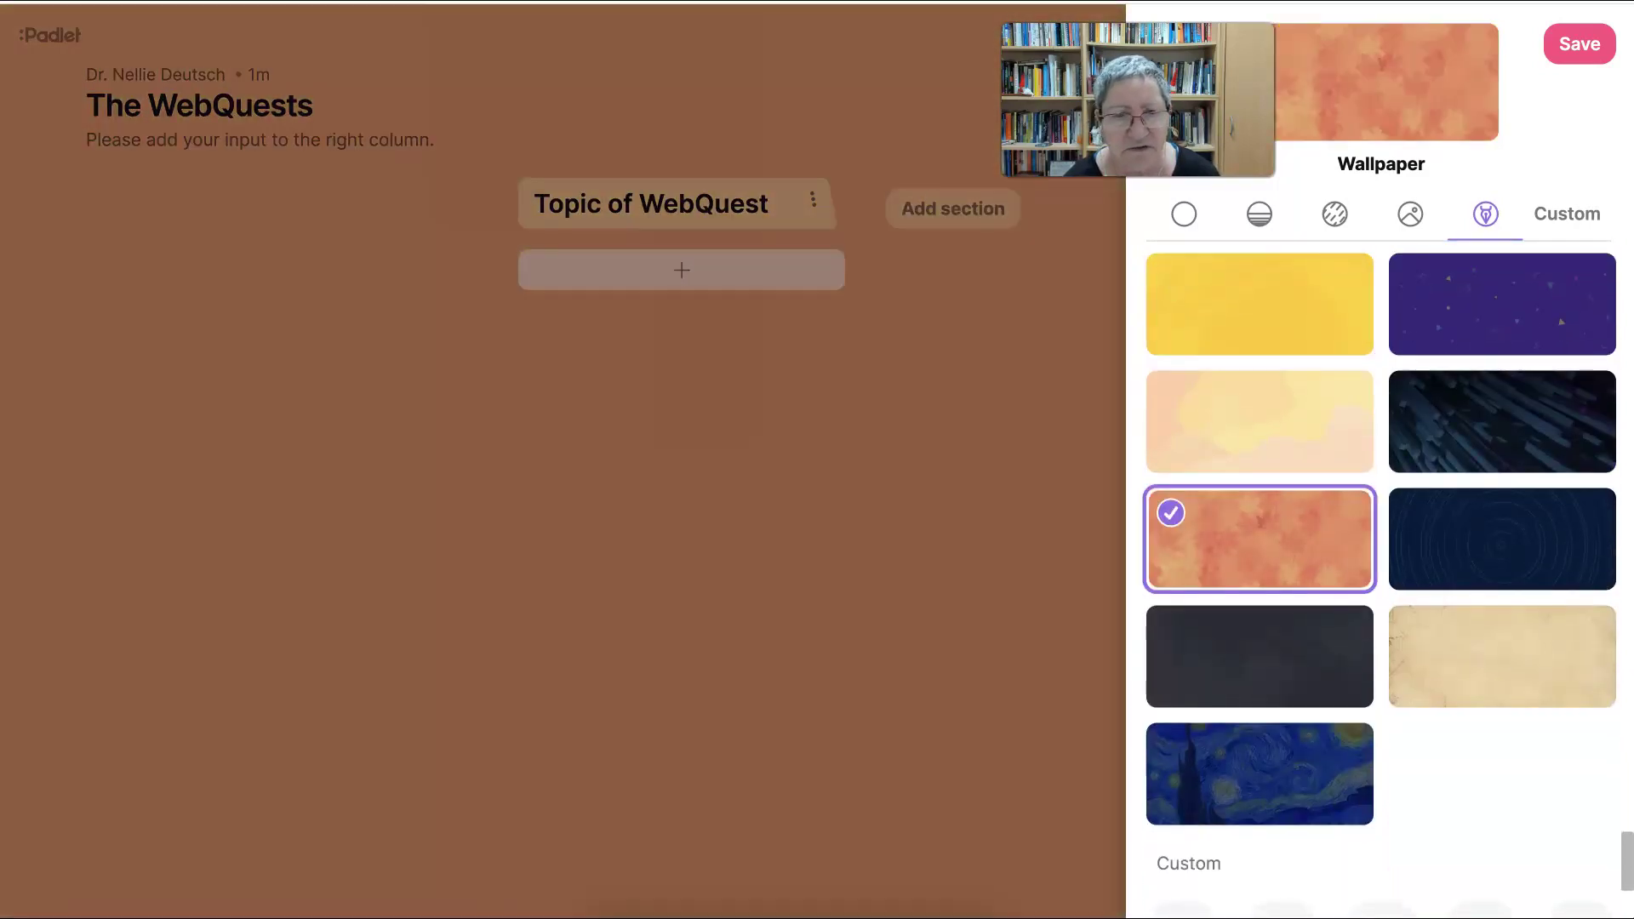
pyautogui.scroll(6, 1378, 579)
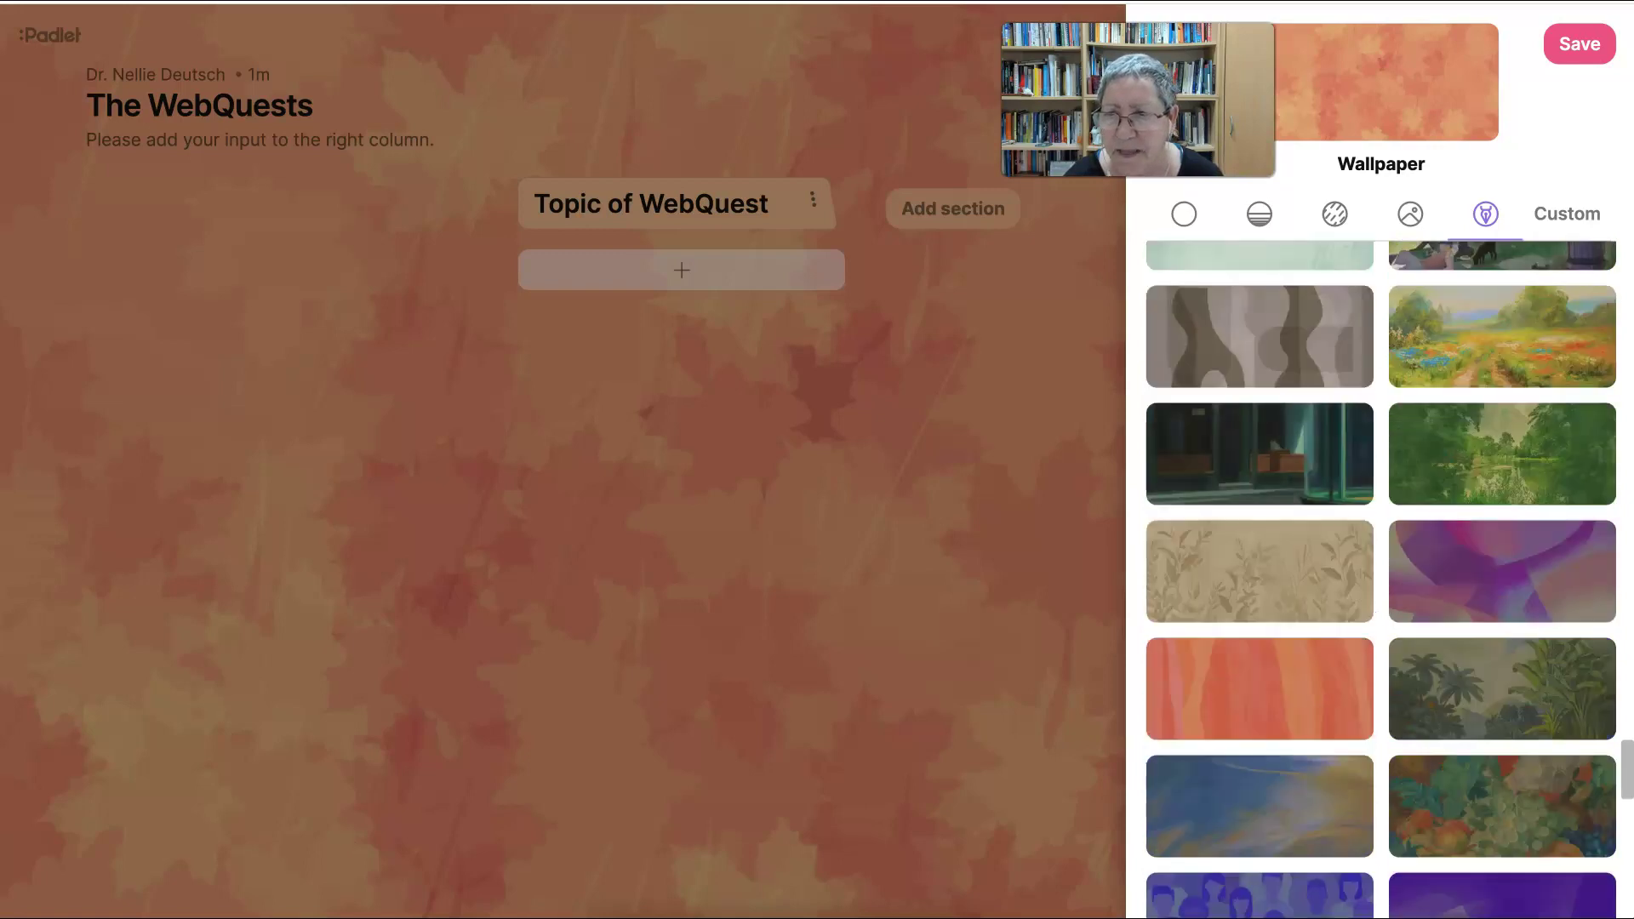
pyautogui.scroll(10, 1379, 578)
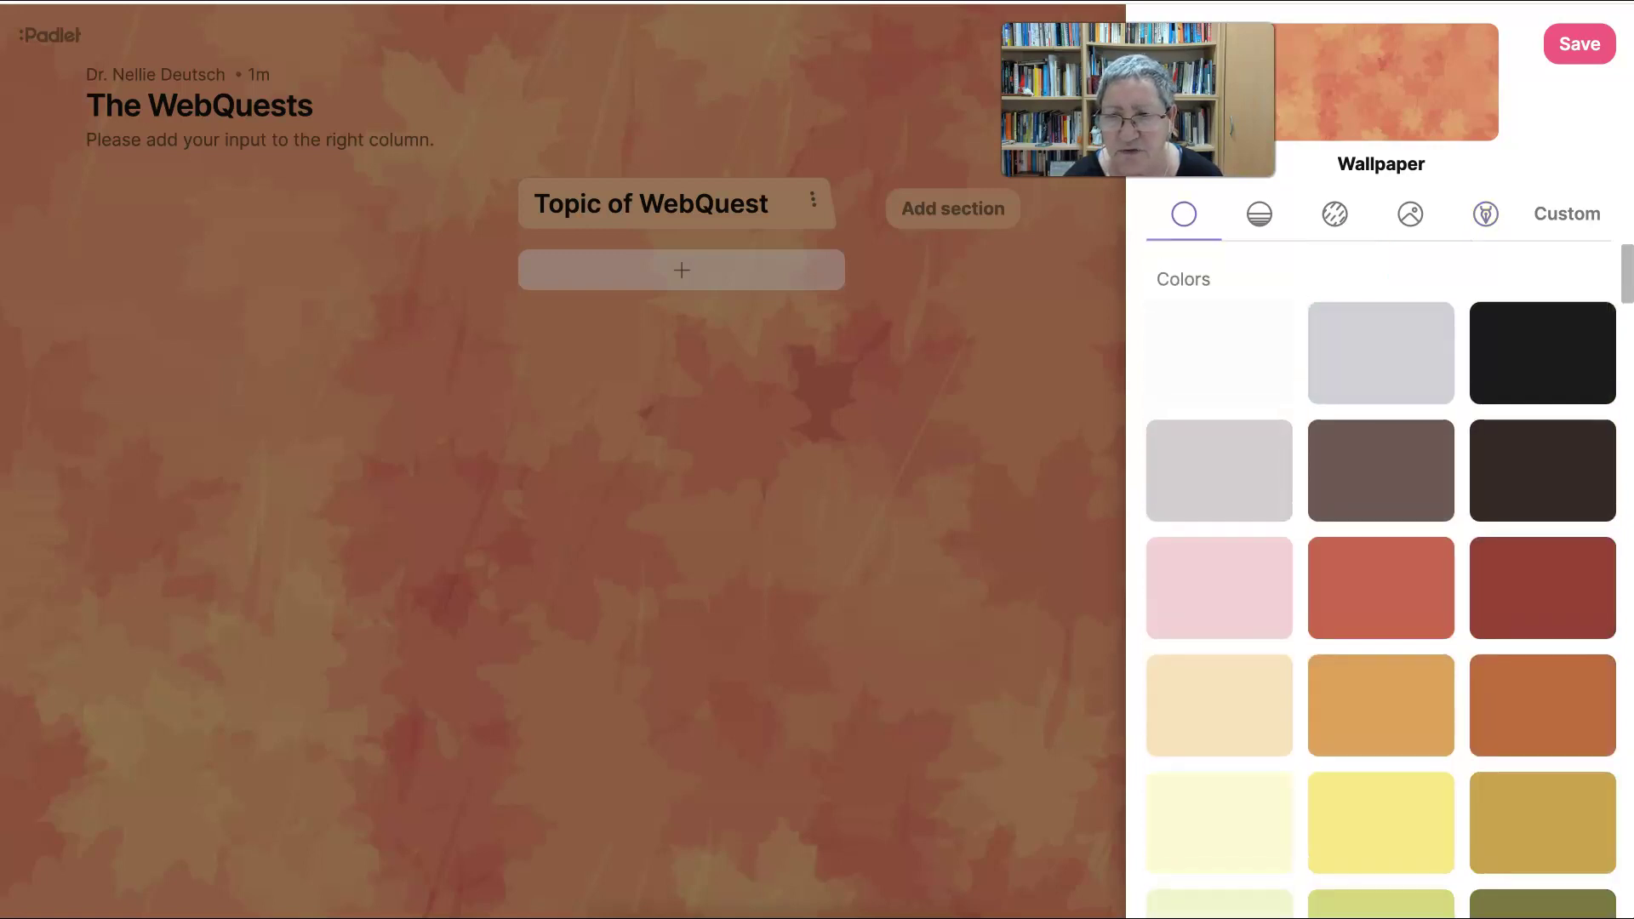
# - Try white, pink gradient, pastel gradient, light-blue, pale-yellow and pale-green backgrounds
pyautogui.click(1218, 352)
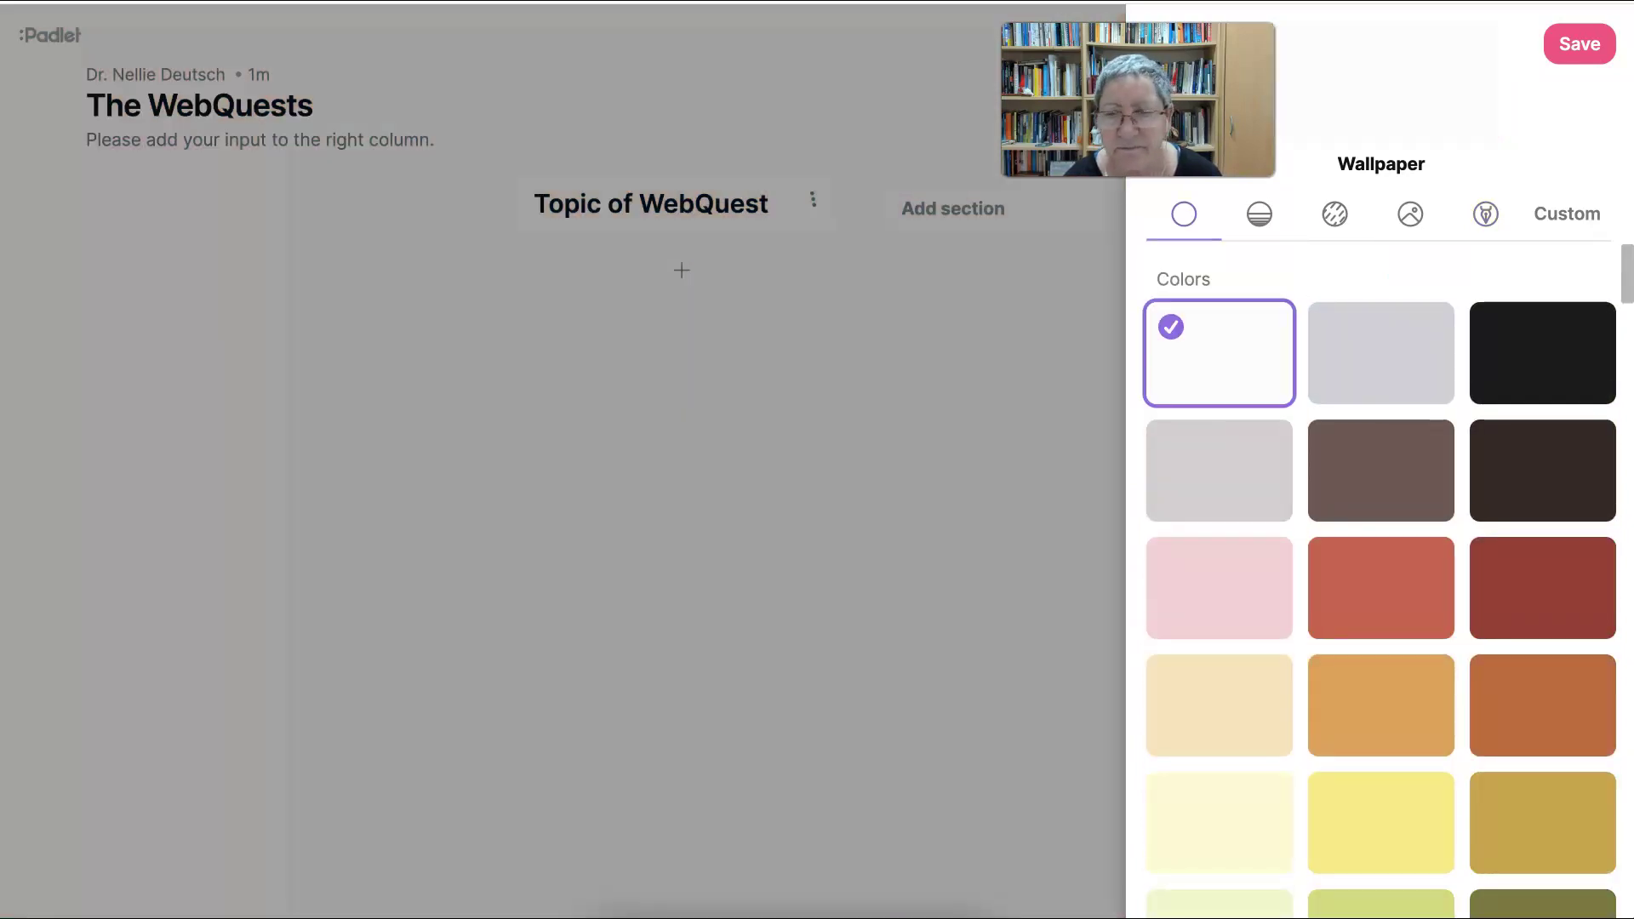
pyautogui.scroll(-12, 1305, 613)
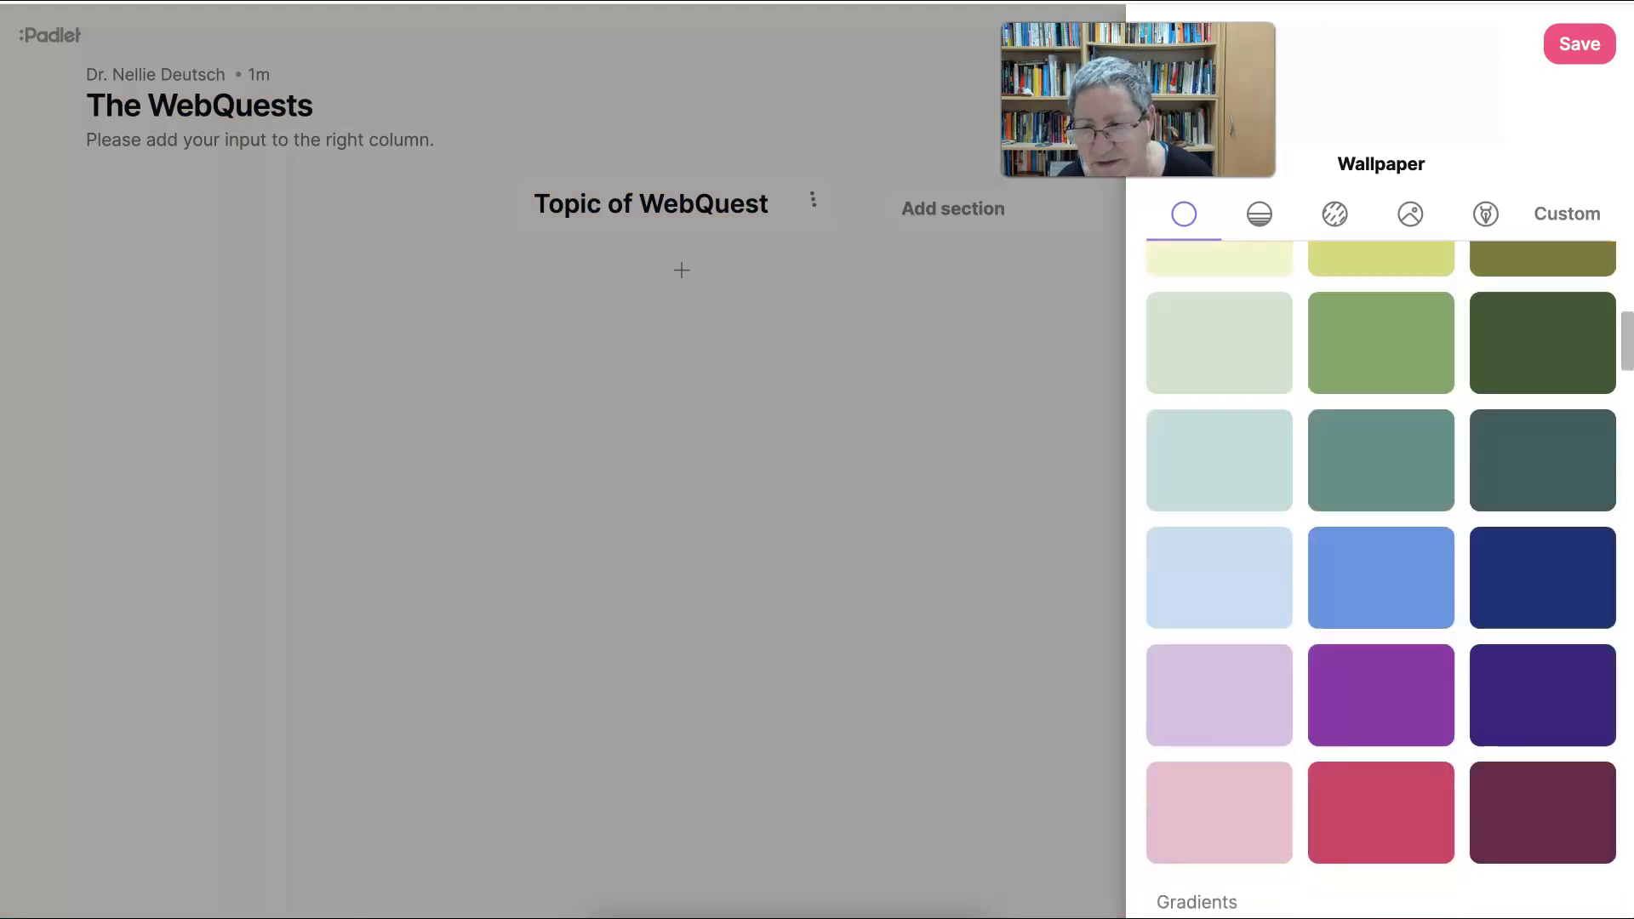
pyautogui.click(1365, 643)
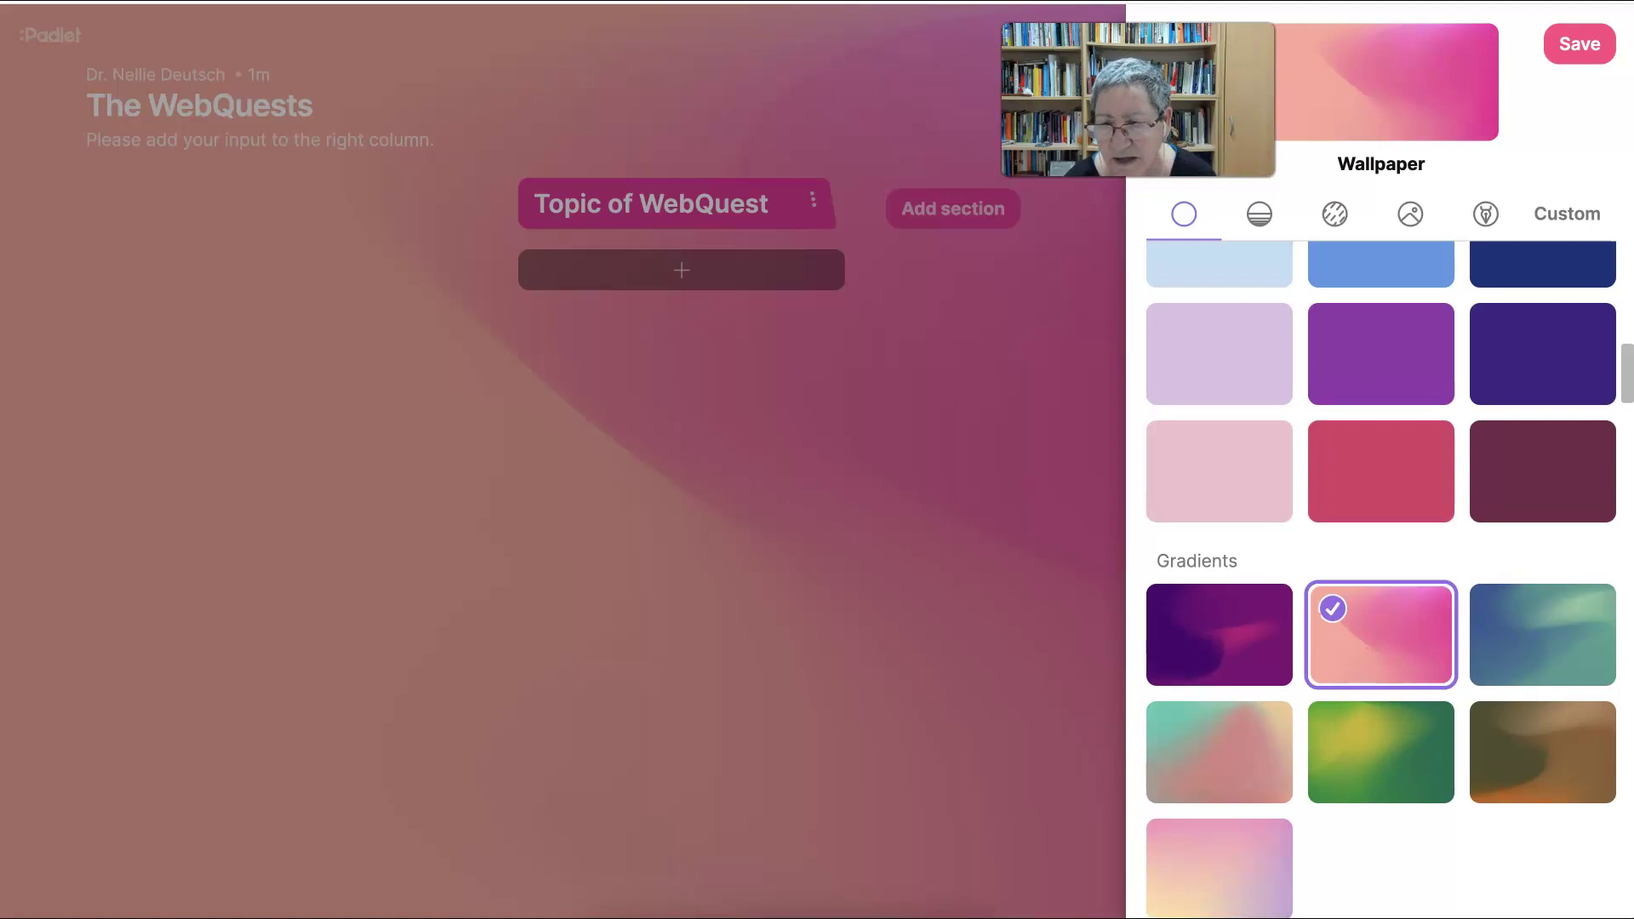
pyautogui.click(1218, 855)
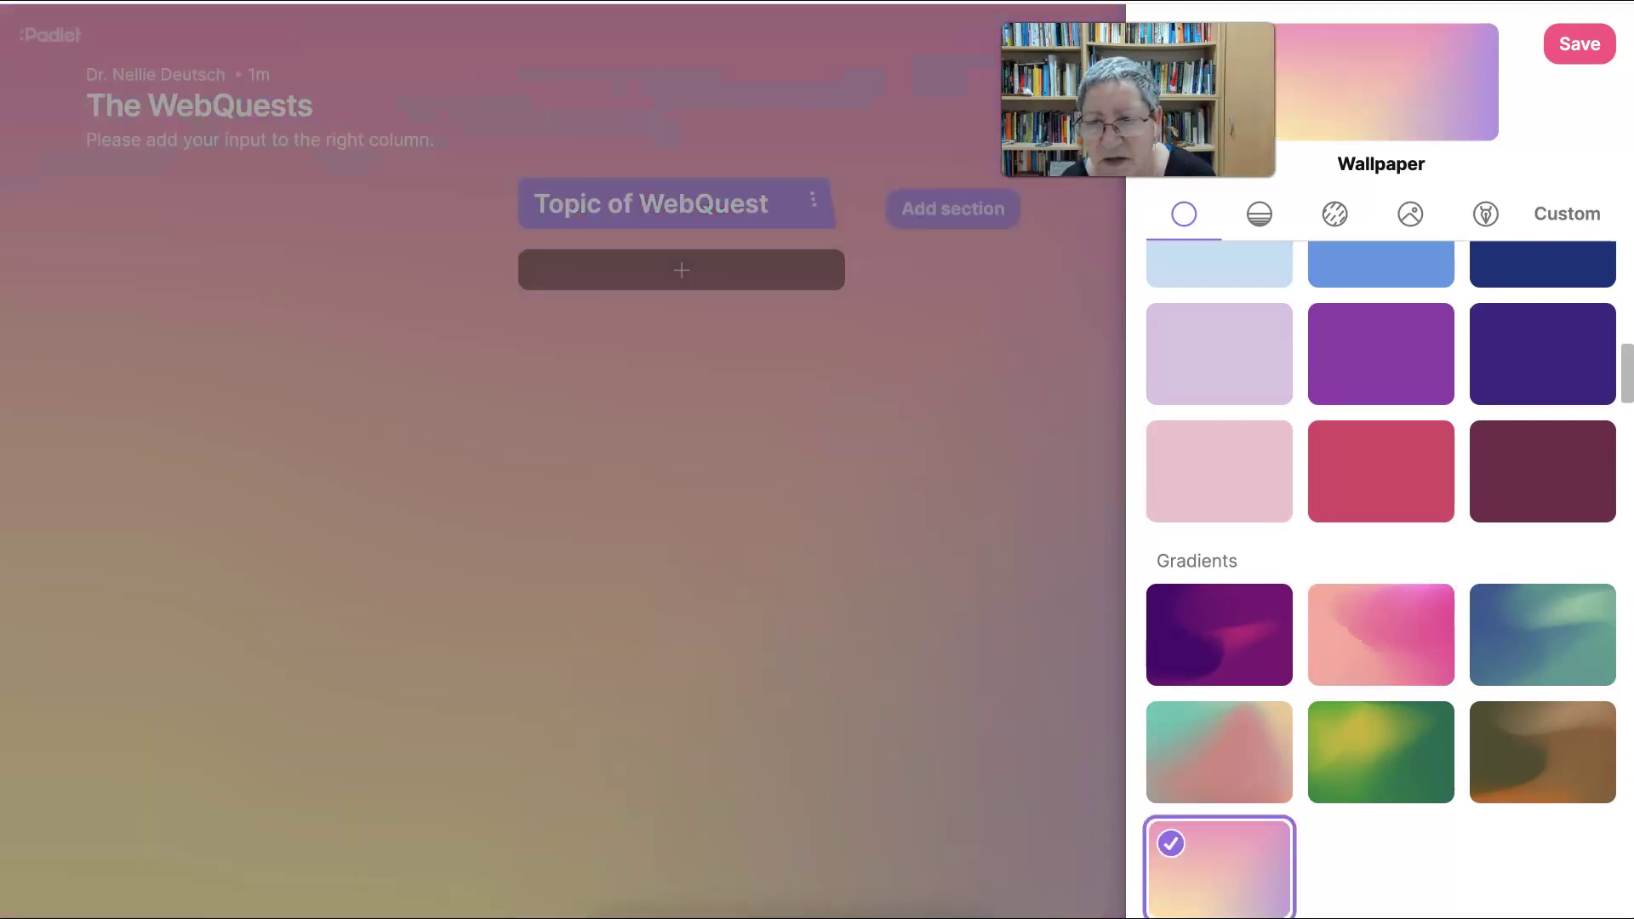
pyautogui.scroll(1, 1379, 578)
pyautogui.click(1233, 324)
pyautogui.scroll(2, 1233, 340)
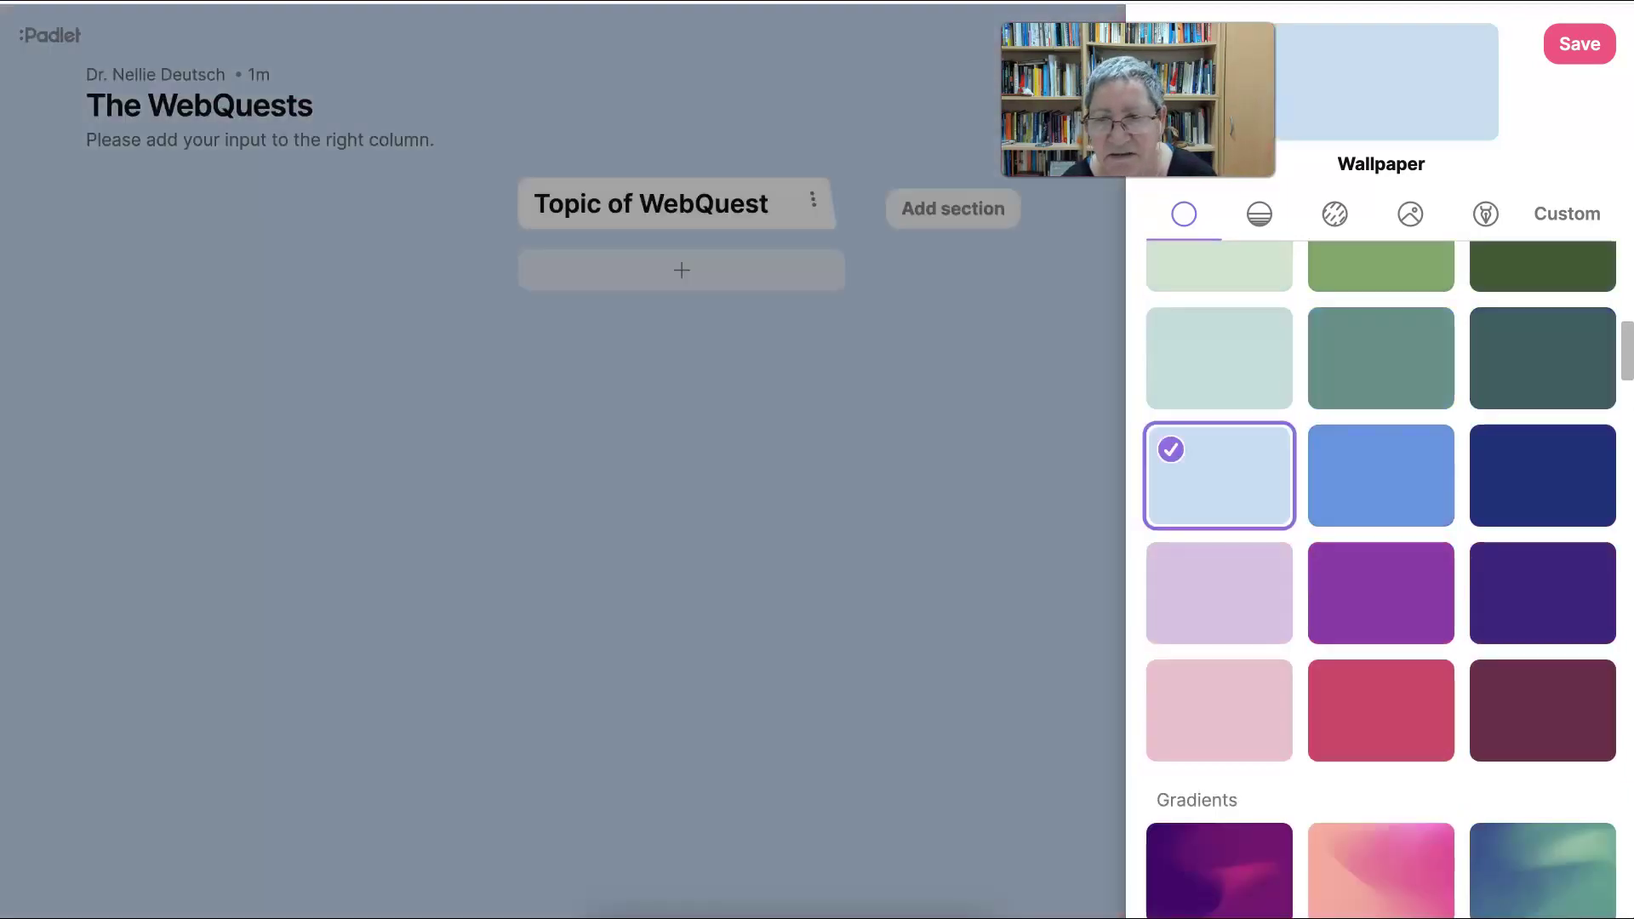
pyautogui.scroll(3, 1378, 578)
pyautogui.click(1218, 311)
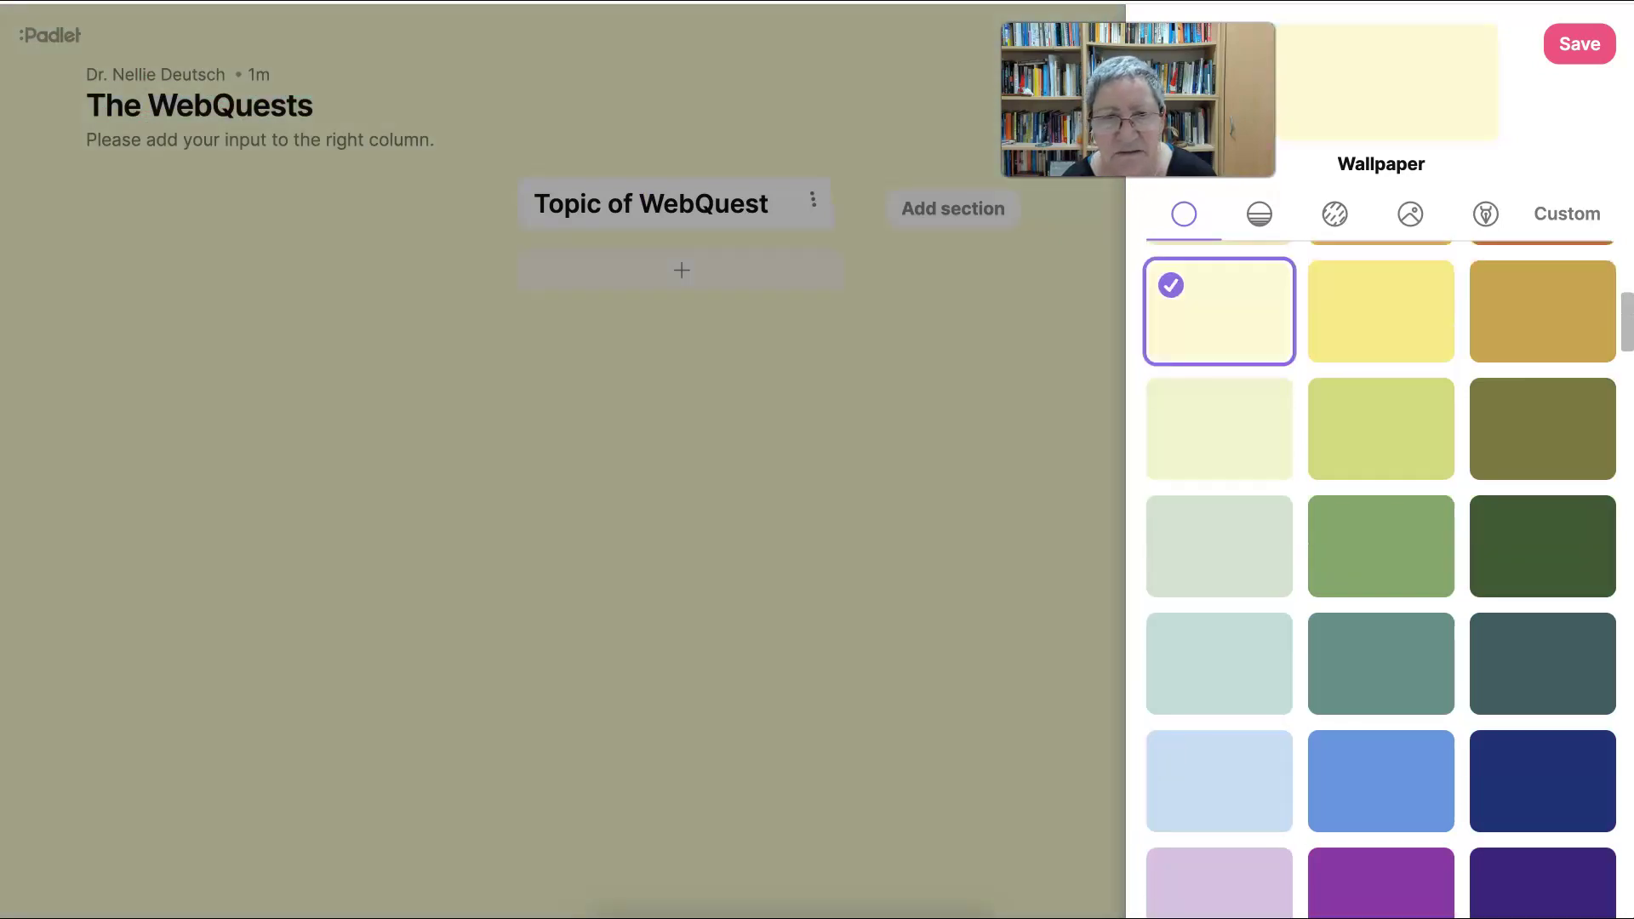
pyautogui.click(1218, 428)
# - Save a plain off-white background and close the board settings
pyautogui.scroll(4, 1378, 579)
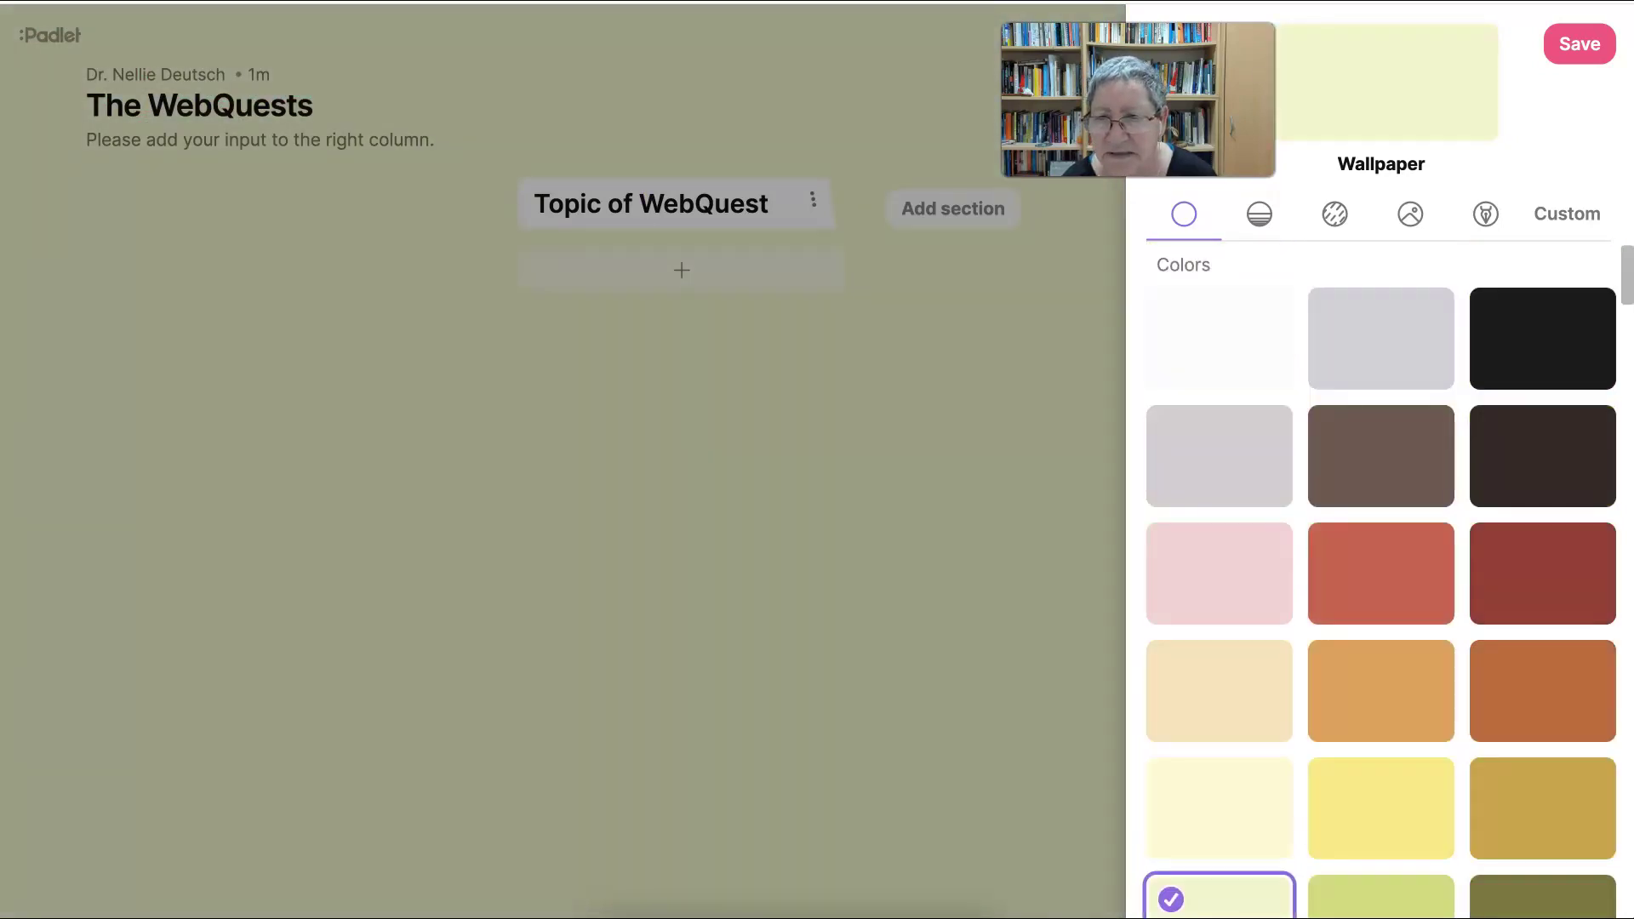
pyautogui.scroll(1, 1378, 588)
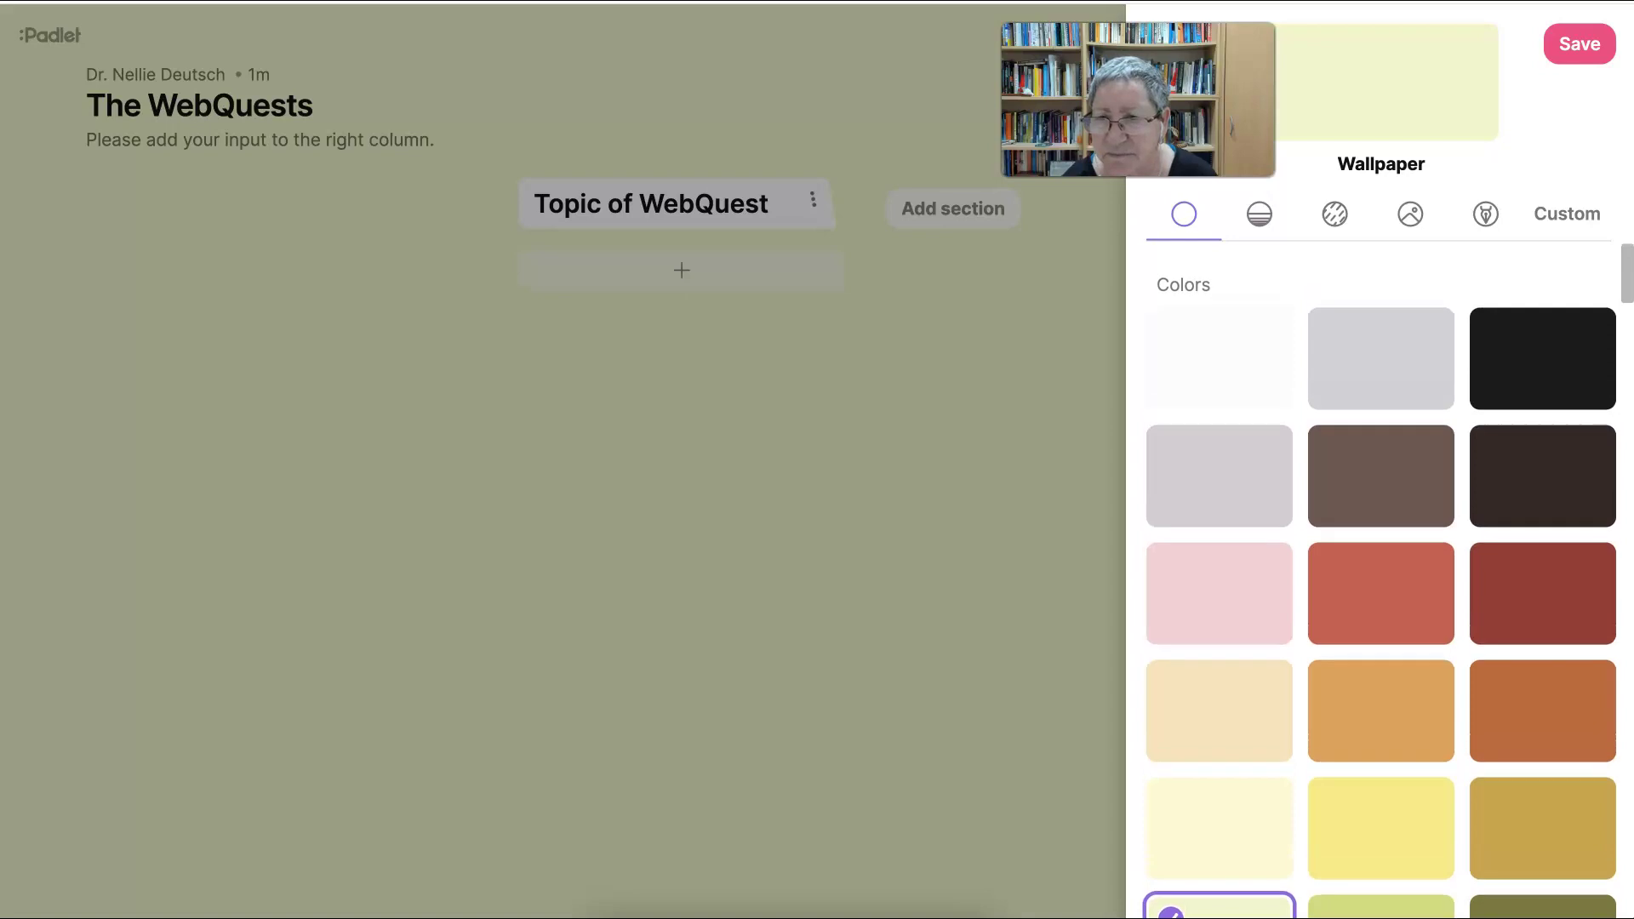
pyautogui.click(1219, 358)
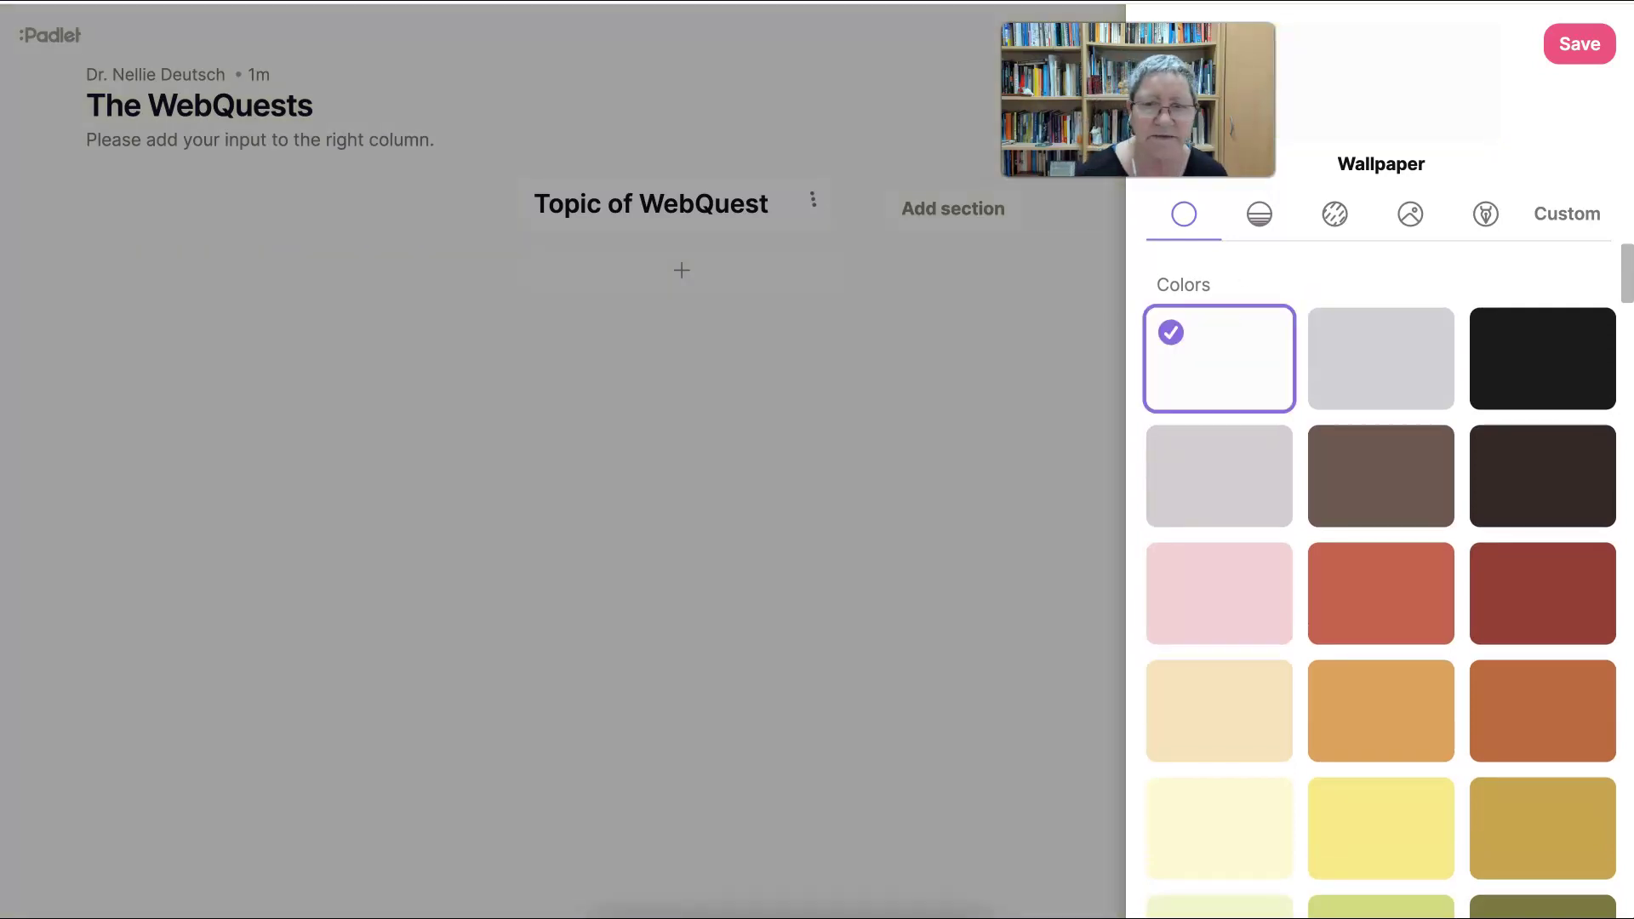
pyautogui.click(1579, 44)
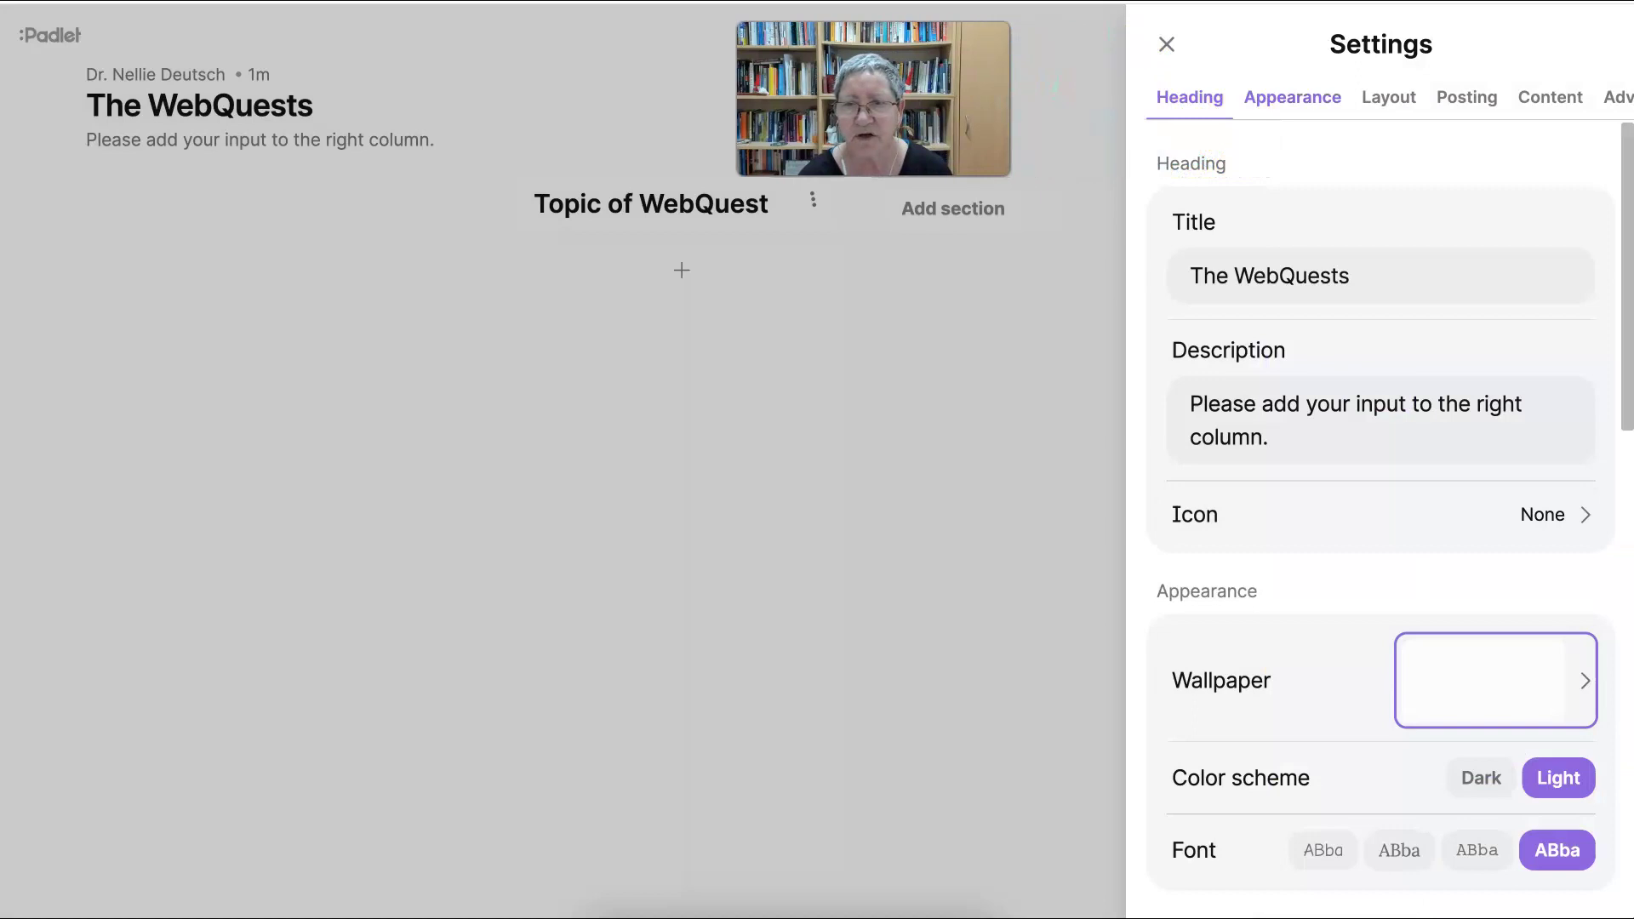
pyautogui.press('Escape')
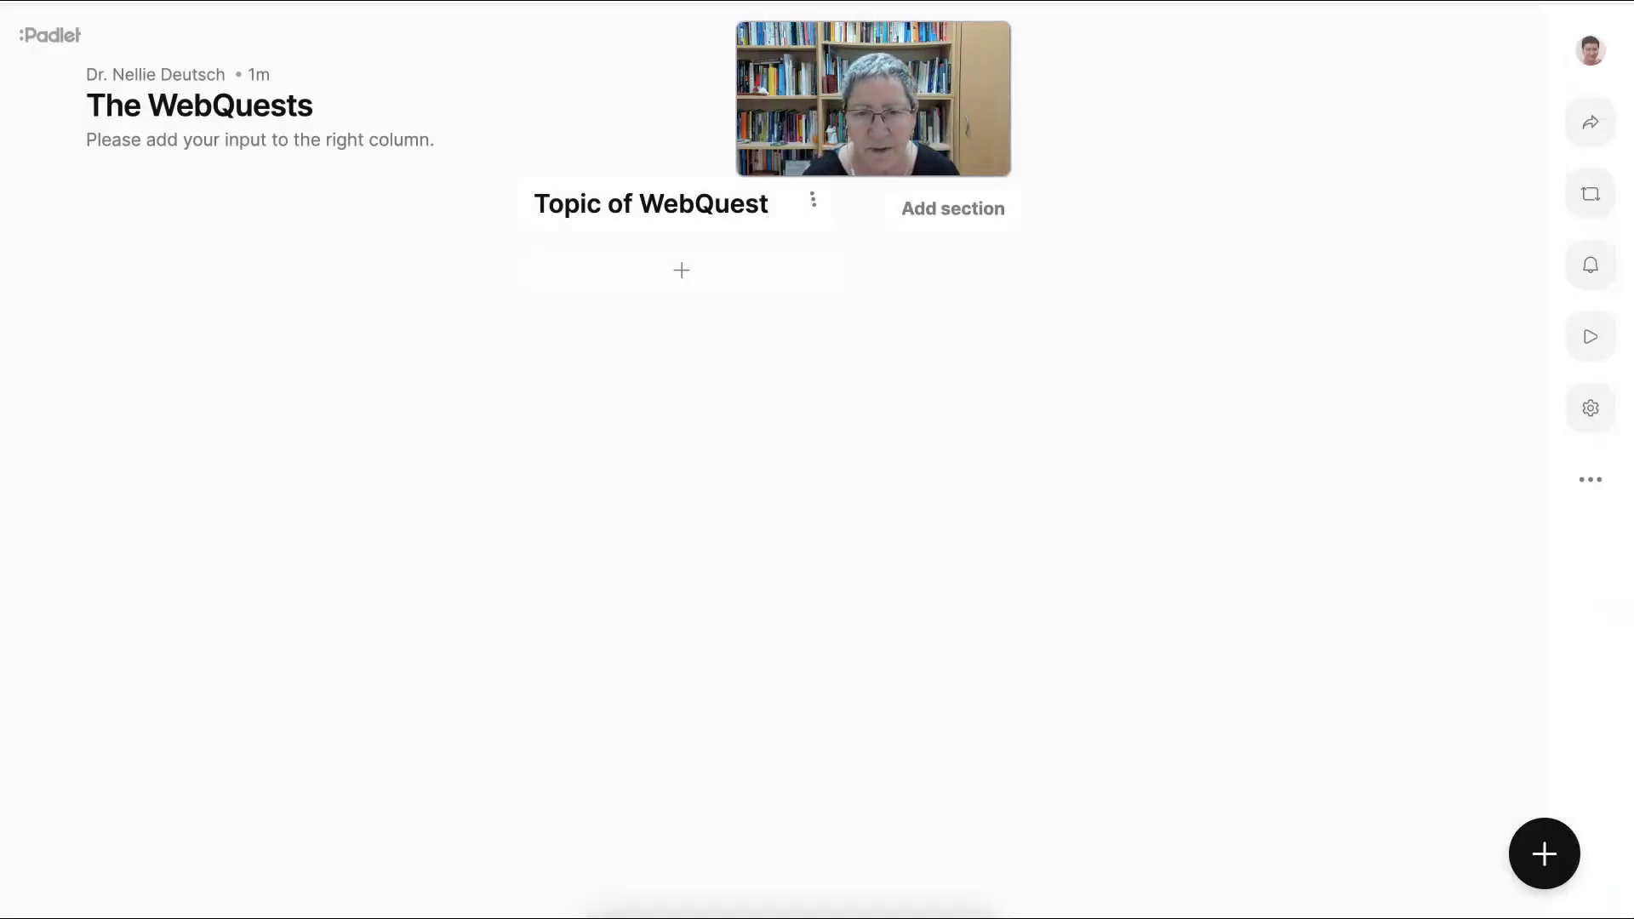
# - Add two new sections named 'Hosting' and 'Introduction'
pyautogui.click(915, 210)
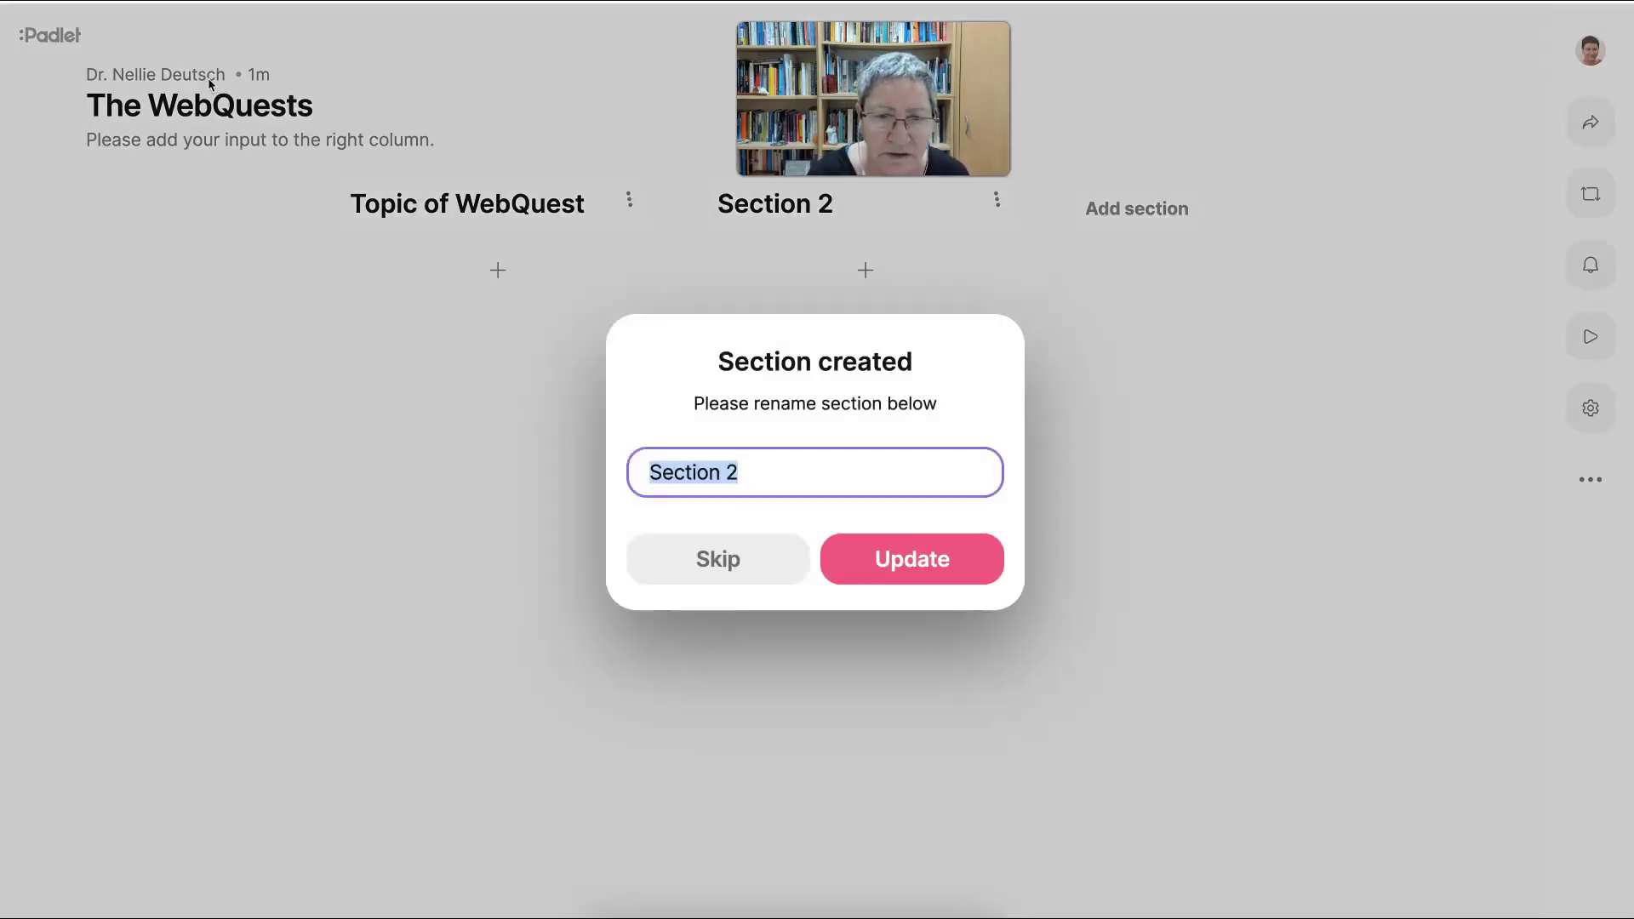
pyautogui.write('Hosting')
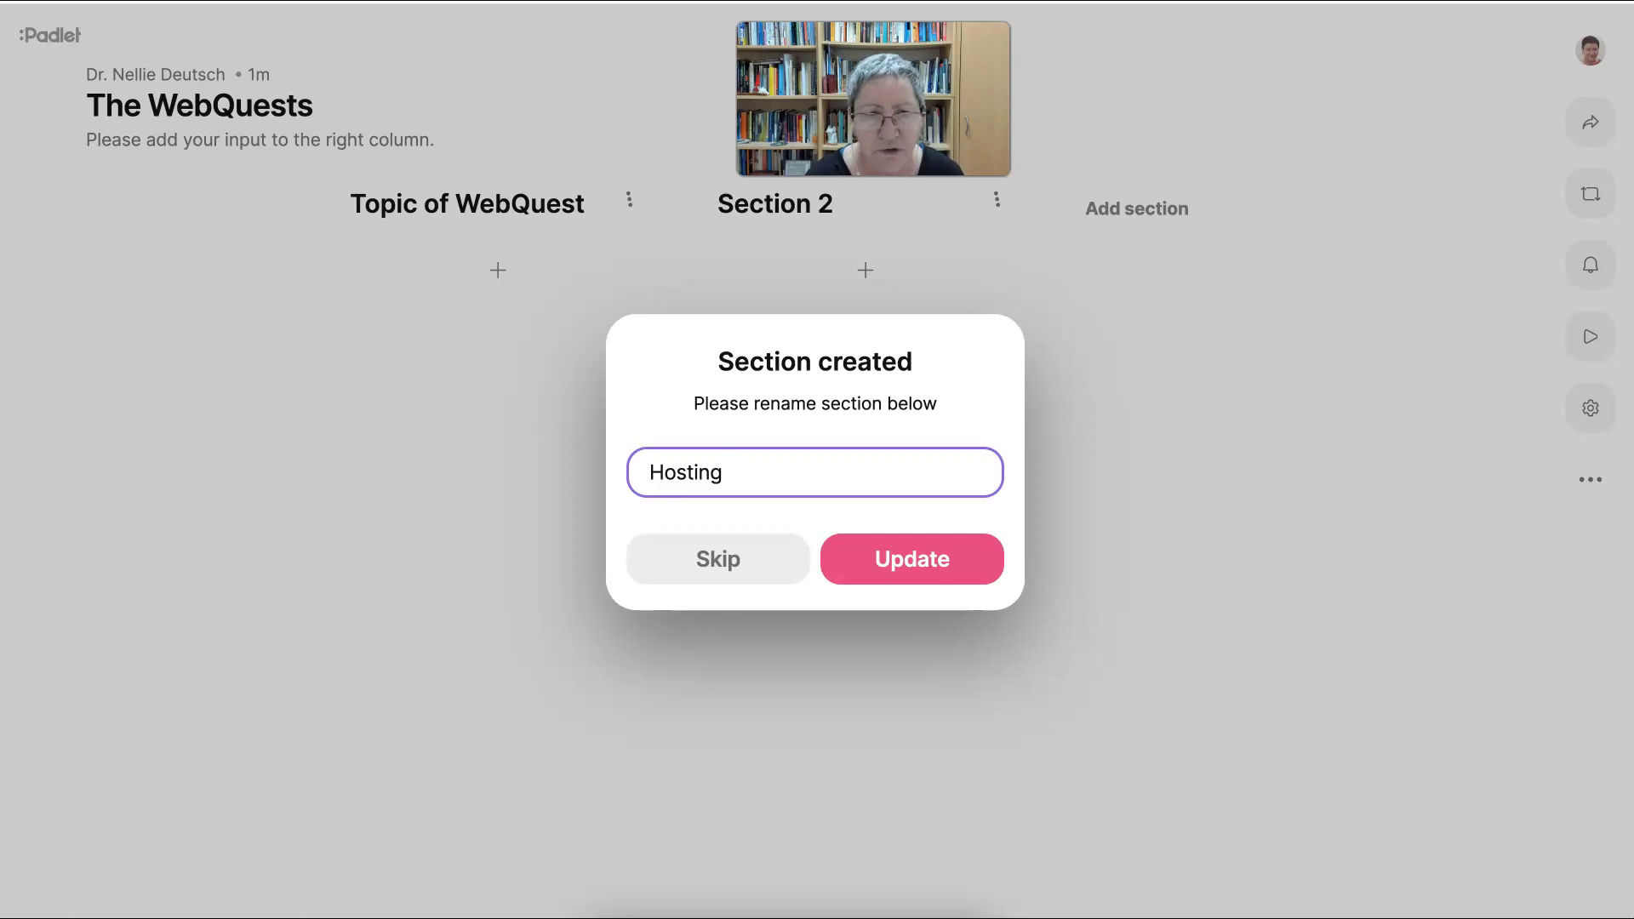
pyautogui.press('Return')
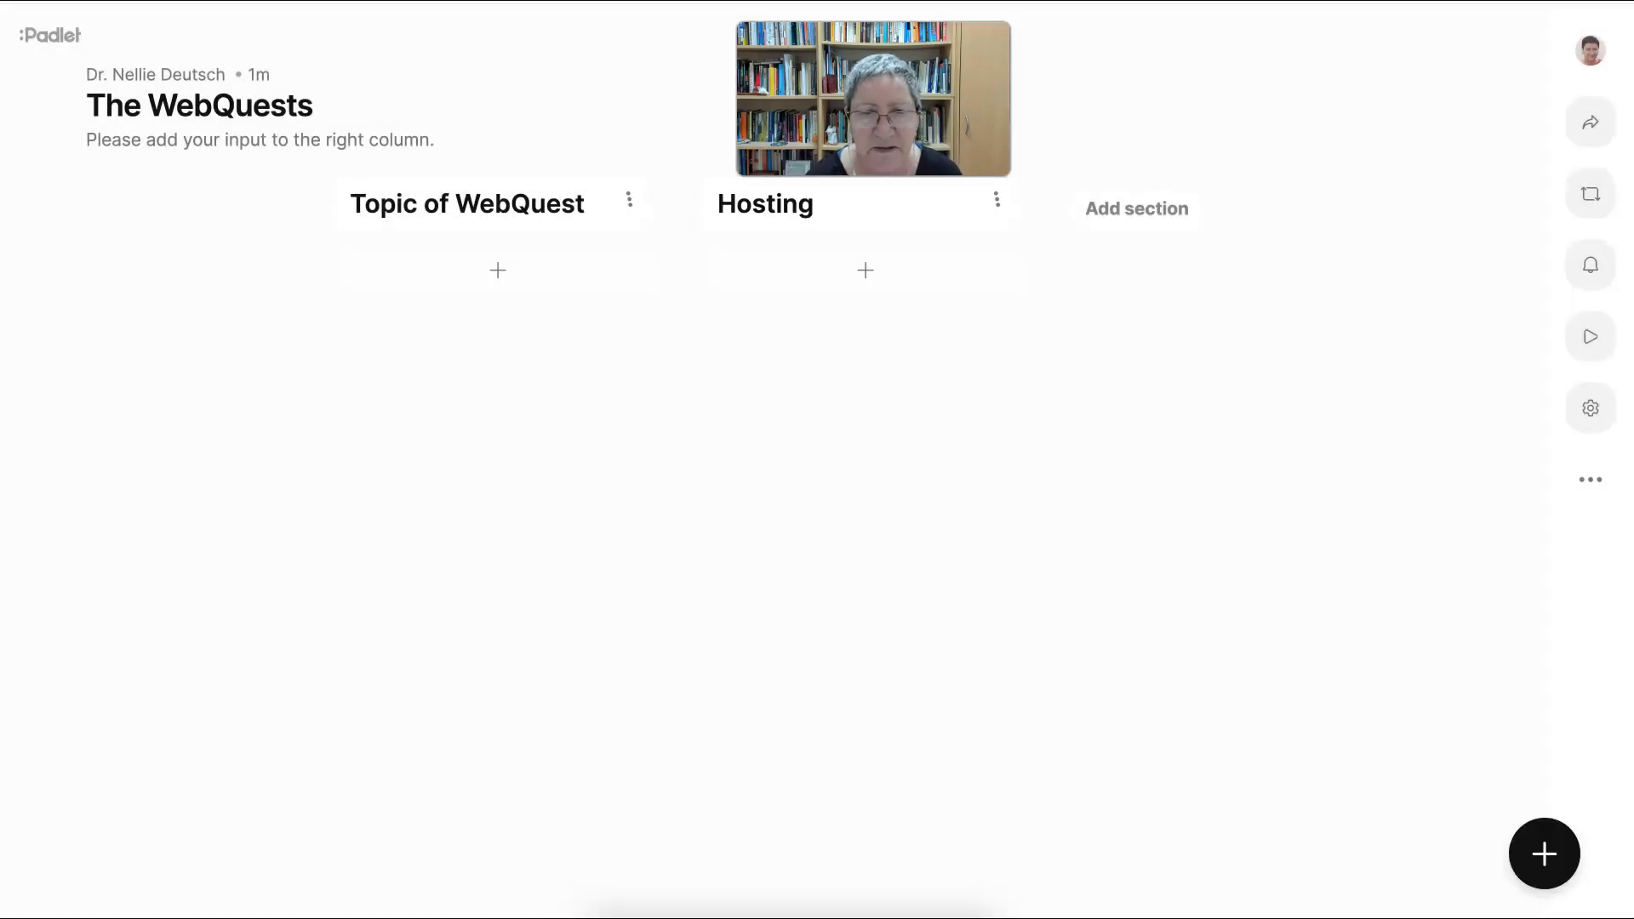
pyautogui.click(996, 199)
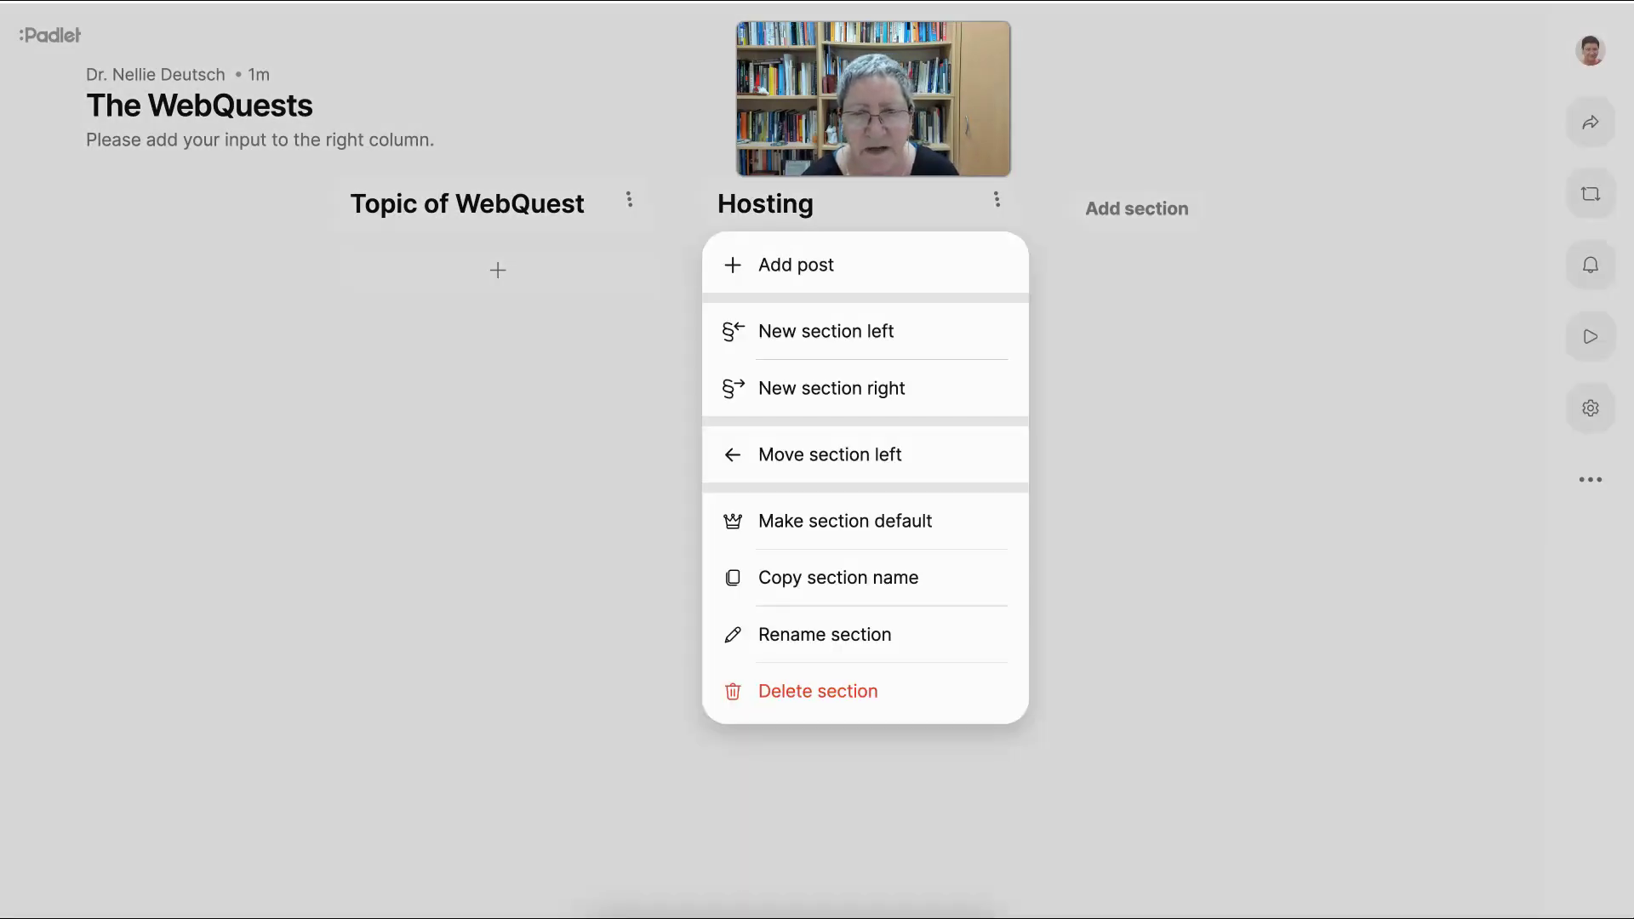
pyautogui.press('Escape')
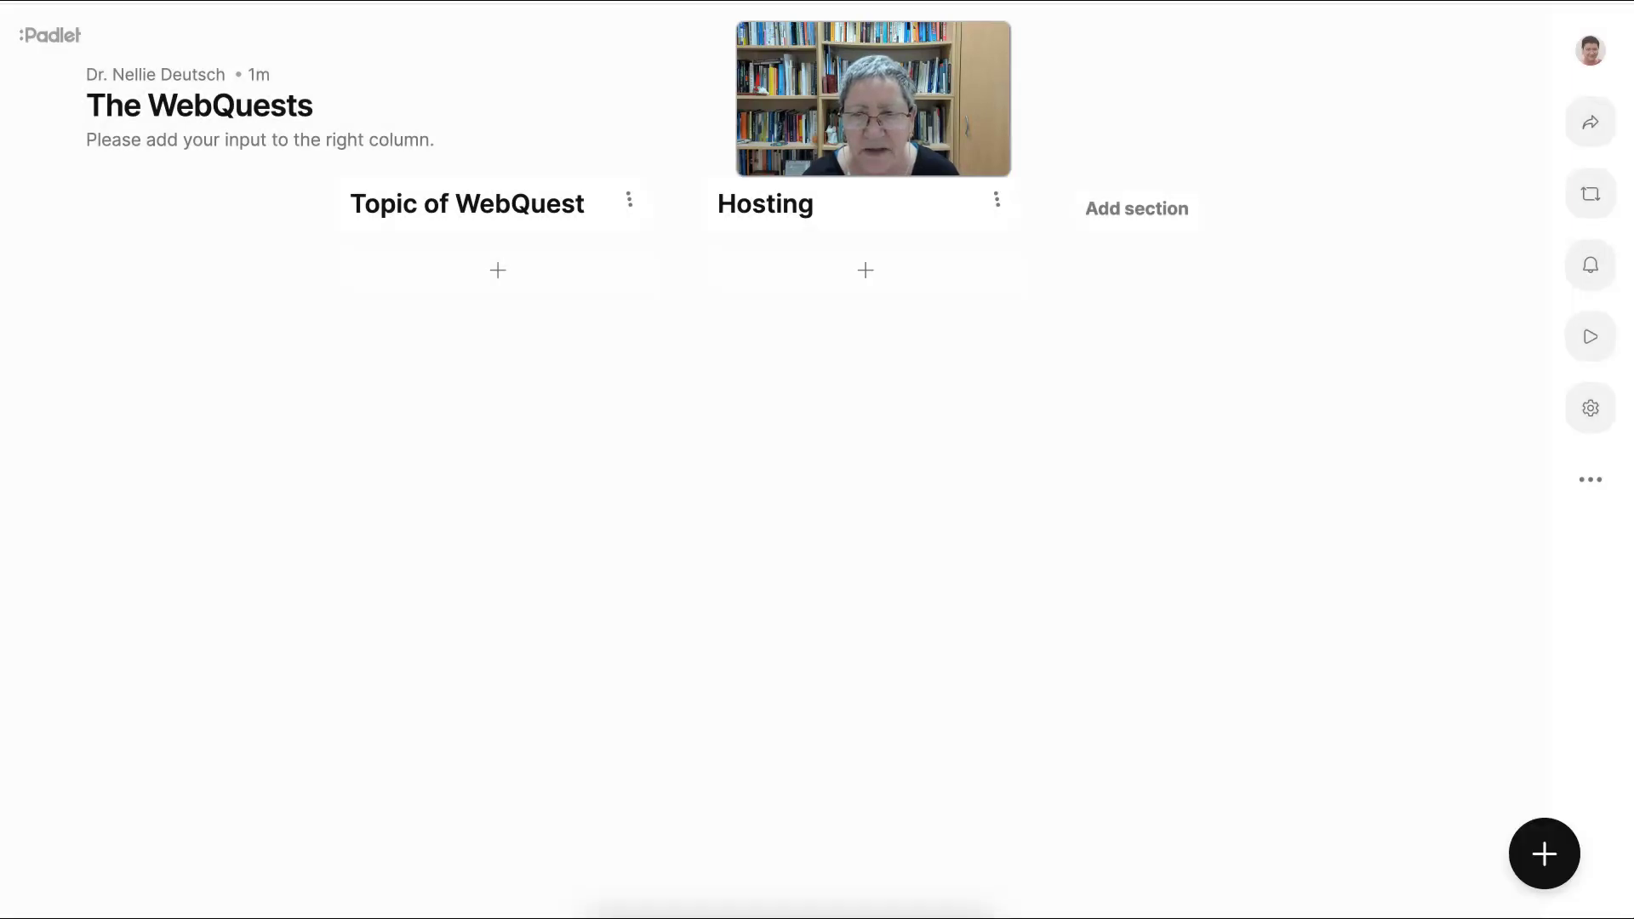
pyautogui.click(1137, 208)
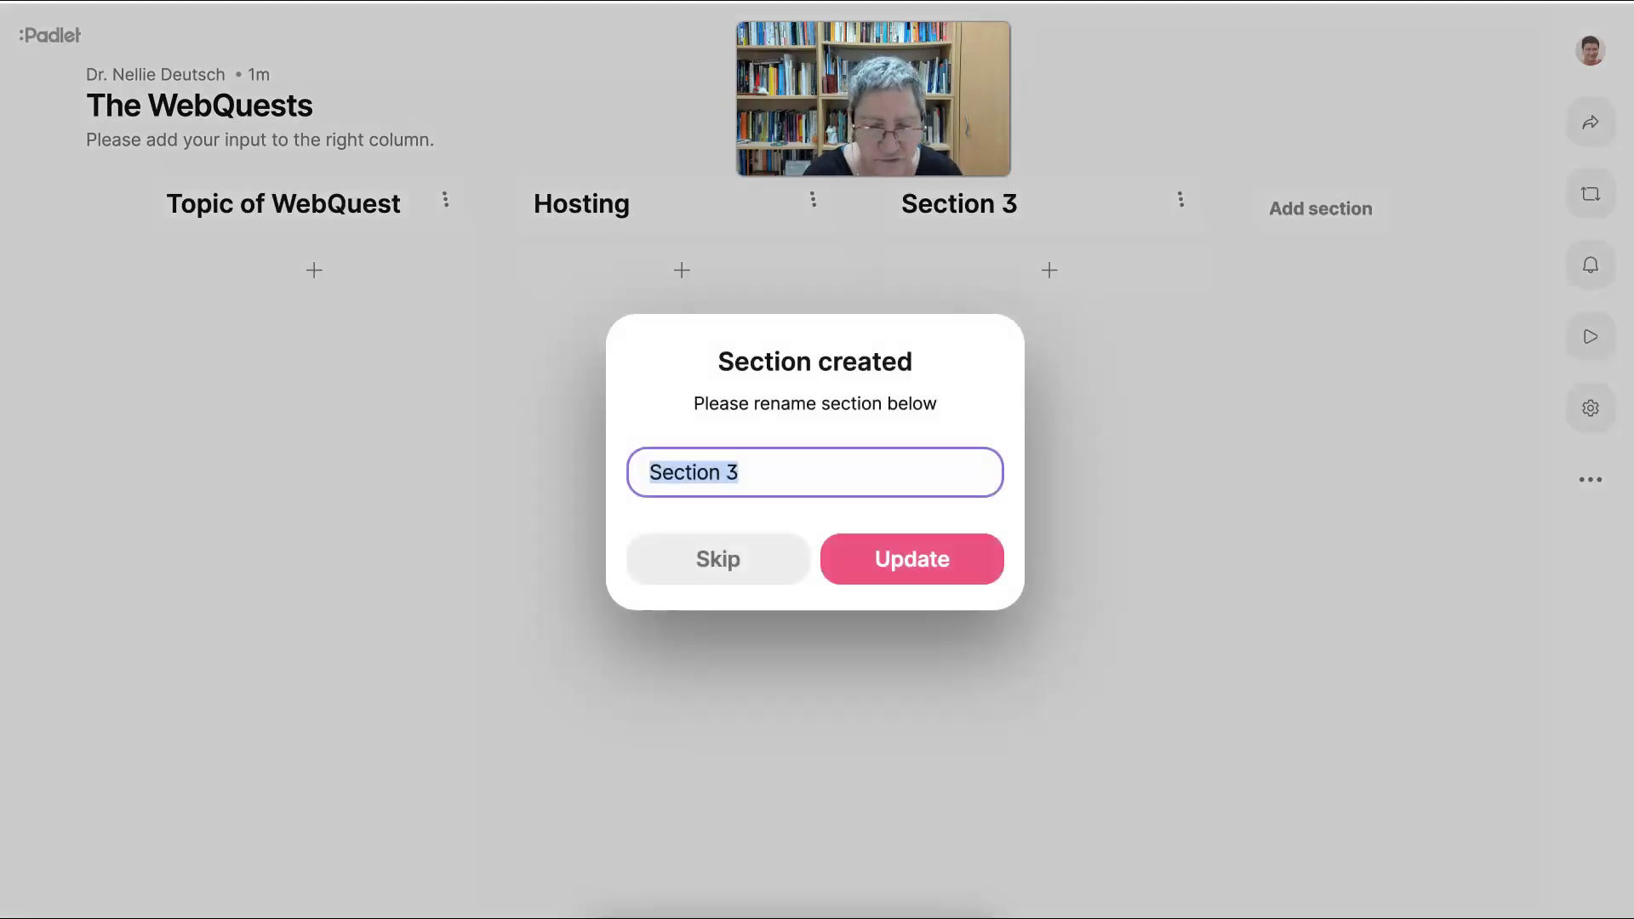
pyautogui.write('Introdu')
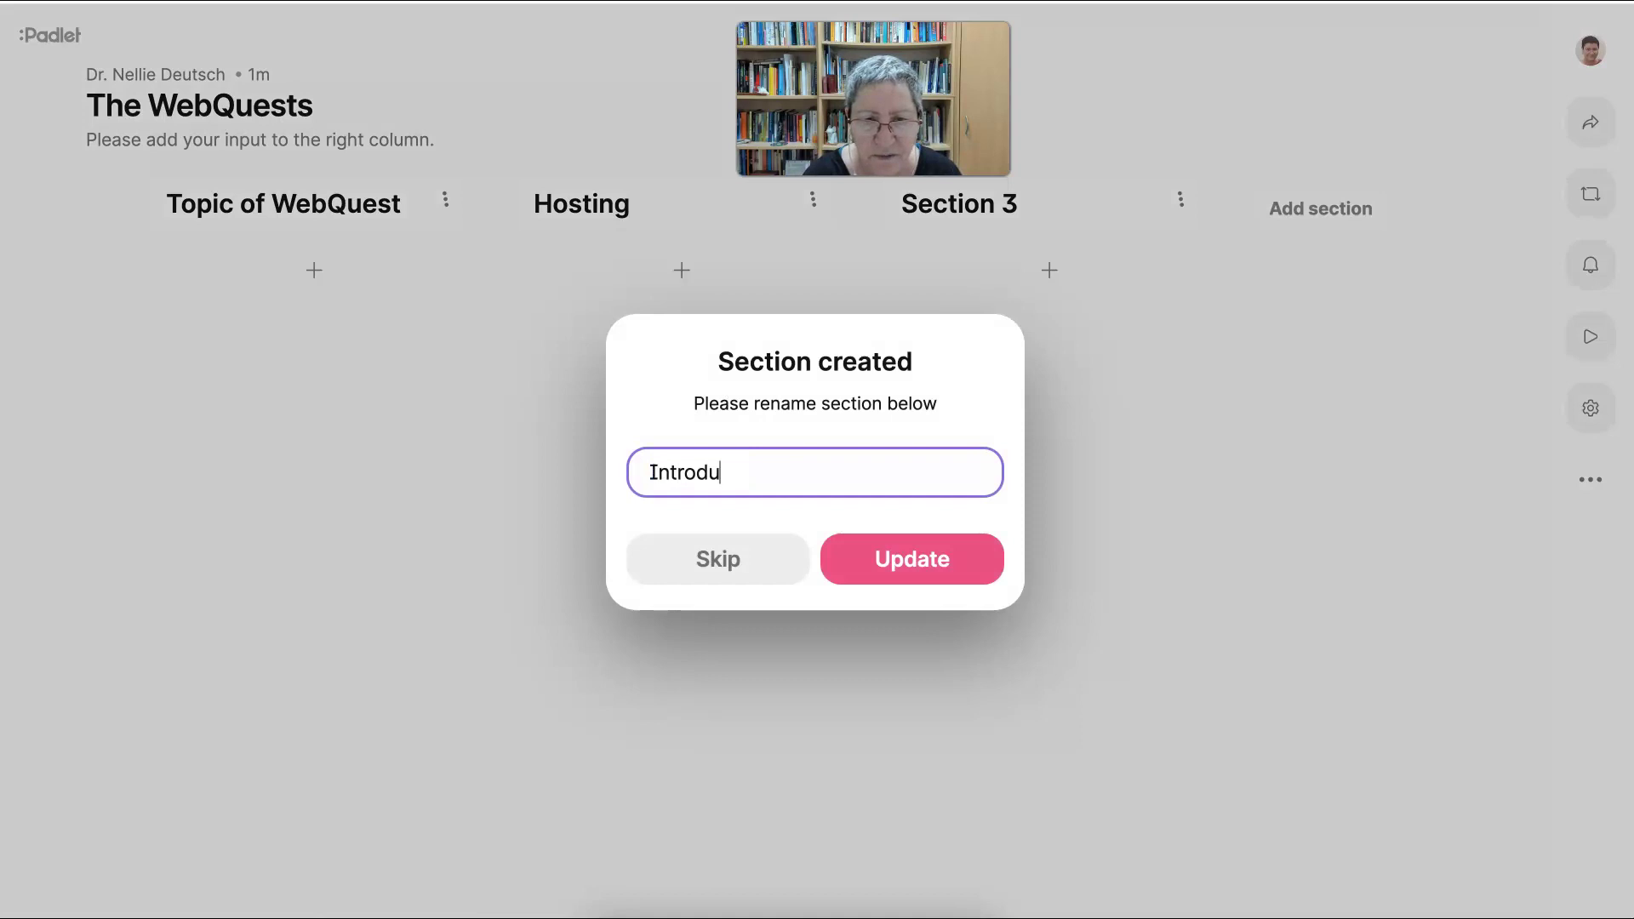
pyautogui.write('ction')
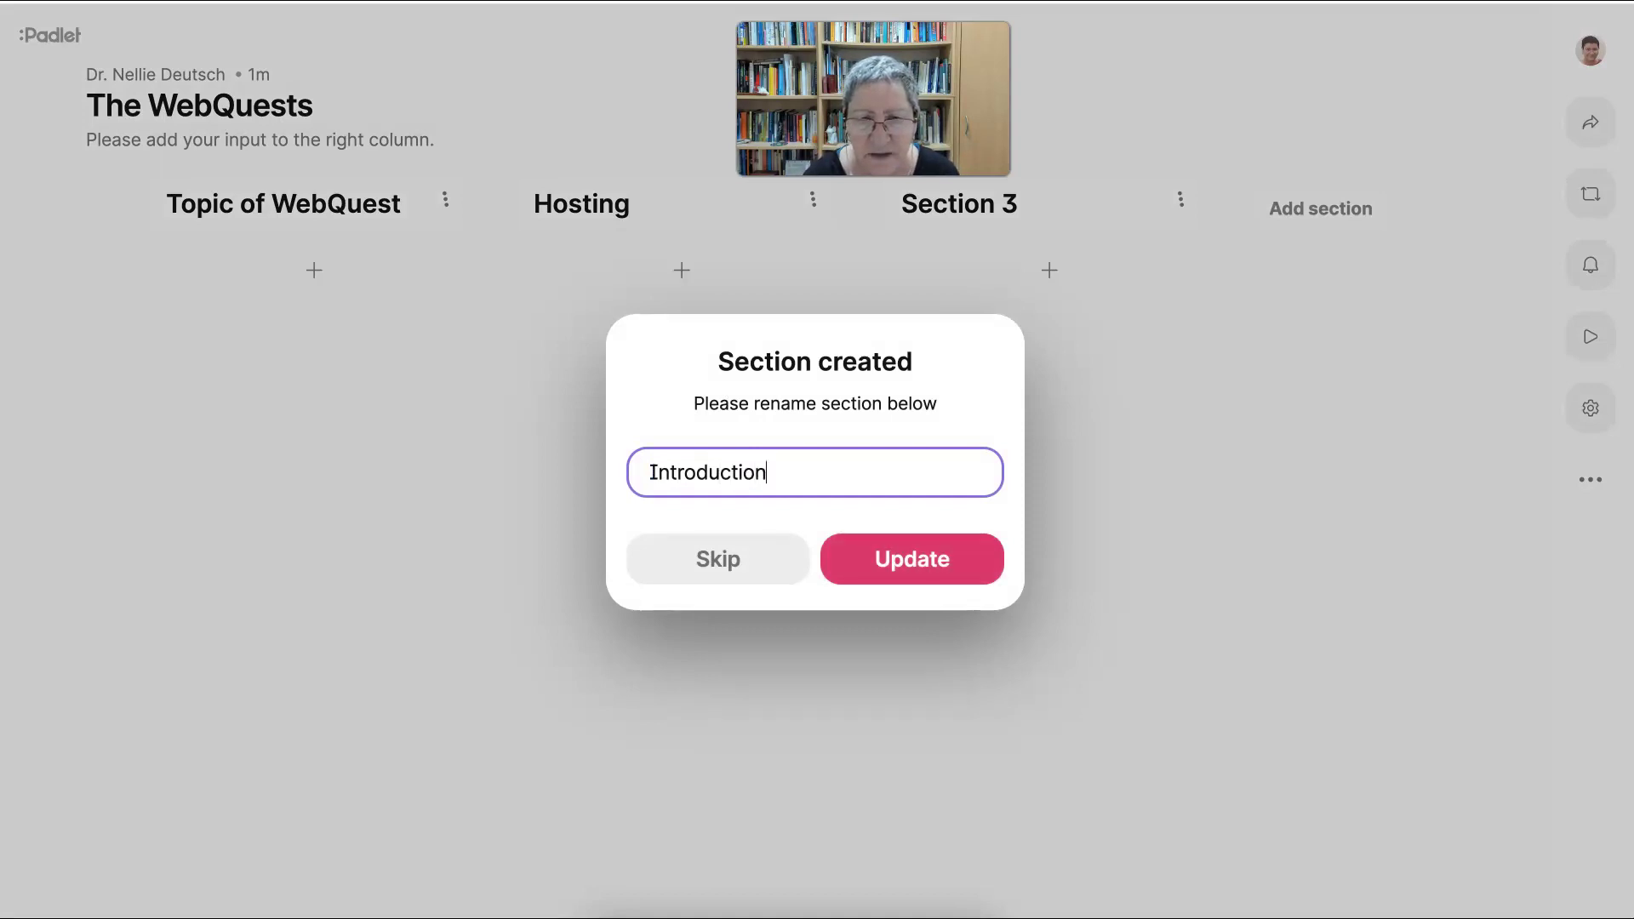
pyautogui.press('Return')
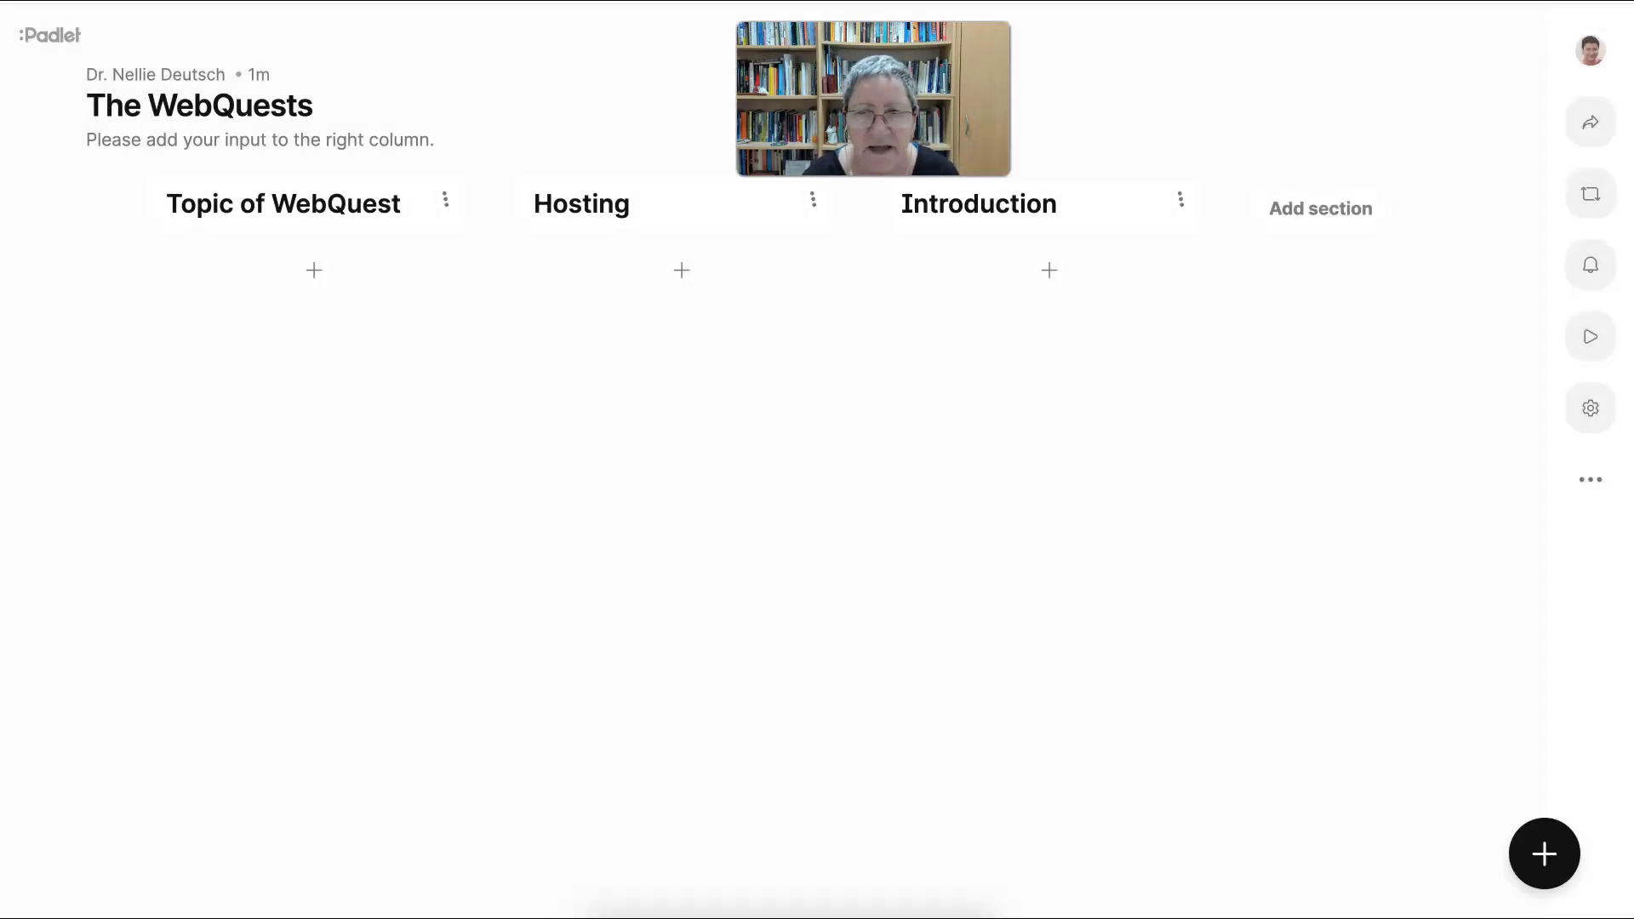
# - Add sections named 'Task' and 'Process - Instructions'
pyautogui.click(1320, 208)
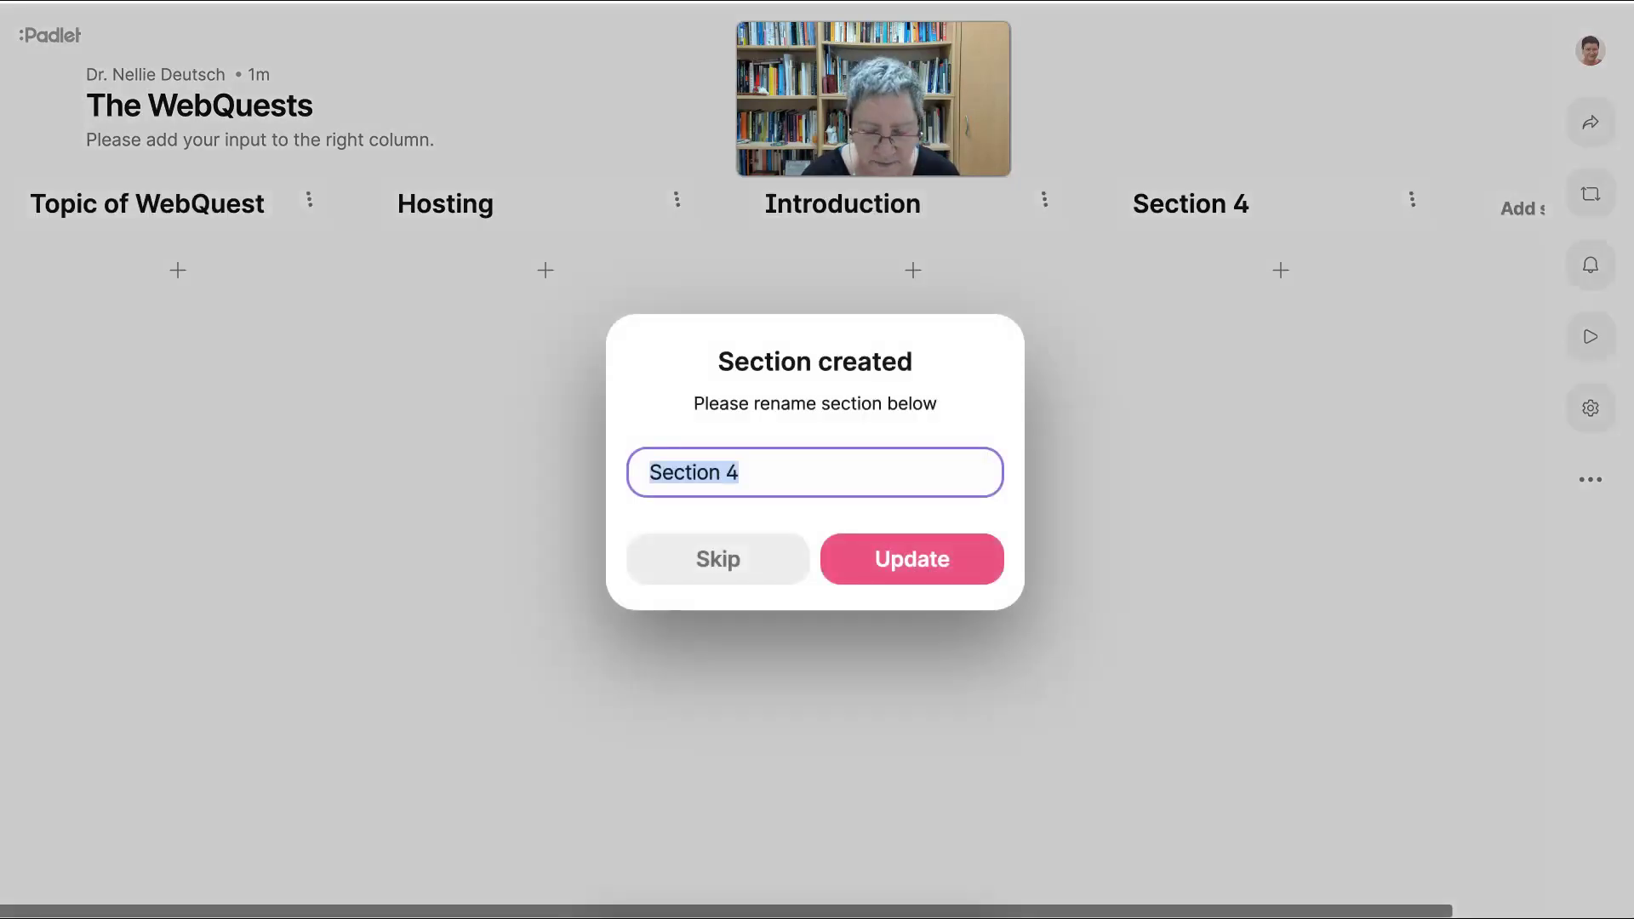
pyautogui.write('Taks')
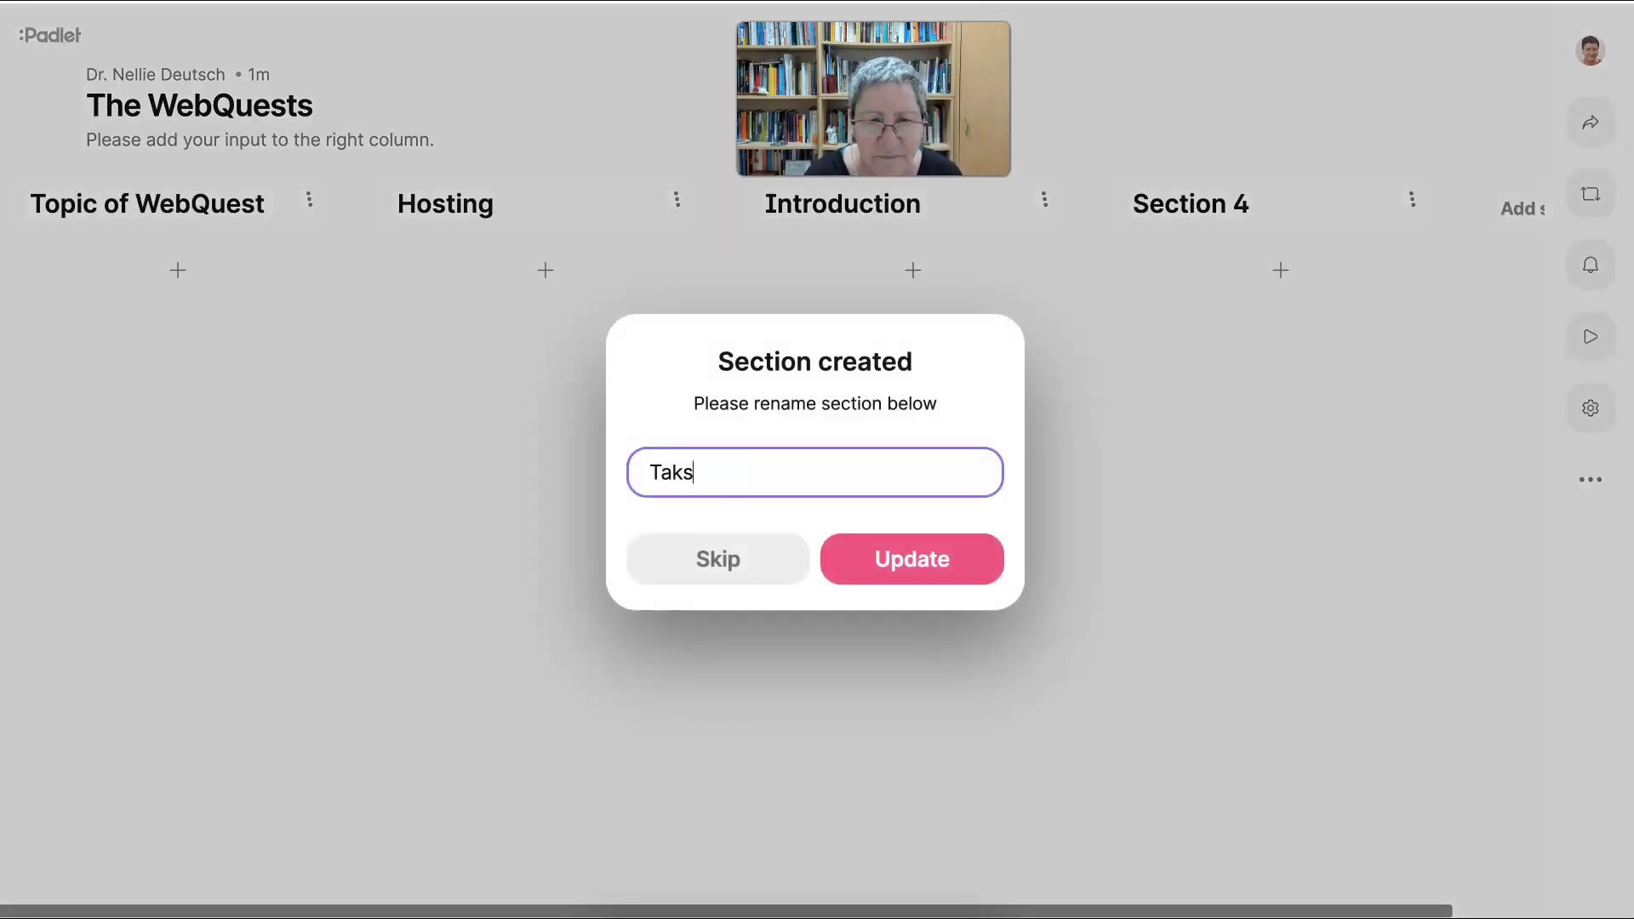
pyautogui.press('BackSpace')
pyautogui.press('BackSpace')
pyautogui.write('s')
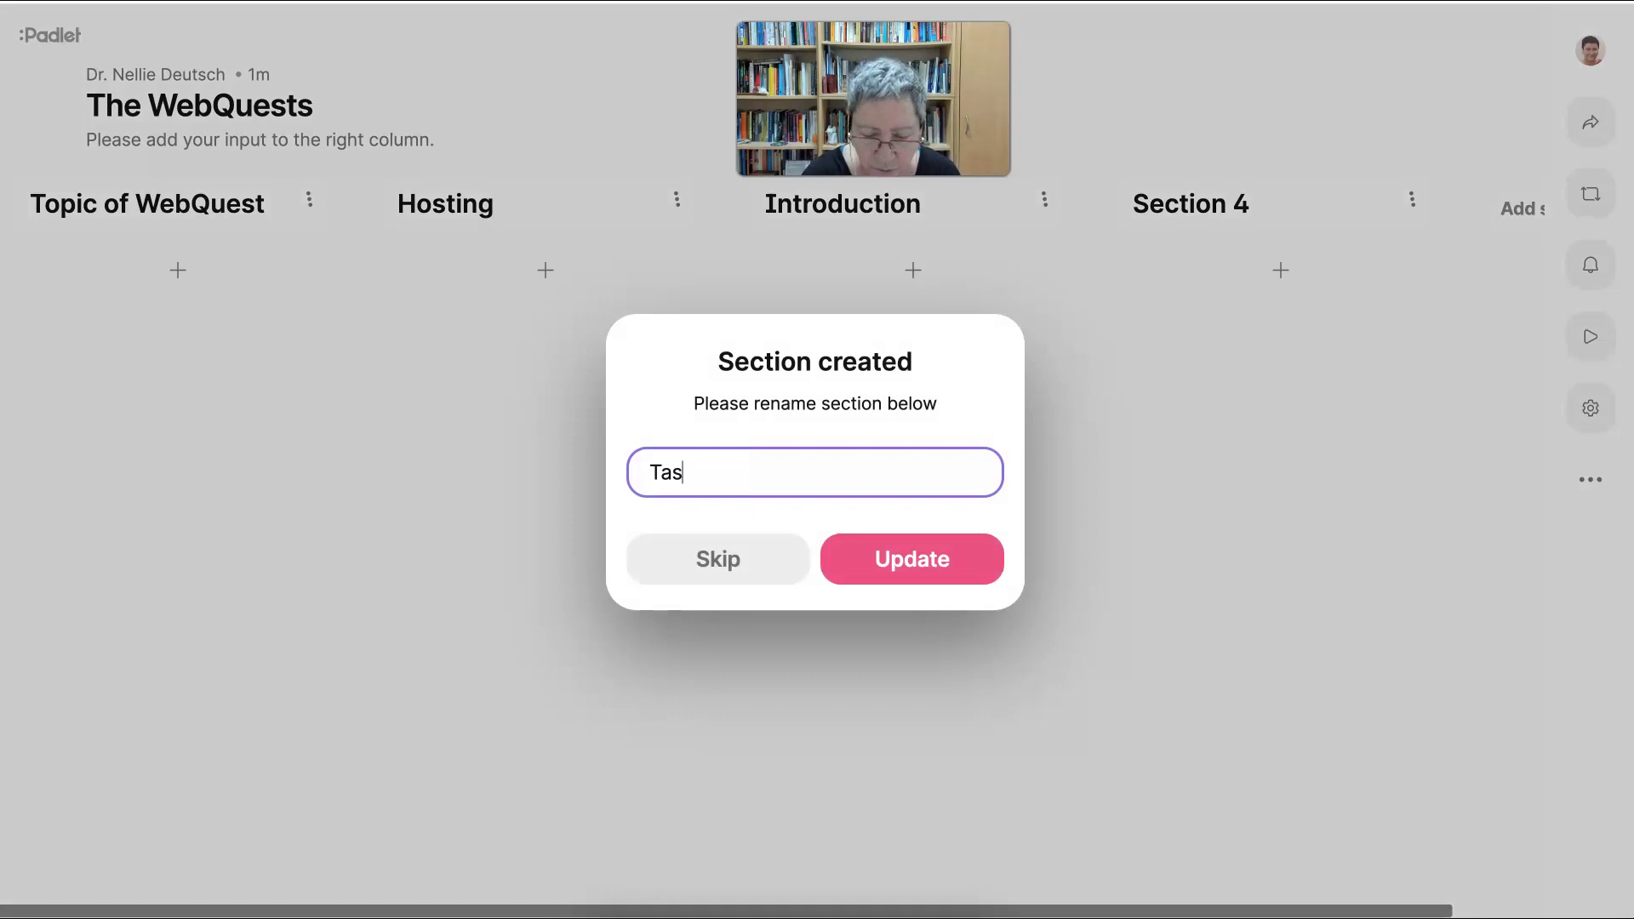
pyautogui.write('k')
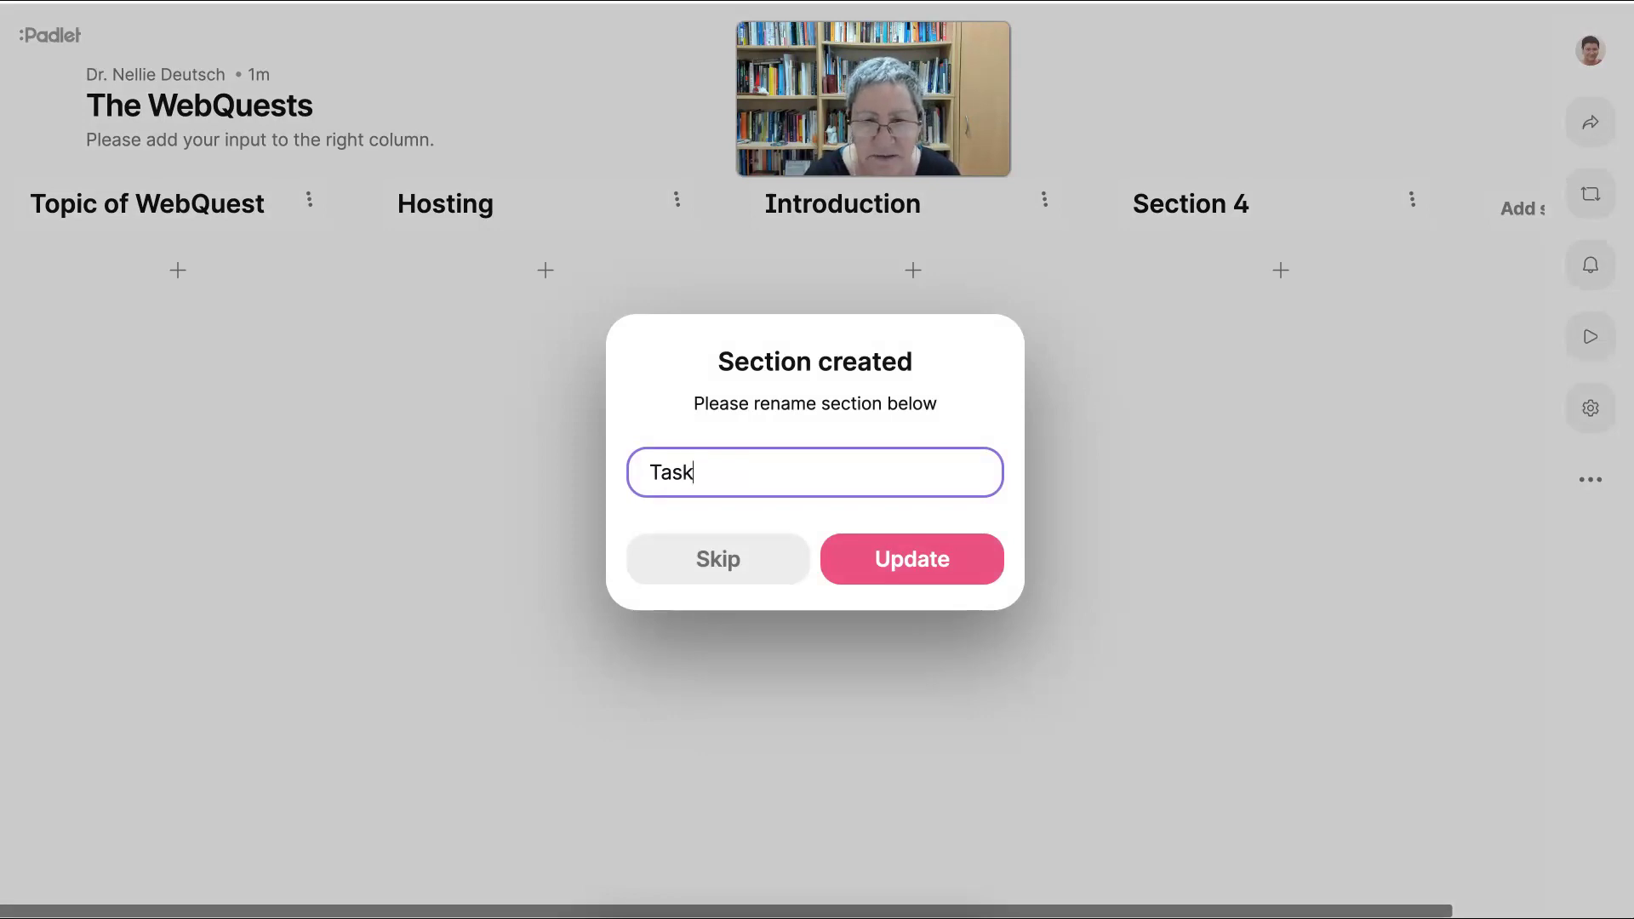
pyautogui.press('Return')
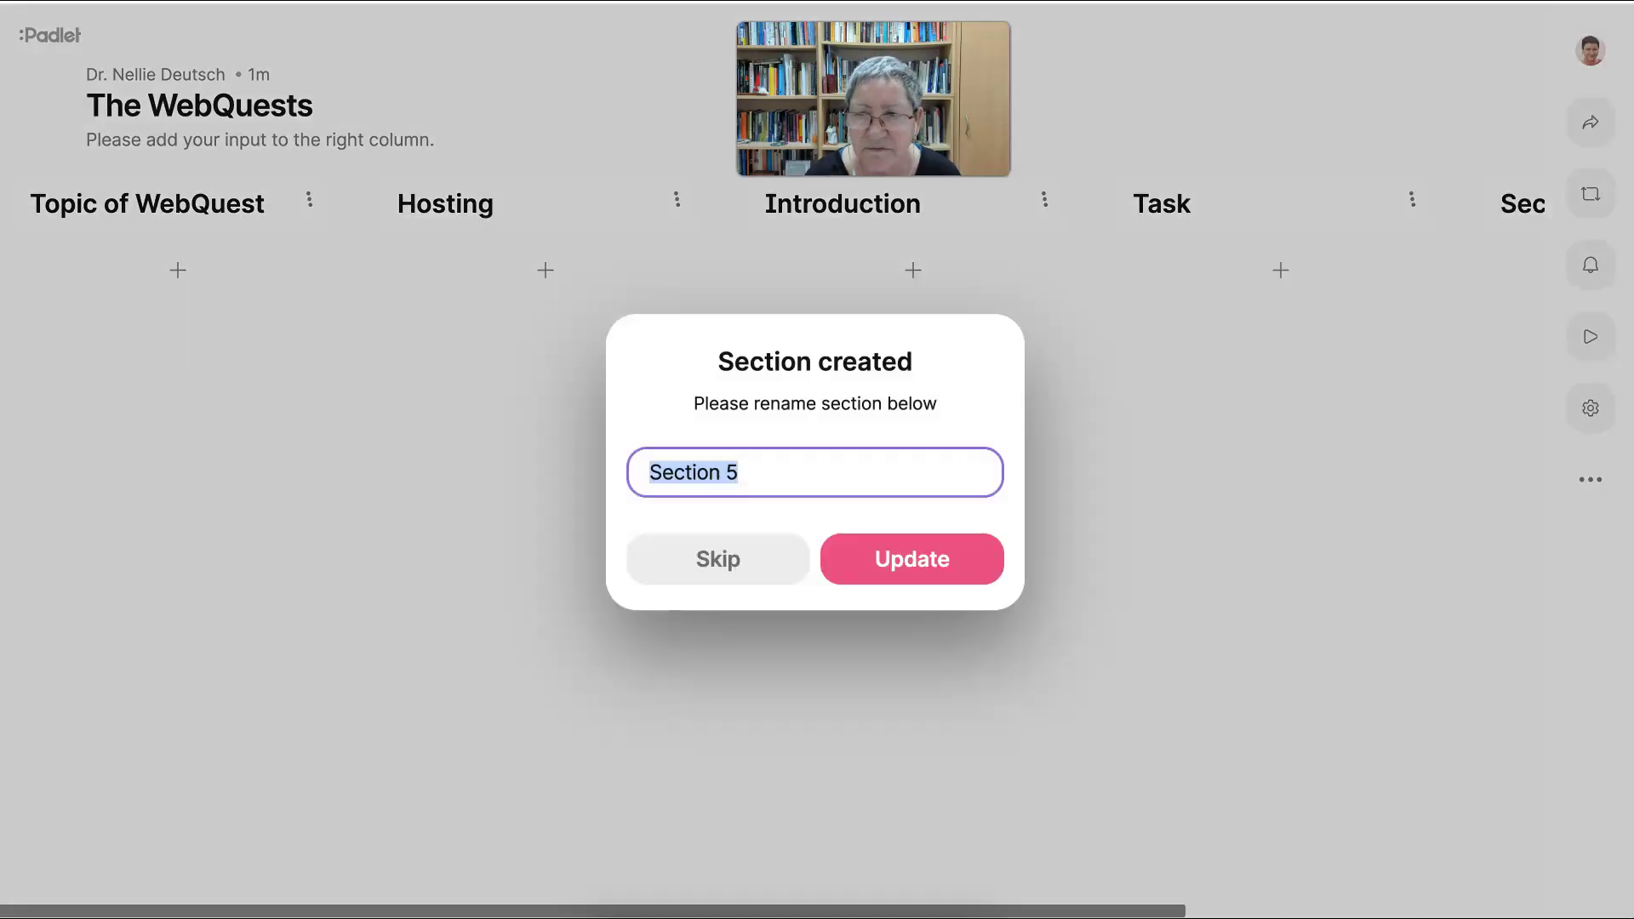
pyautogui.write('Pro')
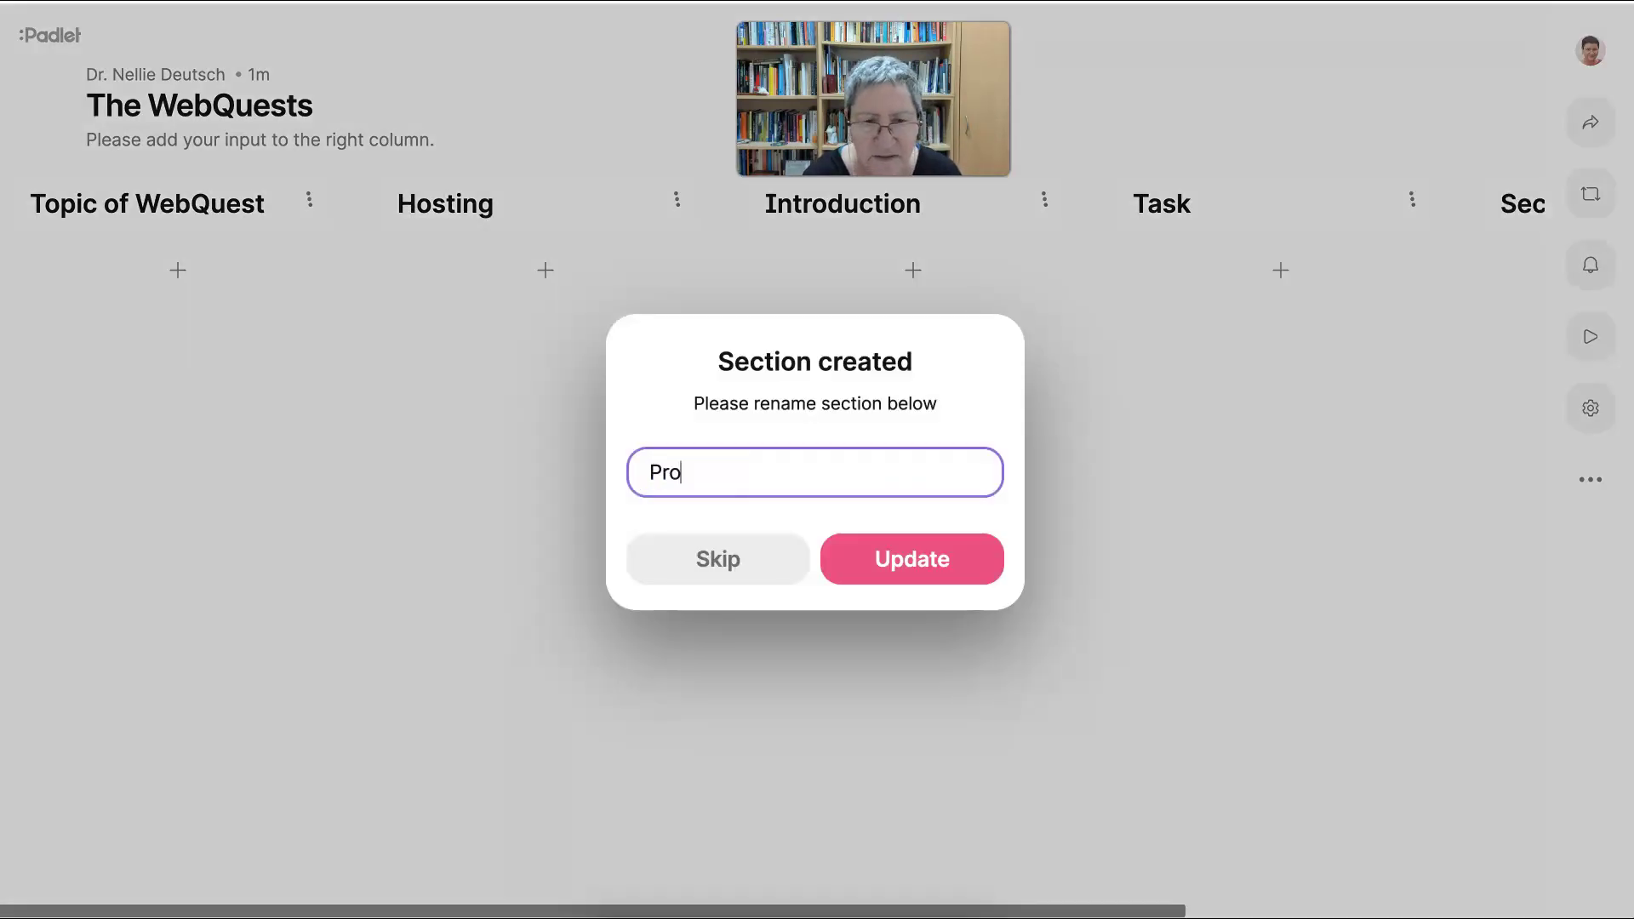
pyautogui.write('cess -')
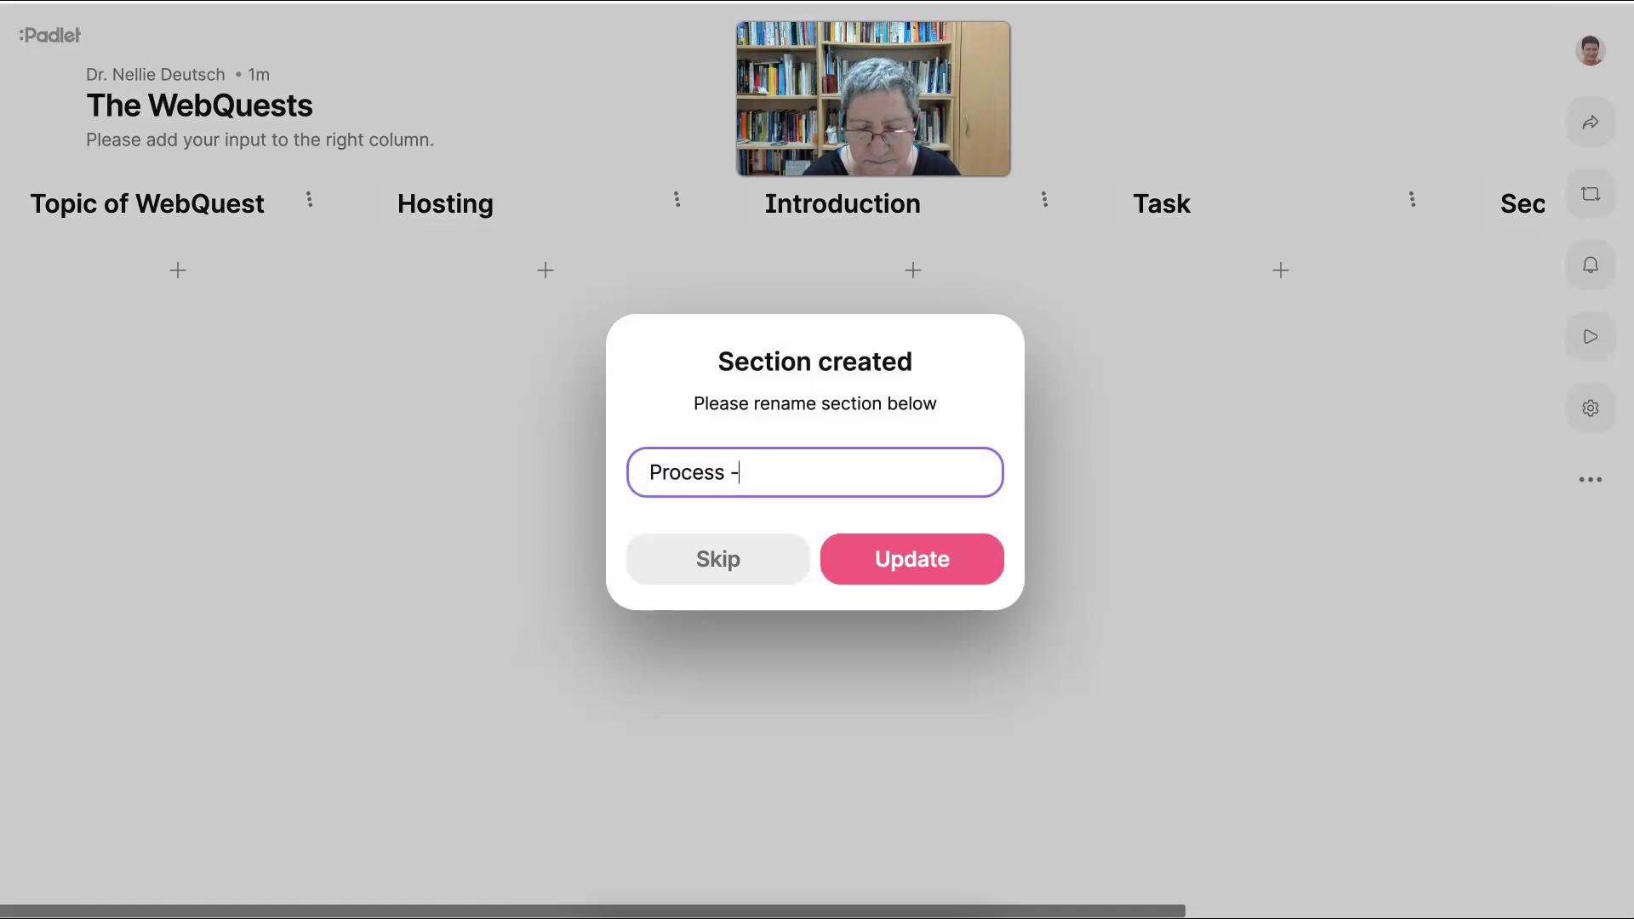
pyautogui.write(' Instructions')
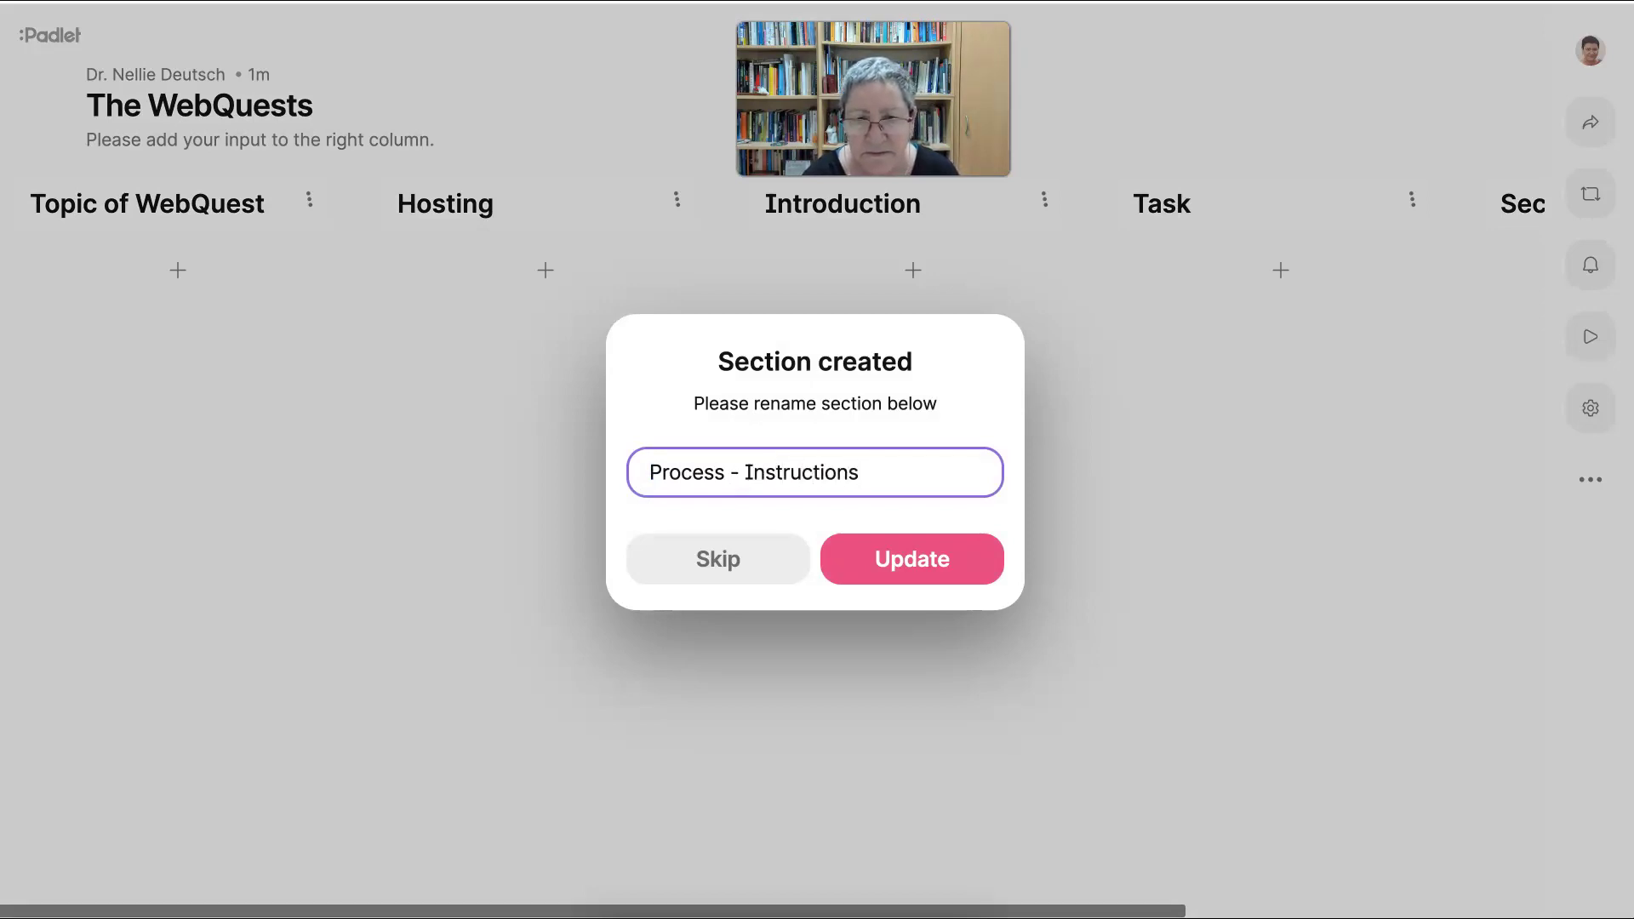
pyautogui.press('Return')
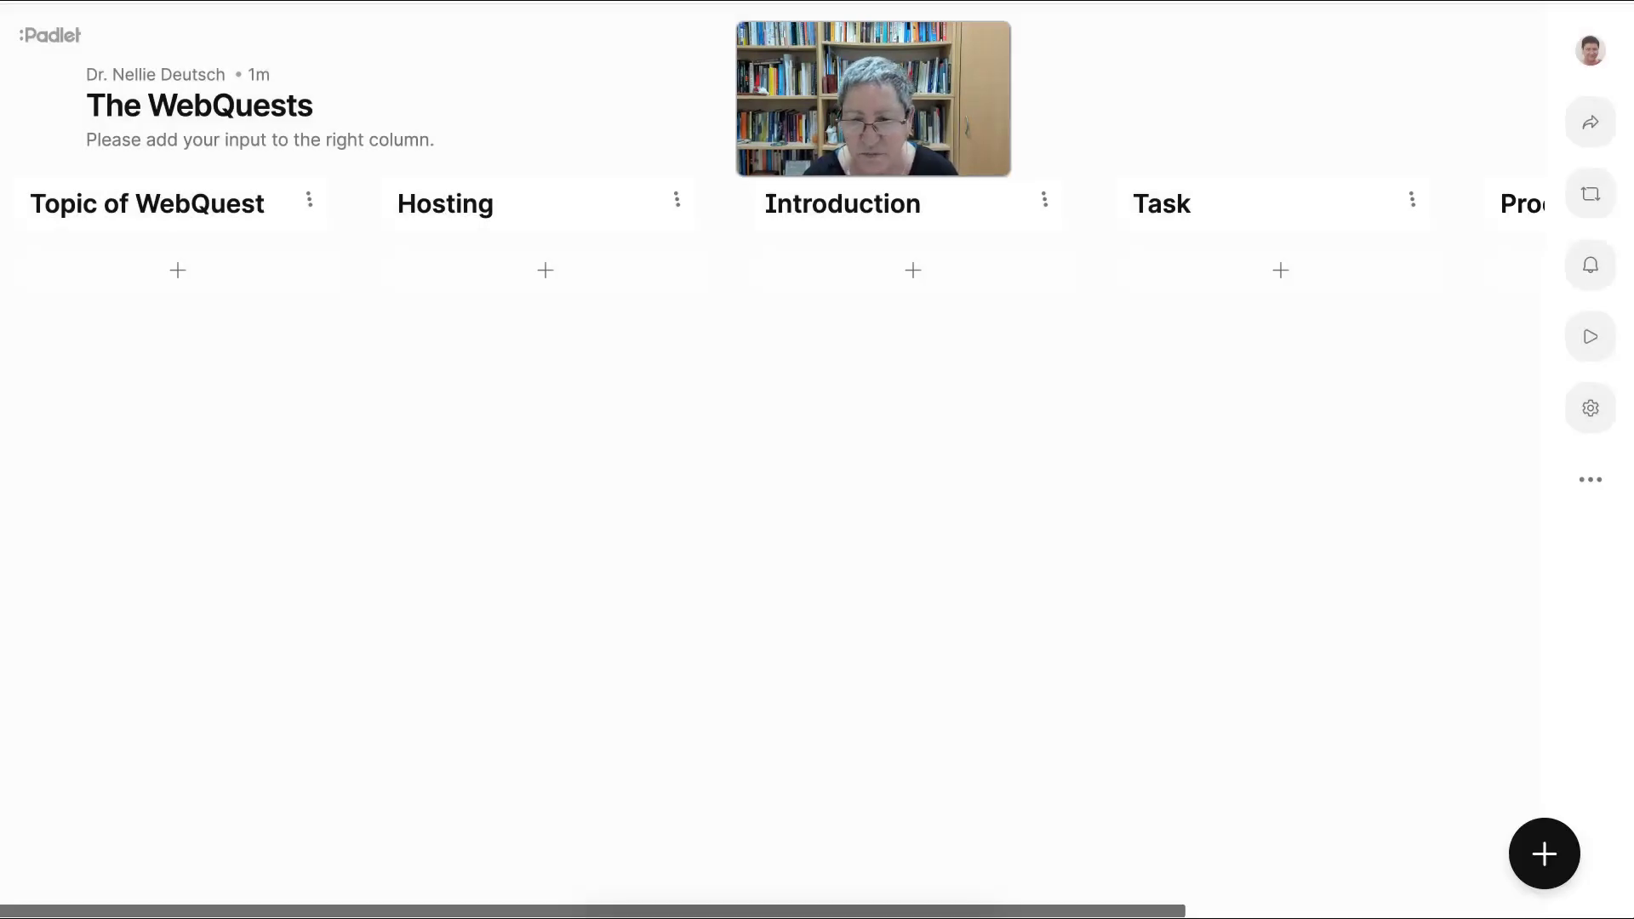
# - Add a section named 'Resources' at the end of the board
pyautogui.hscroll(4, 817, 459)
pyautogui.hscroll(2, 771, 553)
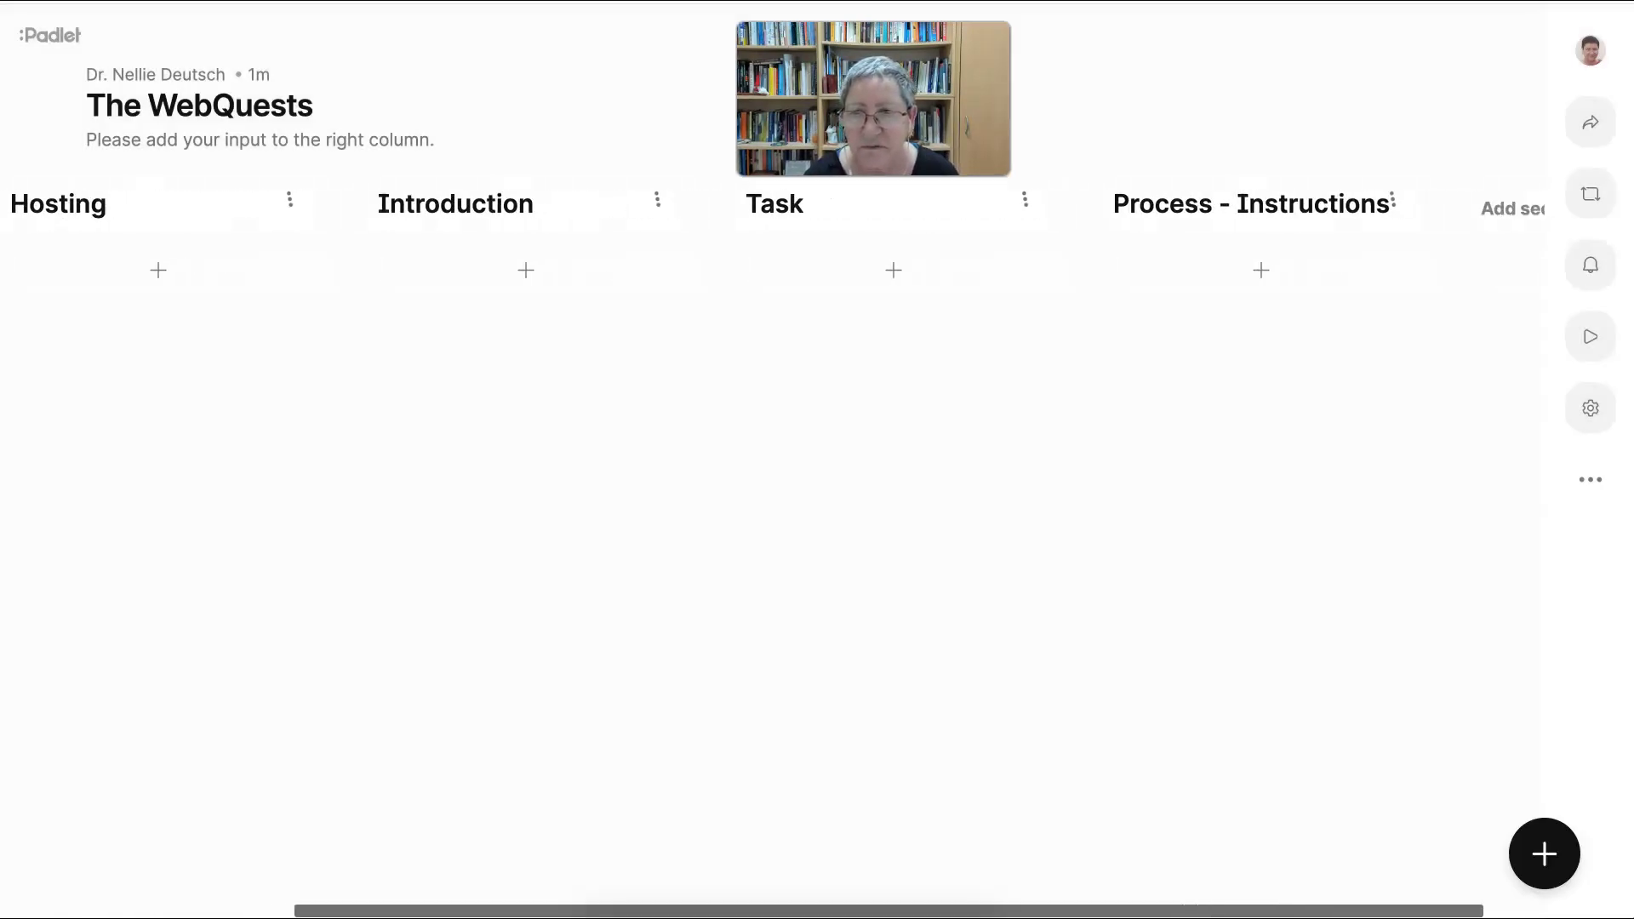
pyautogui.click(1455, 209)
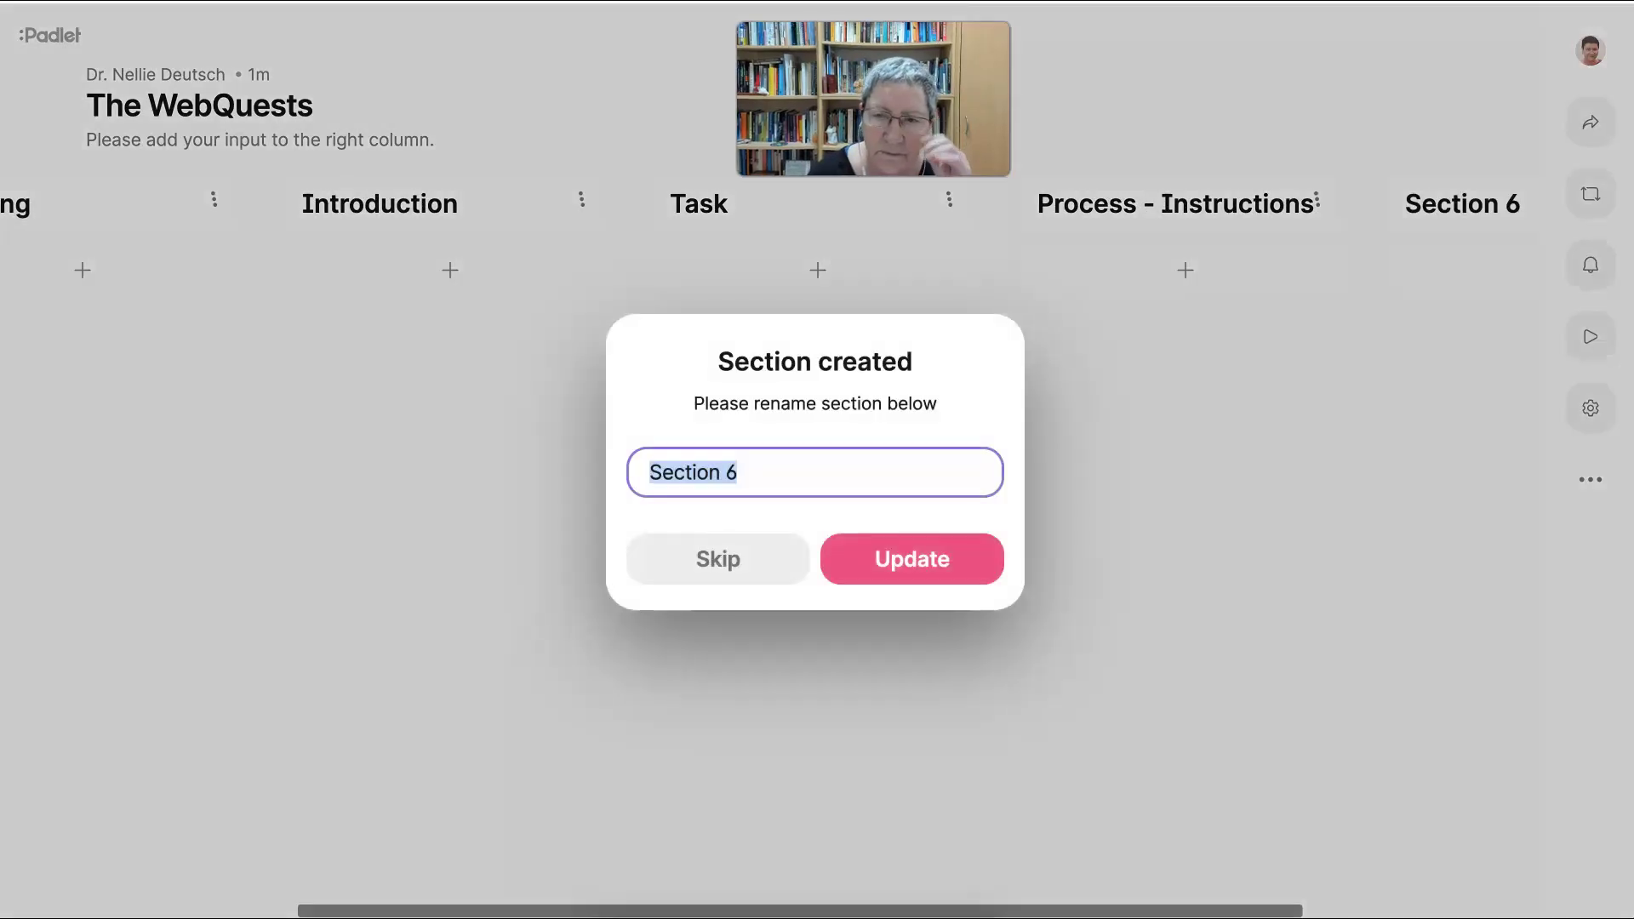
pyautogui.write('Reou')
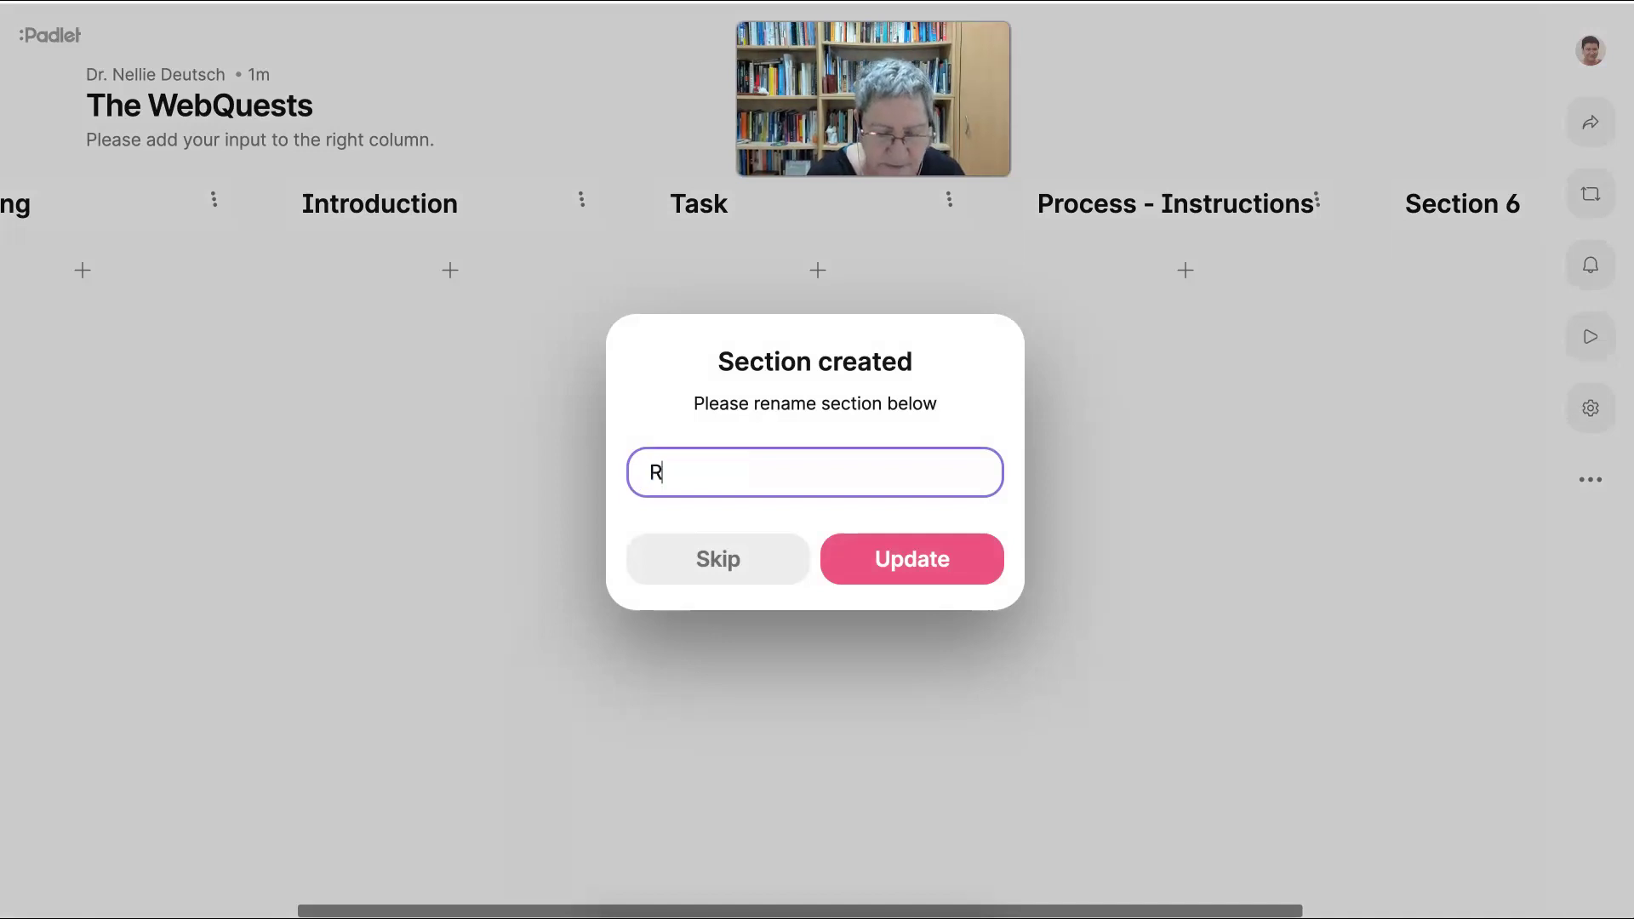
pyautogui.press('BackSpace')
pyautogui.press('BackSpace')
pyautogui.write('sources (')
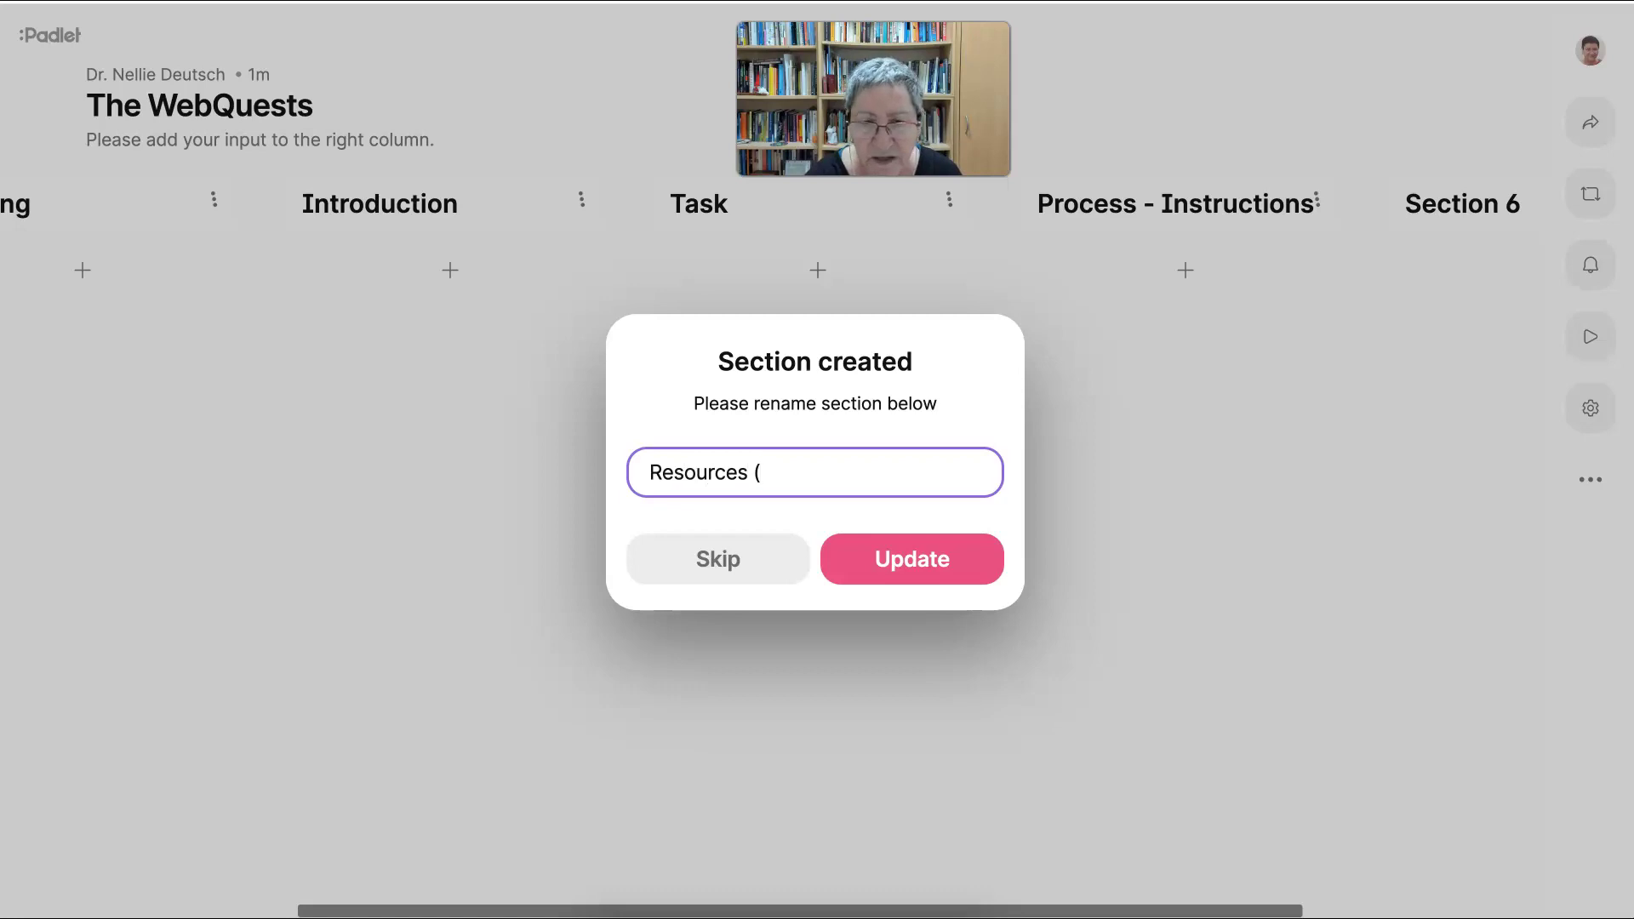
pyautogui.press('BackSpace')
pyautogui.press('BackSpace')
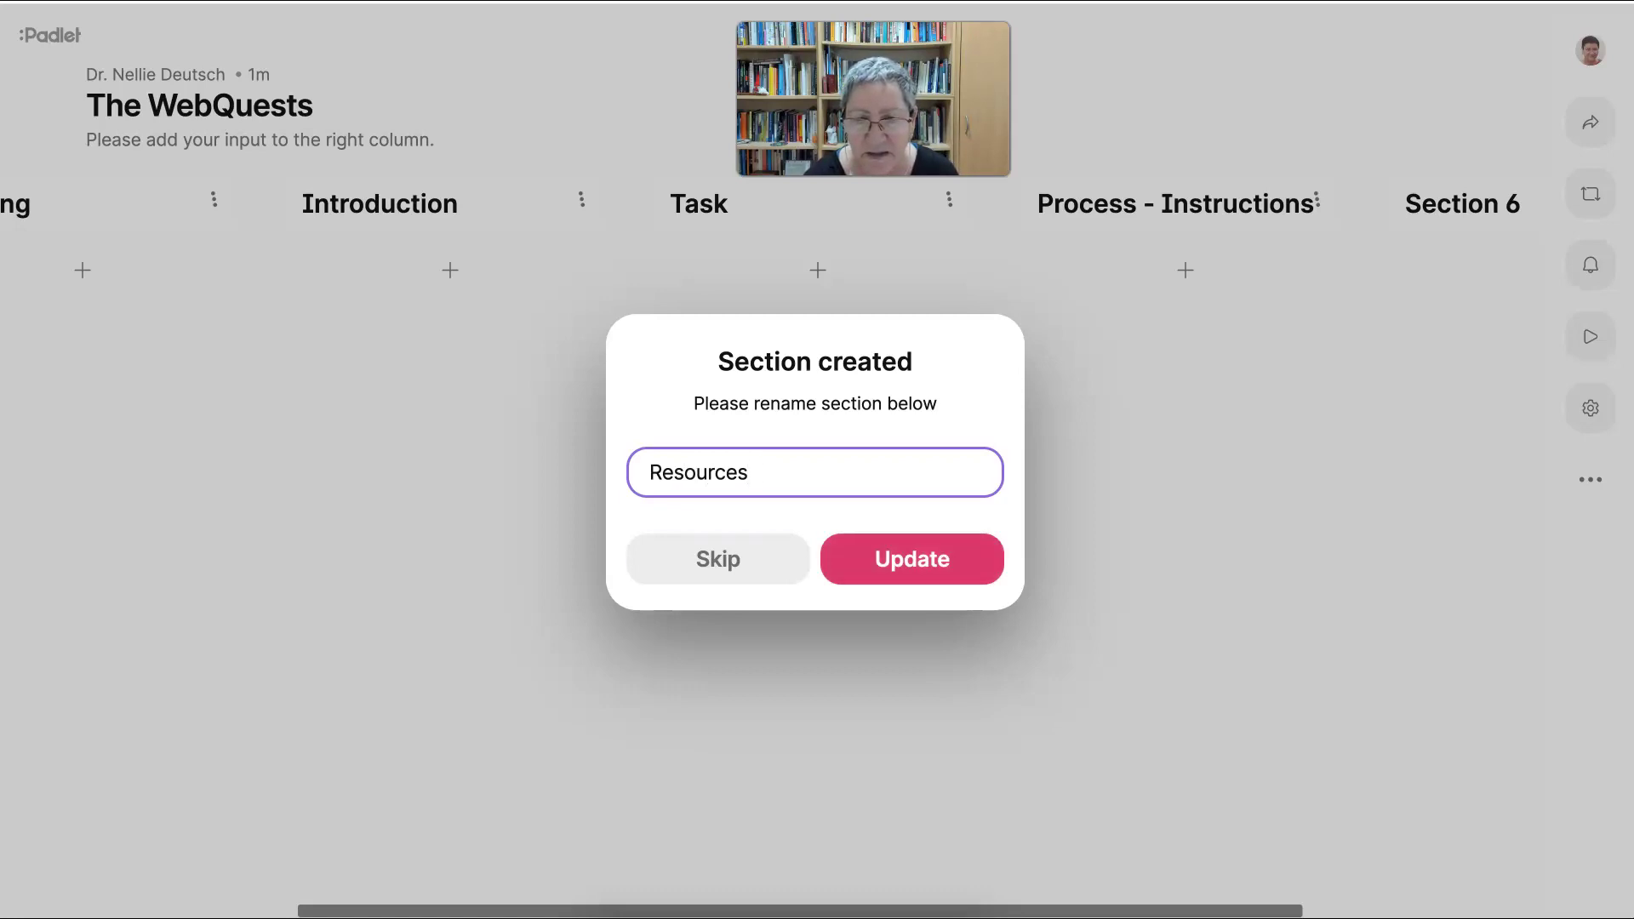
pyautogui.click(911, 559)
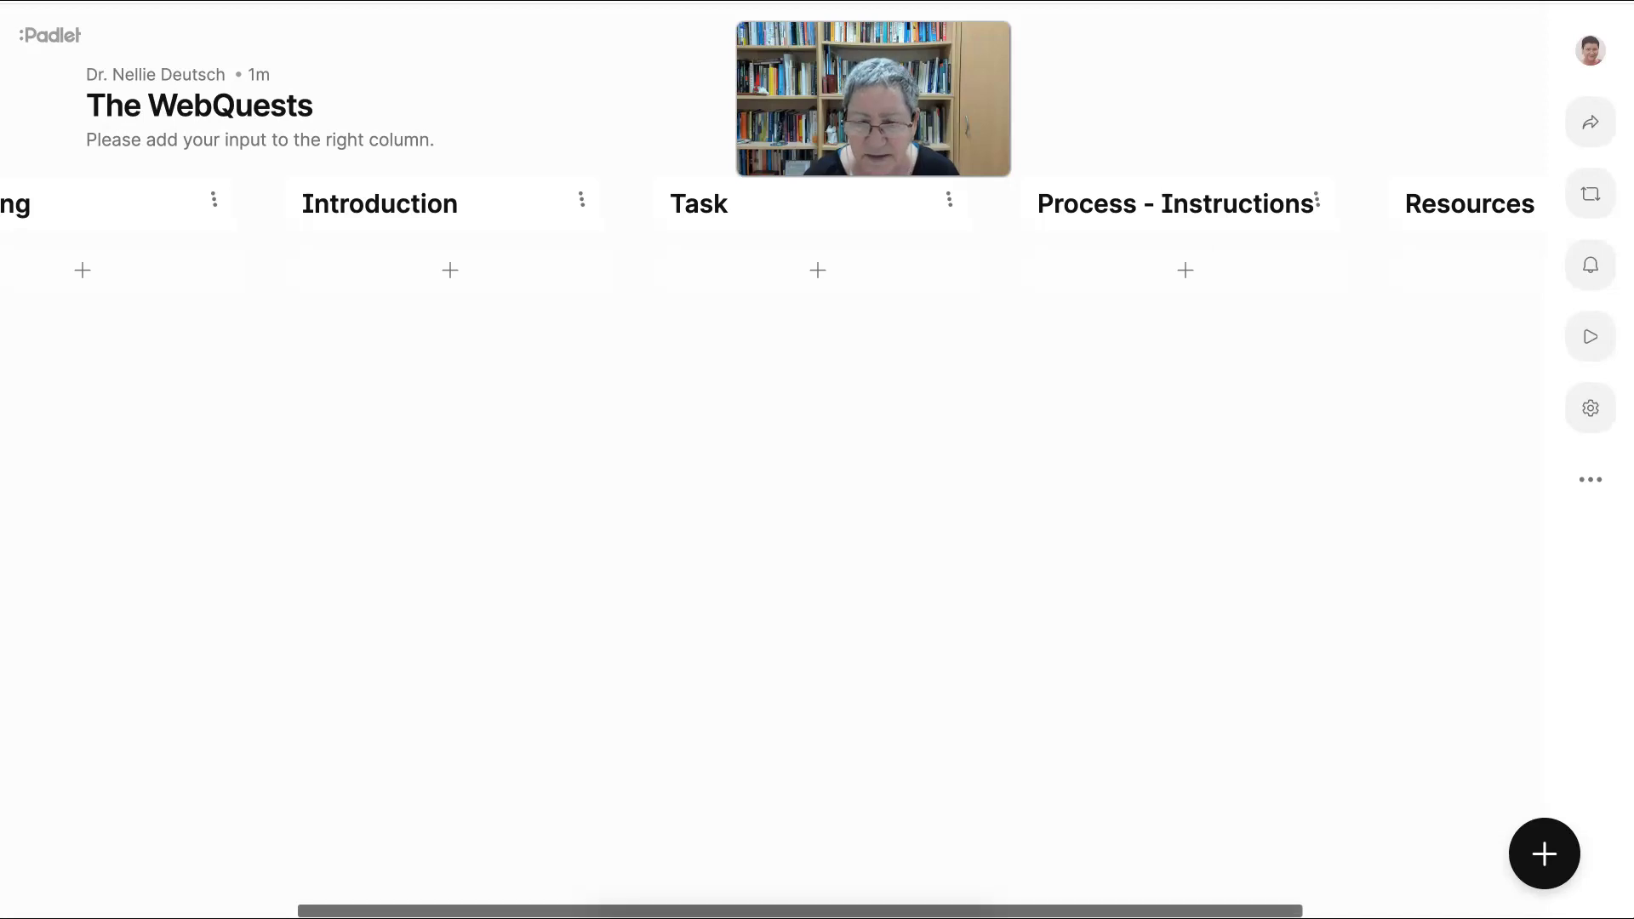
# - Add final sections named 'Conclusion' and 'Credits'
pyautogui.hscroll(5, 817, 511)
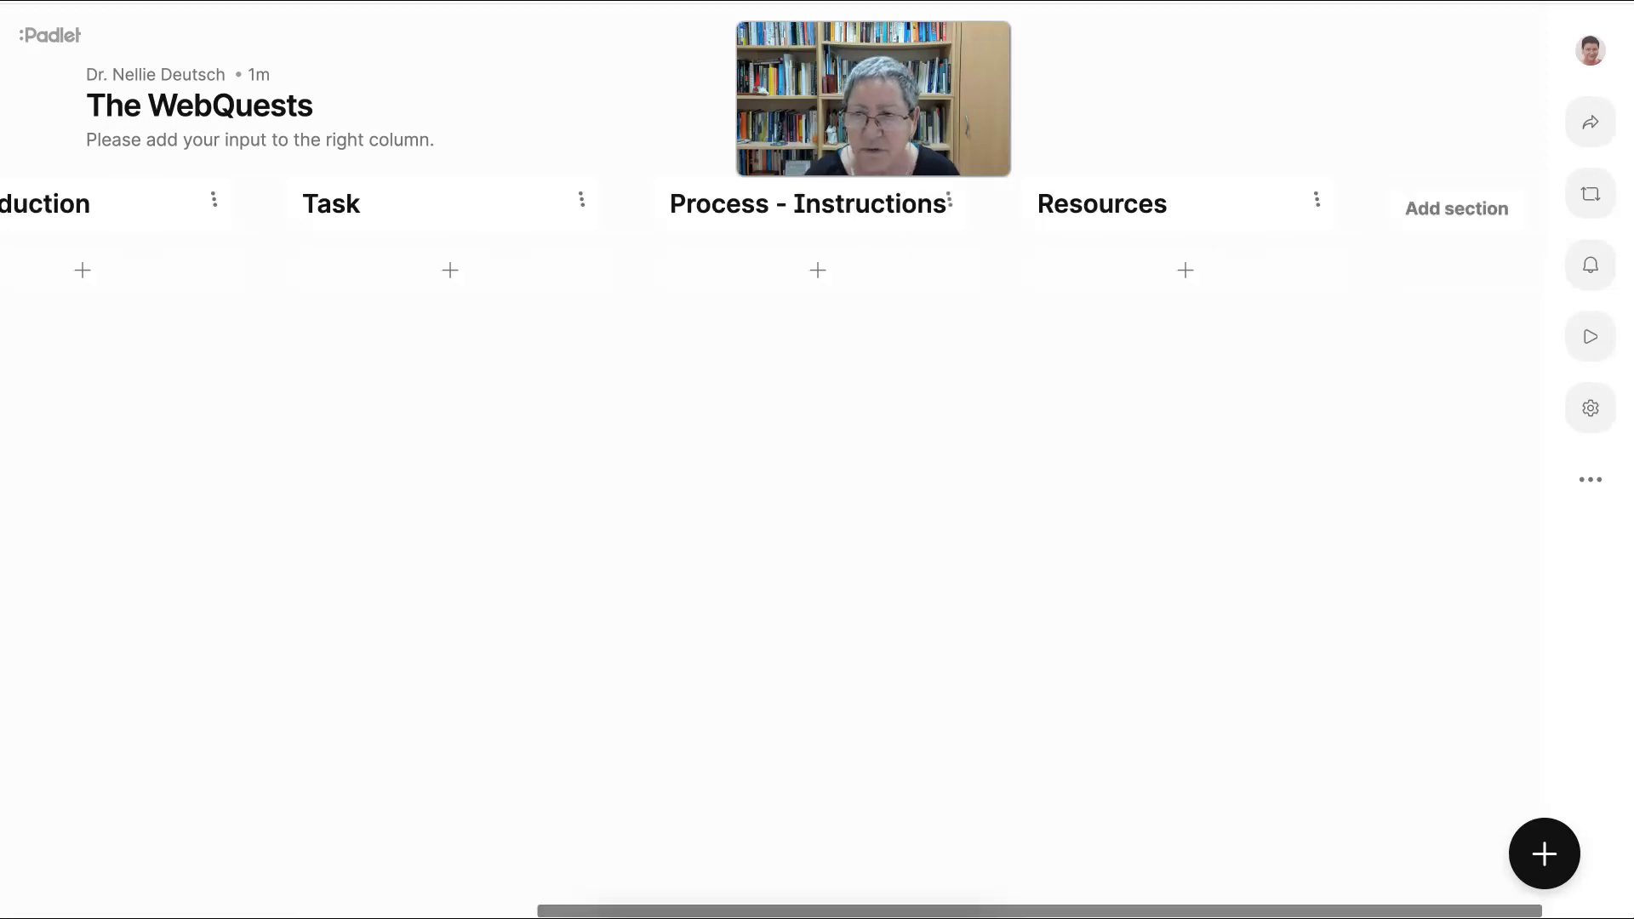
pyautogui.click(1456, 208)
pyautogui.write('C')
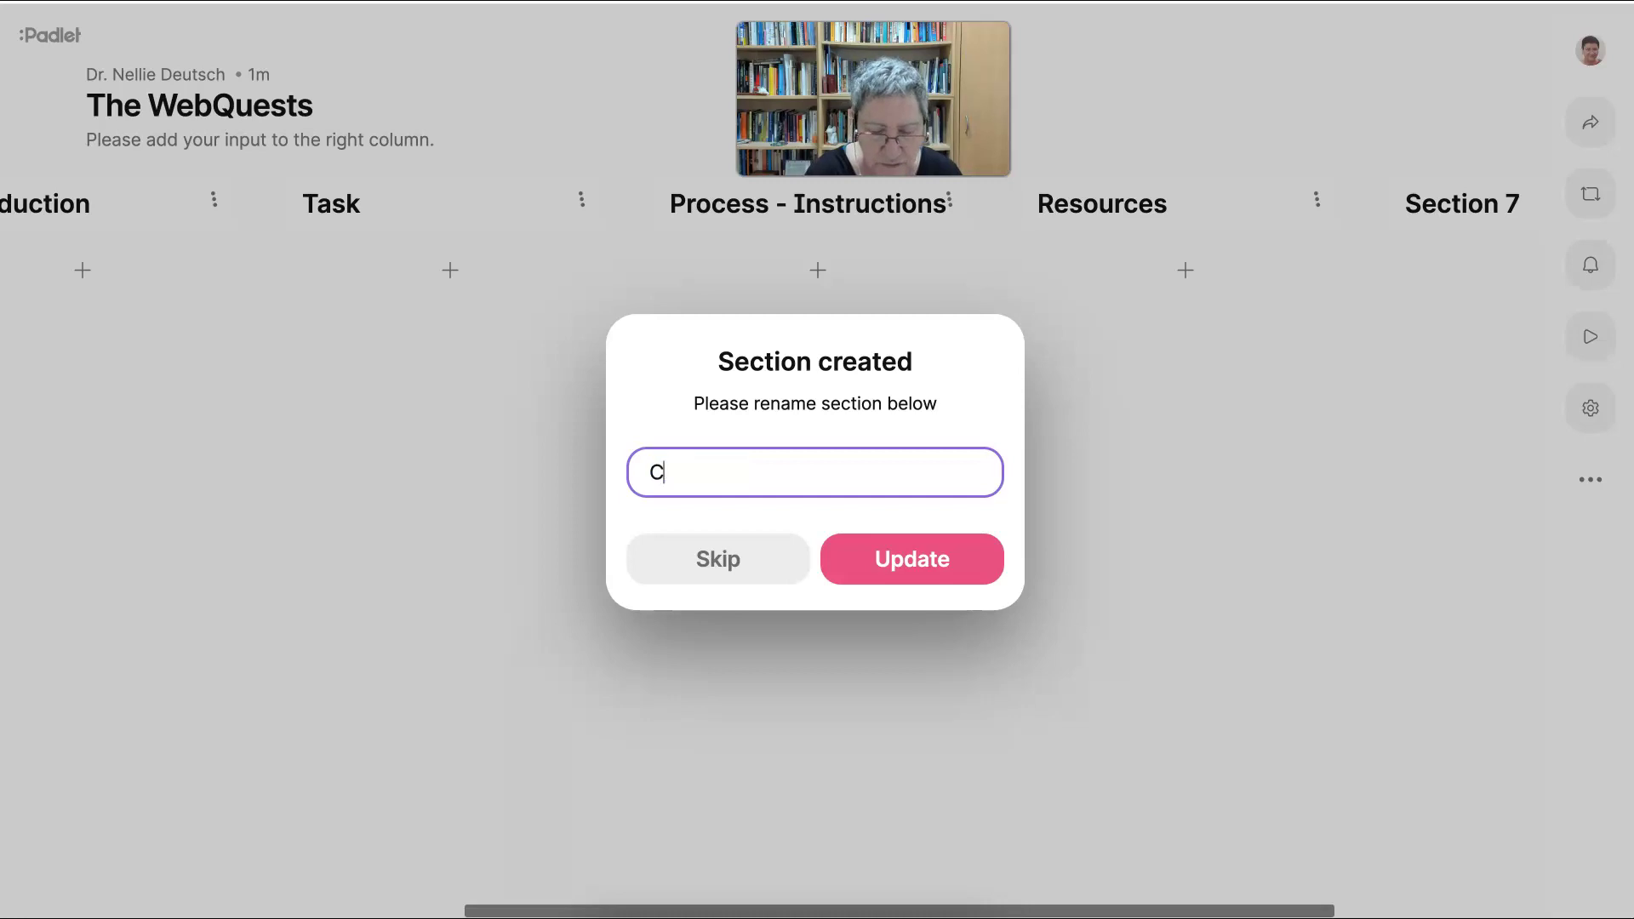
pyautogui.write('onclusion')
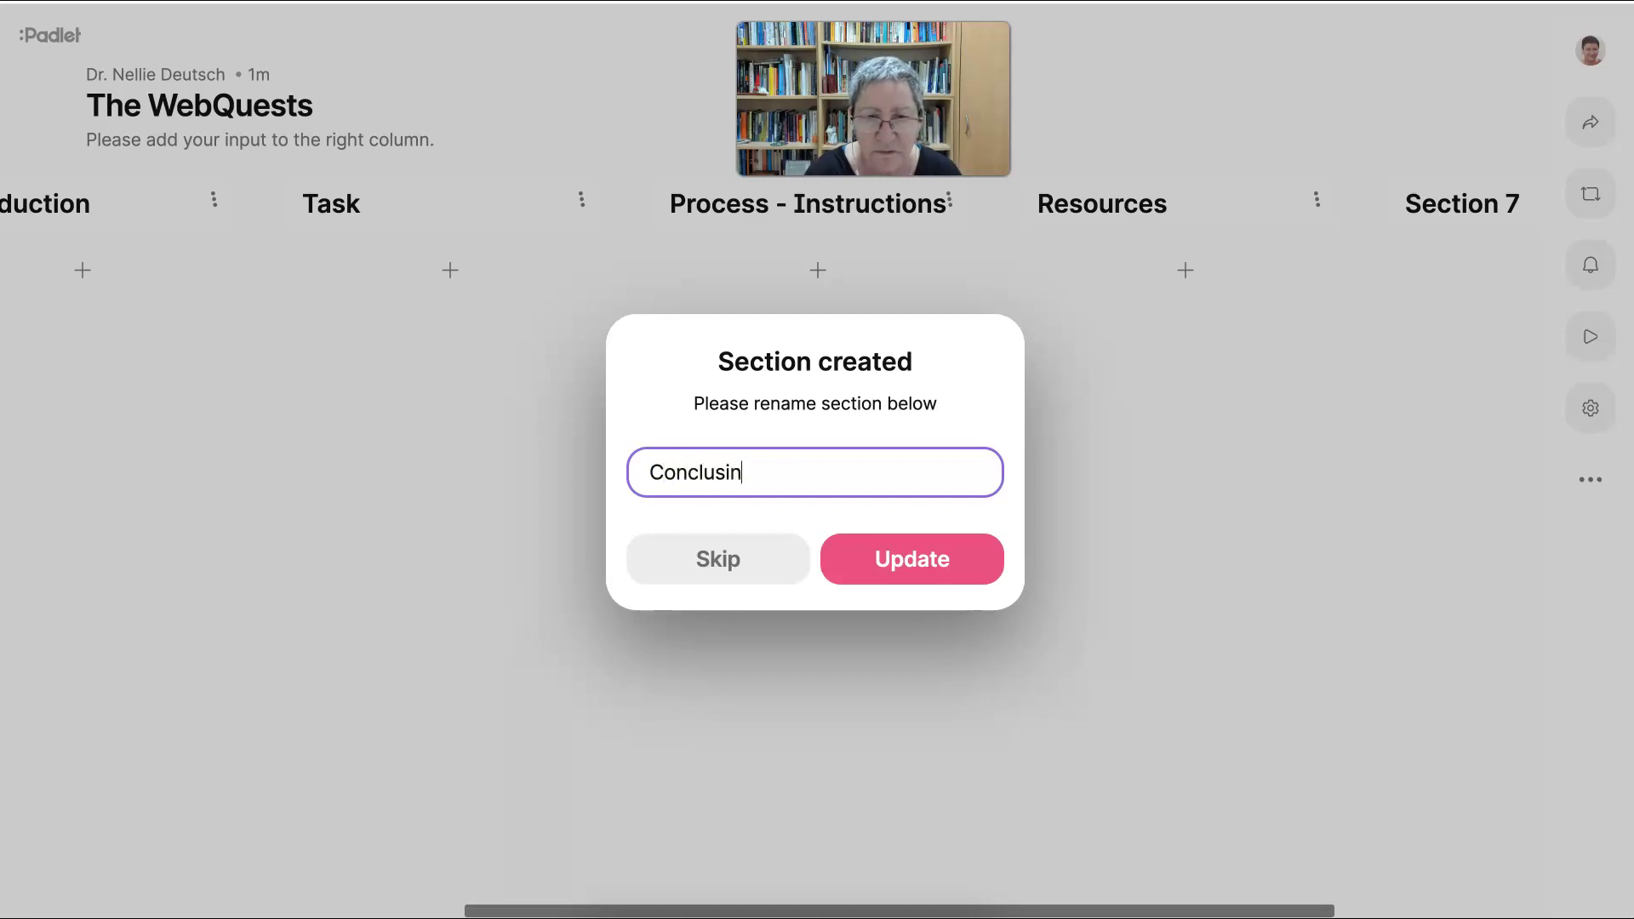
pyautogui.press('BackSpace')
pyautogui.press('BackSpace')
pyautogui.write('ion')
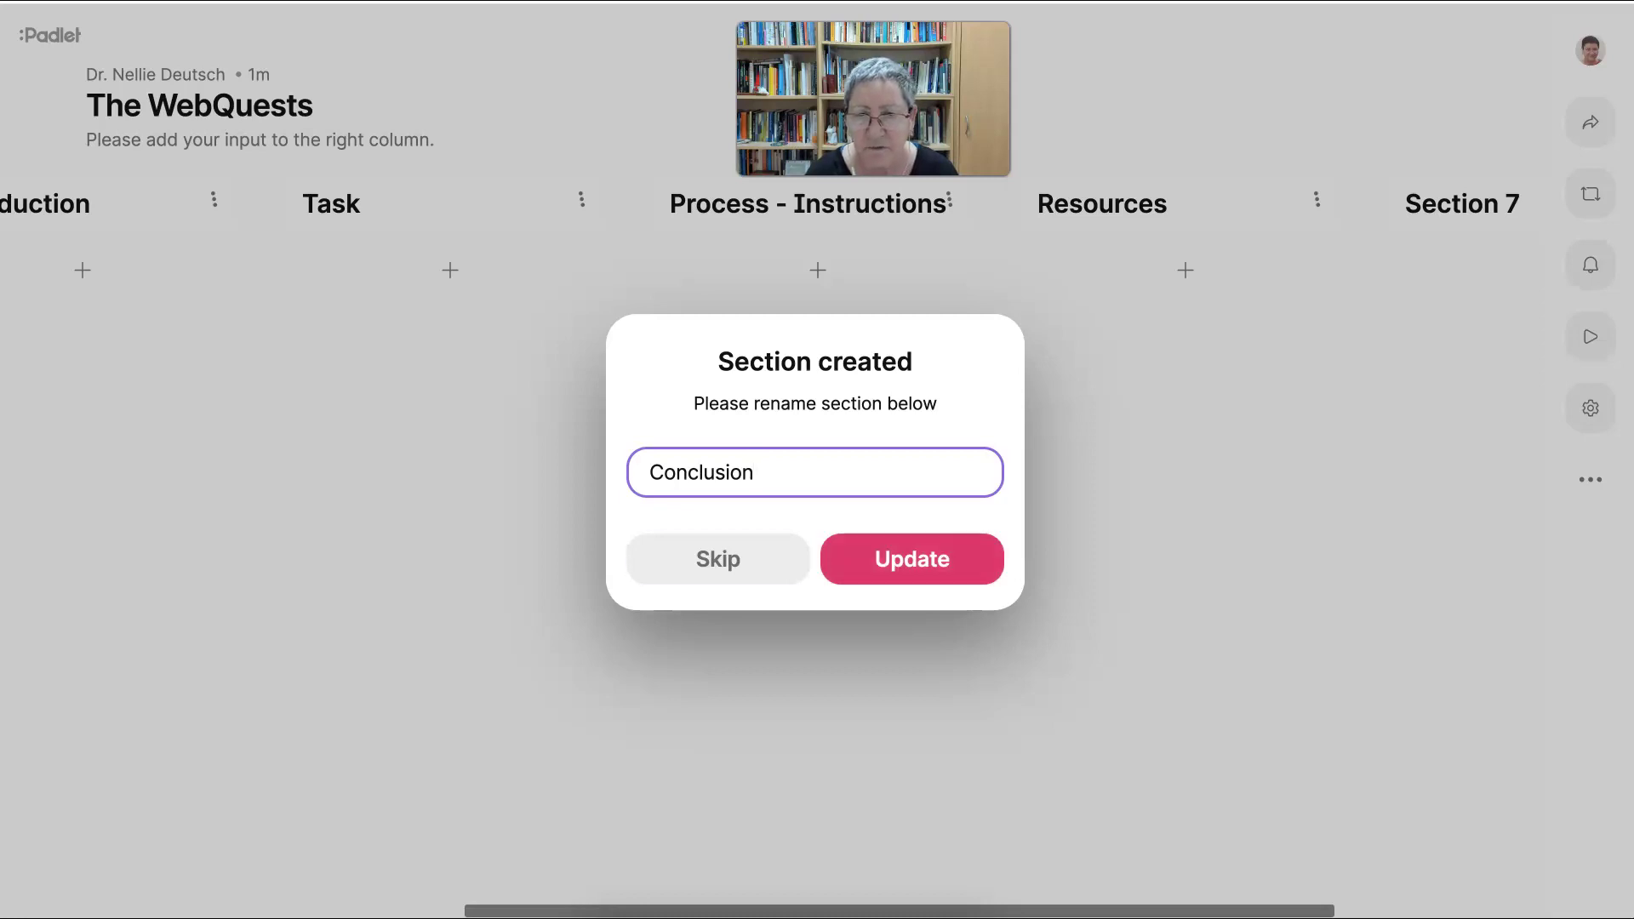
pyautogui.click(911, 558)
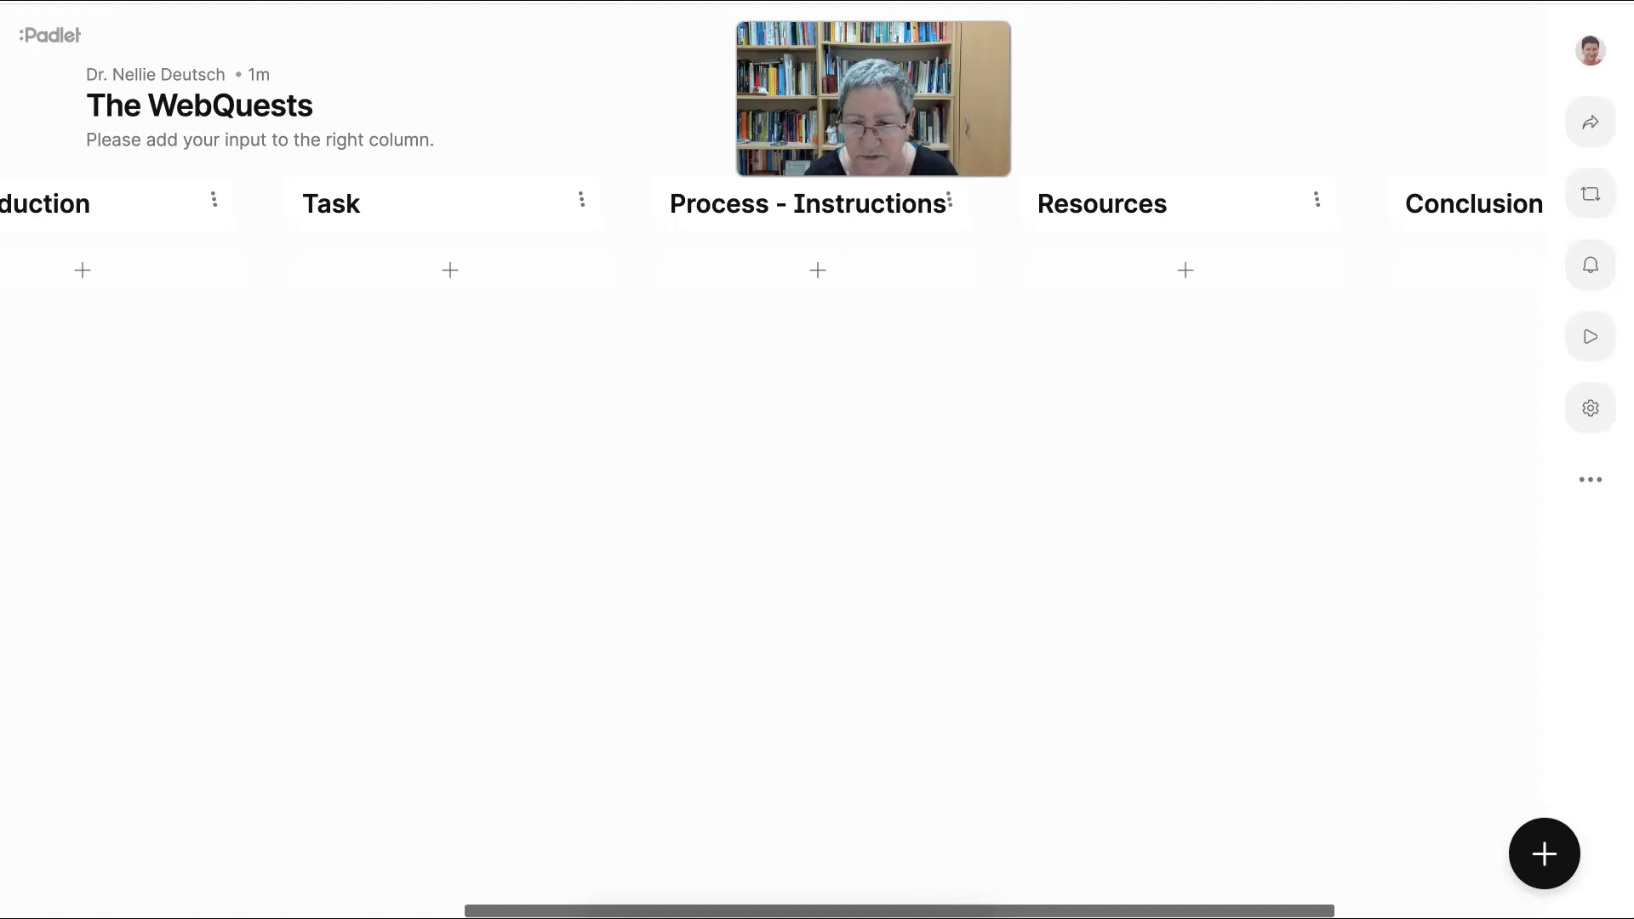
pyautogui.hscroll(2, 817, 902)
pyautogui.hscroll(3, 816, 901)
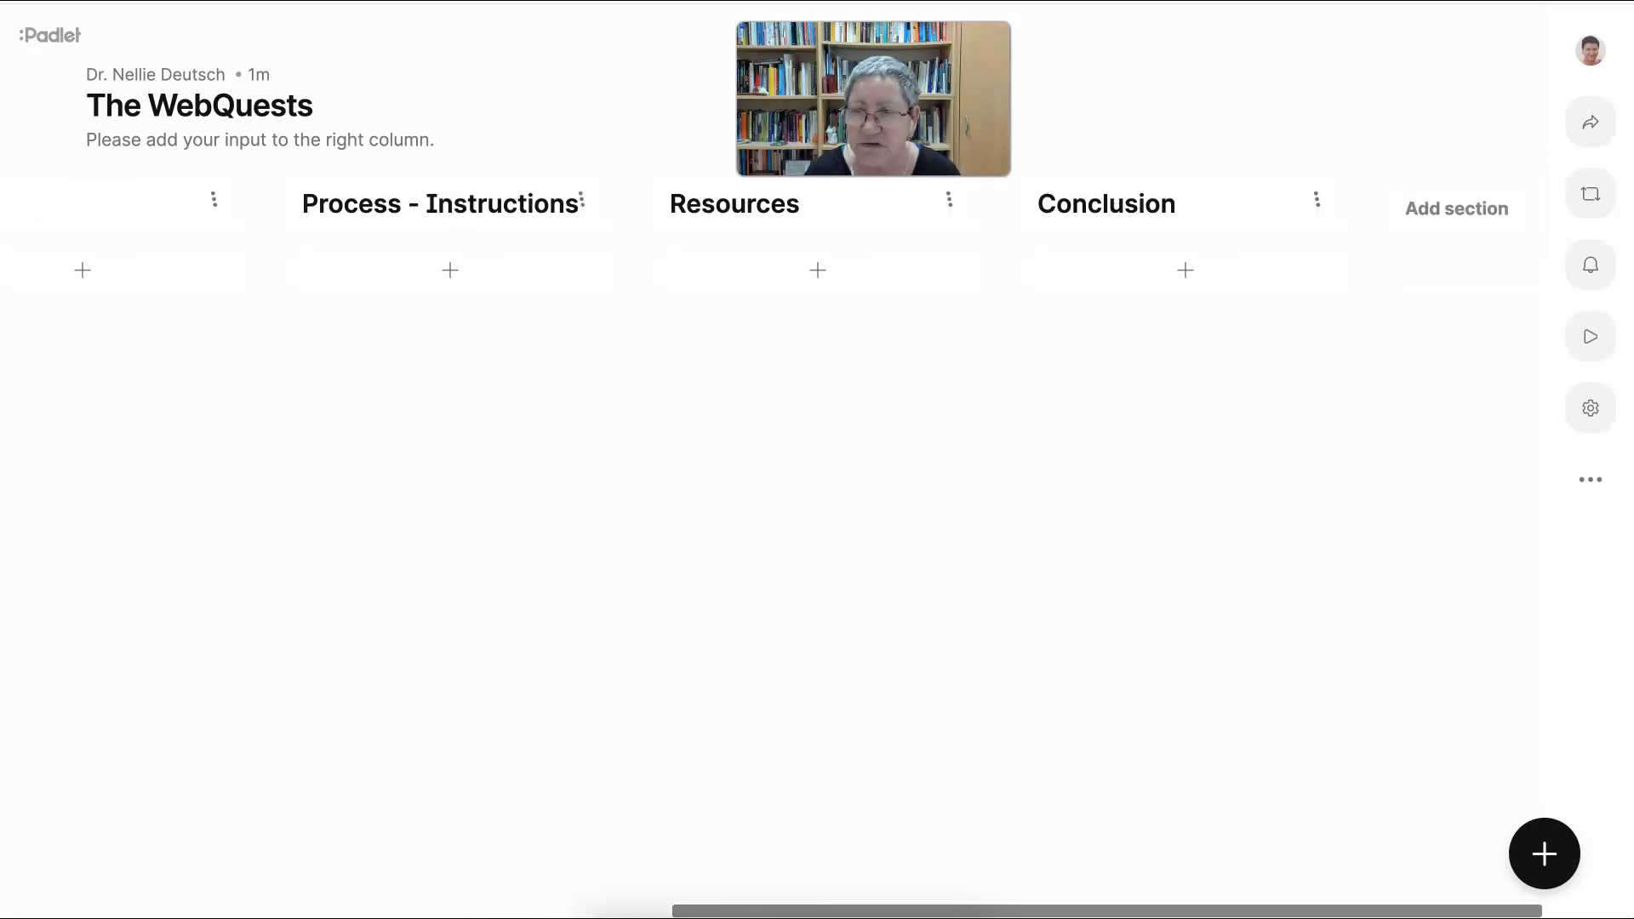
pyautogui.click(1456, 208)
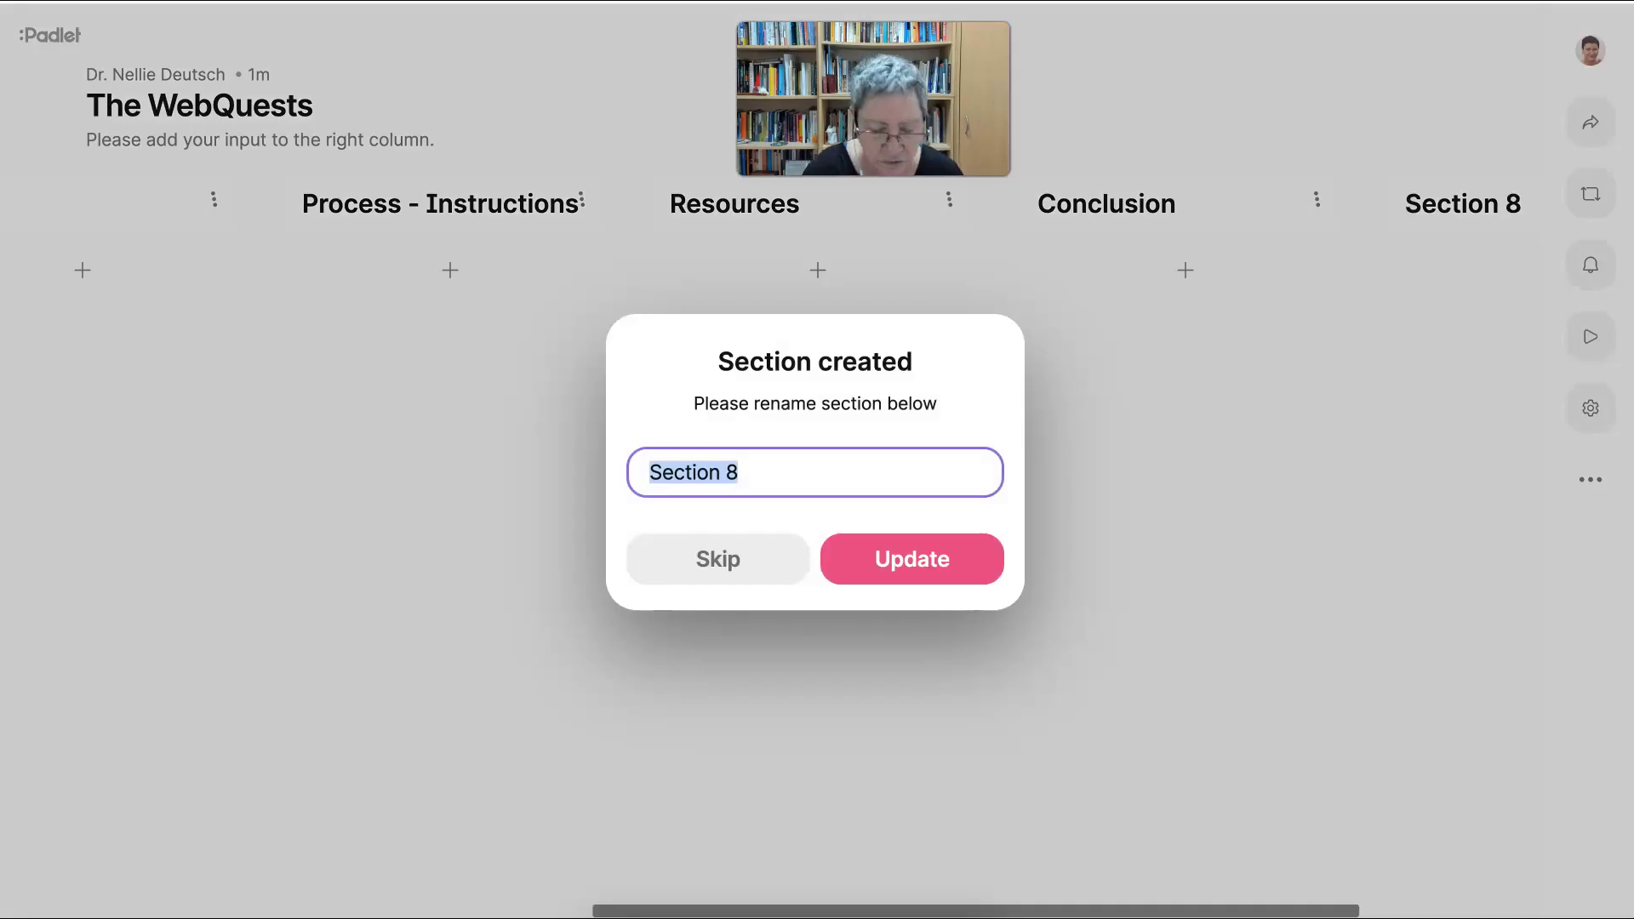
pyautogui.write('Credits')
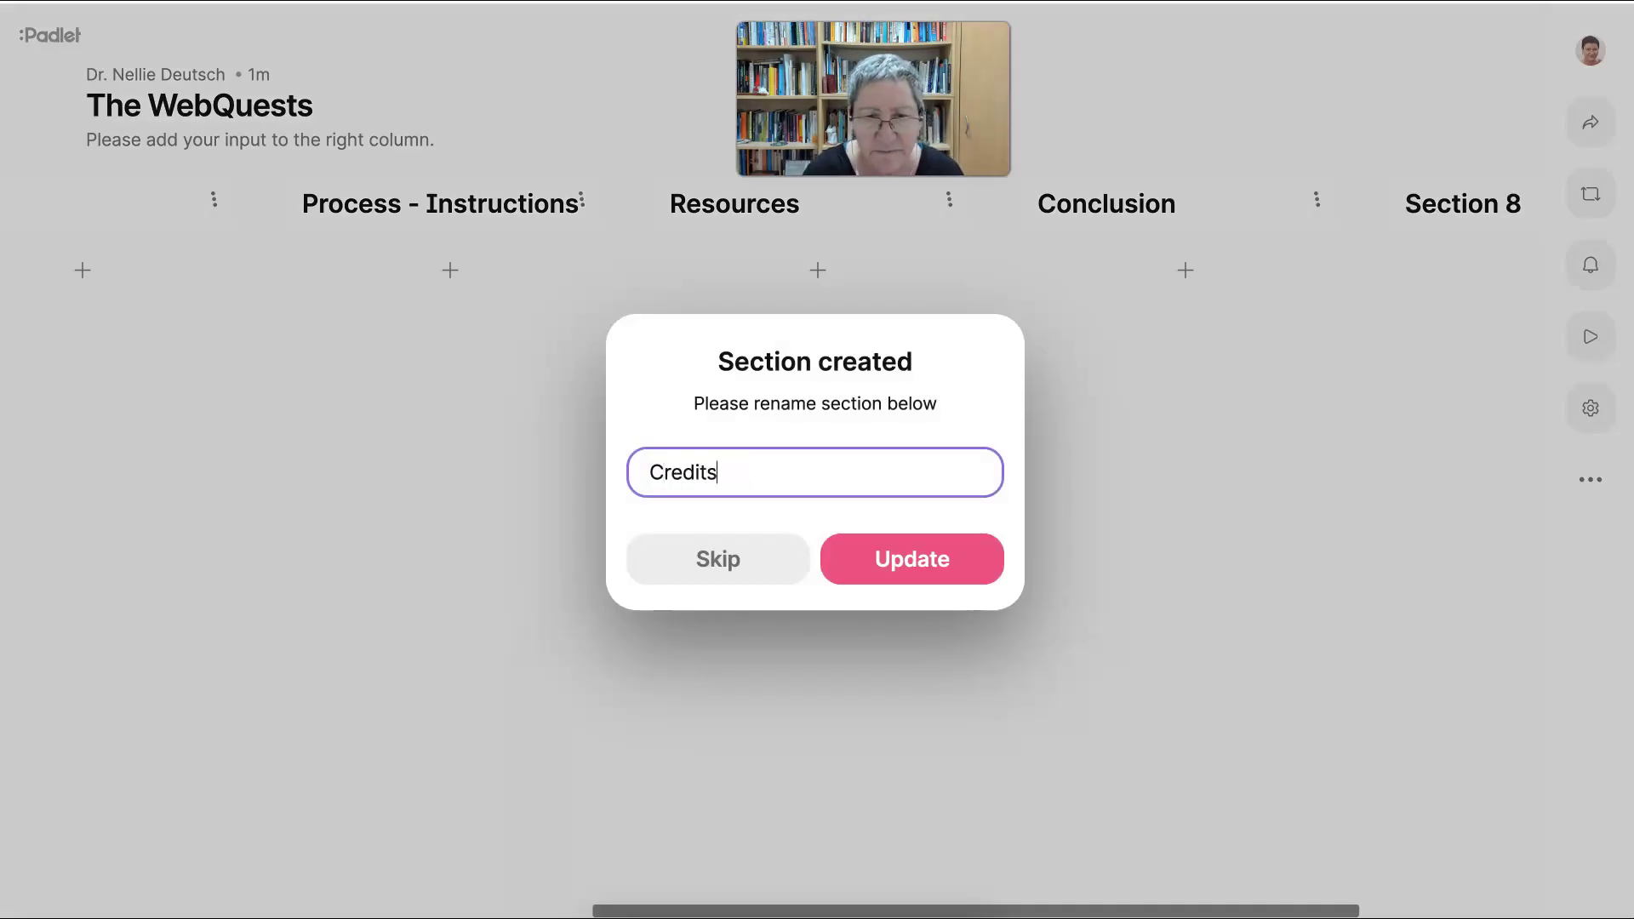
pyautogui.press('Return')
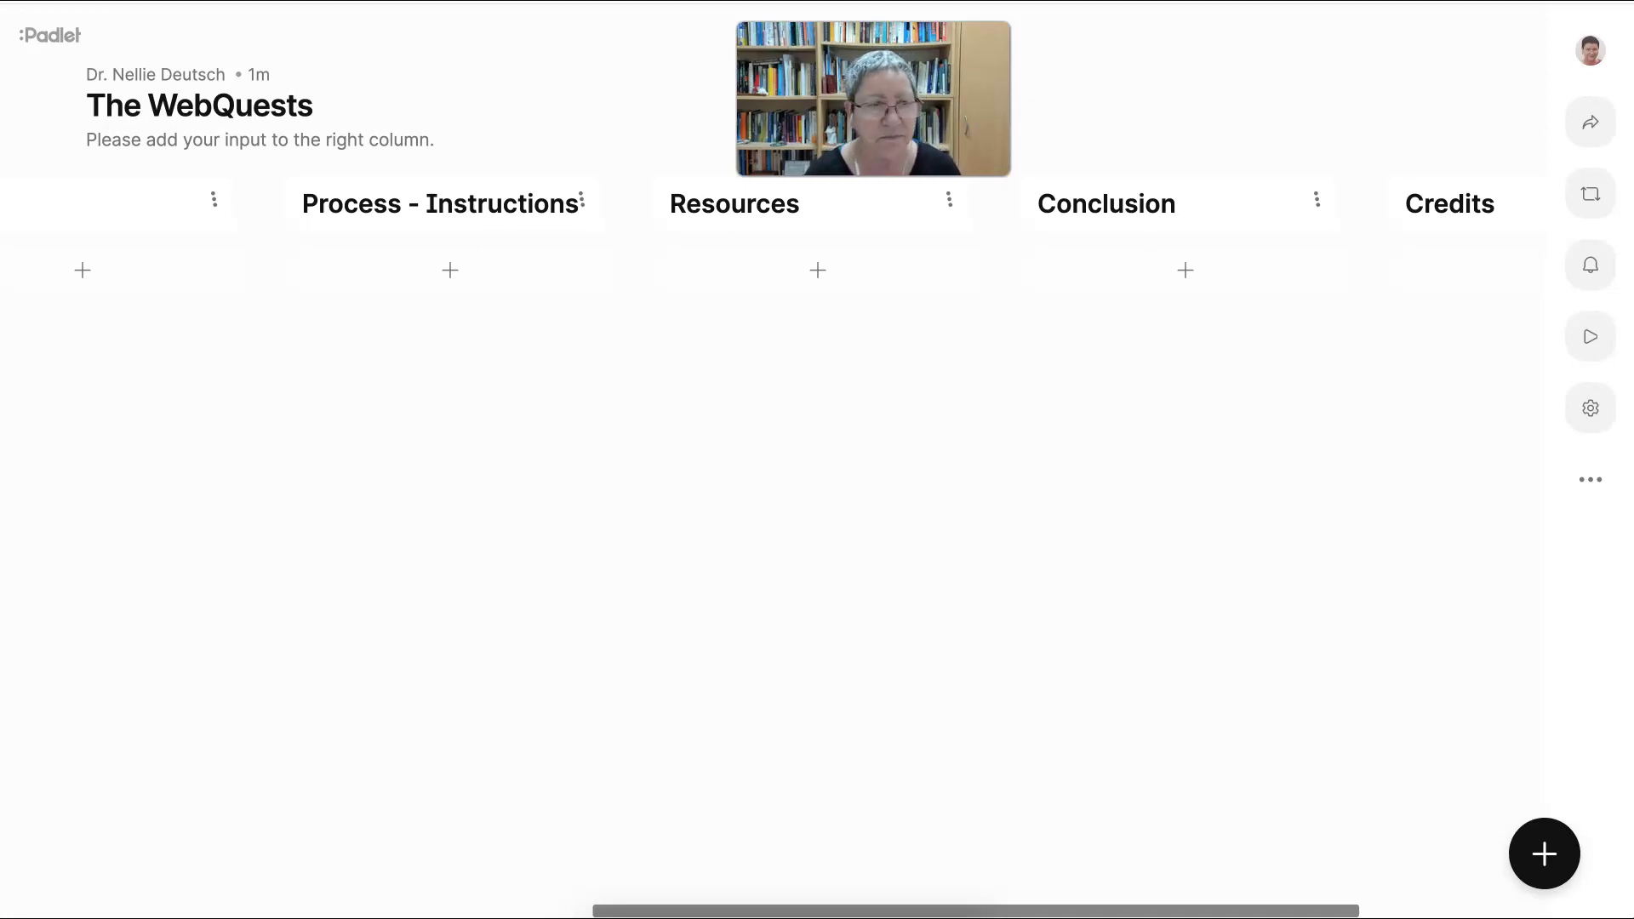
# - Change the Hosting section's name to 'Hosting (link to WebQuest)'
pyautogui.hscroll(-10, 817, 459)
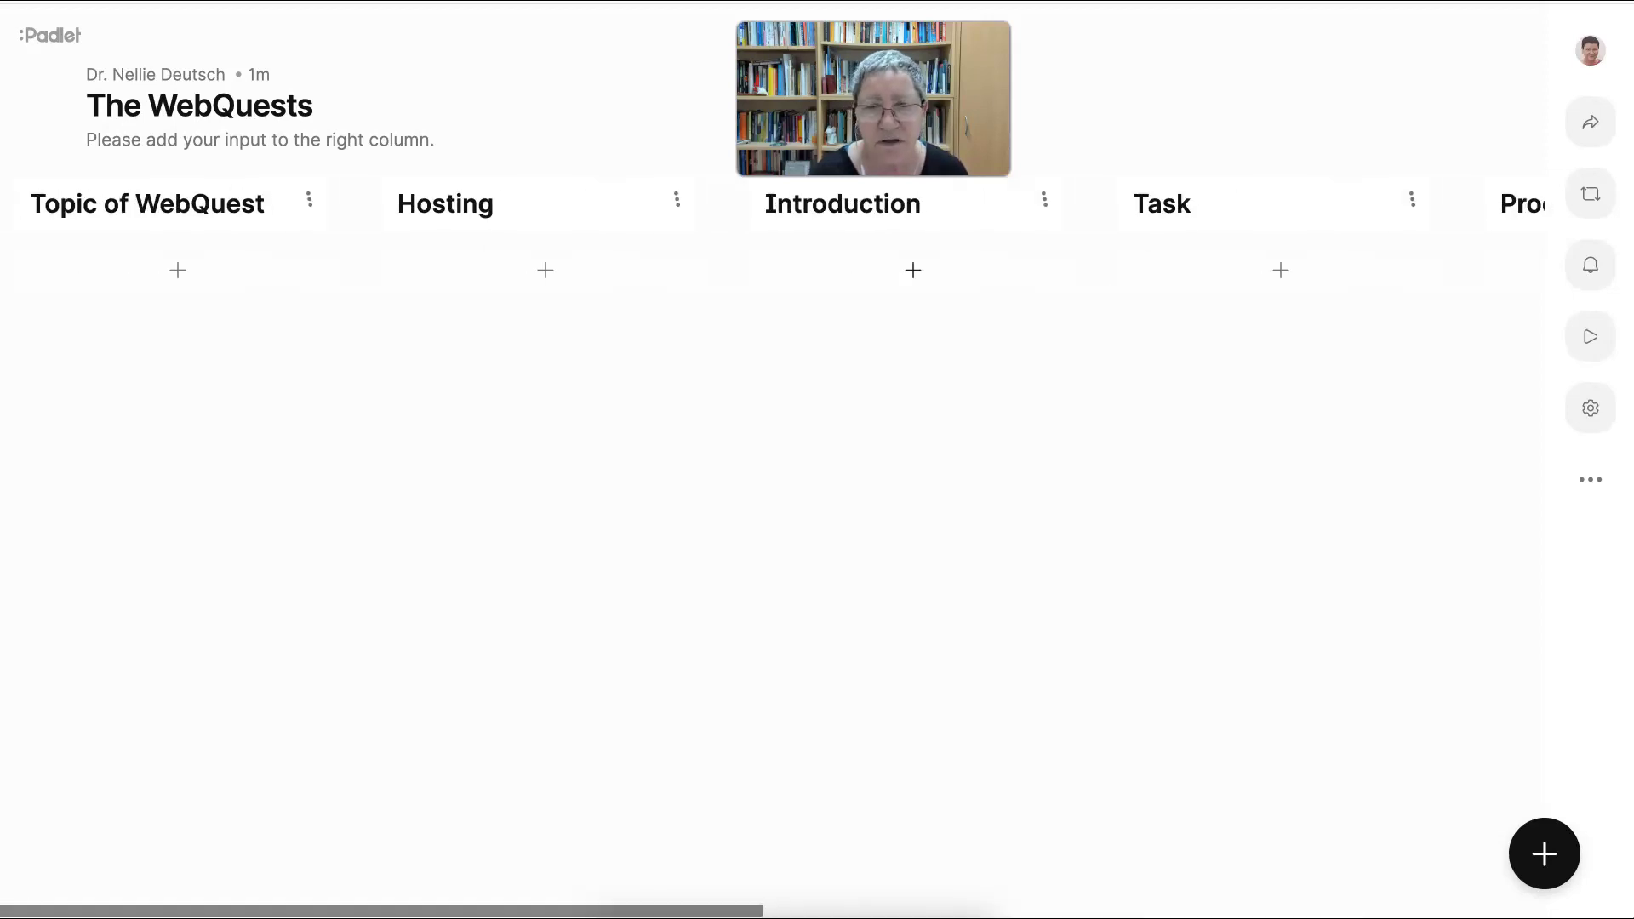
pyautogui.moveTo(544, 203)
pyautogui.mouseDown()
pyautogui.moveTo(518, 200)
pyautogui.moveTo(545, 204)
pyautogui.mouseUp()
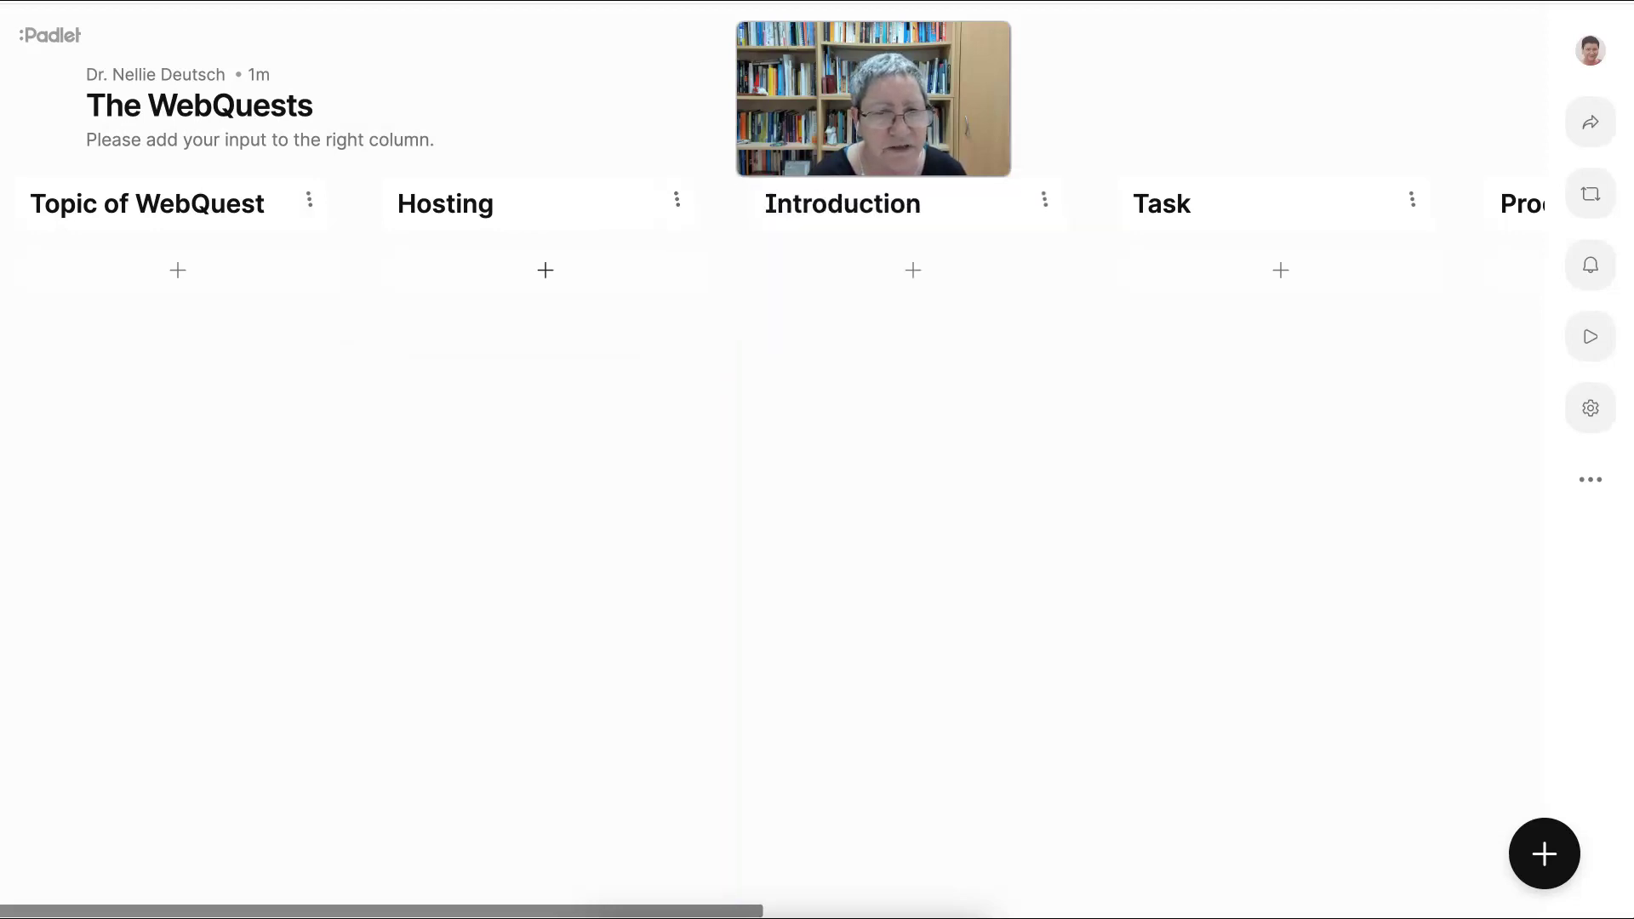
pyautogui.rightClick(545, 270)
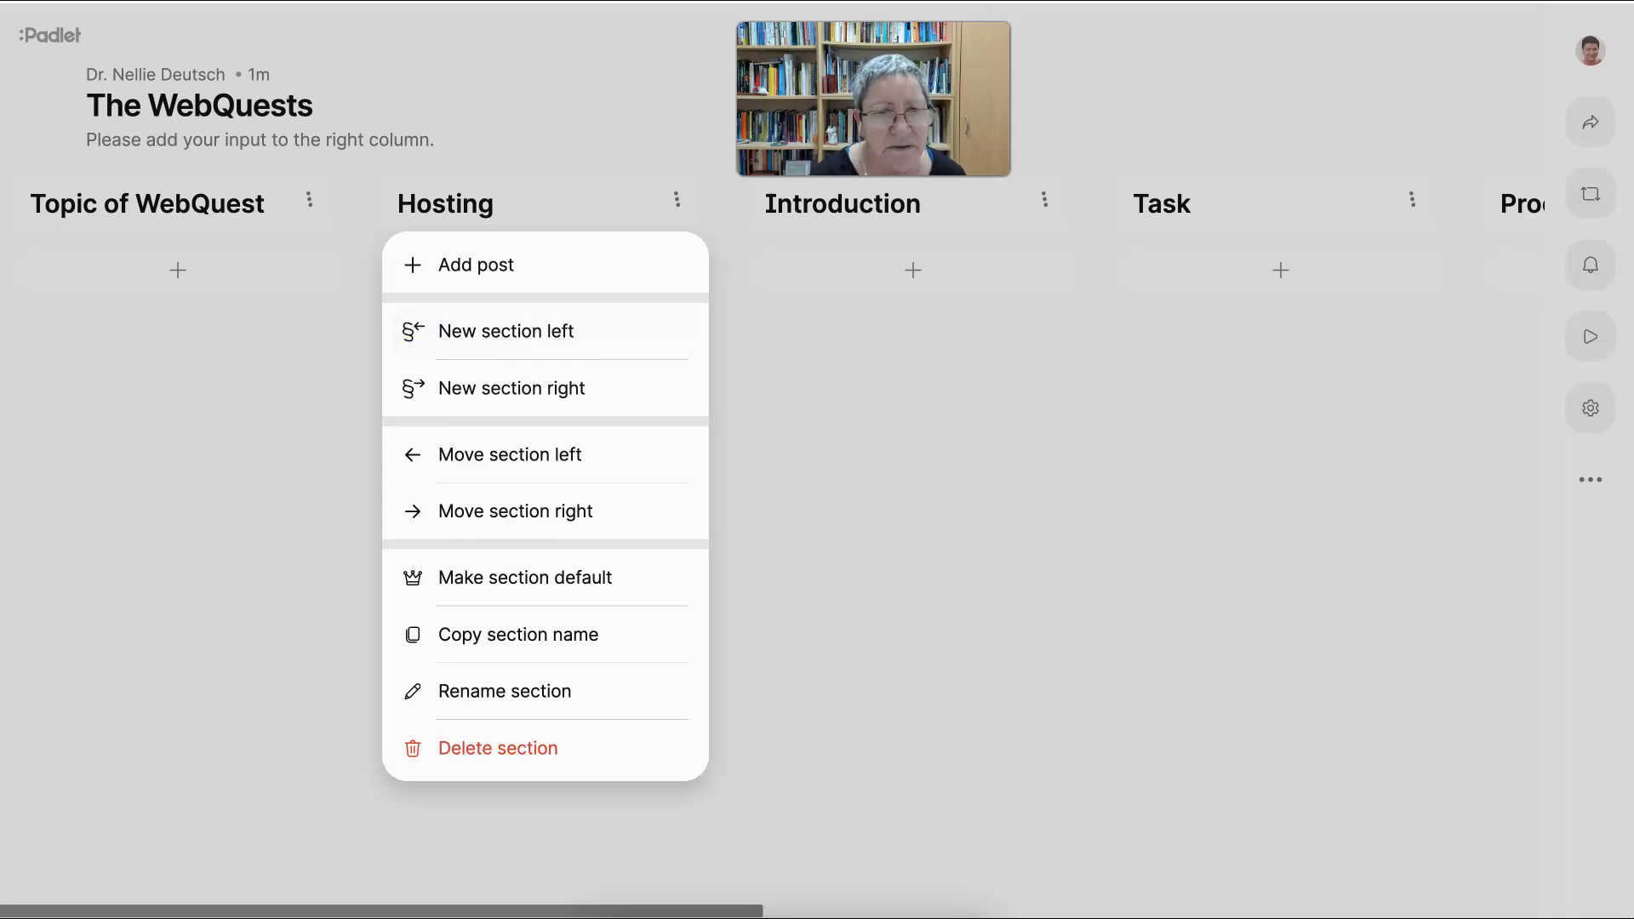
pyautogui.press('Escape')
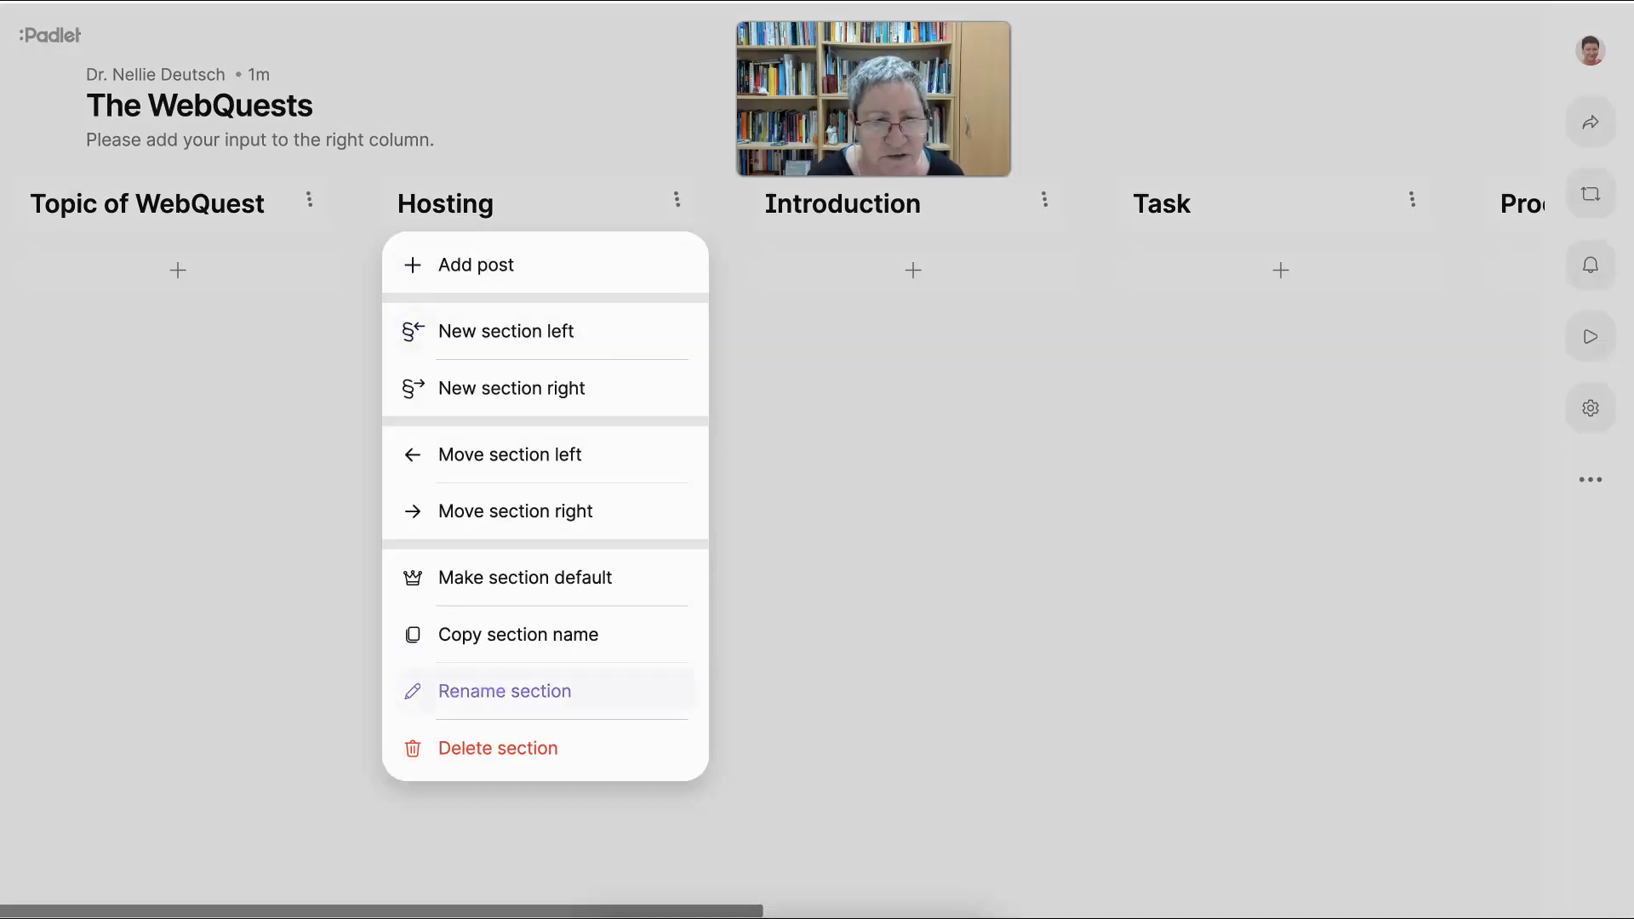
pyautogui.press('Return')
pyautogui.press('Right')
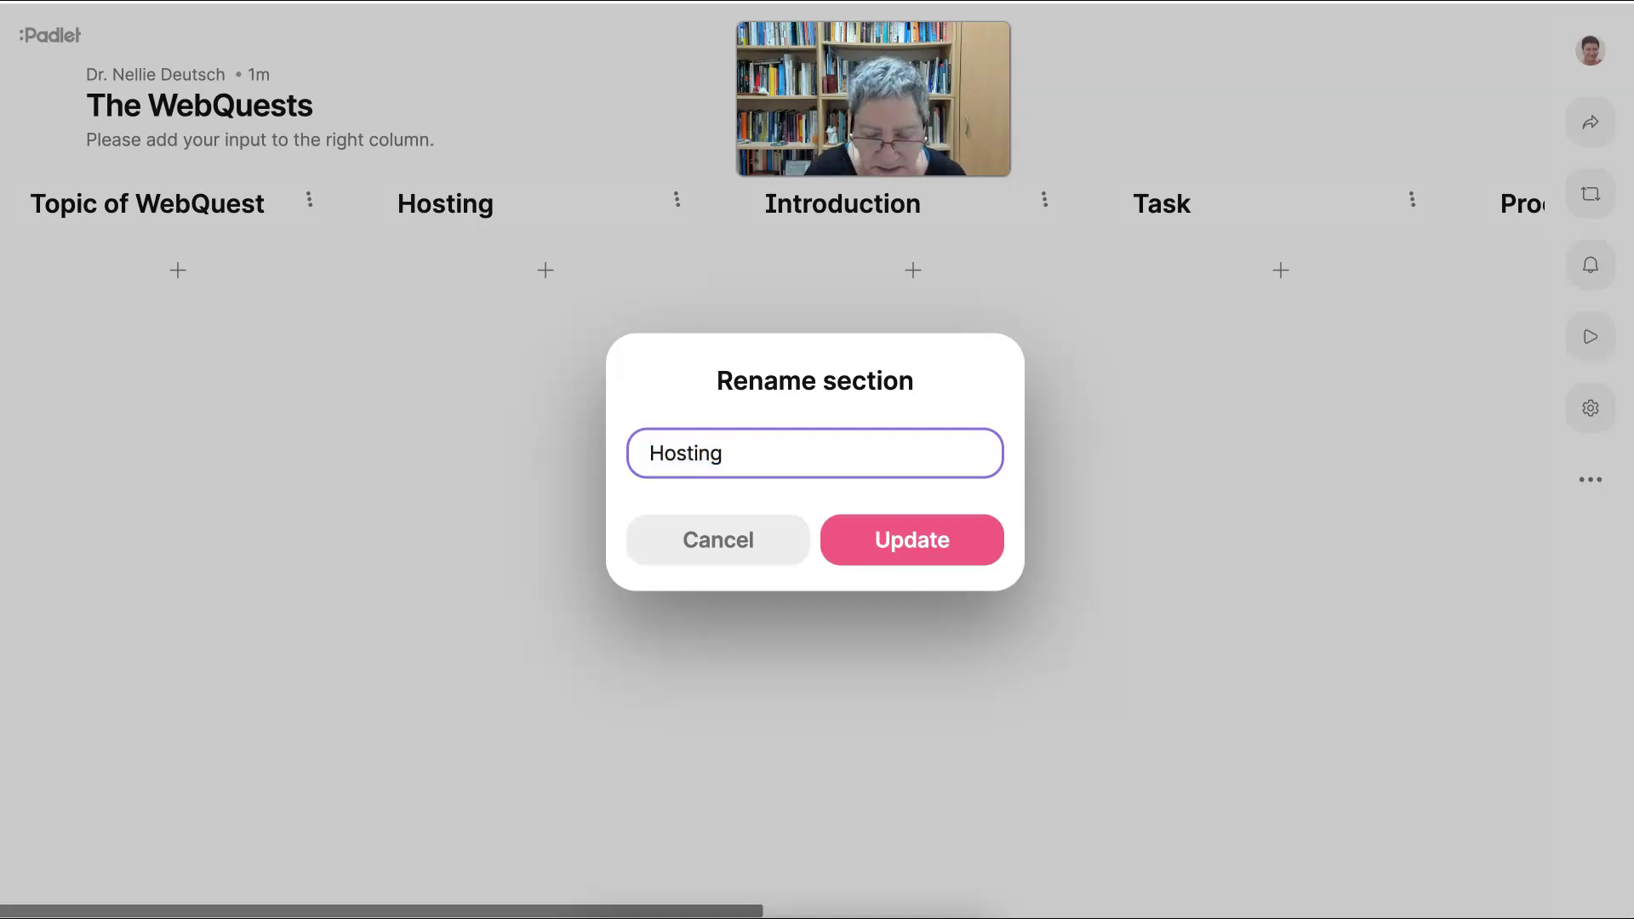
pyautogui.write('(')
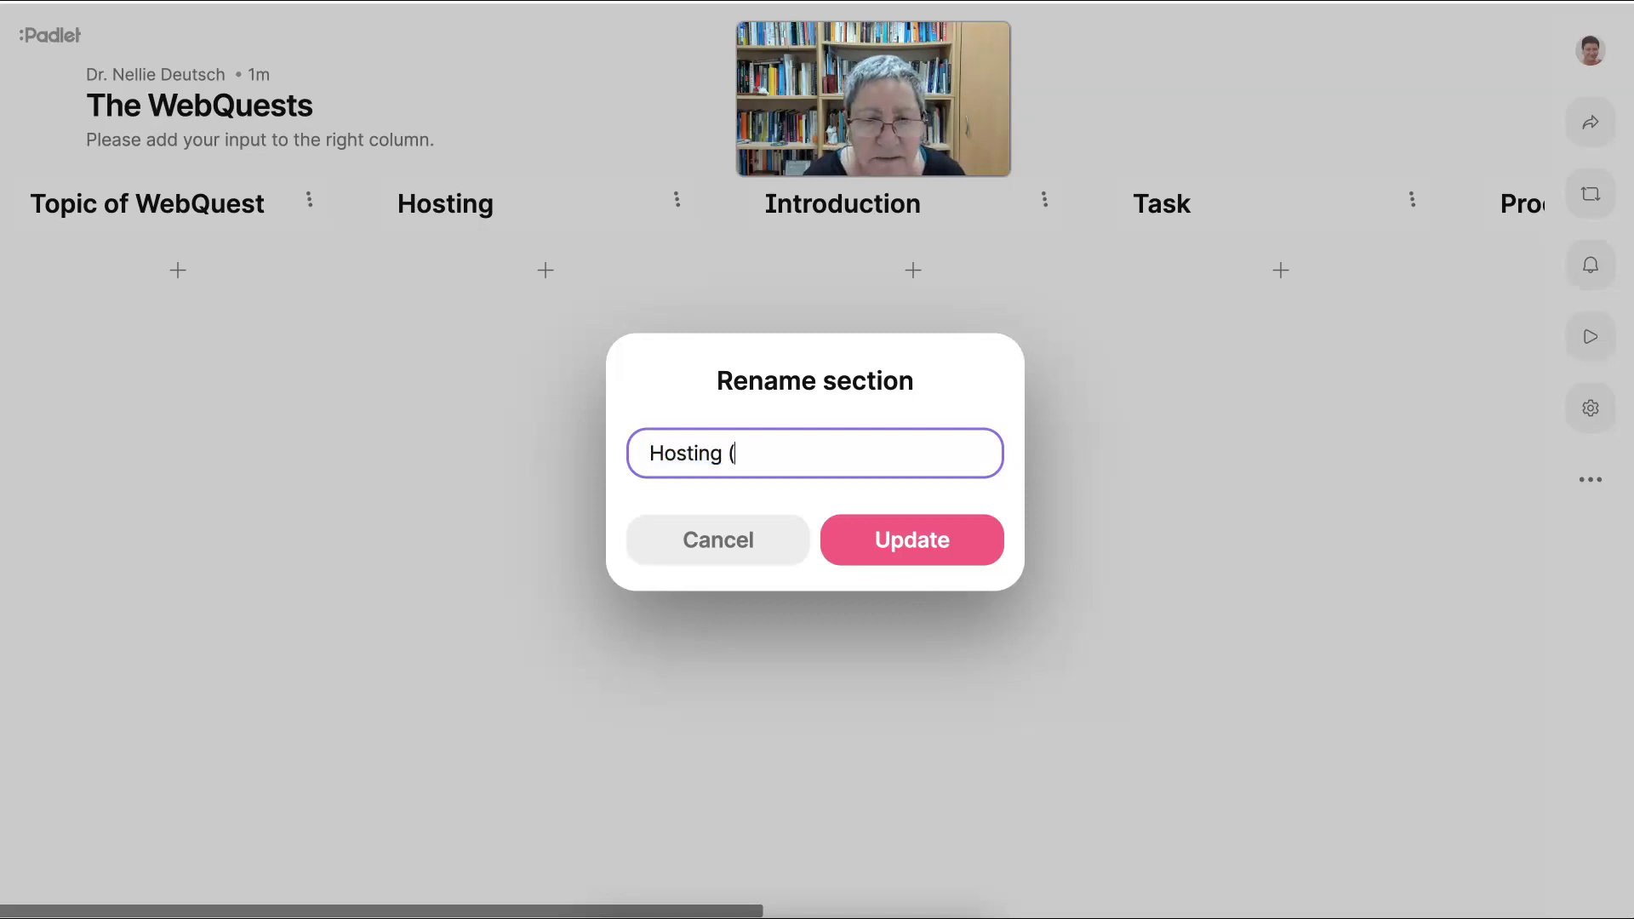
pyautogui.write('and')
pyautogui.press('BackSpace')
pyautogui.press('BackSpace')
pyautogui.press('BackSpace')
pyautogui.write('li')
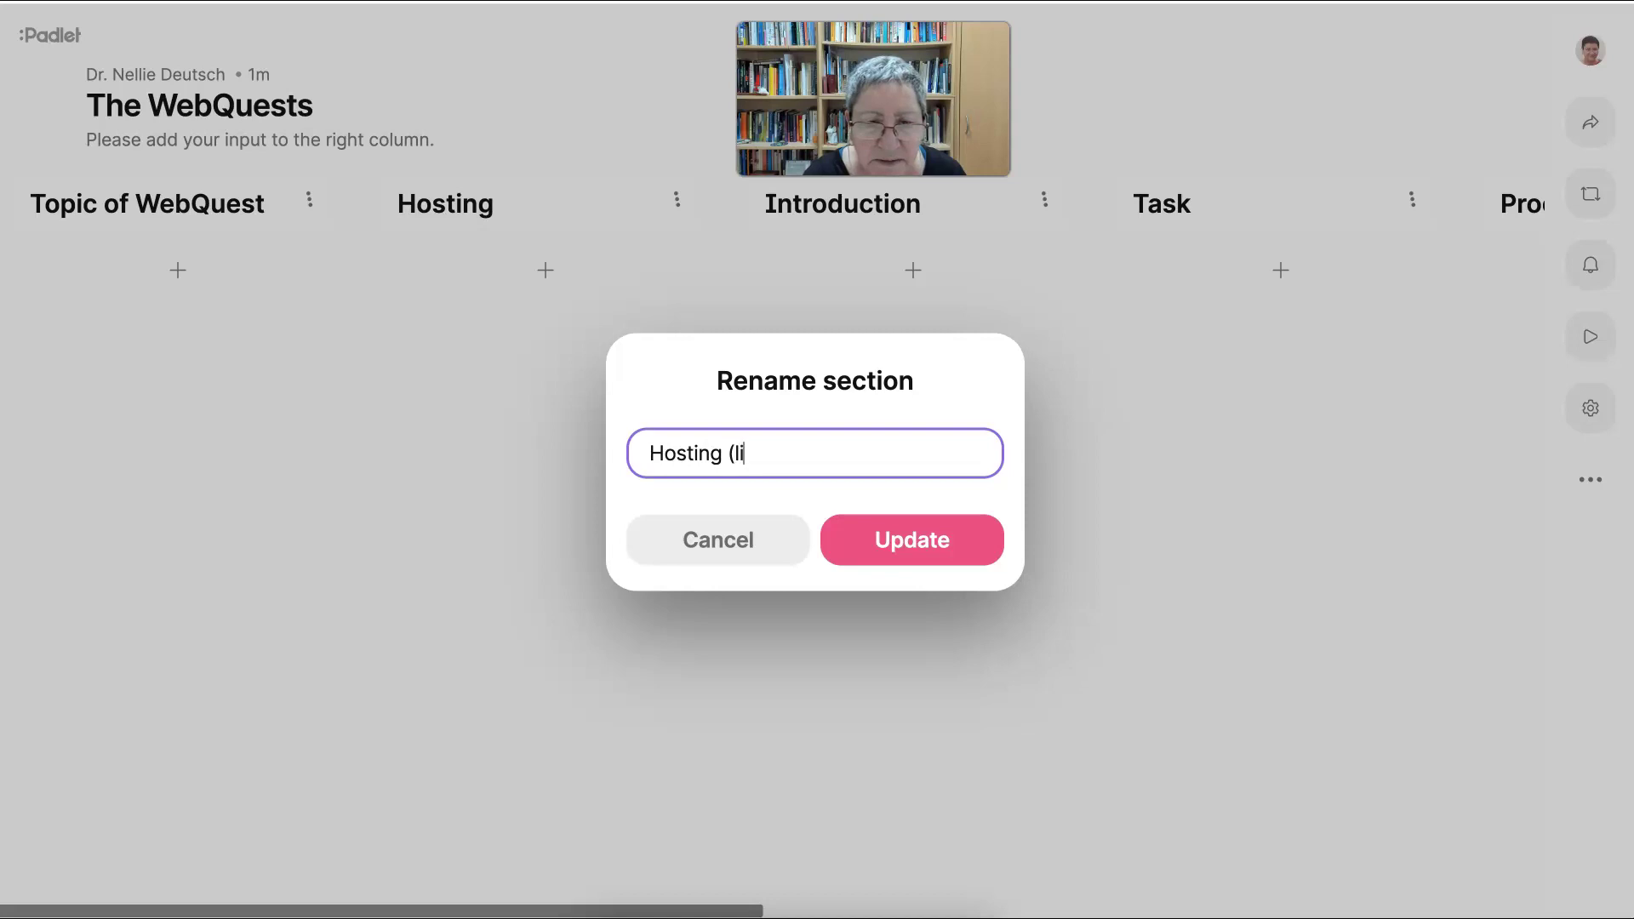
pyautogui.write('nk to')
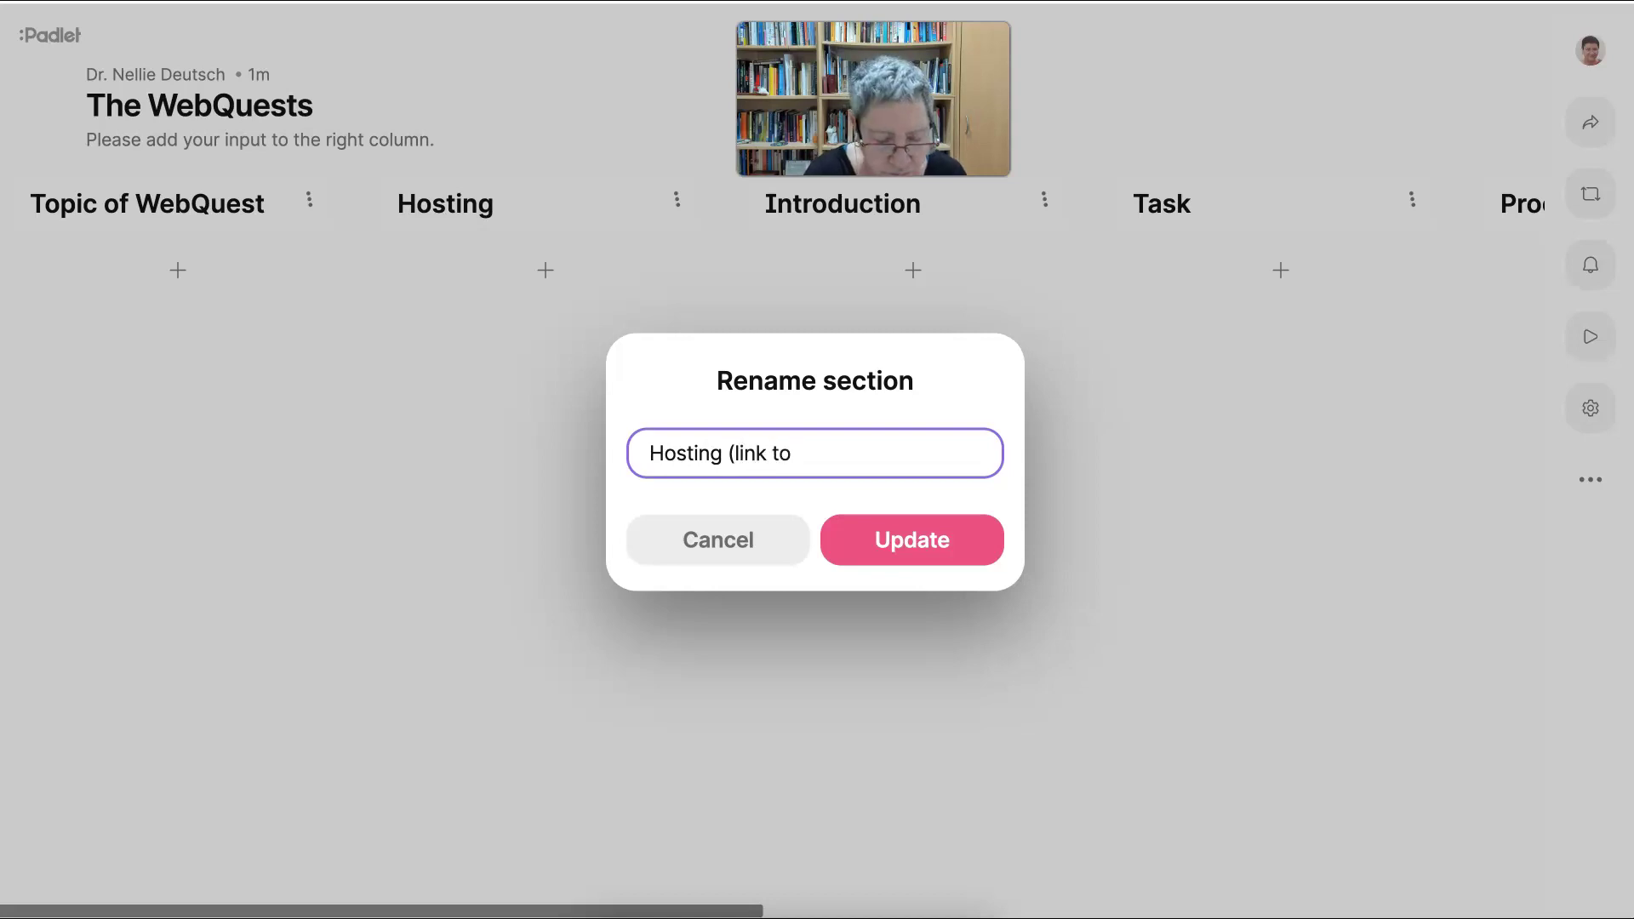
pyautogui.write(' Web')
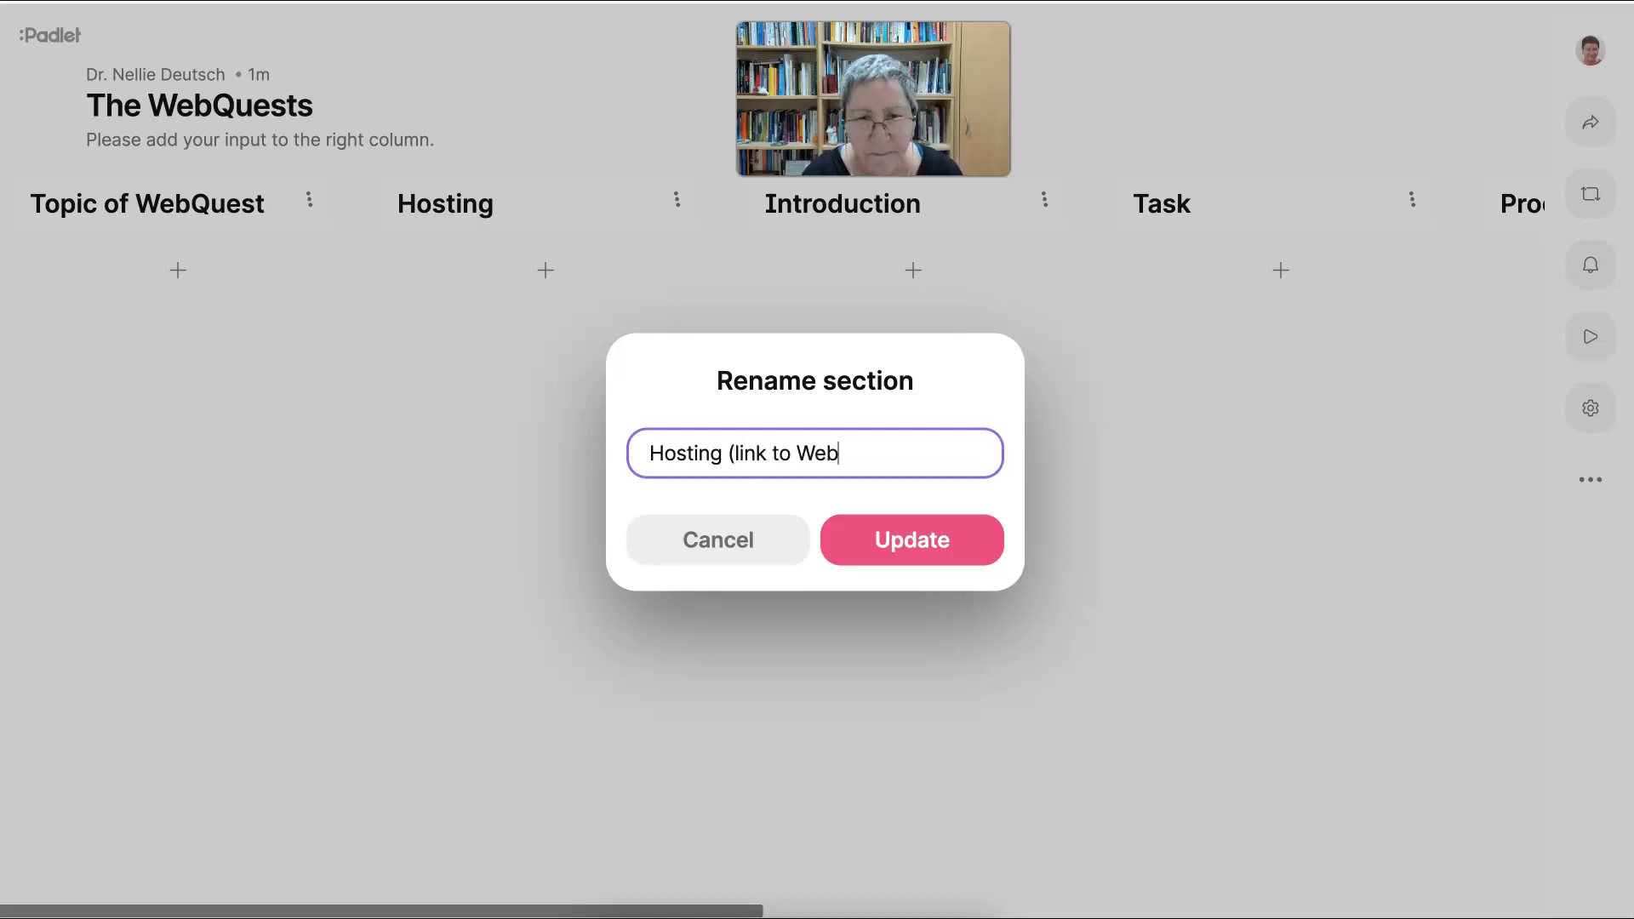
pyautogui.write('Ques')
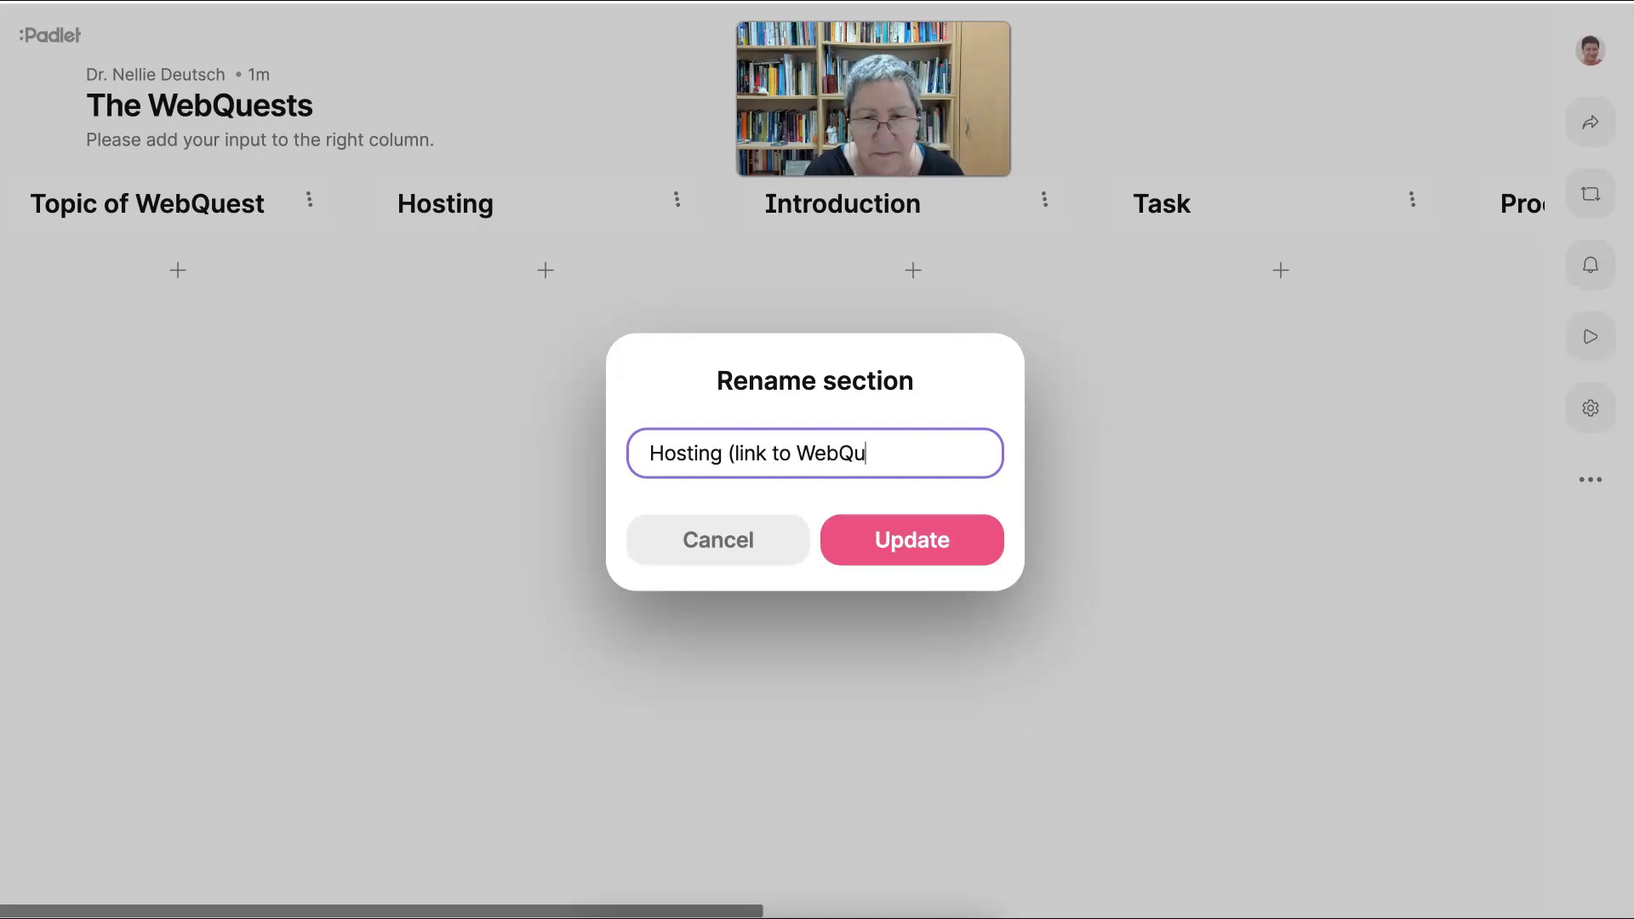
pyautogui.press('BackSpace')
pyautogui.write('est')
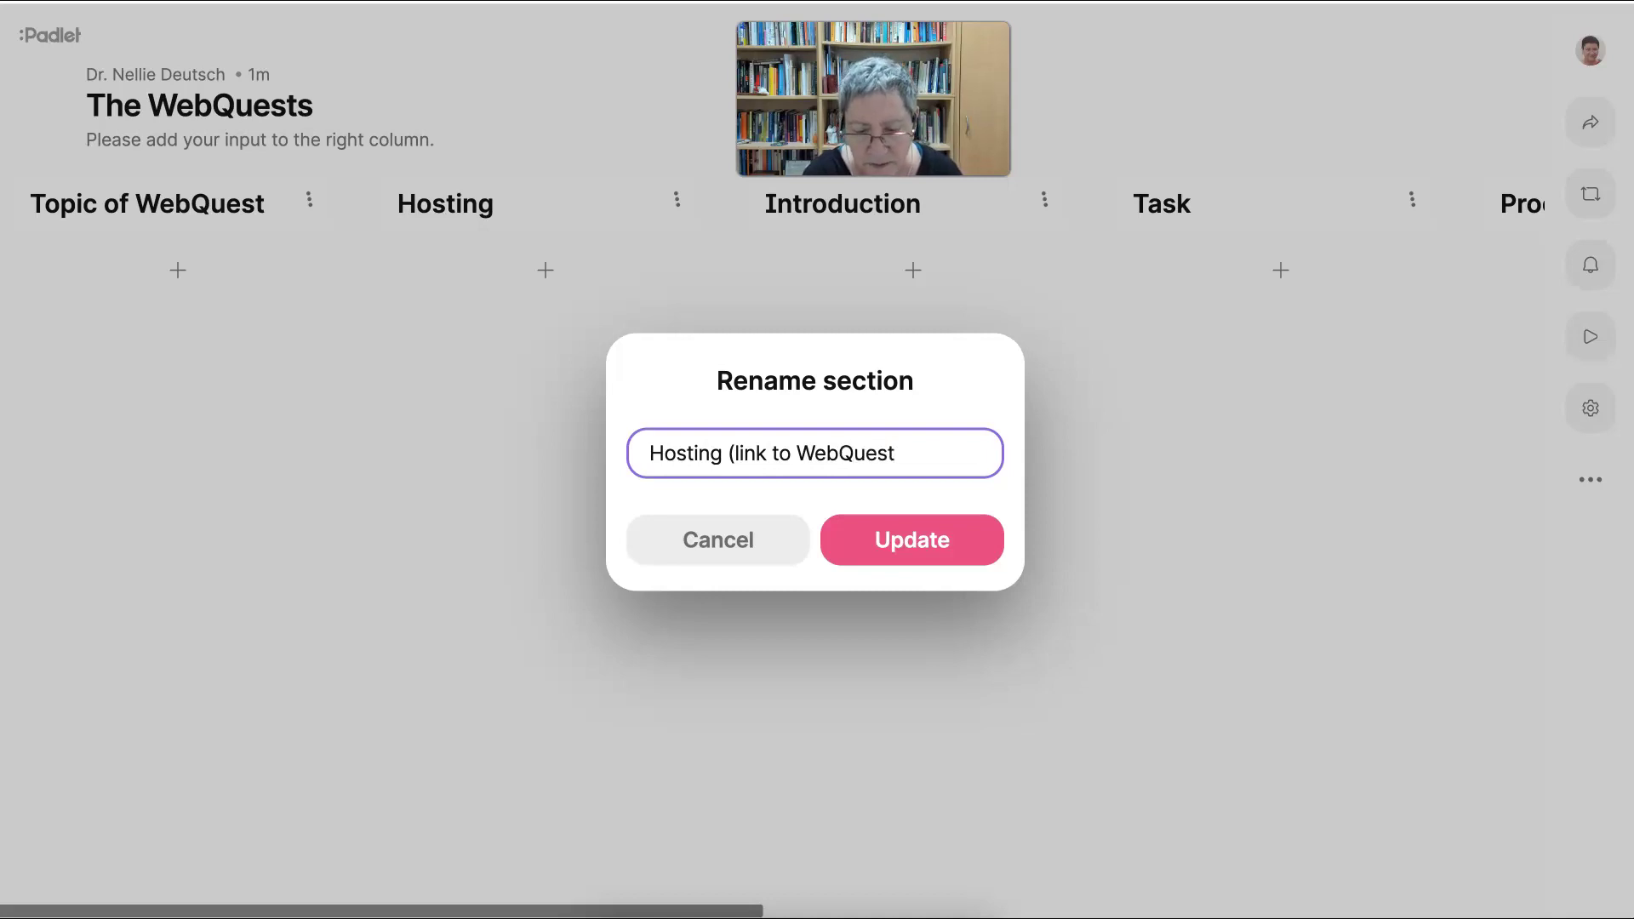
pyautogui.write(')')
pyautogui.press('Return')
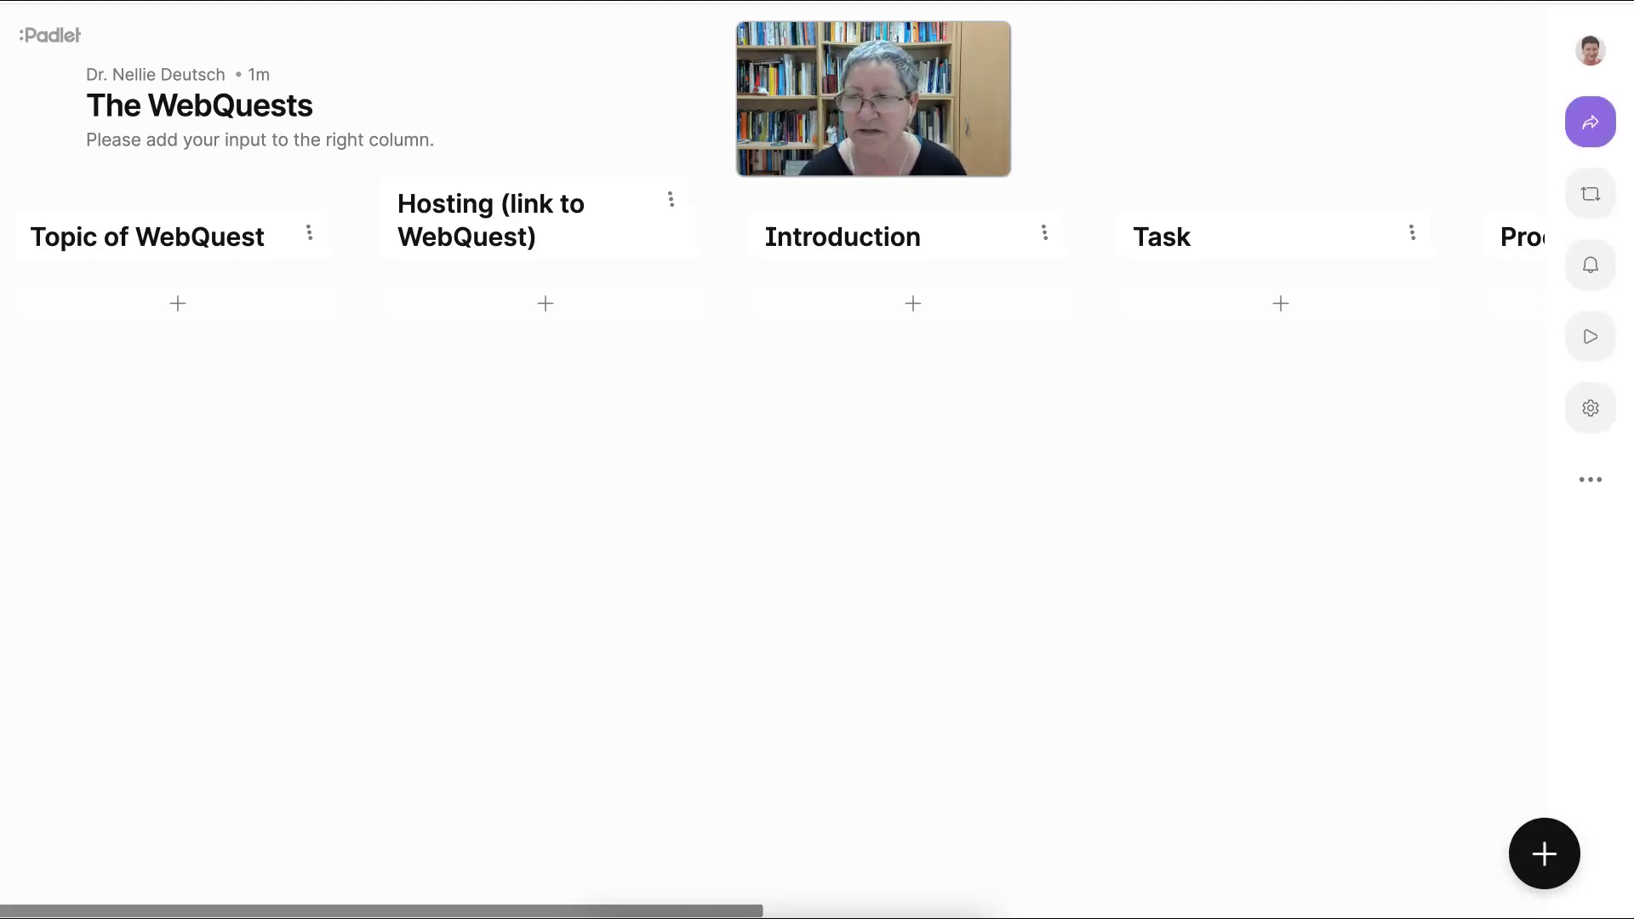
# - Show the QR code for The WebQuests padlet from the Share panel
pyautogui.click(1590, 121)
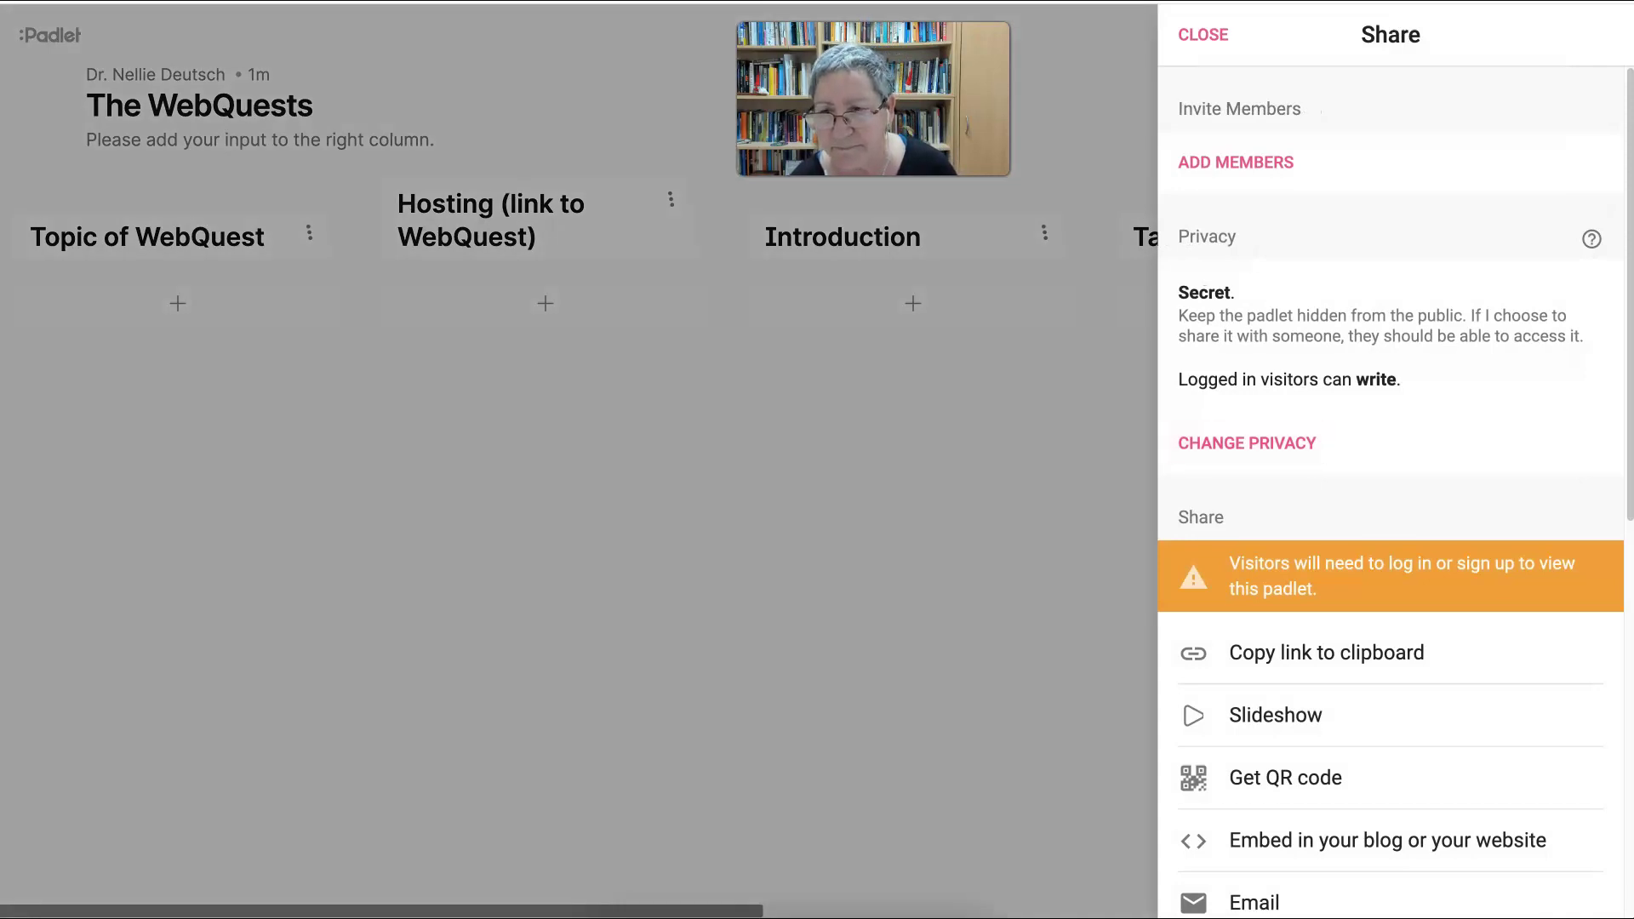
pyautogui.scroll(-1, 1341, 664)
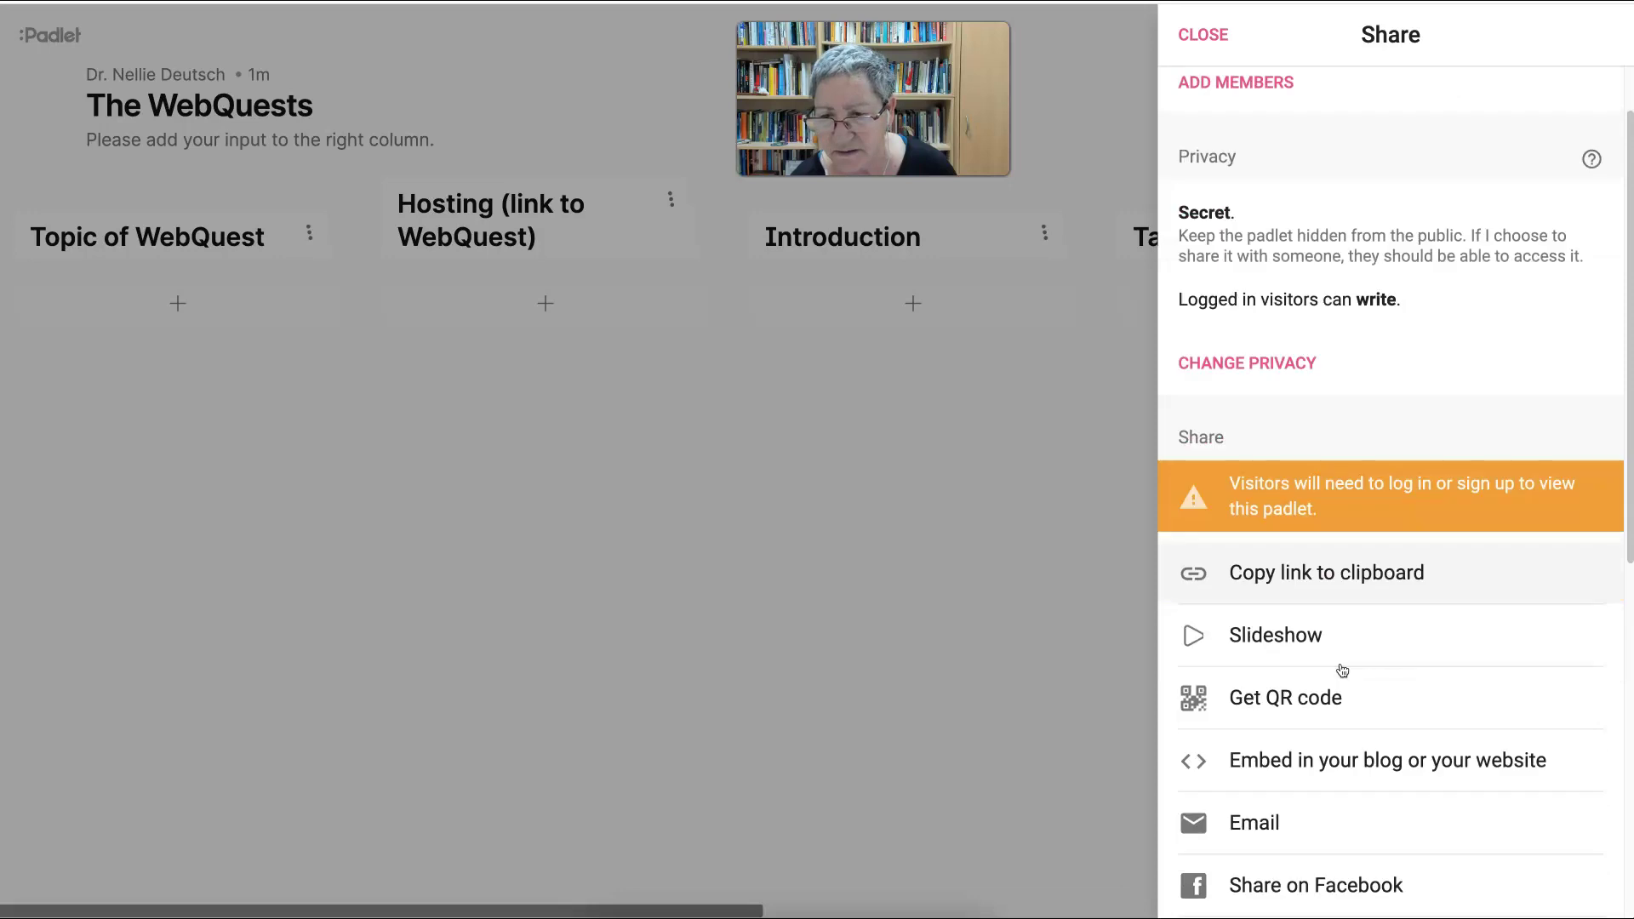
pyautogui.scroll(-1, 1342, 604)
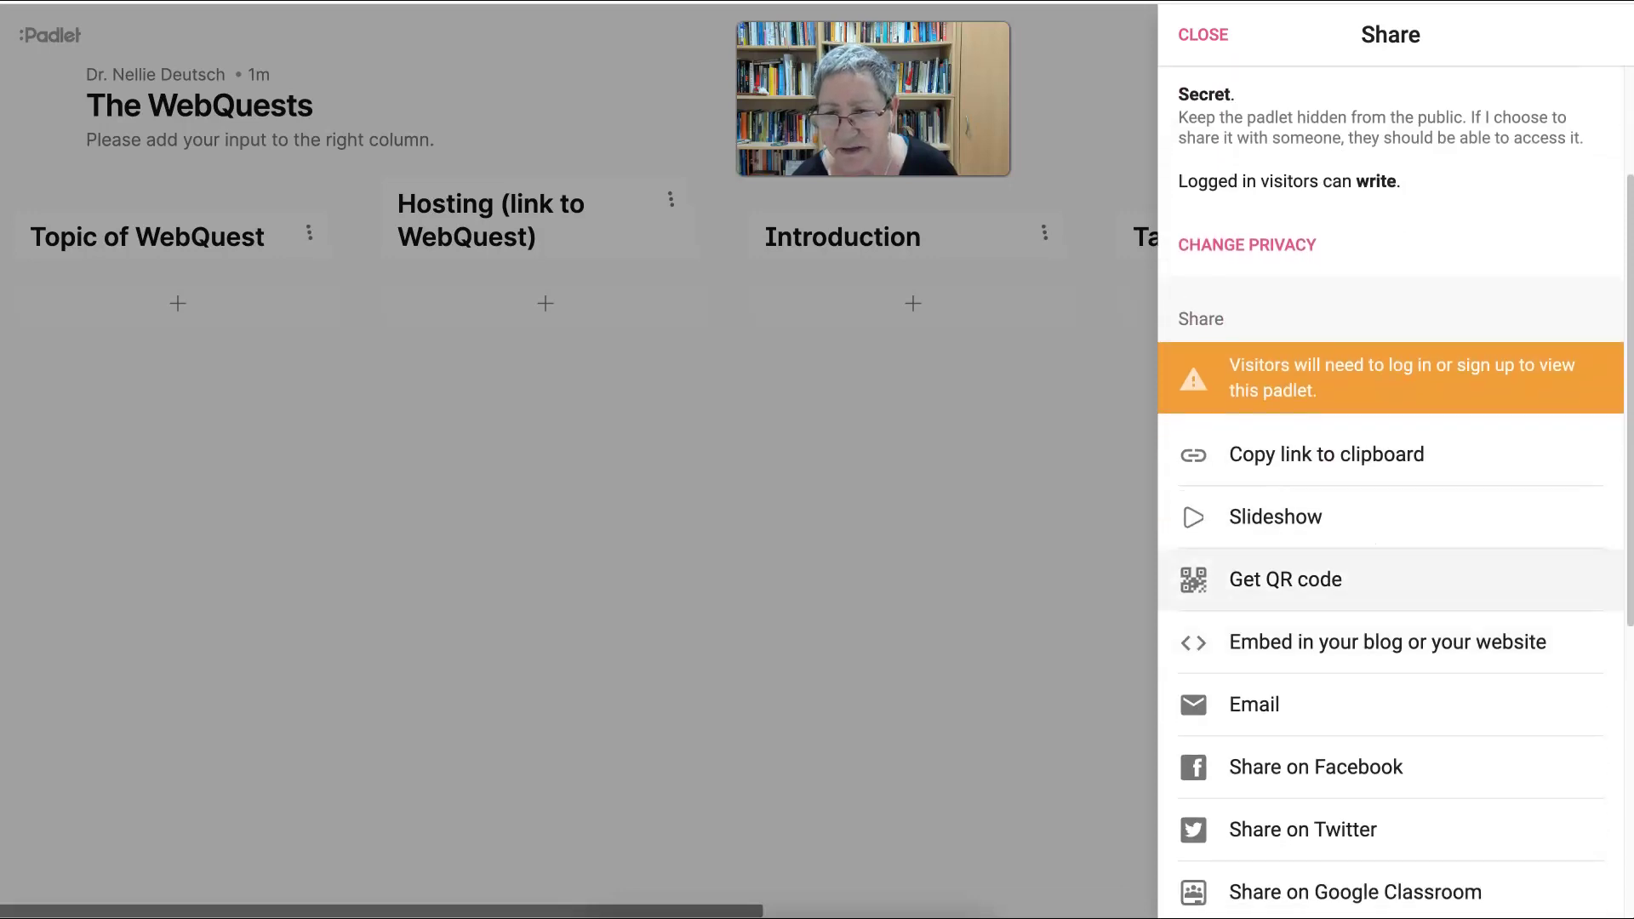
pyautogui.scroll(-1, 1341, 578)
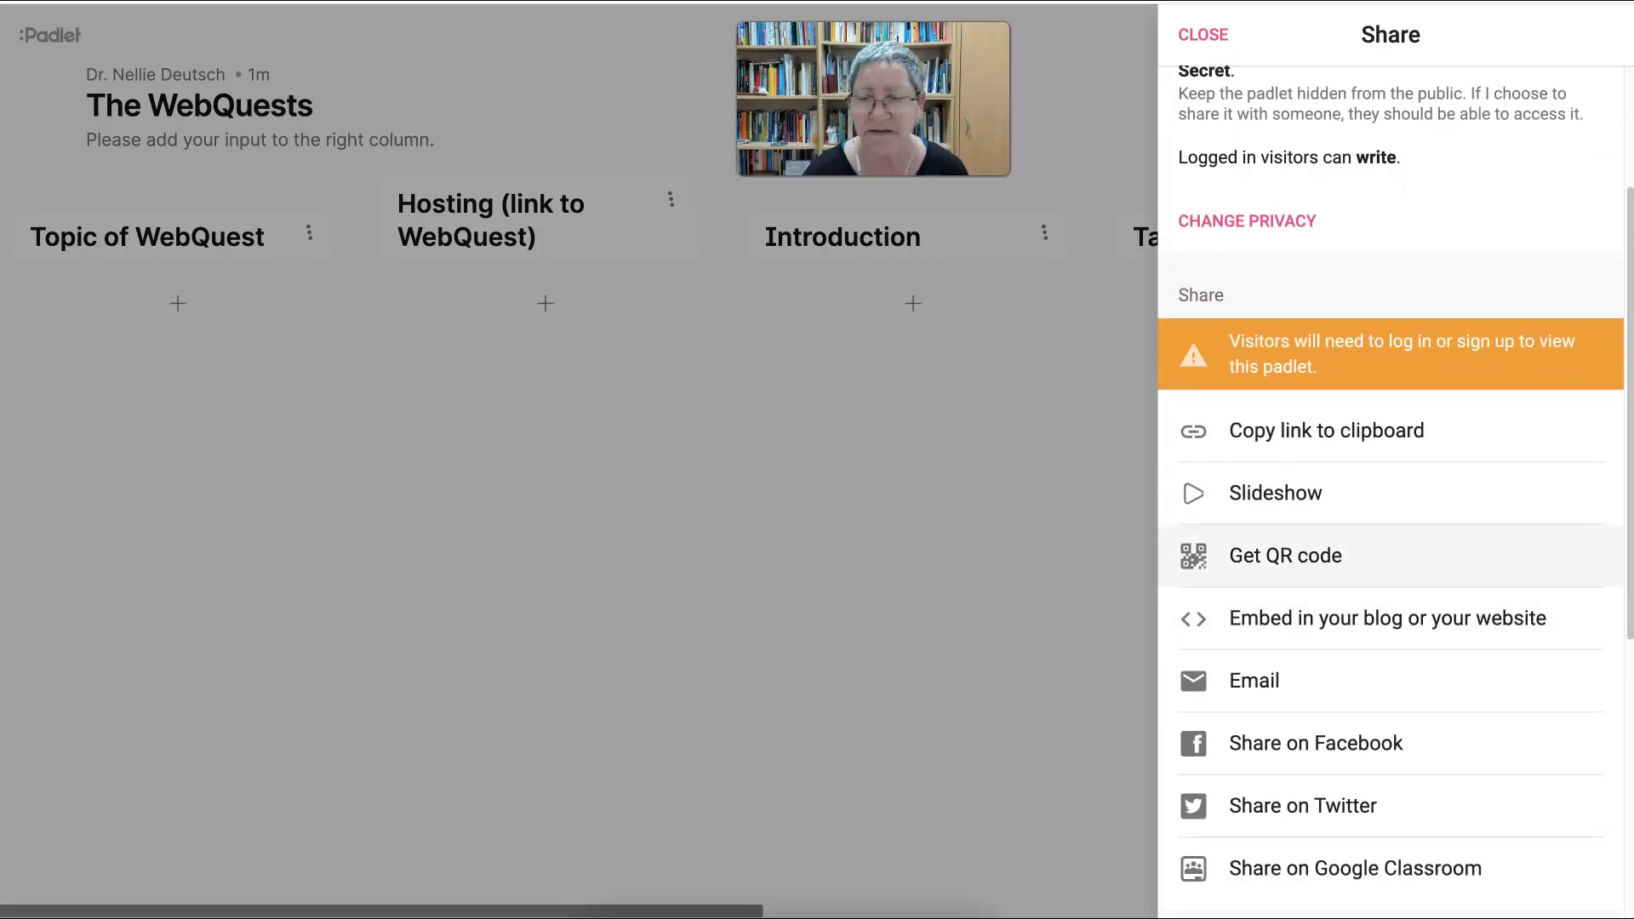
pyautogui.click(1298, 560)
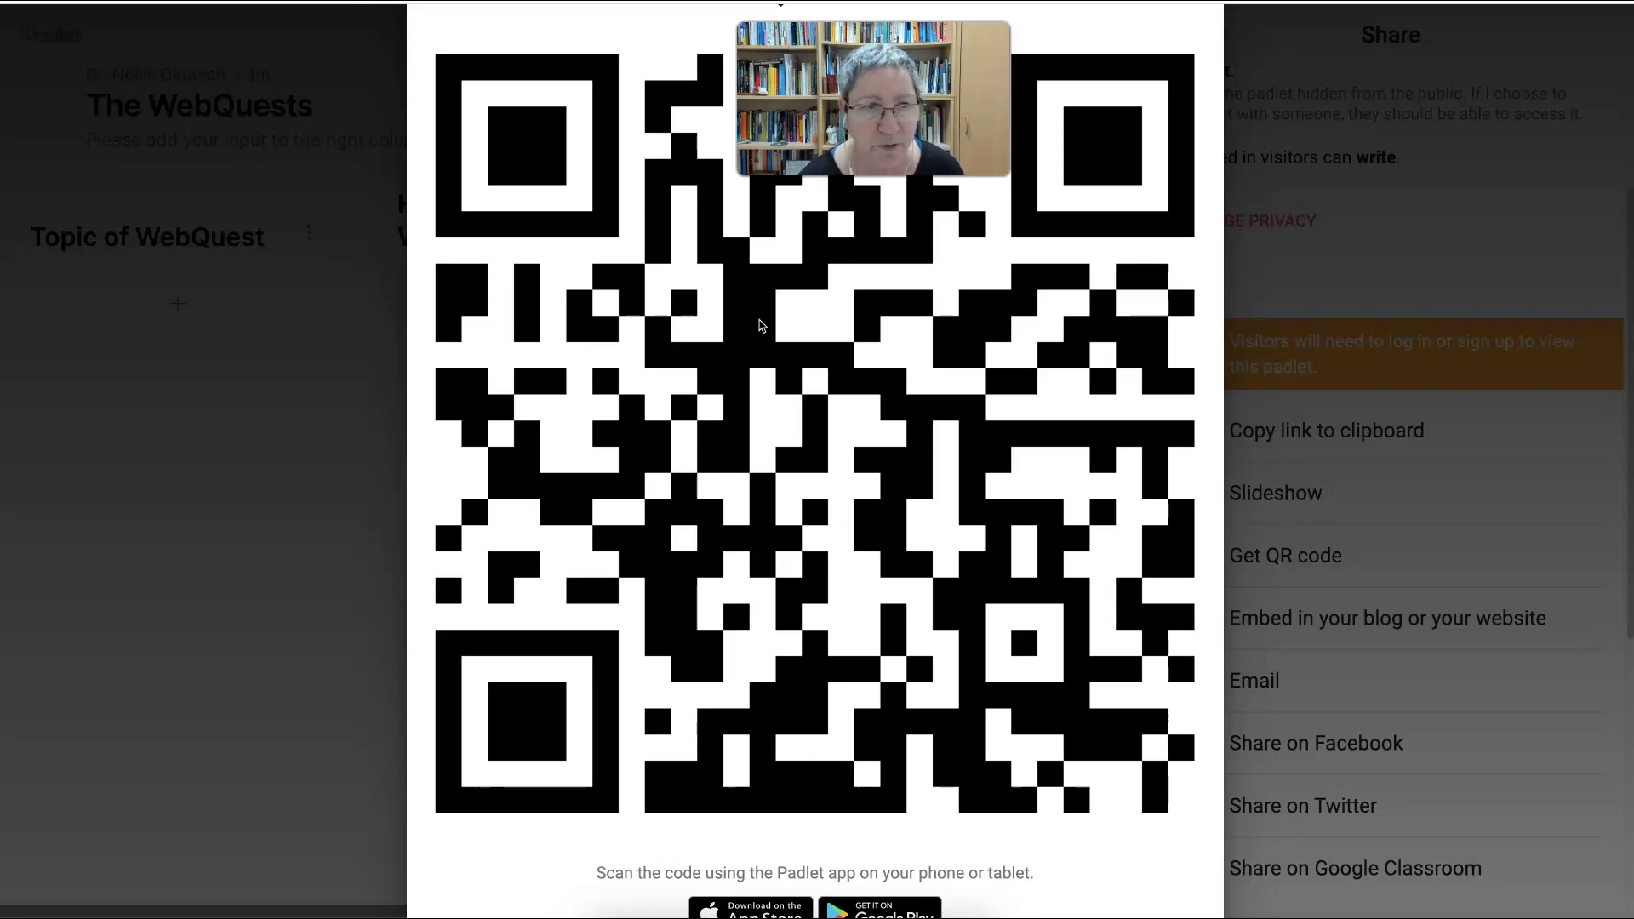
# - Save the QR code image to Downloads as 'The WebQuests on Padlet'
pyautogui.rightClick(759, 326)
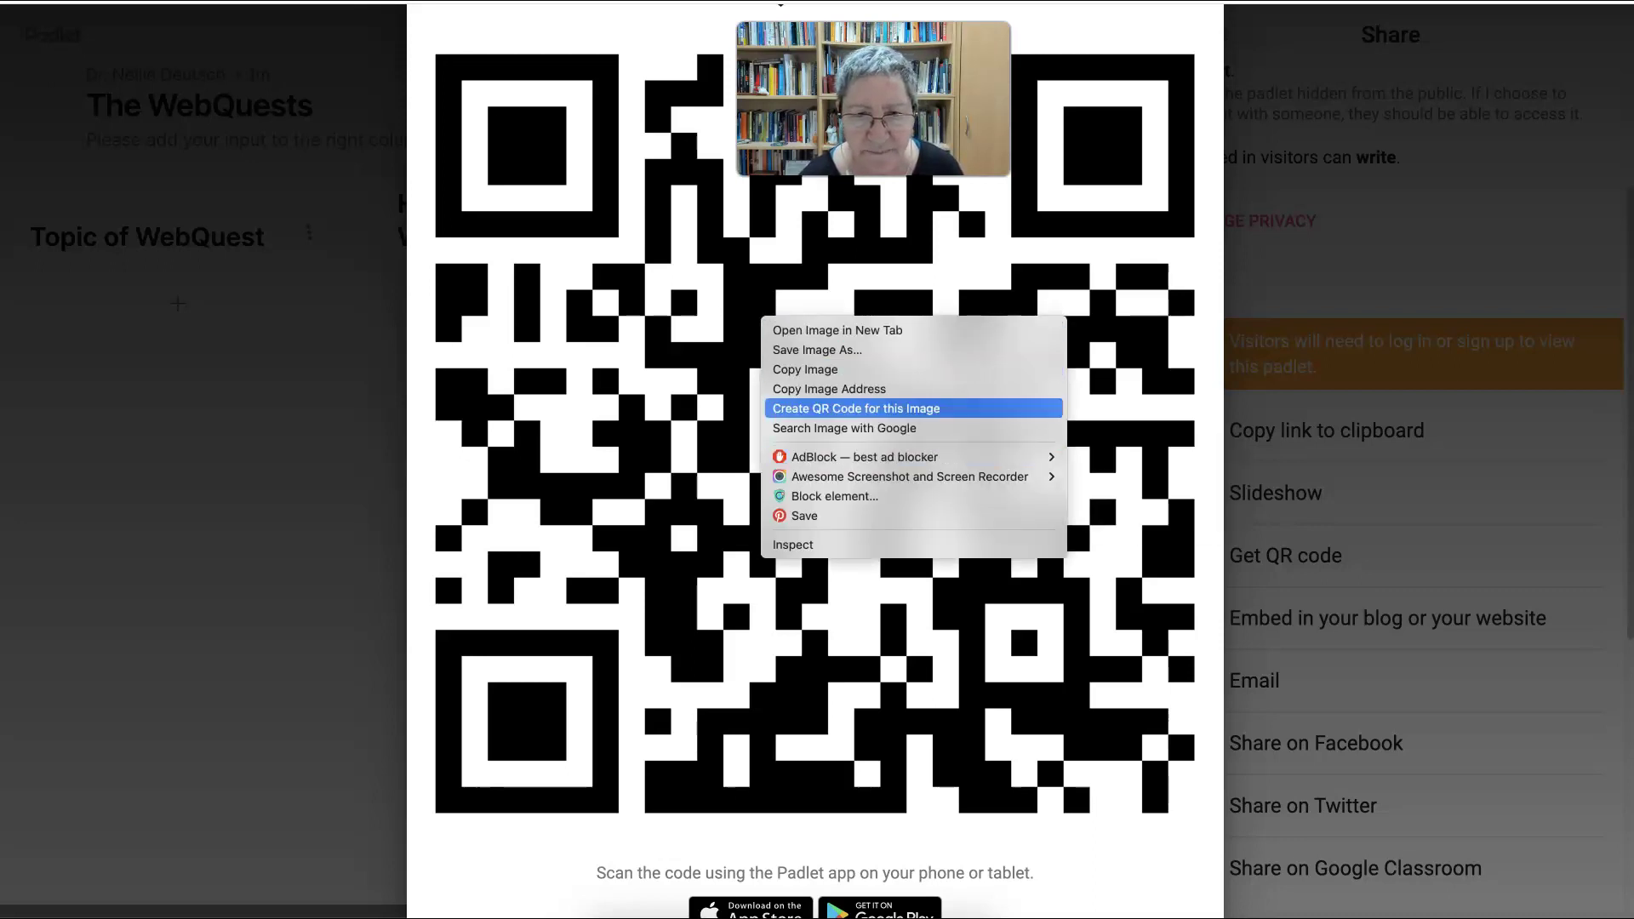
pyautogui.click(838, 353)
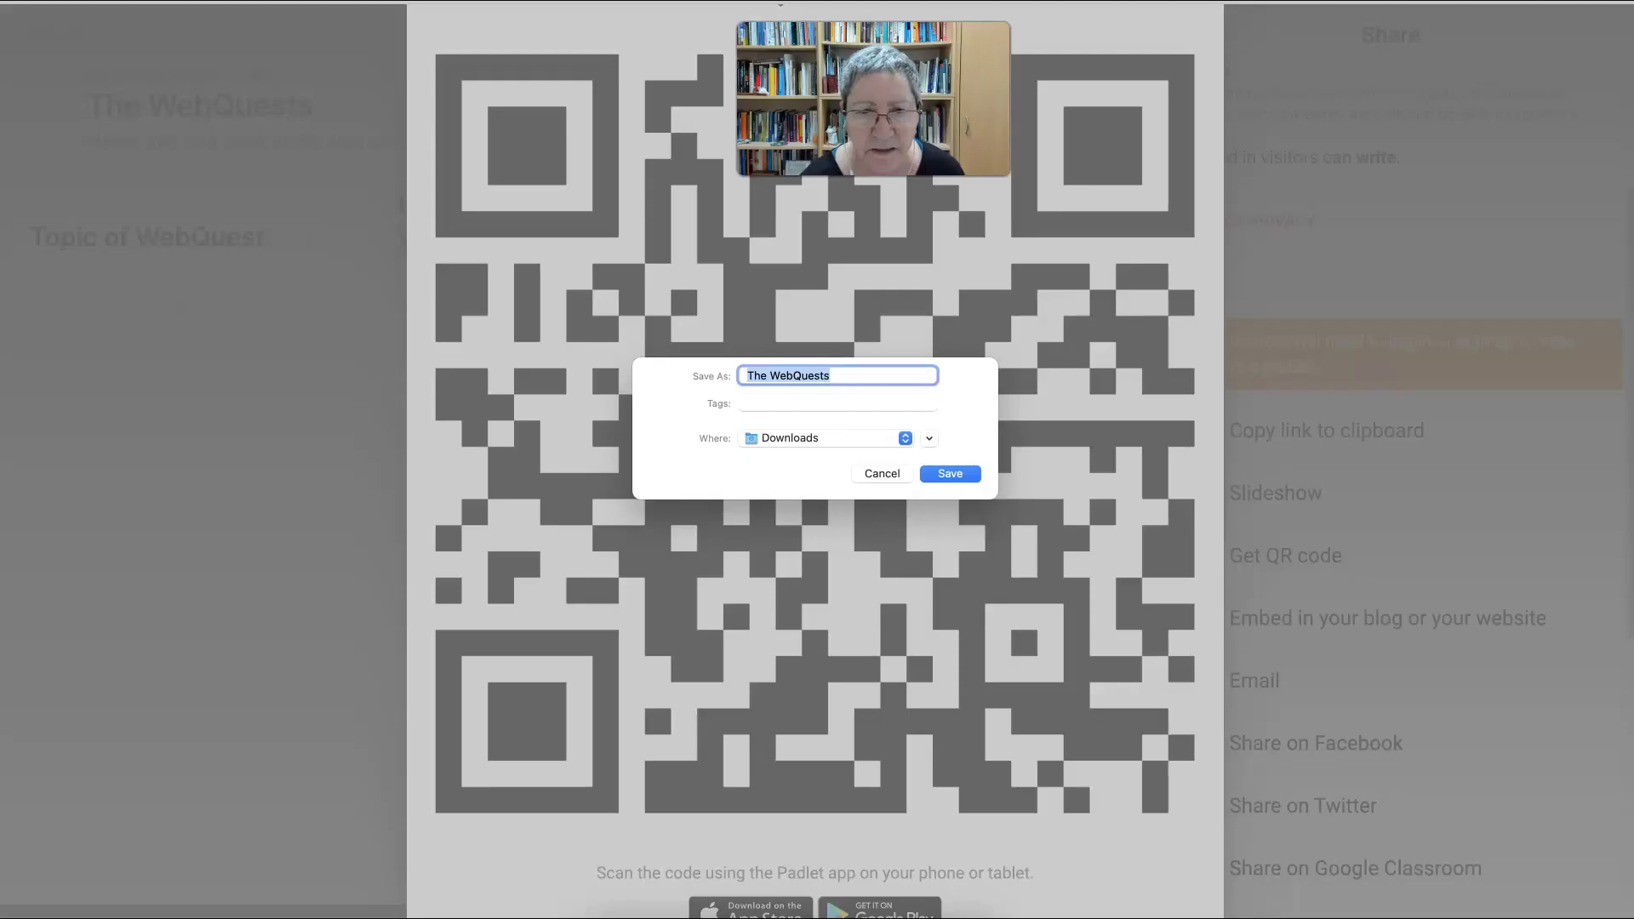
pyautogui.press('Right')
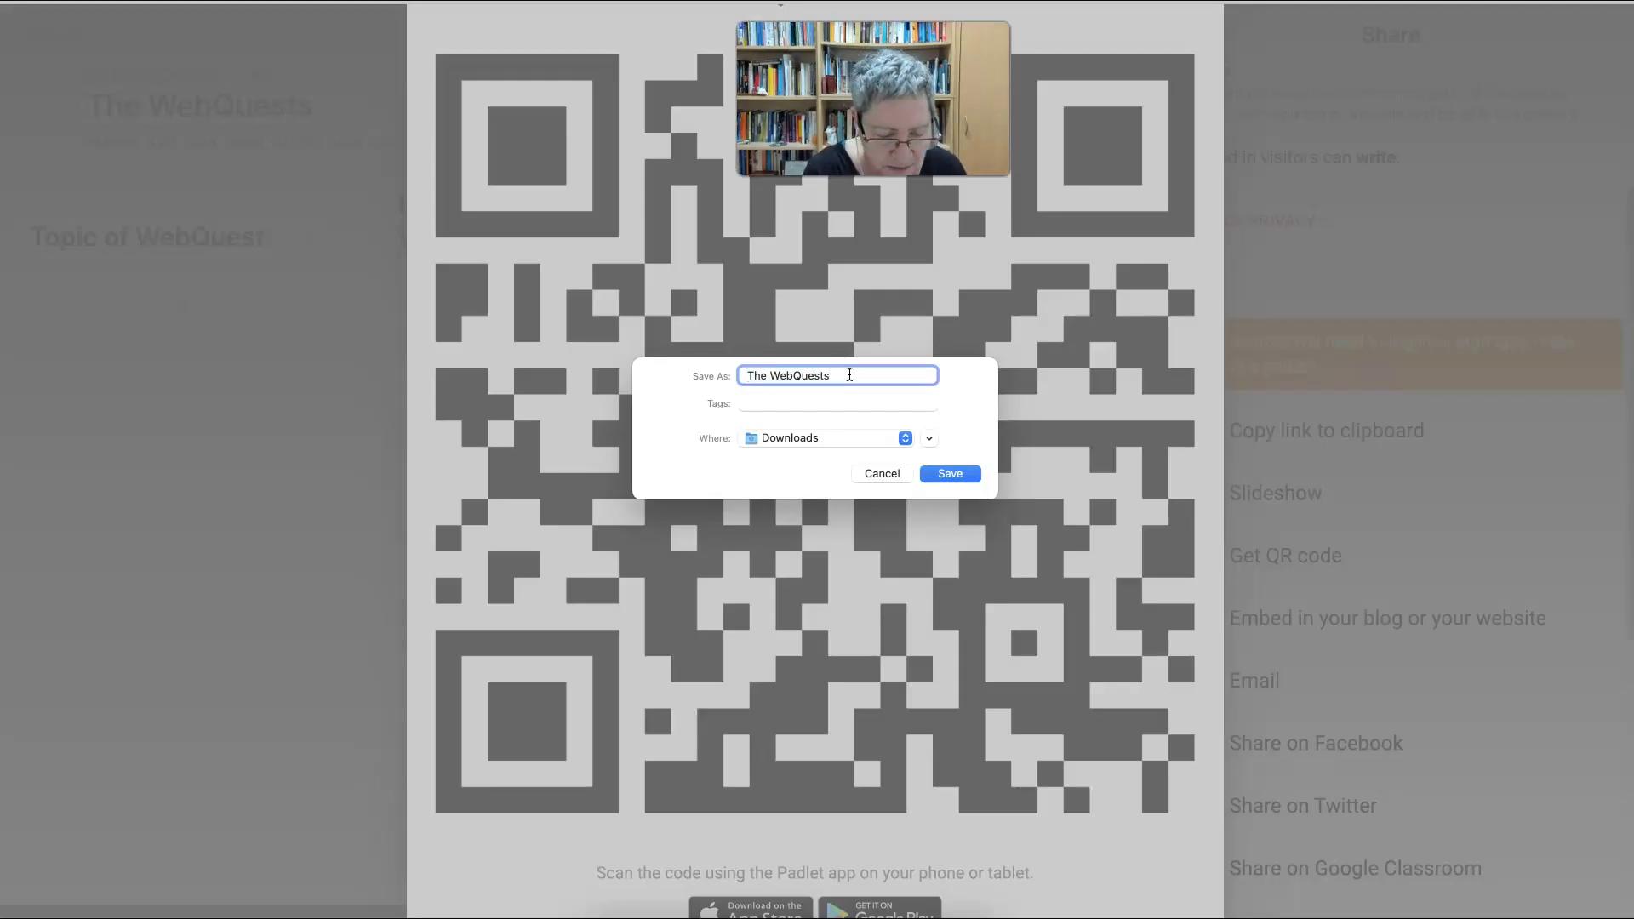
pyautogui.write('on ')
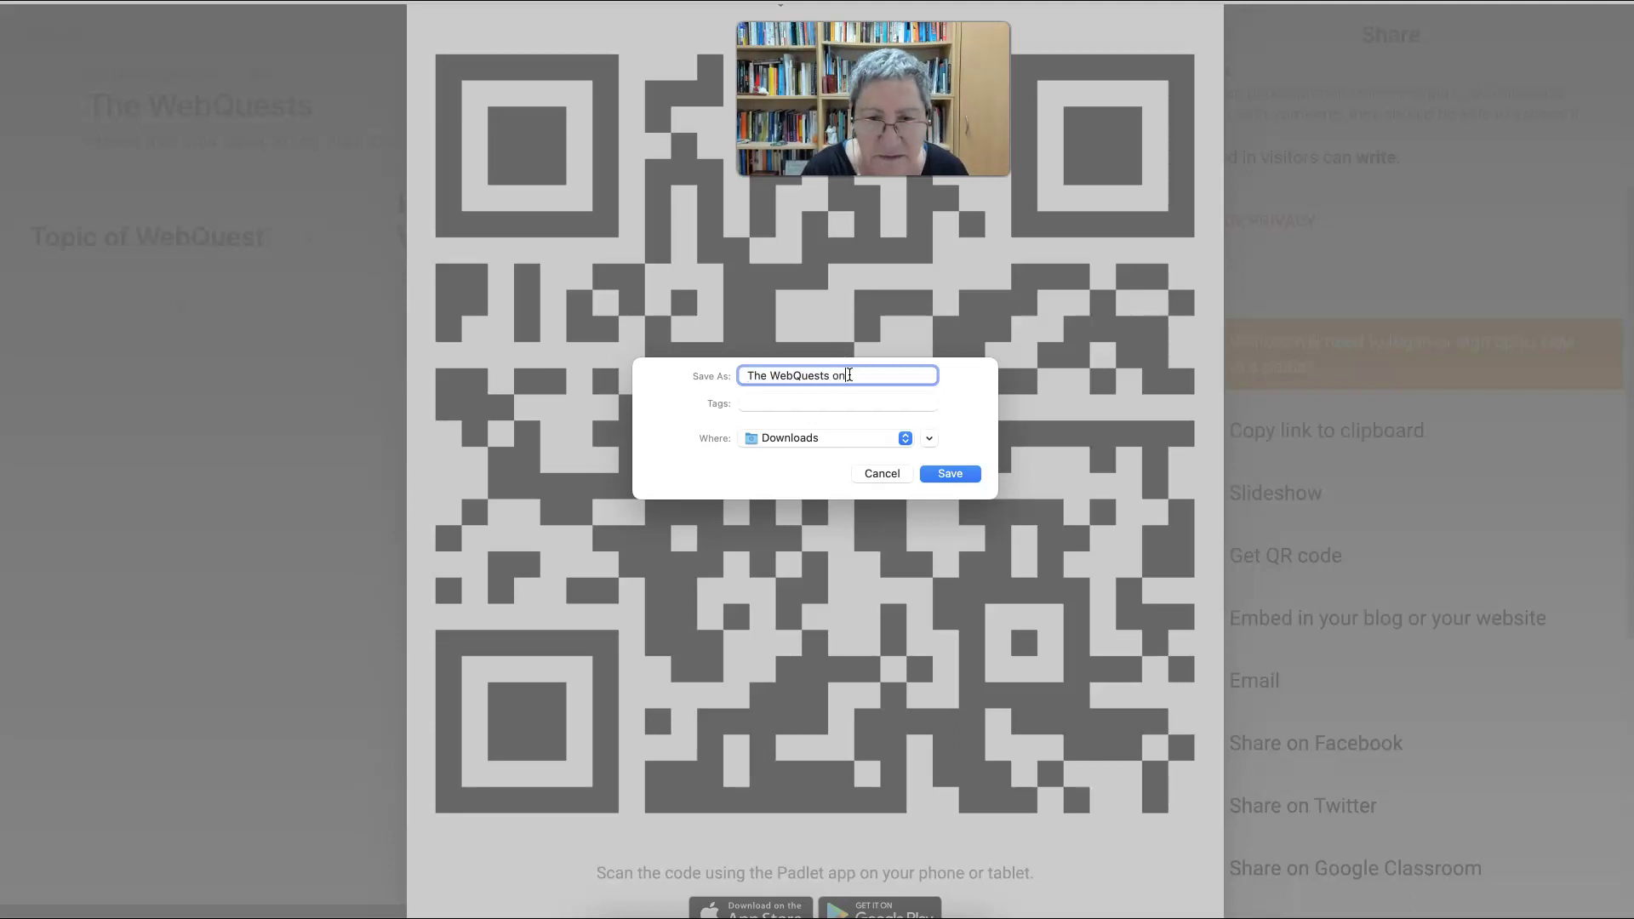
pyautogui.write('Padlet')
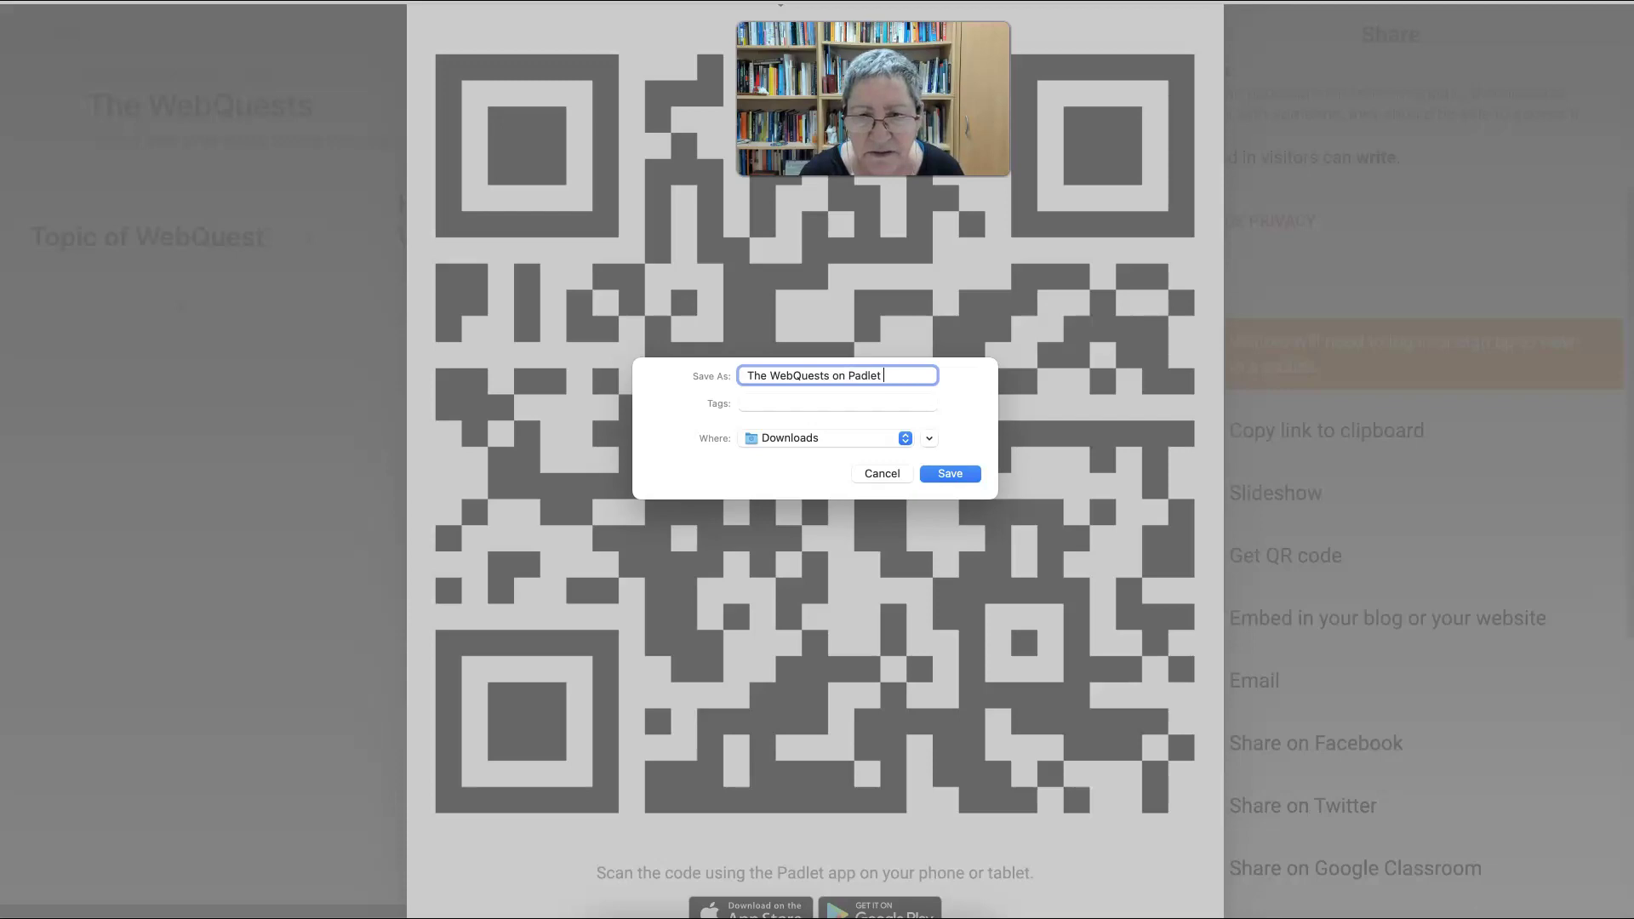
pyautogui.press('Return')
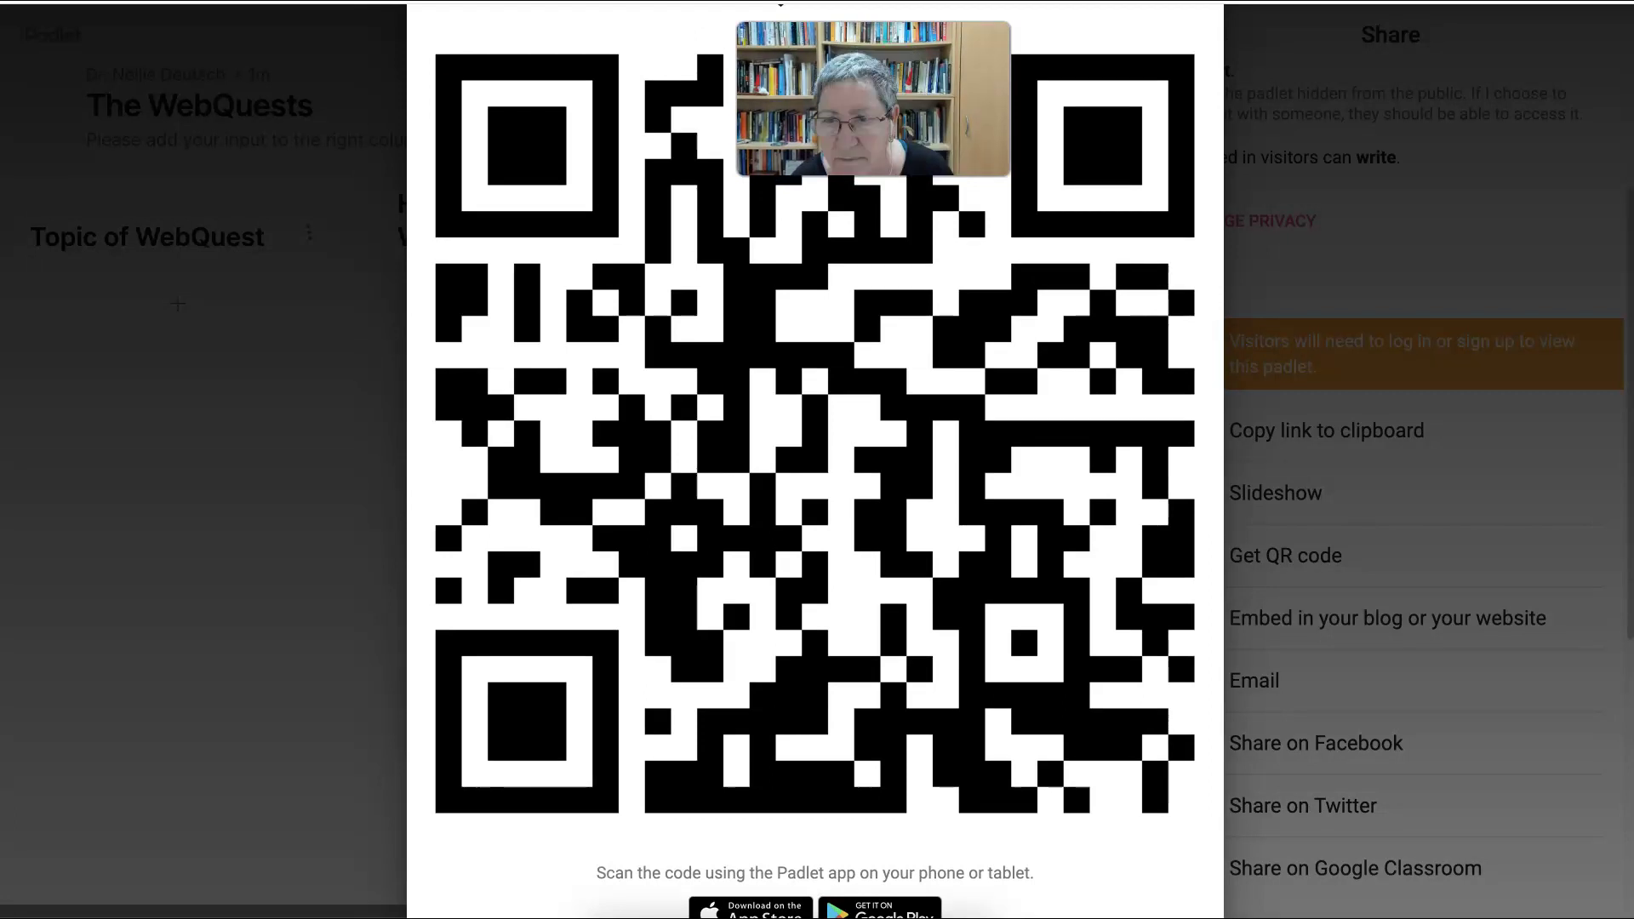
# - Leave the QR code and copy The WebQuests padlet's preview-card embed code
pyautogui.click(1234, 620)
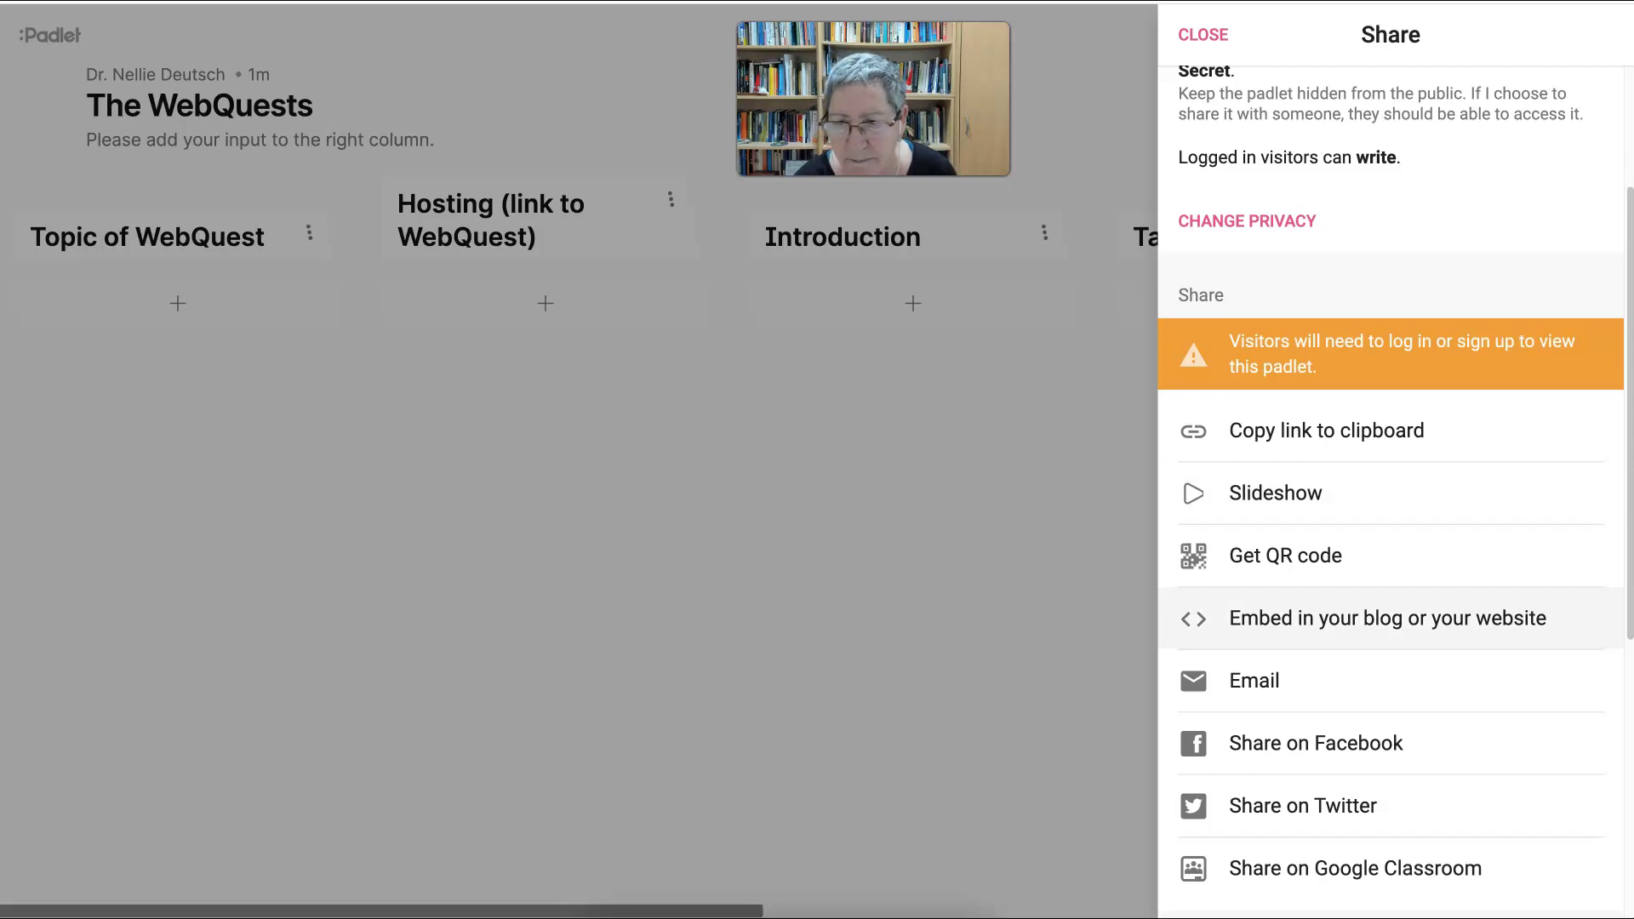
pyautogui.click(1327, 619)
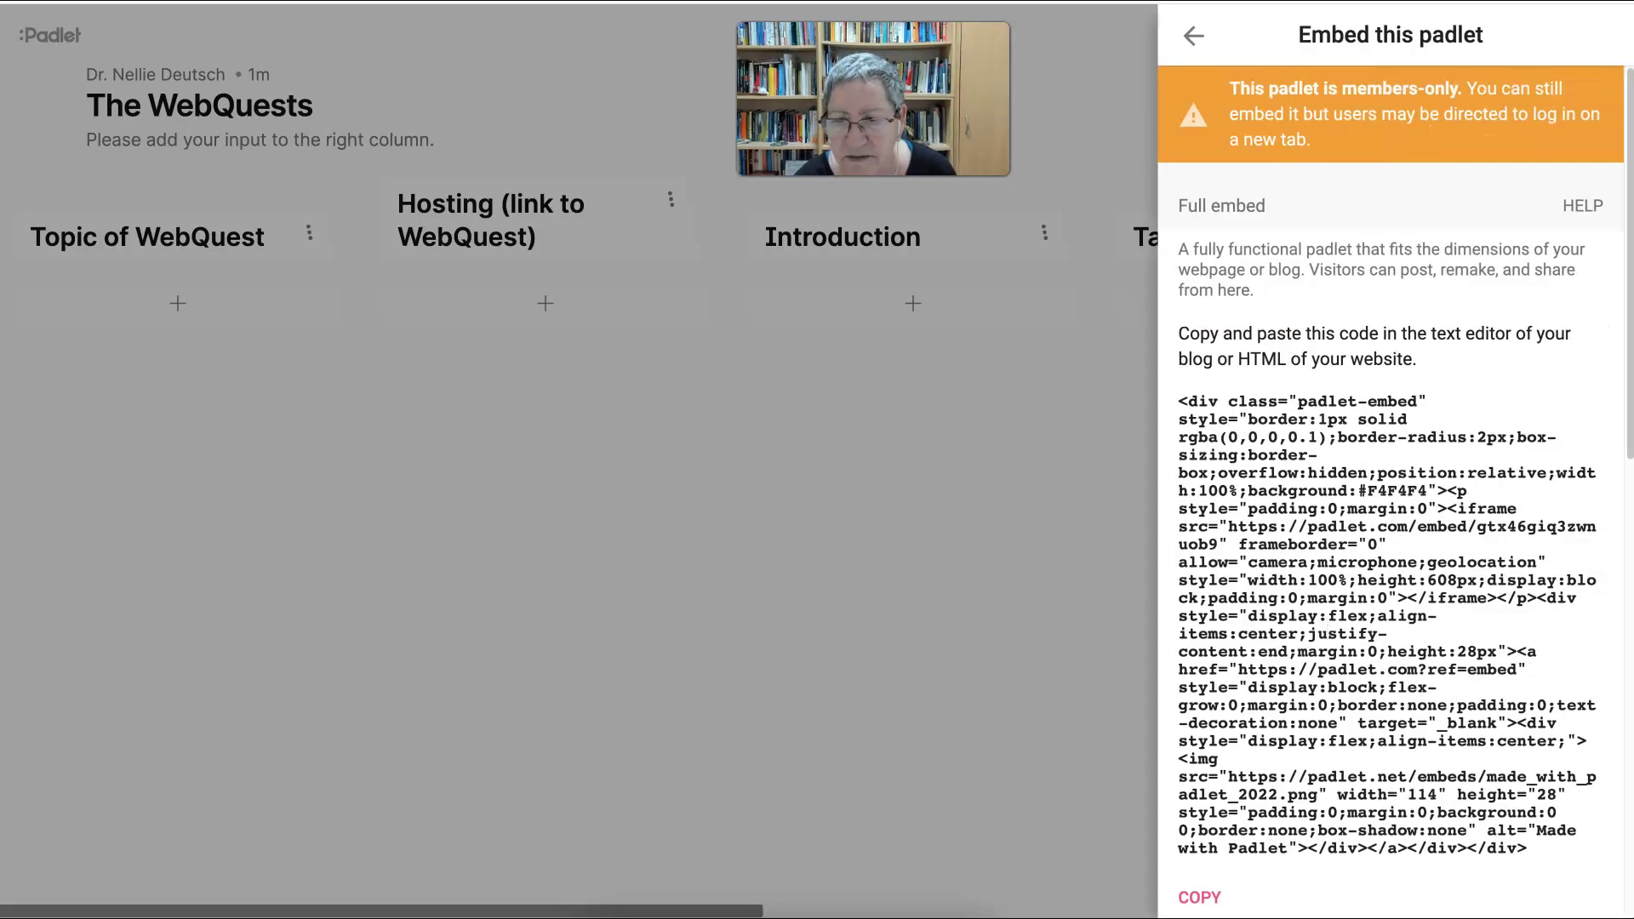
pyautogui.scroll(-8, 1334, 581)
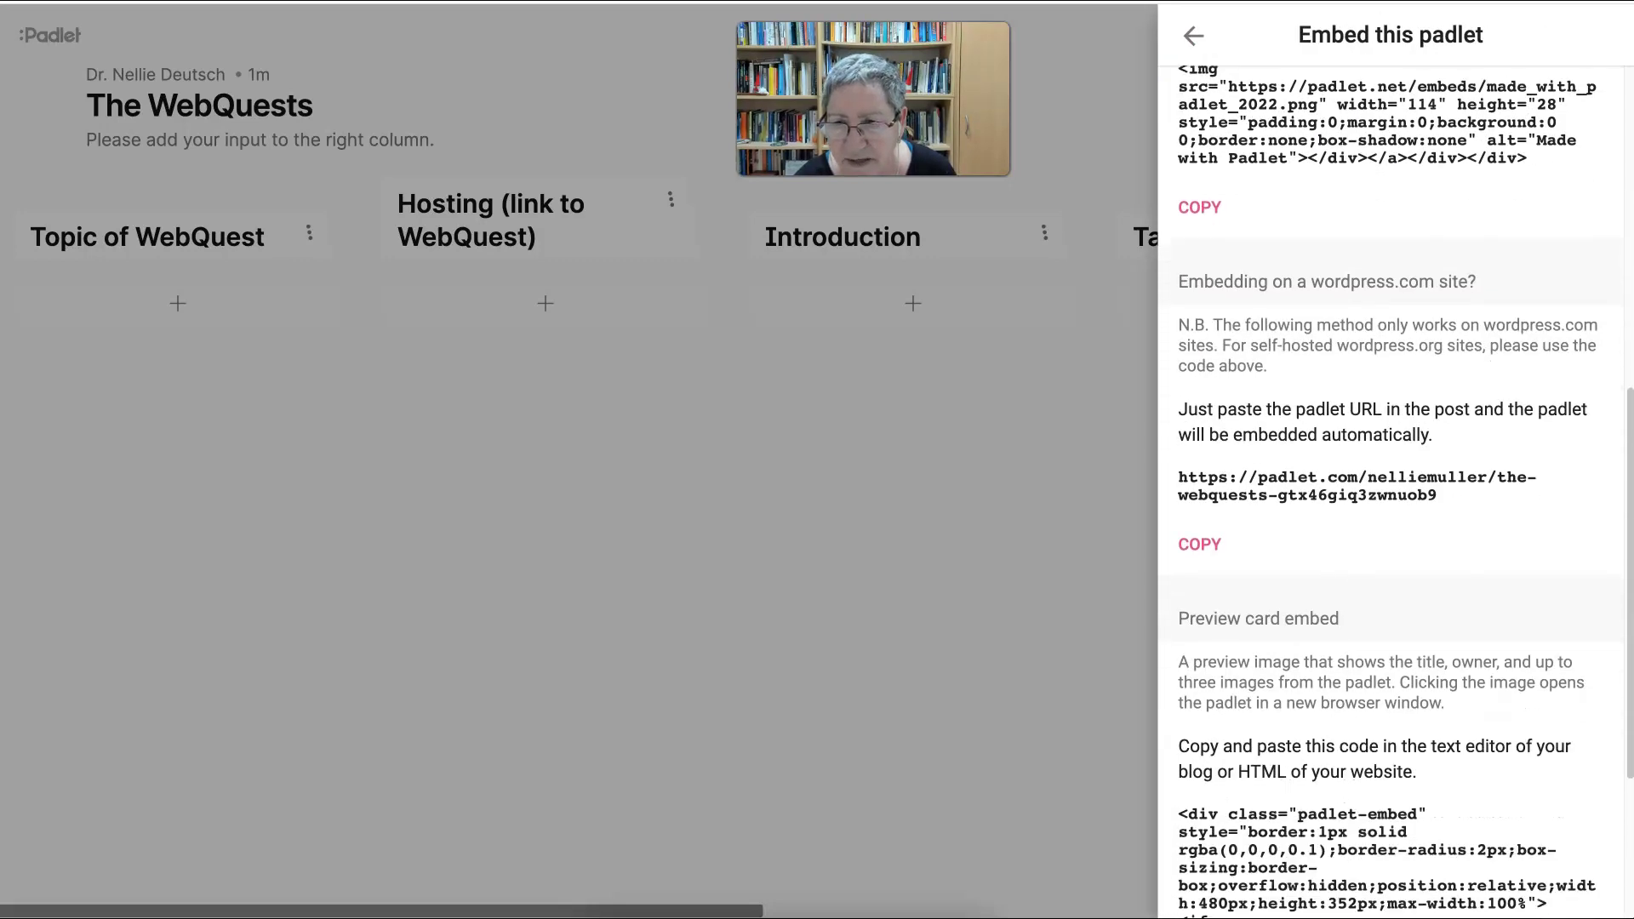
pyautogui.scroll(-4, 1340, 548)
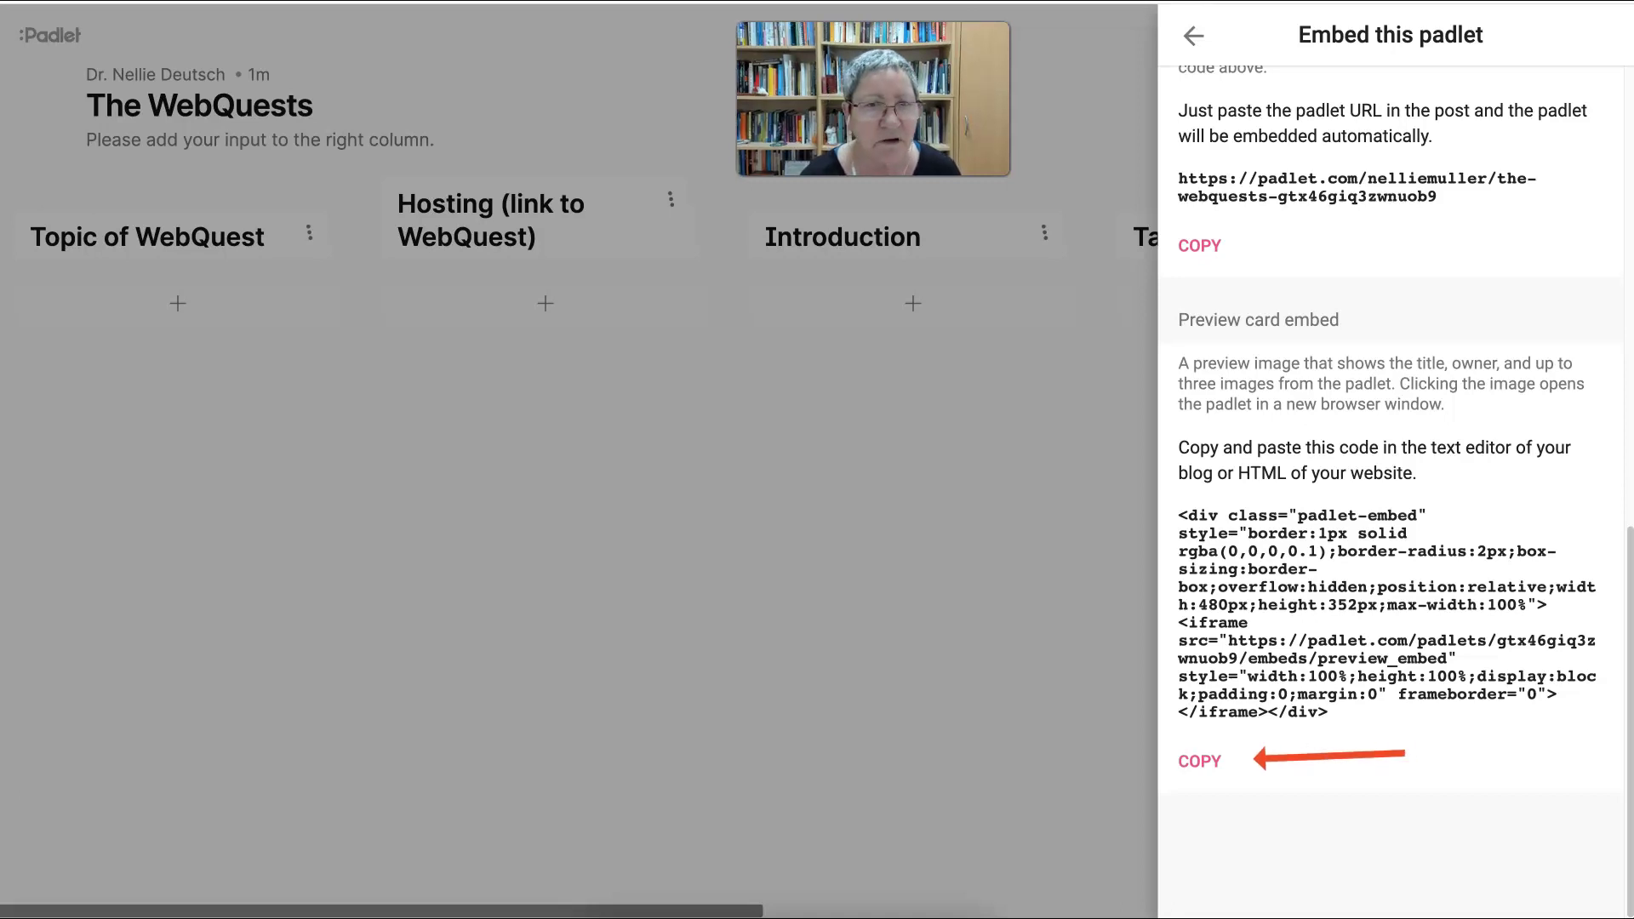
pyautogui.click(1198, 761)
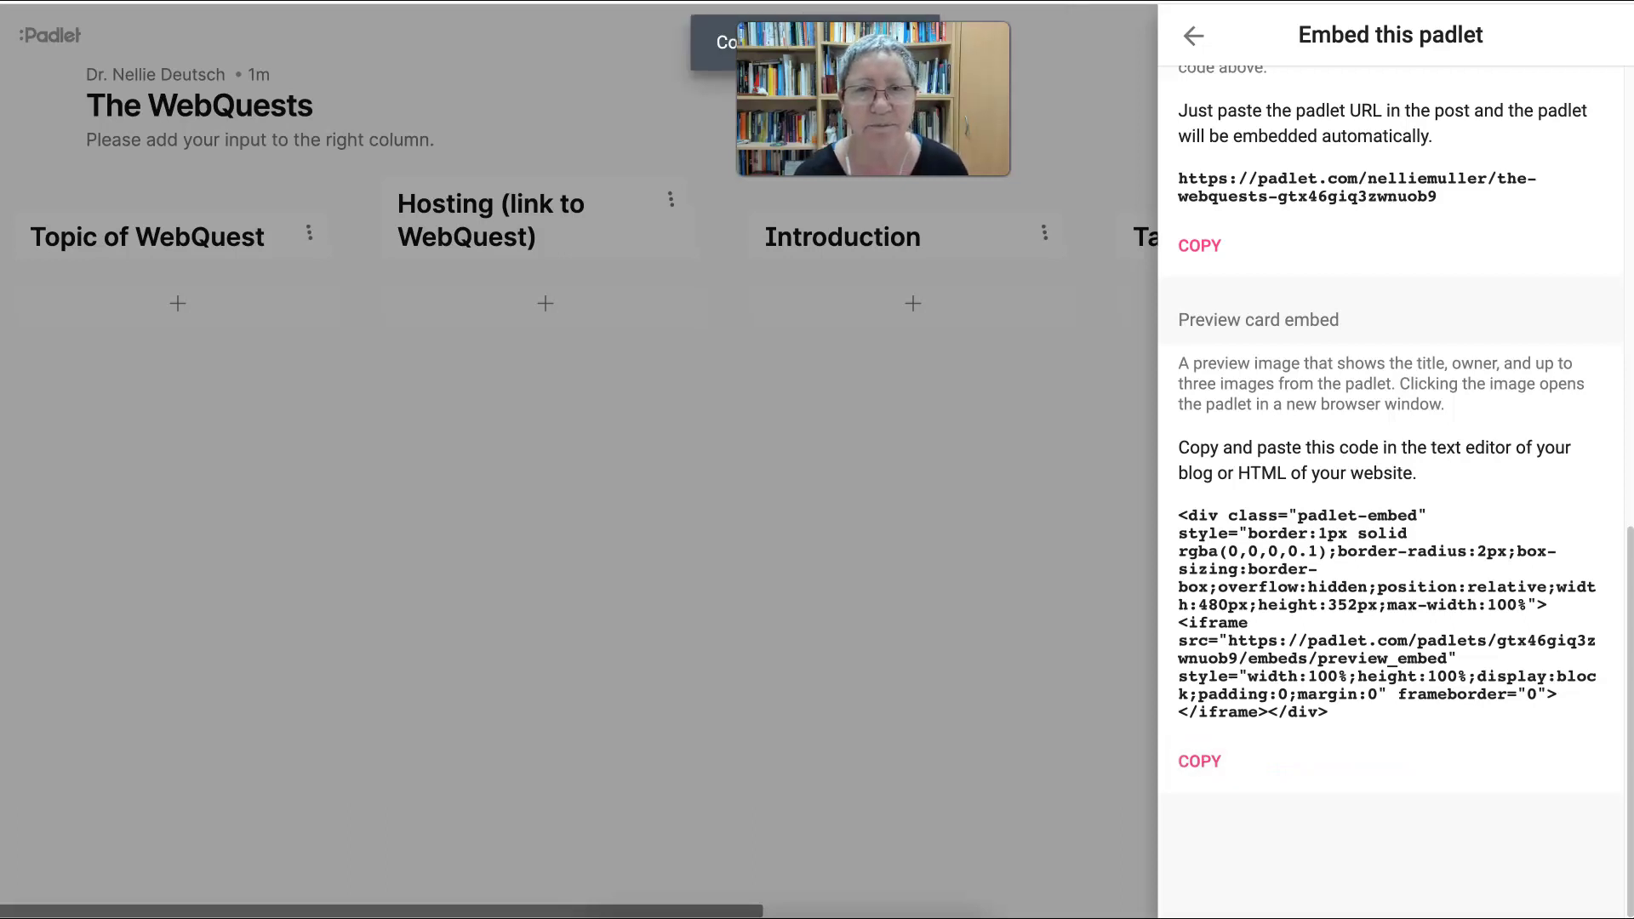
# - Return to the Moodle course, turn Edit mode on and scroll down to 'Add an activity or resource'
pyautogui.hotkey('ctrl', 'Tab')
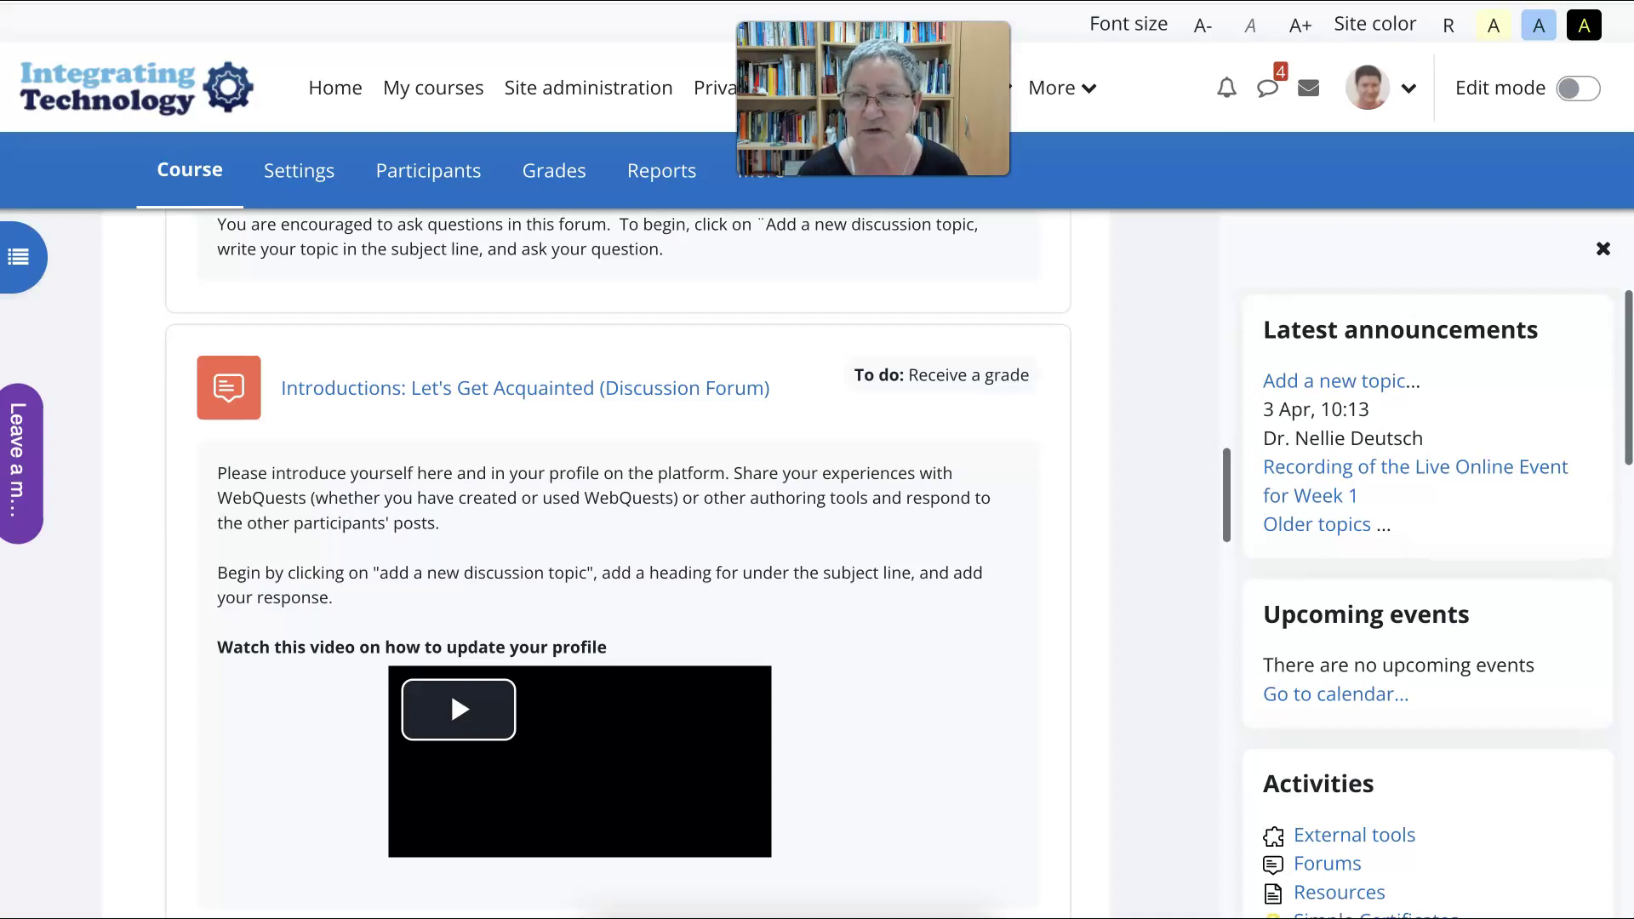
pyautogui.click(1579, 88)
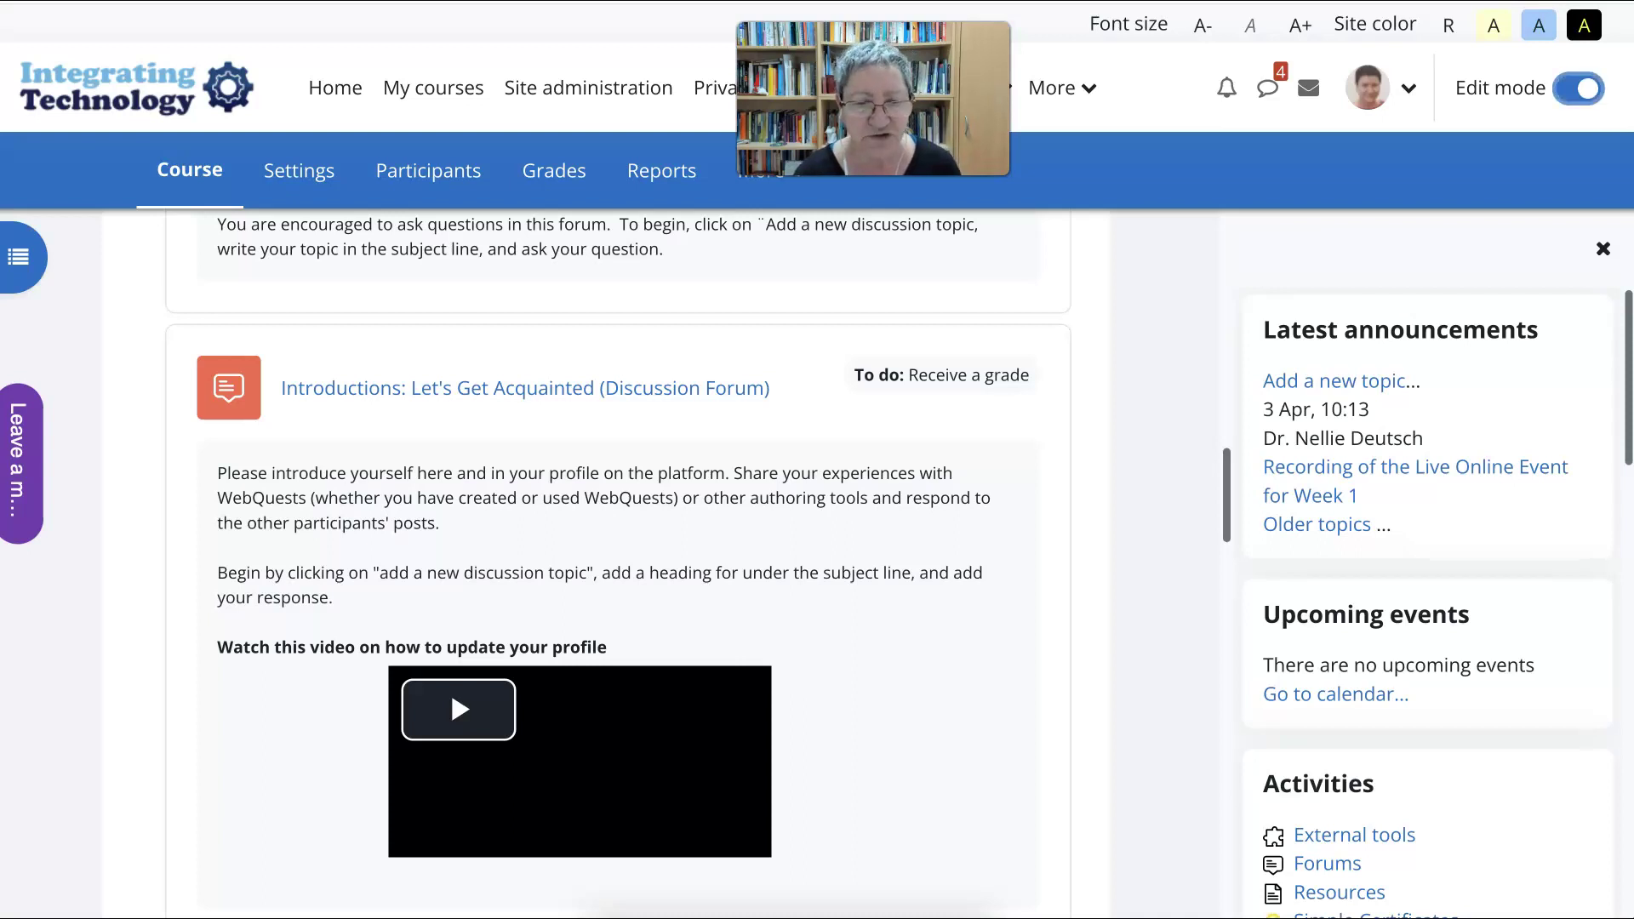
pyautogui.scroll(-4, 644, 521)
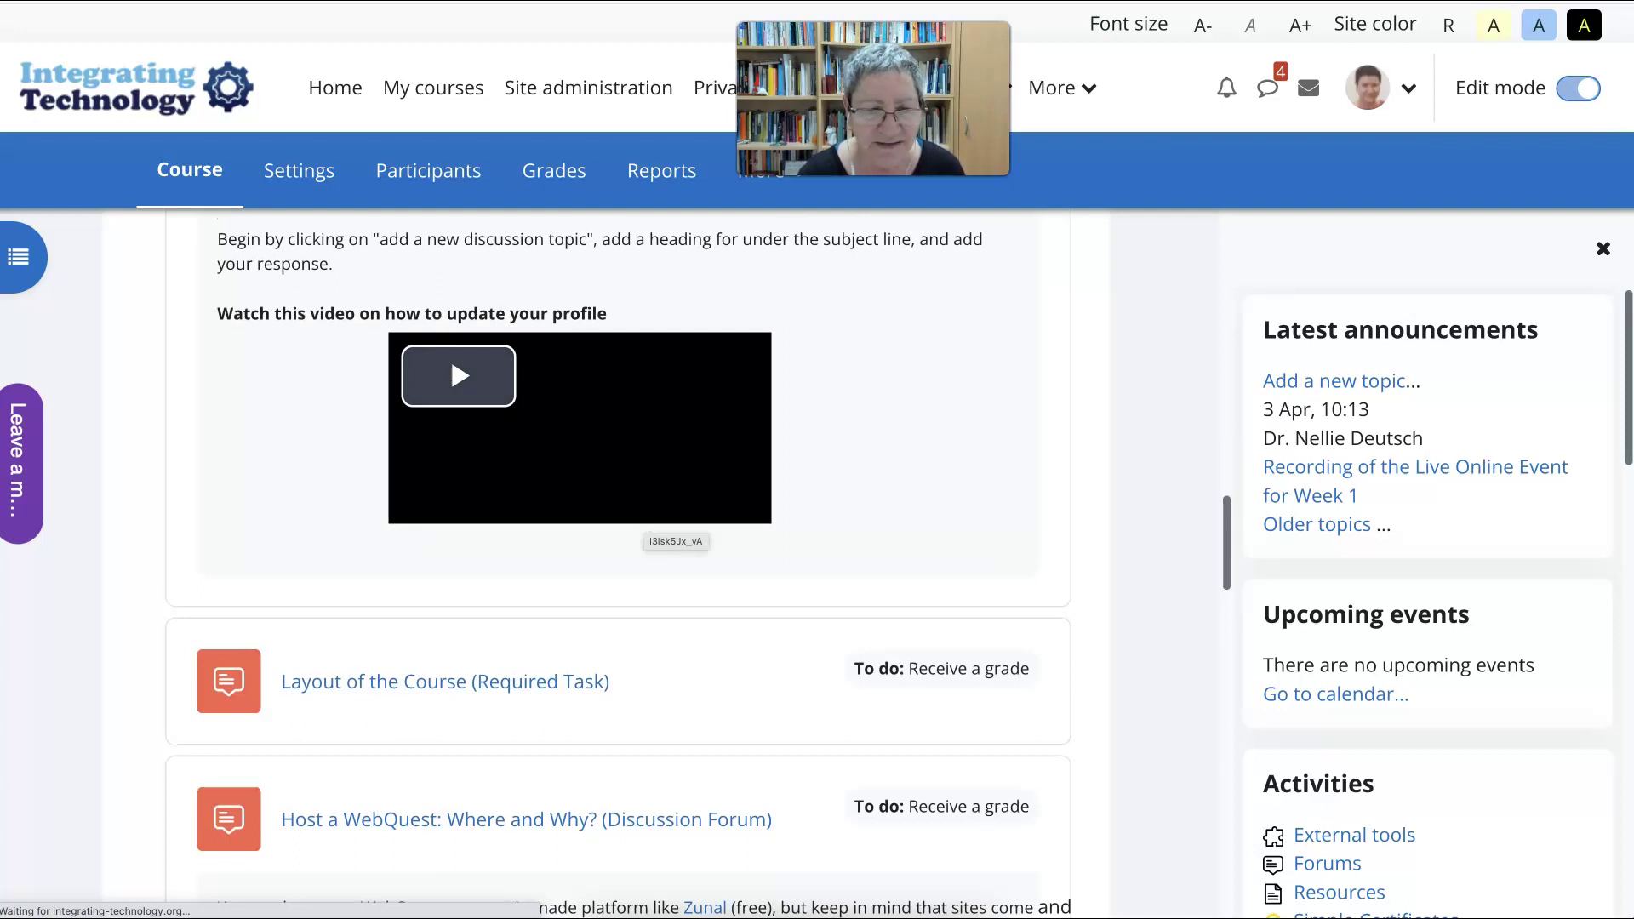
pyautogui.scroll(-3, 737, 539)
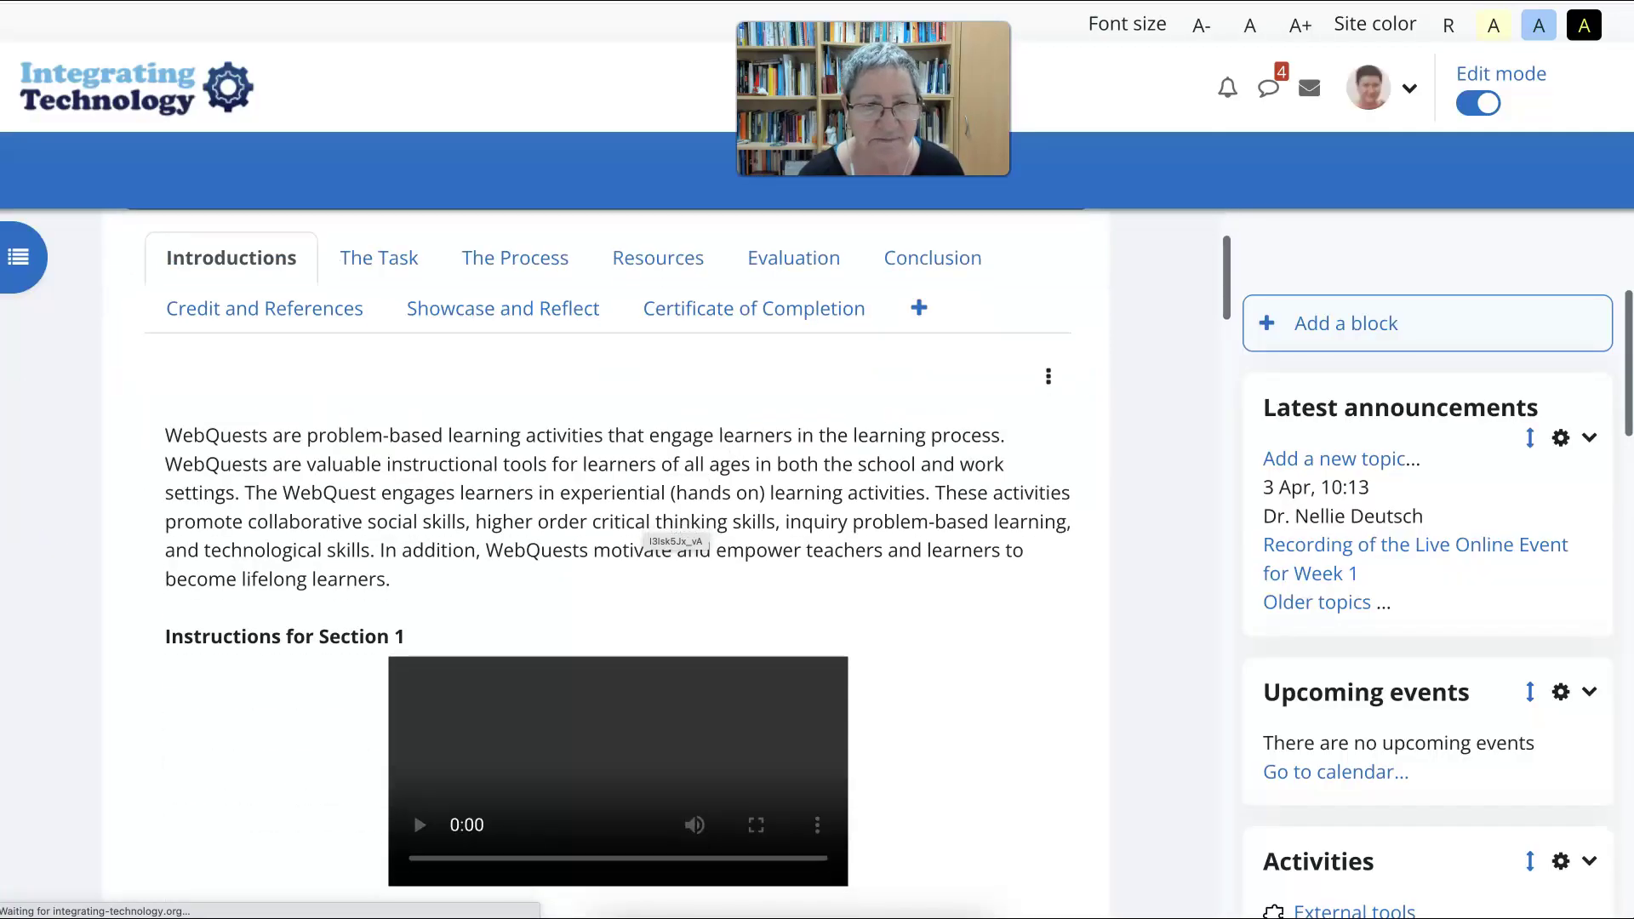
pyautogui.scroll(-8, 737, 539)
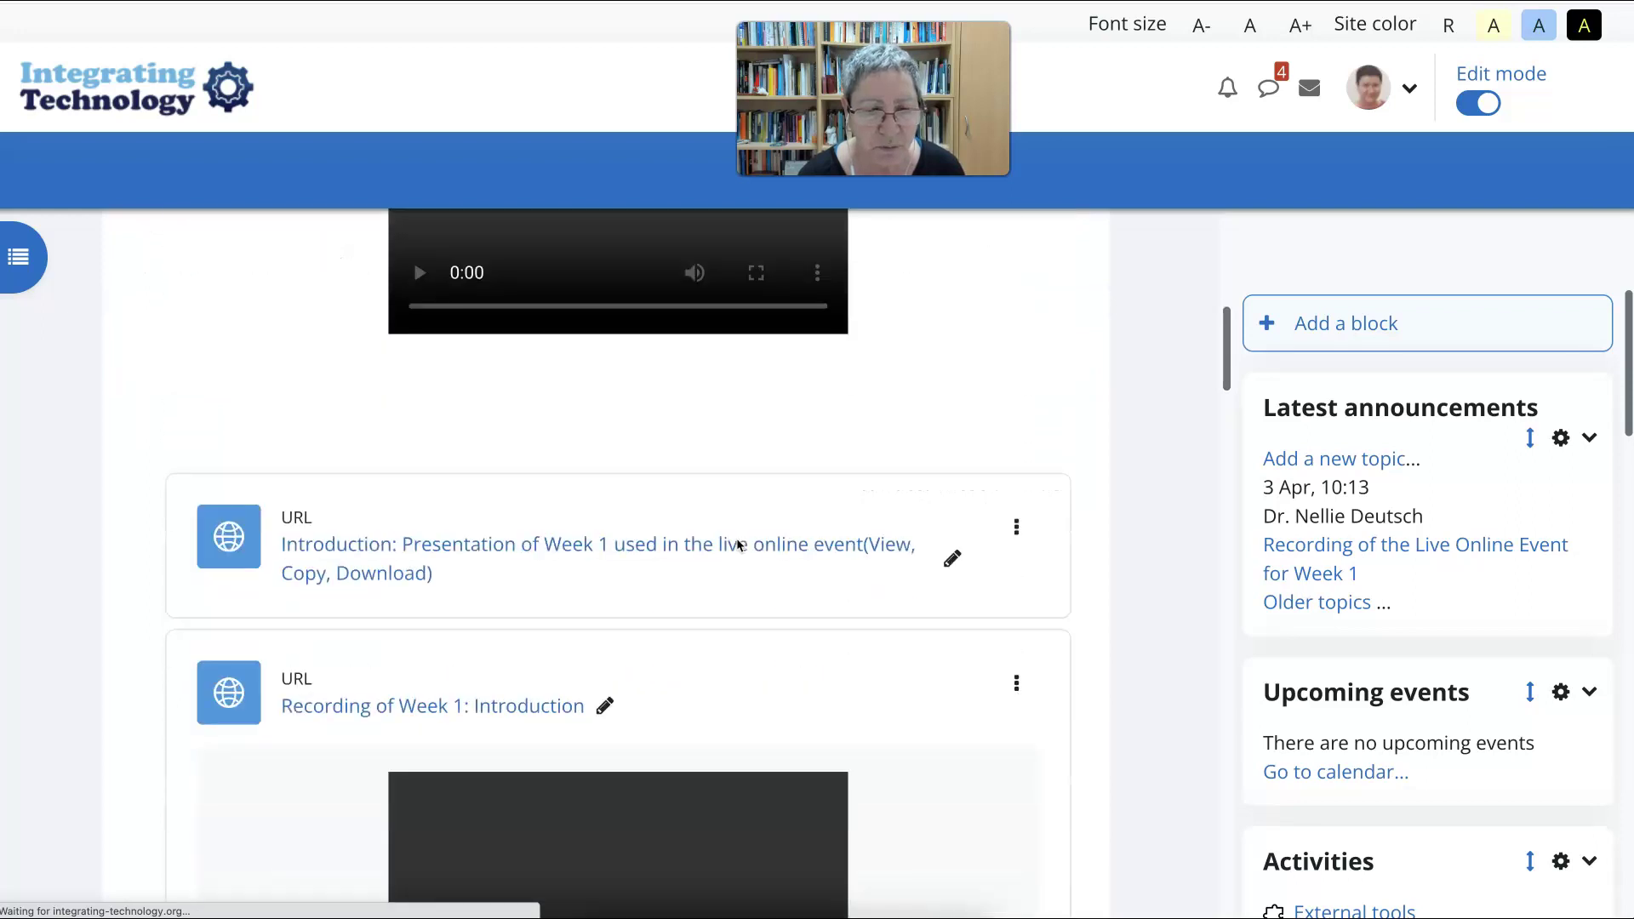
pyautogui.scroll(-20, 737, 539)
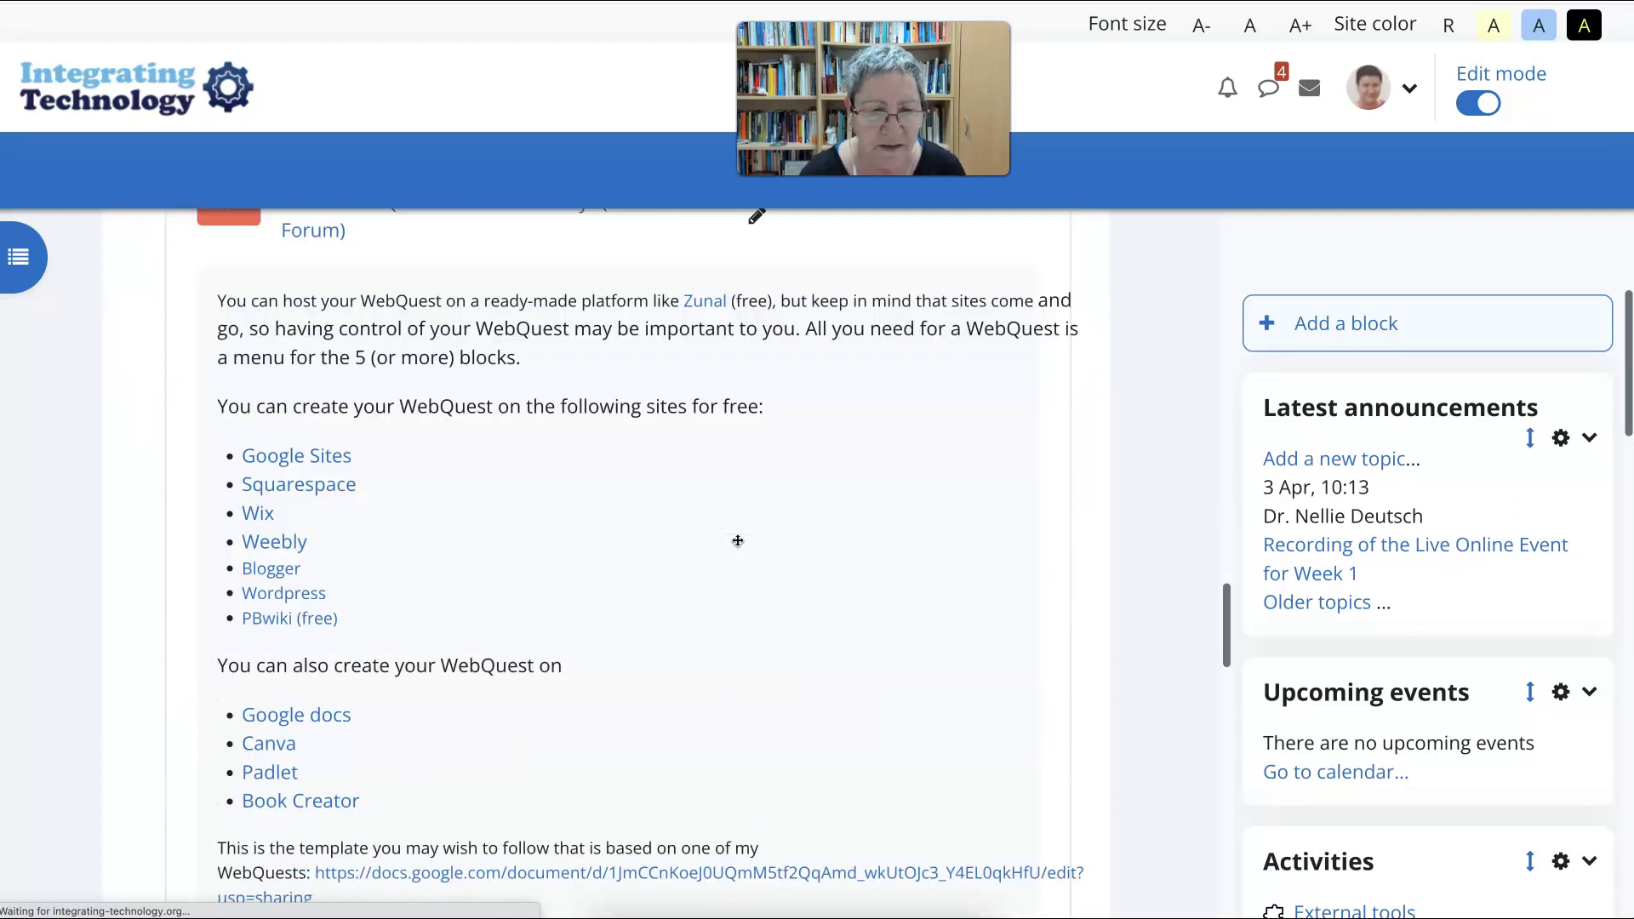
pyautogui.scroll(-5, 737, 539)
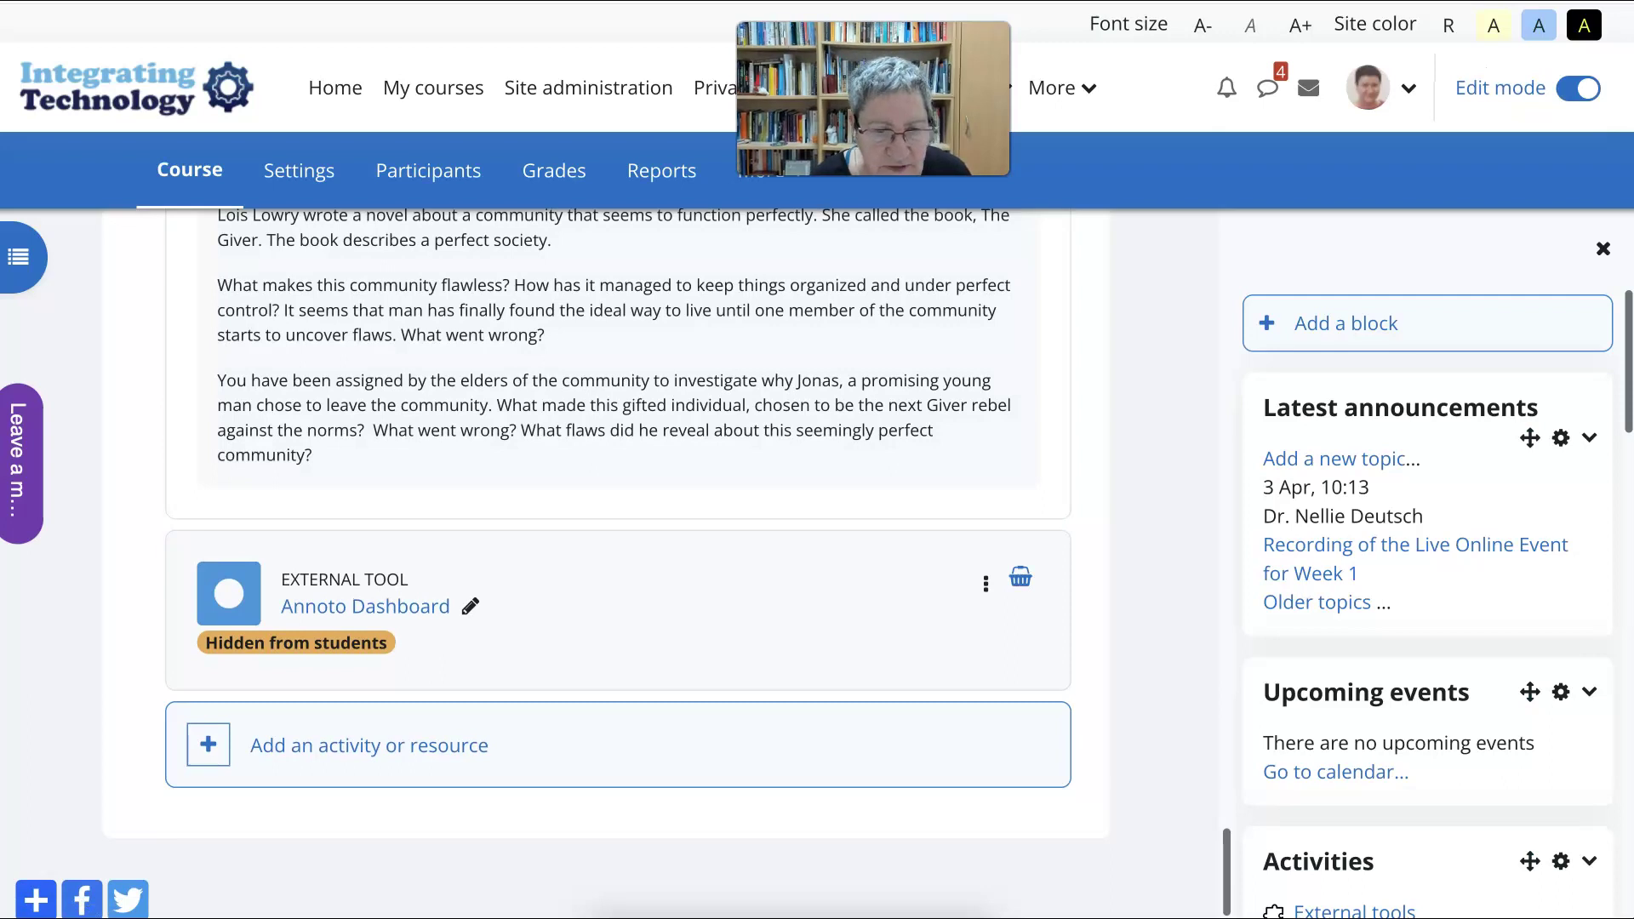
# - Pick Page from the Resources list of the activity chooser
pyautogui.click(369, 746)
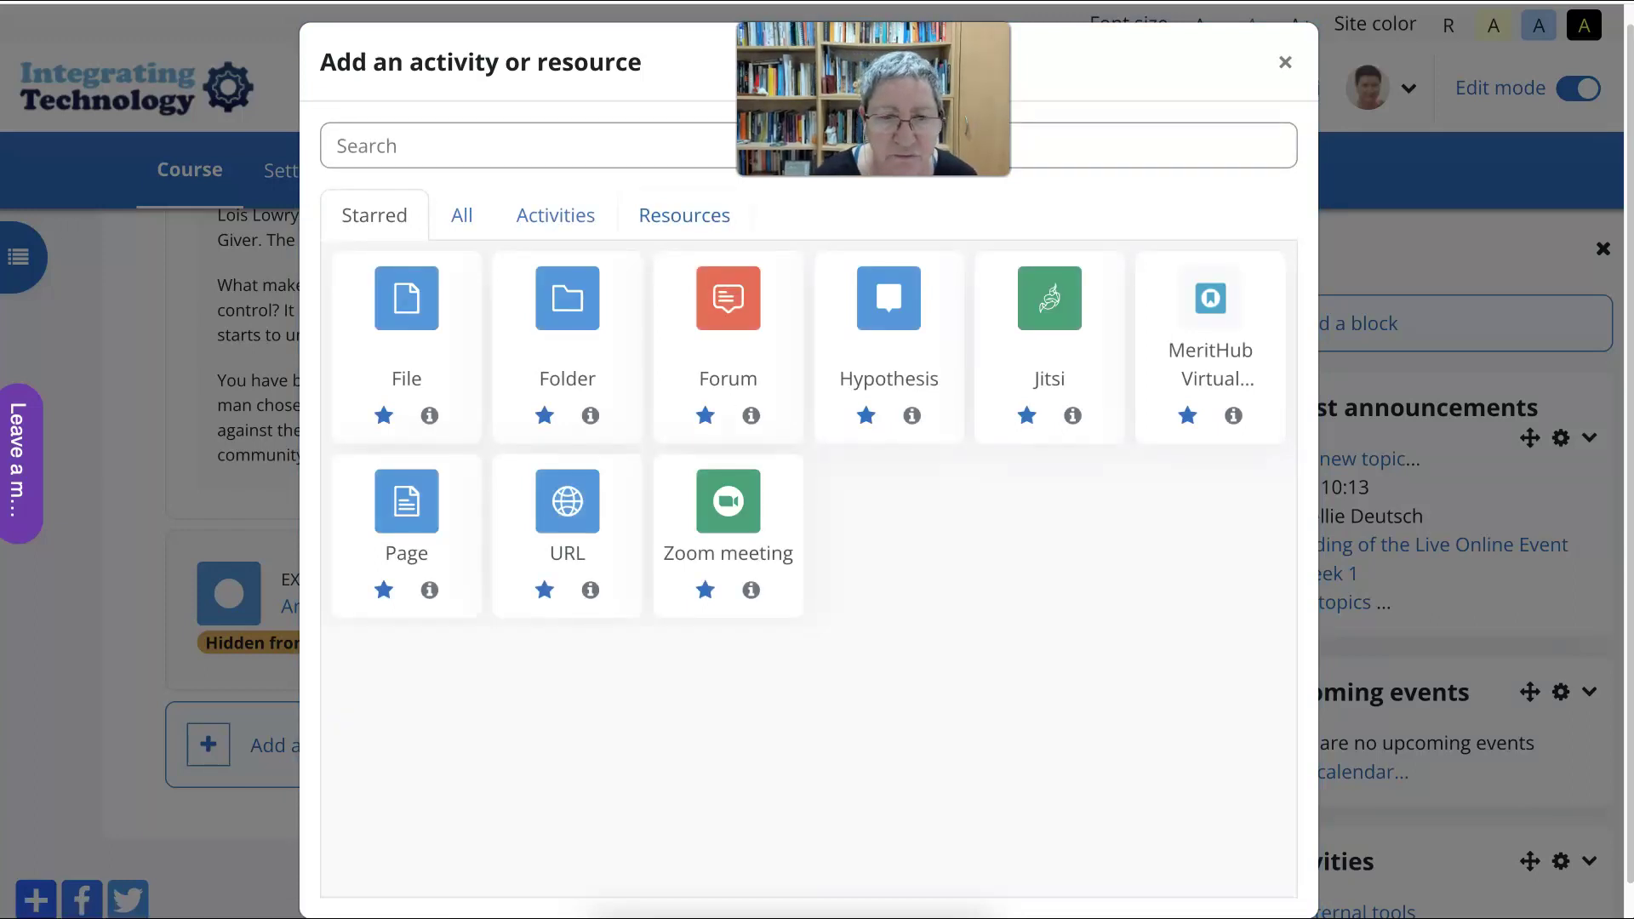
pyautogui.click(693, 225)
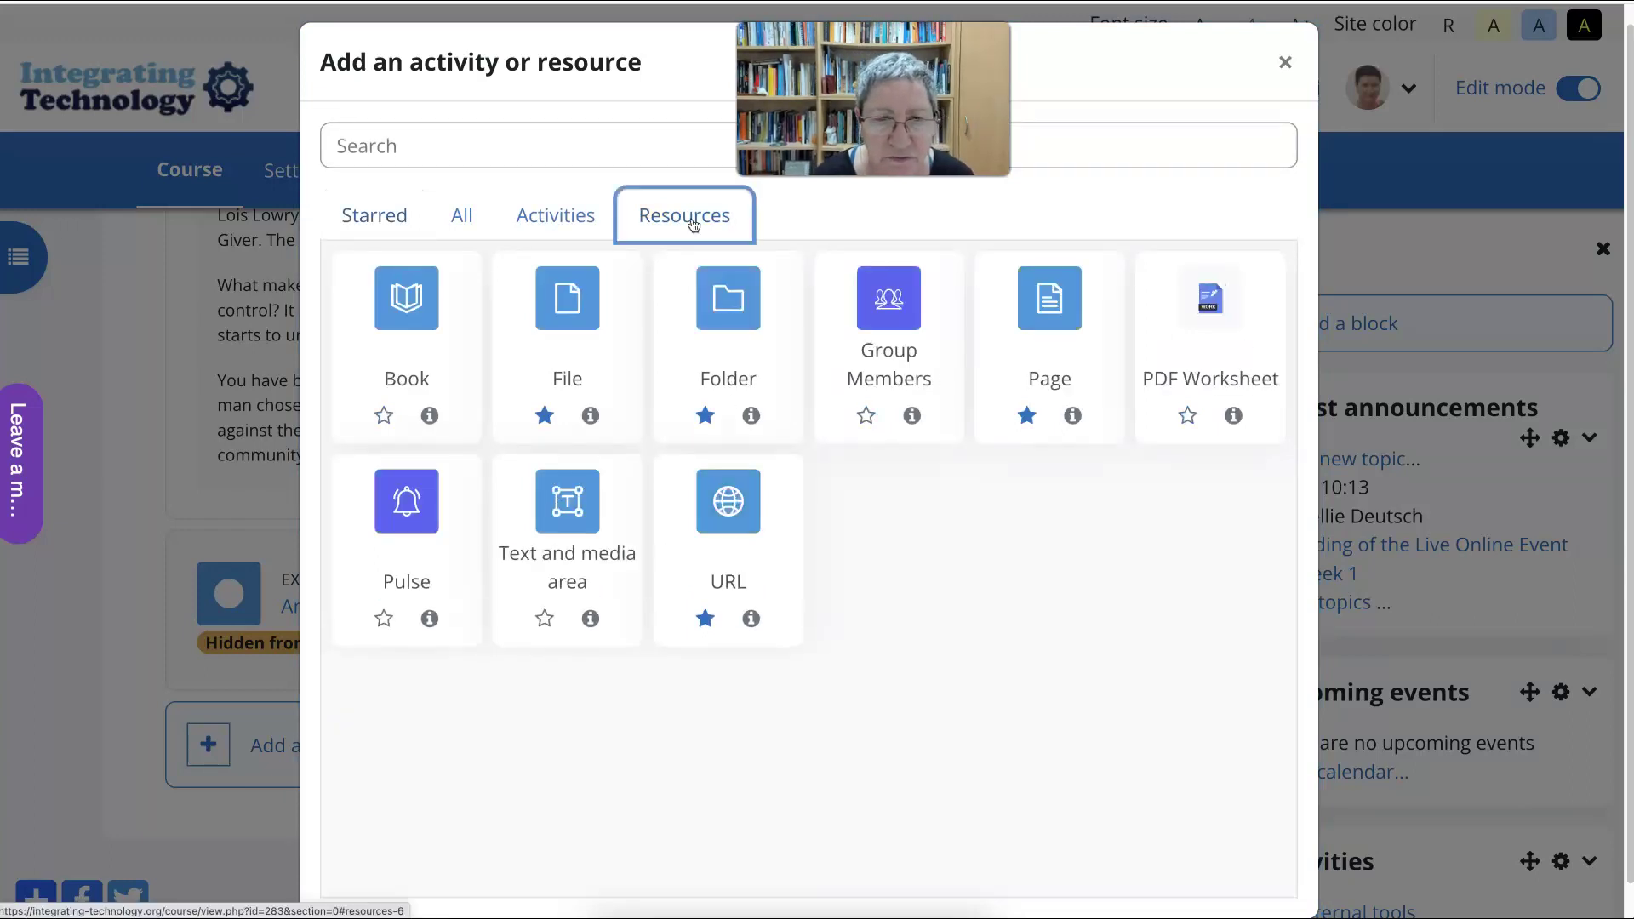
pyautogui.click(1069, 307)
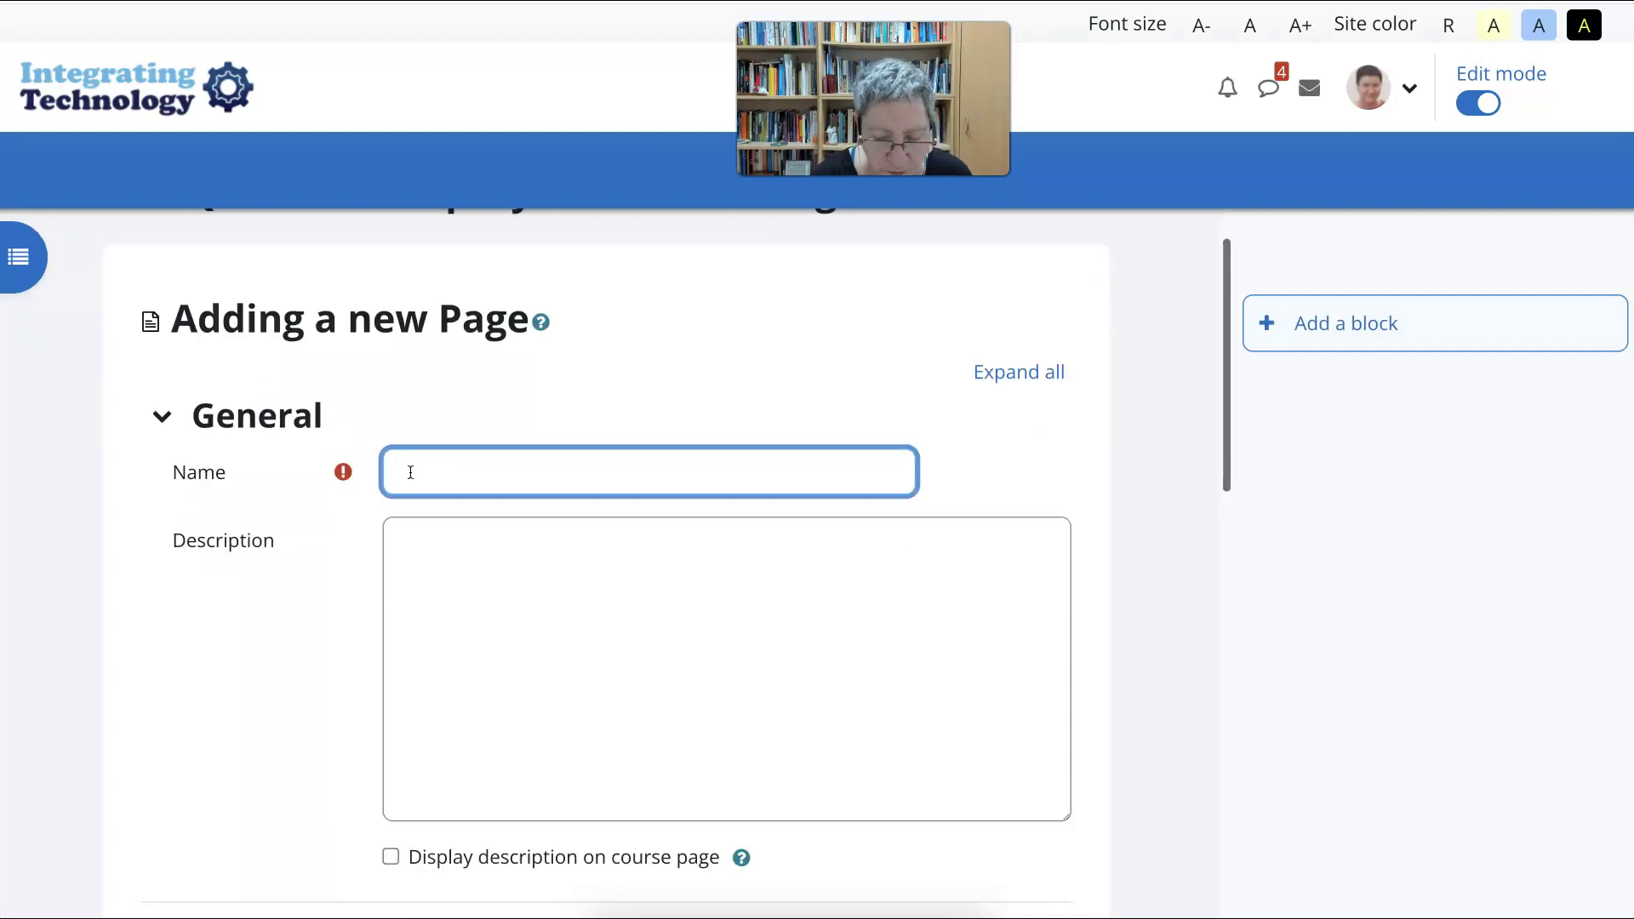
# - Name the new page 'Collaboration on Padlet'
pyautogui.write('Pa')
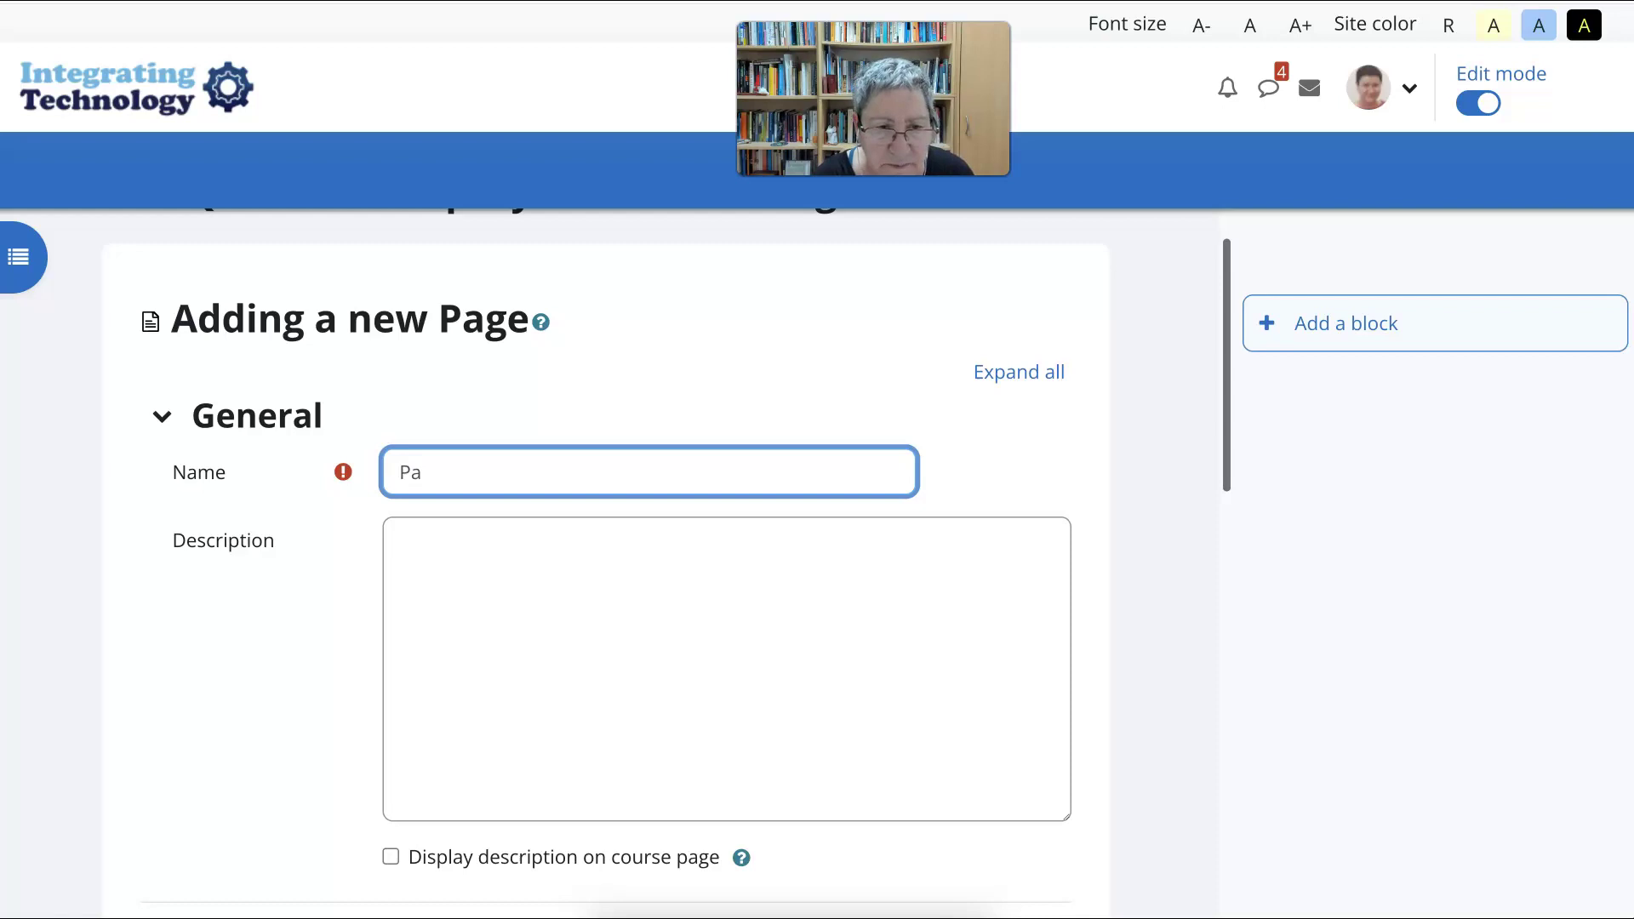
pyautogui.write('dlety')
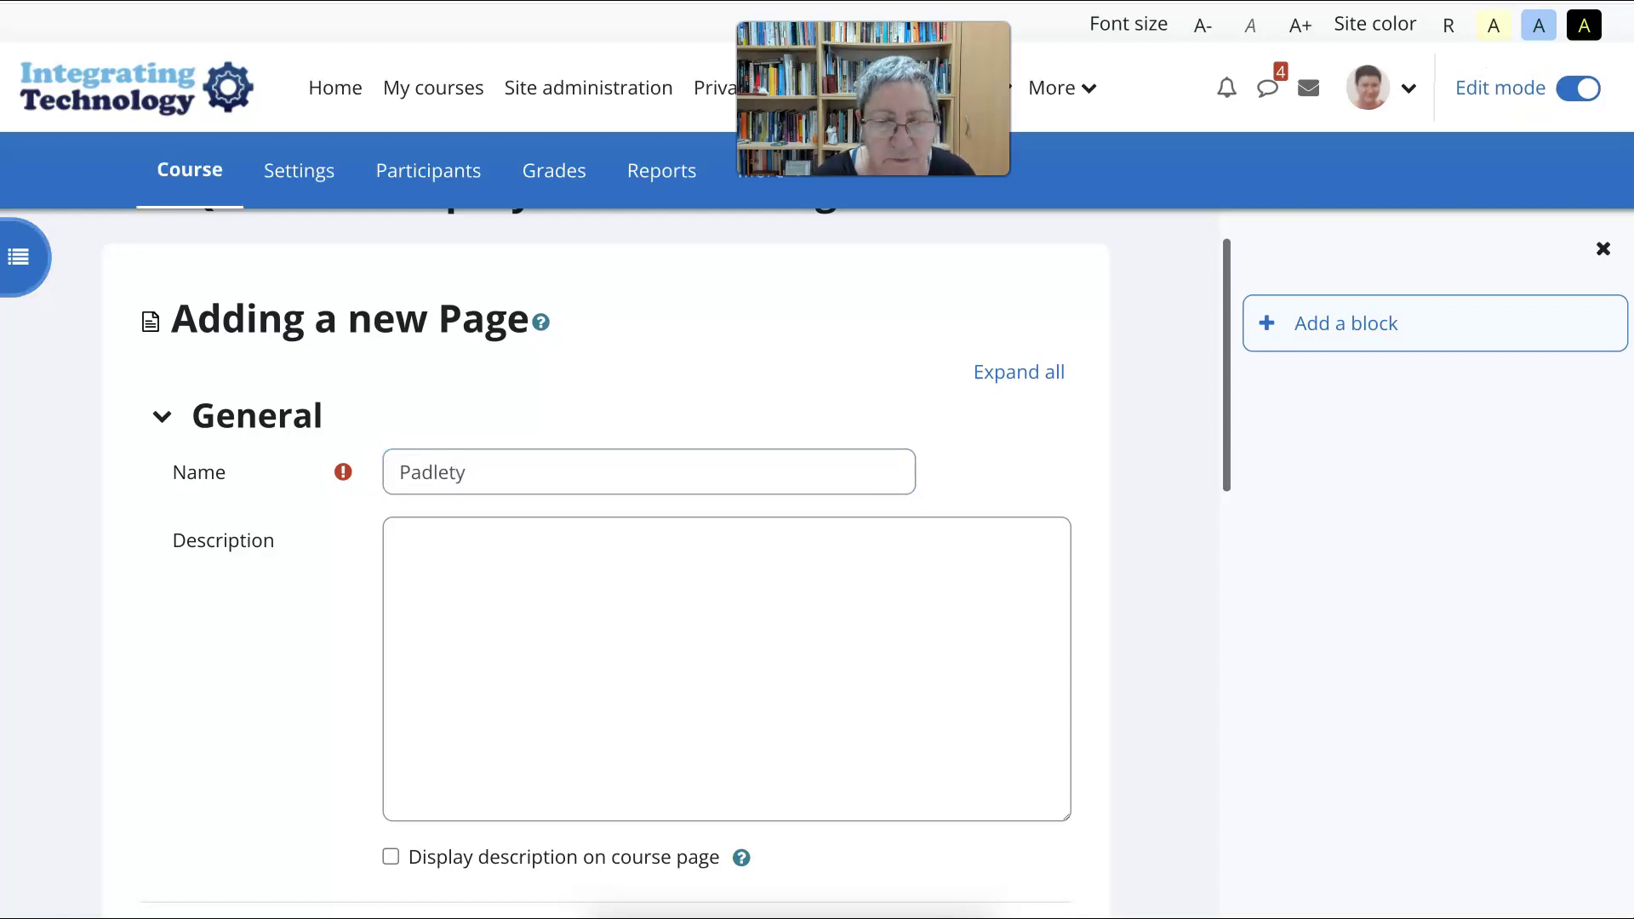
pyautogui.hotkey('ctrl', 'a')
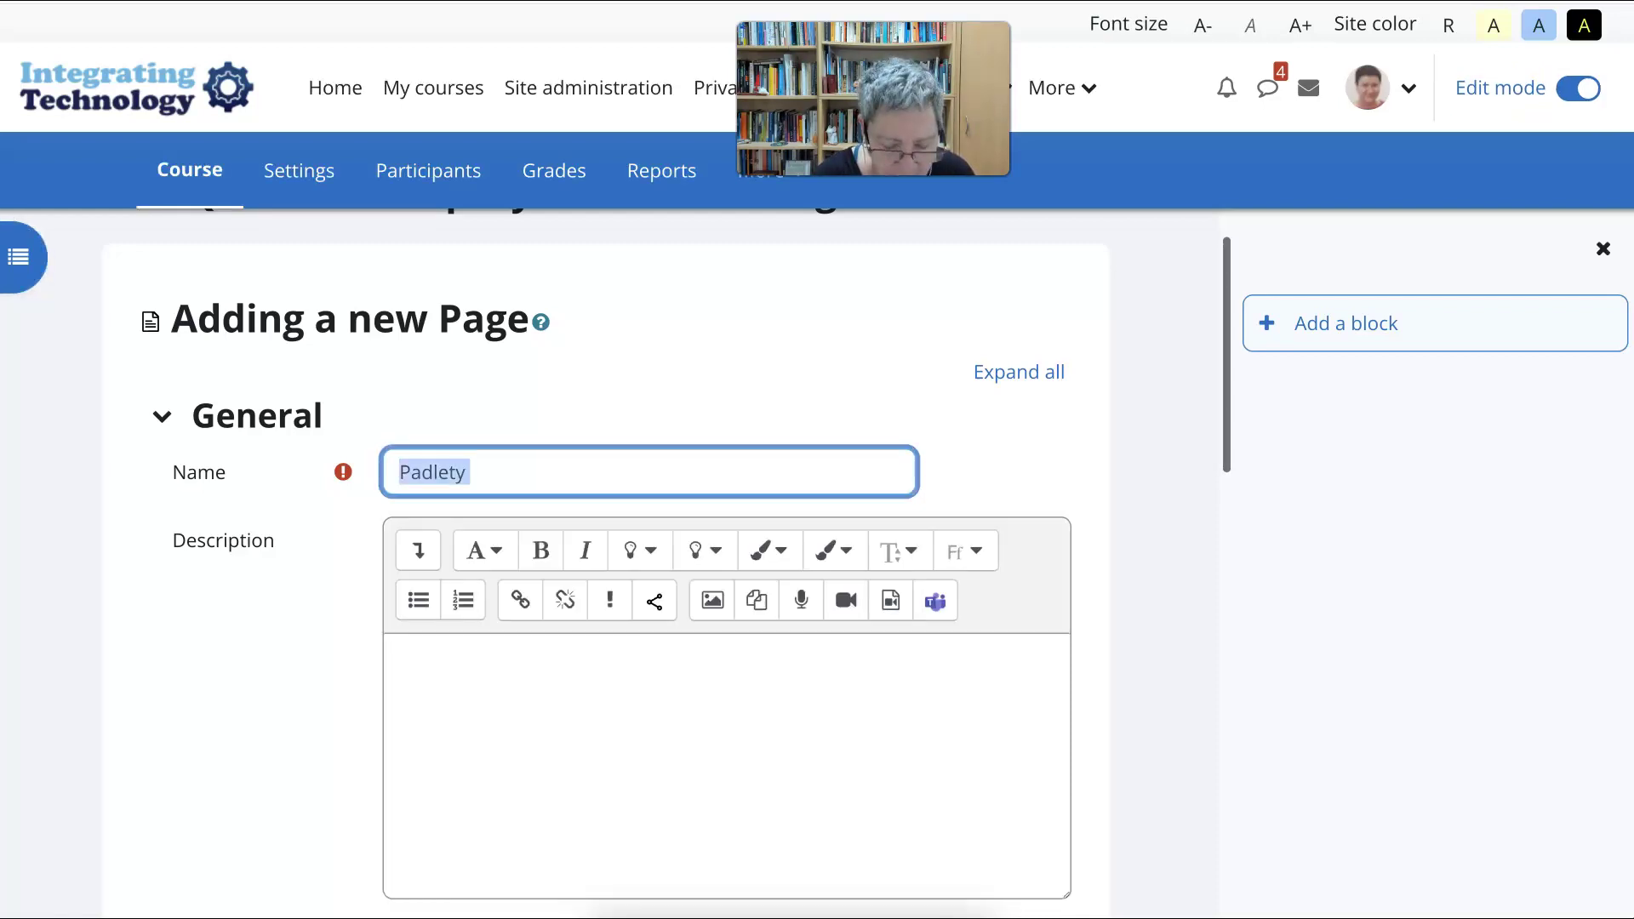
pyautogui.write('Collabo')
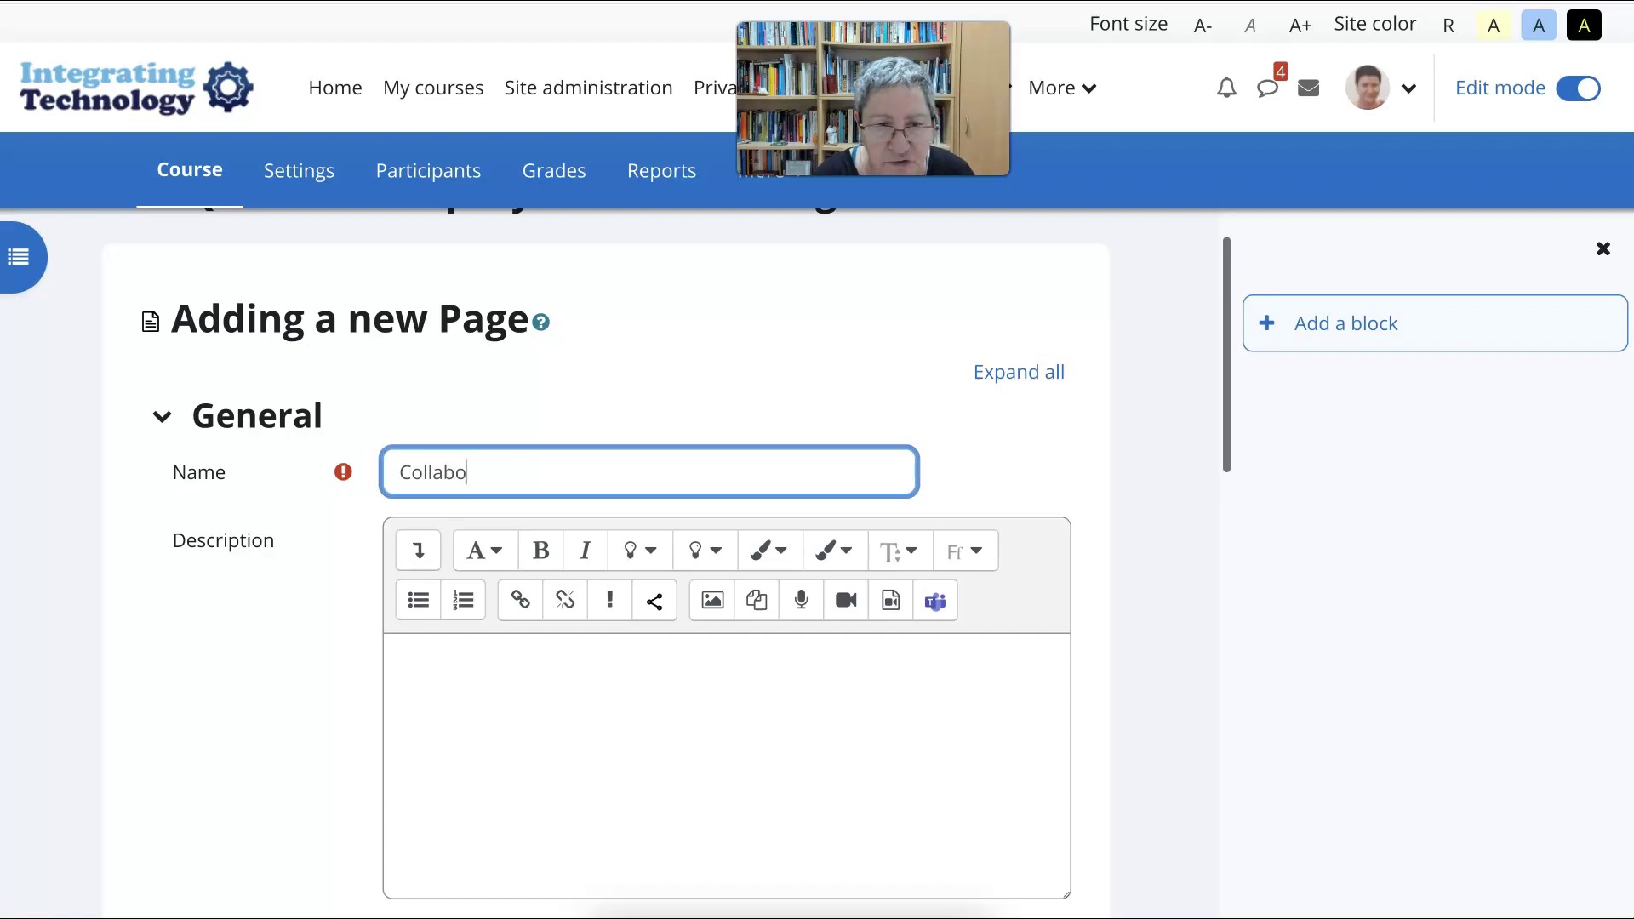
pyautogui.write('ratioj')
pyautogui.press('BackSpace')
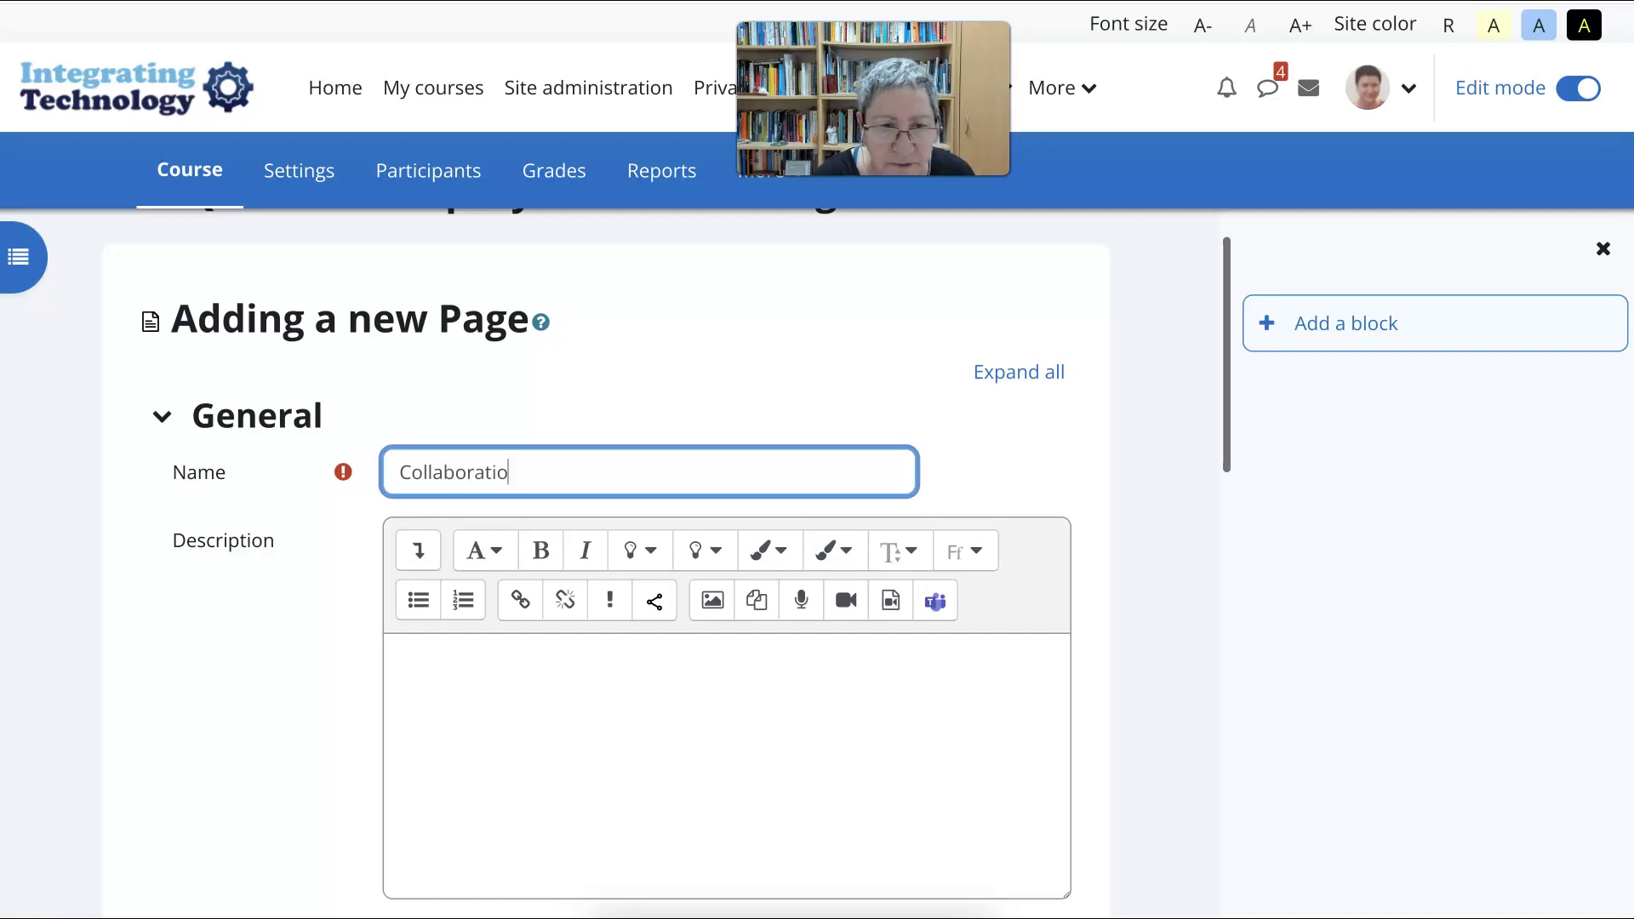
pyautogui.write('n on Padlet')
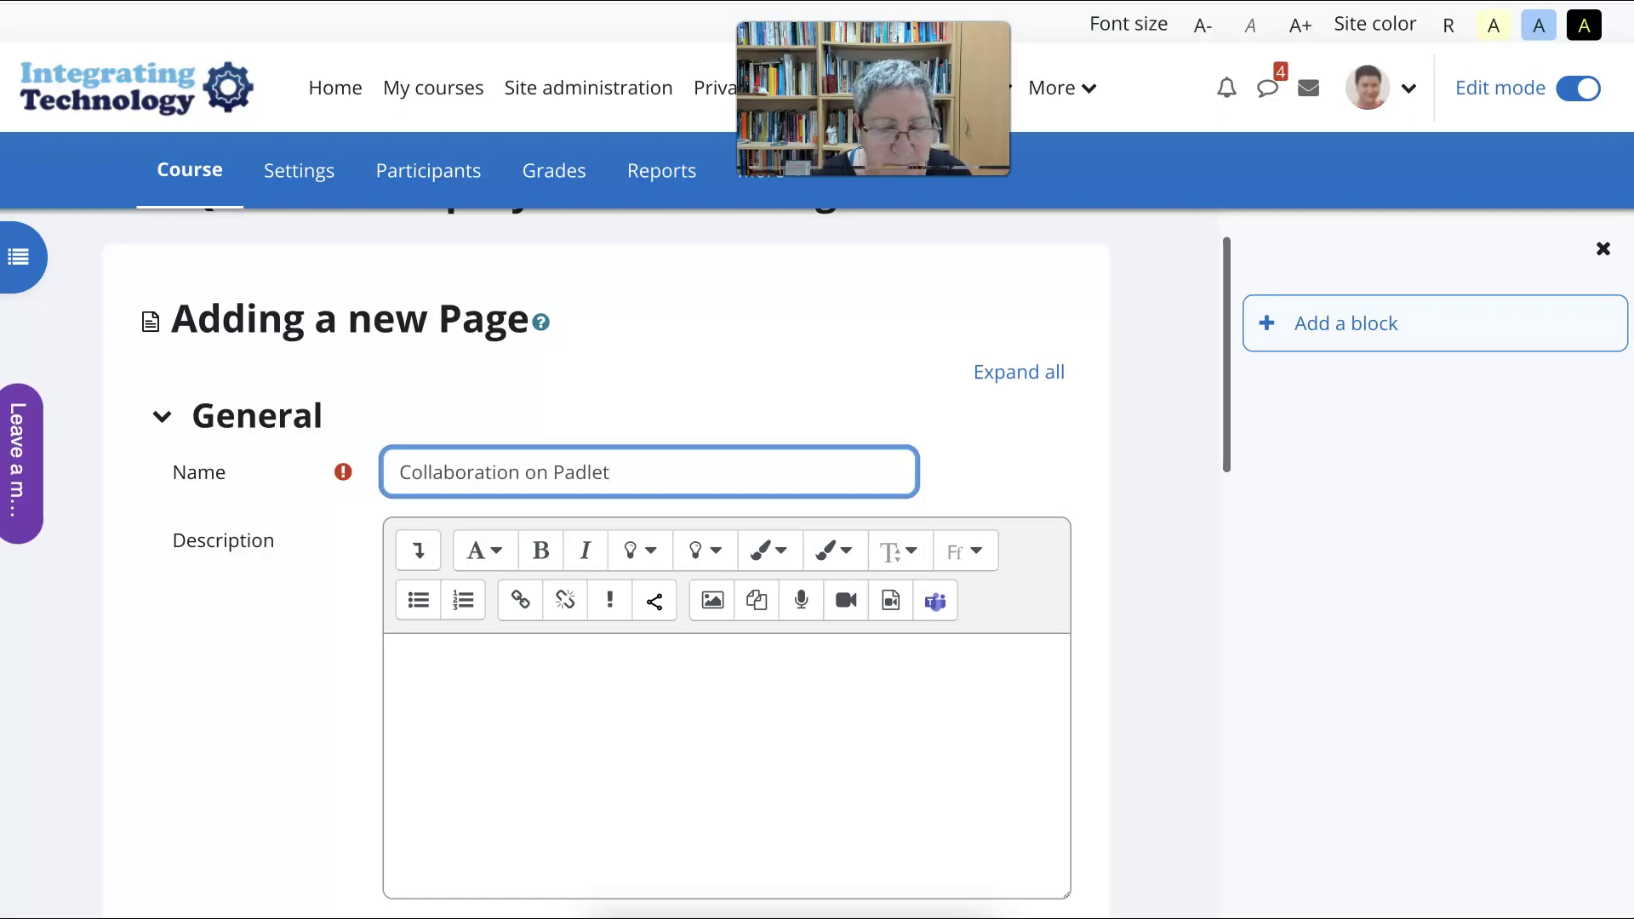
# - Paste the Padlet embed code into the Description's HTML source
pyautogui.scroll(-2, 595, 553)
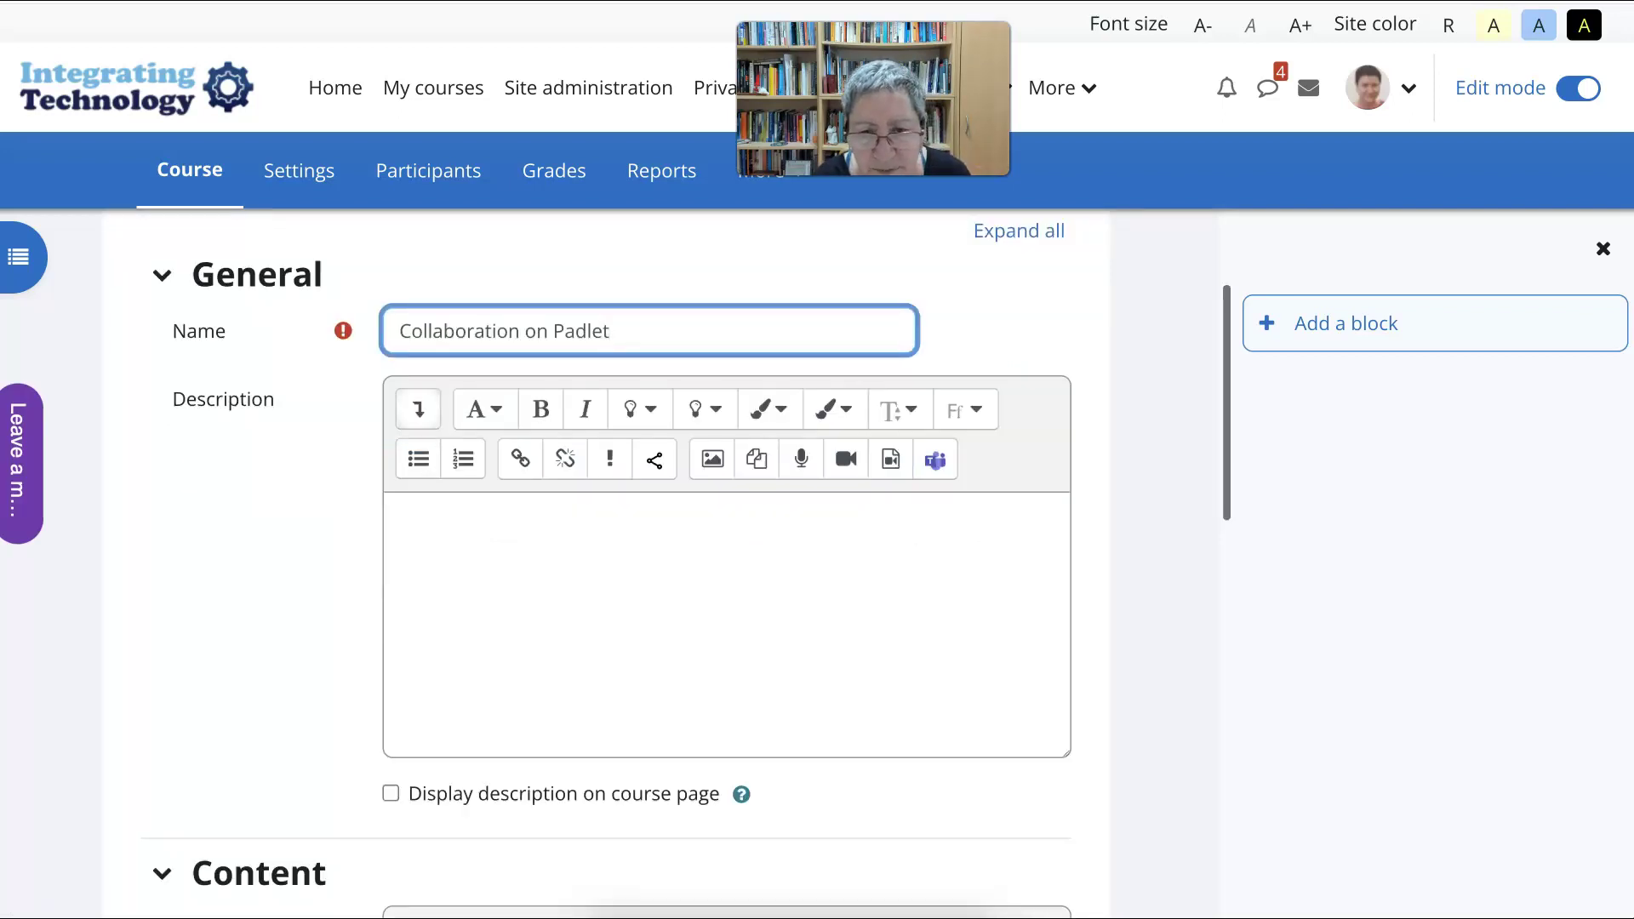
pyautogui.click(418, 409)
pyautogui.click(780, 562)
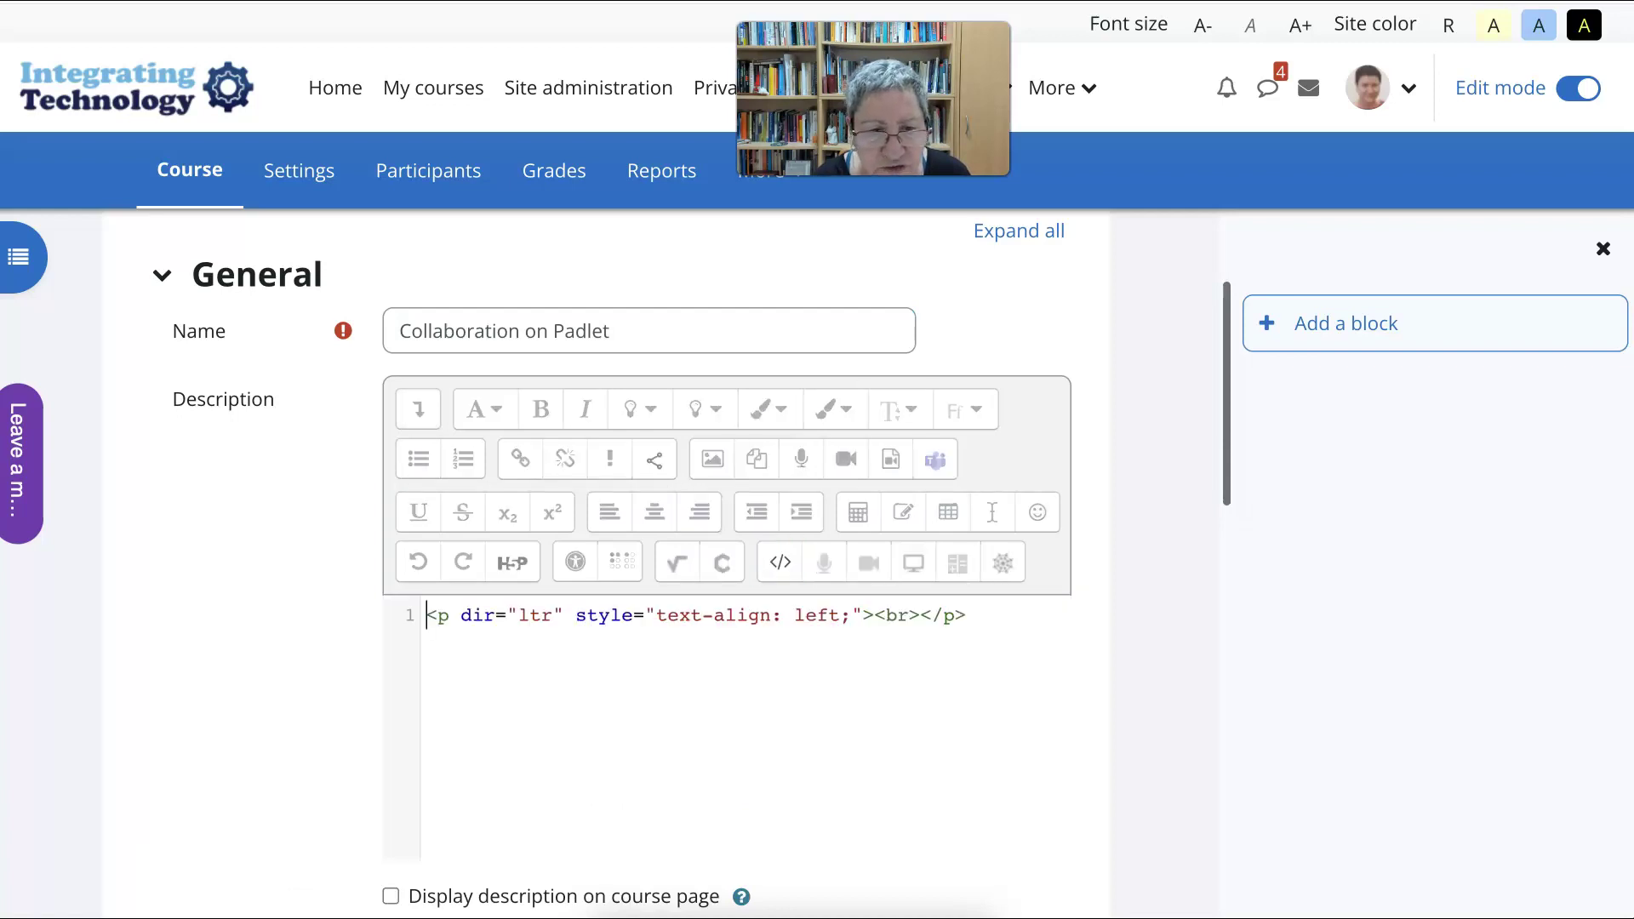
pyautogui.hotkey('ctrl', 'a')
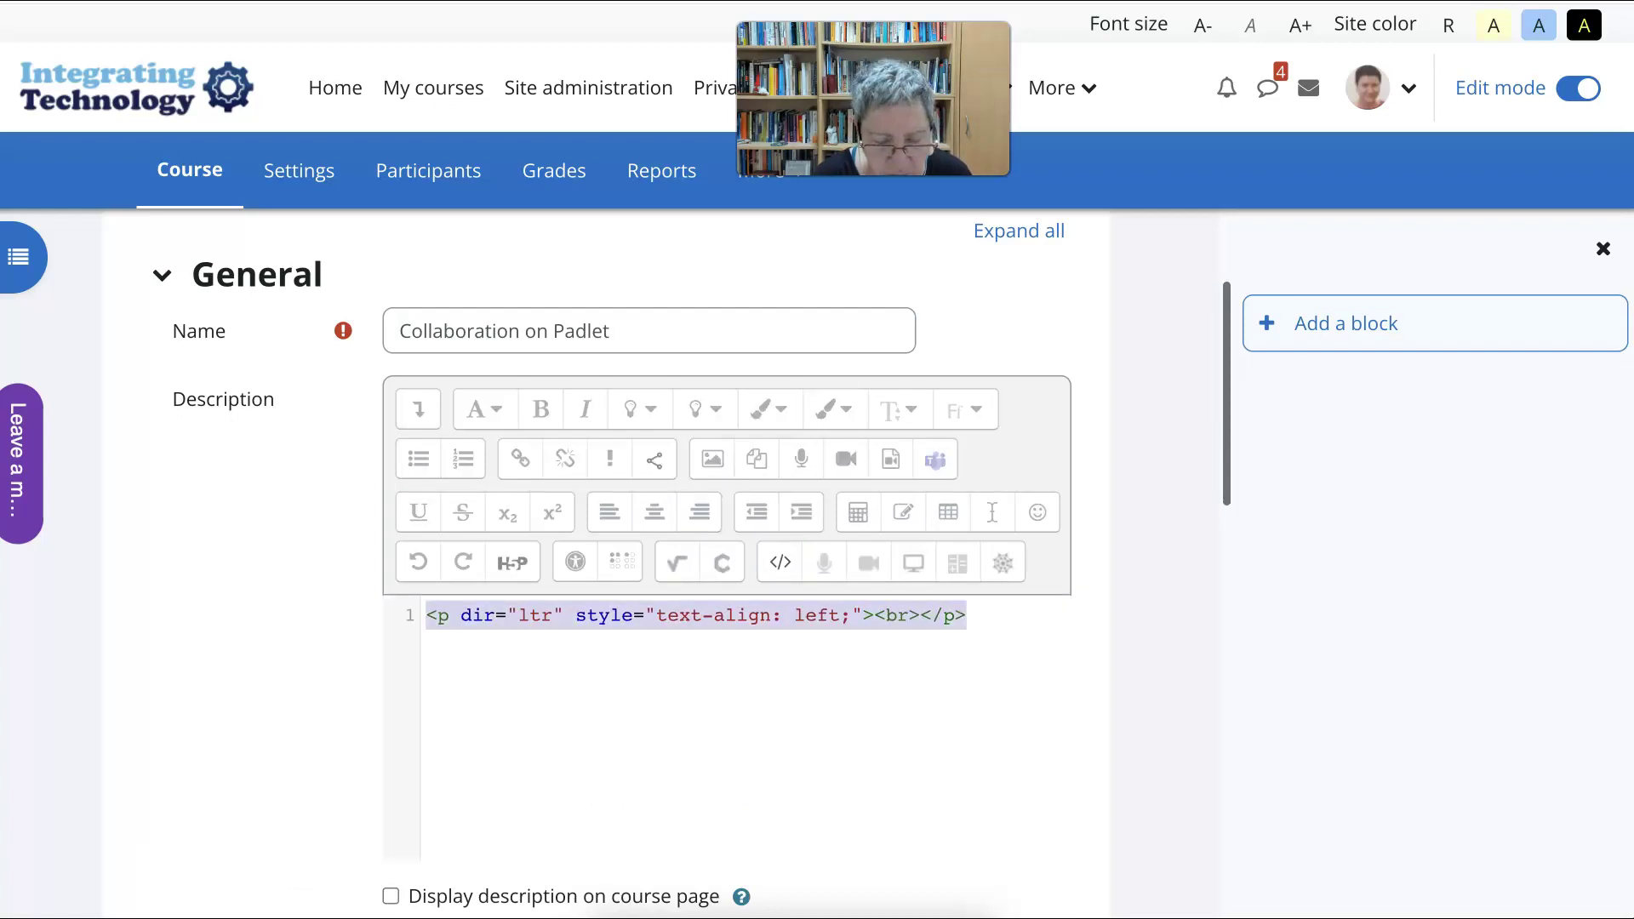
pyautogui.write('<div class="padlet-embed" style="border:1px solid rgba(0,0,0,0.1);border-radius:2px;box-sizing:border-box;overflow:hidden;position:relative;width:480px;height:352px;max-width:100%"><iframe src="https://padlet.com/padlets/gtx46giq3zwnuob9/embeds/preview_embed" style="width:100%;height:100%;display:block;padding:0;margin:0" frameborder="0"></iframe></div>')
pyautogui.scroll(-5, 723, 561)
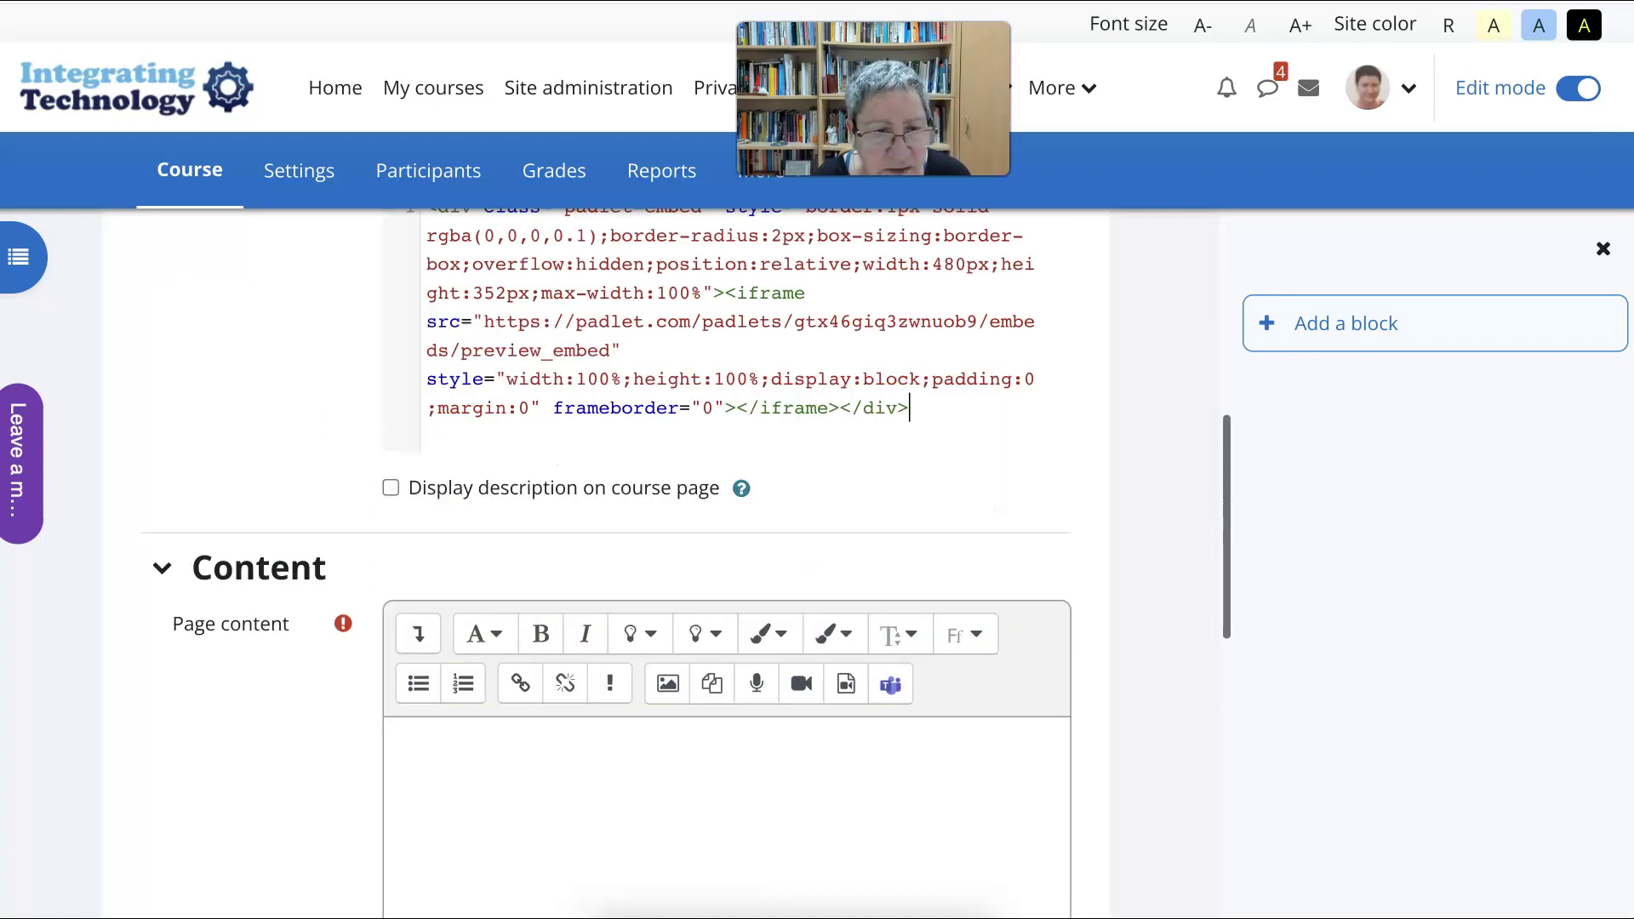
pyautogui.scroll(-2, 724, 562)
# - Toggle 'Display description on course page' on and off, then cut the embed code back out
pyautogui.click(390, 289)
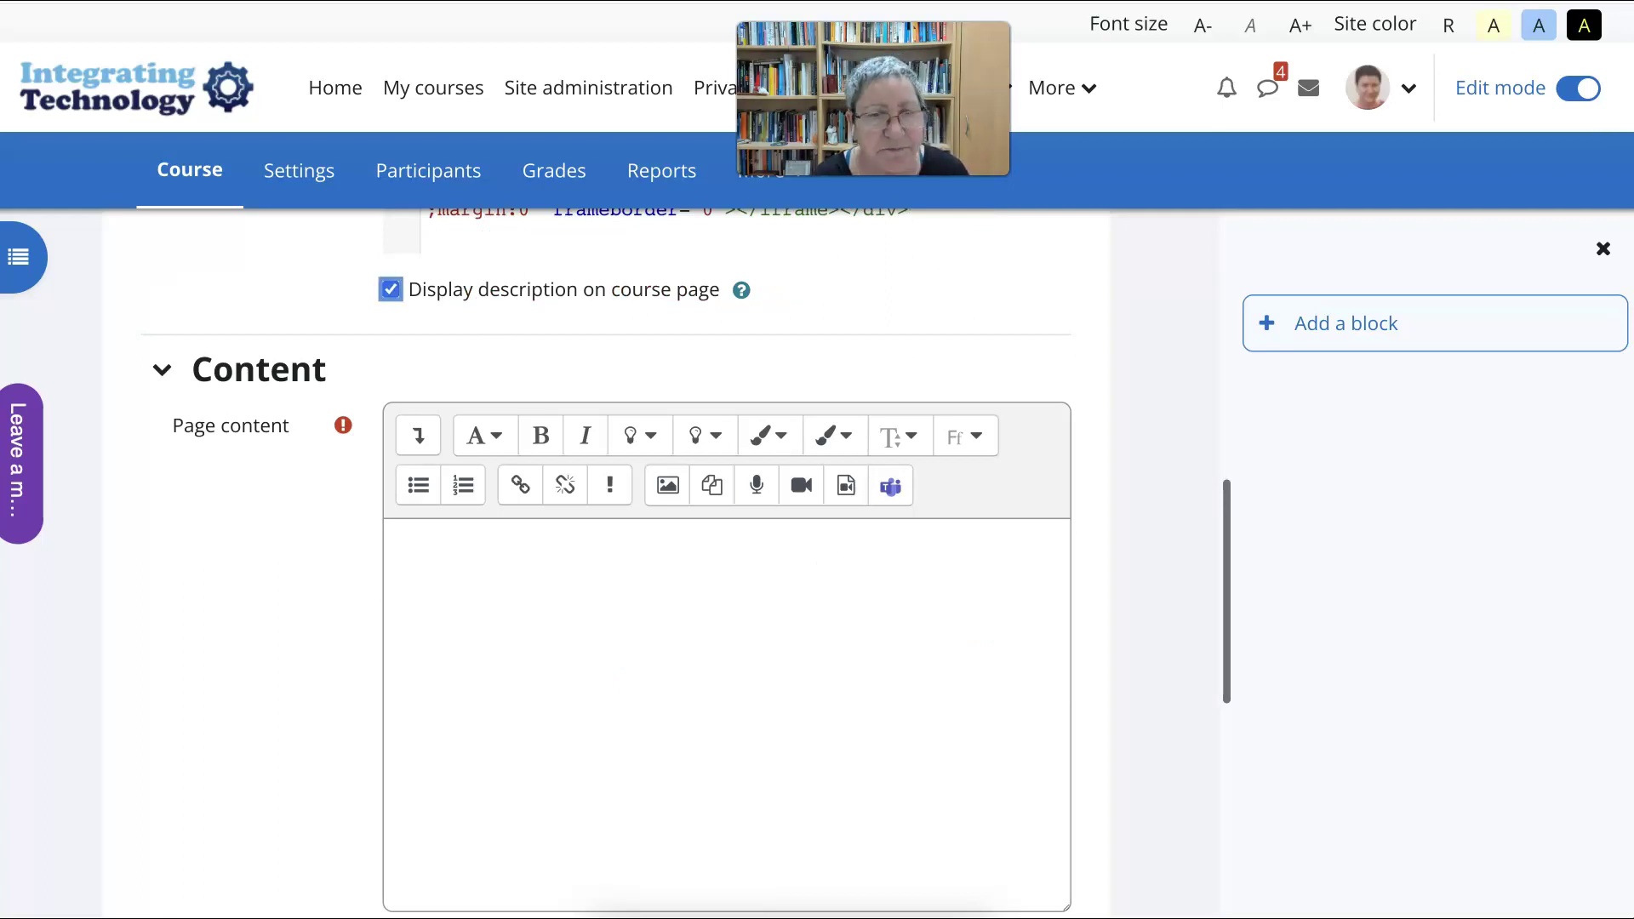
pyautogui.scroll(7, 724, 561)
pyautogui.scroll(-1, 723, 562)
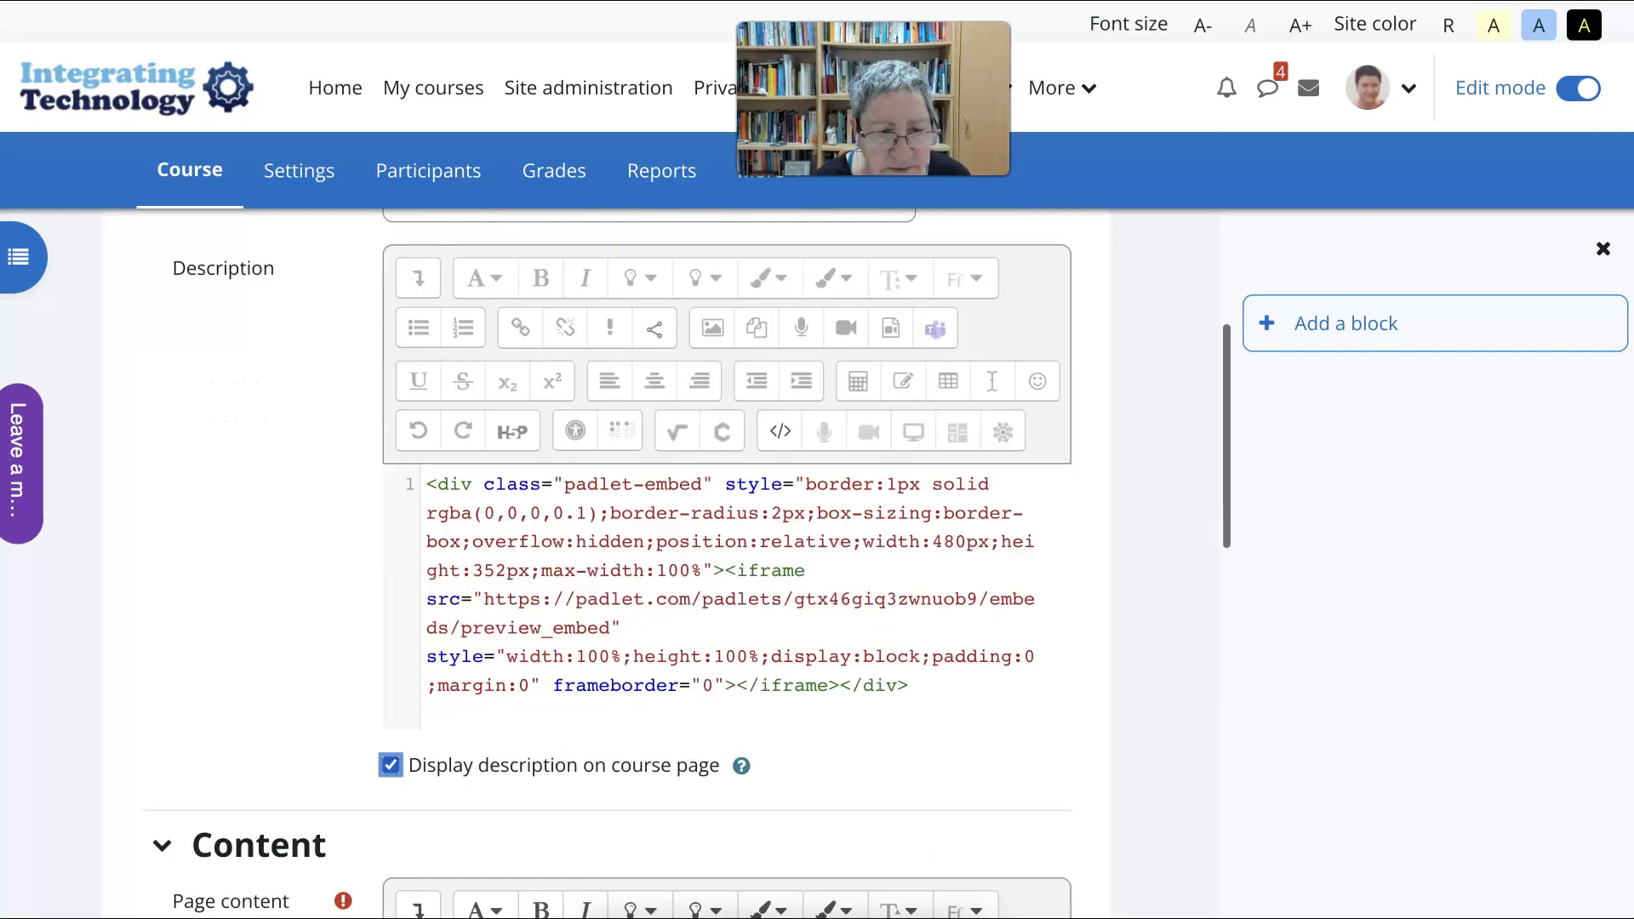
pyautogui.press('space')
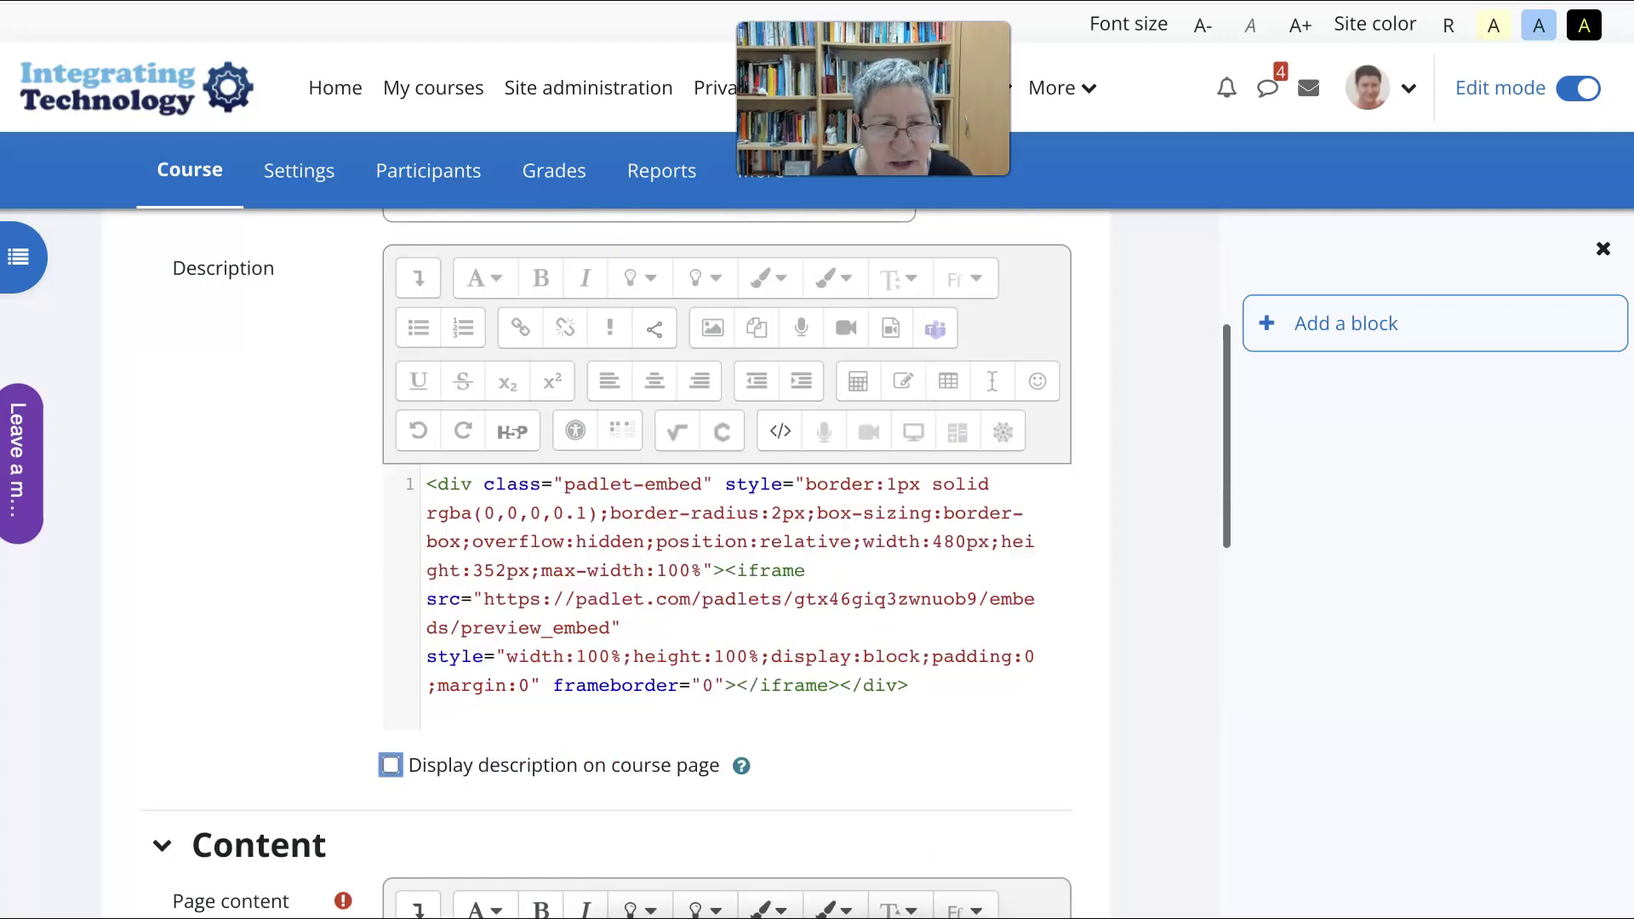
pyautogui.hotkey('shift', 'Tab')
pyautogui.hotkey('ctrl', 'a')
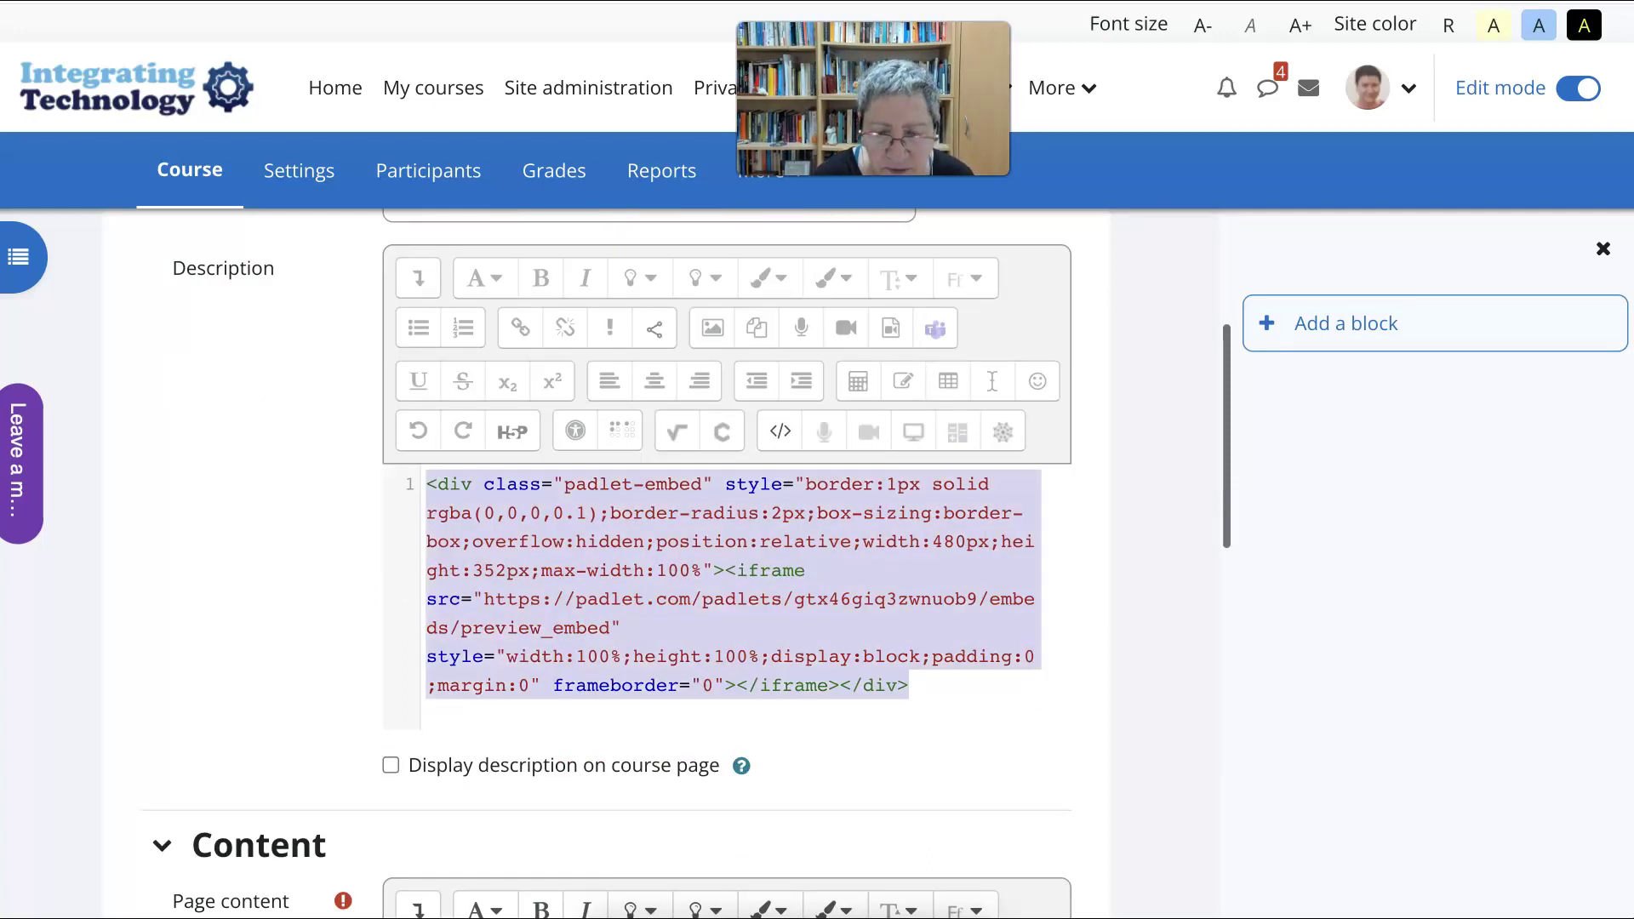
pyautogui.hotkey('ctrl', 'x')
# - Replace the empty paragraph in the Page content's HTML source with the Padlet embed code
pyautogui.scroll(-7, 723, 562)
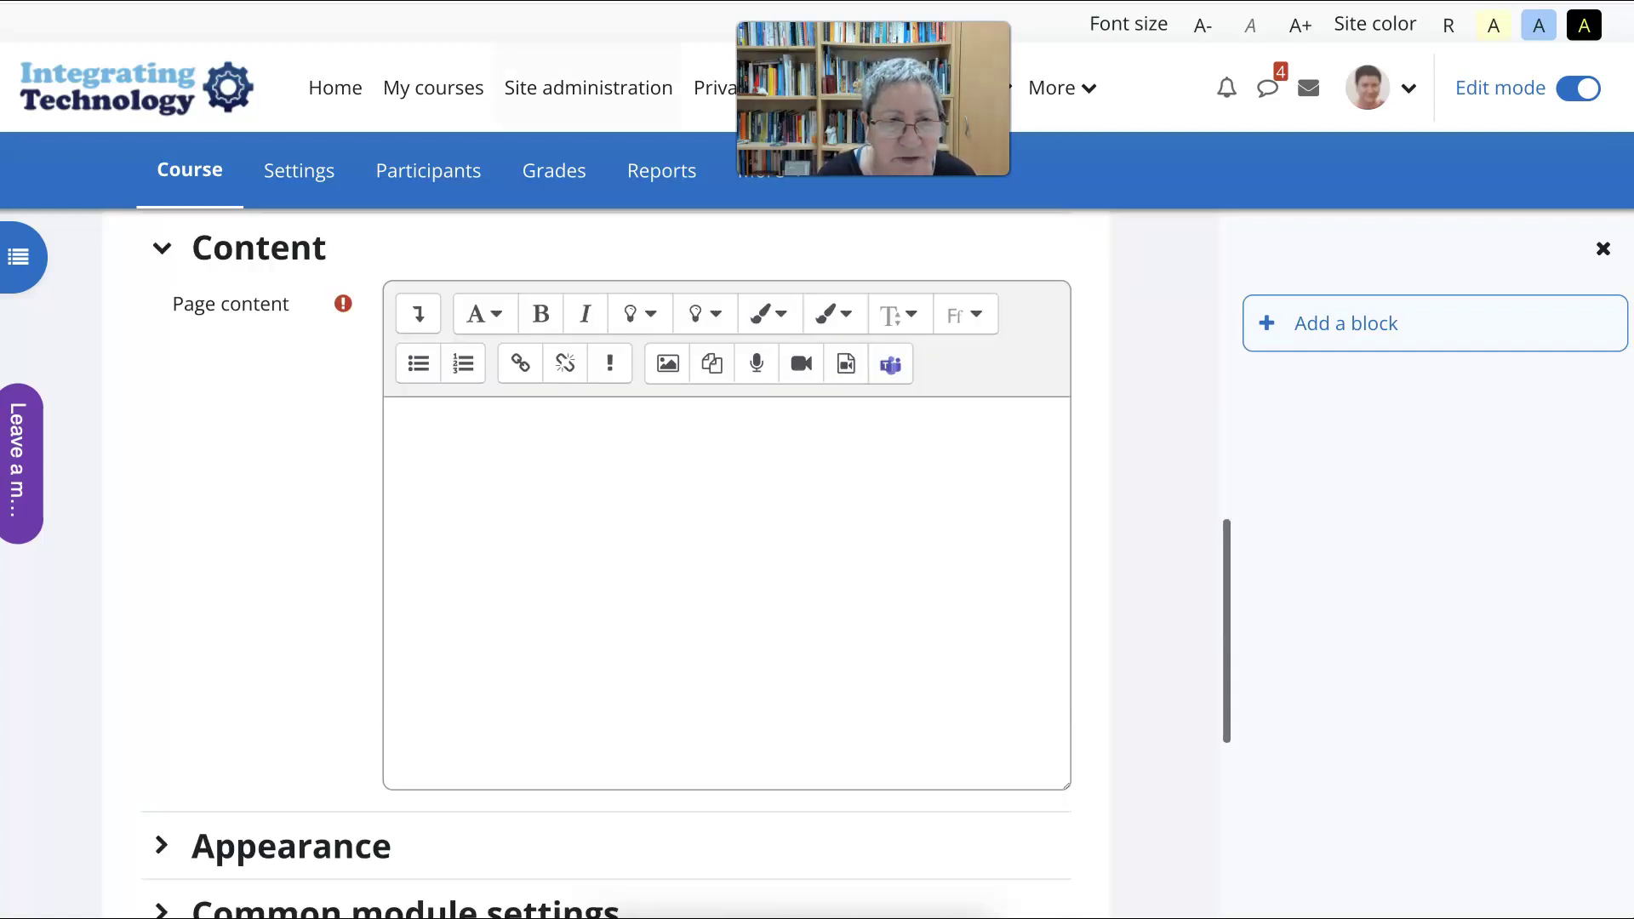
pyautogui.click(418, 314)
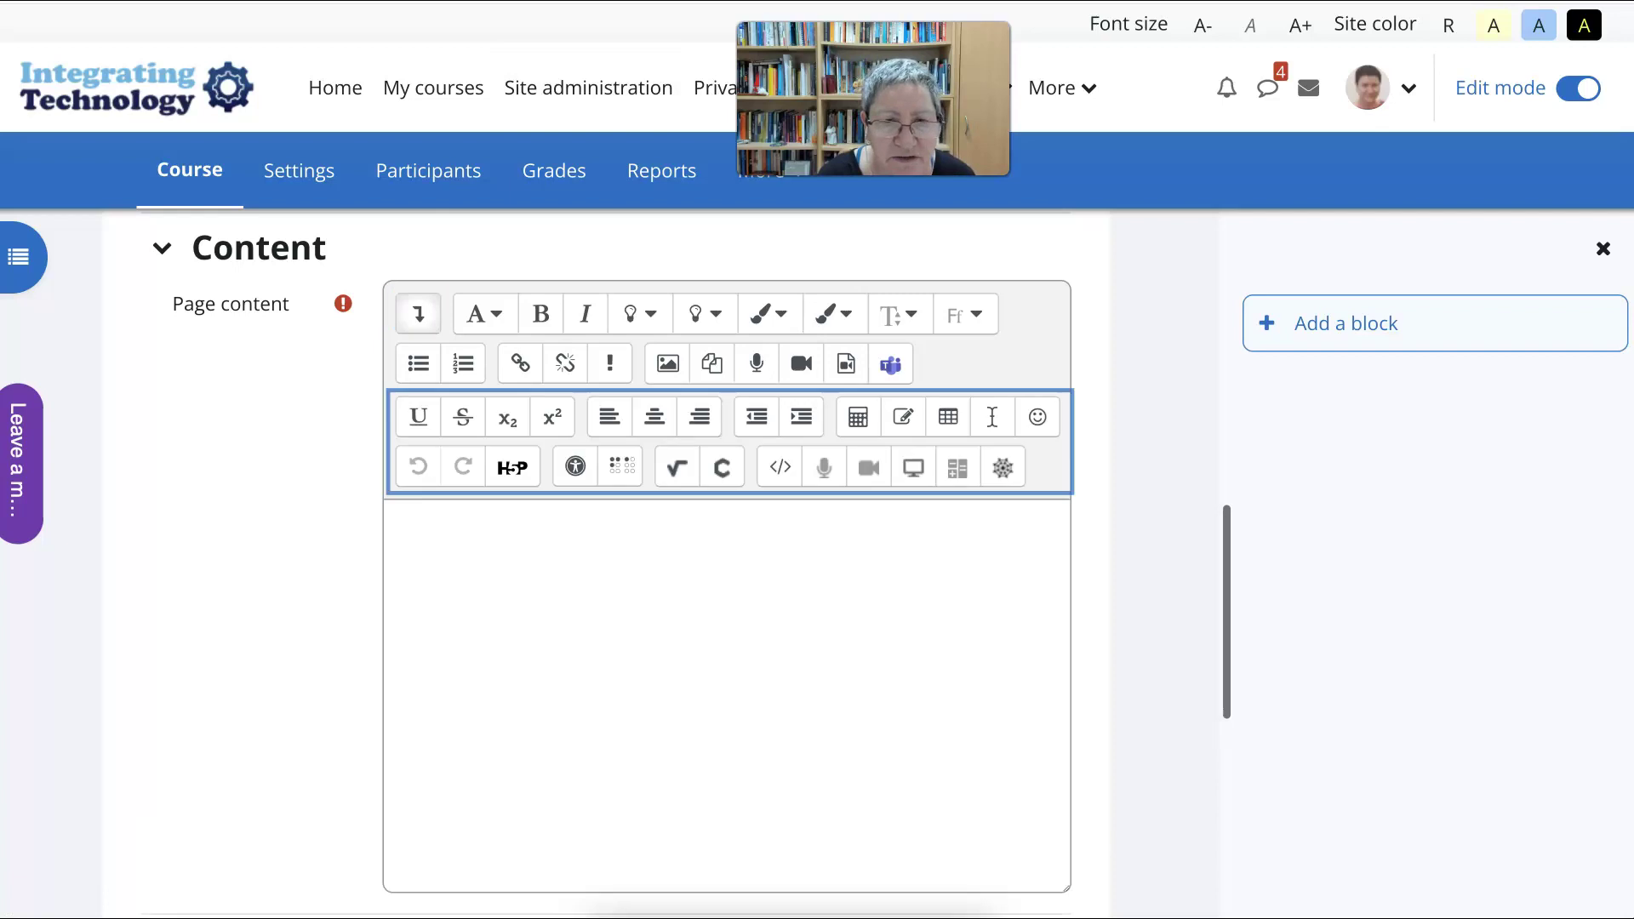
pyautogui.click(418, 314)
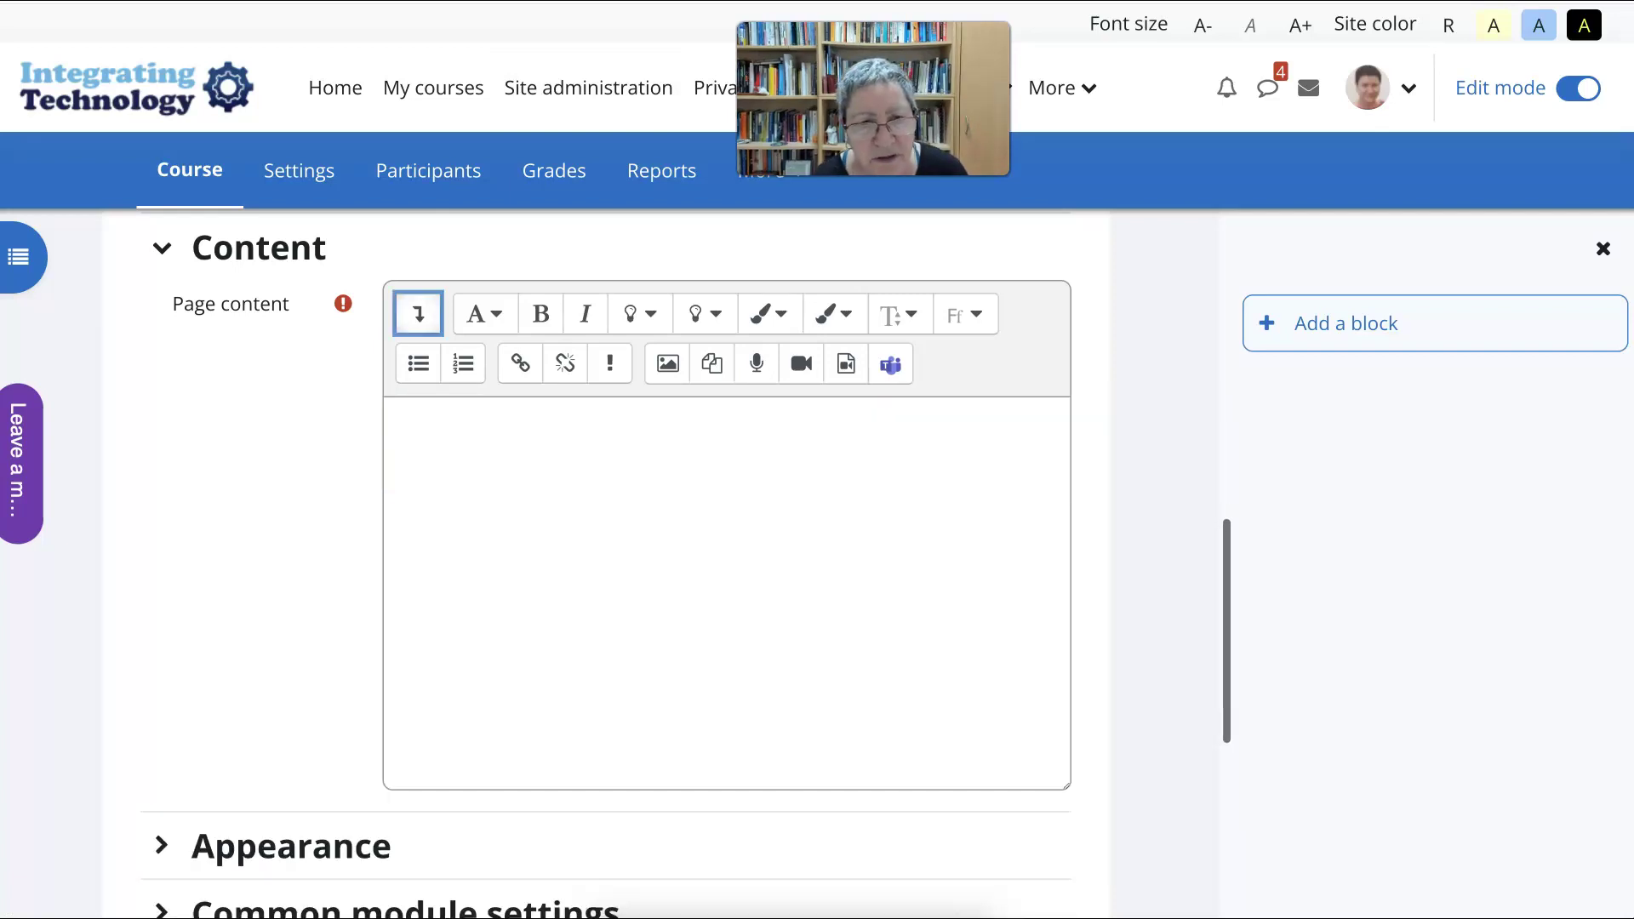
pyautogui.press('Return')
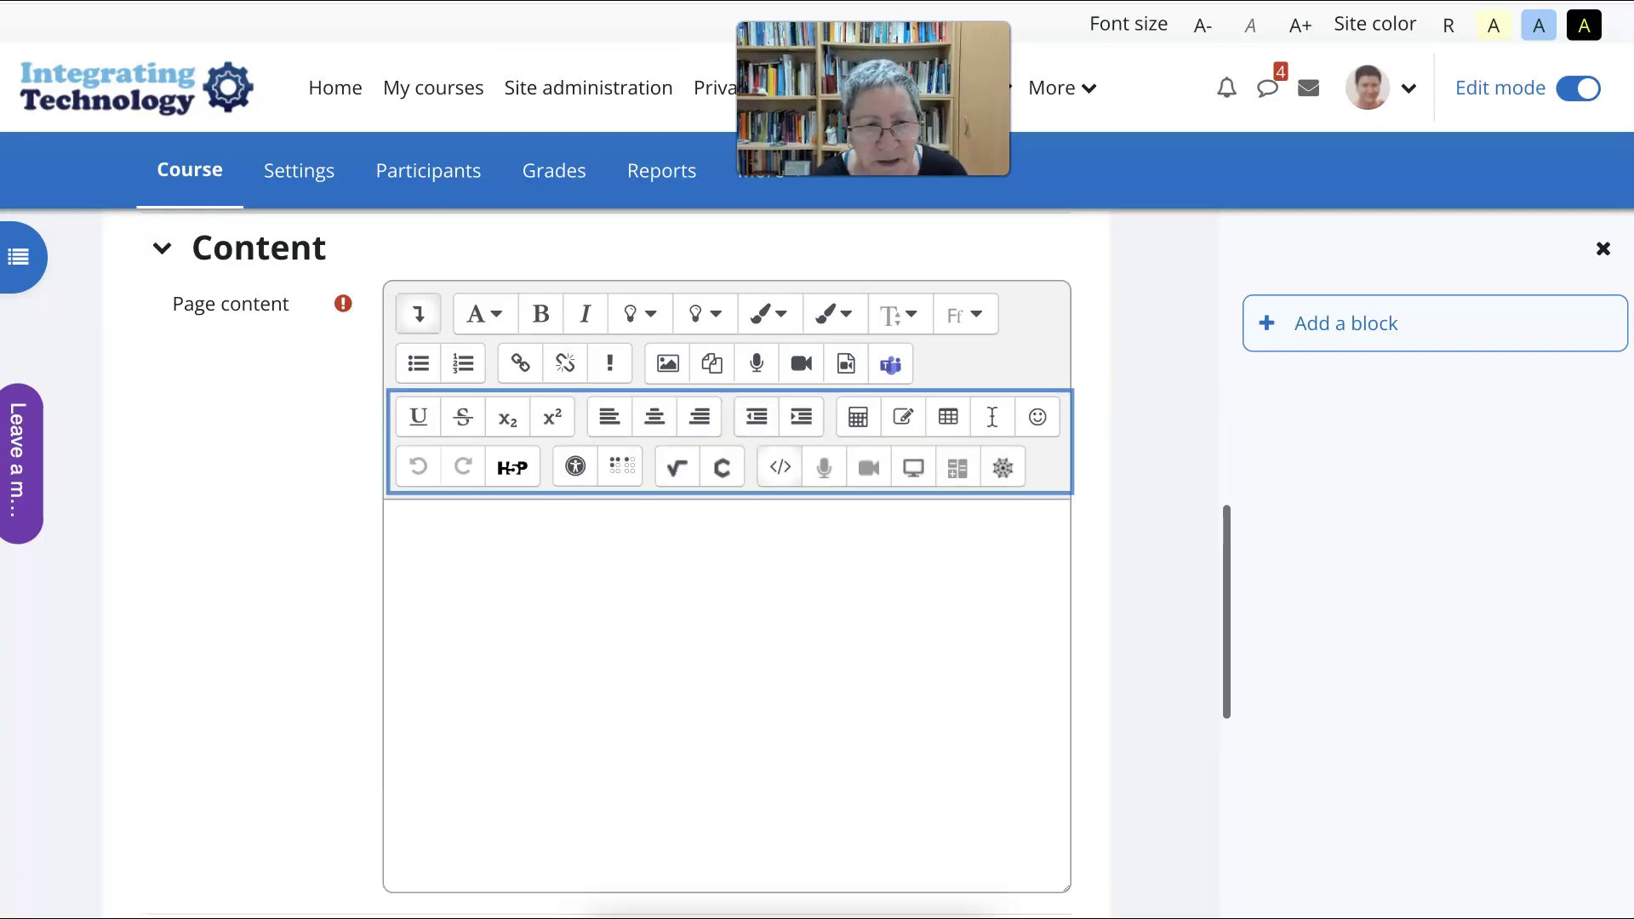
pyautogui.press('Return')
pyautogui.moveTo(543, 519); pyautogui.dragTo(966, 519)
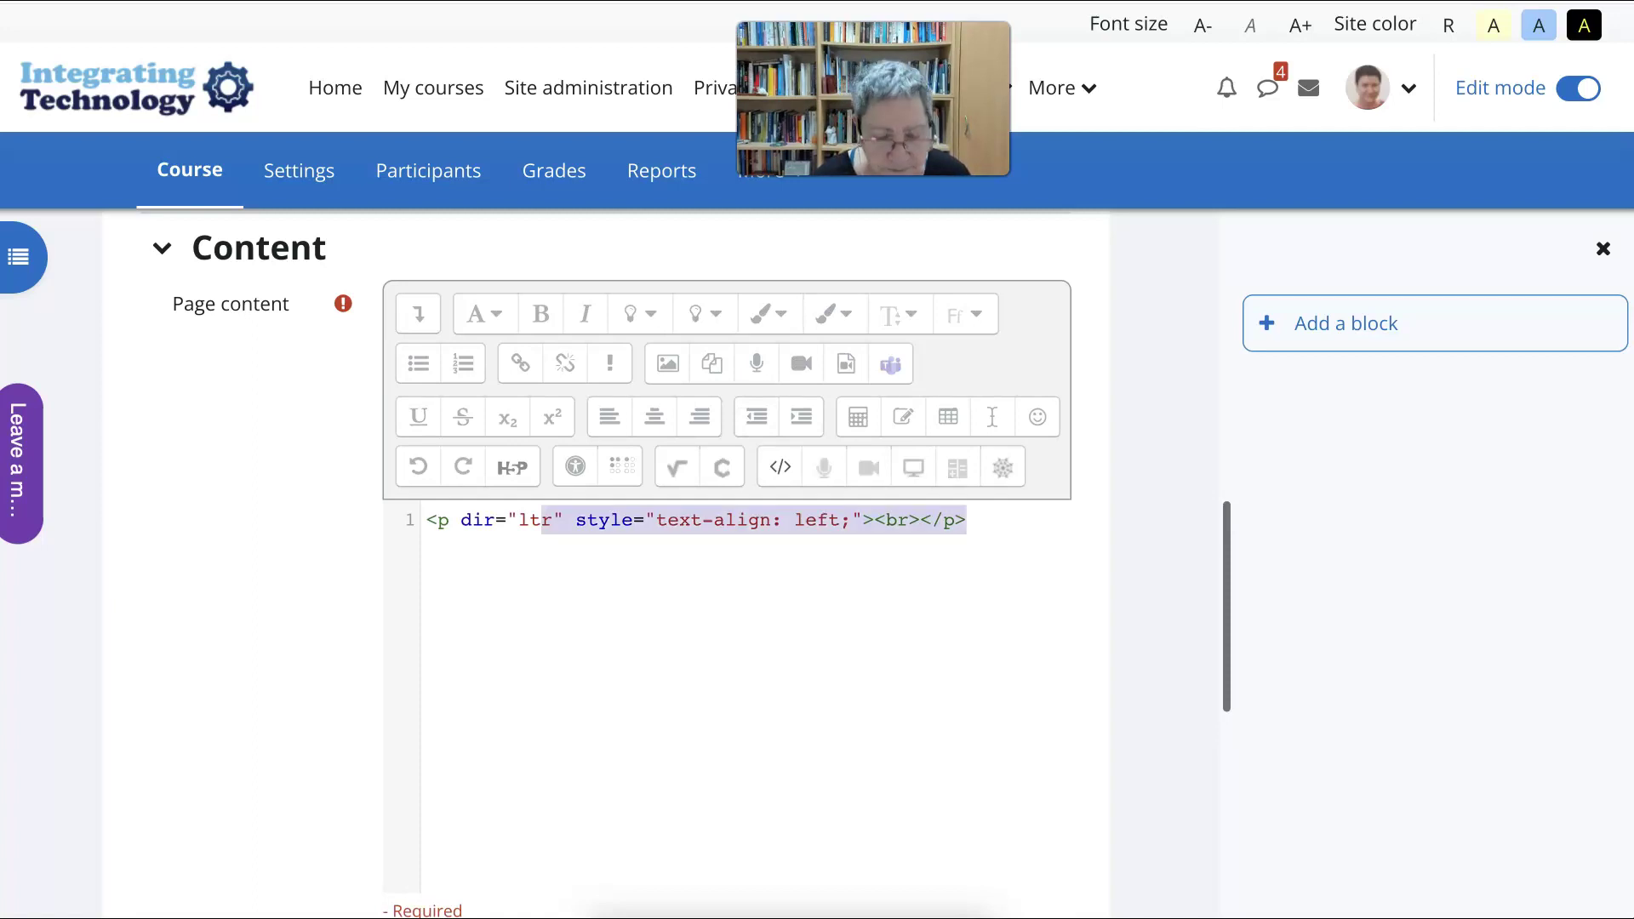
pyautogui.moveTo(542, 519); pyautogui.dragTo(318, 515)
pyautogui.hotkey('ctrl', 'v')
# - Set Completion tracking to 'Do not indicate activity completion'
pyautogui.scroll(-8, 319, 515)
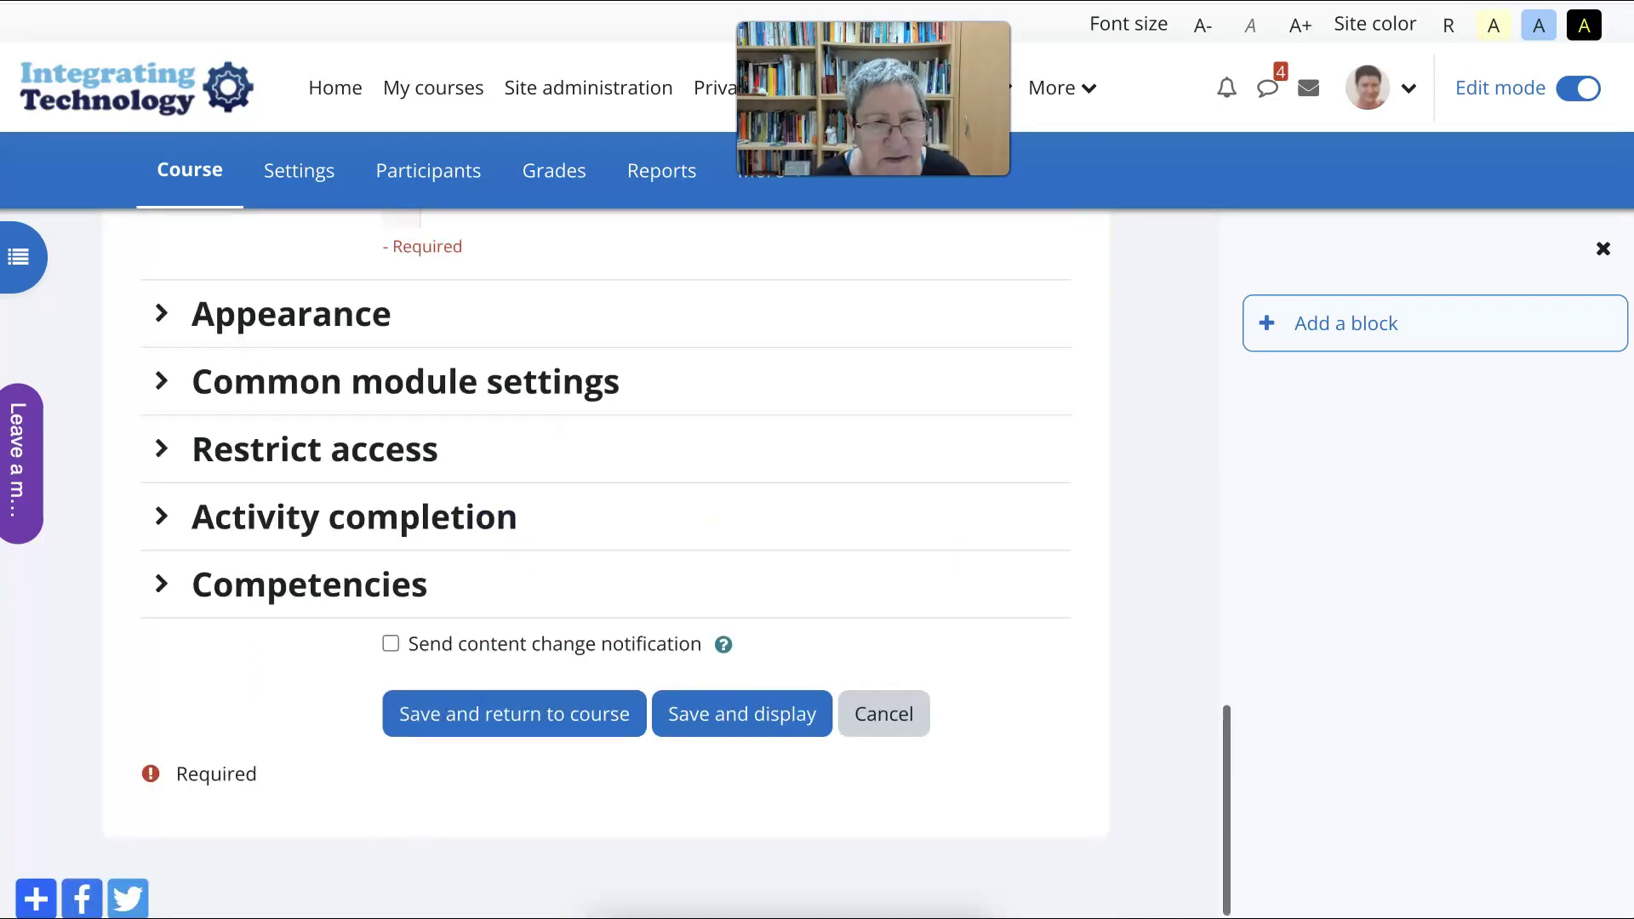
pyautogui.scroll(3, 318, 515)
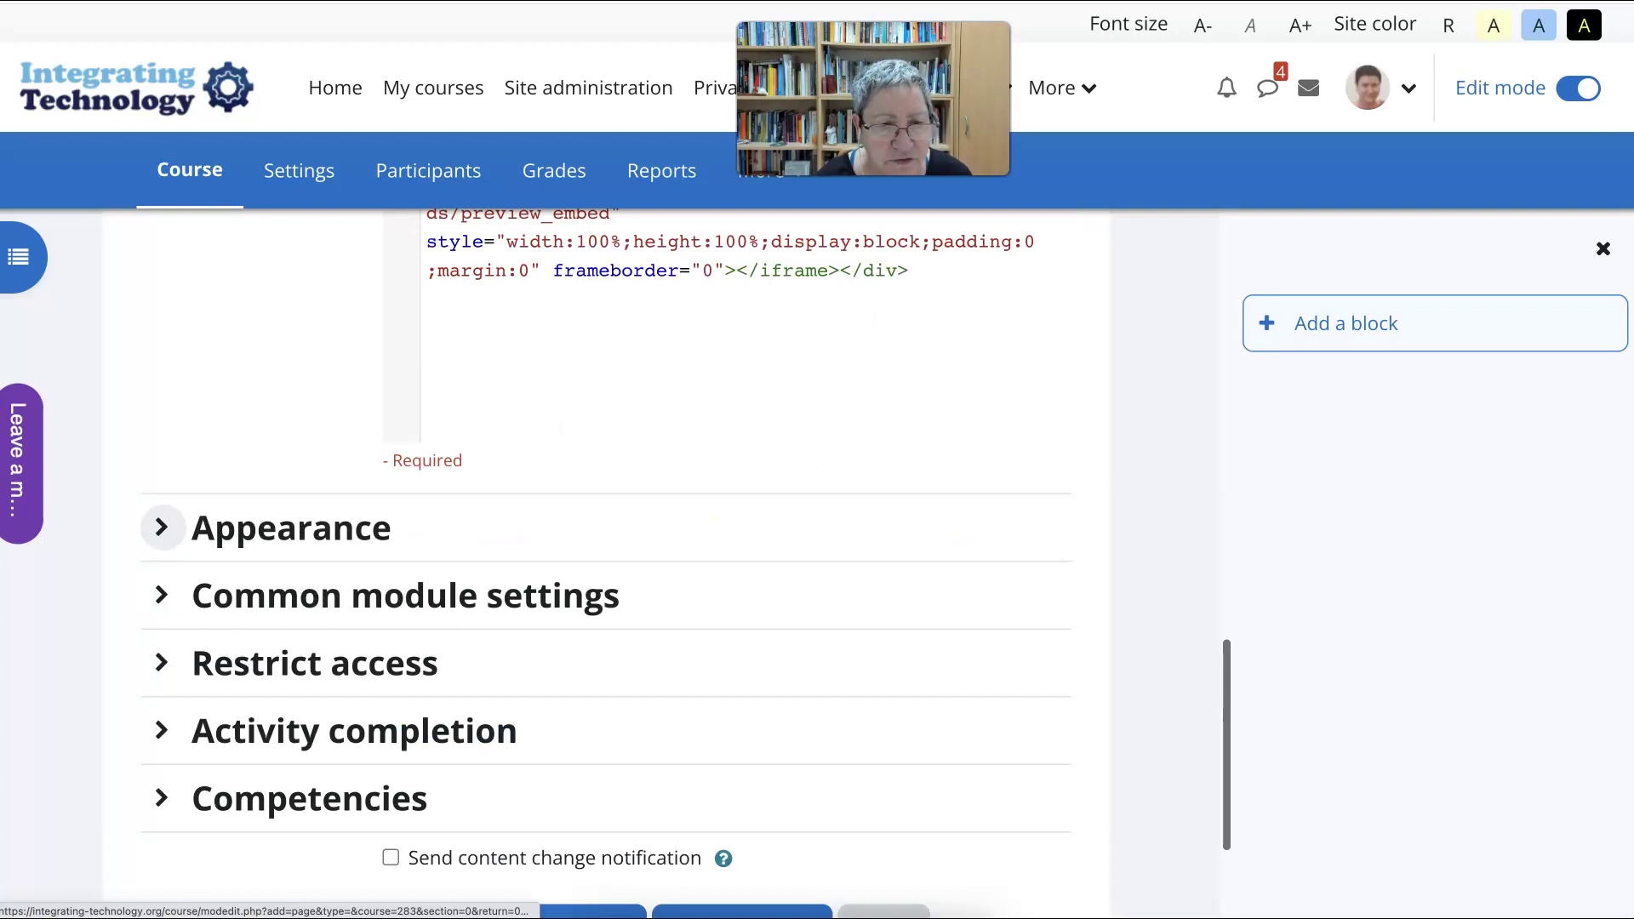
pyautogui.click(163, 527)
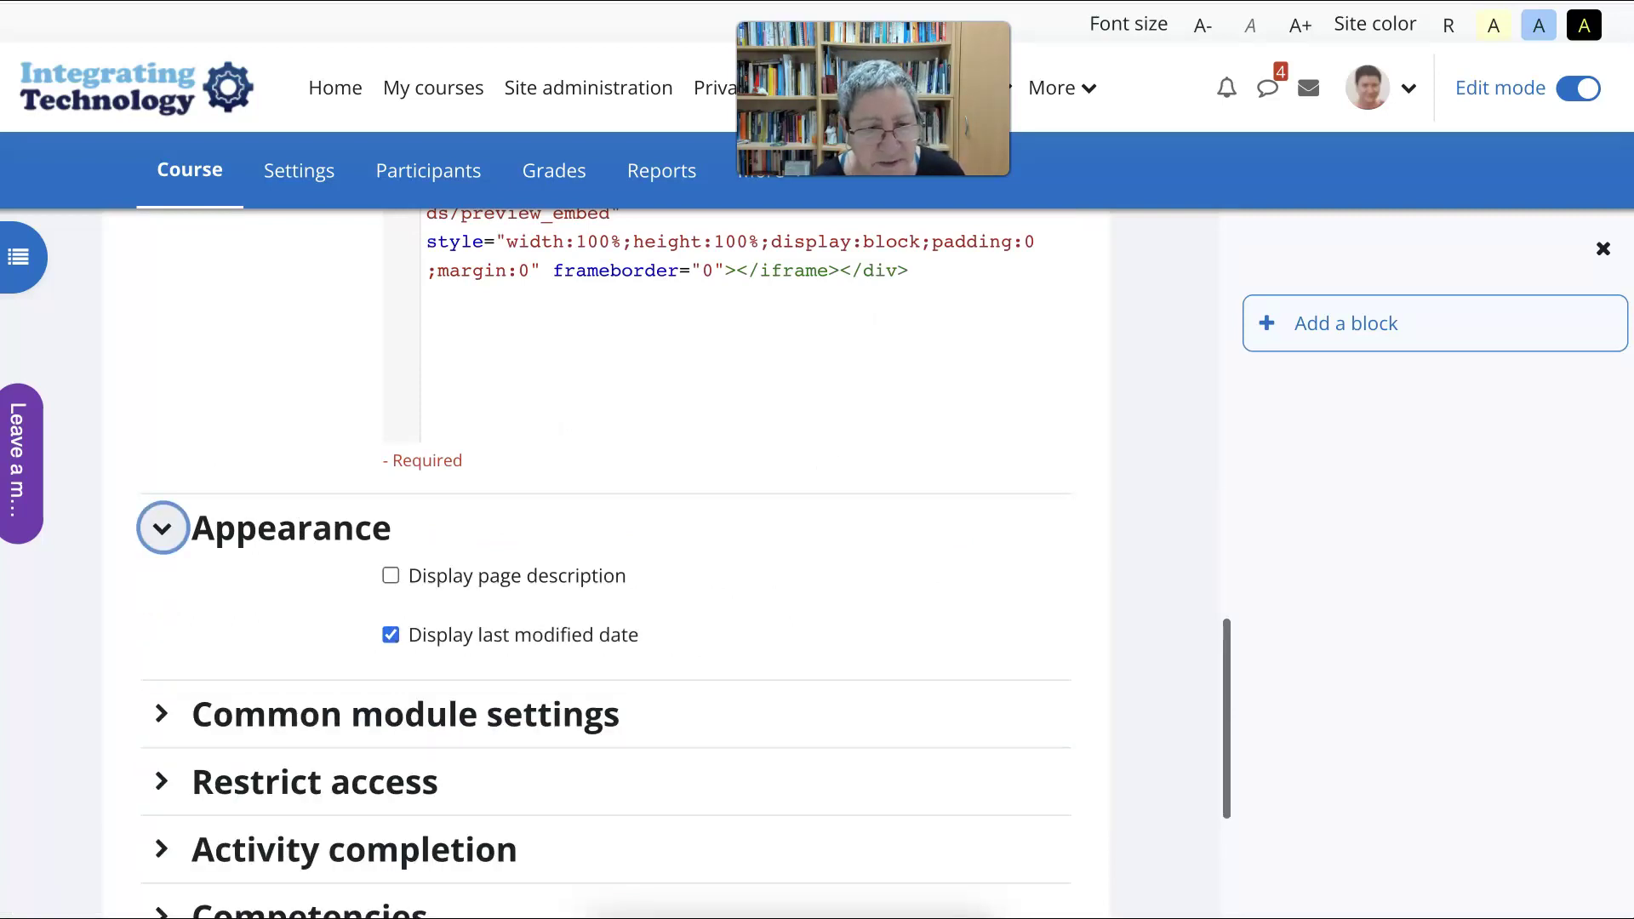
pyautogui.scroll(-3, 161, 647)
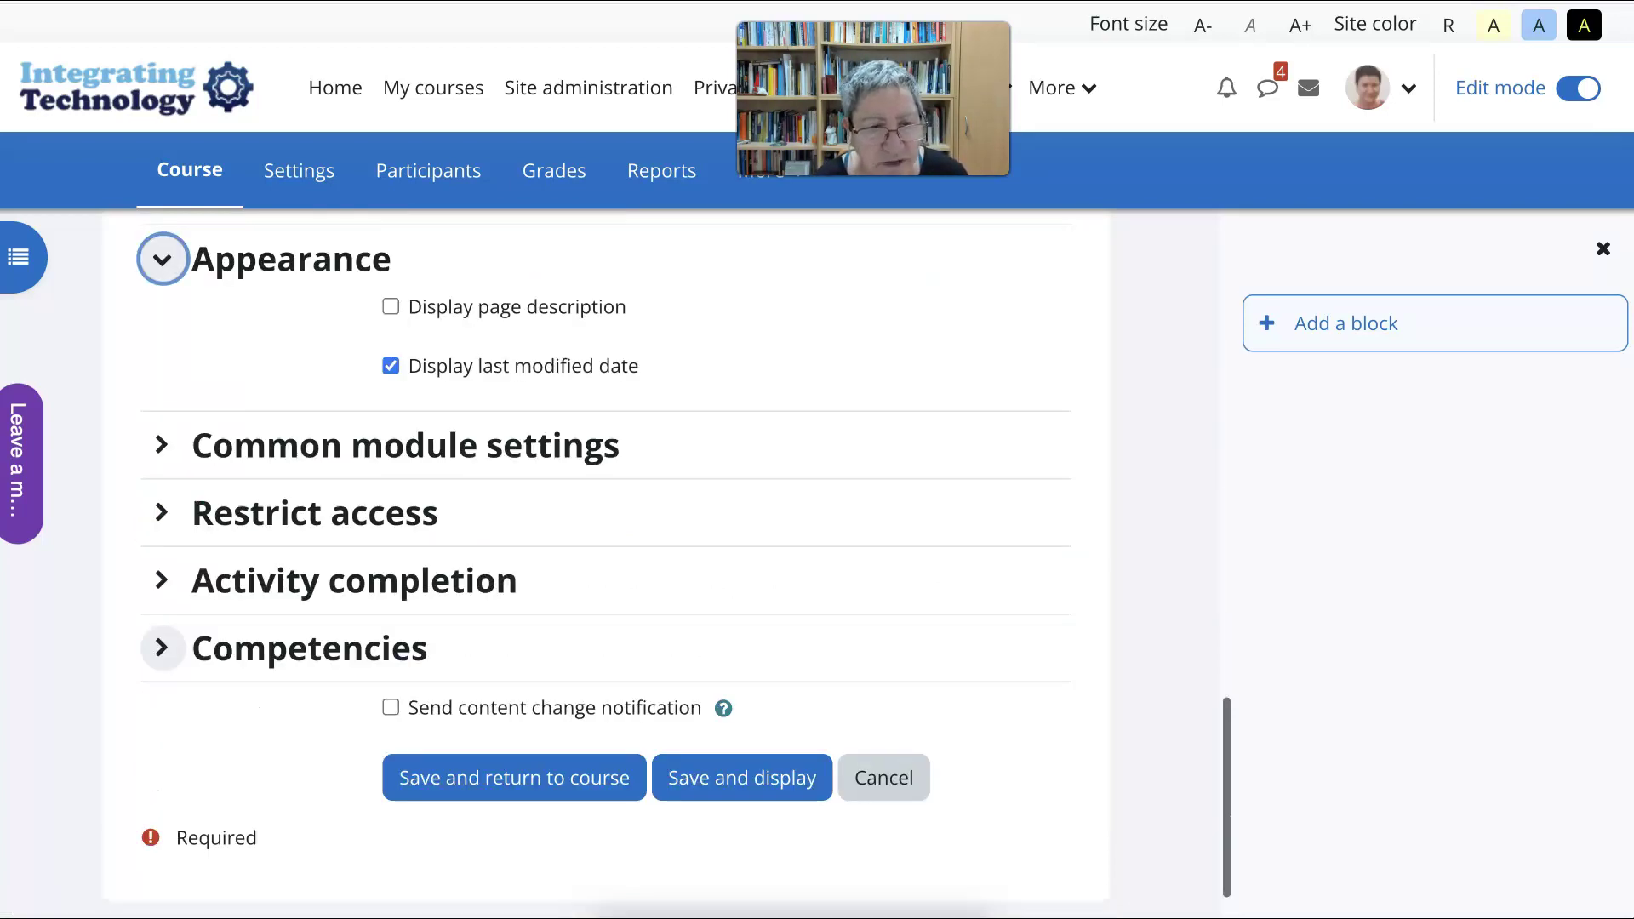
pyautogui.click(163, 555)
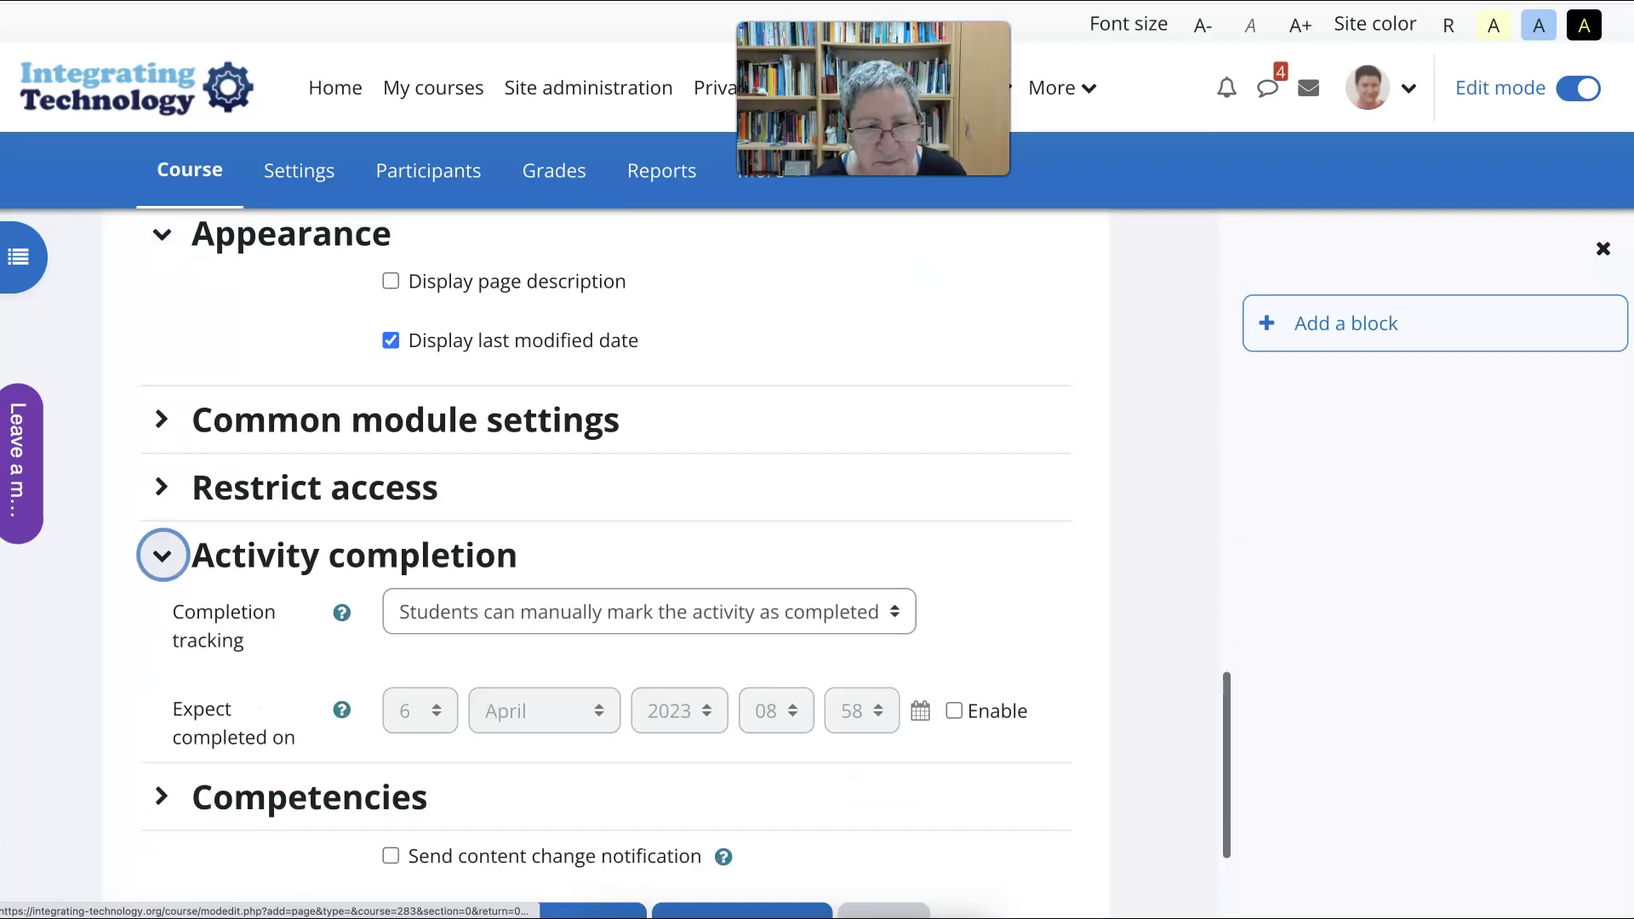
pyautogui.click(647, 612)
pyautogui.press('Return')
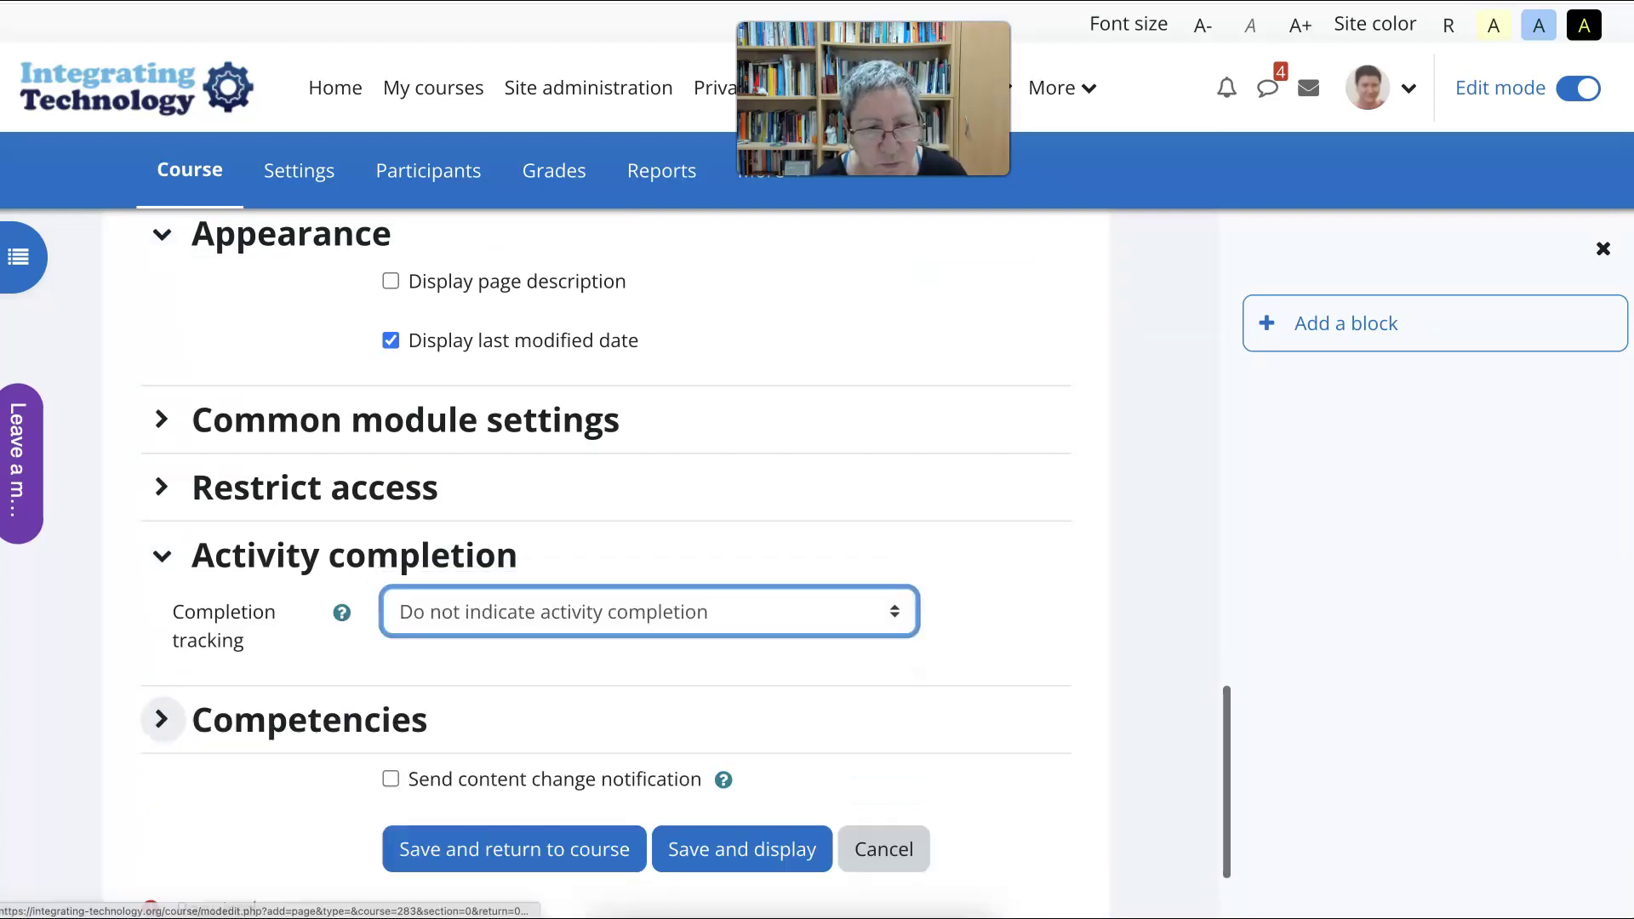
# - Tick Send content change notification and save, returning to the course
pyautogui.scroll(-2, 595, 553)
pyautogui.click(390, 662)
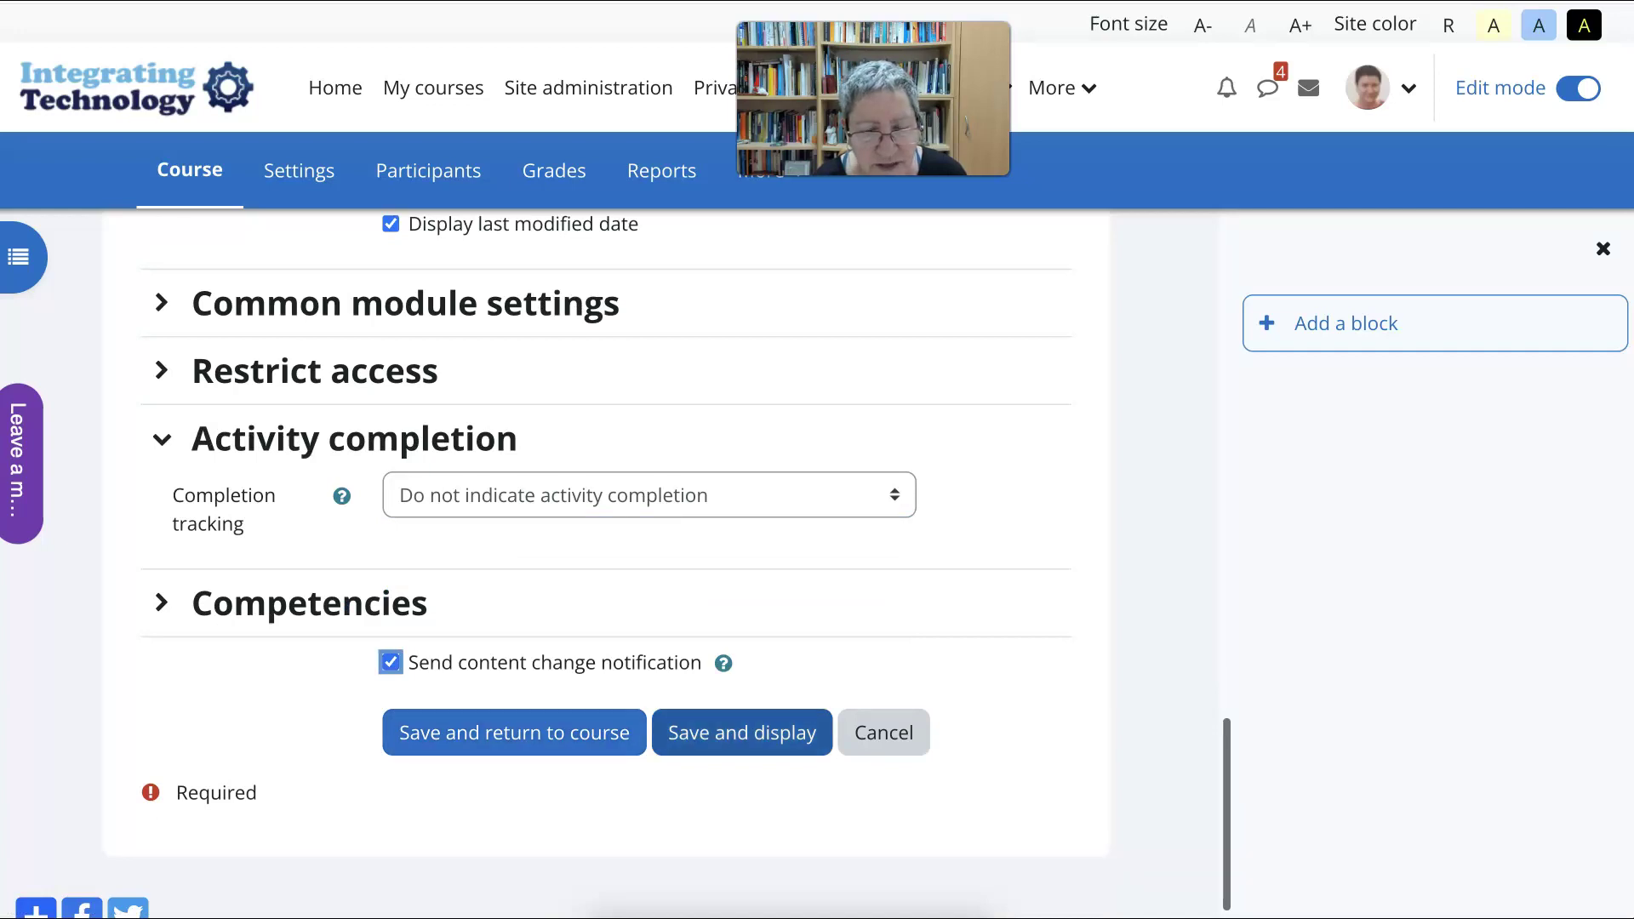
pyautogui.click(625, 733)
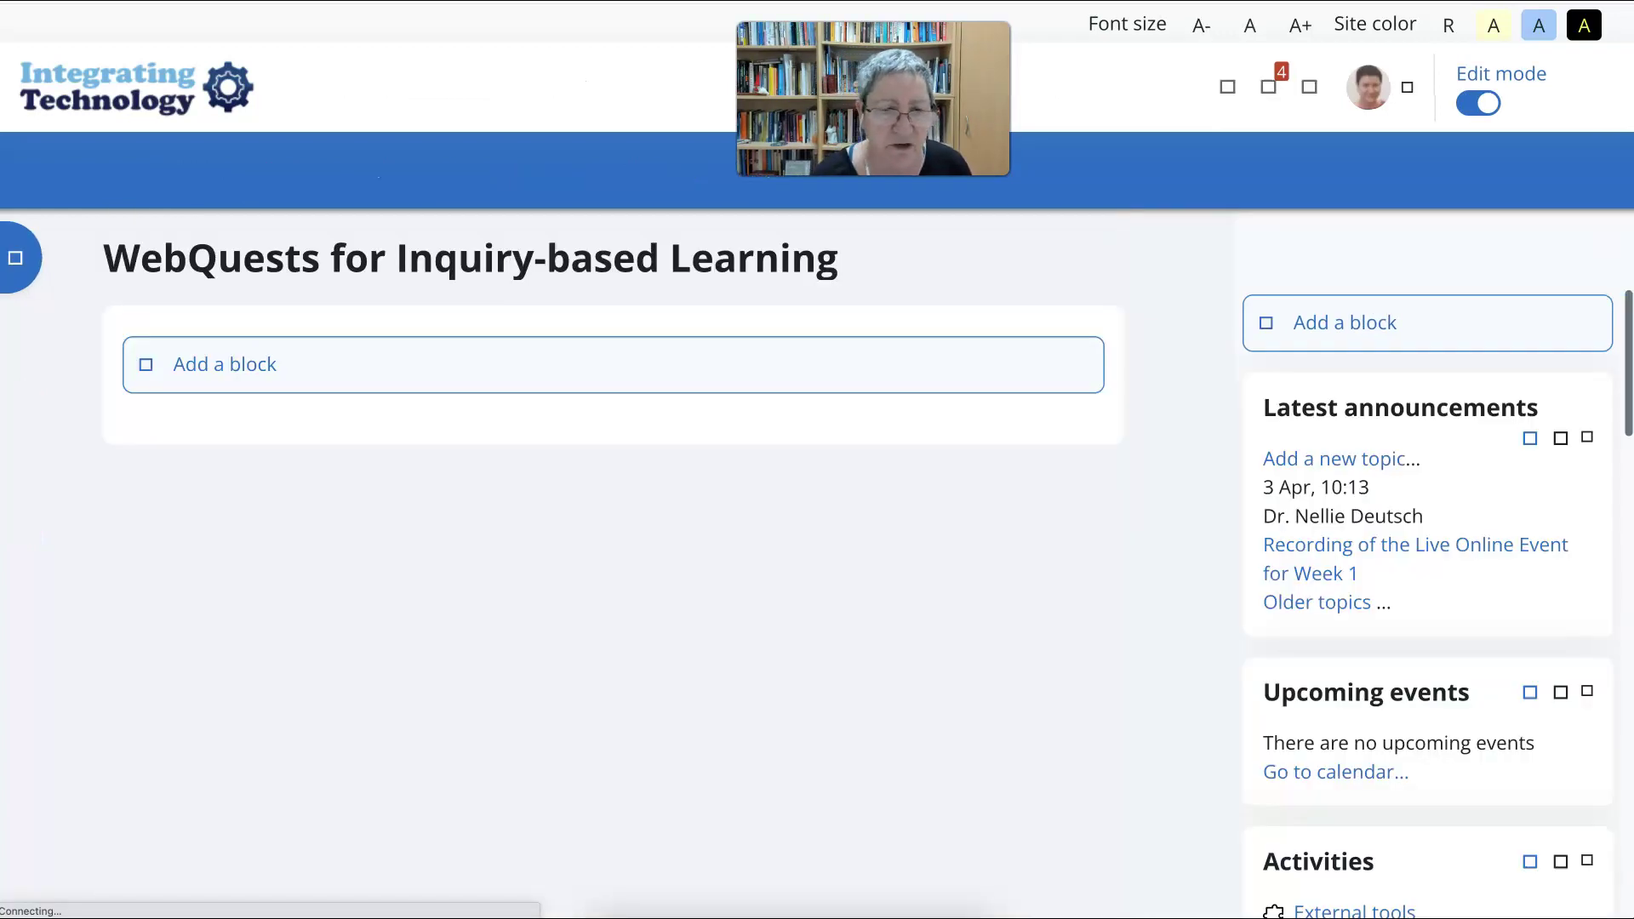
# - Scroll to the bottom of the course and open the Collaboration on Padlet page
pyautogui.scroll(-5, 517, 617)
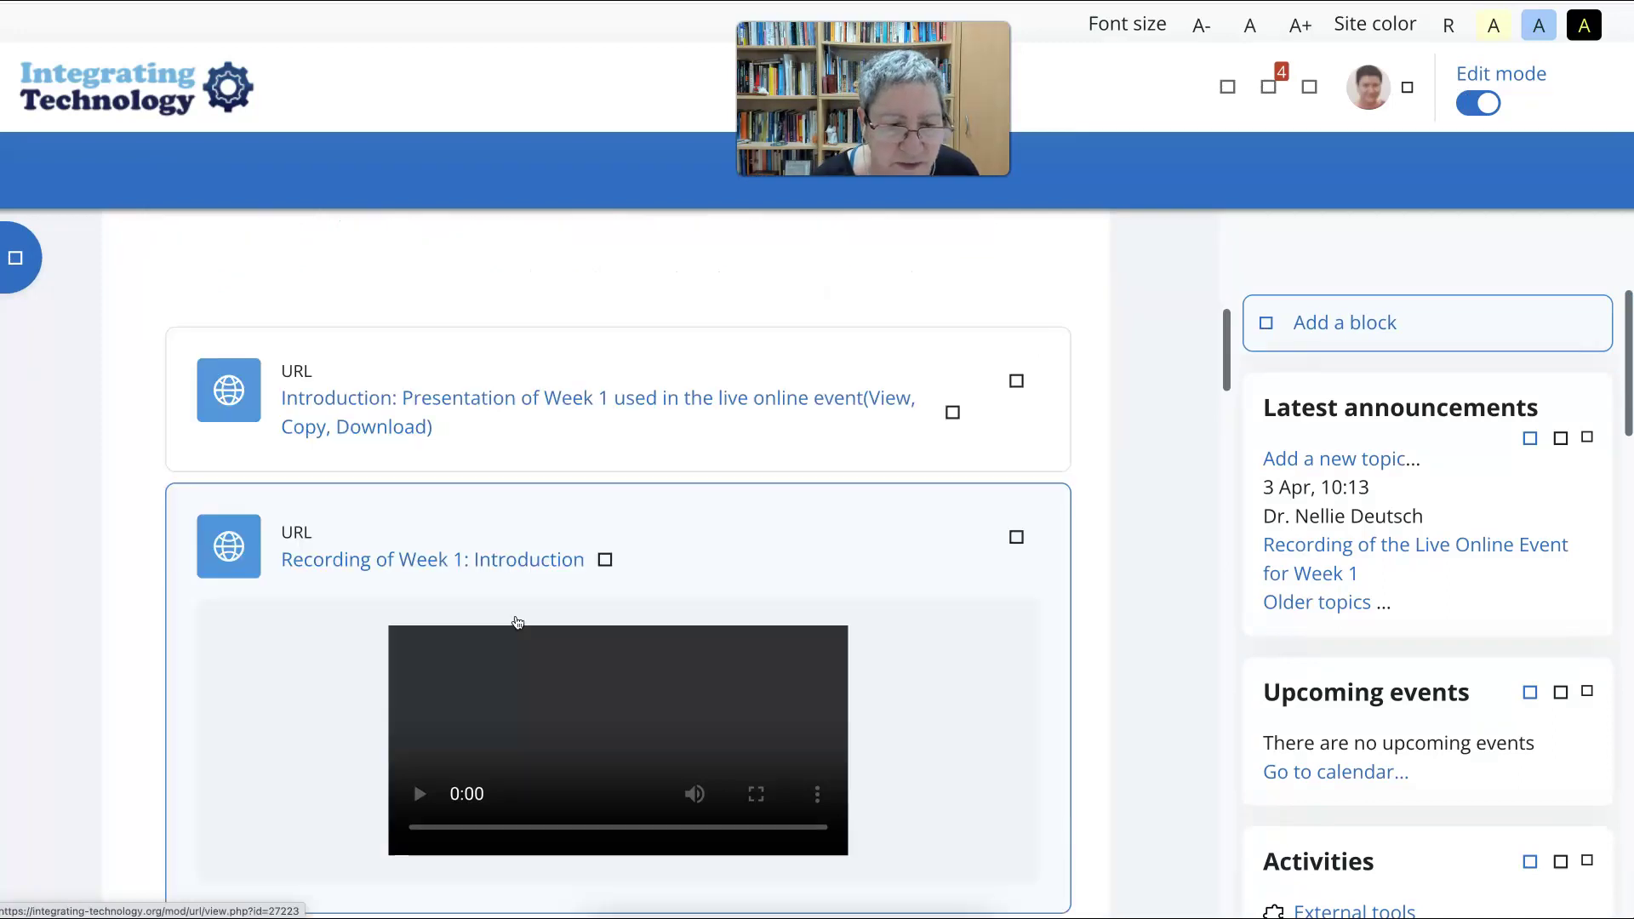
pyautogui.scroll(-5, 517, 617)
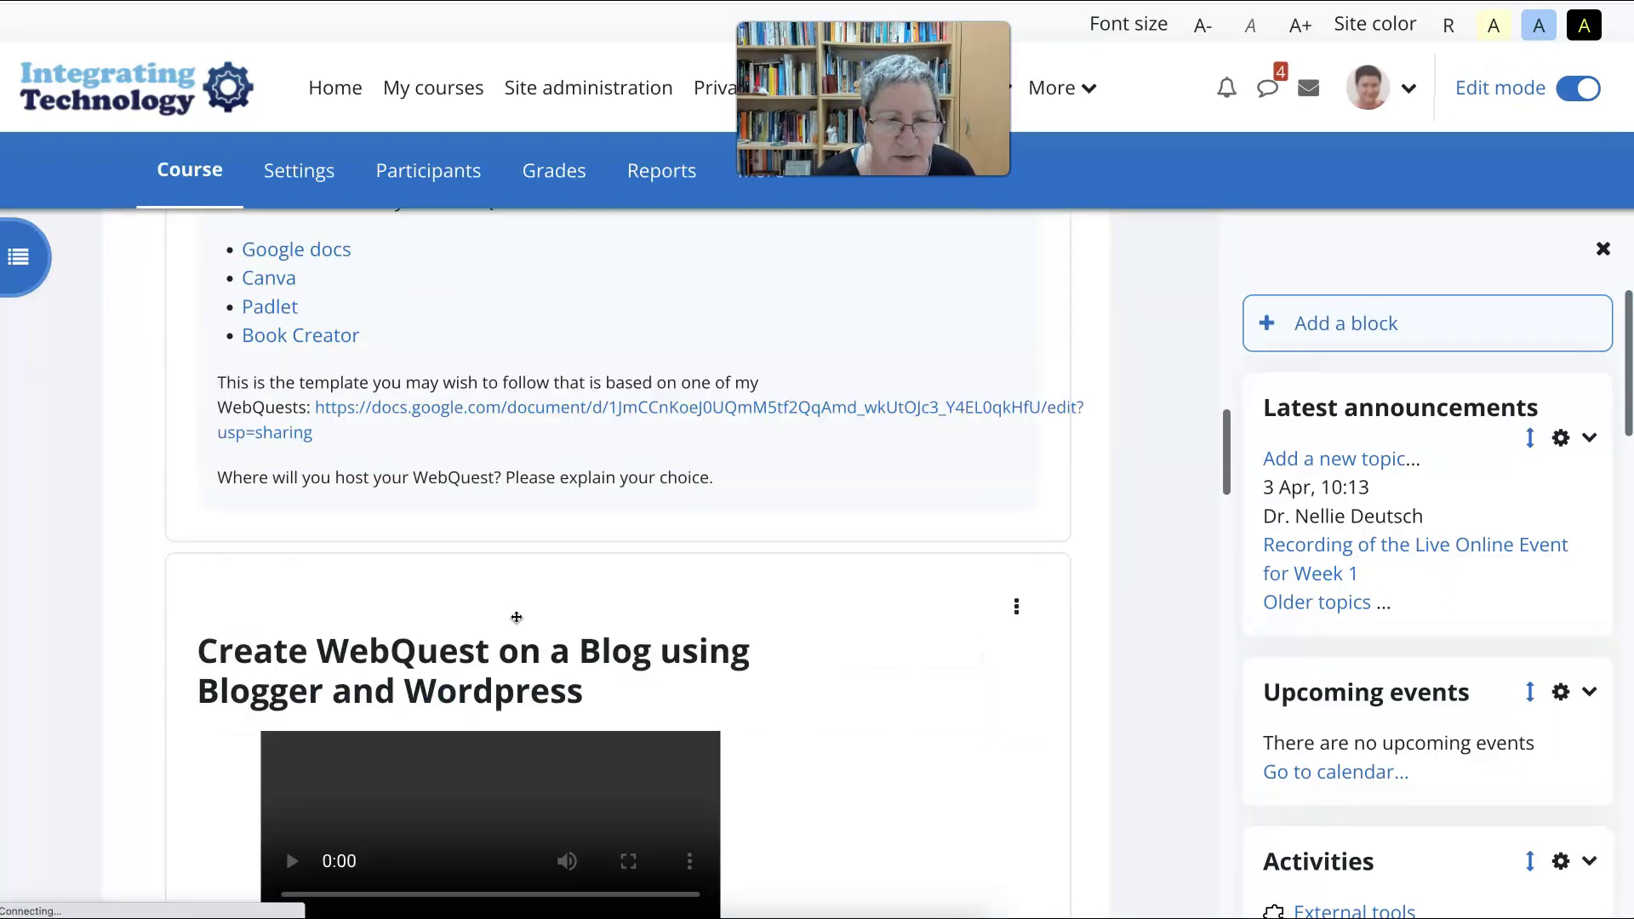
pyautogui.scroll(-3, 516, 617)
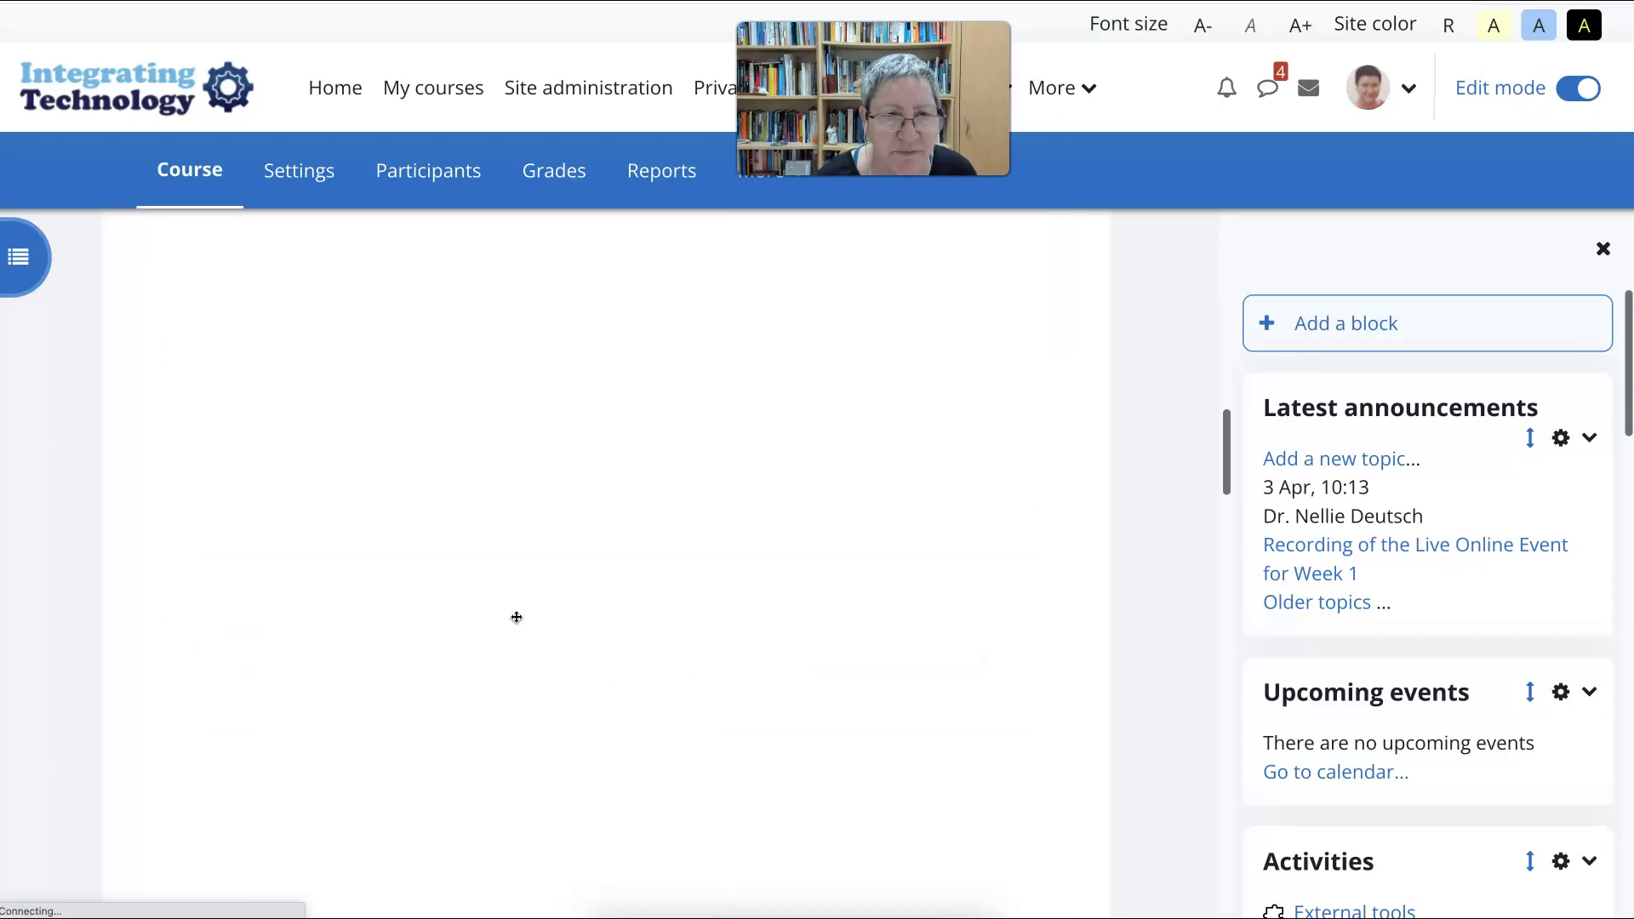
pyautogui.scroll(-5, 517, 616)
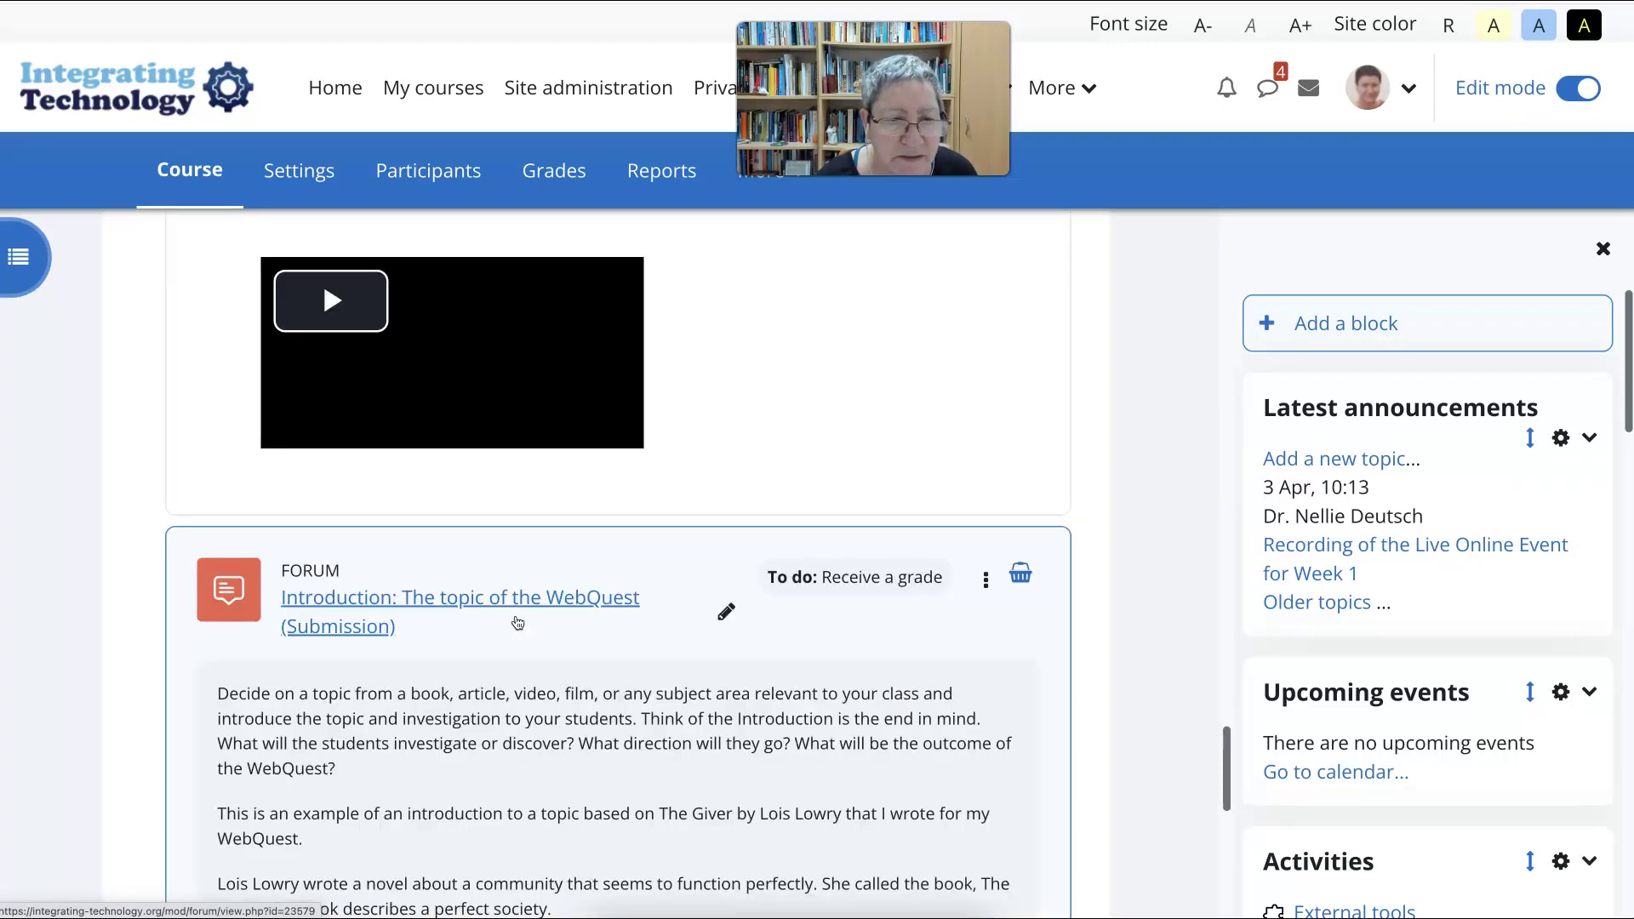
pyautogui.scroll(-6, 517, 622)
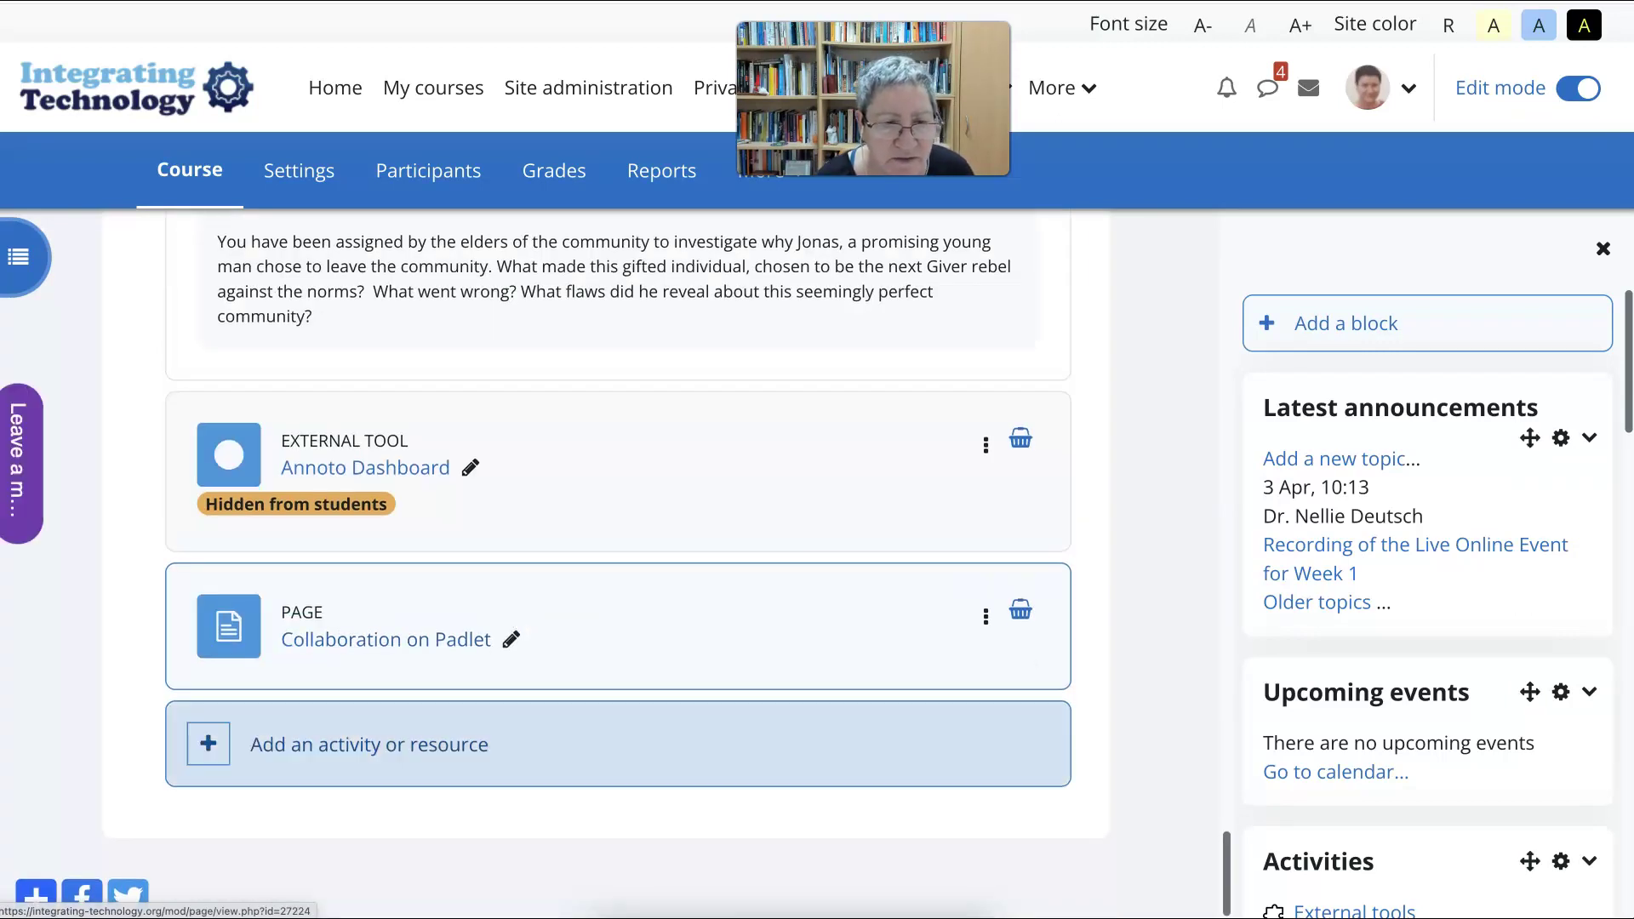
pyautogui.click(424, 643)
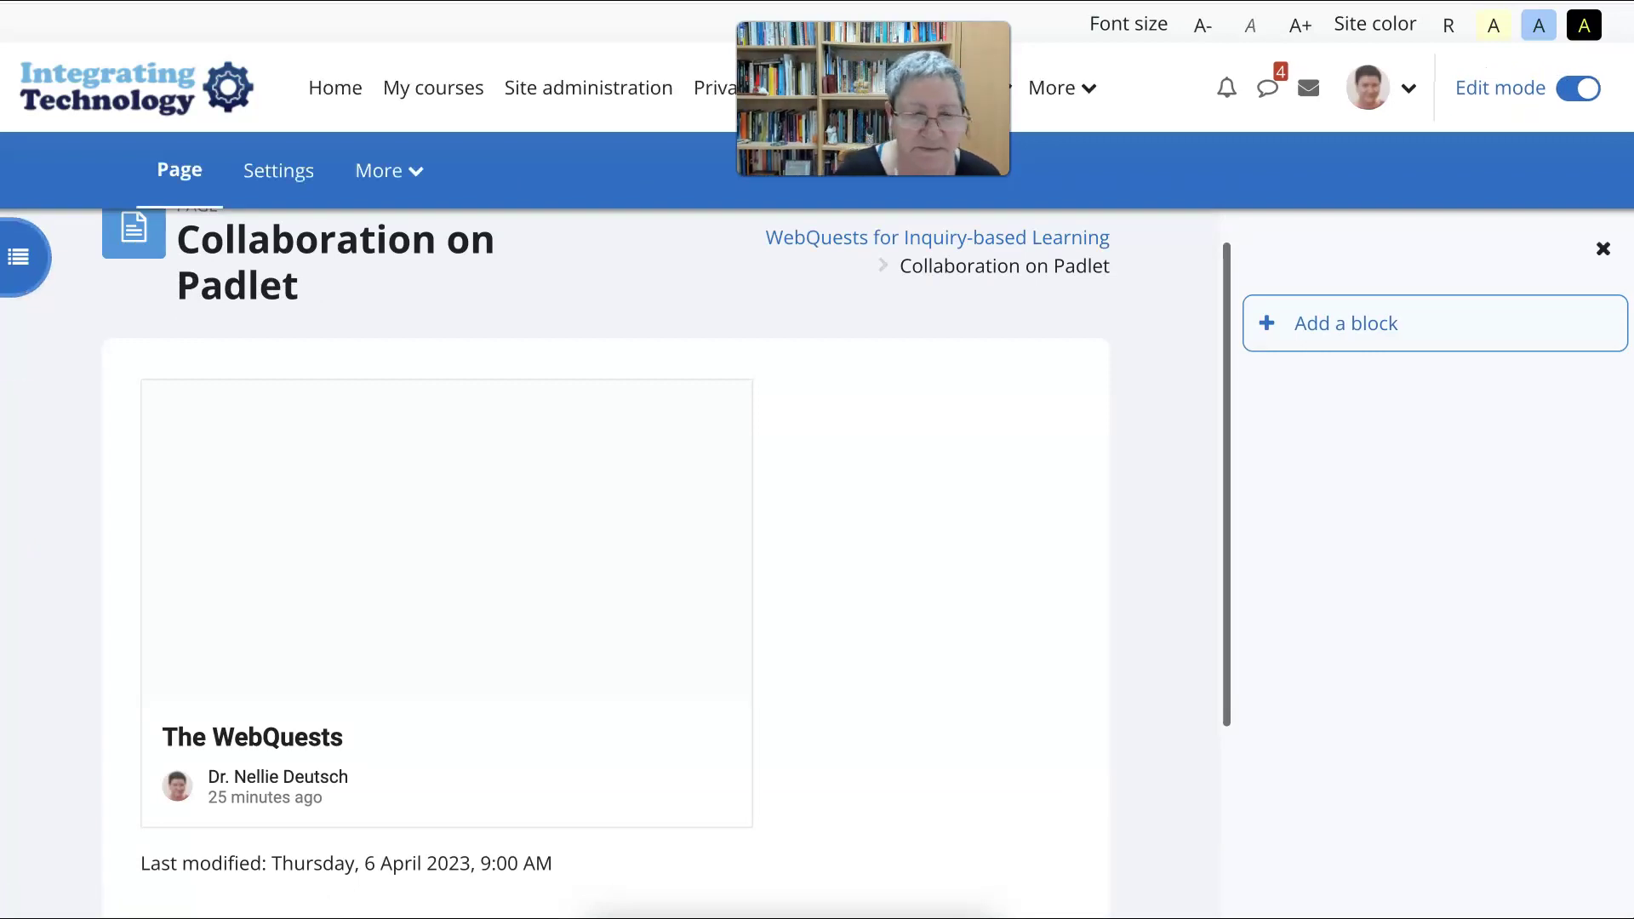
pyautogui.scroll(-1, 595, 561)
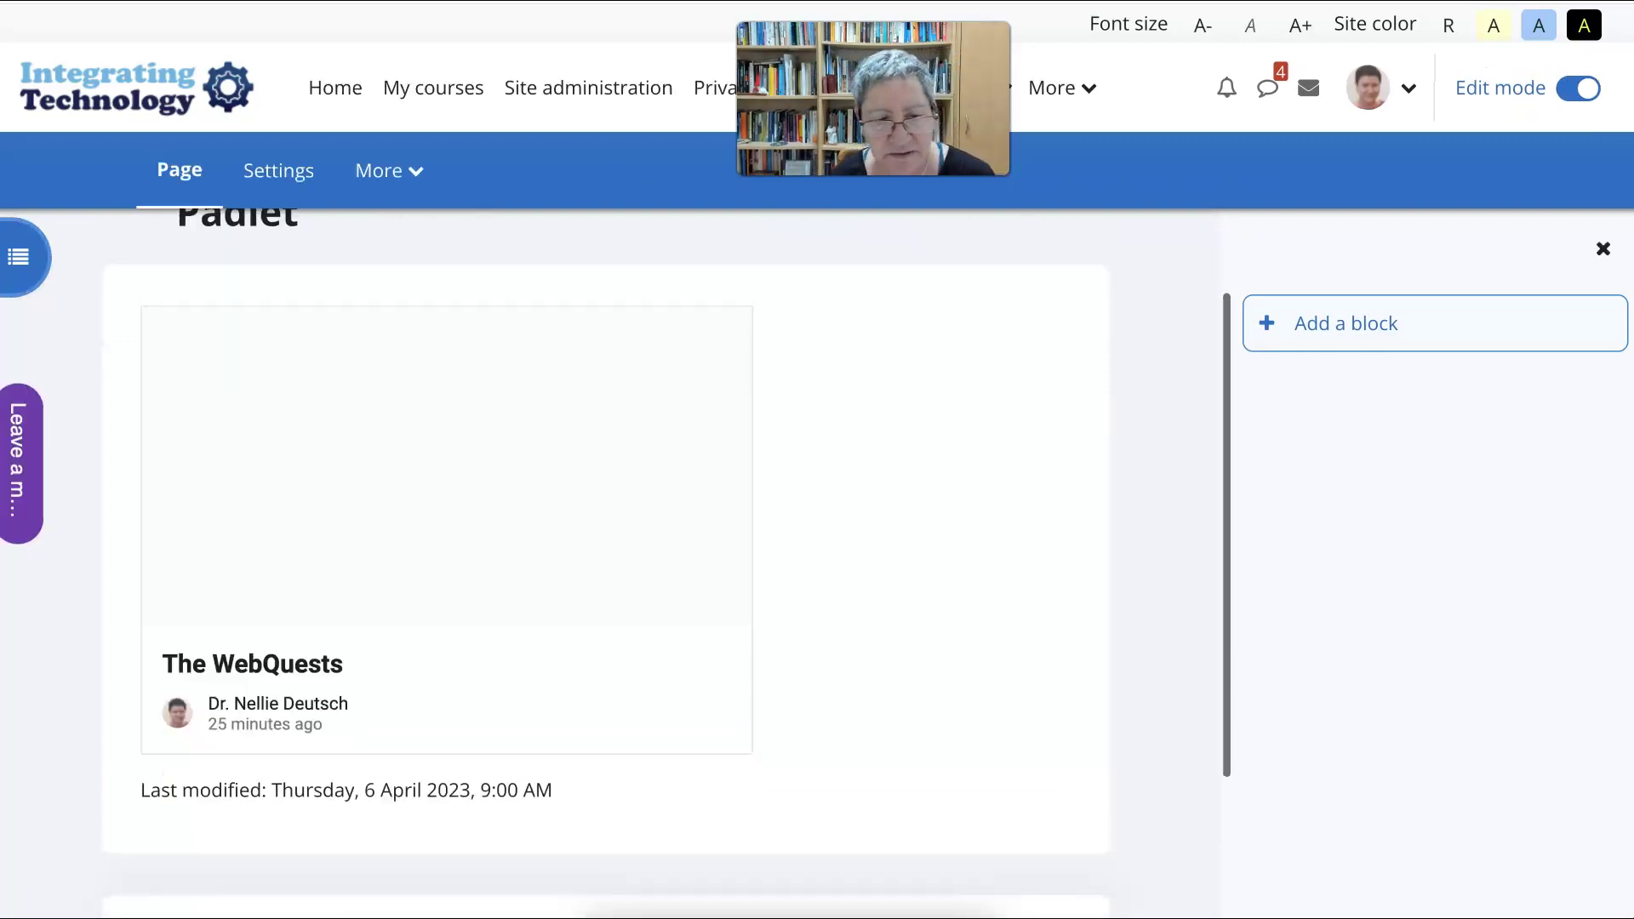
pyautogui.scroll(-1, 580, 554)
pyautogui.scroll(3, 580, 553)
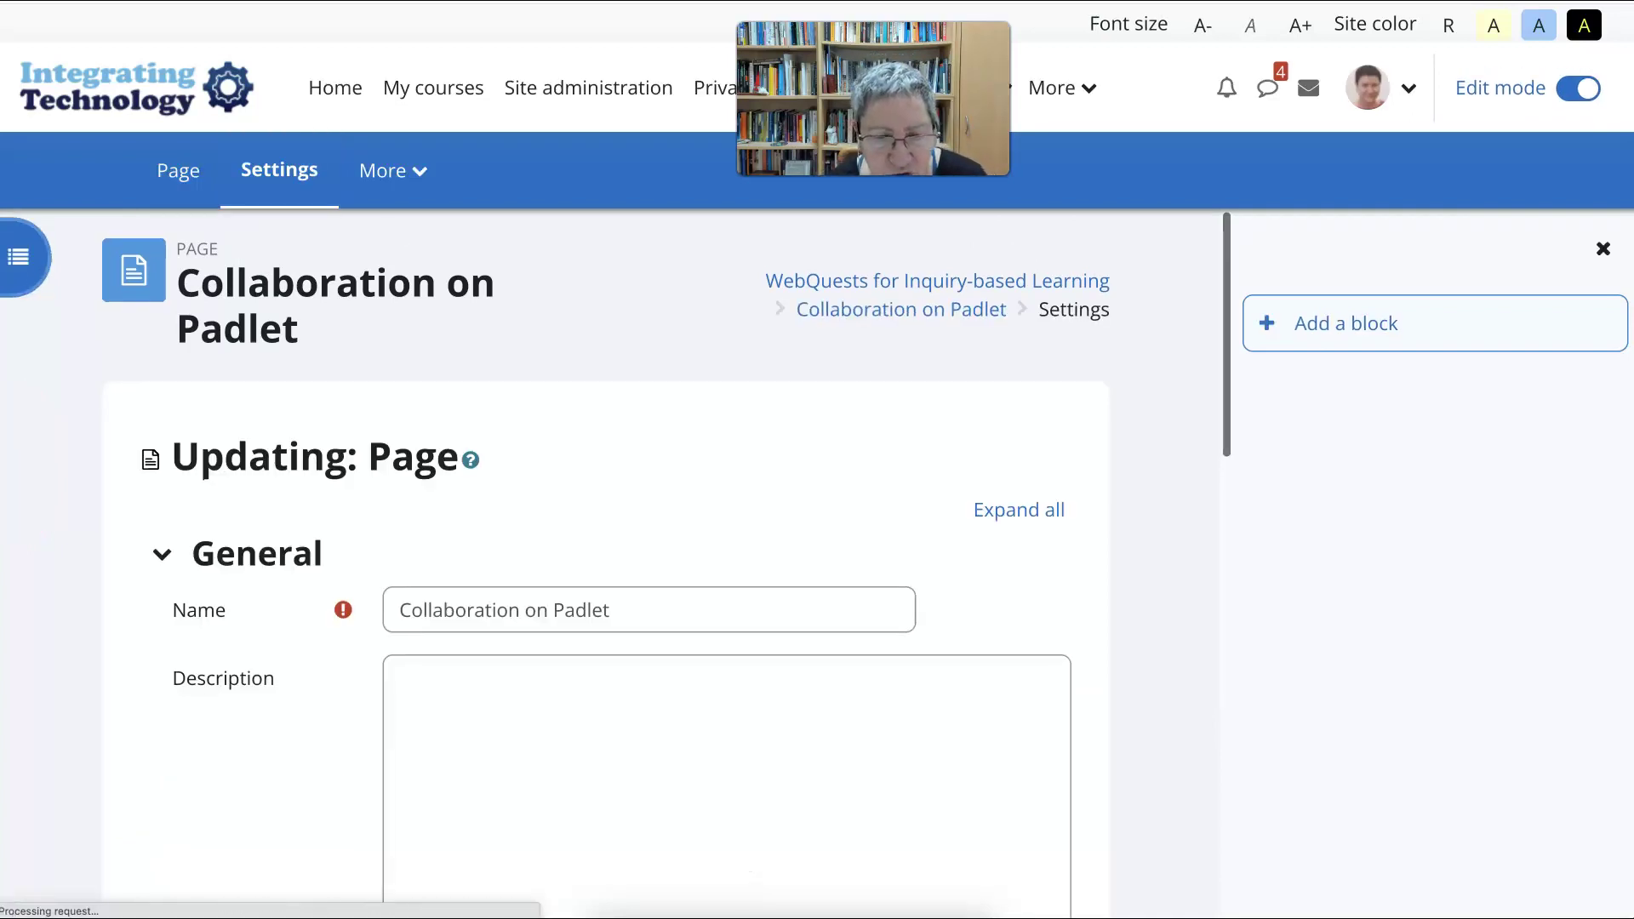
# - Tick 'Display description on course page' and paste the embed code into the Description's HTML source
pyautogui.scroll(-4, 596, 553)
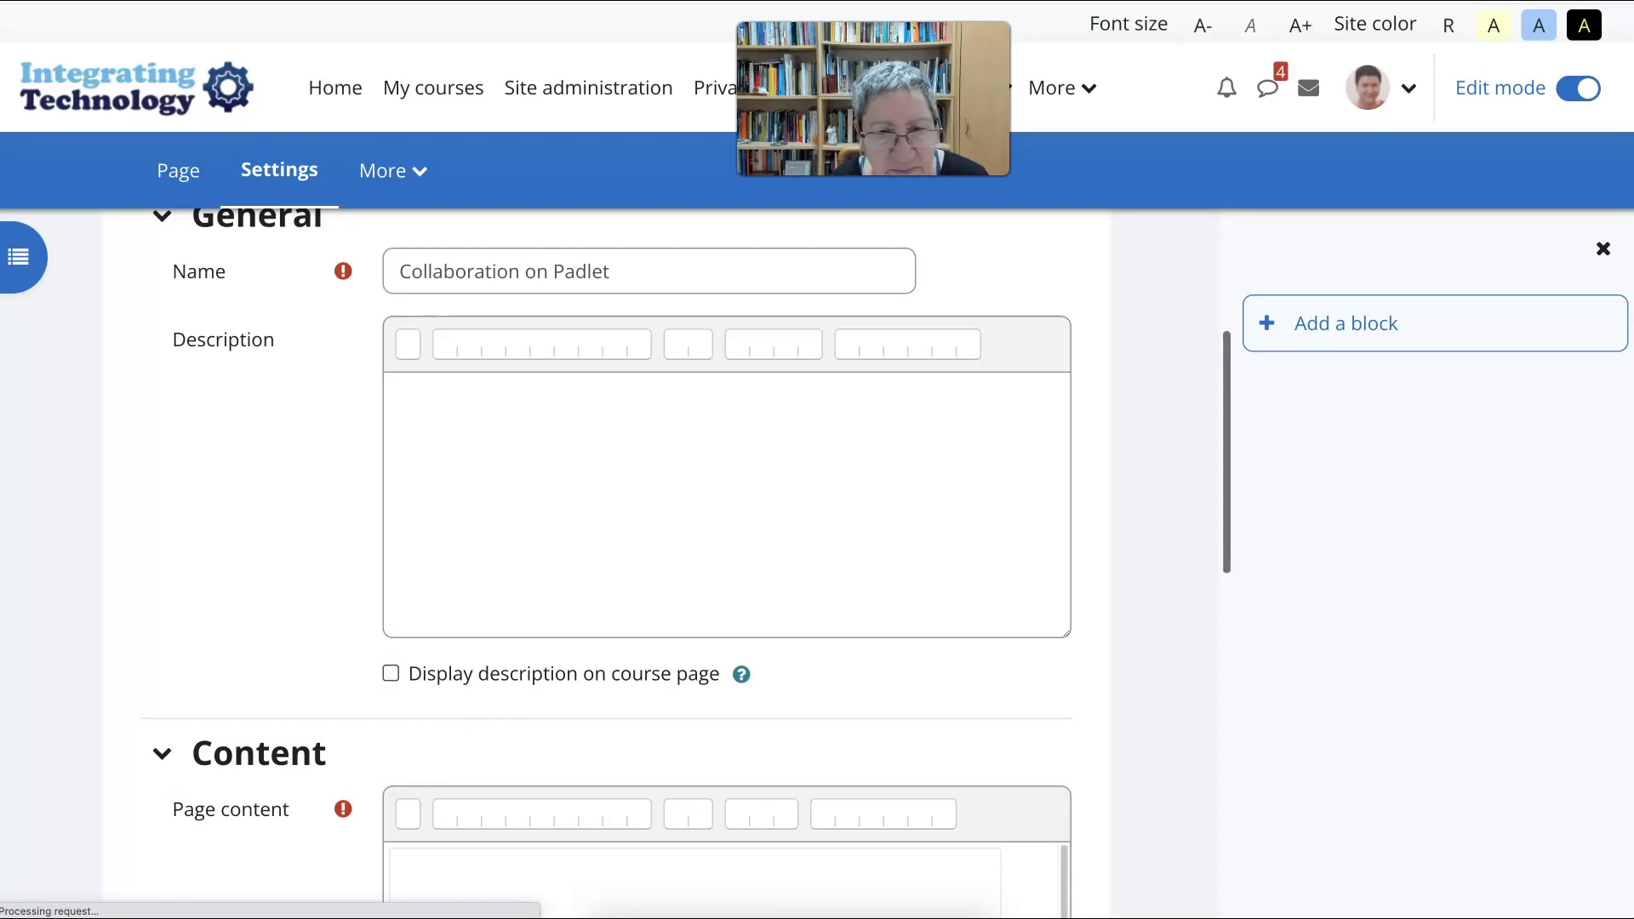
pyautogui.click(391, 733)
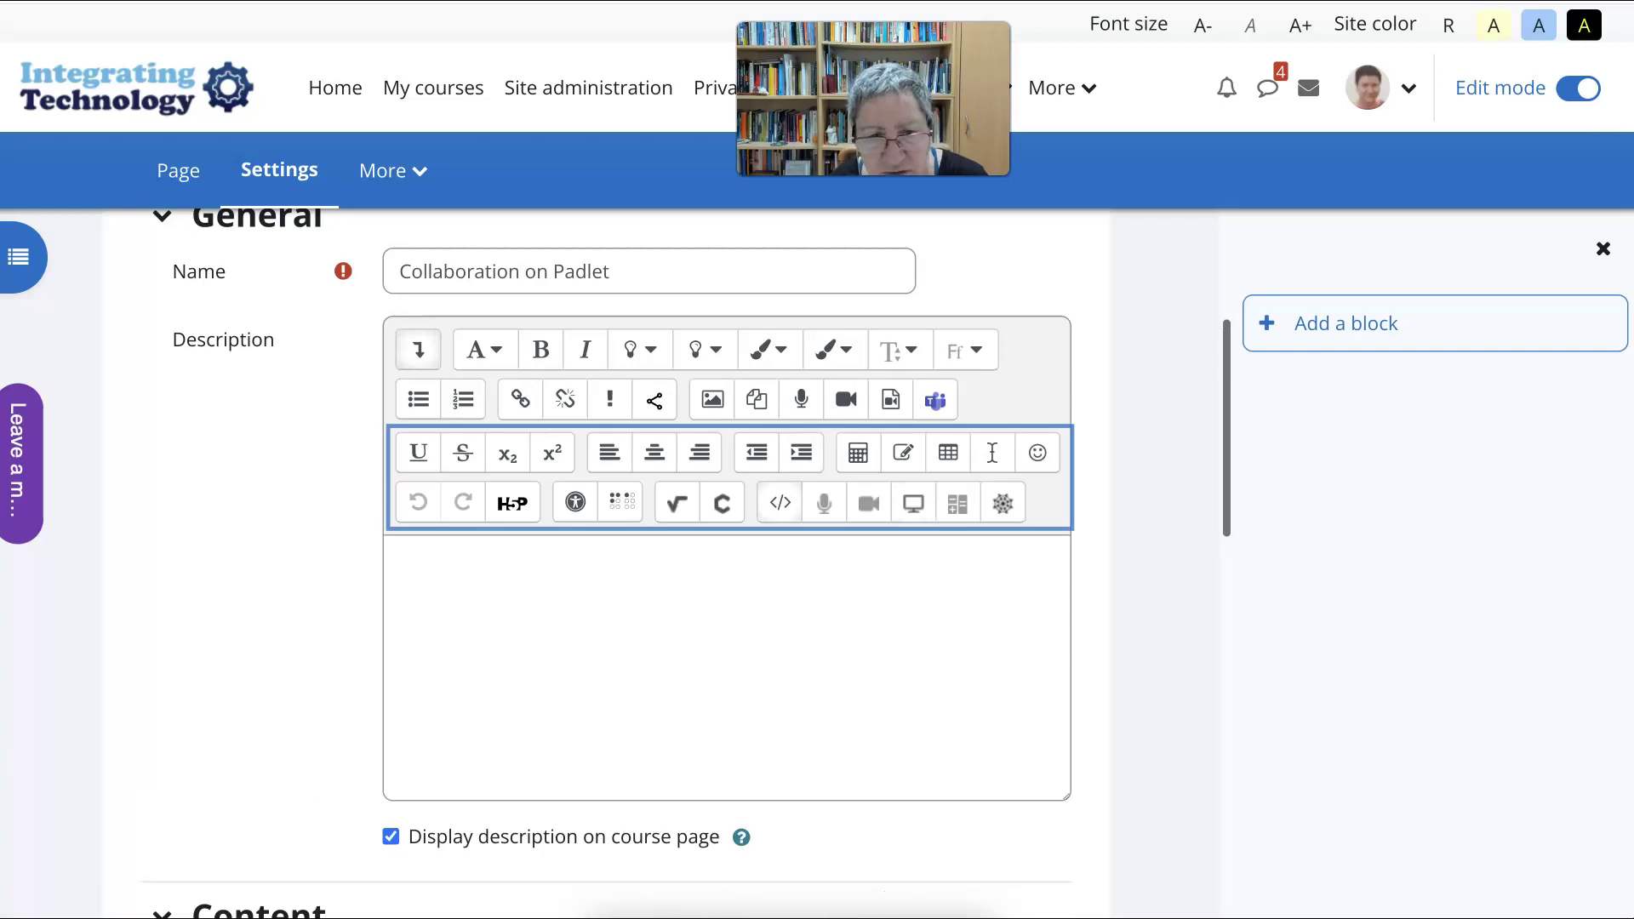
pyautogui.click(781, 502)
pyautogui.moveTo(425, 555); pyautogui.dragTo(966, 555)
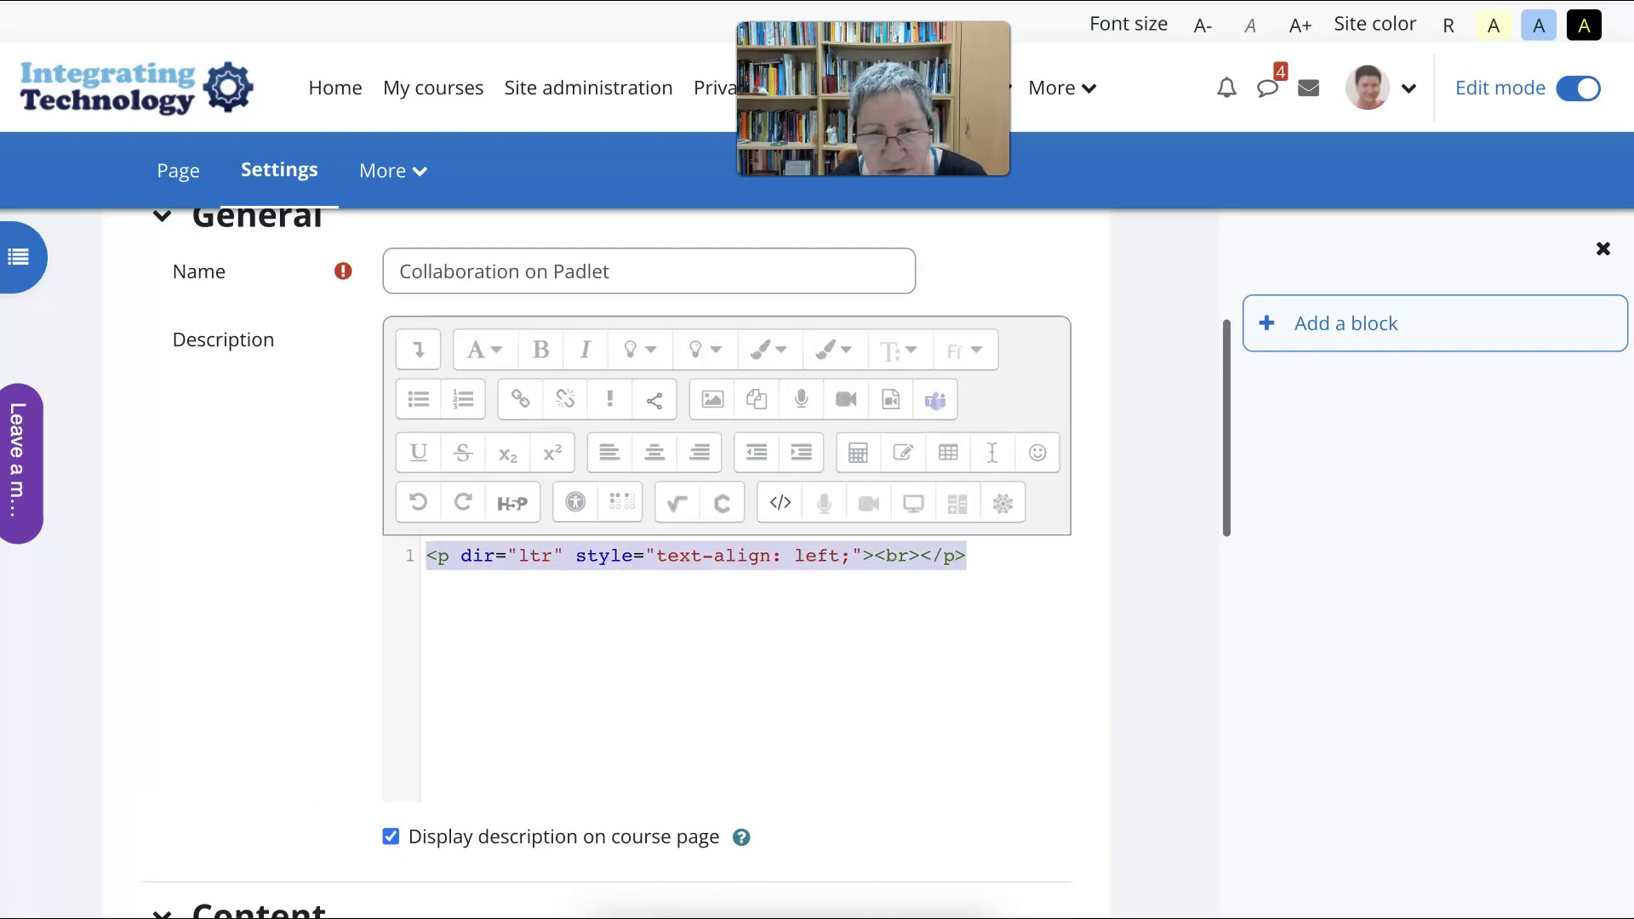
pyautogui.write('<div class="padlet-embed" style="border:1px solid rgba(0,0,0,0.1);border-radius:2px;box-sizing:border-box;overflow:hidden;position:relative;width:480px;height:352px;max-width:100%"><iframe src="https://padlet.com/padlets/gtx46giq3zwnuob9/embeds/preview_embed" style="width:100%;height:100%;display:block;padding:0;margin:0" frameborder="0"></iframe></div>')
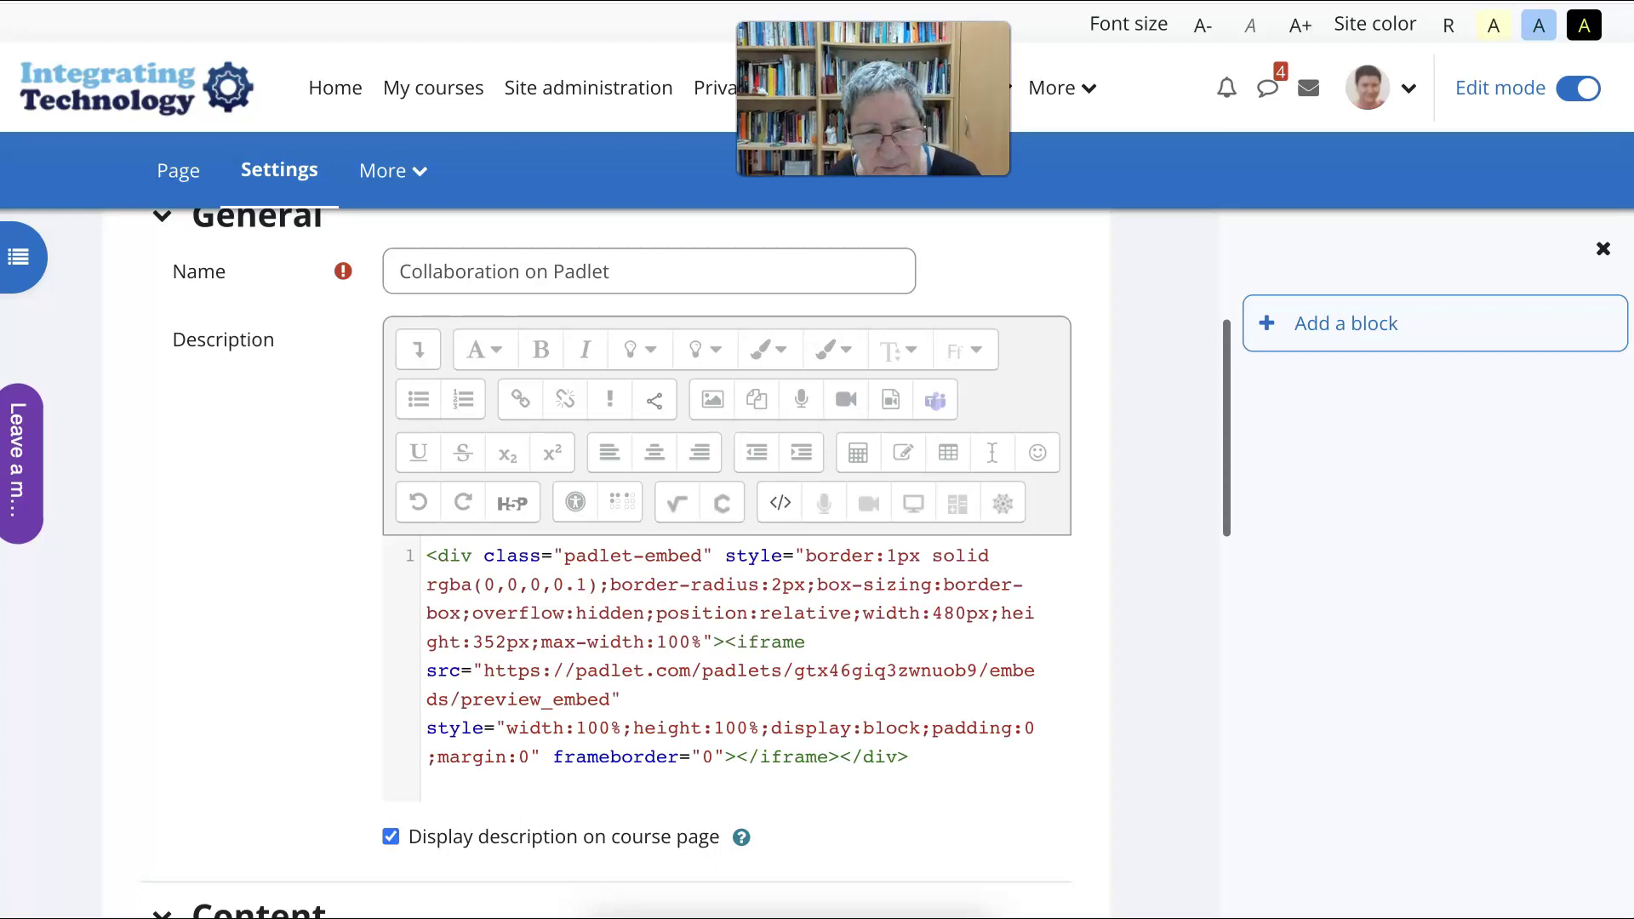
pyautogui.scroll(-1, 1054, 559)
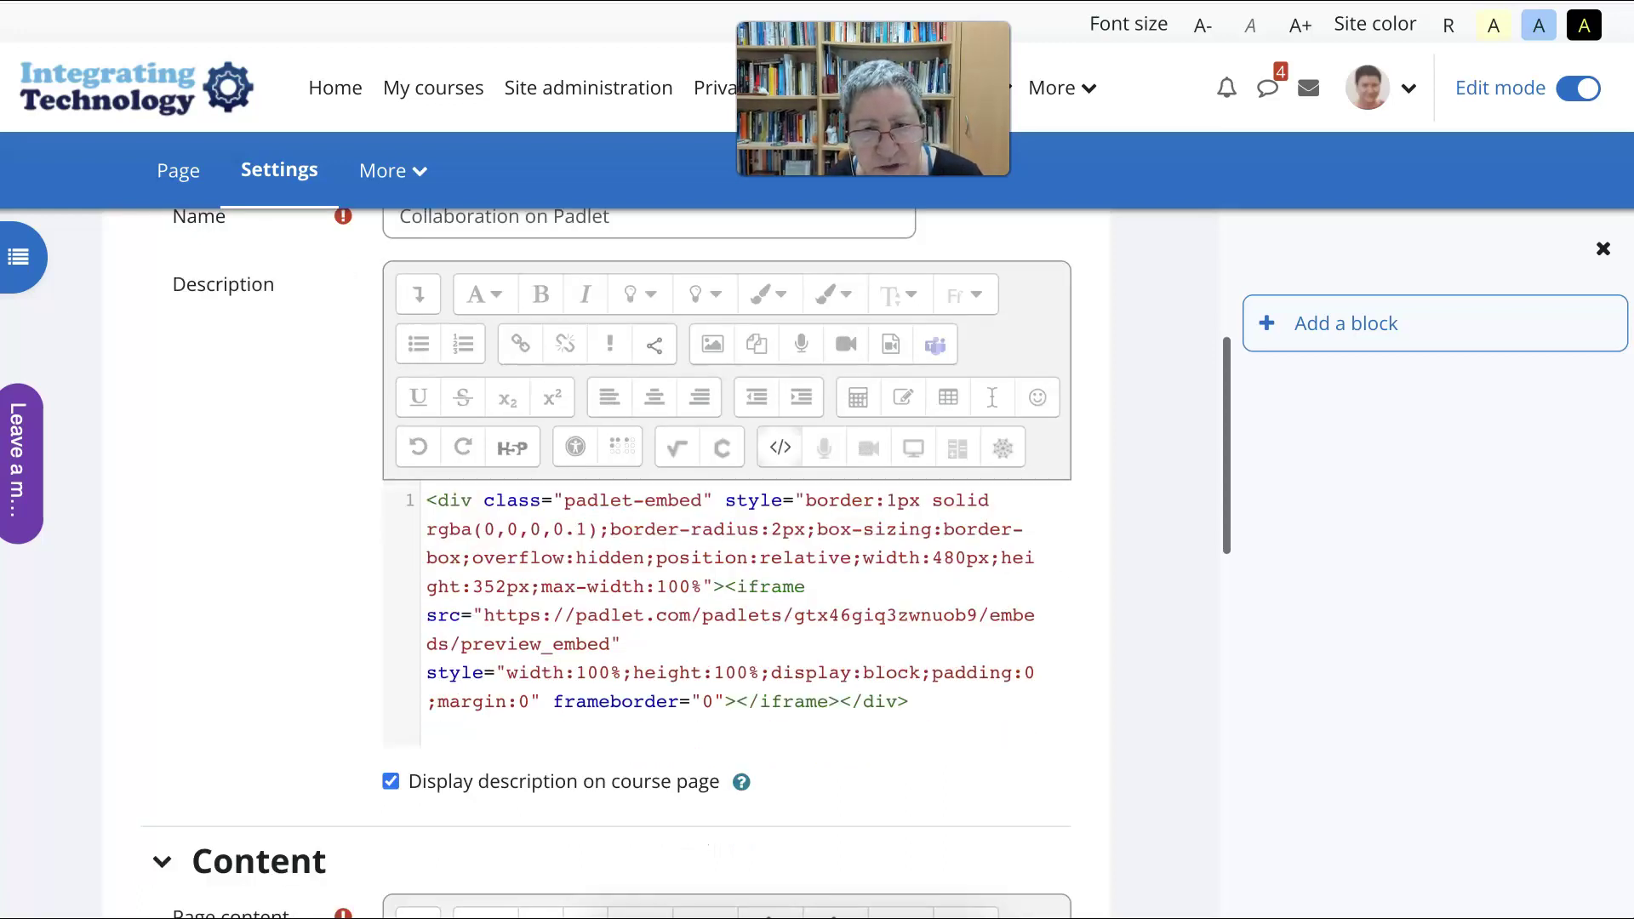
pyautogui.click(780, 447)
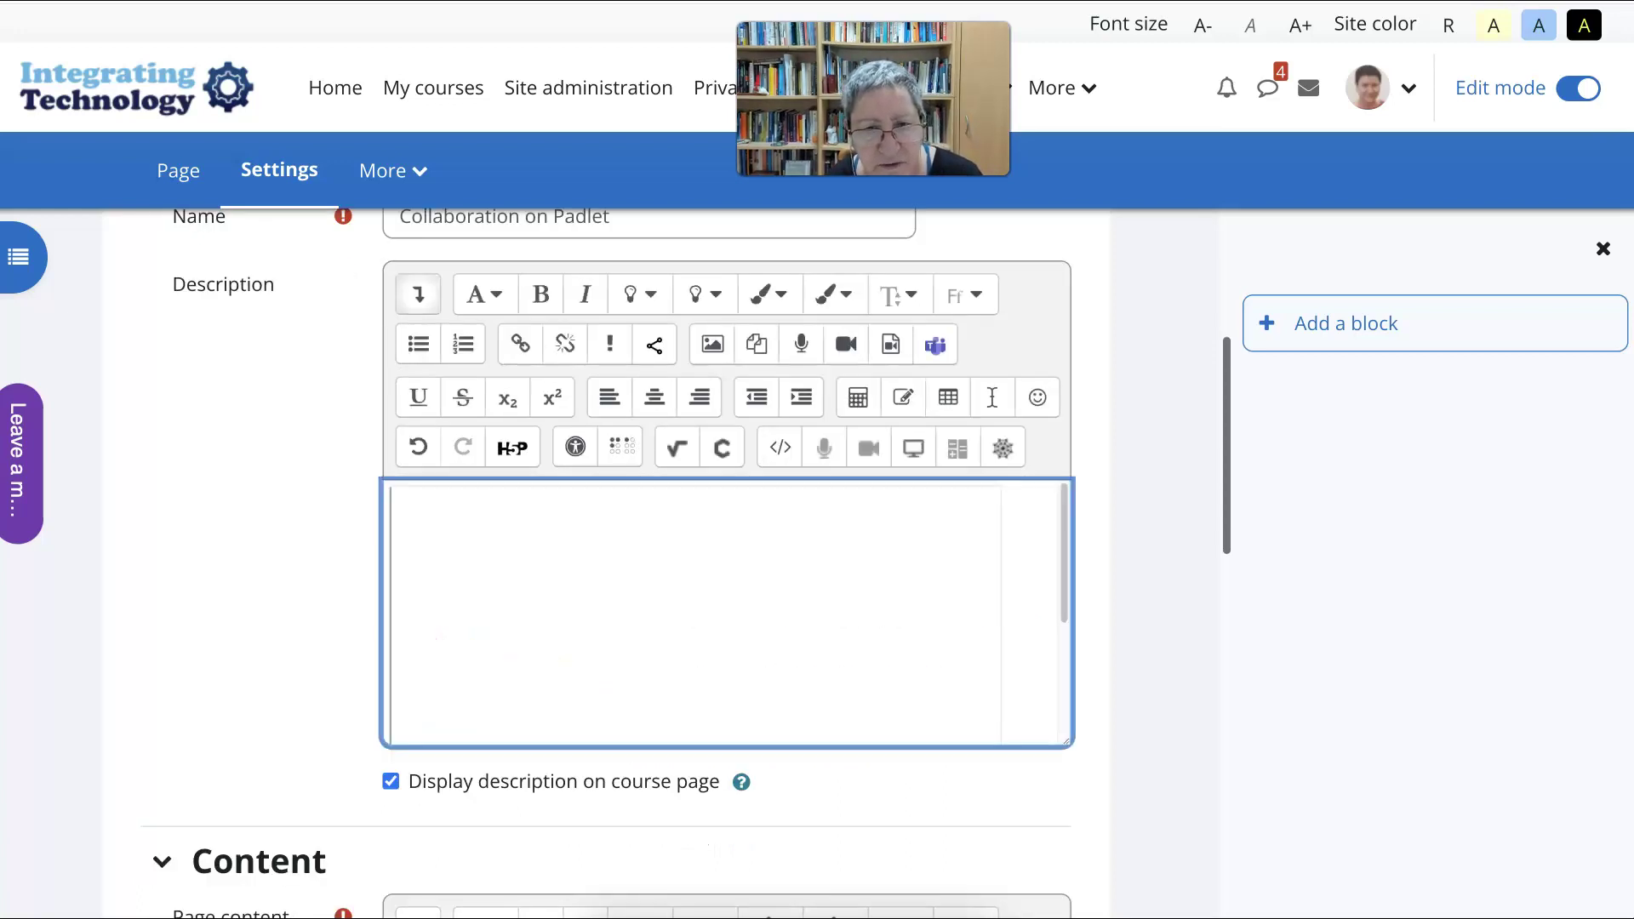
# - Save the page settings and return to the course
pyautogui.scroll(-8, 307, 623)
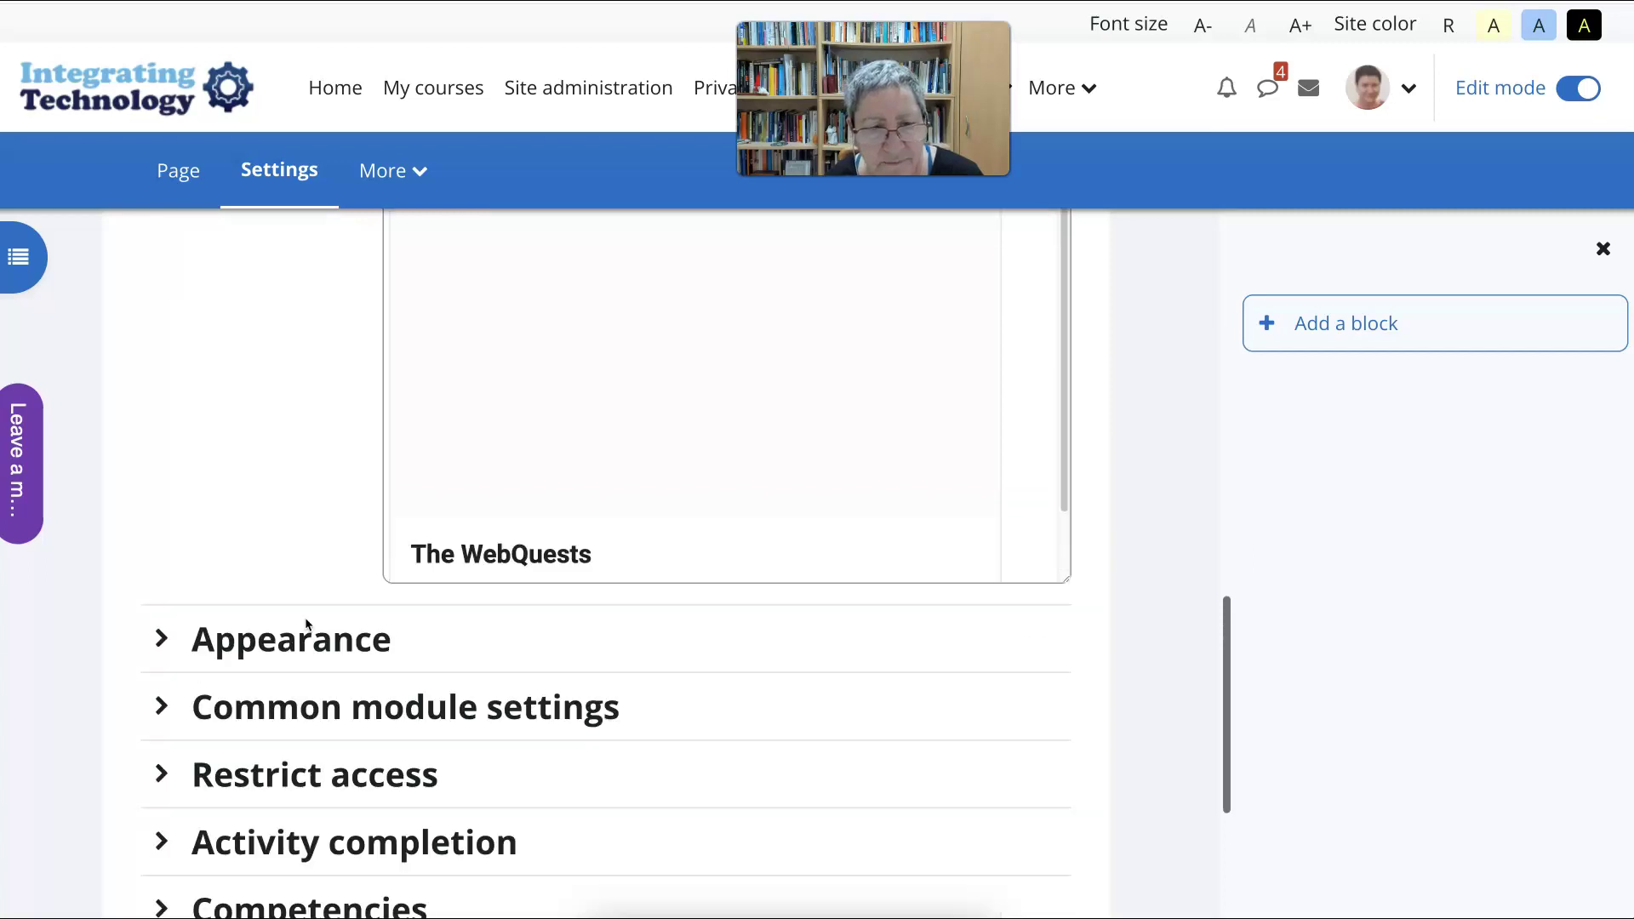
pyautogui.scroll(-3, 307, 624)
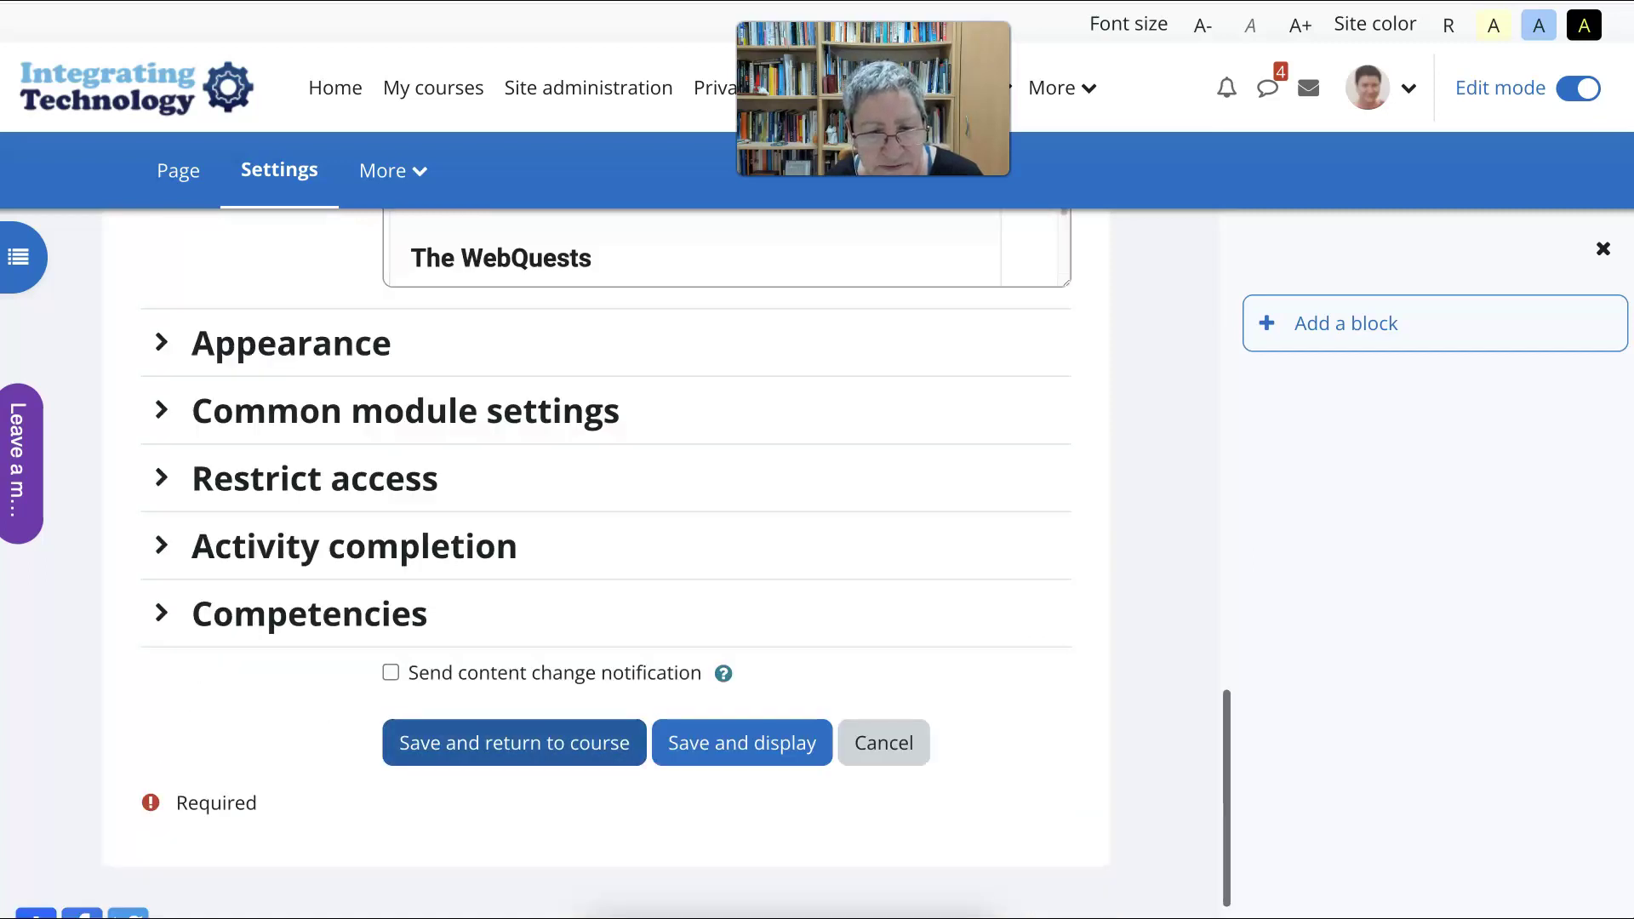
pyautogui.click(564, 745)
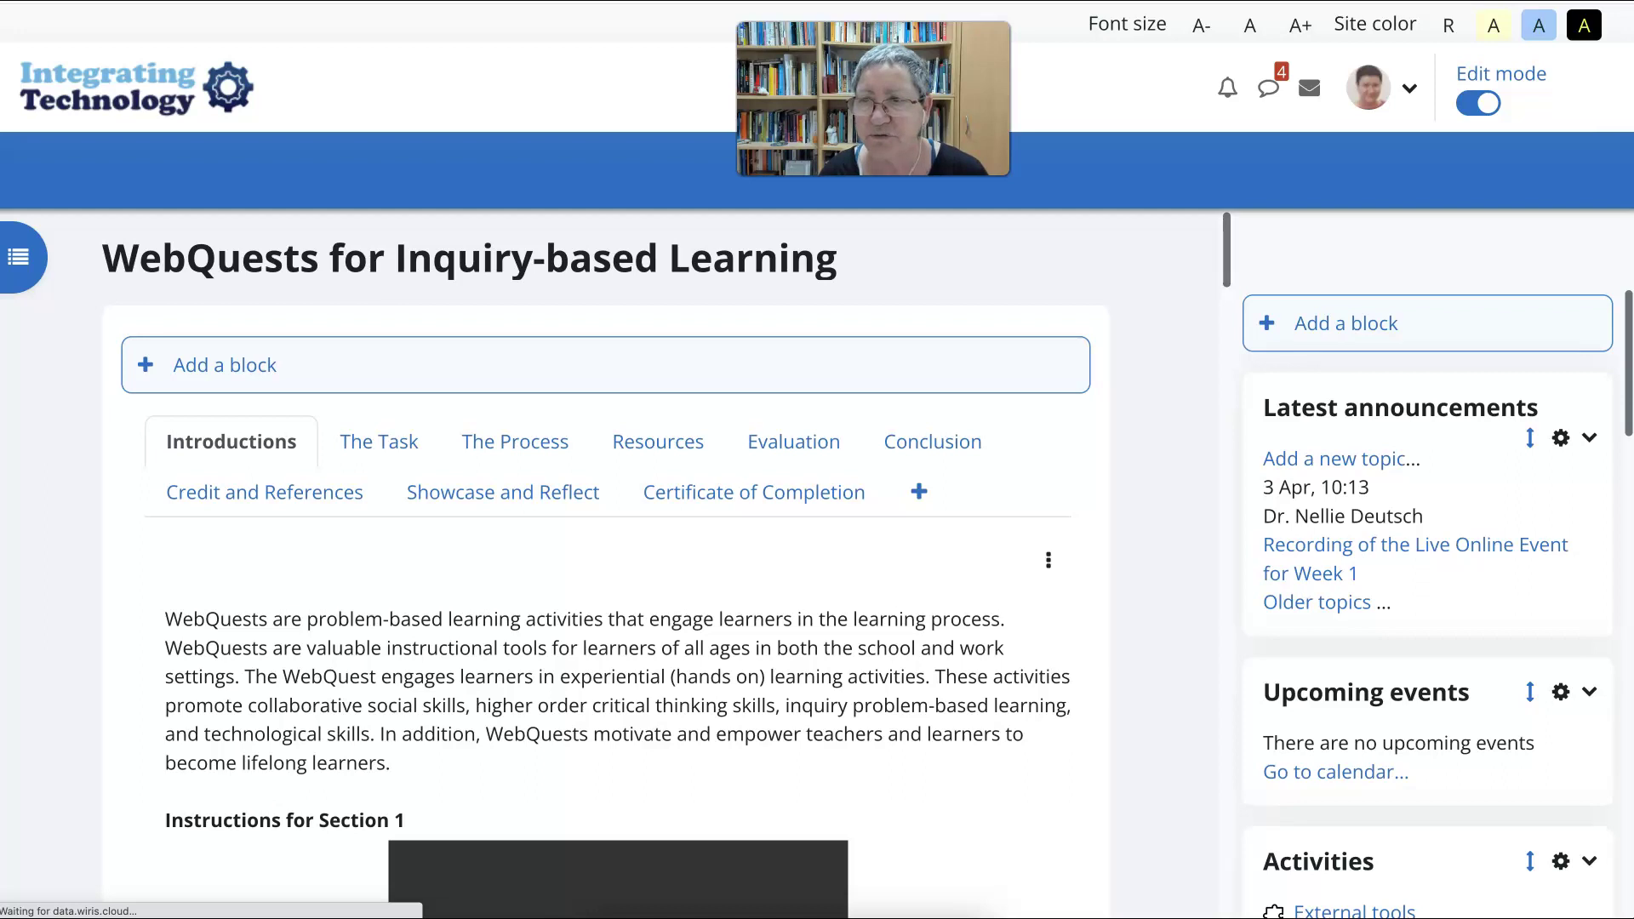
# - Turn Edit mode off and open the account menu
pyautogui.click(1478, 103)
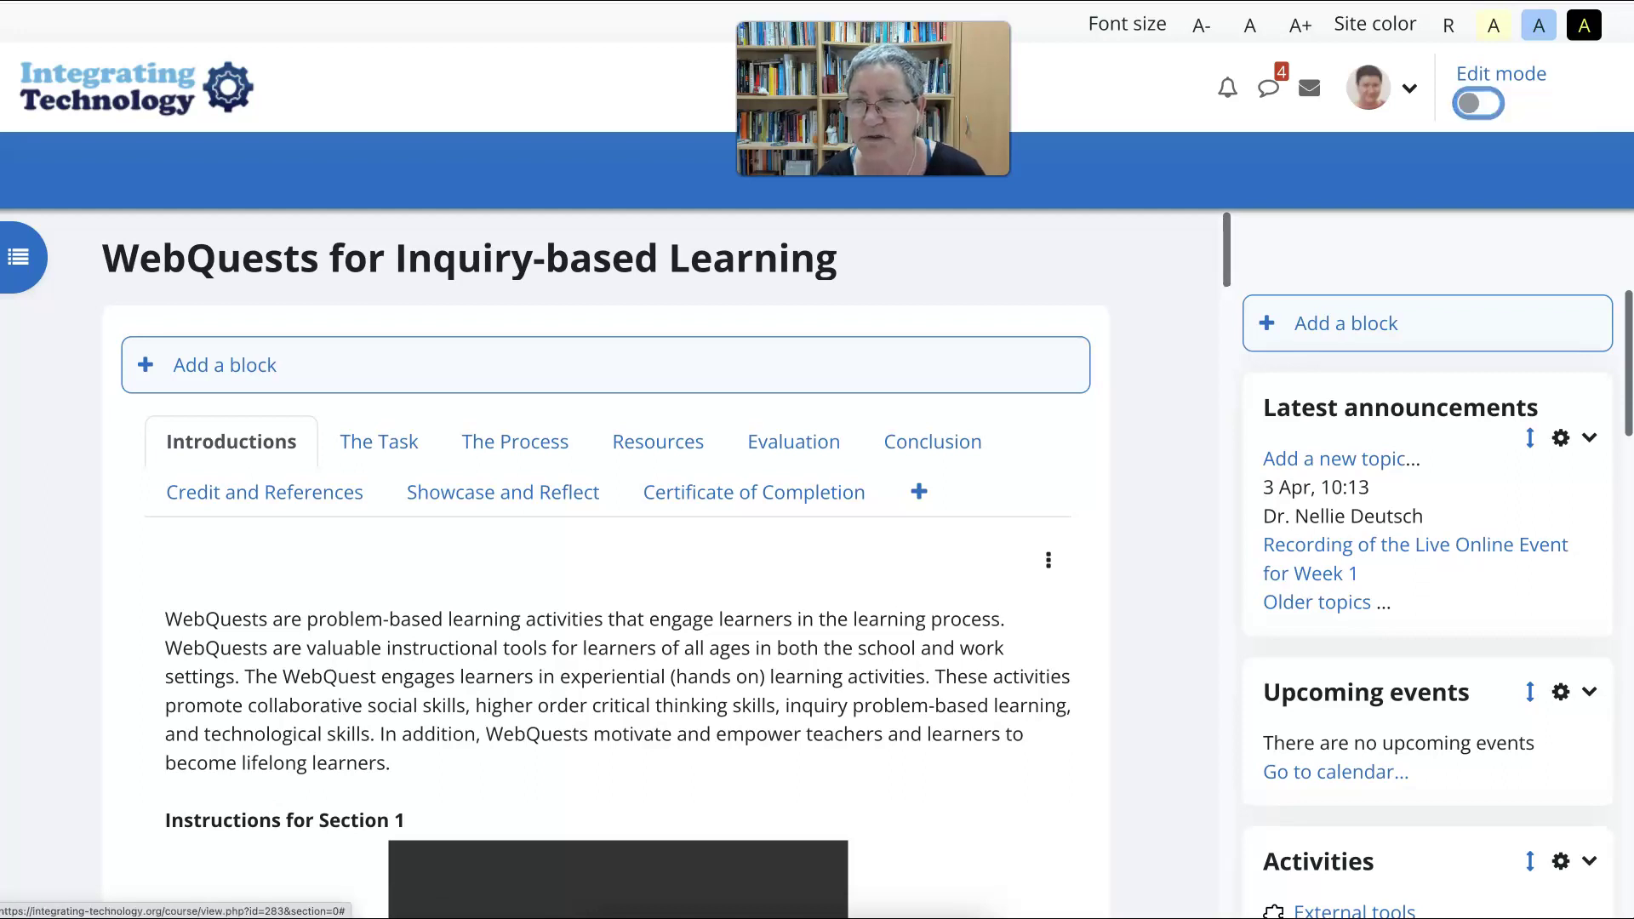
pyautogui.click(1380, 88)
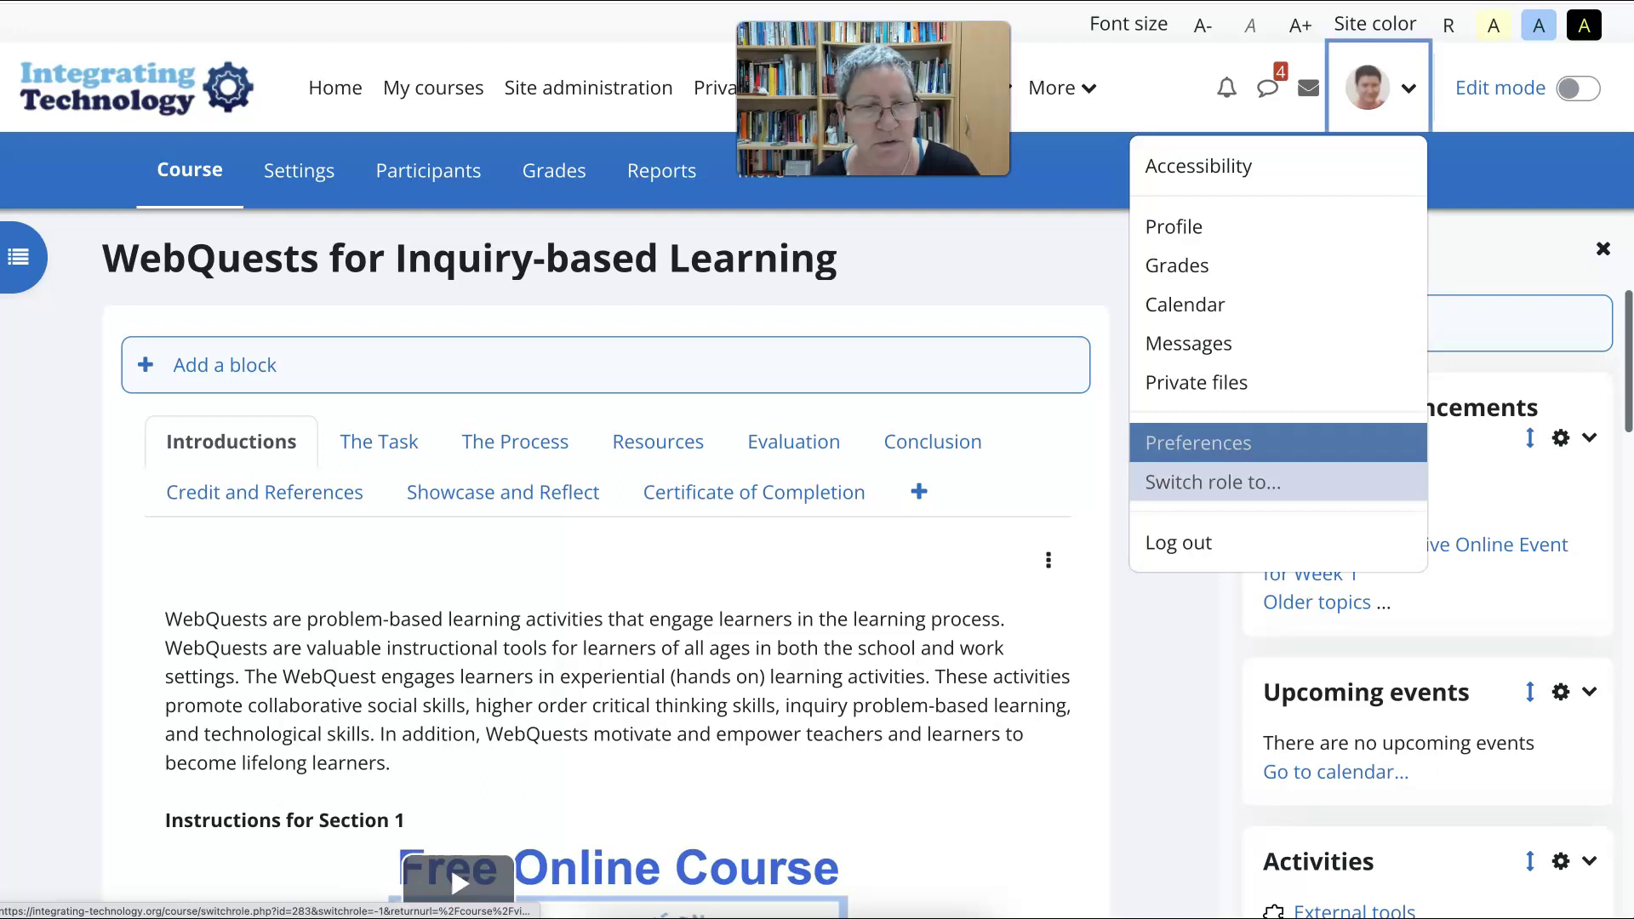
# - Switch role to WebQuester (Participant), check the embedded Padlet card, and reopen the account menu
pyautogui.click(1212, 482)
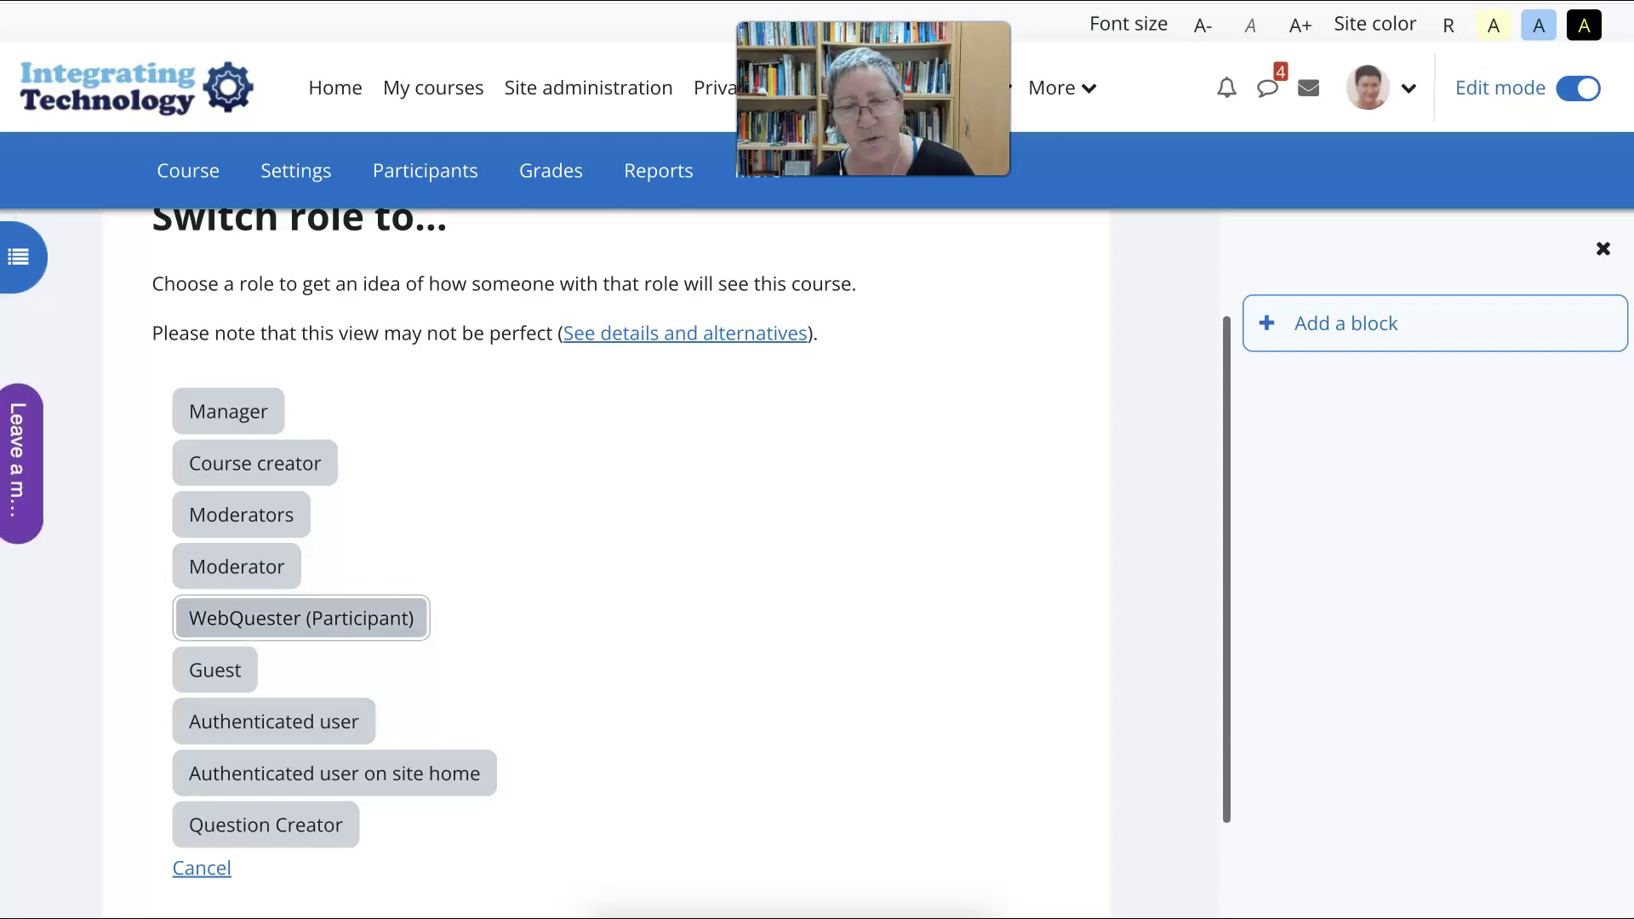
pyautogui.click(274, 619)
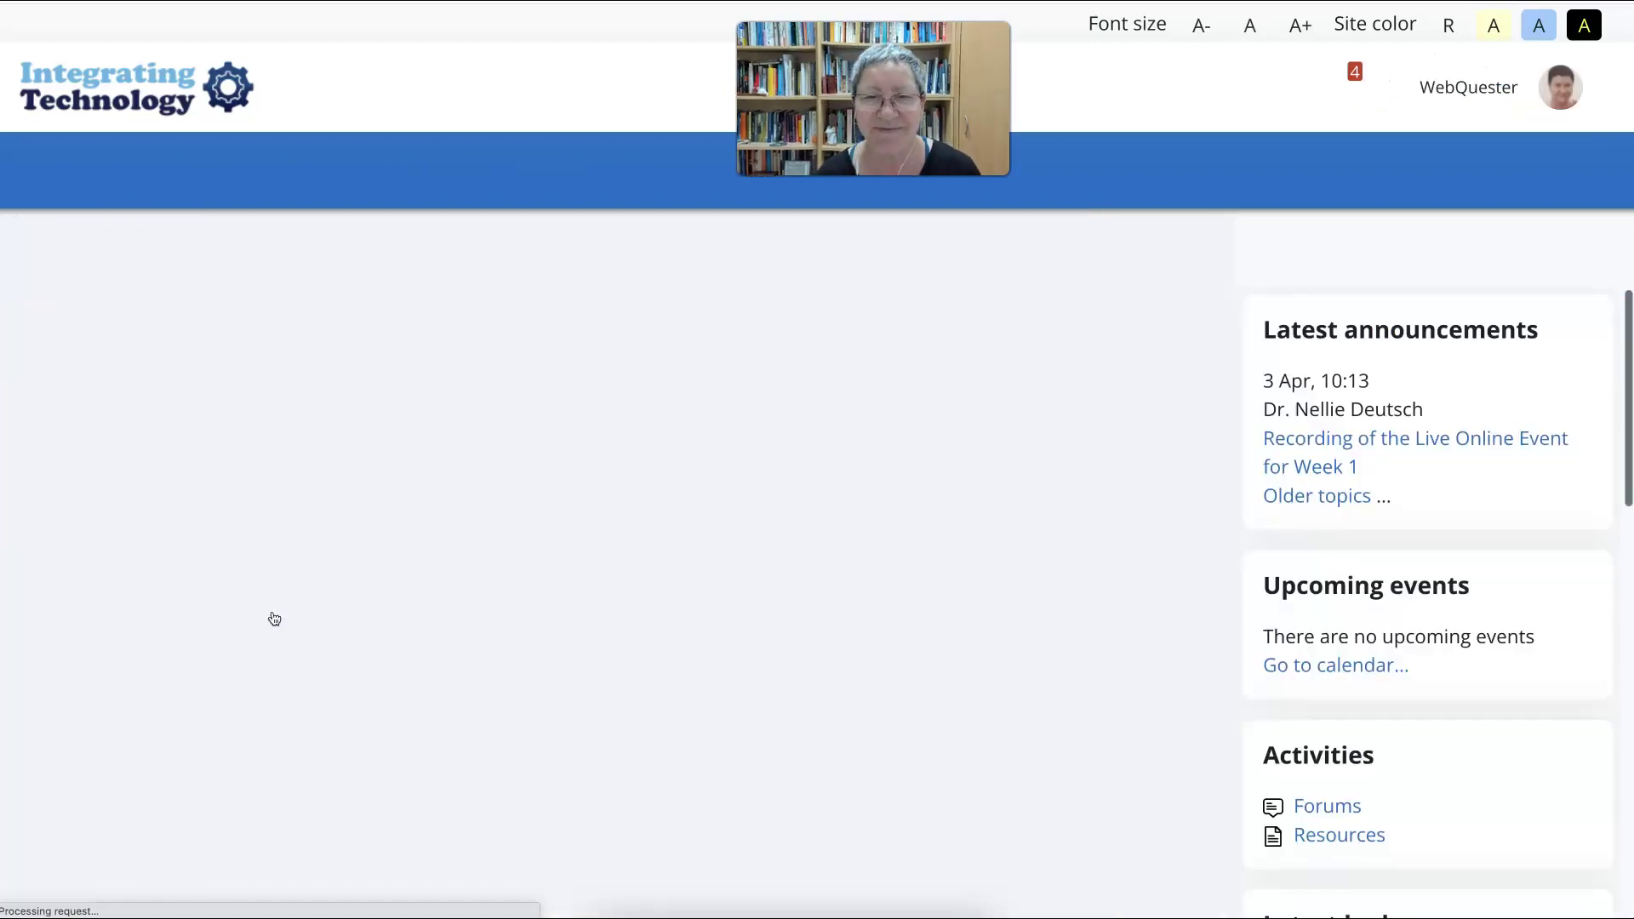
pyautogui.scroll(-5, 604, 553)
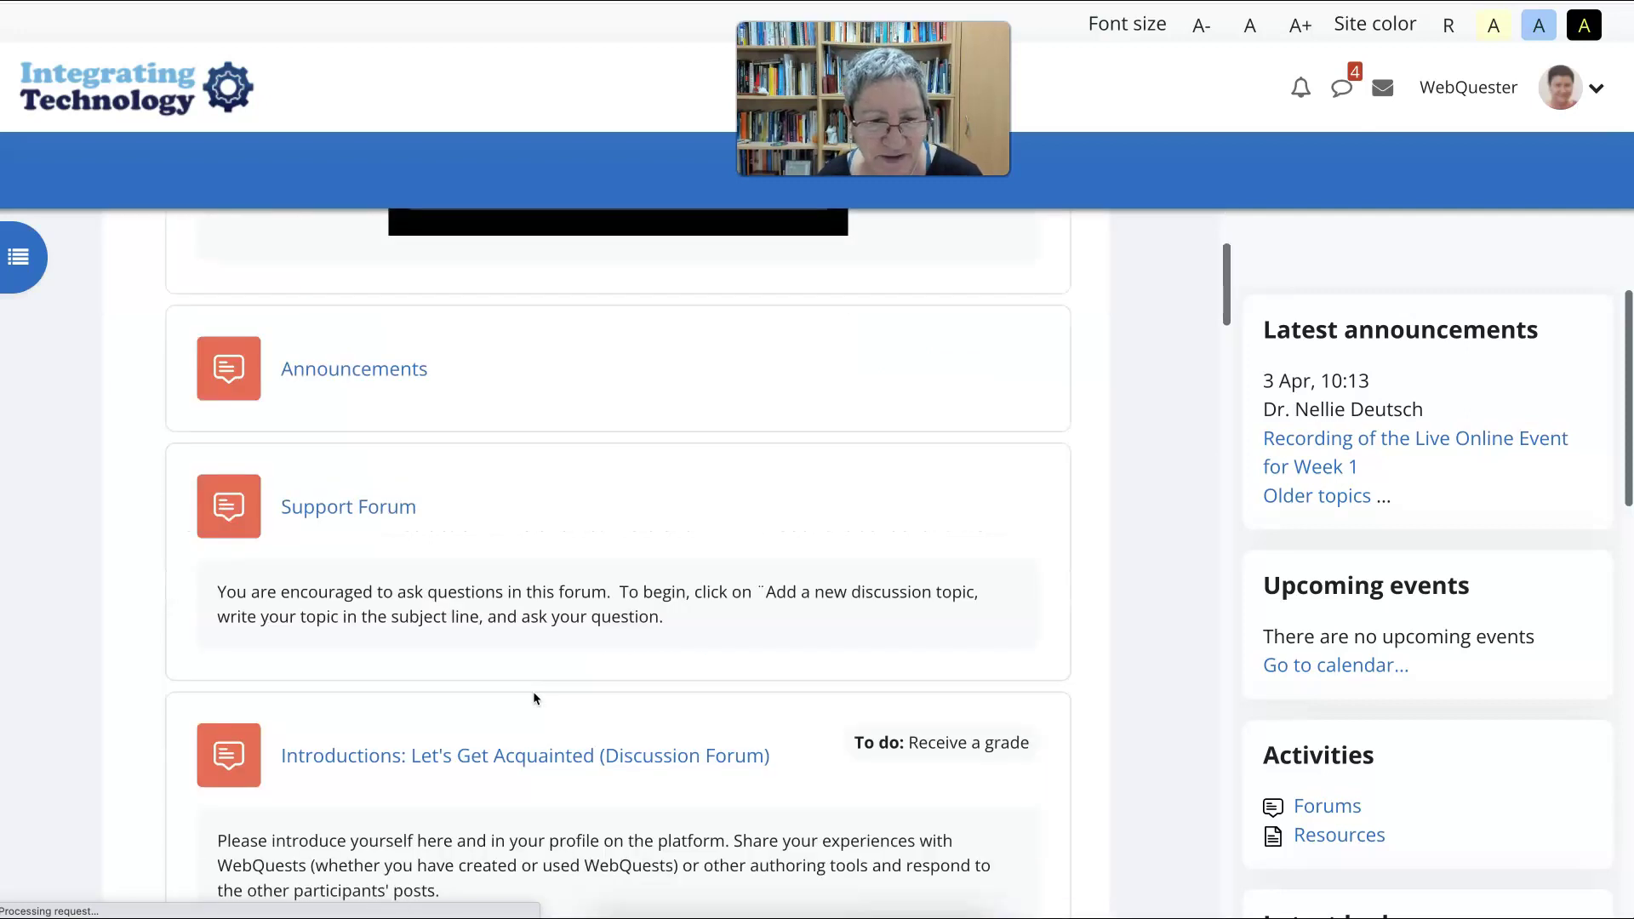
pyautogui.scroll(-10, 536, 697)
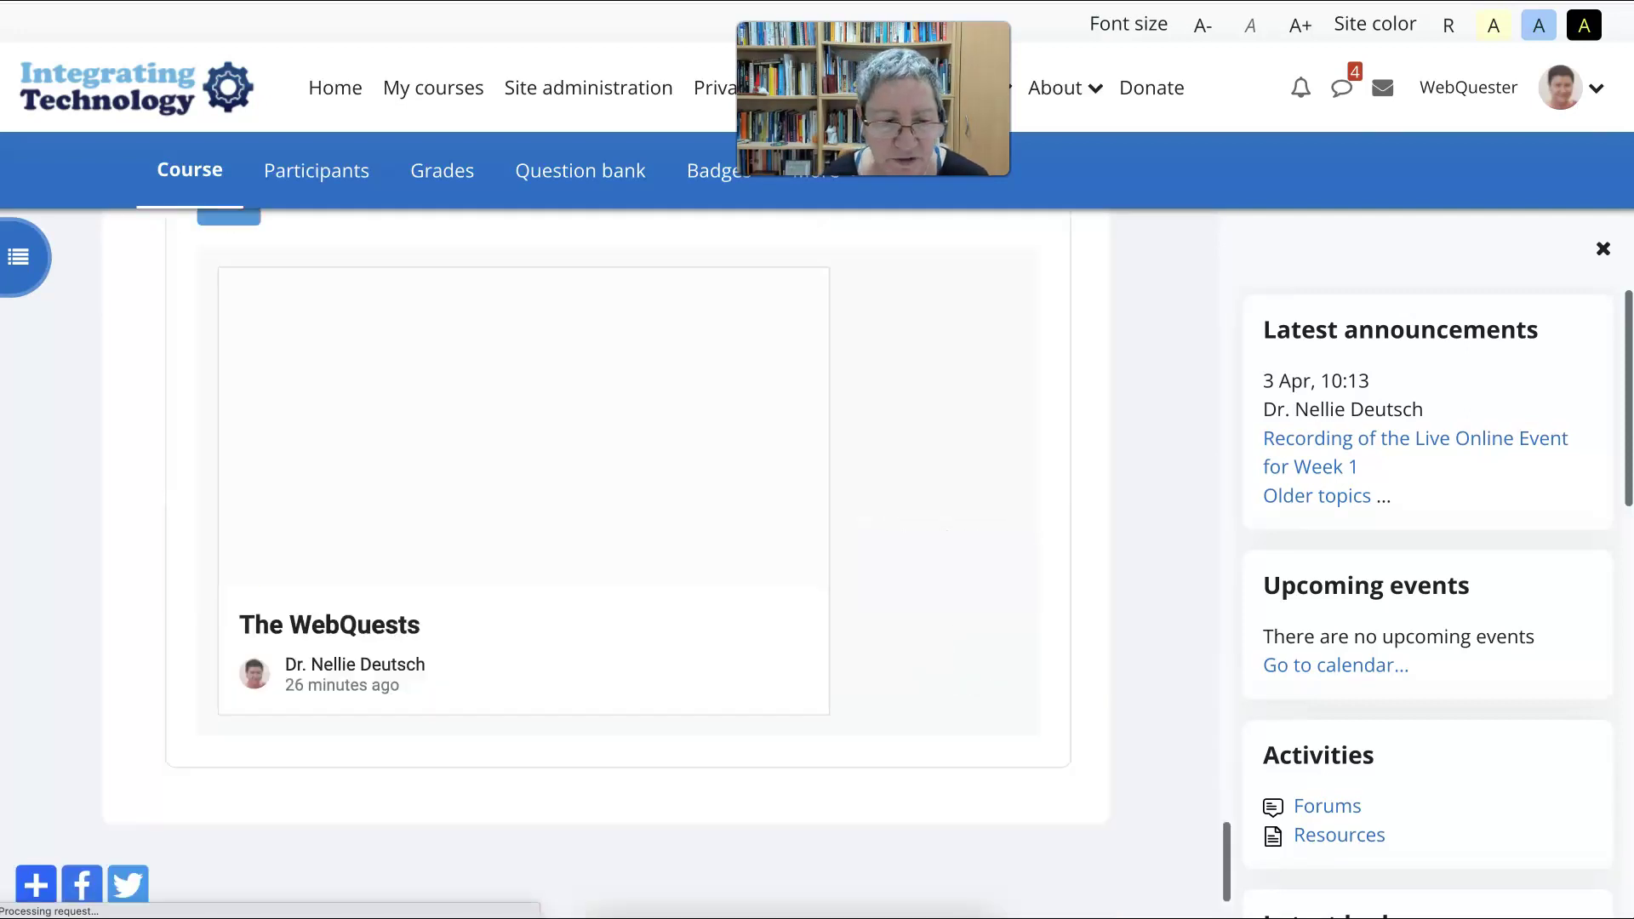
pyautogui.scroll(2, 617, 553)
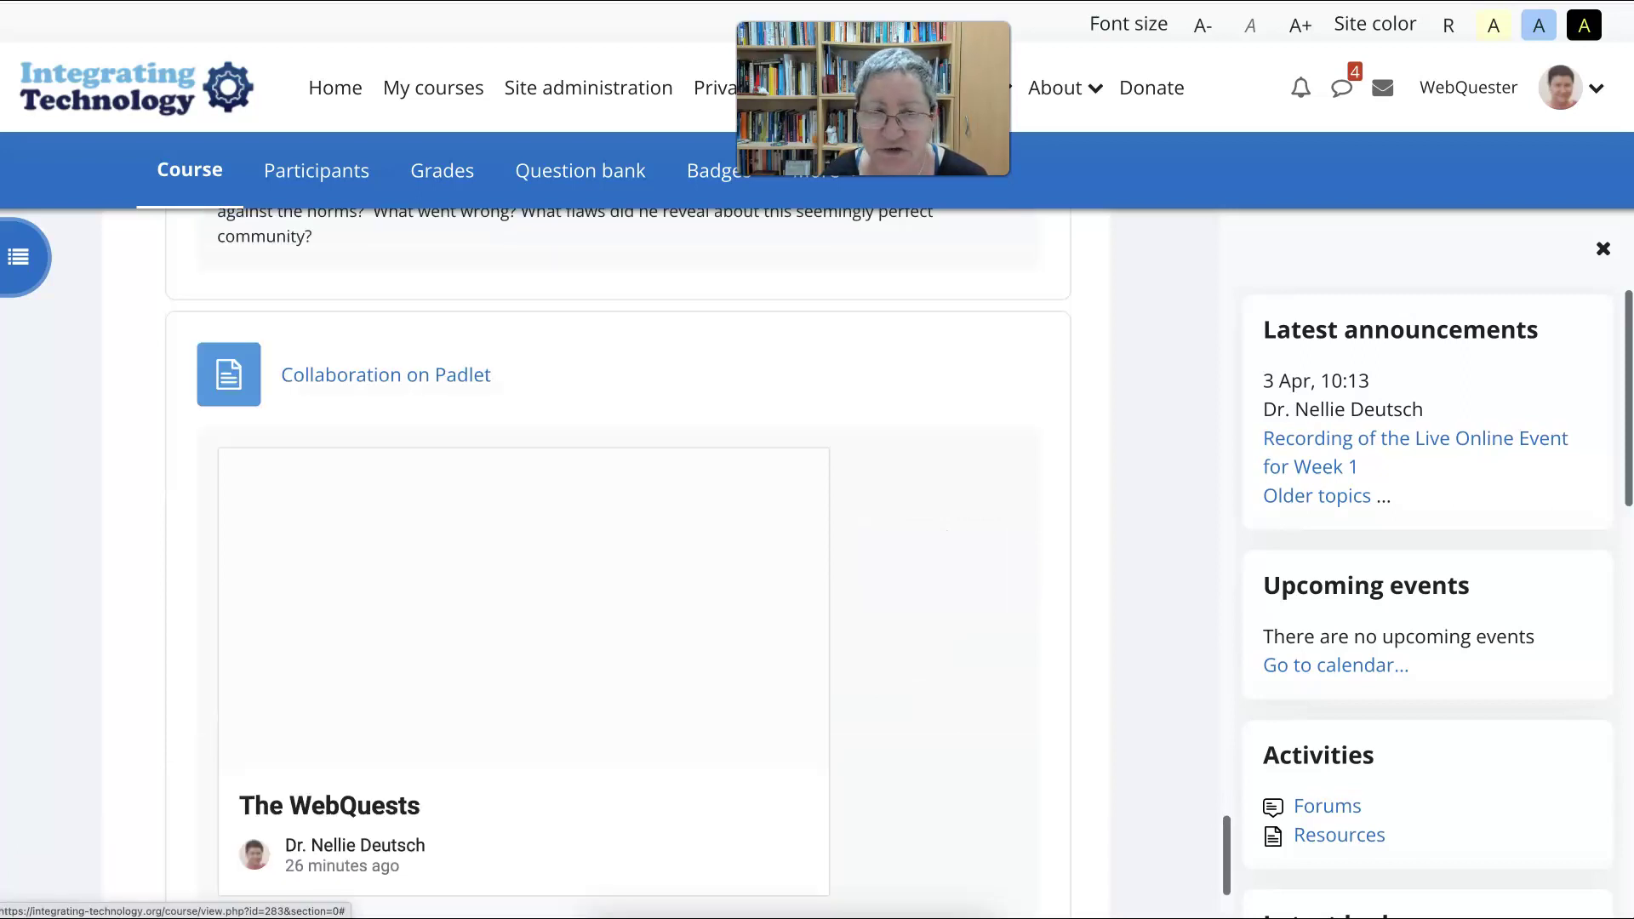
pyautogui.click(1565, 88)
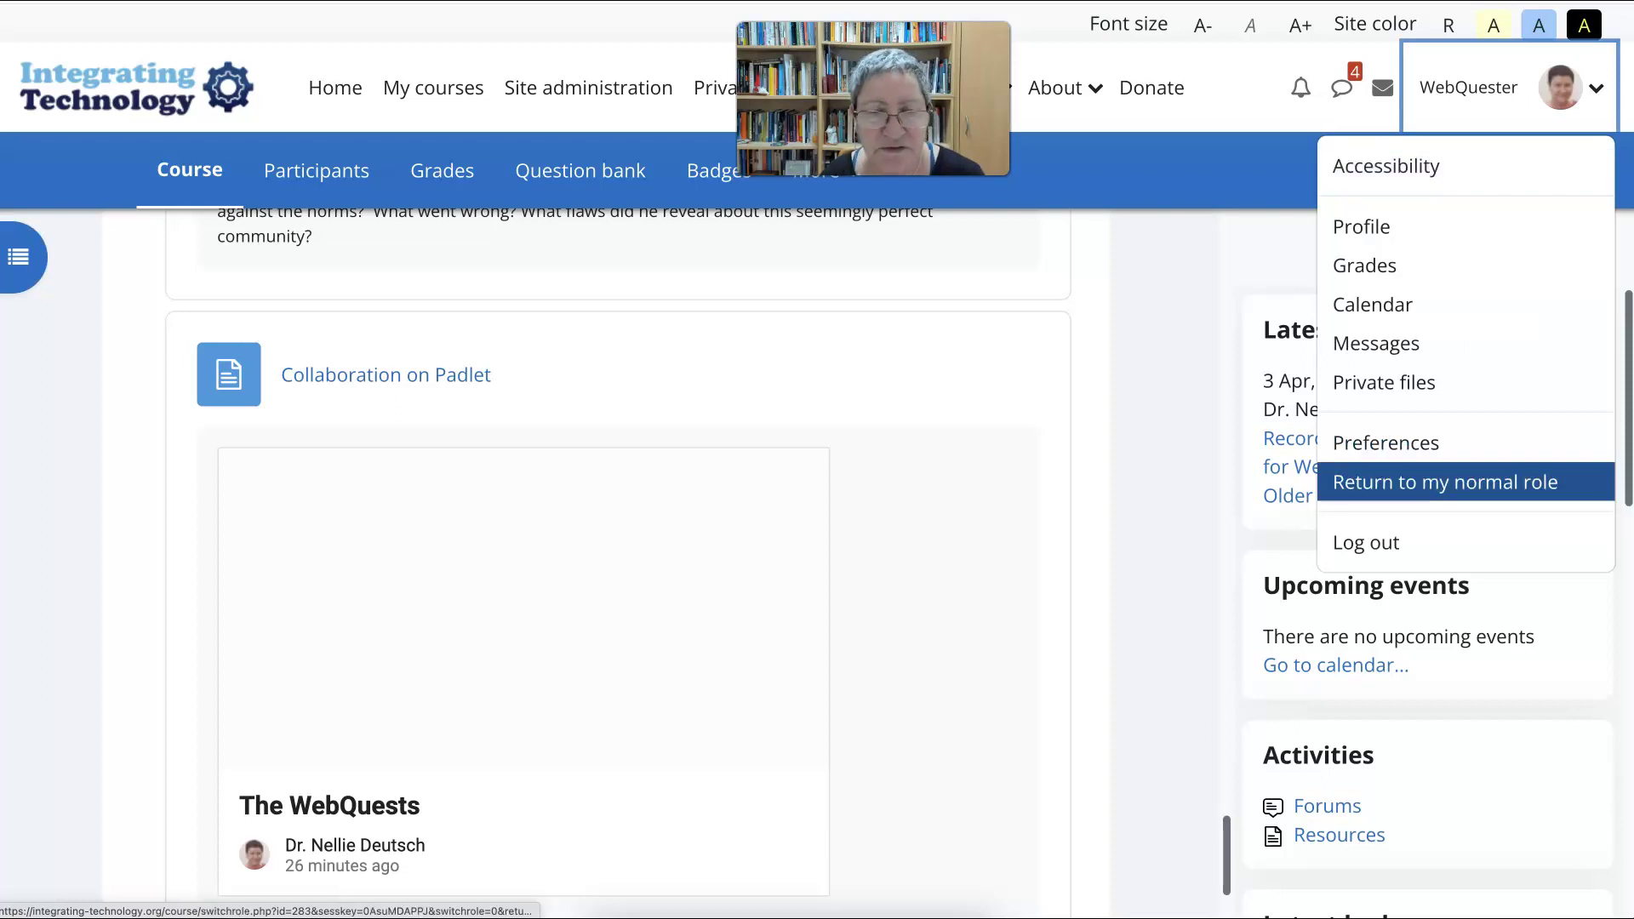
# - Return to the normal teacher role and turn edit mode back on
pyautogui.click(1445, 482)
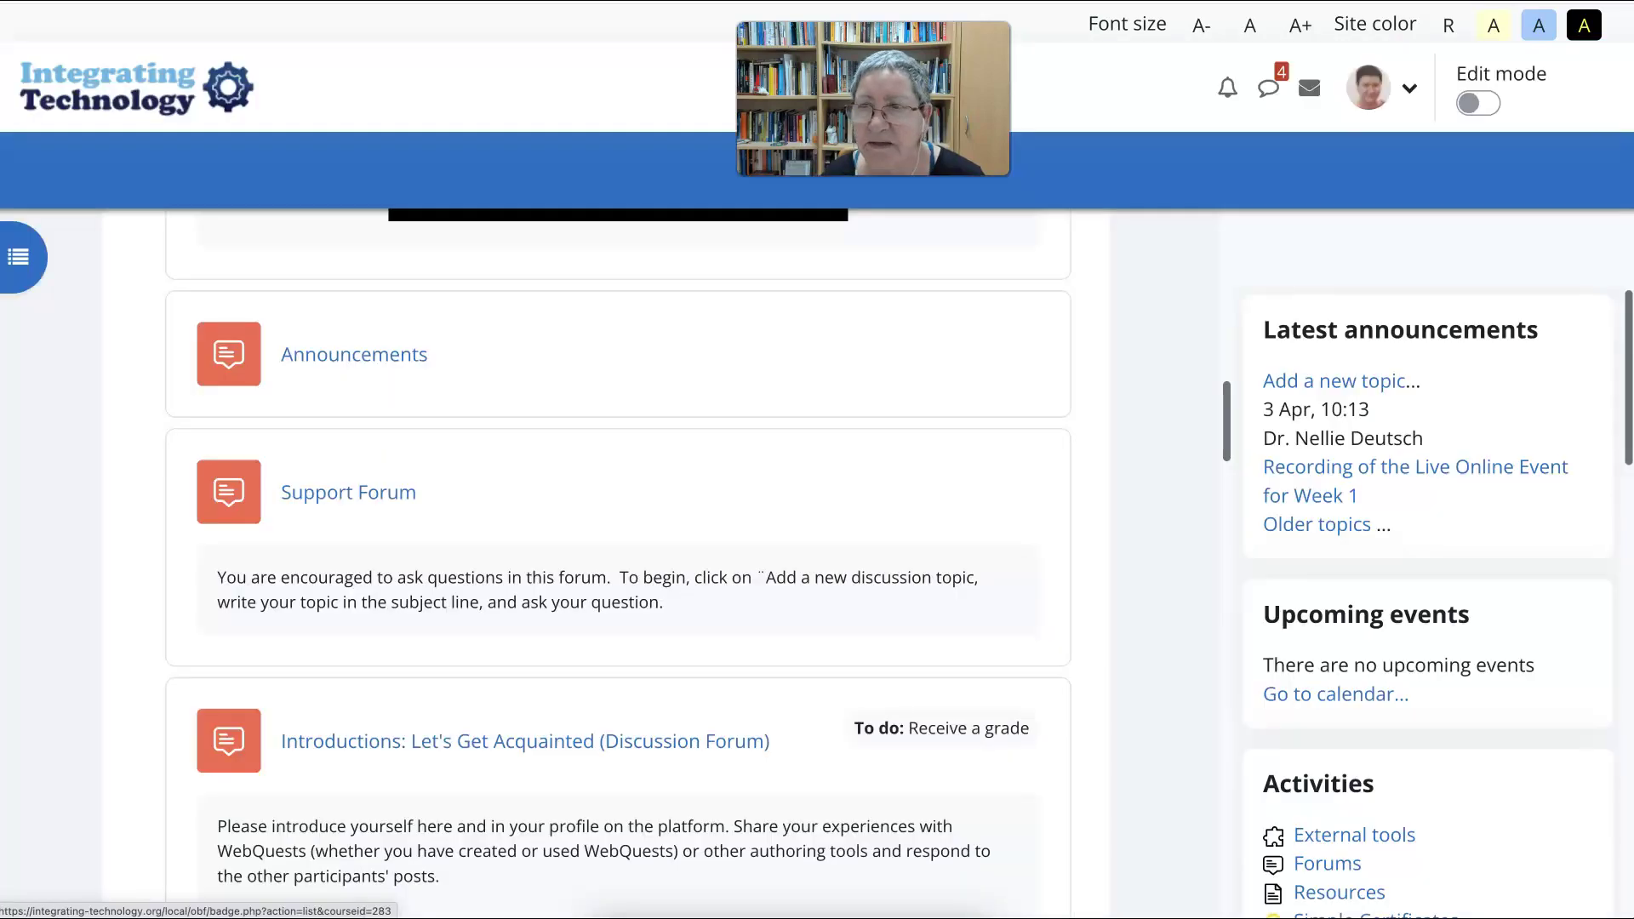
pyautogui.click(1478, 103)
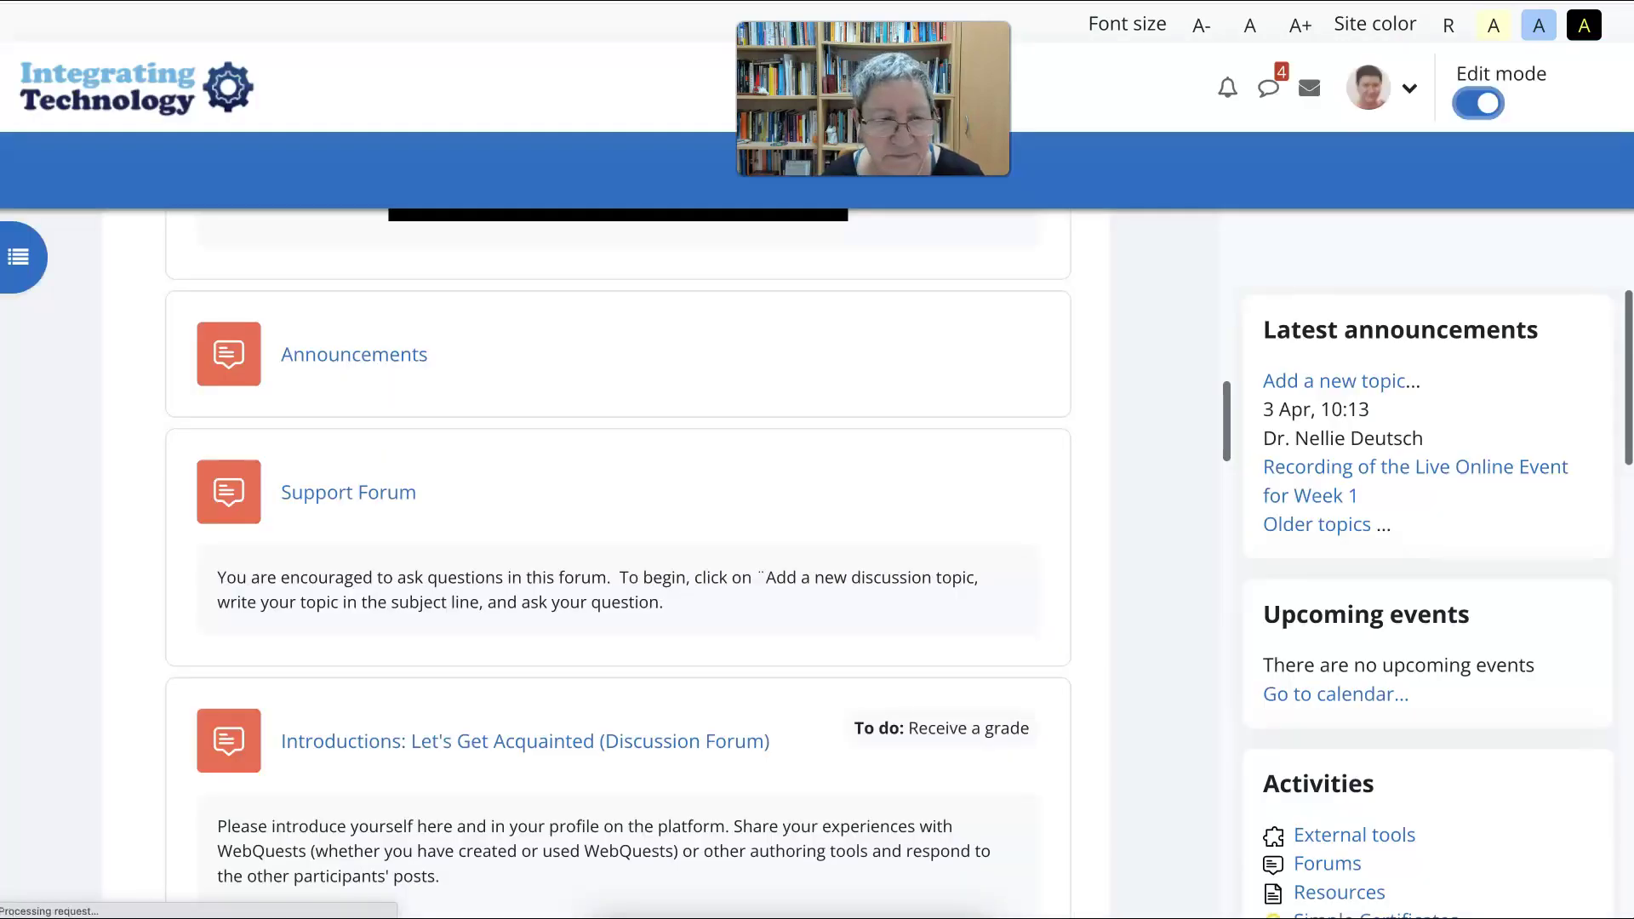
pyautogui.scroll(-5, 147, 779)
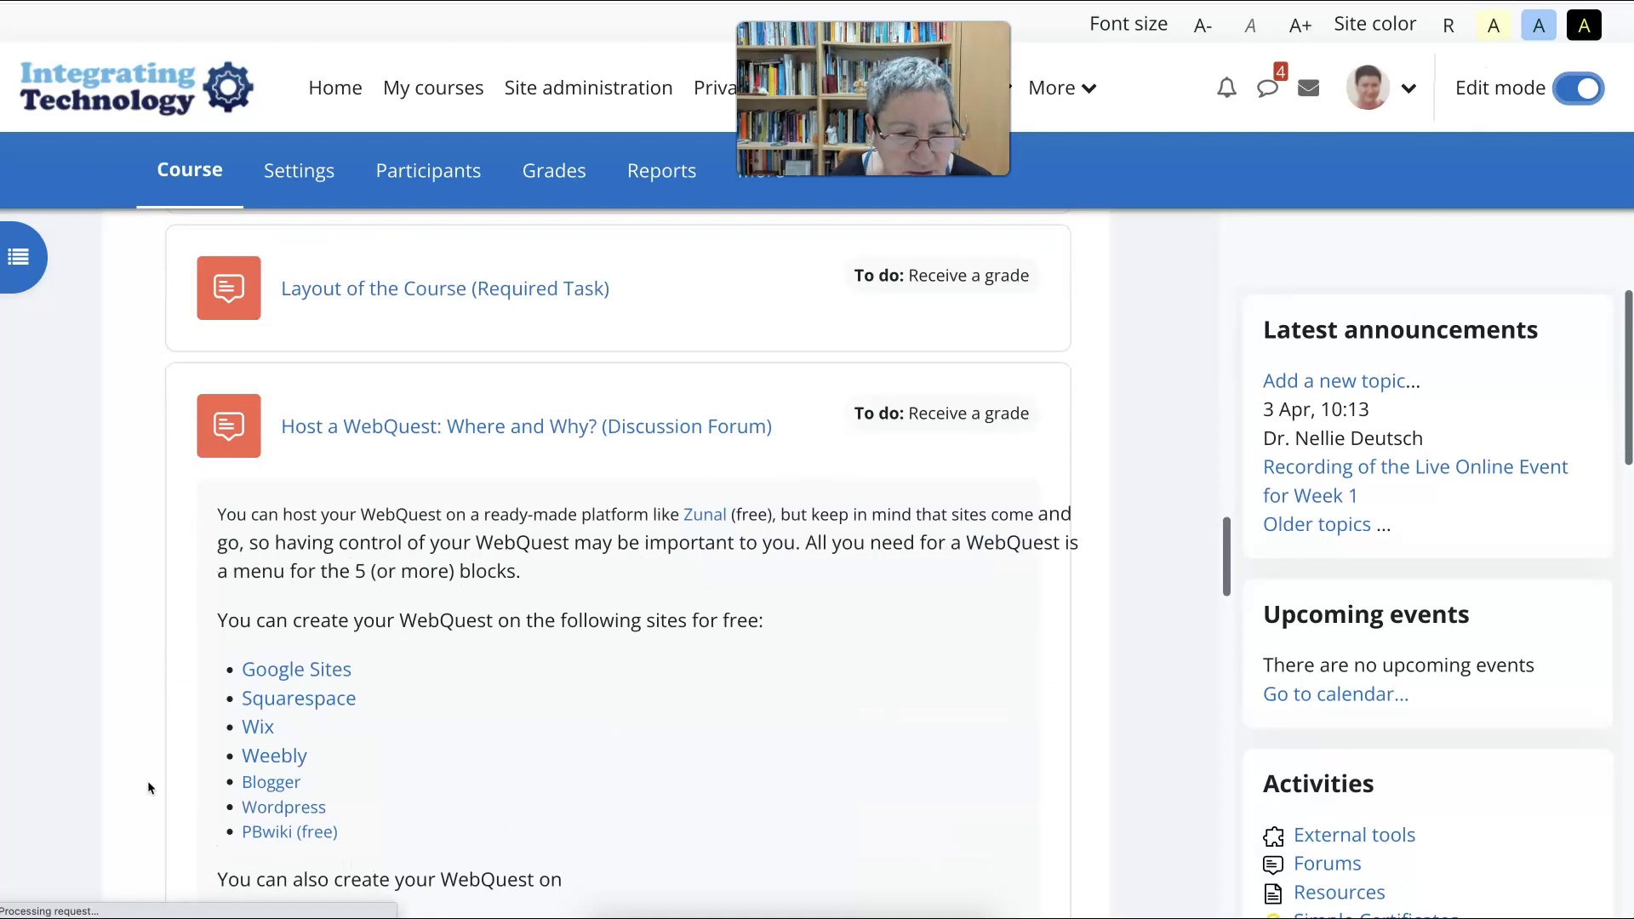
# - Scroll the course page to the Collaboration on Padlet embed below the hidden Annoto Dashboard
pyautogui.scroll(-10, 146, 779)
pyautogui.scroll(-2, 617, 545)
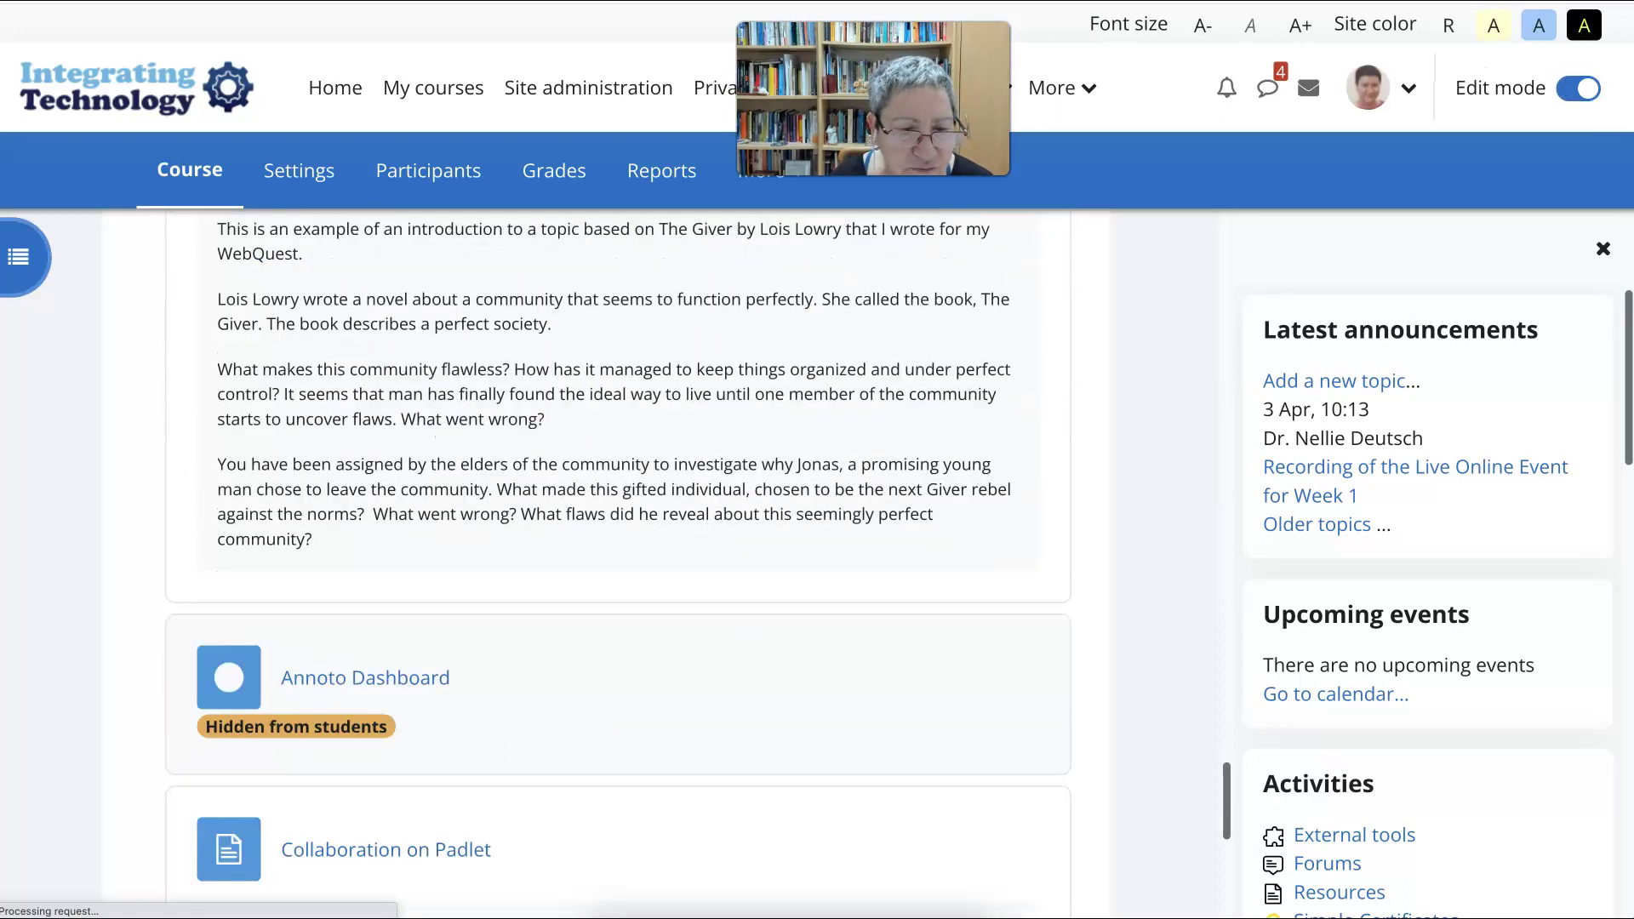
pyautogui.scroll(-3, 618, 545)
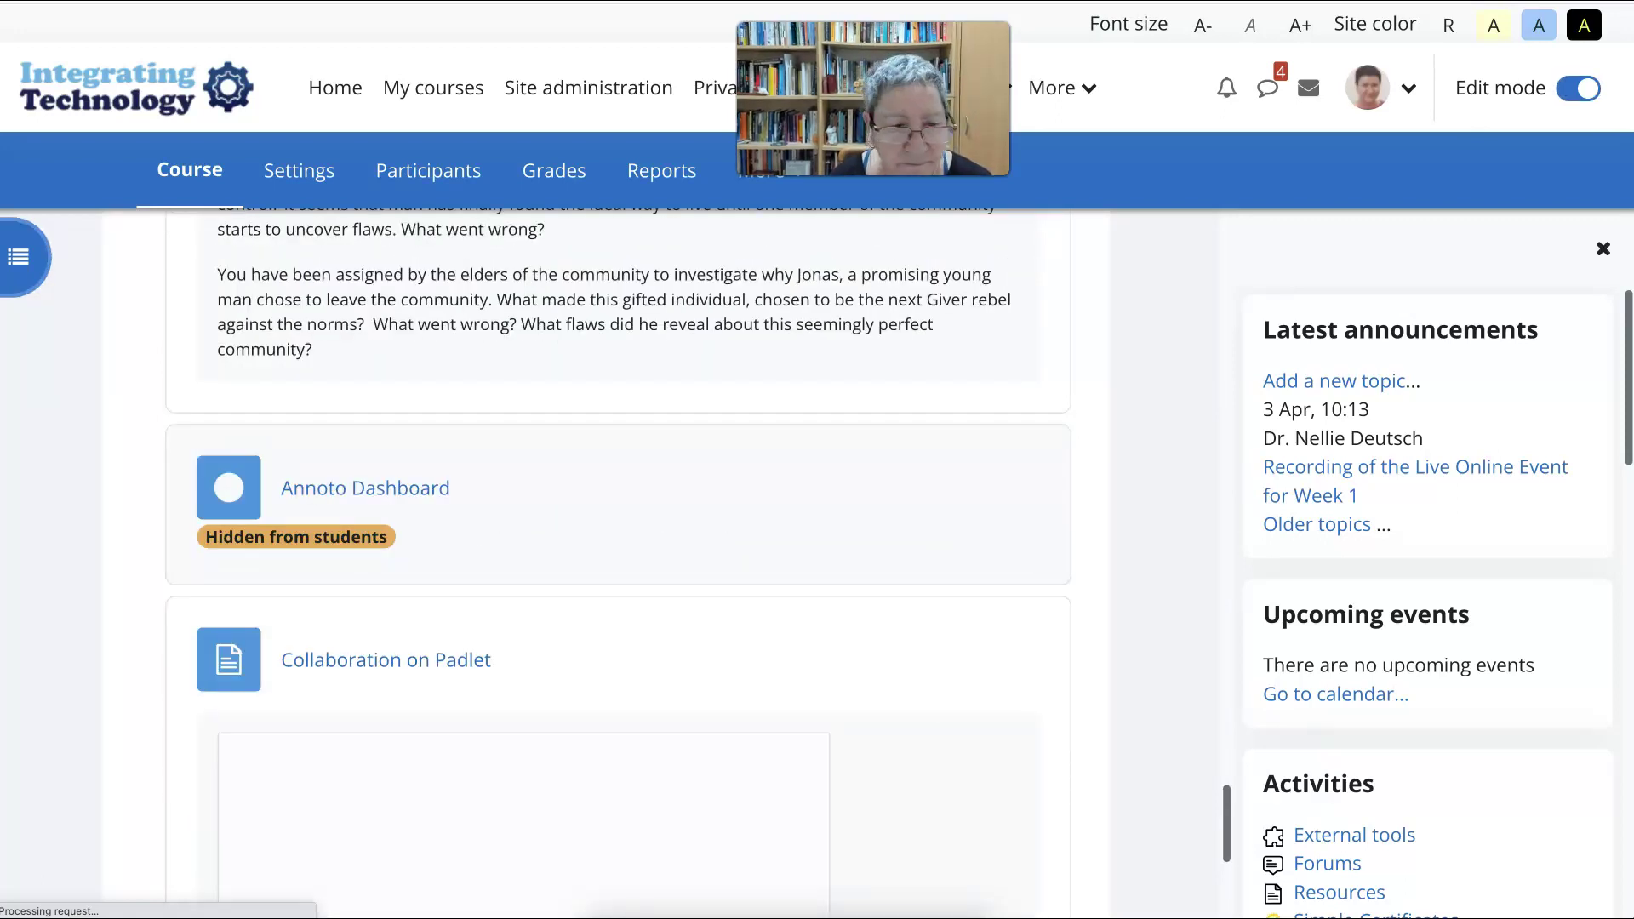
pyautogui.scroll(-5, 385, 659)
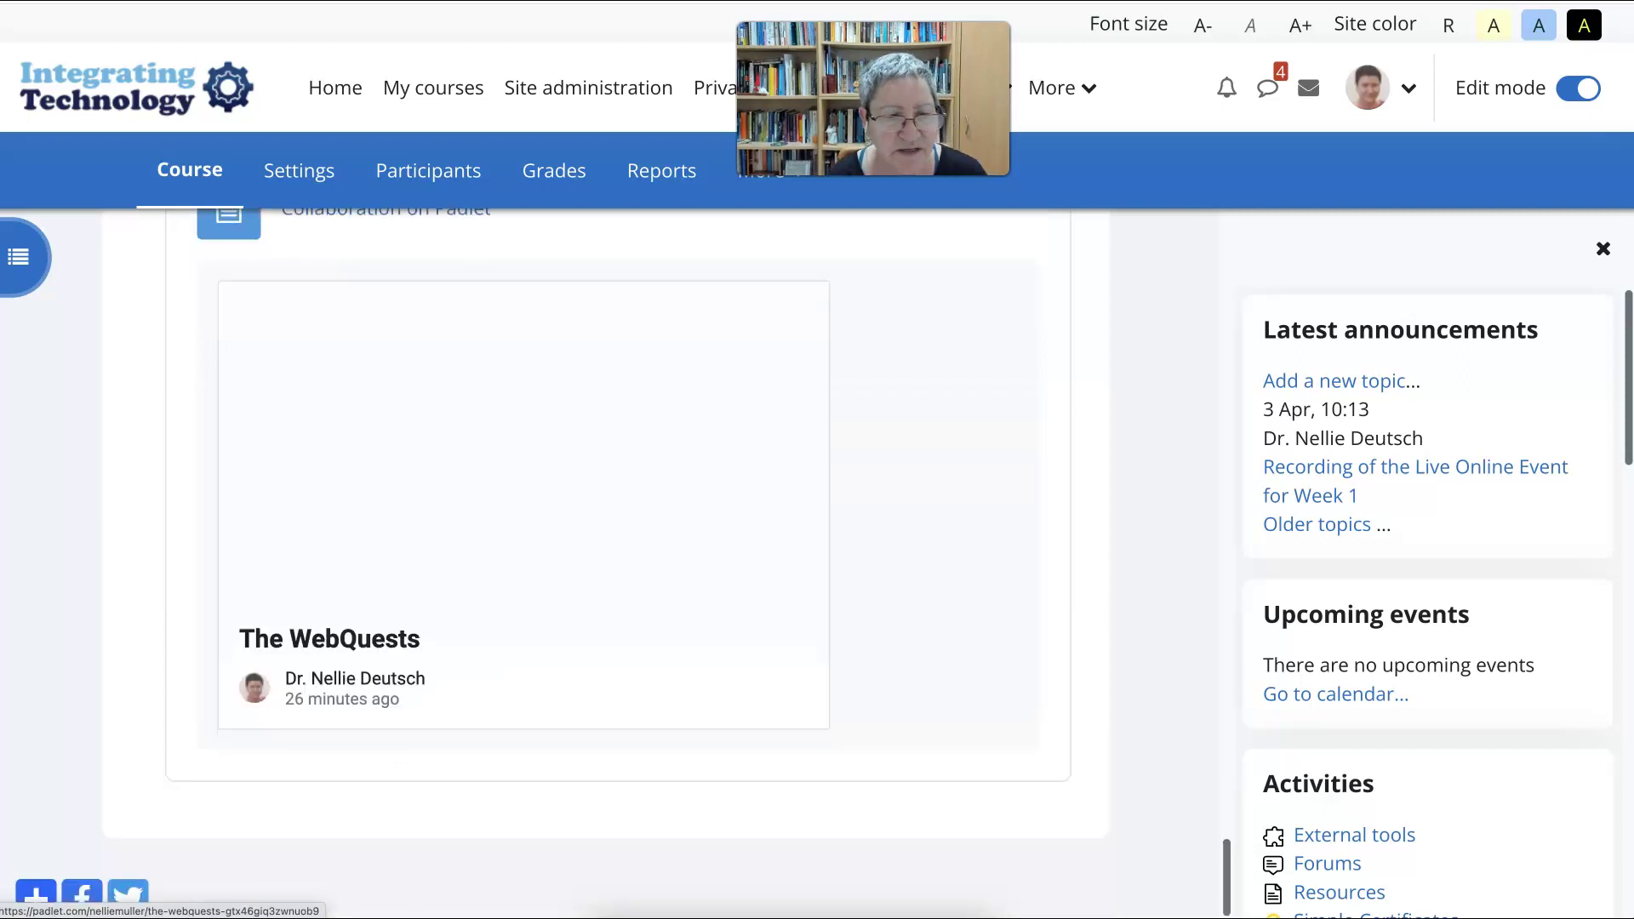
pyautogui.scroll(2, 303, 642)
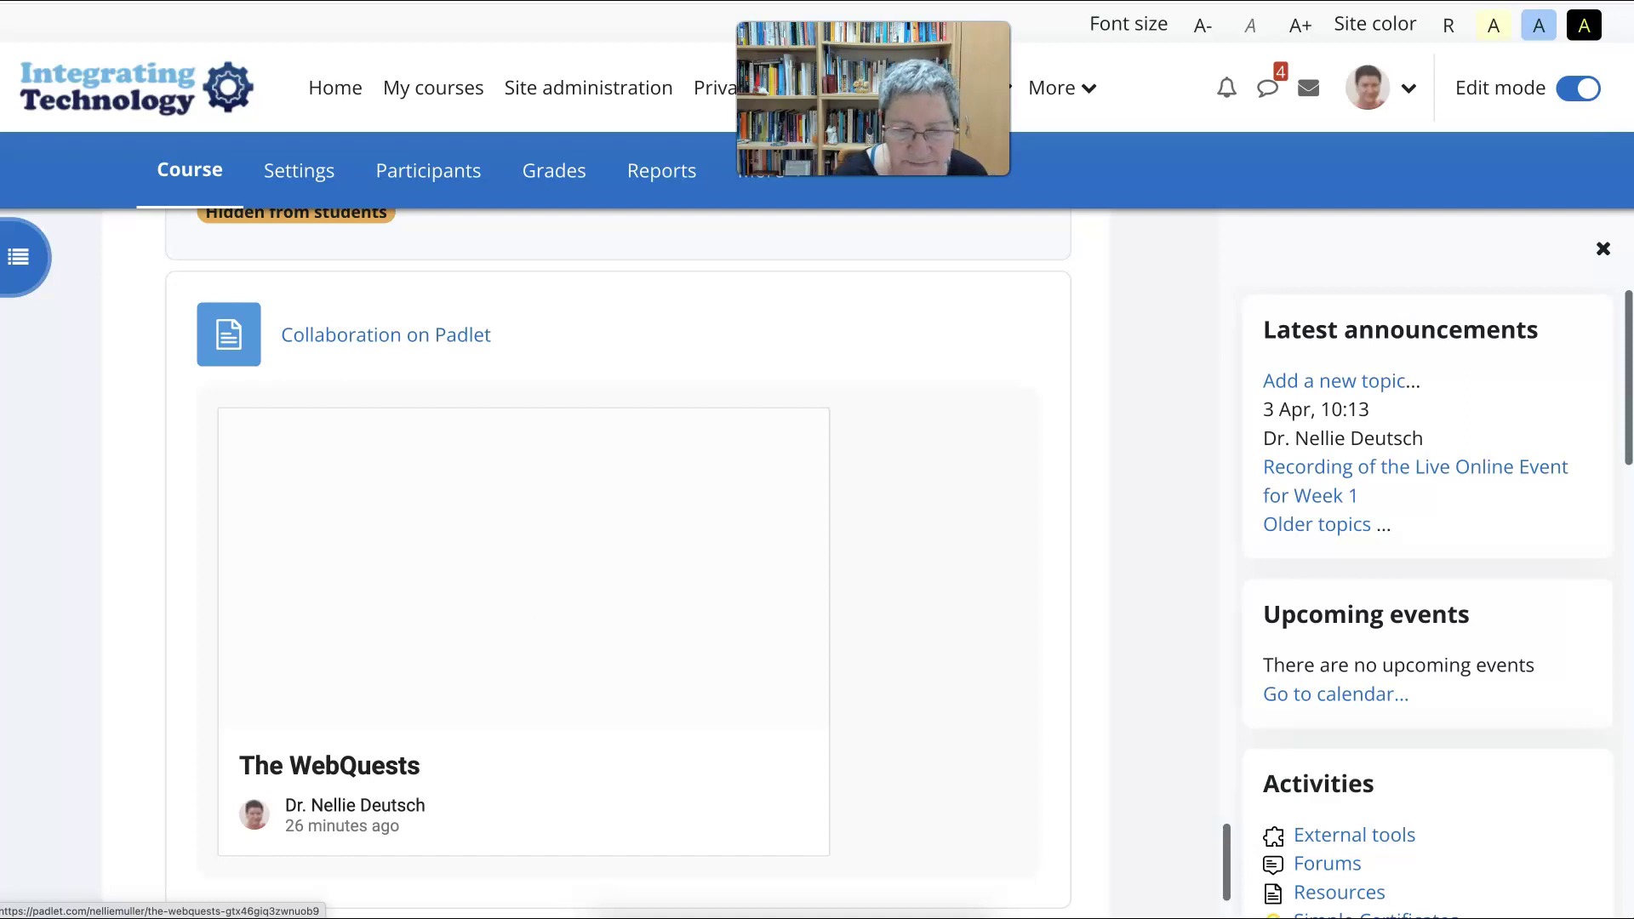
pyautogui.scroll(-1, 523, 595)
pyautogui.scroll(5, 617, 510)
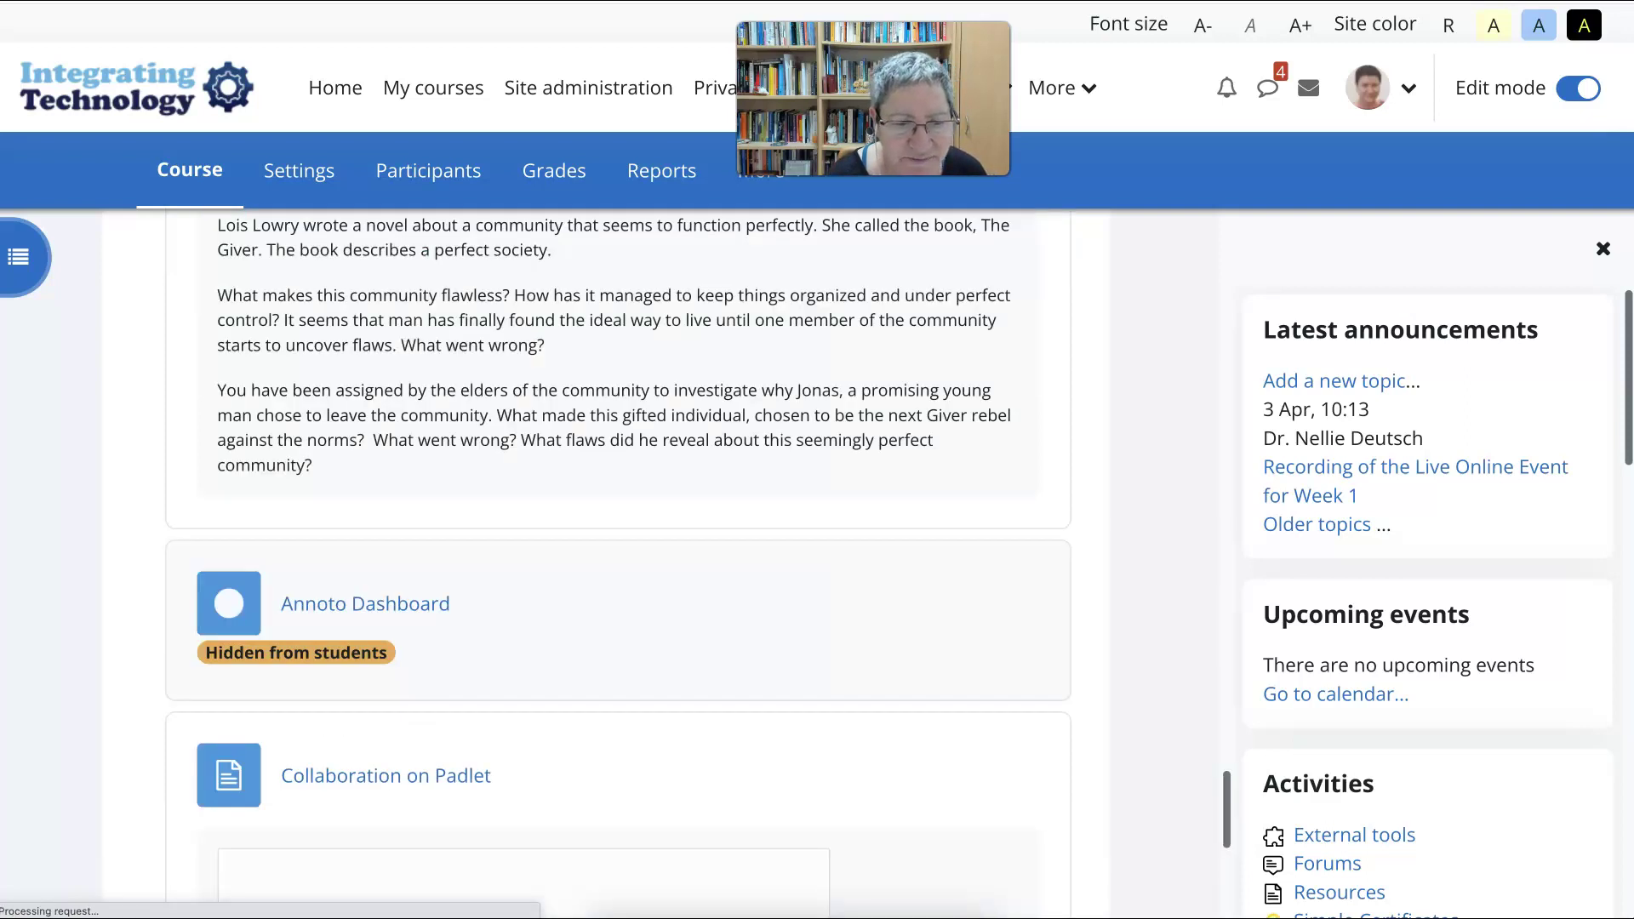
pyautogui.scroll(1, 617, 511)
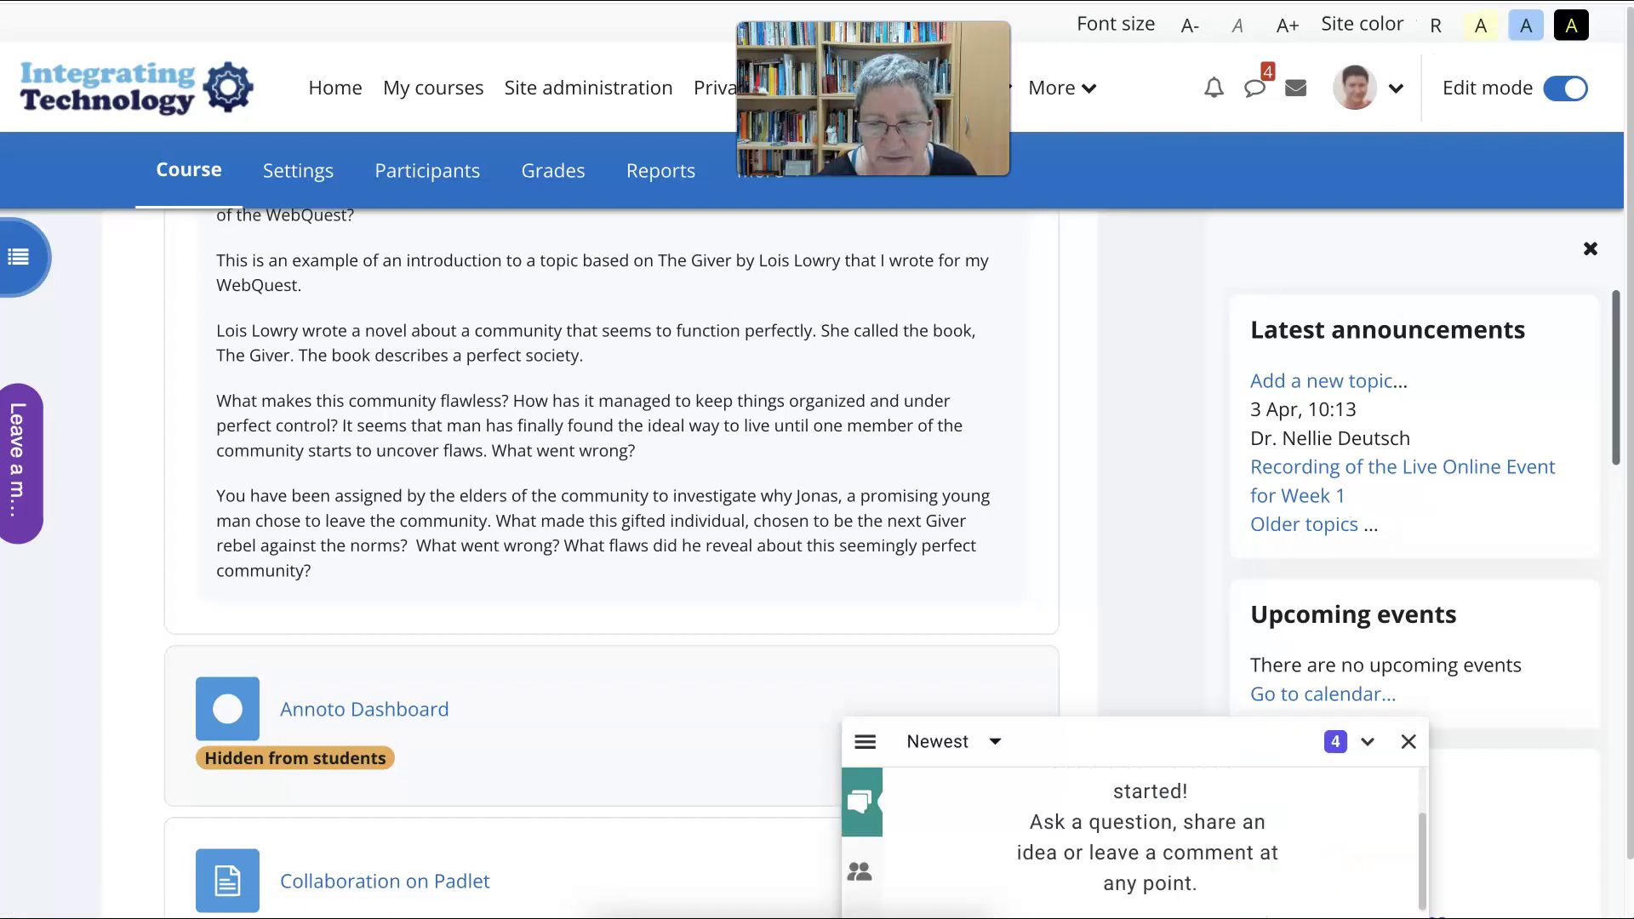
pyautogui.scroll(-1, 384, 799)
pyautogui.scroll(-1, 385, 799)
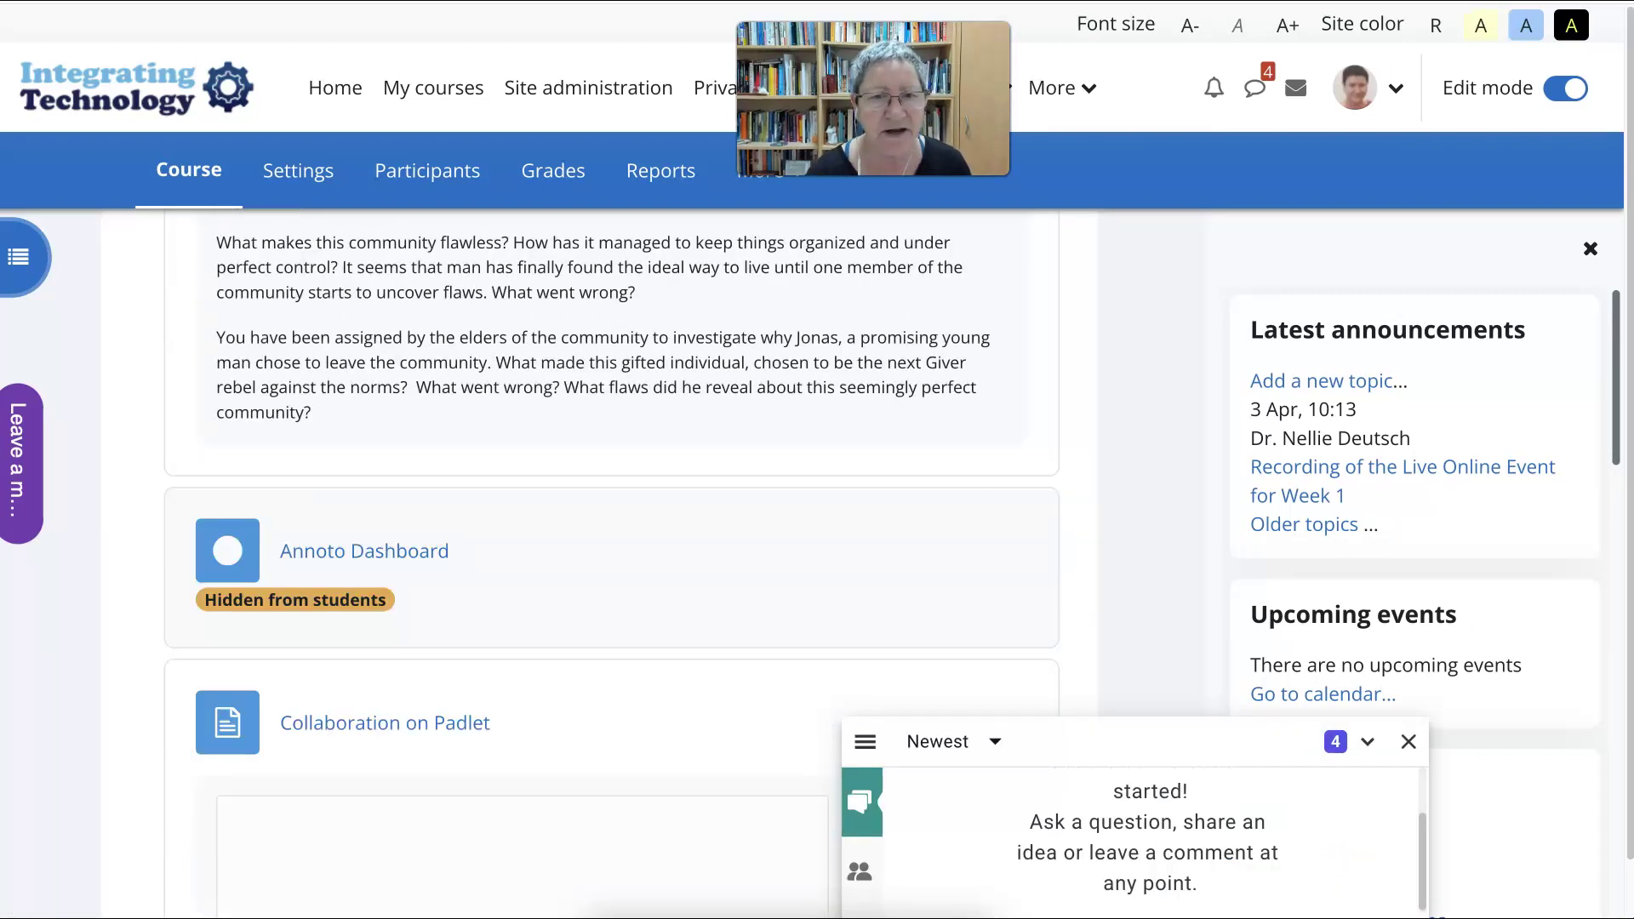
pyautogui.scroll(1, 257, 661)
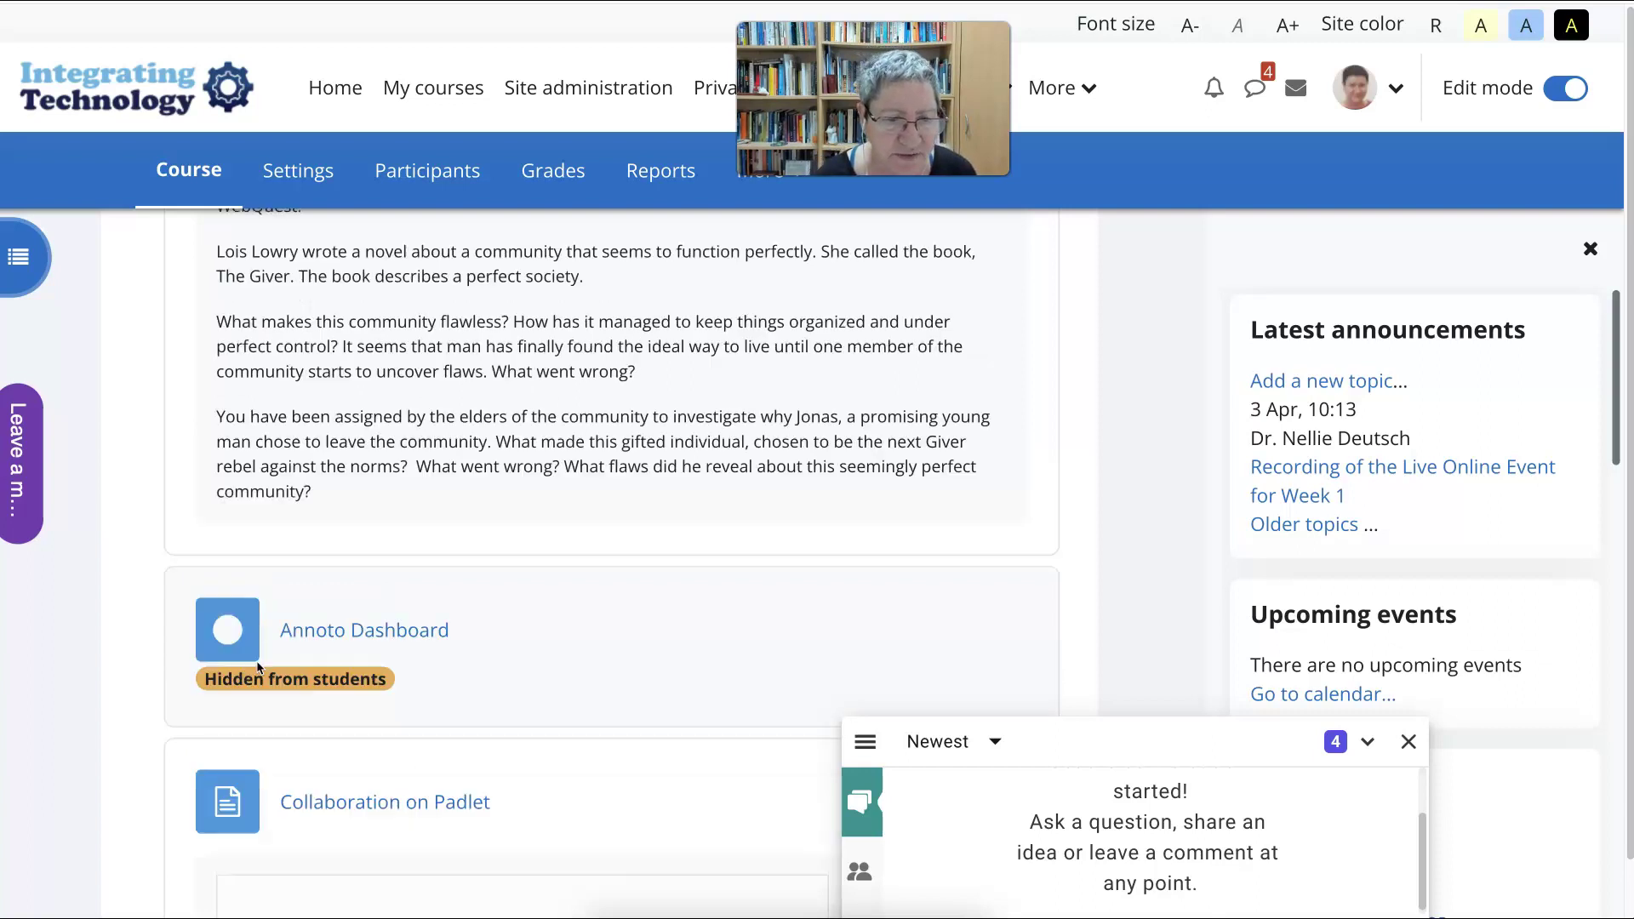
pyautogui.scroll(-7, 257, 661)
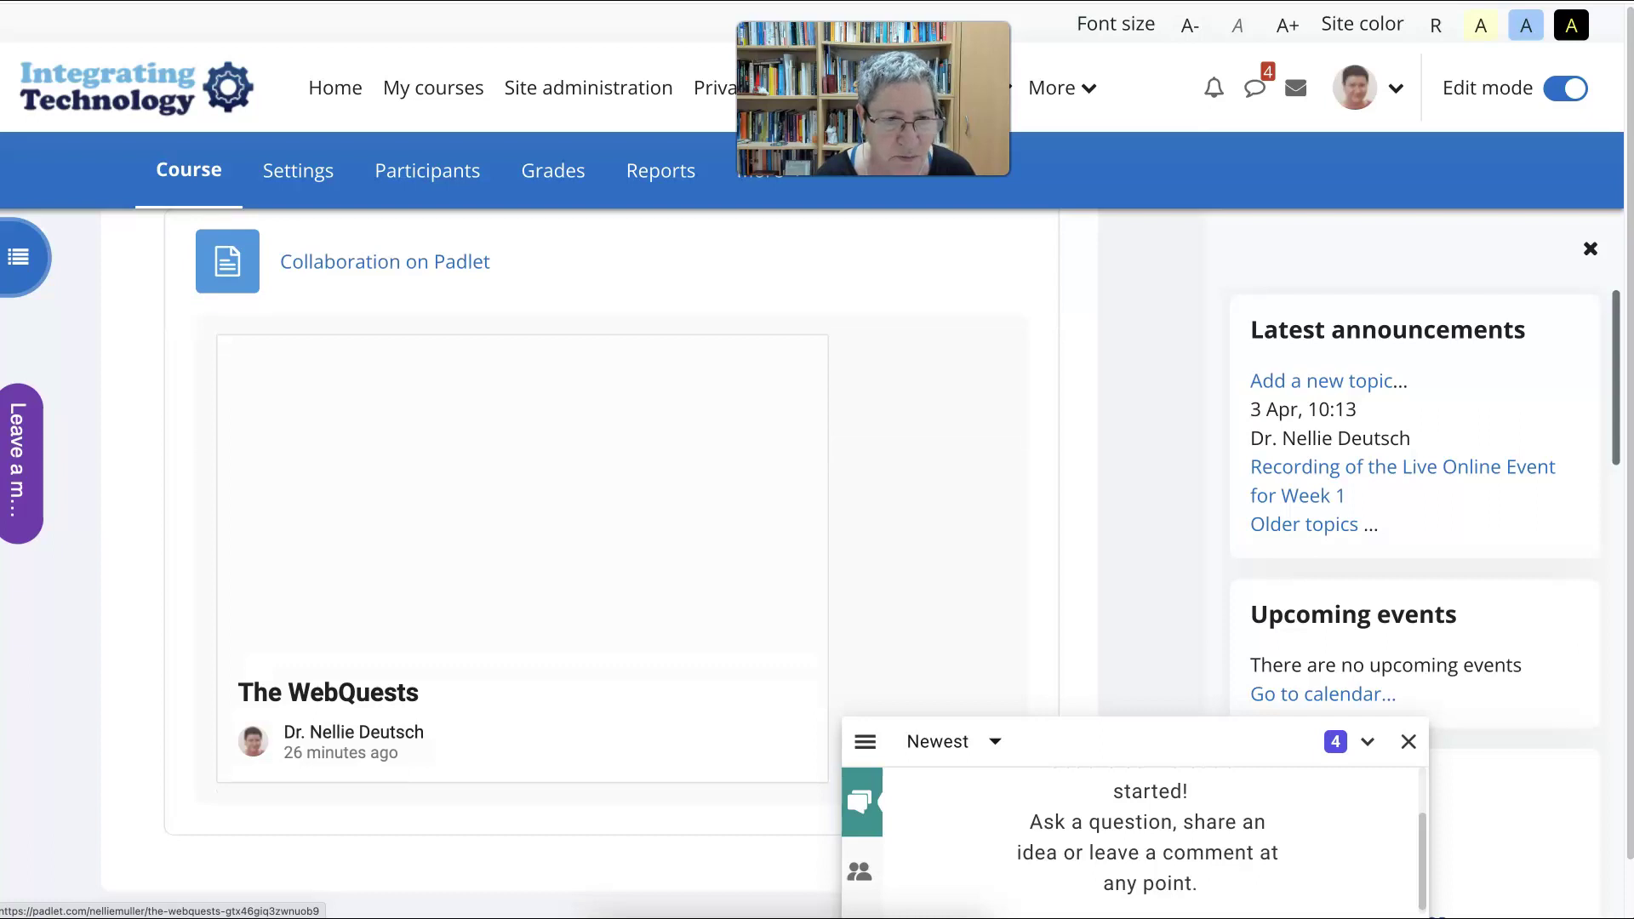
pyautogui.scroll(3, 259, 510)
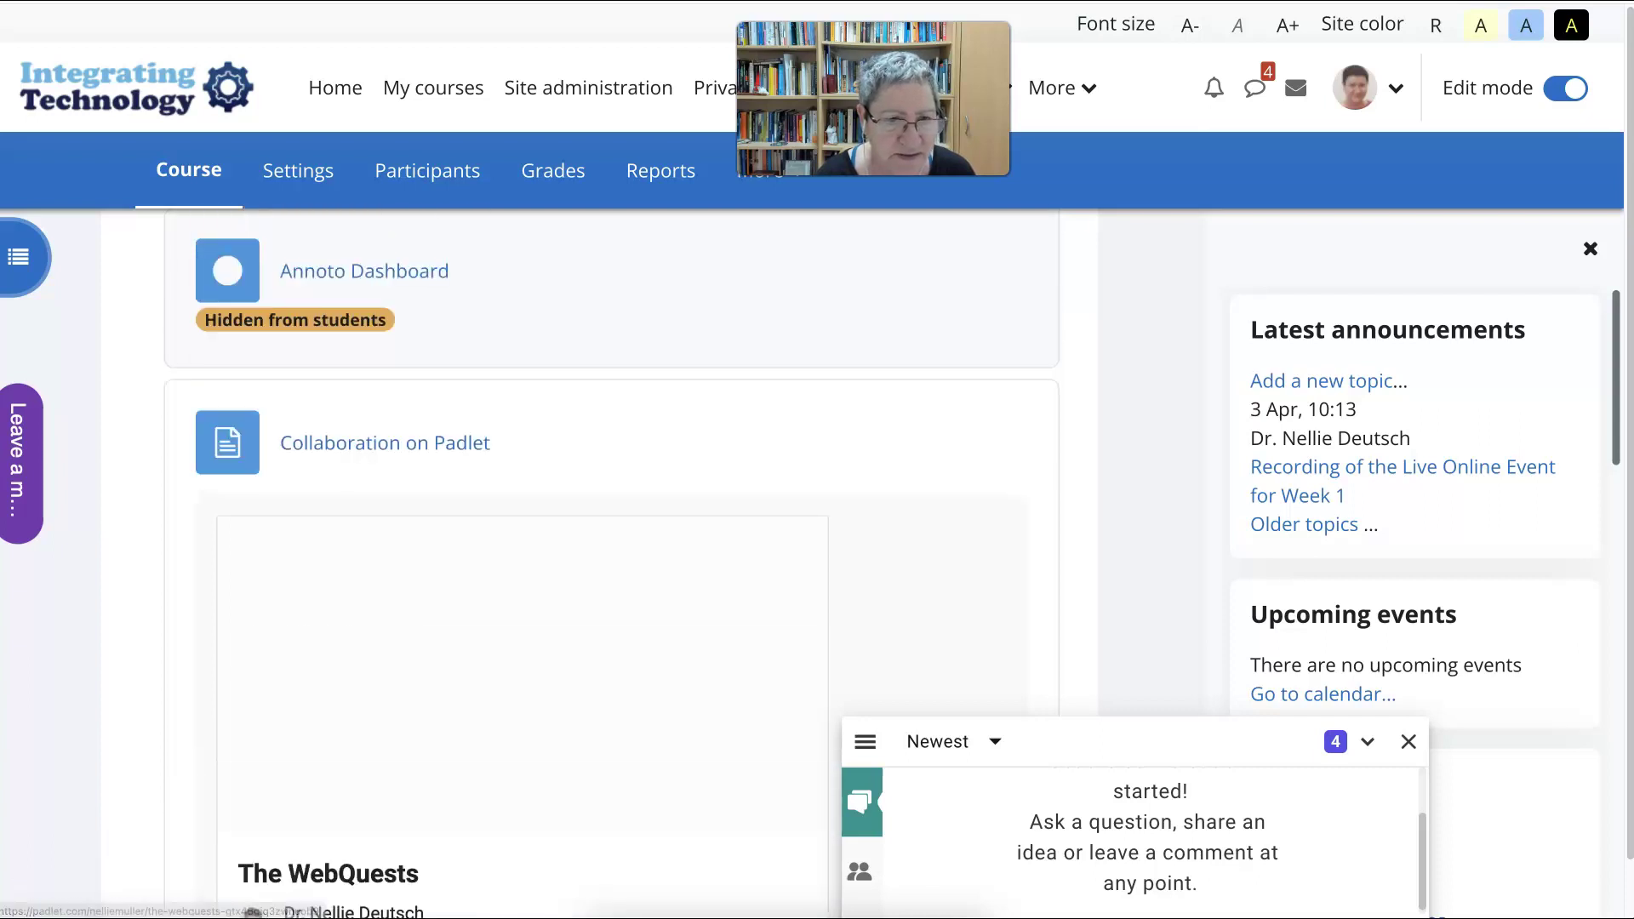
pyautogui.scroll(1, 611, 573)
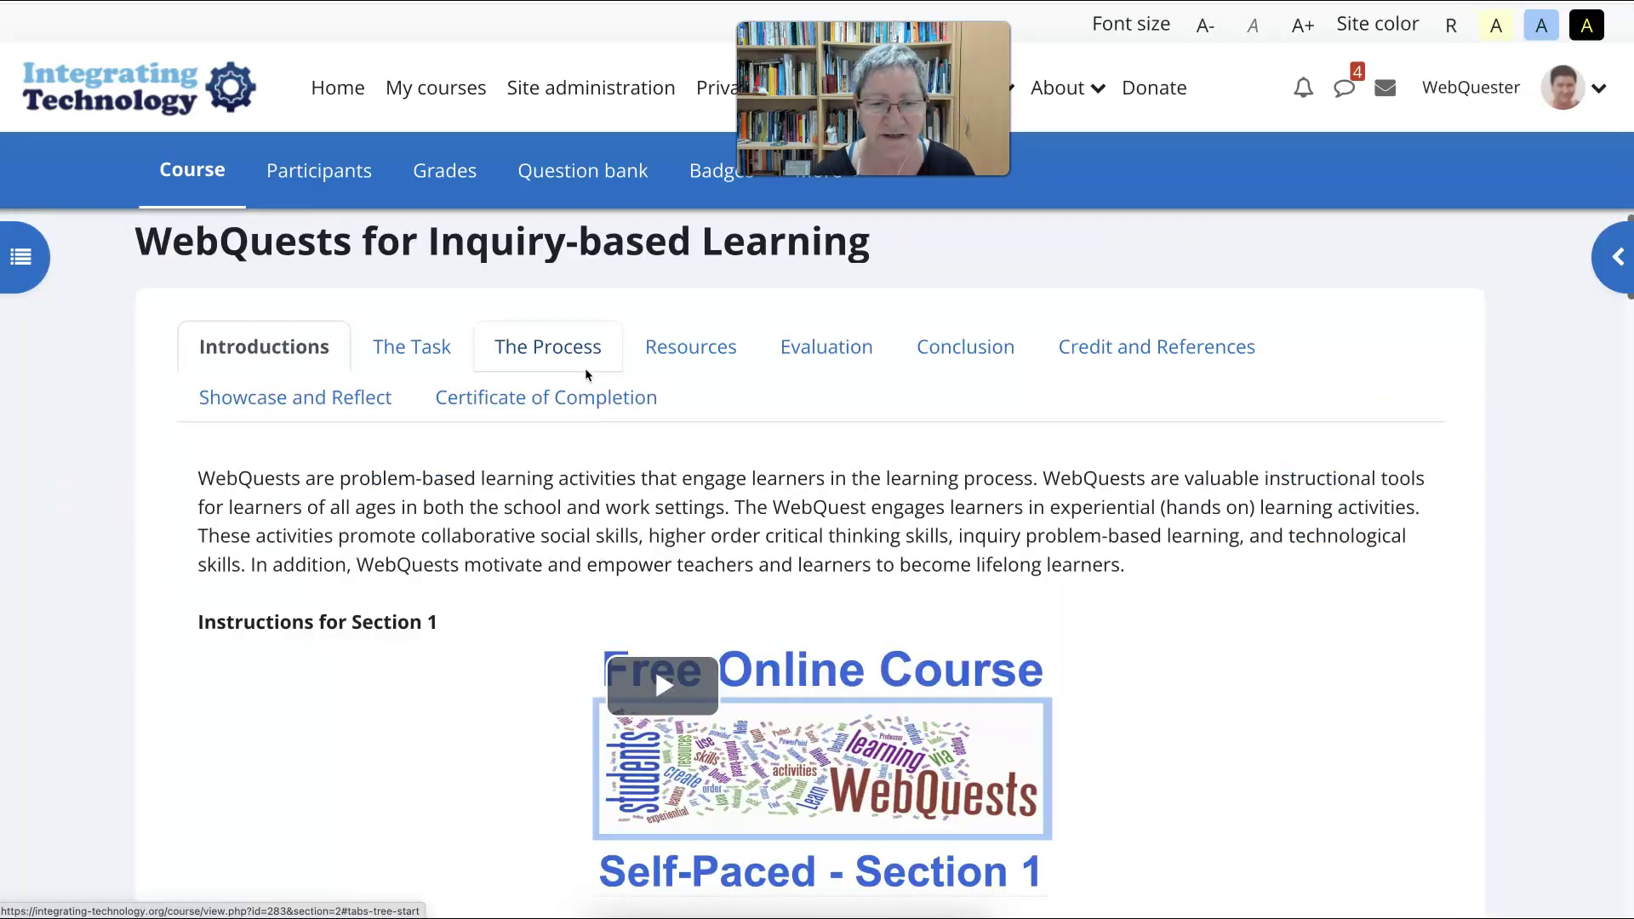
# - Switch to the participant view and scroll to Collaborative Work on Padlet
pyautogui.click(585, 373)
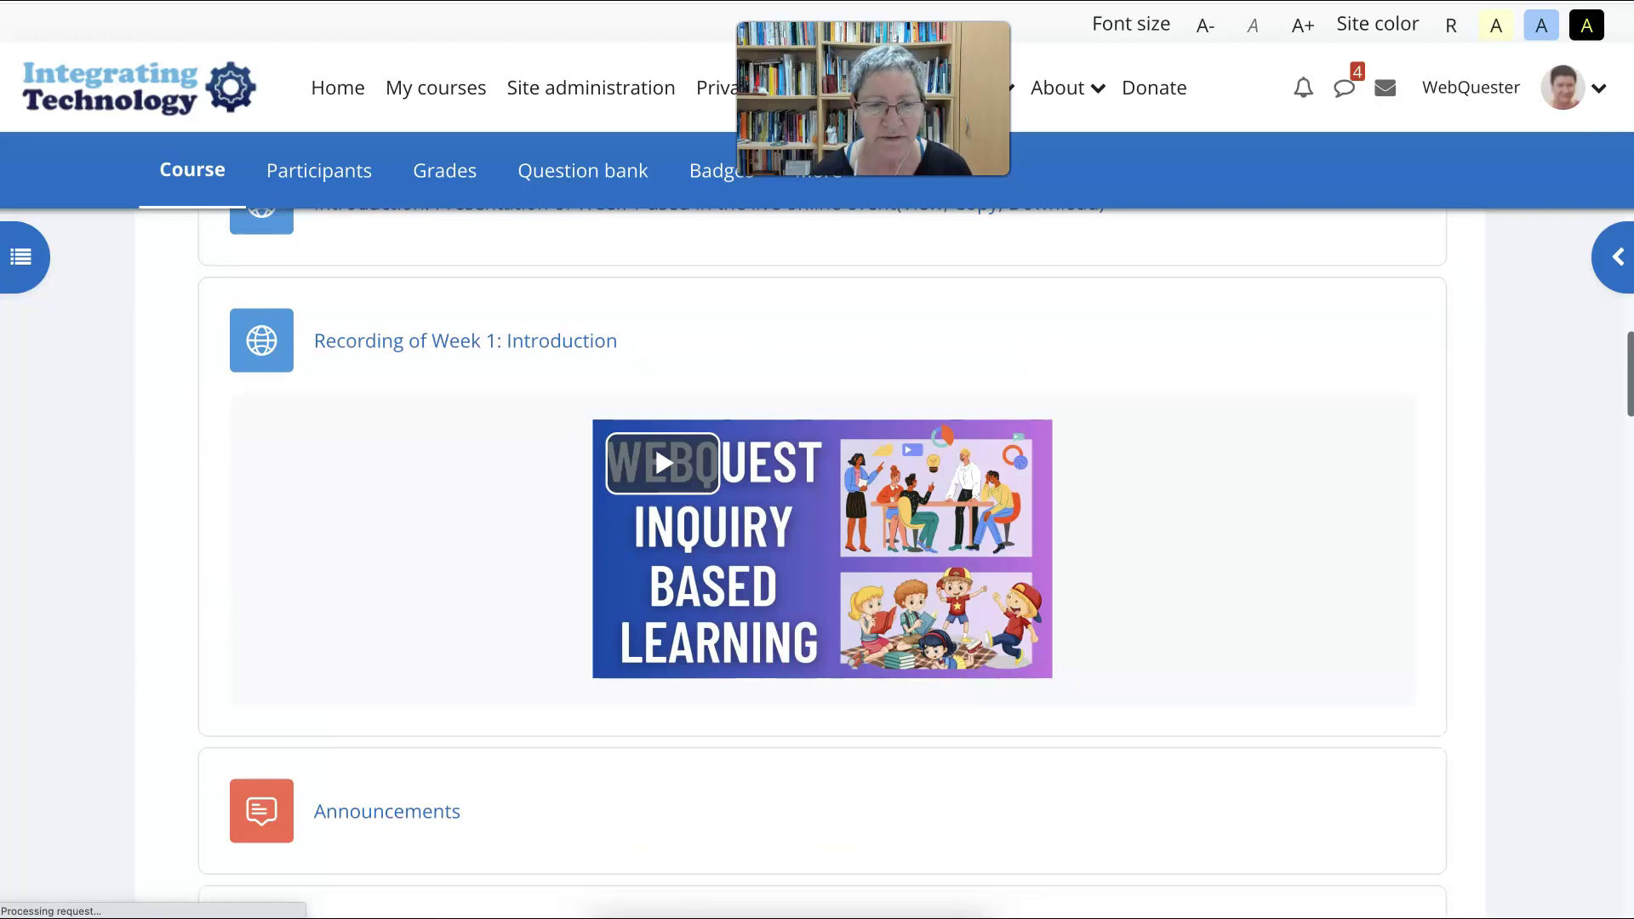
pyautogui.scroll(-8, 822, 553)
pyautogui.scroll(-10, 822, 553)
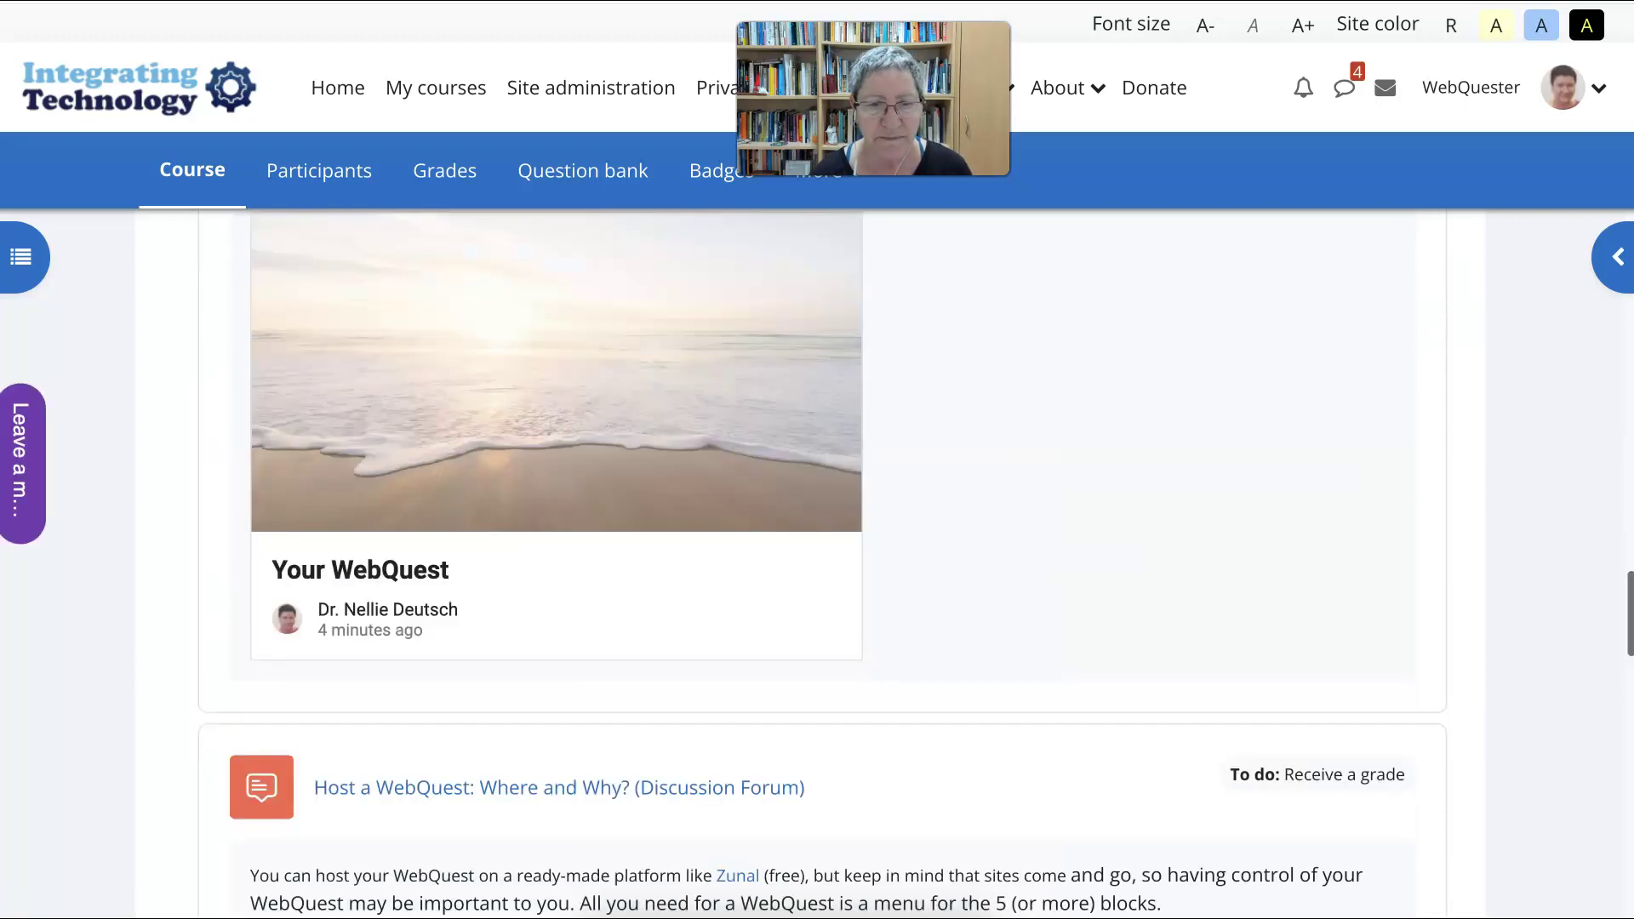
pyautogui.scroll(1, 643, 542)
pyautogui.scroll(1, 643, 542)
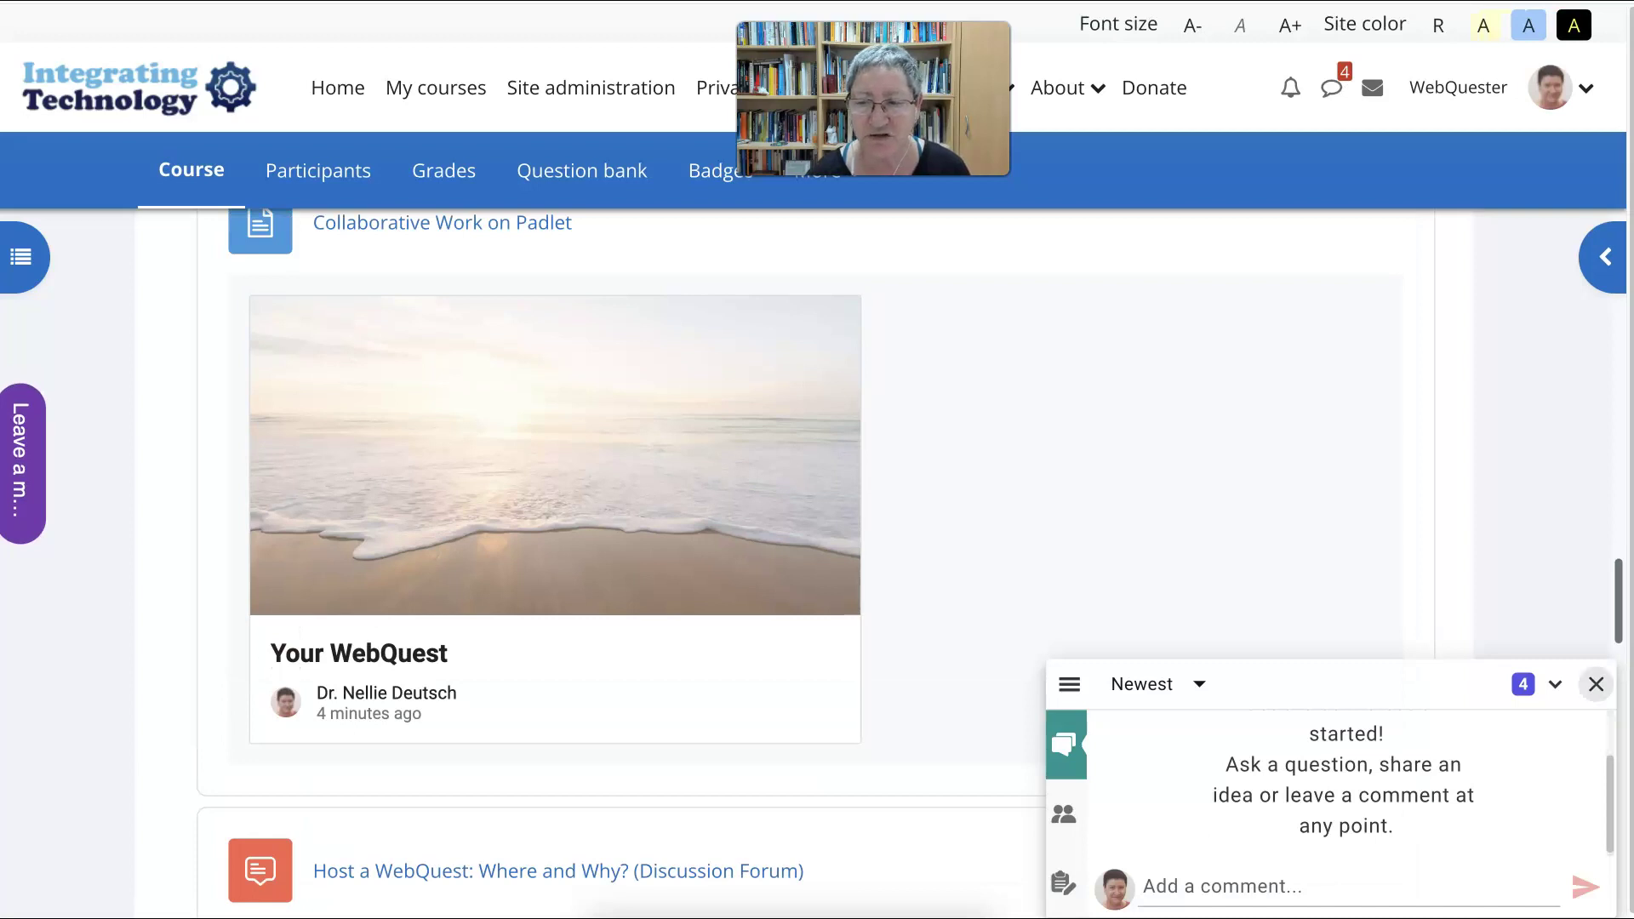
# - Close the comments chat panel to reveal the embedded 'Your WebQuest' wall with its beach background
pyautogui.click(1595, 684)
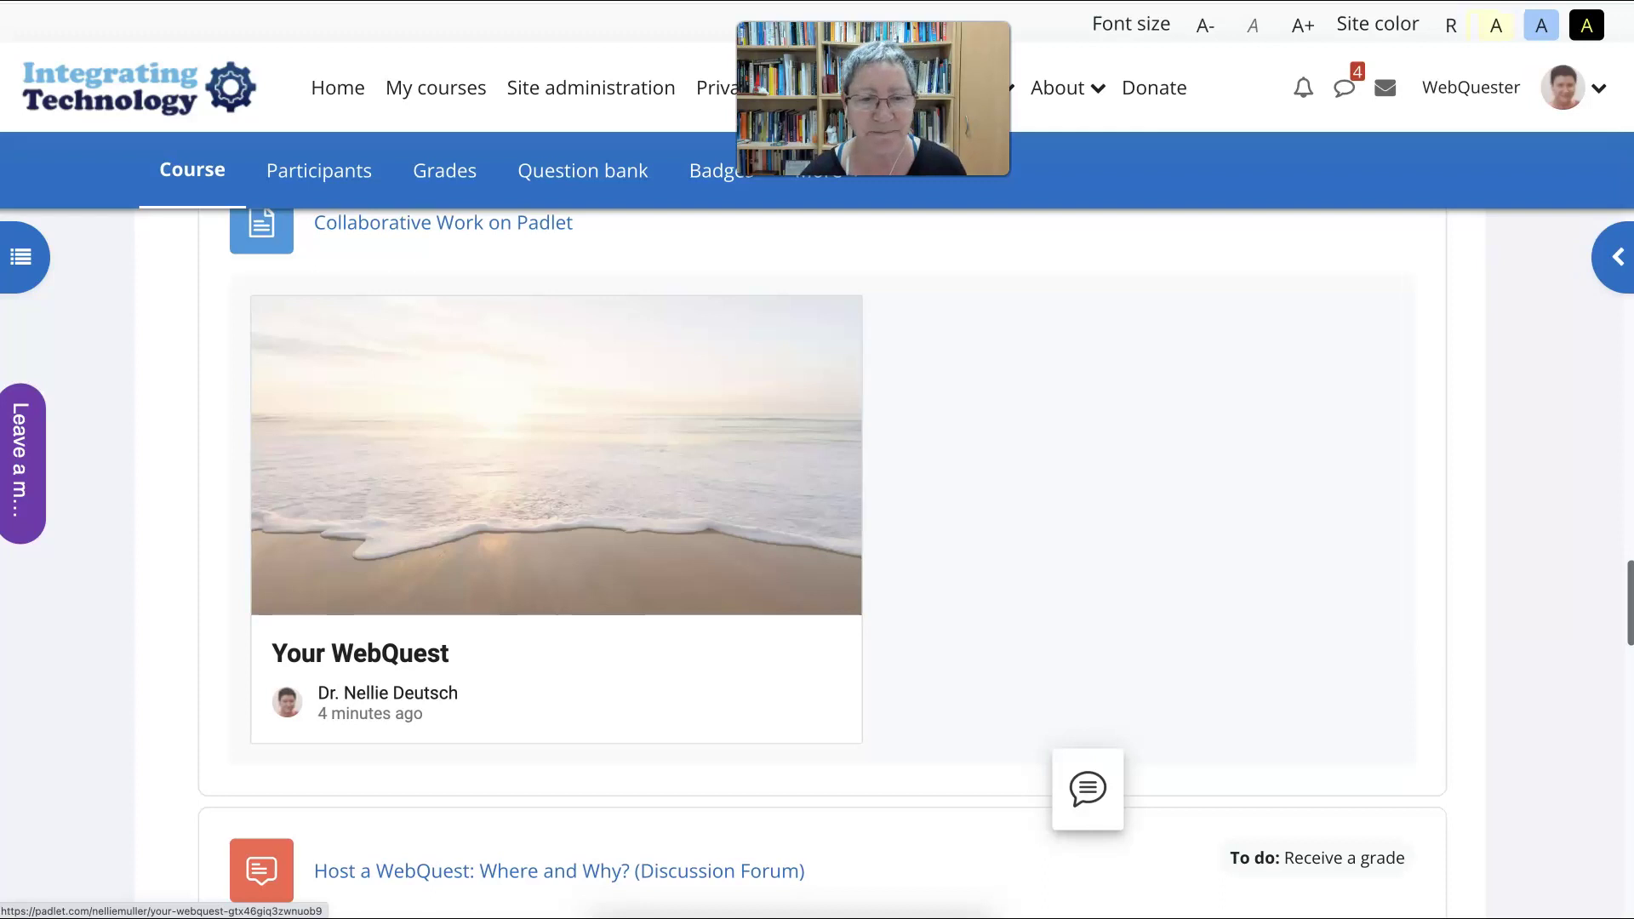
pyautogui.scroll(1, 720, 462)
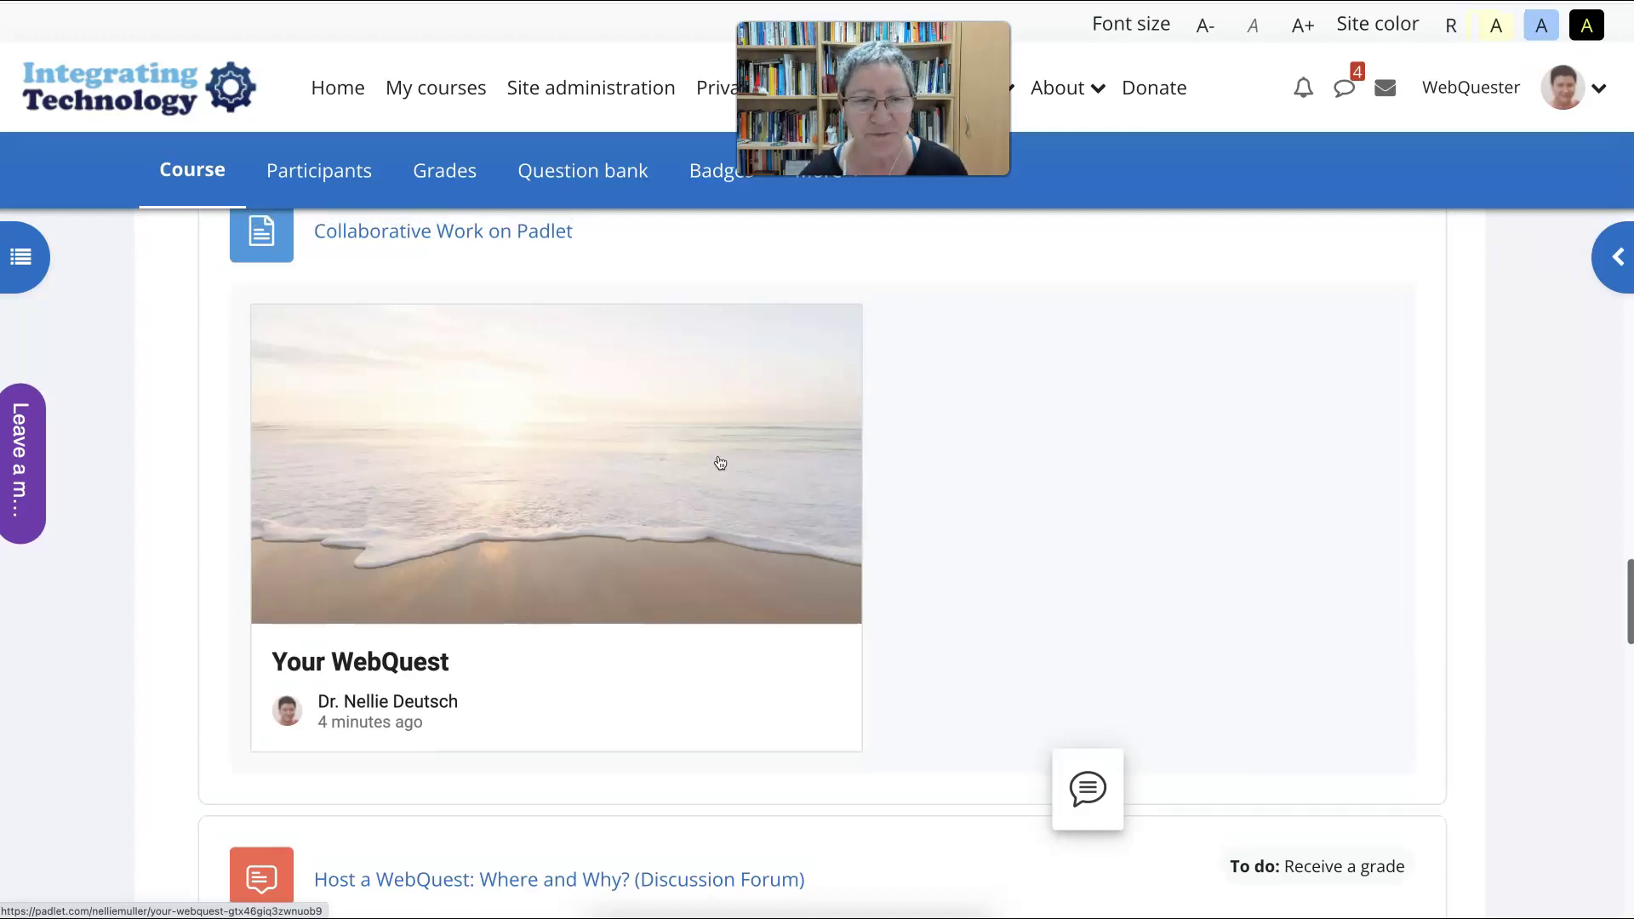
pyautogui.scroll(2, 720, 462)
pyautogui.scroll(-1, 720, 462)
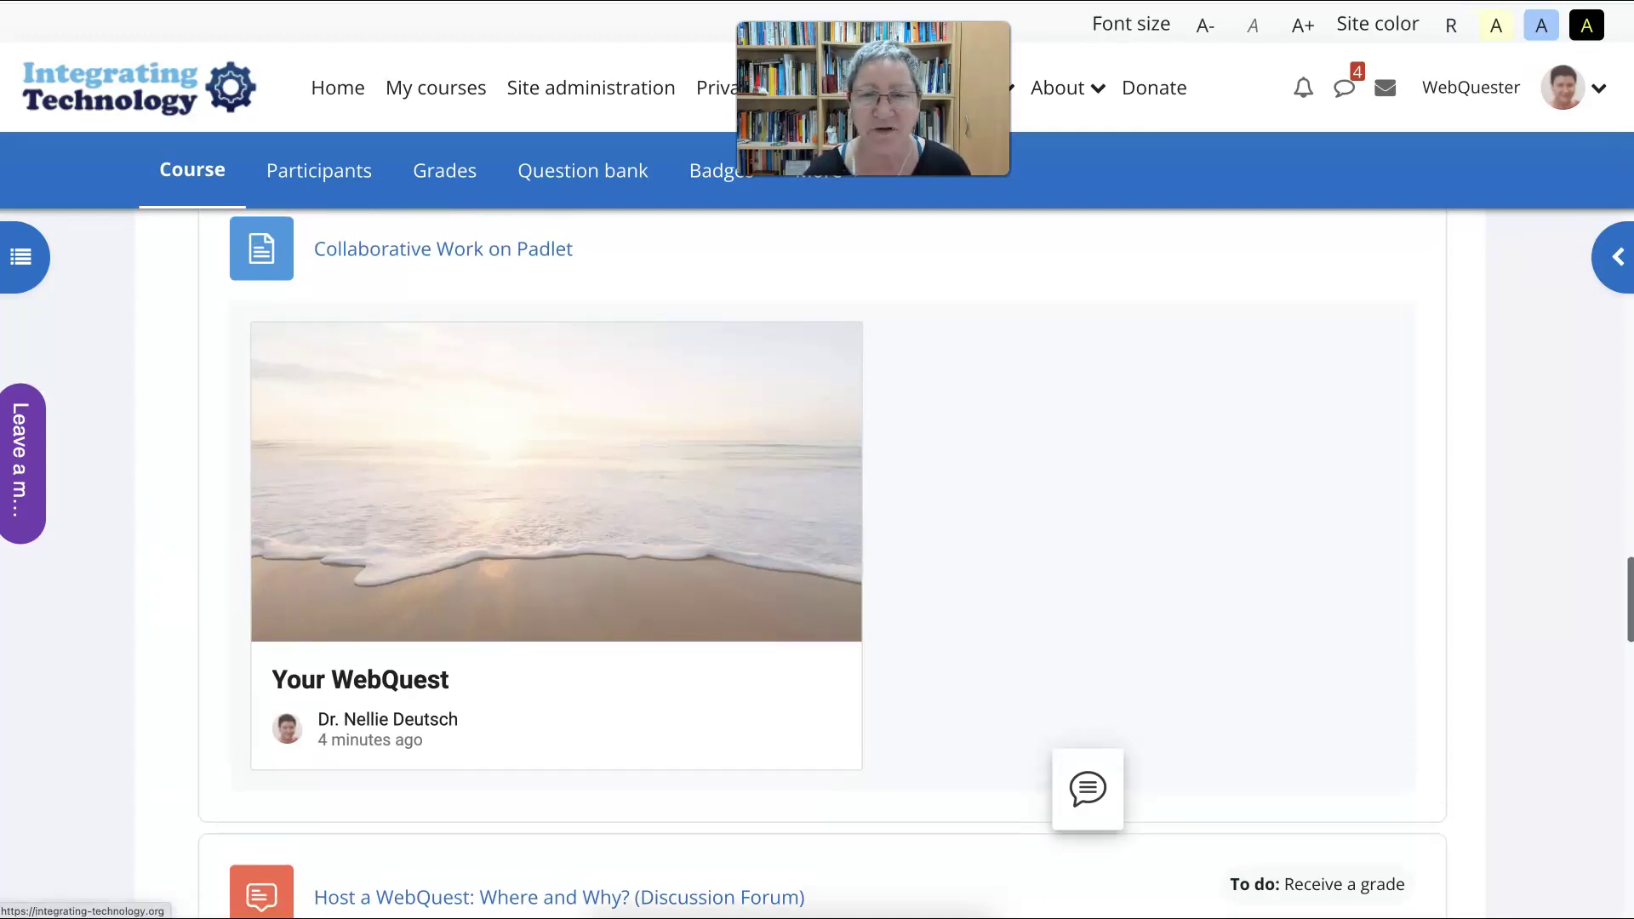